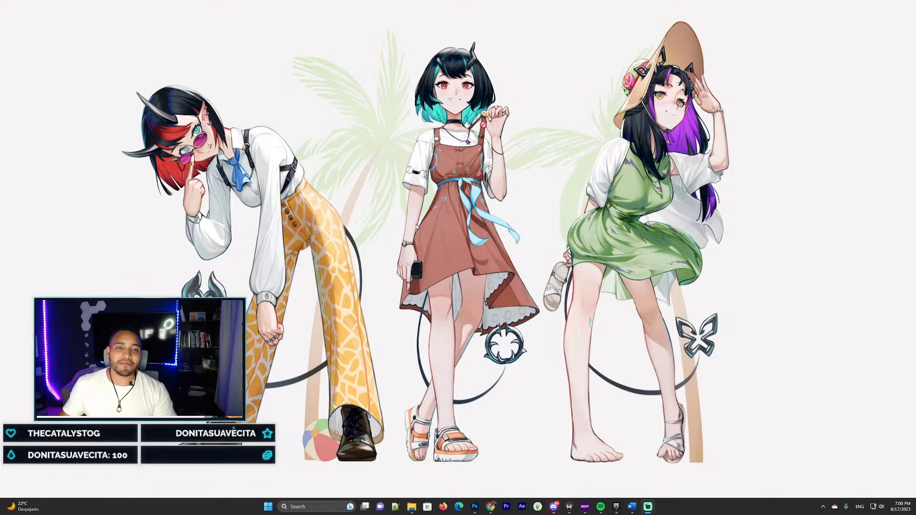
# - Switch to the Epic Games Launcher and open the IntroUnreal 5.2 project from the Unreal Engine library
pyautogui.moveTo(616, 510)
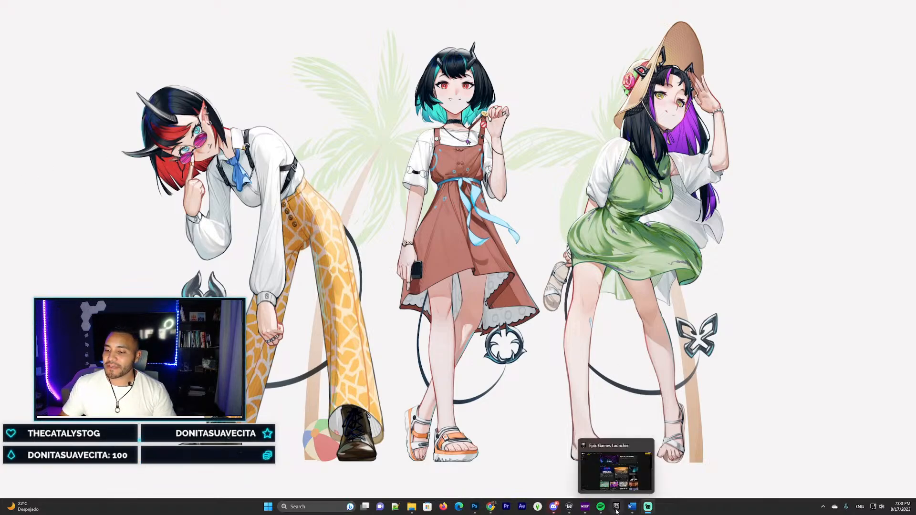
pyautogui.click(617, 510)
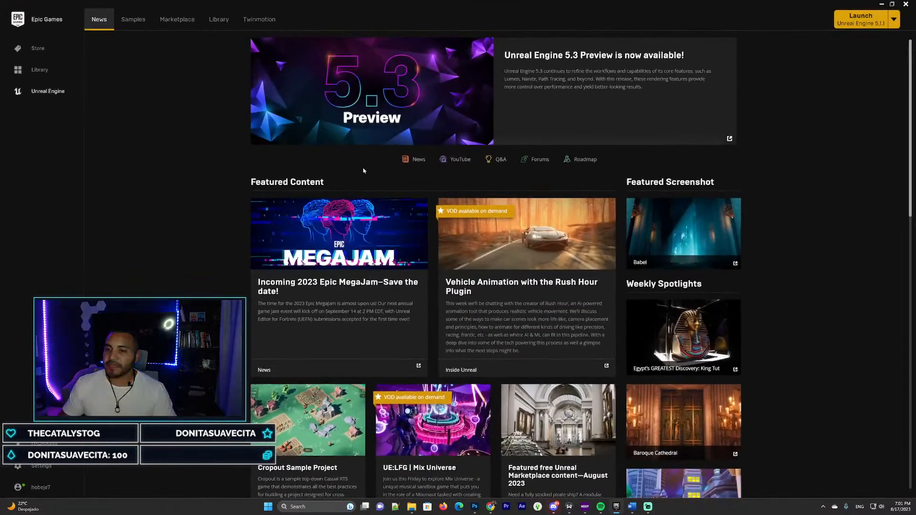
pyautogui.click(221, 22)
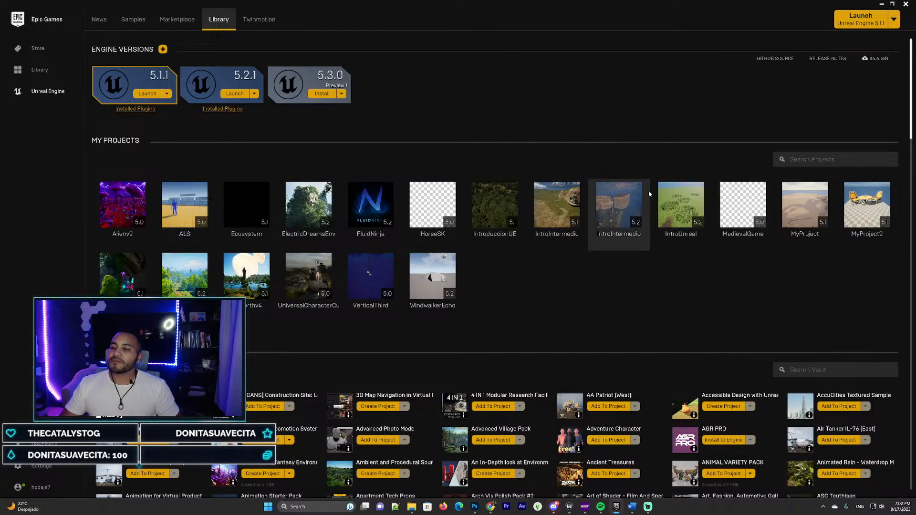
pyautogui.doubleClick(680, 193)
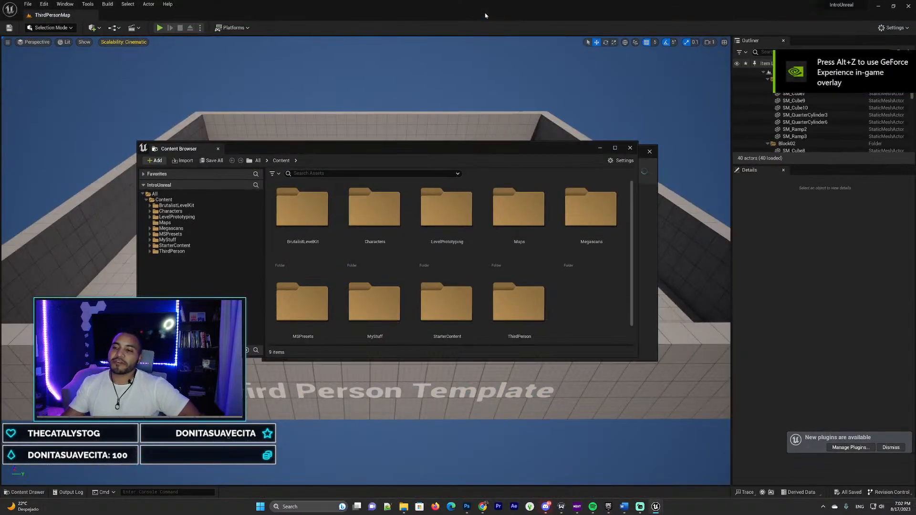
# - Close the floating Content Browser window and minimize the Quixel Bridge window to clear the level editor
pyautogui.click(630, 149)
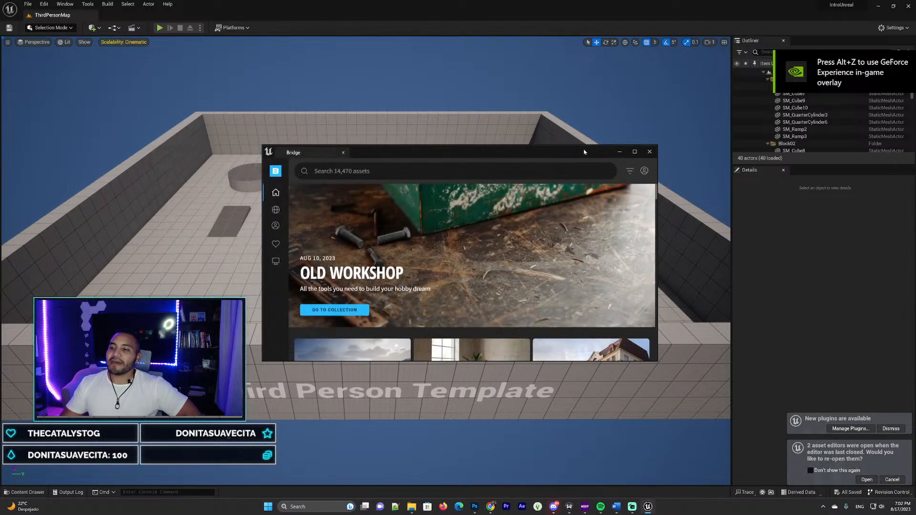
pyautogui.moveTo(592, 152); pyautogui.dragTo(545, 89)
pyautogui.click(590, 89)
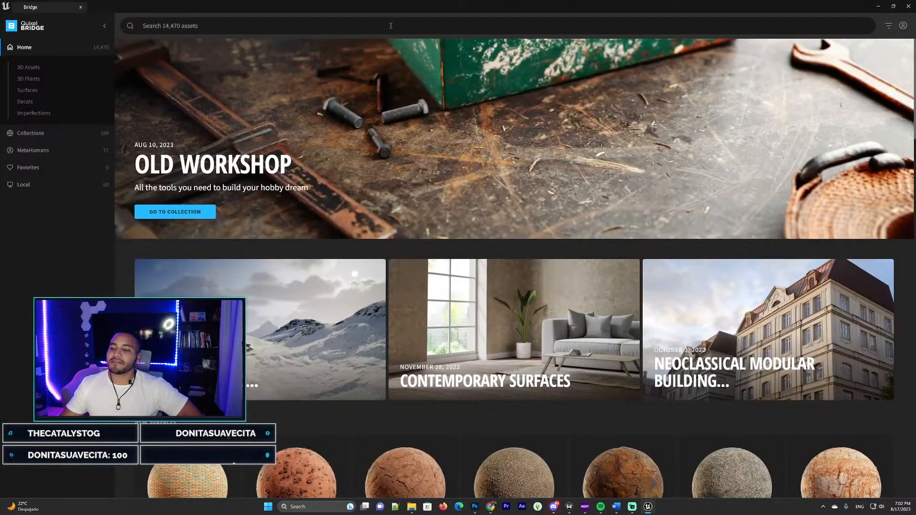
pyautogui.click(879, 6)
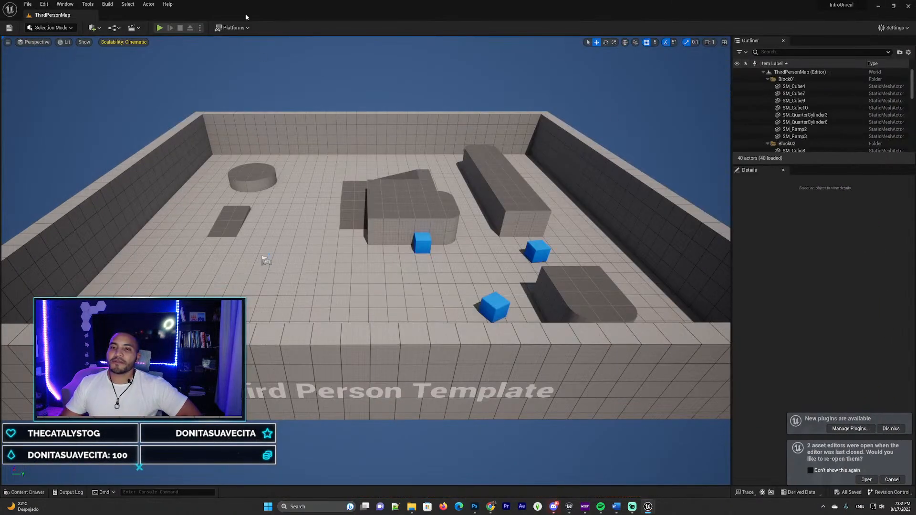
# - Open the Landscape level from the Maps folder inside MyStuff
pyautogui.click(27, 492)
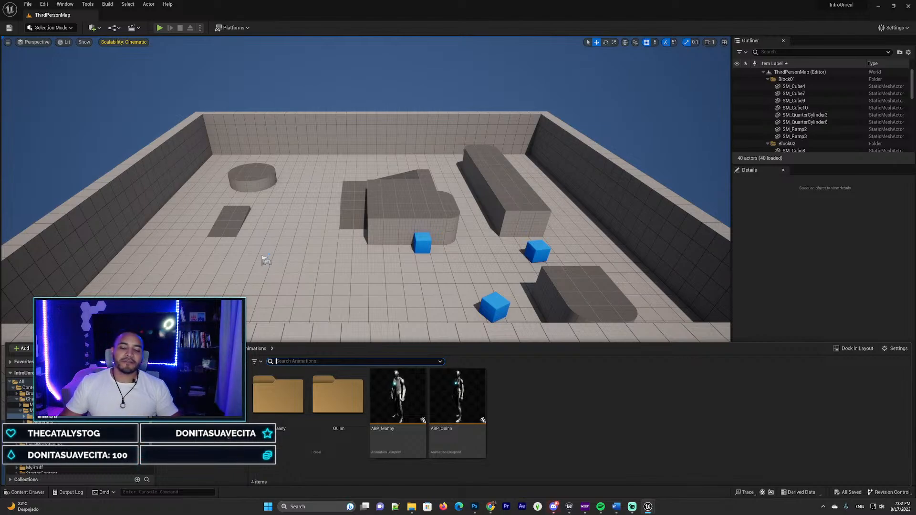
pyautogui.scroll(-1, 19, 425)
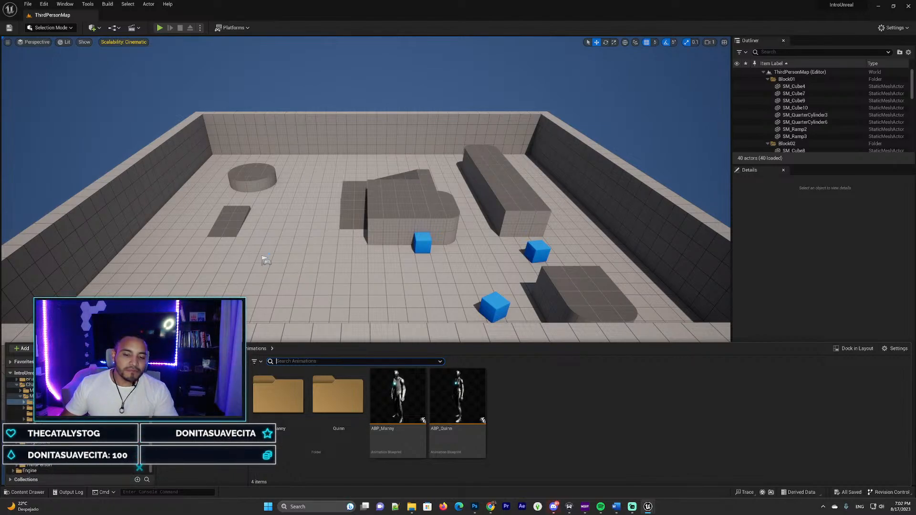
pyautogui.scroll(1, 19, 424)
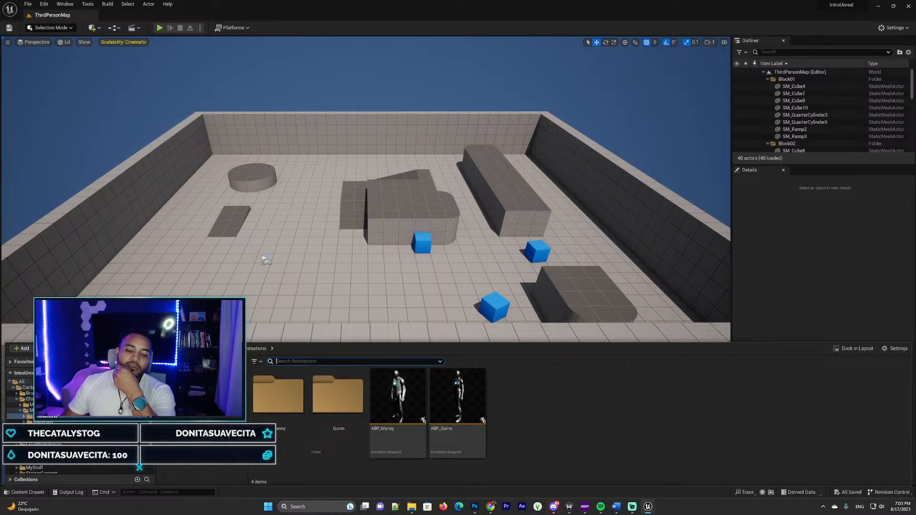
pyautogui.scroll(-1, 19, 425)
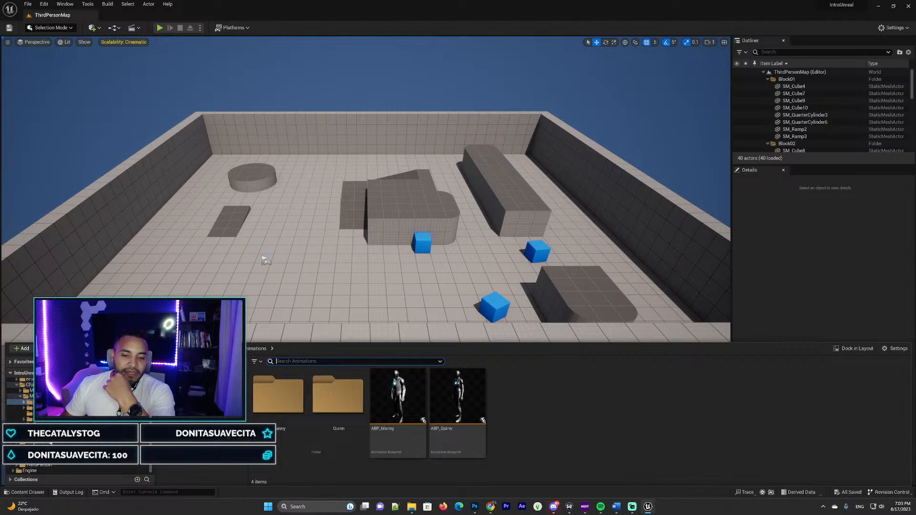
pyautogui.click(33, 437)
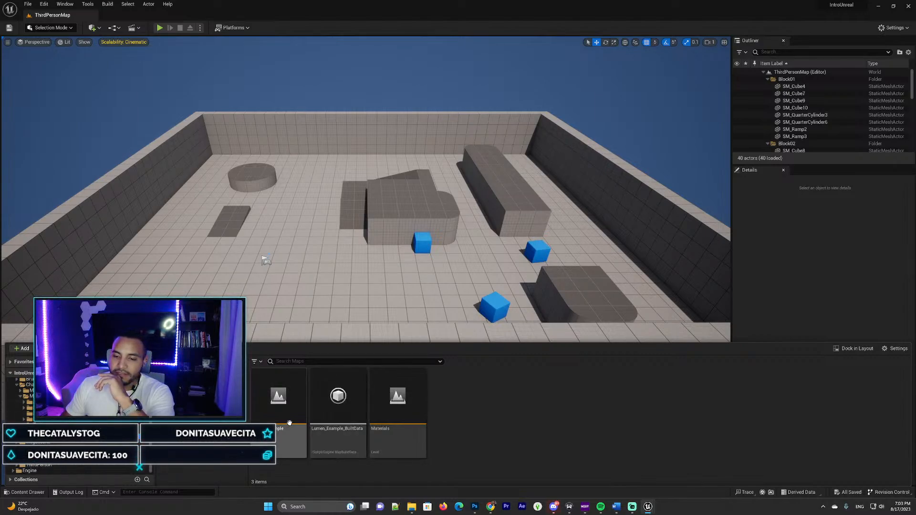
pyautogui.click(17, 454)
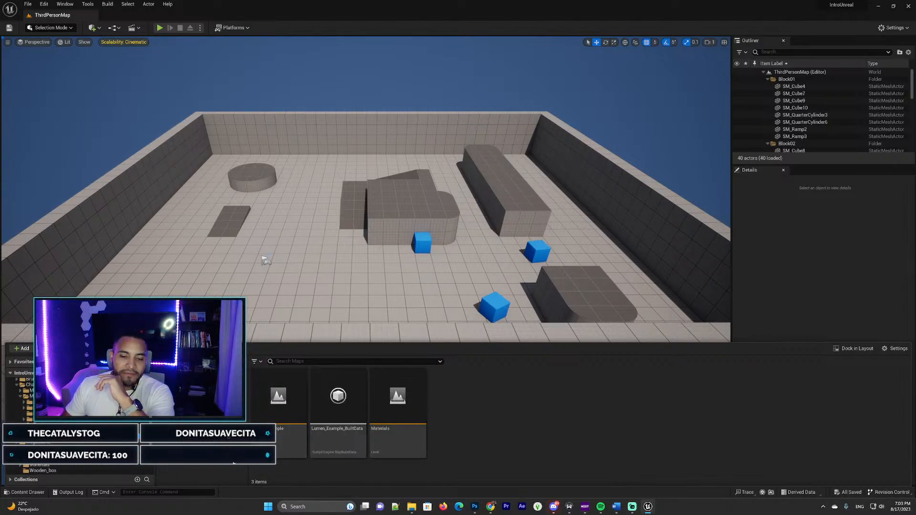
pyautogui.click(35, 459)
pyautogui.scroll(-2, 106, 442)
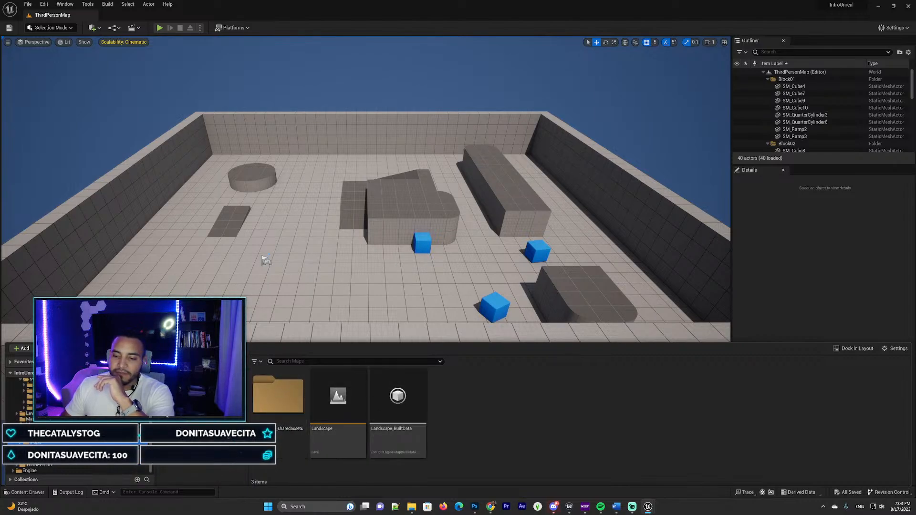
pyautogui.doubleClick(345, 396)
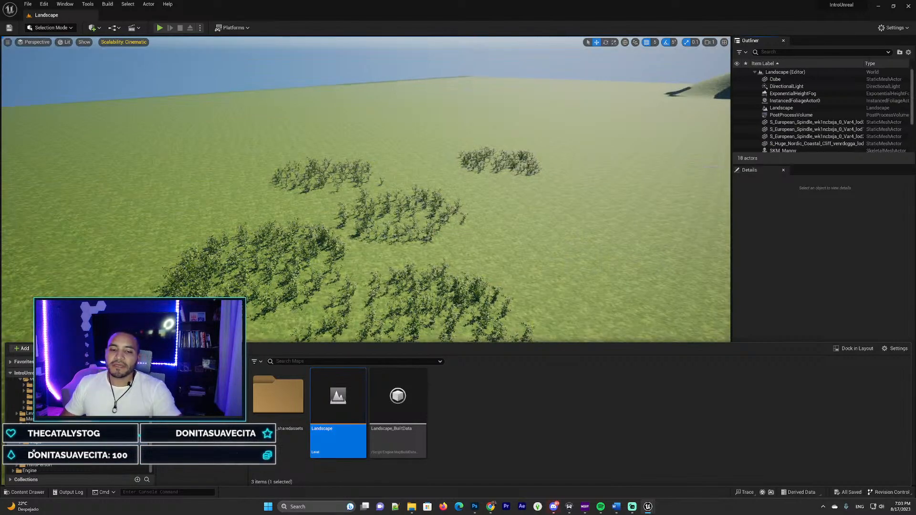
pyautogui.click(26, 492)
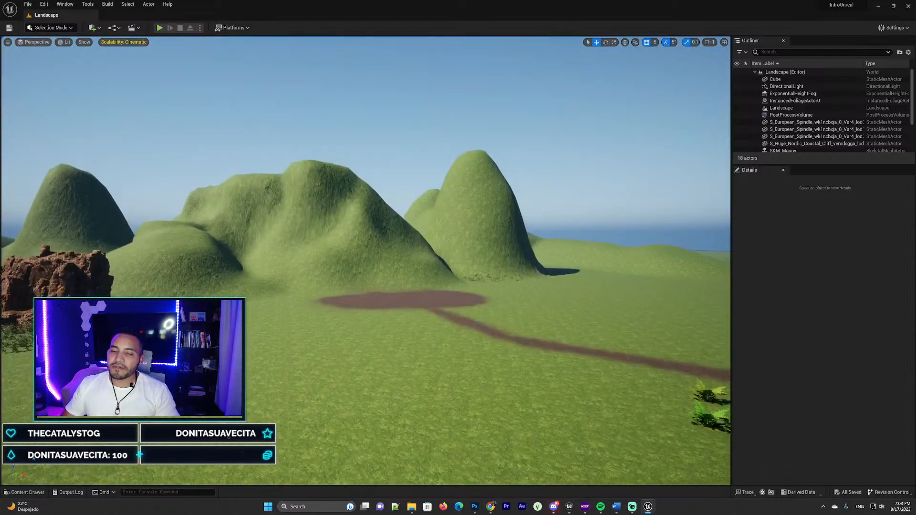
# - Fly around the Landscape level to examine its hills, painted path, rock and foliage
pyautogui.press('w')
pyautogui.moveTo(233, 425)
pyautogui.mouseDown(button='right')
pyautogui.moveTo(253, 419)
pyautogui.moveTo(233, 429)
pyautogui.mouseUp(button='right')
pyautogui.moveTo(366, 261); pyautogui.dragTo(383, 232, button='right')
pyautogui.press('s')
pyautogui.press('s')
pyautogui.press('d')
pyautogui.press('d')
pyautogui.press('s')
pyautogui.press('w')
pyautogui.press('s')
pyautogui.press('w')
pyautogui.press('s')
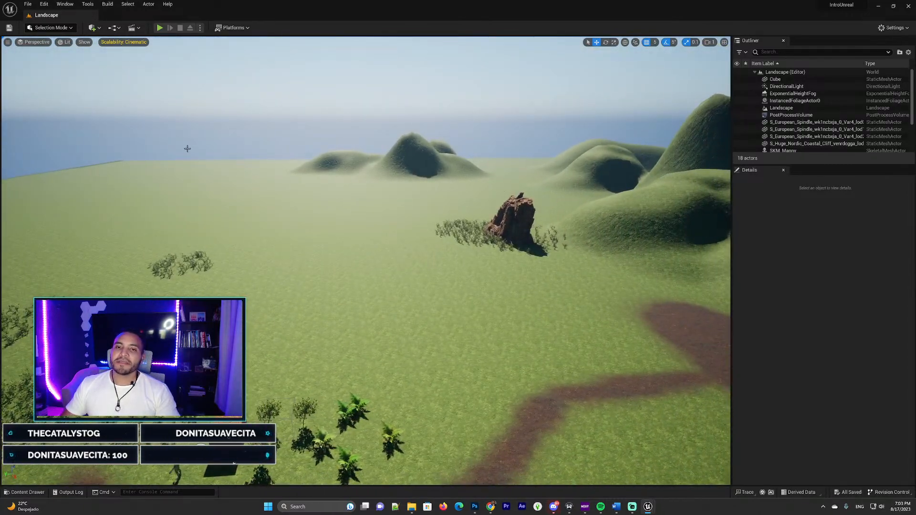
# - Open the BP_ThirdPersonCharacter blueprint from the ThirdPerson Blueprints folder
pyautogui.hotkey('ctrl', 'space')
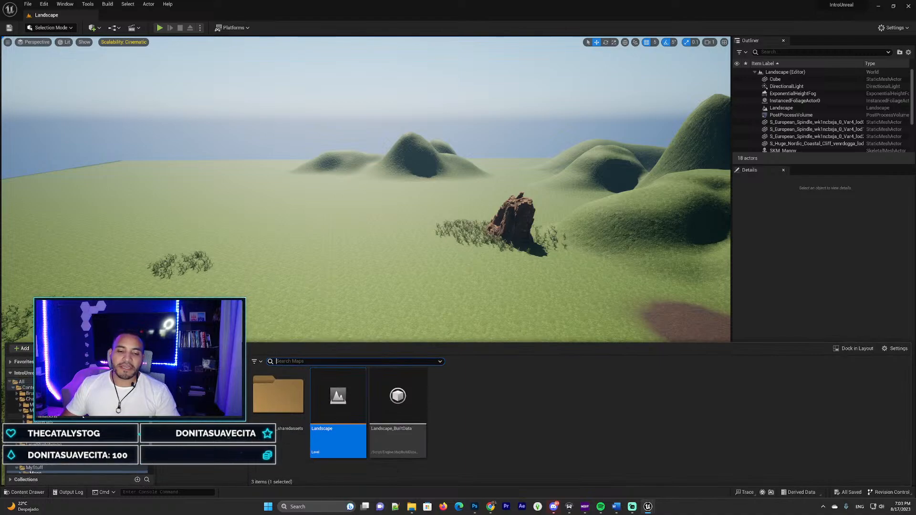
pyautogui.scroll(-3, 76, 420)
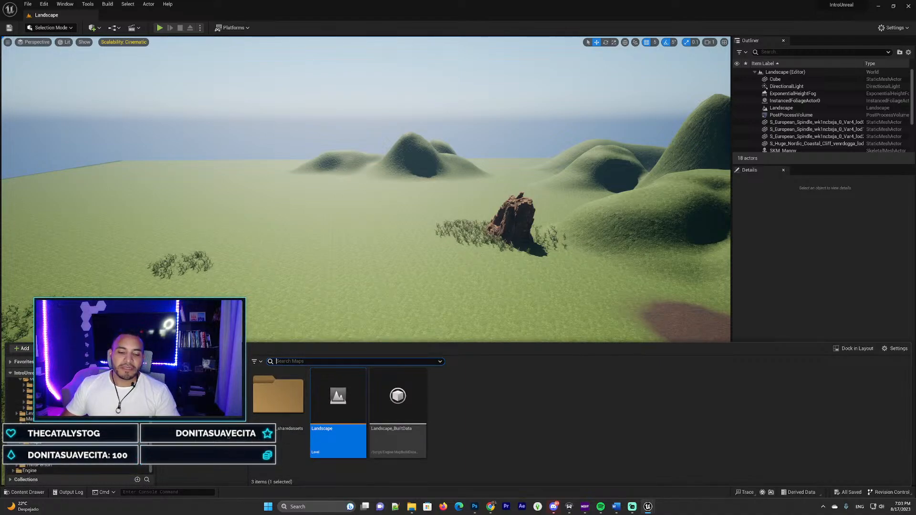
pyautogui.scroll(3, 28, 458)
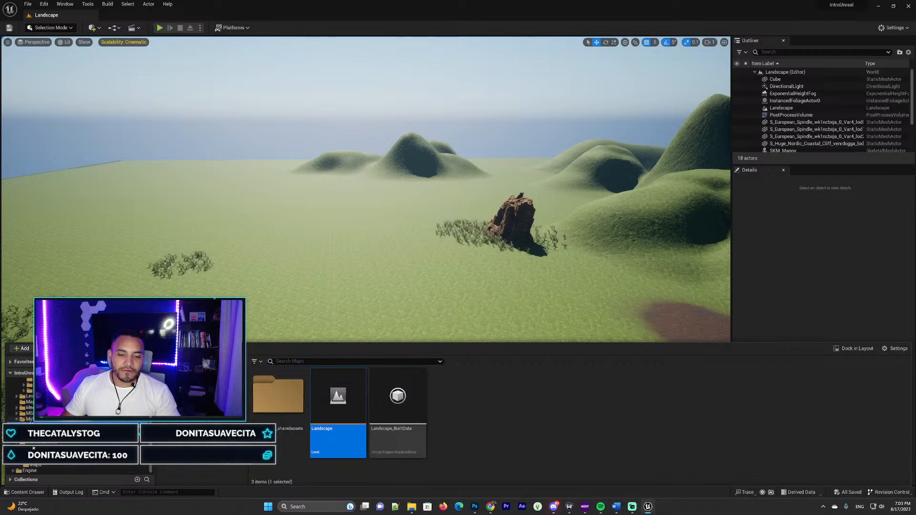
pyautogui.click(139, 453)
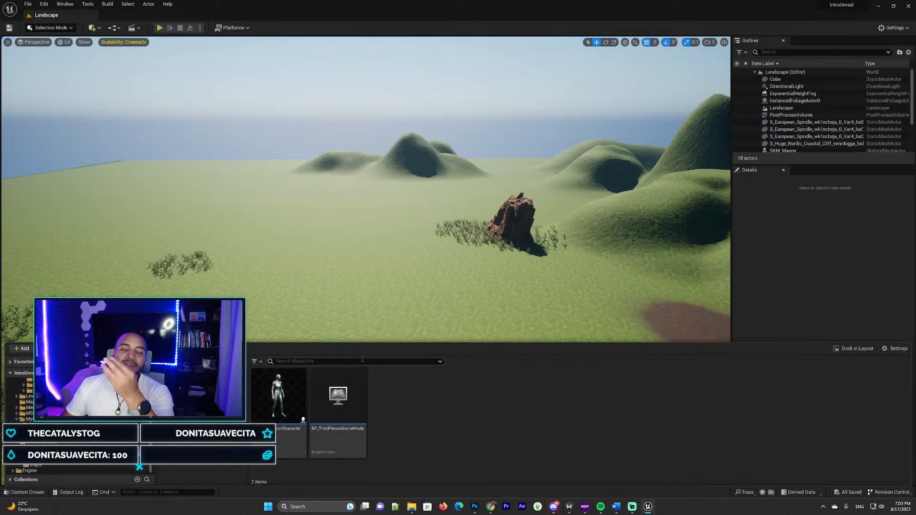
pyautogui.click(285, 395)
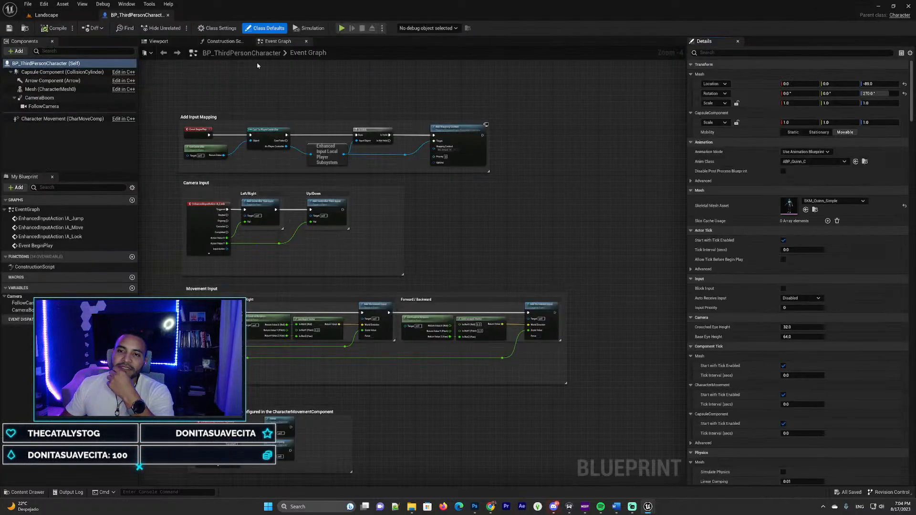
pyautogui.moveTo(324, 91); pyautogui.dragTo(347, 66, button='right')
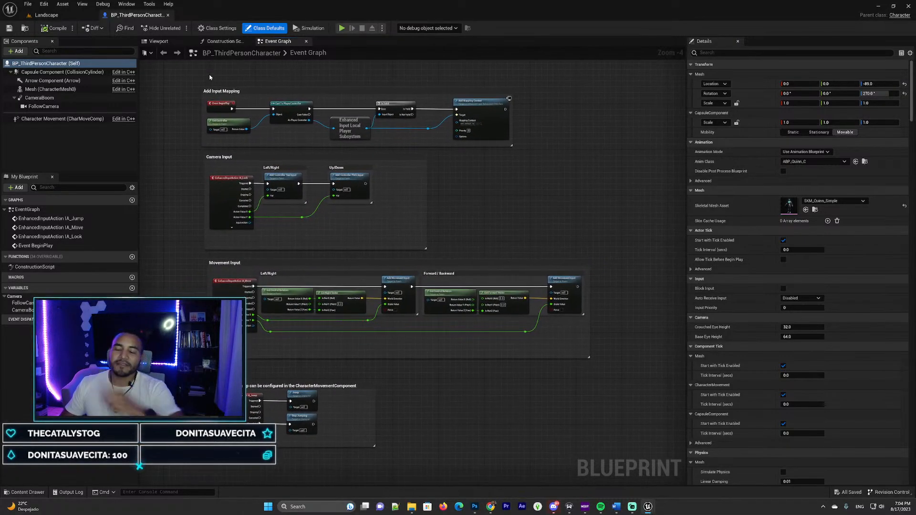
# - Return to the Landscape level and check the character blueprint's place in the project folders
pyautogui.click(46, 15)
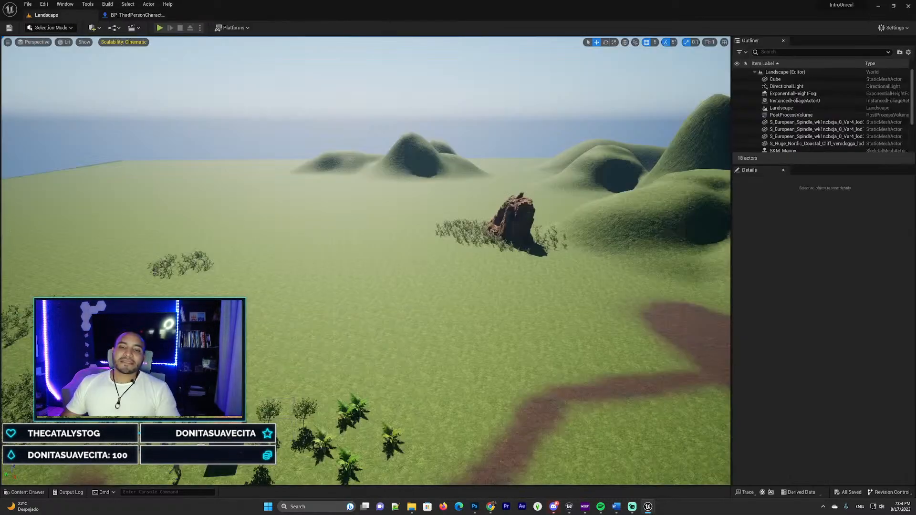
pyautogui.click(27, 493)
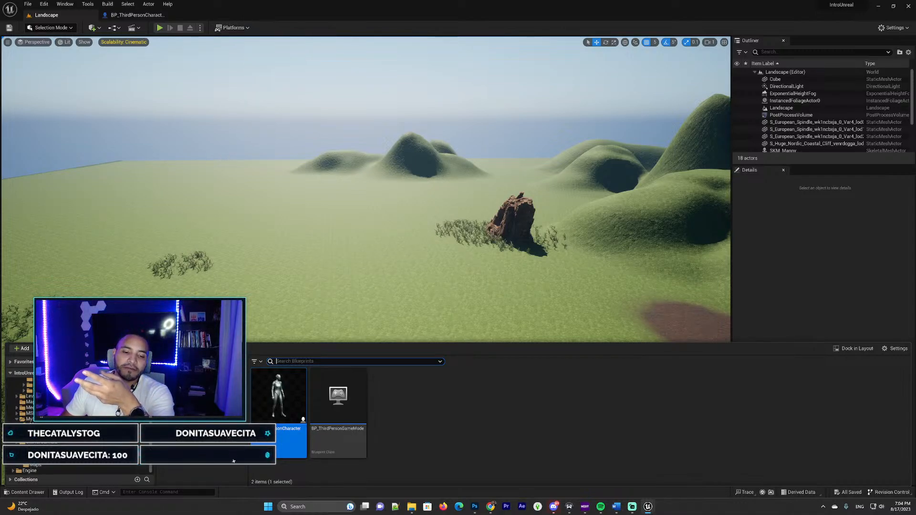
pyautogui.scroll(3, 81, 430)
pyautogui.scroll(-3, 81, 429)
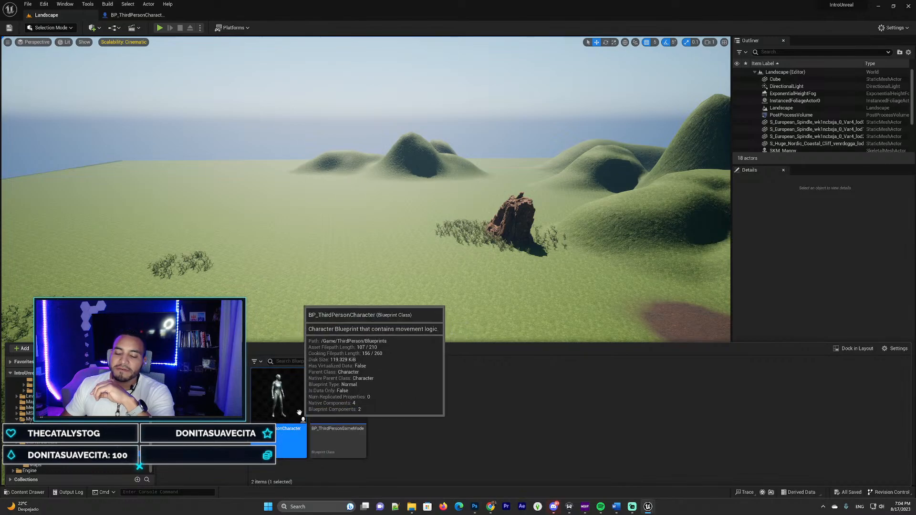
# - Return to the BP_ThirdPersonCharacter Event Graph and examine the Add Input Mapping nodes, dismissing the Adobe Creative Cloud notification
pyautogui.click(138, 15)
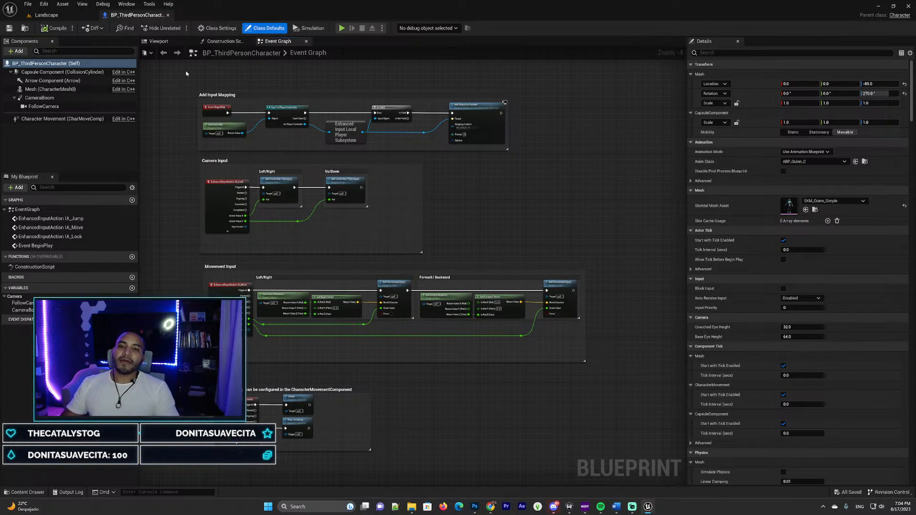
pyautogui.moveTo(192, 105); pyautogui.dragTo(198, 107, button='right')
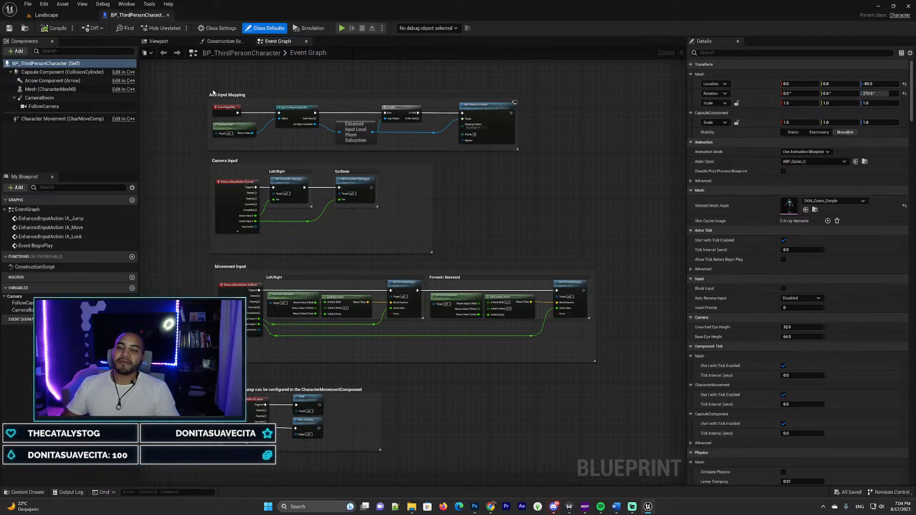
pyautogui.scroll(1, 190, 106)
pyautogui.moveTo(202, 113); pyautogui.dragTo(180, 123, button='right')
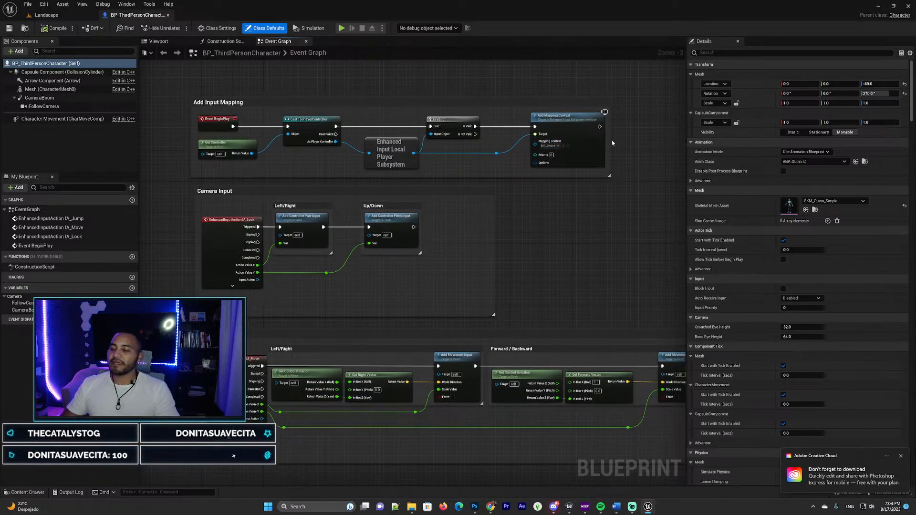
pyautogui.click(901, 456)
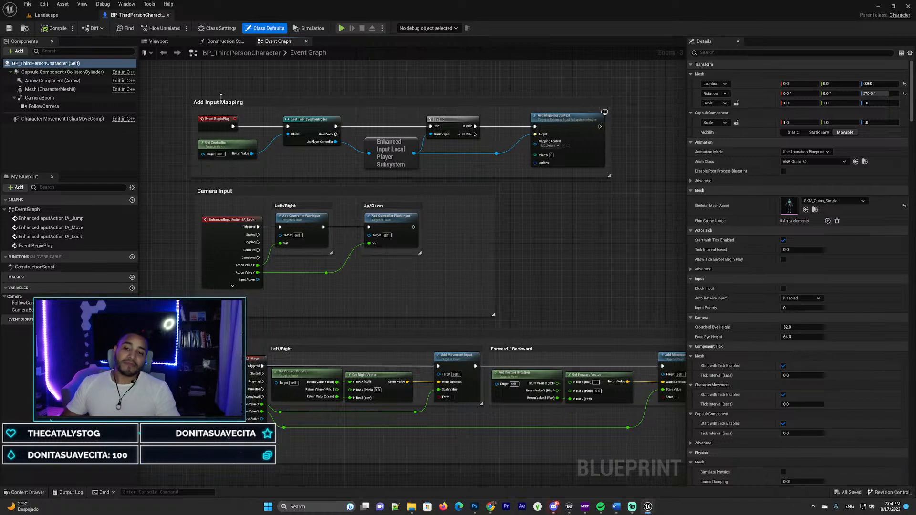
pyautogui.scroll(1, 254, 134)
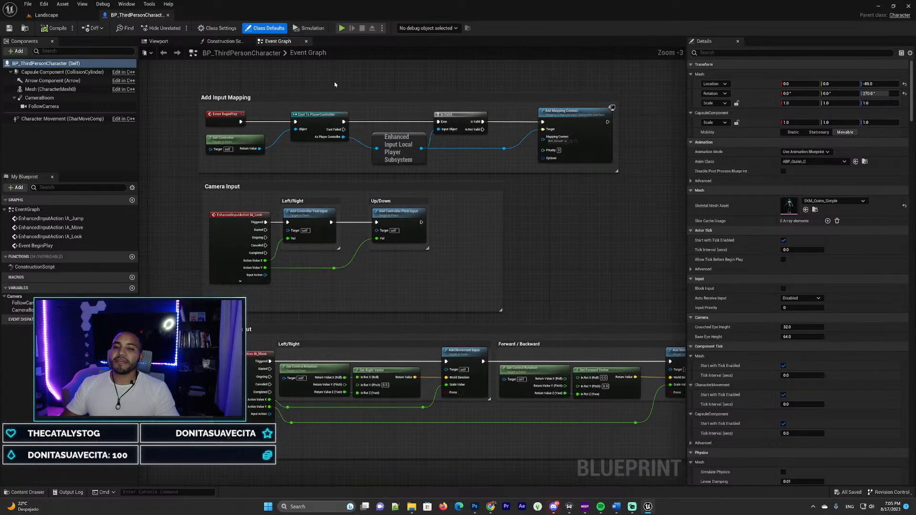
pyautogui.scroll(-1, 318, 77)
pyautogui.moveTo(283, 72); pyautogui.dragTo(313, 63, button='right')
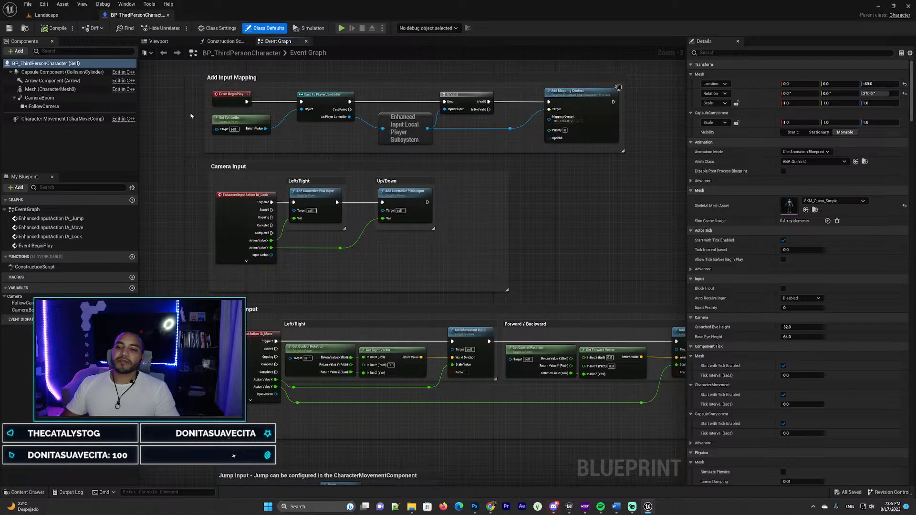
pyautogui.moveTo(191, 118); pyautogui.dragTo(165, 120, button='right')
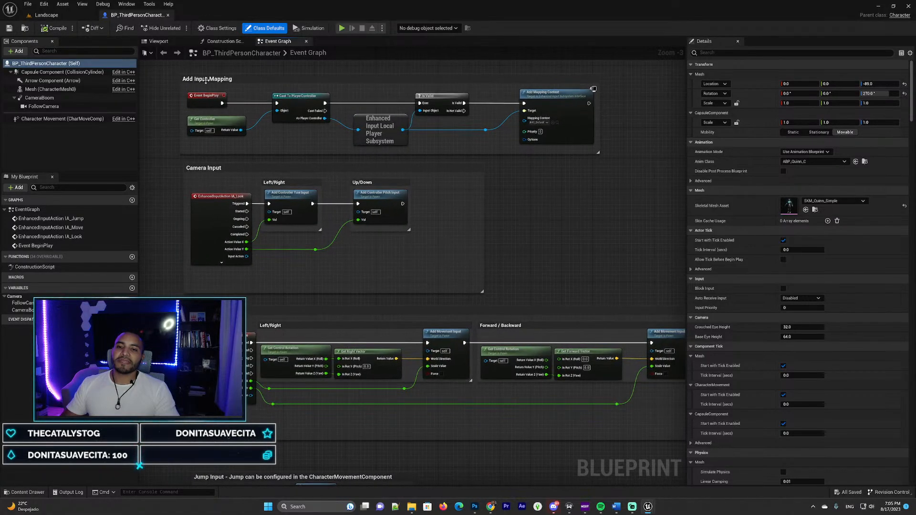
# - Examine the Movement Input, Jump Input and Camera Input sections of the character's Event Graph
pyautogui.moveTo(573, 239); pyautogui.dragTo(551, 99, button='right')
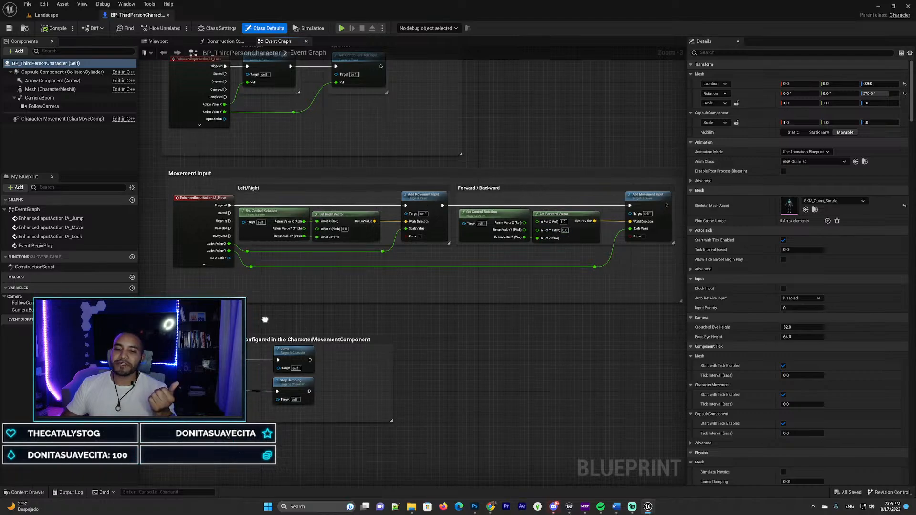
pyautogui.moveTo(249, 358); pyautogui.dragTo(302, 366, button='right')
pyautogui.moveTo(290, 332); pyautogui.dragTo(303, 408, button='right')
pyautogui.moveTo(210, 197); pyautogui.dragTo(212, 230, button='right')
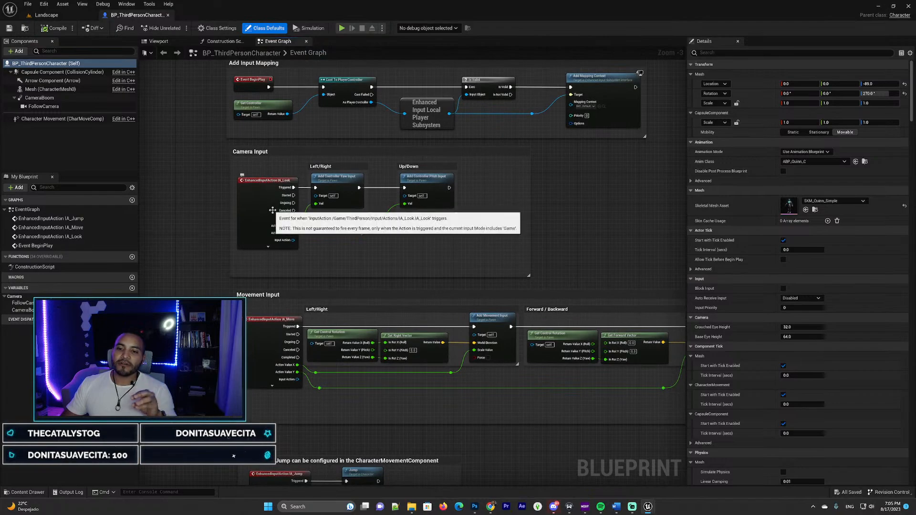
# - Look through the character blueprint's Event Graph, Viewport and Construction Script views, ending on the 3D character preview
pyautogui.moveTo(197, 162); pyautogui.dragTo(174, 237, button='right')
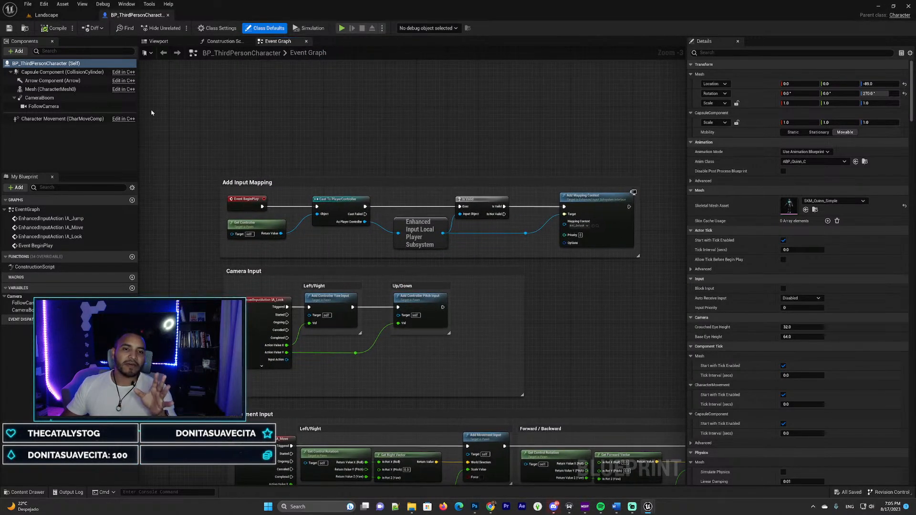
pyautogui.moveTo(166, 112); pyautogui.dragTo(189, 107, button='right')
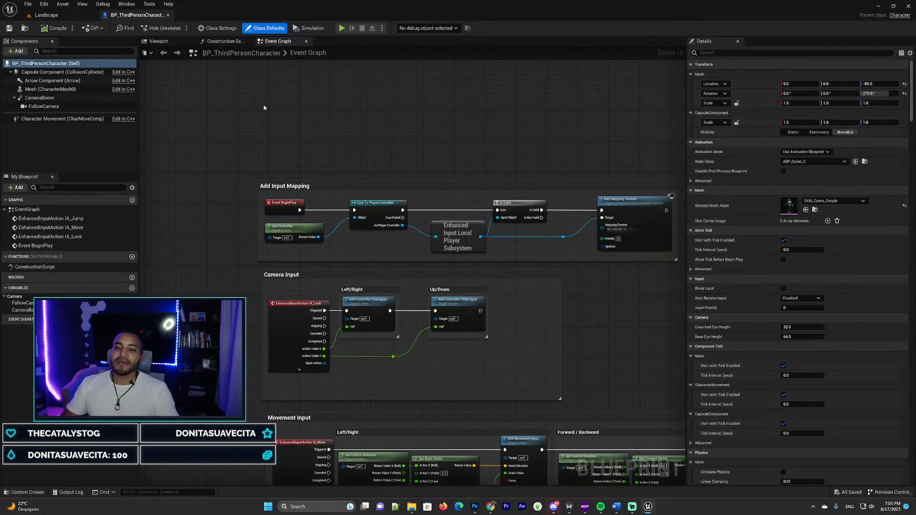
pyautogui.click(159, 41)
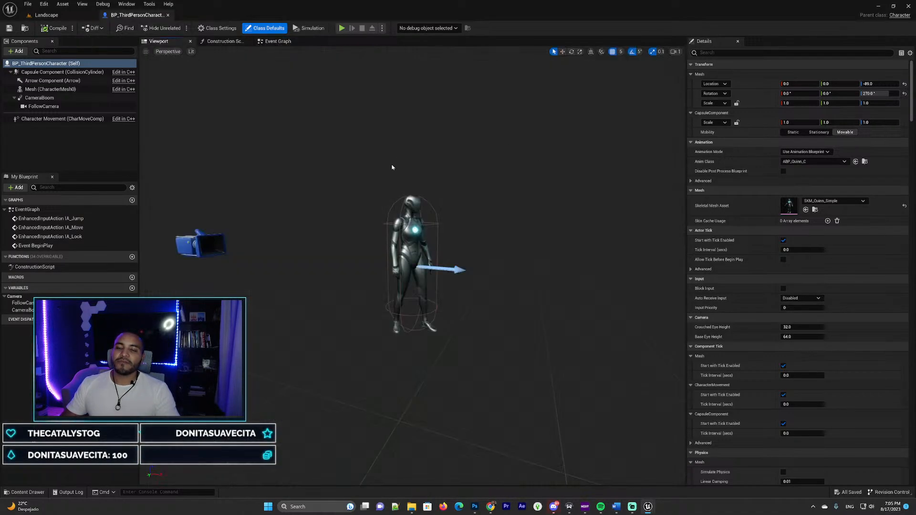
pyautogui.click(278, 41)
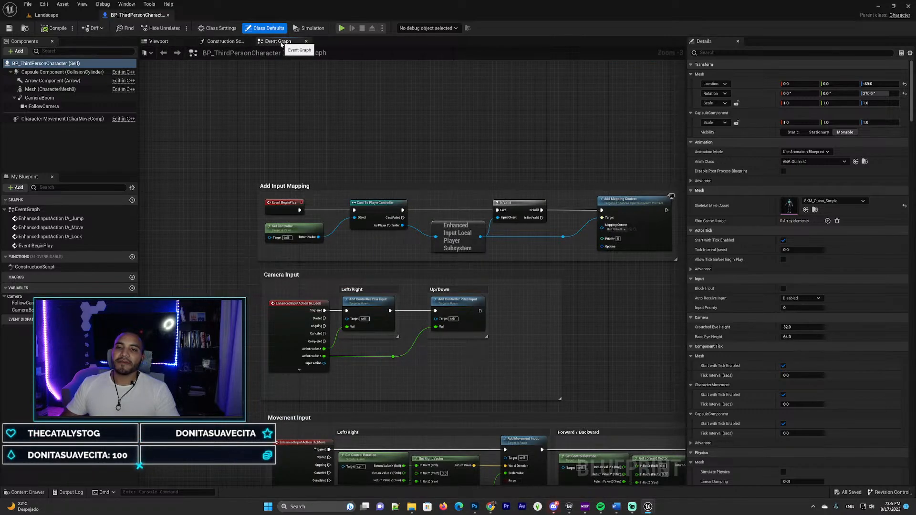
pyautogui.click(223, 41)
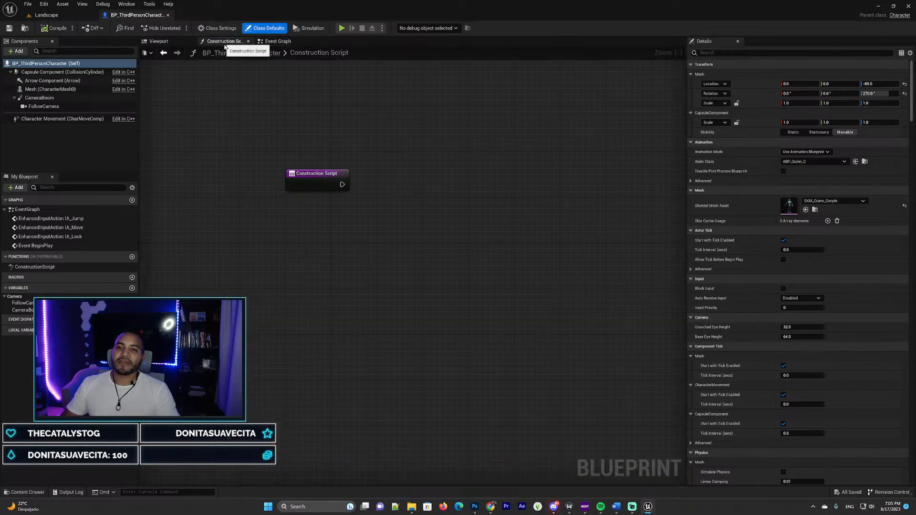
pyautogui.click(159, 41)
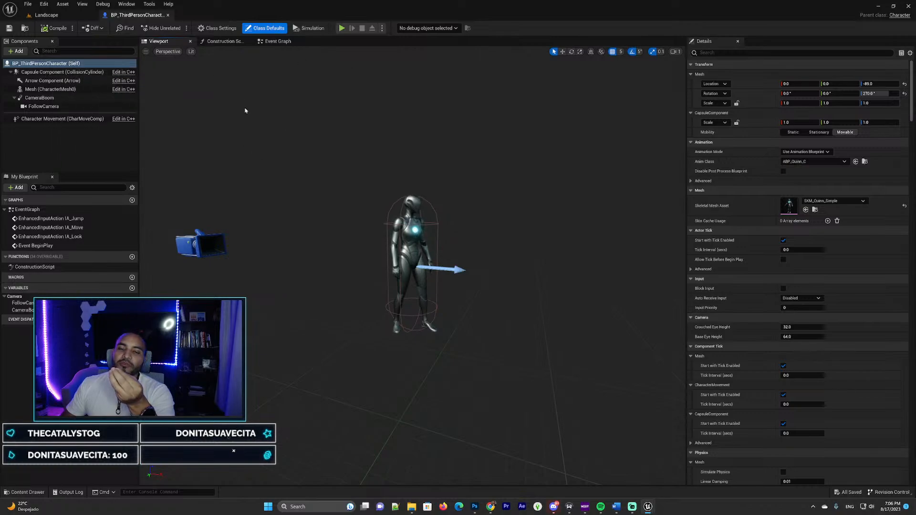
# - Inspect the character's Capsule, Arrow and Mesh components, reviewing the mesh's transform, animation, material and clothing settings
pyautogui.click(39, 75)
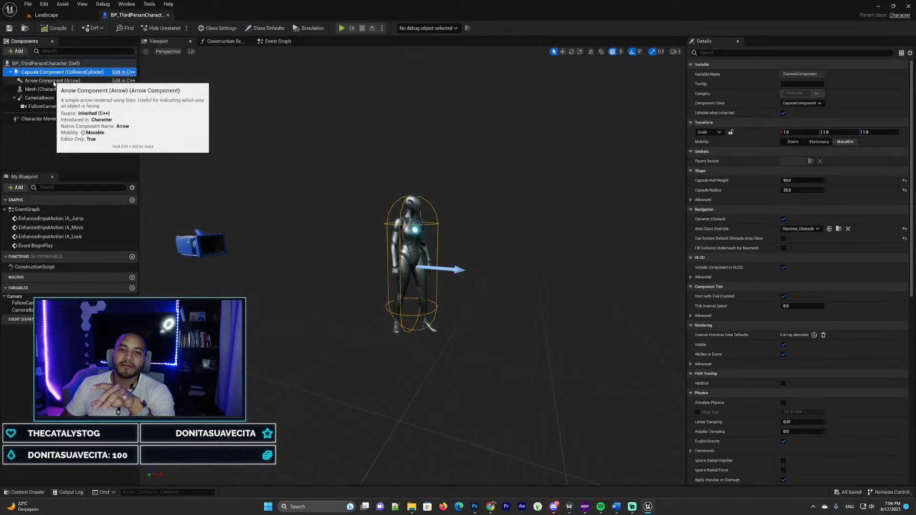
pyautogui.click(53, 81)
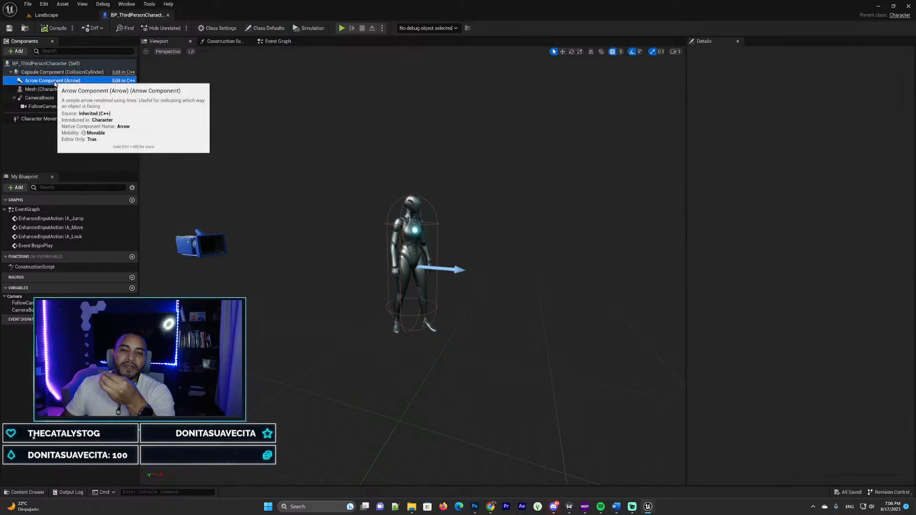
pyautogui.click(65, 90)
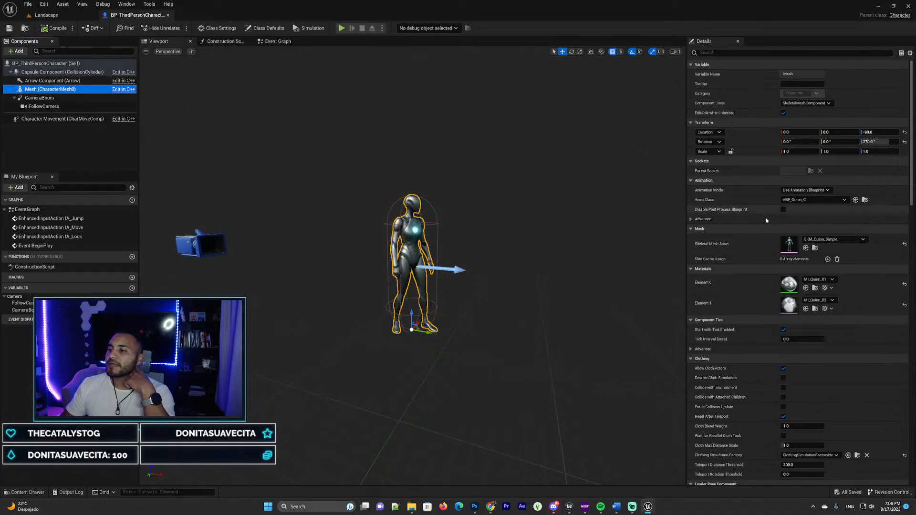
pyautogui.scroll(-3, 722, 206)
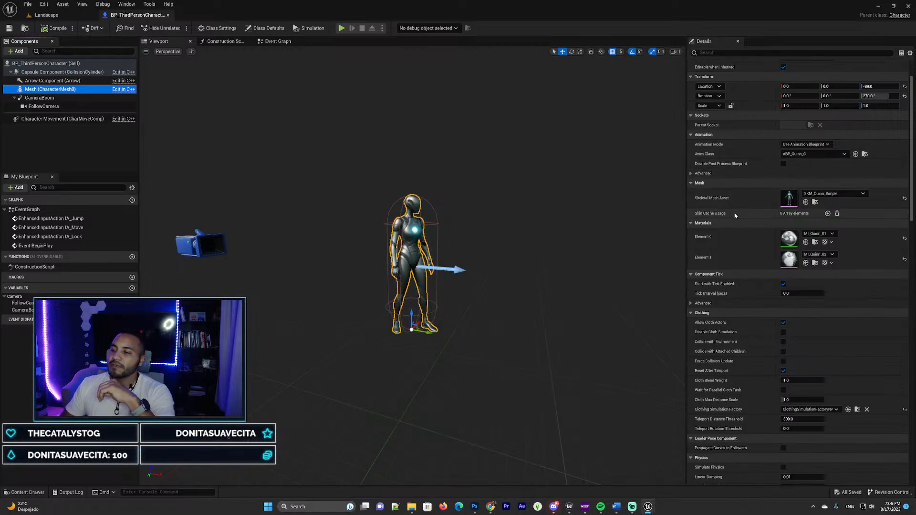
pyautogui.scroll(-2, 751, 174)
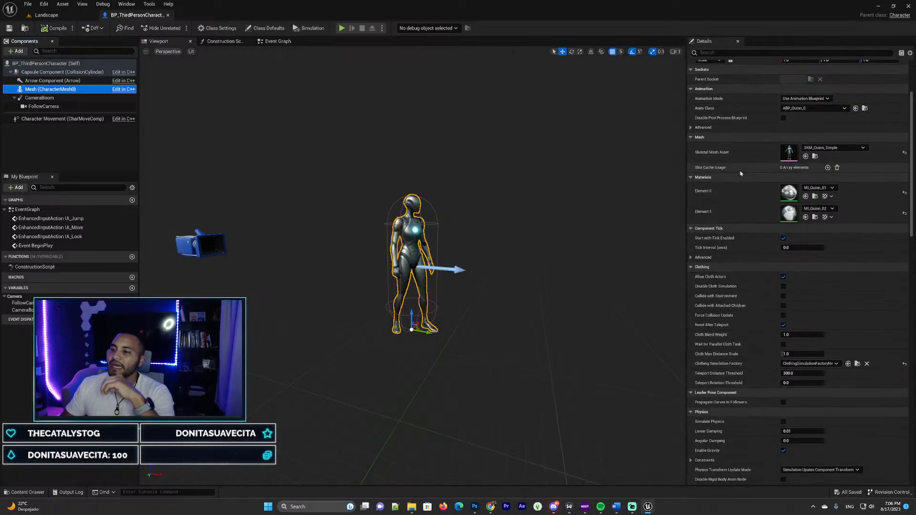
pyautogui.scroll(4, 735, 160)
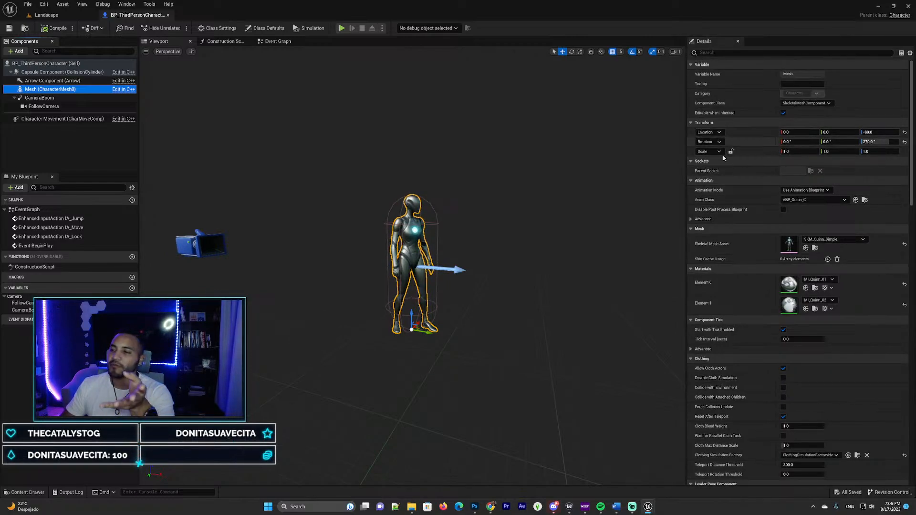
pyautogui.scroll(-5, 763, 200)
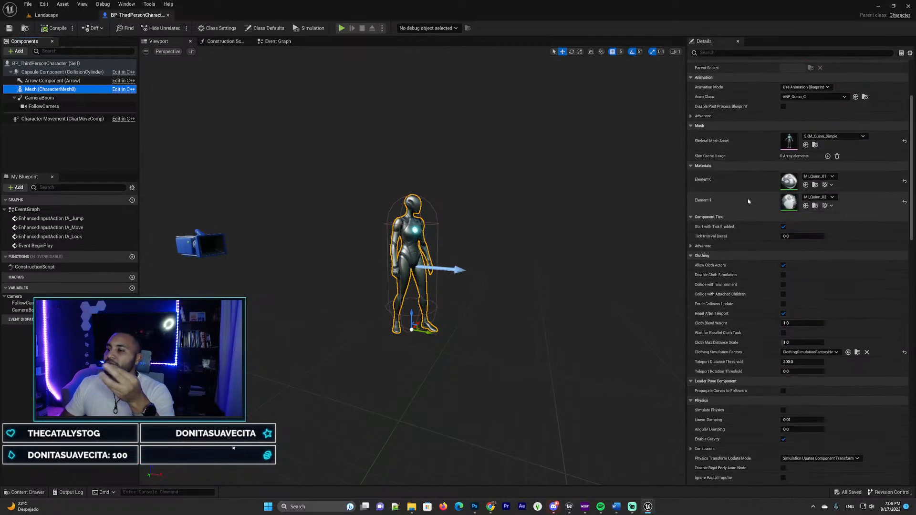
pyautogui.scroll(2, 748, 201)
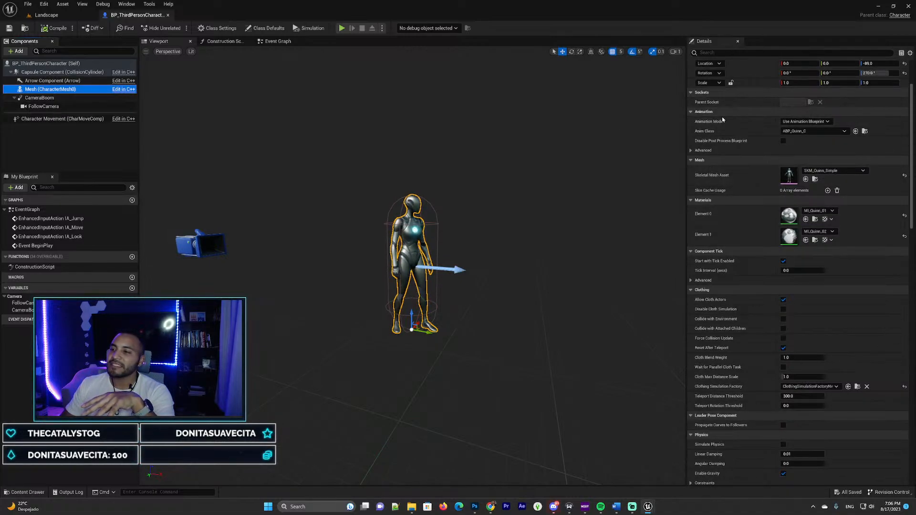
pyautogui.scroll(3, 730, 224)
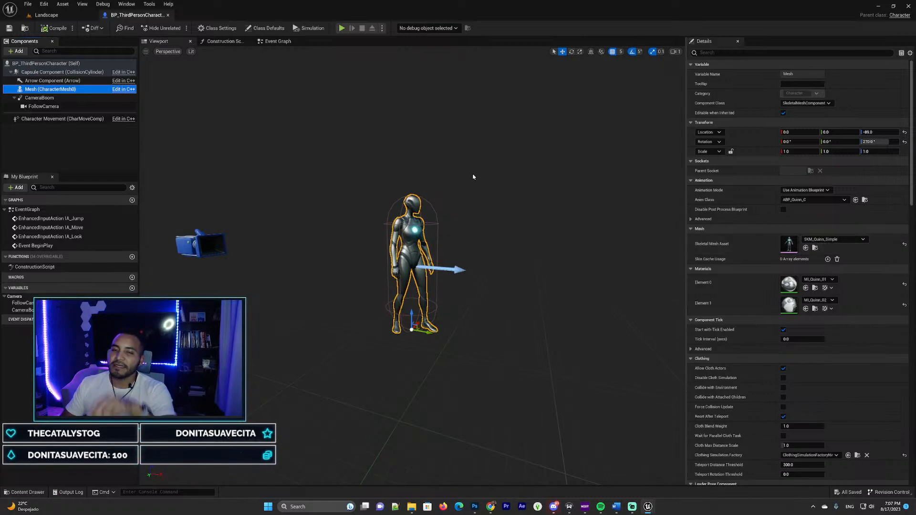
# - Change the character Mesh component's Skeletal Mesh Asset to SKM_Manny_Simple
pyautogui.moveTo(448, 167)
pyautogui.mouseDown(button='right')
pyautogui.moveTo(436, 167)
pyautogui.moveTo(440, 159)
pyautogui.mouseUp(button='right')
pyautogui.press('w')
pyautogui.press('w')
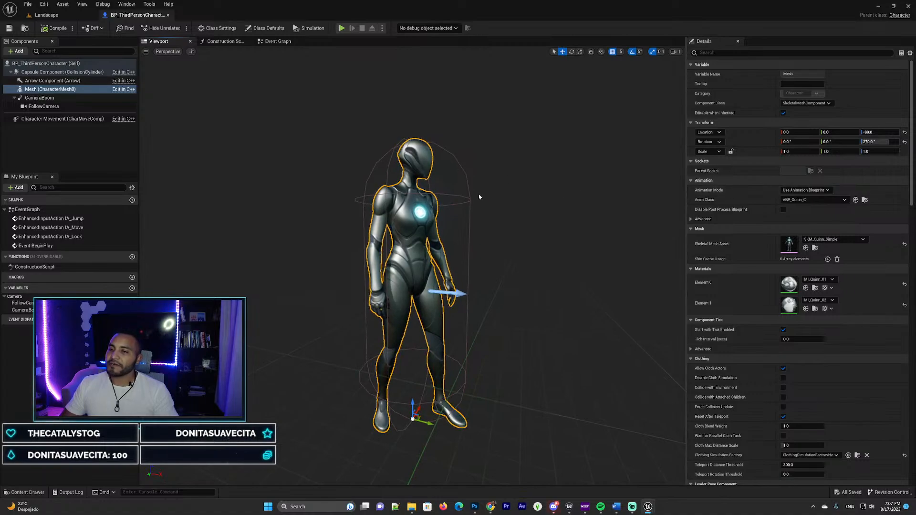
pyautogui.click(845, 244)
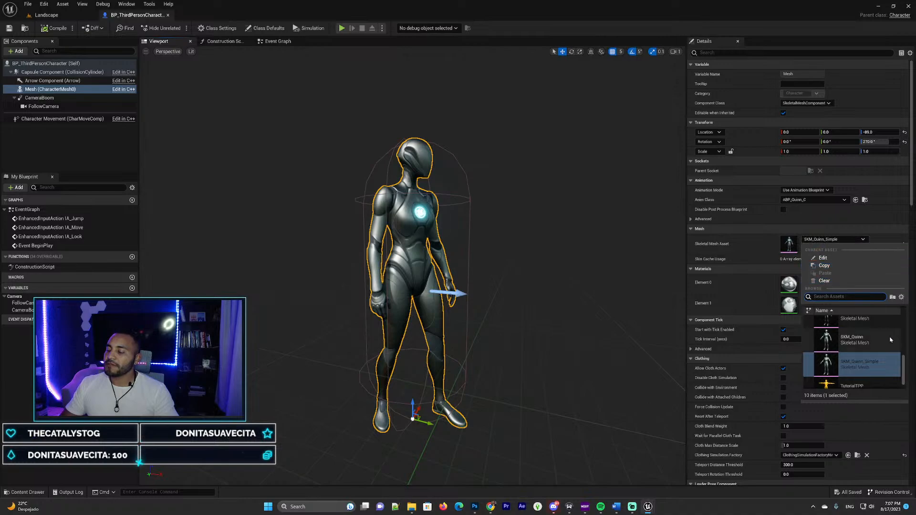
pyautogui.scroll(1, 878, 334)
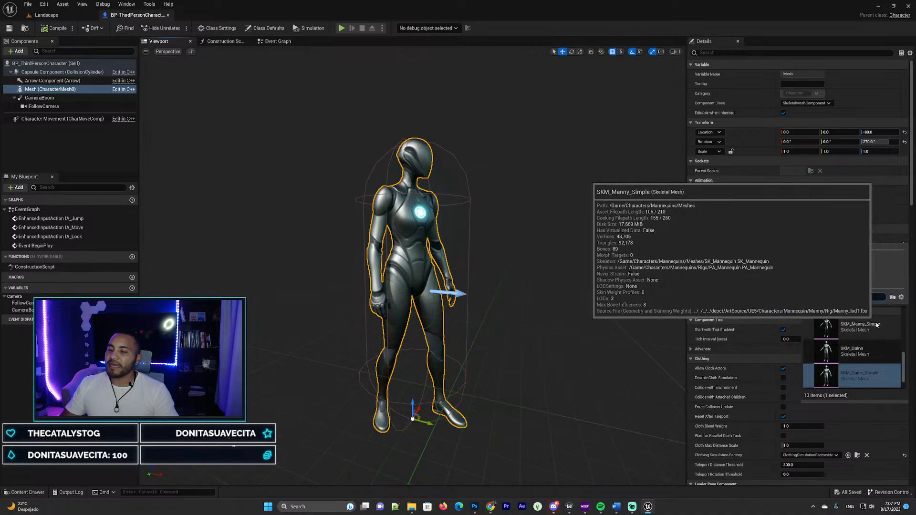
pyautogui.click(883, 324)
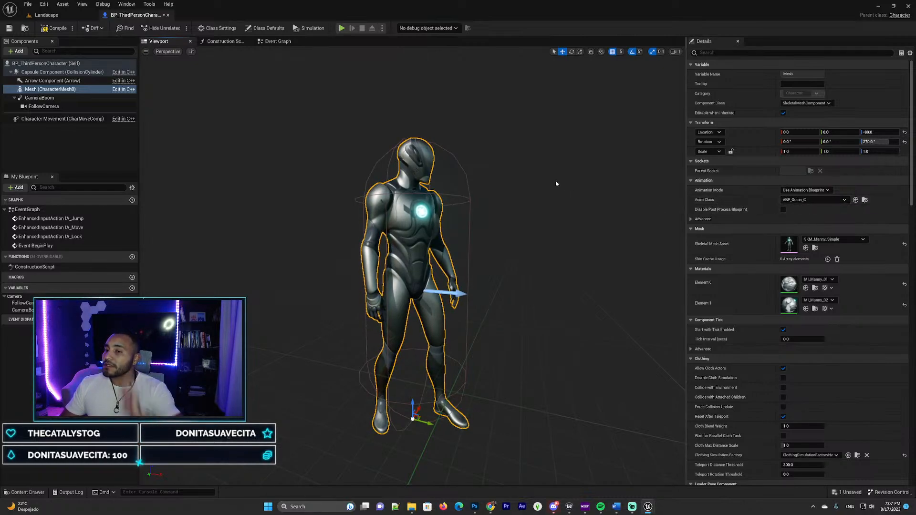
# - Set the character mesh's Anim Class to ABP_Manny, and compile and save the blueprint
pyautogui.moveTo(556, 183); pyautogui.dragTo(515, 177, button='right')
pyautogui.scroll(5, 410, 267)
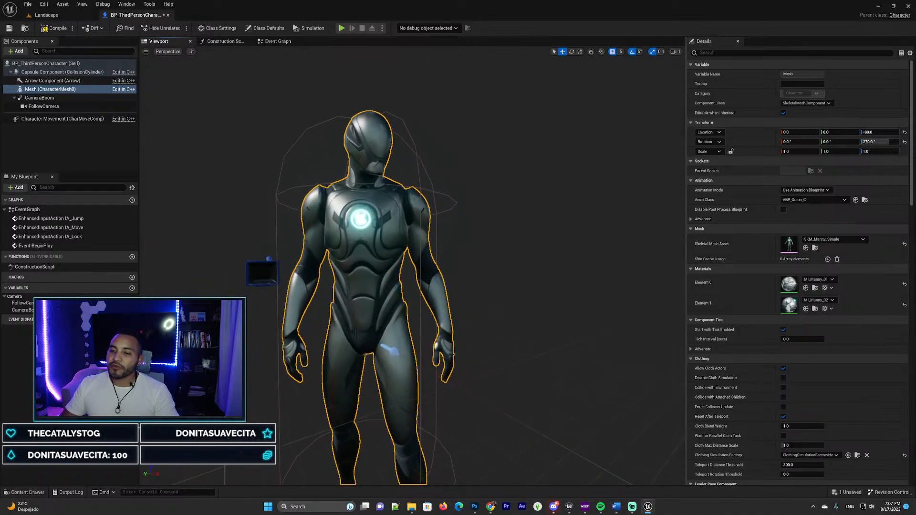
pyautogui.scroll(-4, 410, 267)
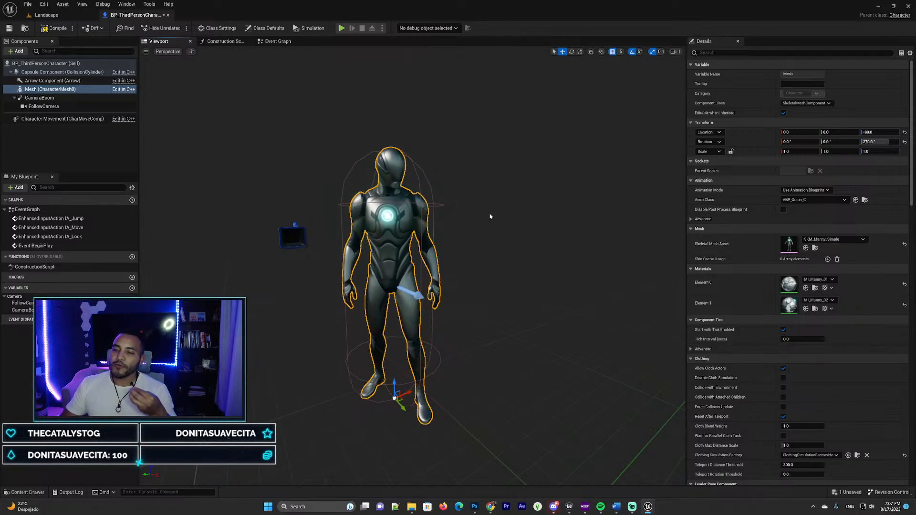
pyautogui.click(810, 200)
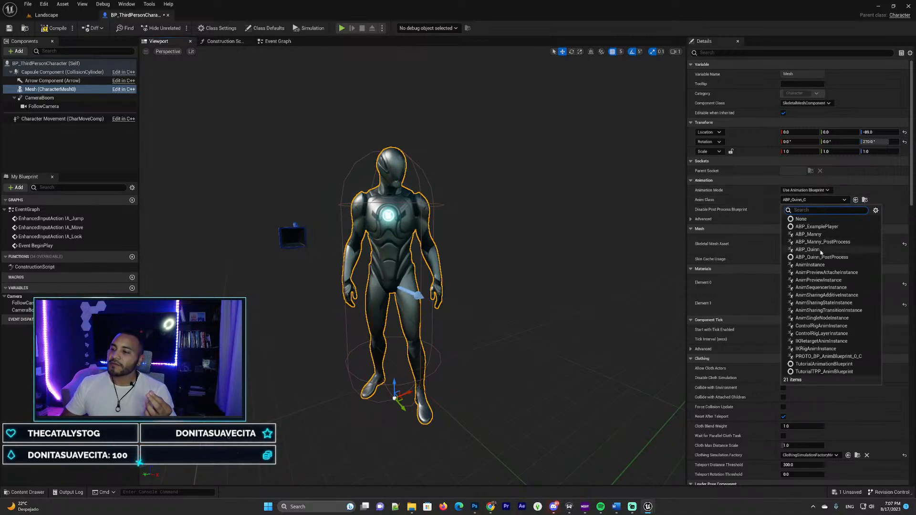
pyautogui.click(828, 235)
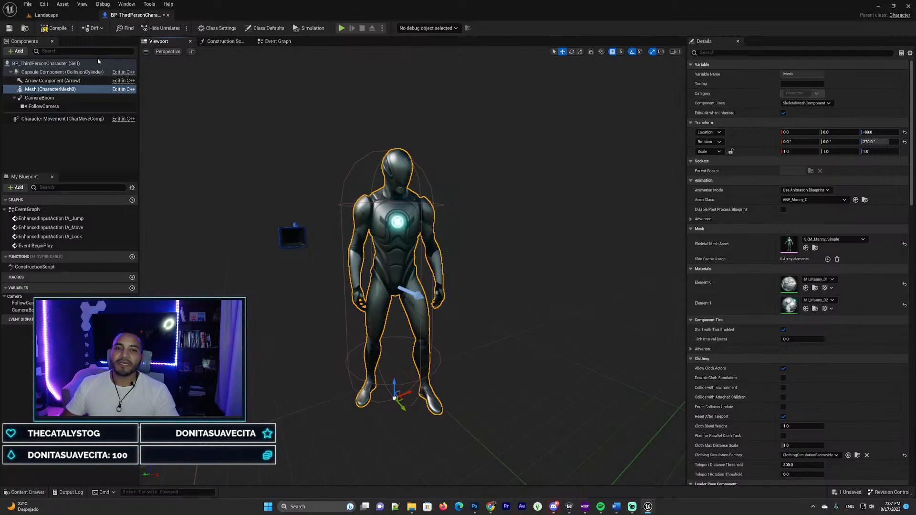
pyautogui.click(51, 28)
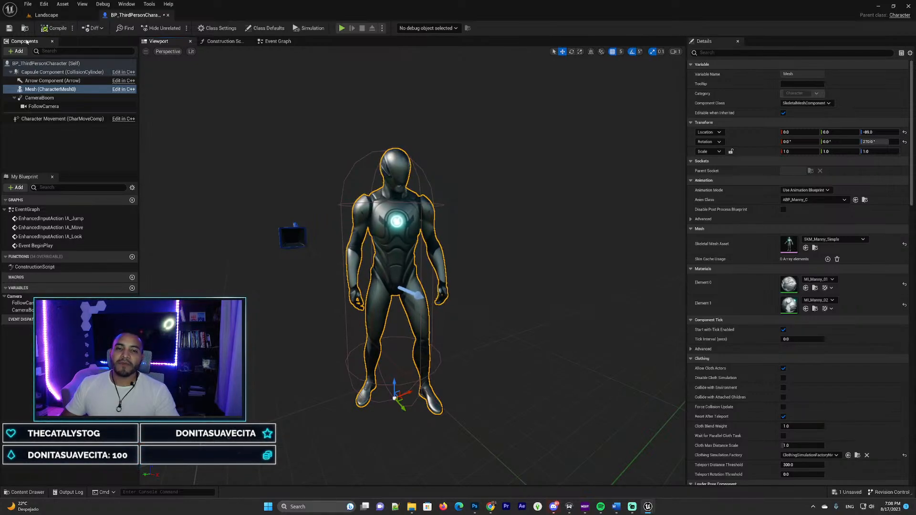
pyautogui.click(8, 29)
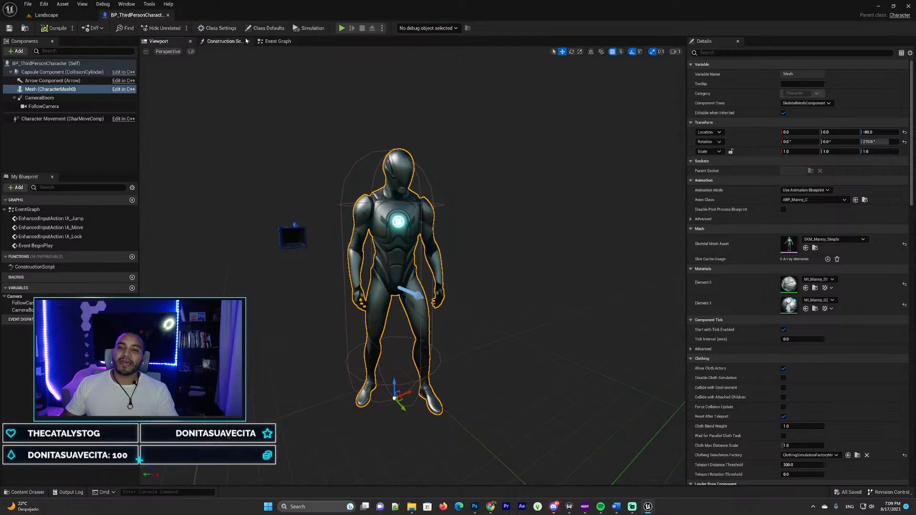
# - Return to the Landscape level and start a play session near the cube and dirt path
pyautogui.click(53, 15)
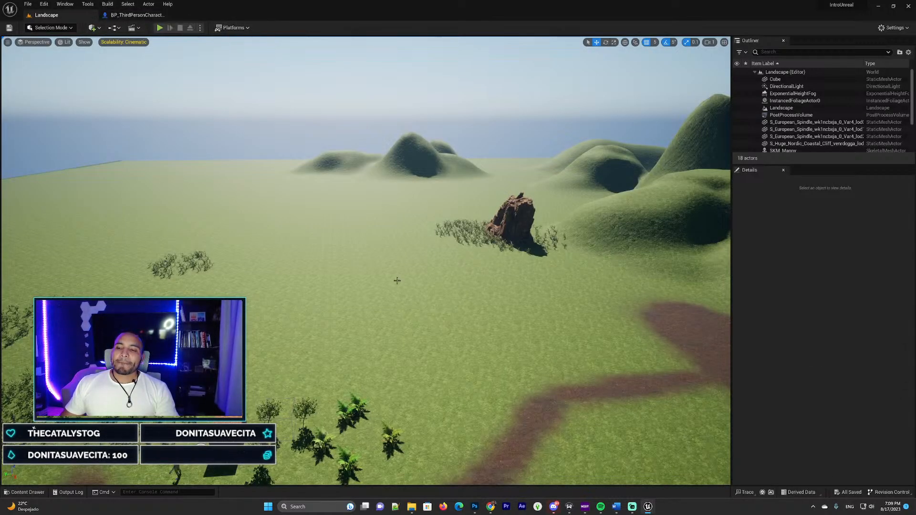
pyautogui.moveTo(399, 281)
pyautogui.mouseDown(button='right')
pyautogui.moveTo(370, 331)
pyautogui.moveTo(391, 306)
pyautogui.moveTo(446, 317)
pyautogui.moveTo(449, 310)
pyautogui.moveTo(405, 295)
pyautogui.mouseUp(button='right')
pyautogui.press('w')
pyautogui.press('s')
pyautogui.moveTo(194, 149)
pyautogui.mouseDown(button='right')
pyautogui.moveTo(197, 191)
pyautogui.moveTo(226, 159)
pyautogui.moveTo(193, 148)
pyautogui.mouseUp(button='right')
pyautogui.press('w')
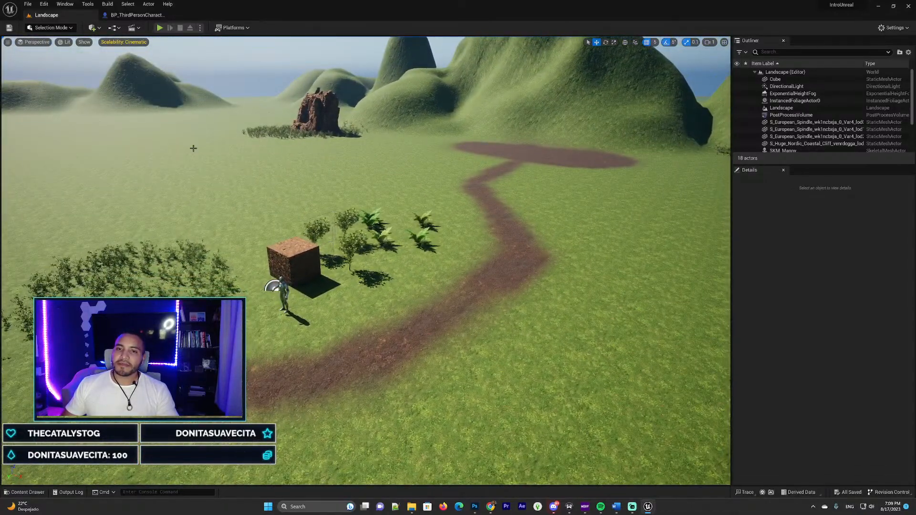
pyautogui.click(159, 27)
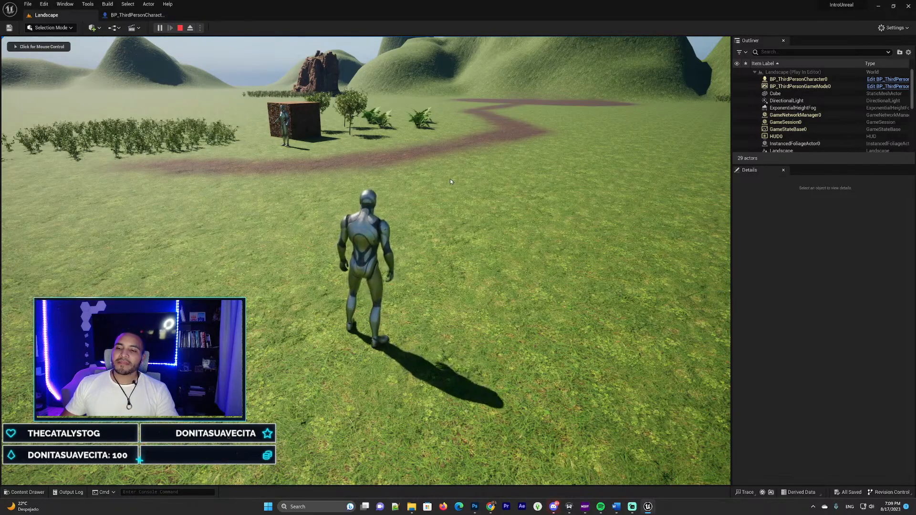
# - Take control of the character in the play session and run it across the grass, past the cube and through the ferns
pyautogui.click(447, 161)
pyautogui.press('w')
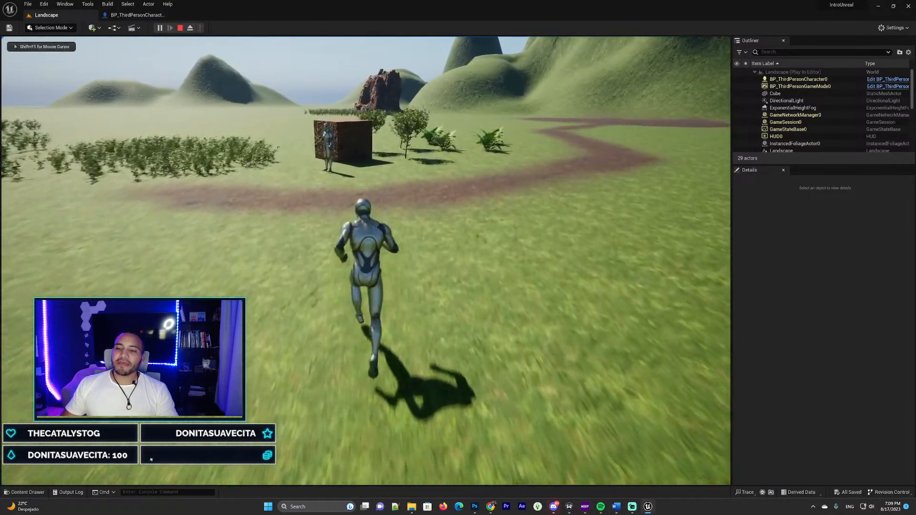
pyautogui.press('w')
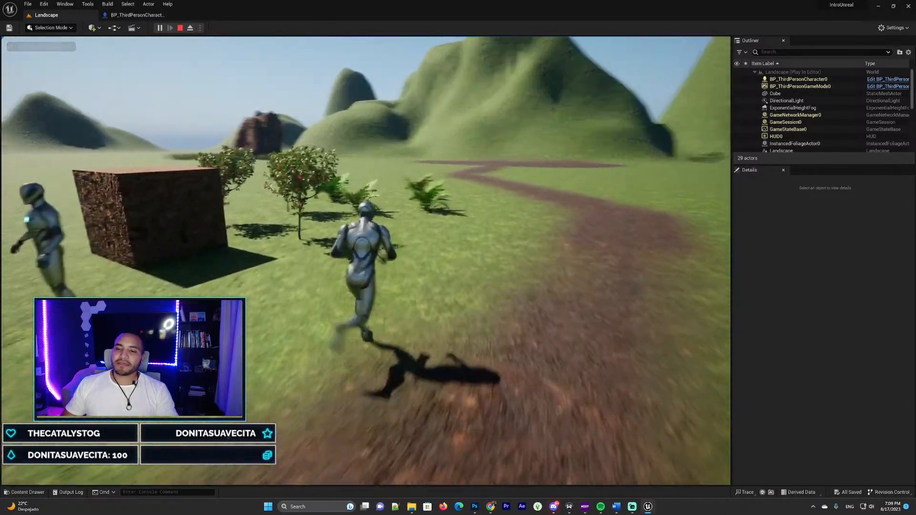
pyautogui.press('w')
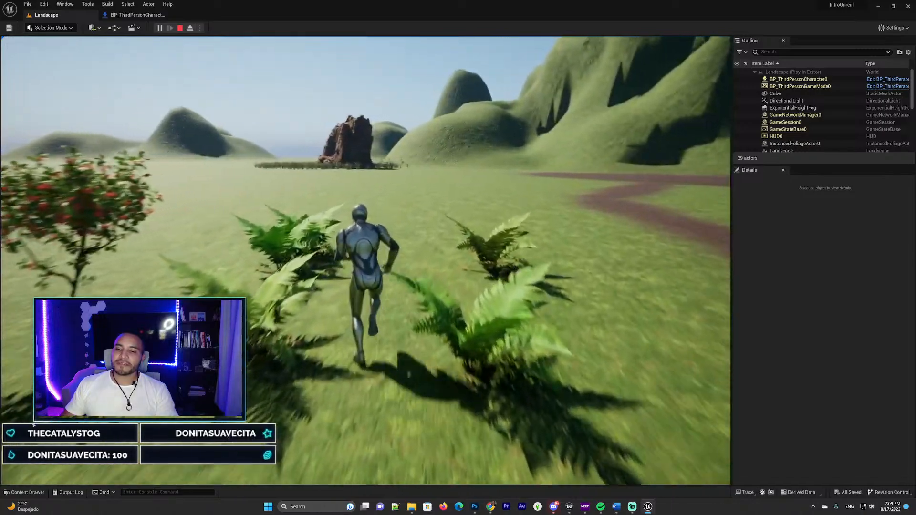
pyautogui.press('w')
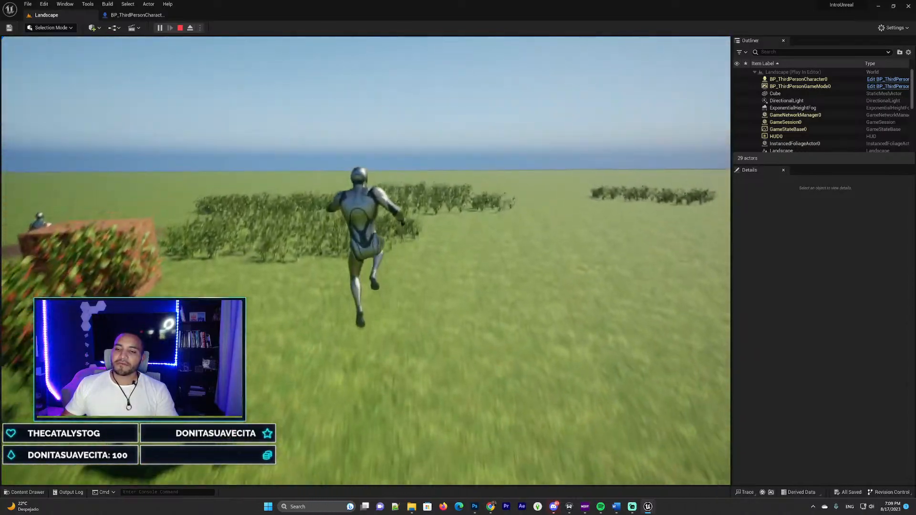
pyautogui.press('w')
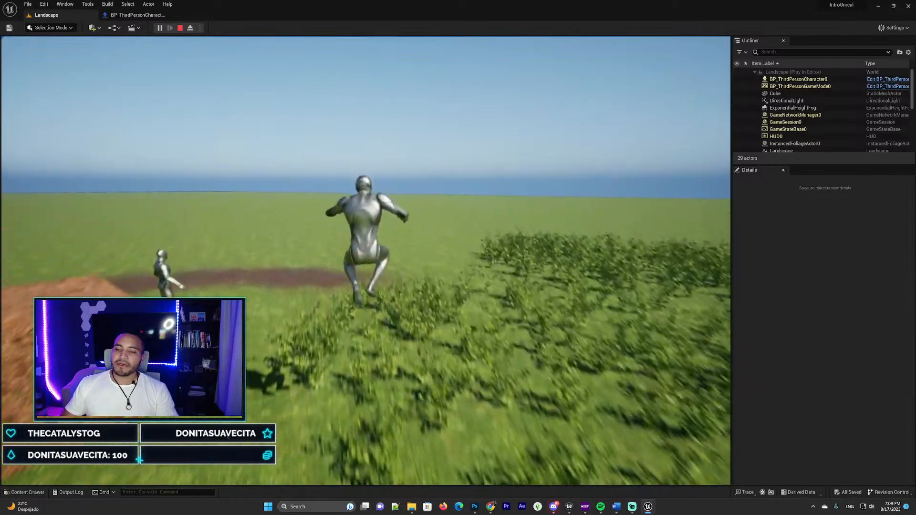
# - Test the character's jump and backward run around the bushes and dirt path, and jump it towards the cube
pyautogui.press('w')
pyautogui.press('space')
pyautogui.press('s')
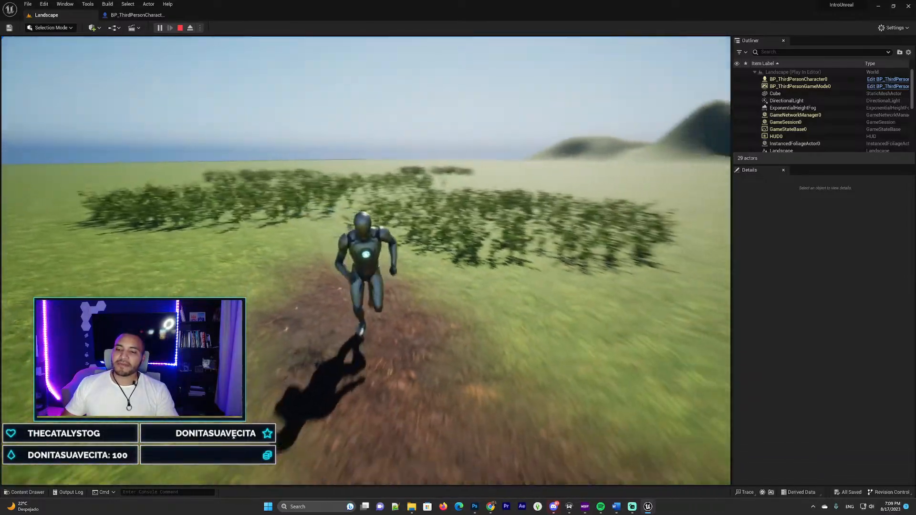
pyautogui.press('d')
pyautogui.press('w')
pyautogui.press('space')
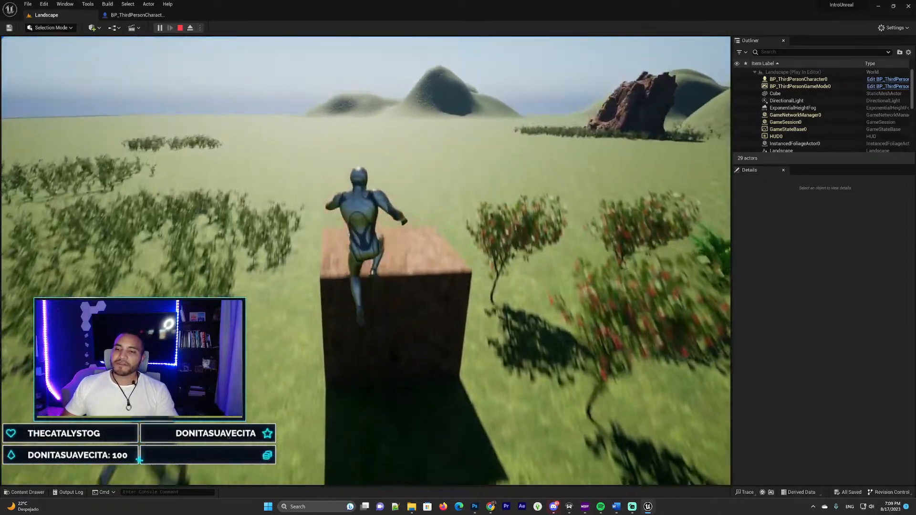
# - Run and jump the character past the flowering trees, bring it back near the cube, and release mouse control
pyautogui.press('w')
pyautogui.press('d')
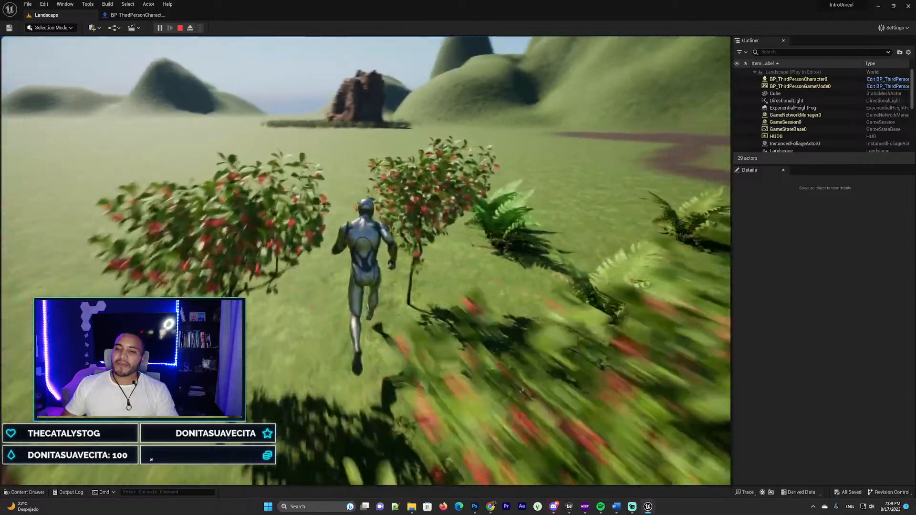
pyautogui.press('d')
pyautogui.press('space')
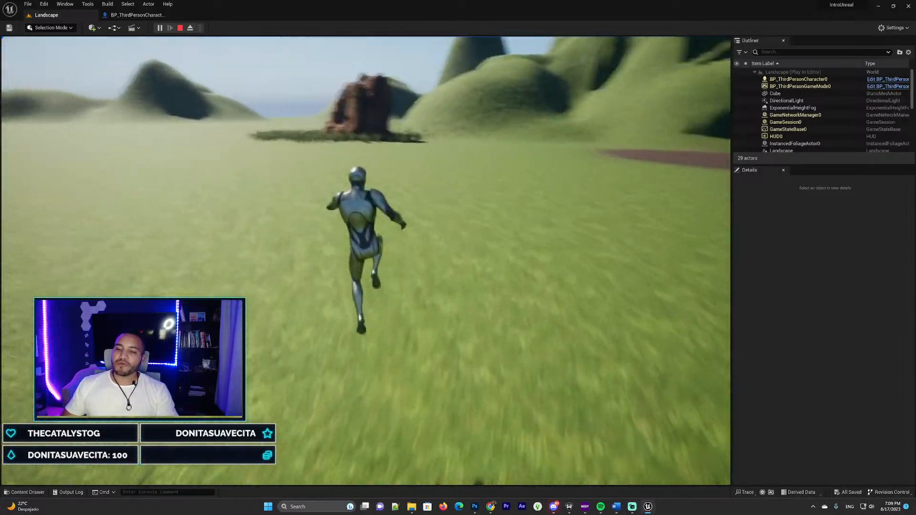
pyautogui.press('a')
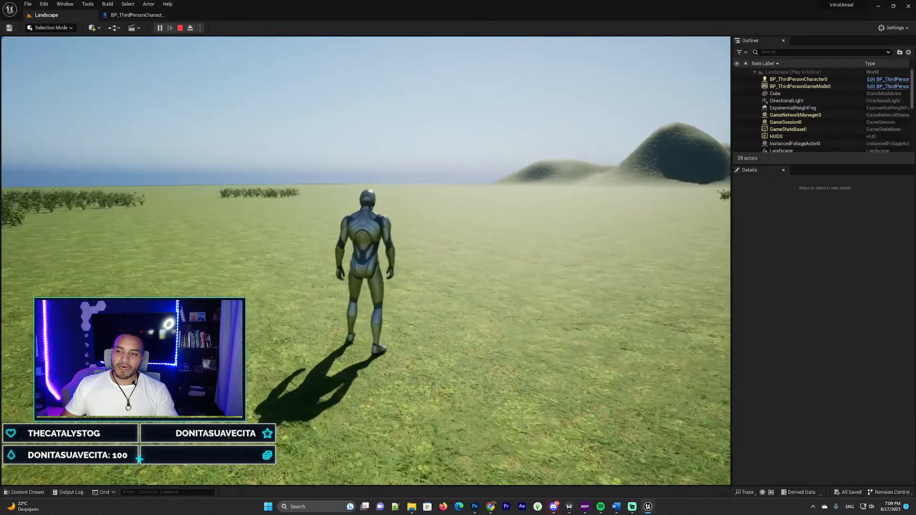
pyautogui.press('w')
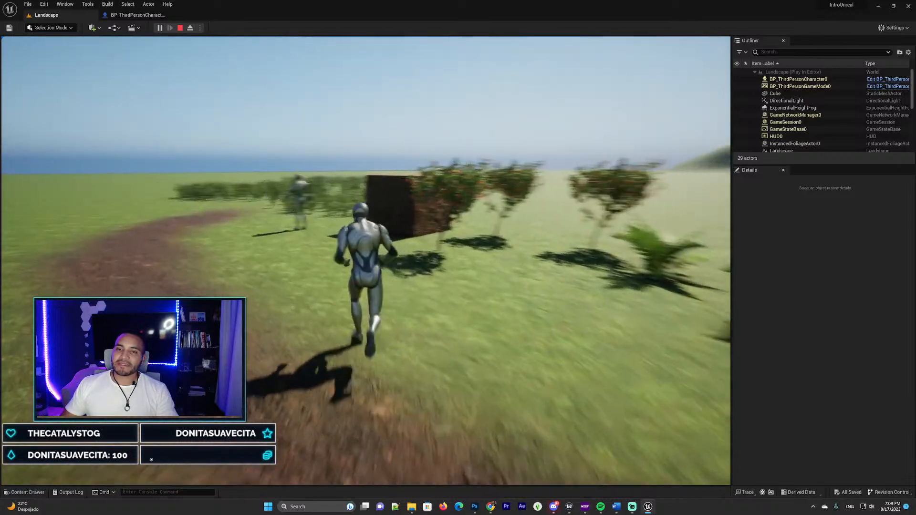
pyautogui.hotkey('shift', 'F1')
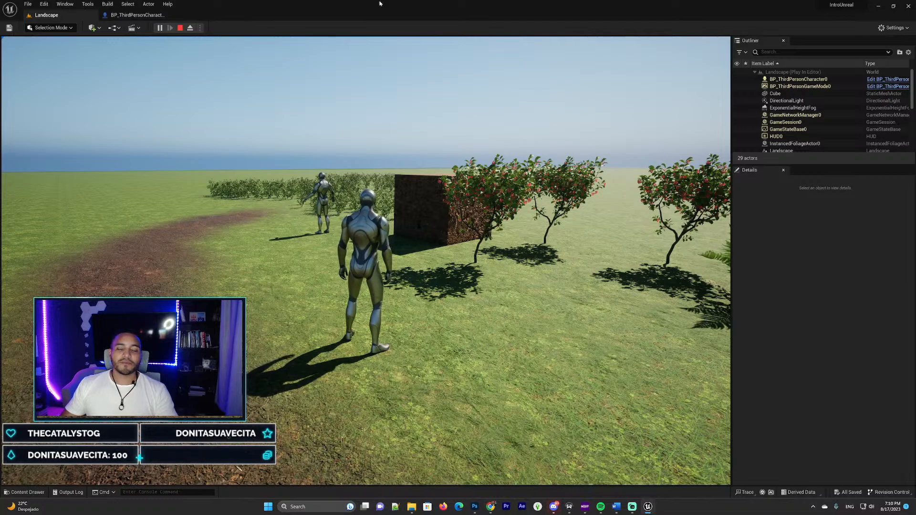
# - Run the character towards the cube, jump, run it back to face the camera, and free the cursor
pyautogui.click(403, 112)
pyautogui.press('w')
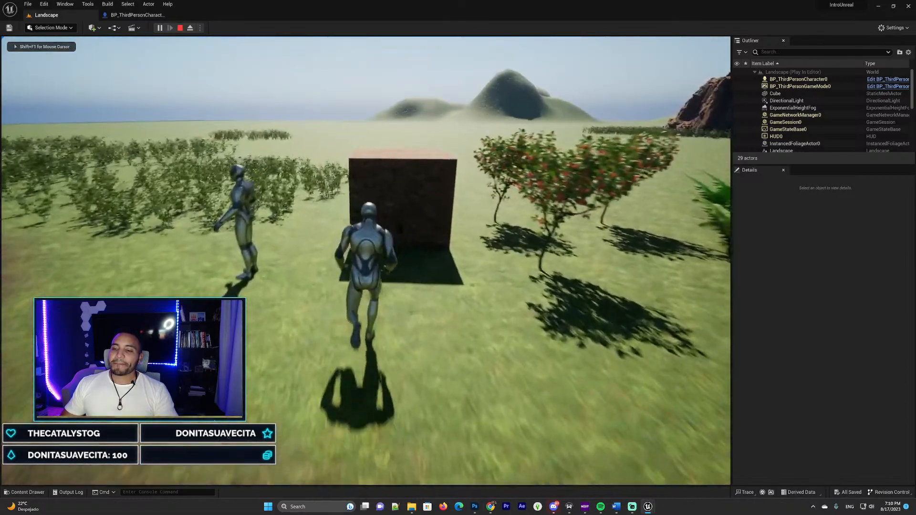
pyautogui.press('space')
pyautogui.press('s')
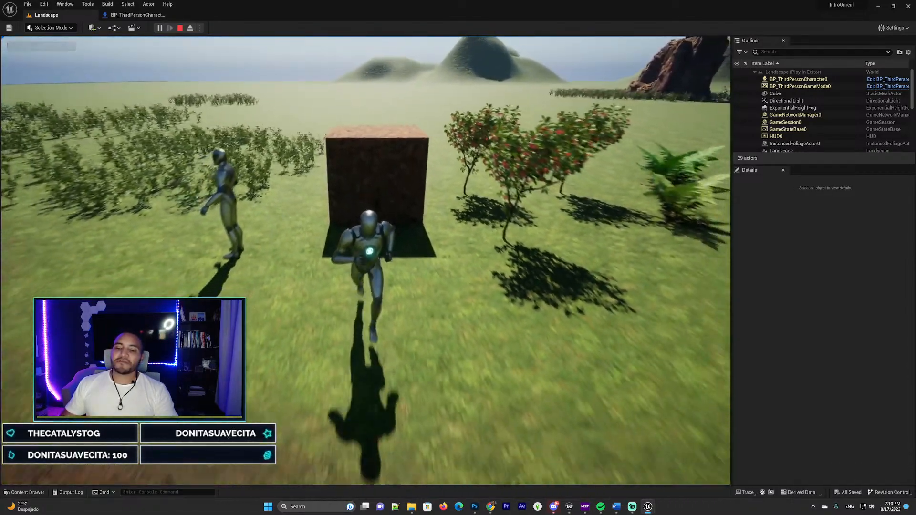
pyautogui.hotkey('shift', 'F1')
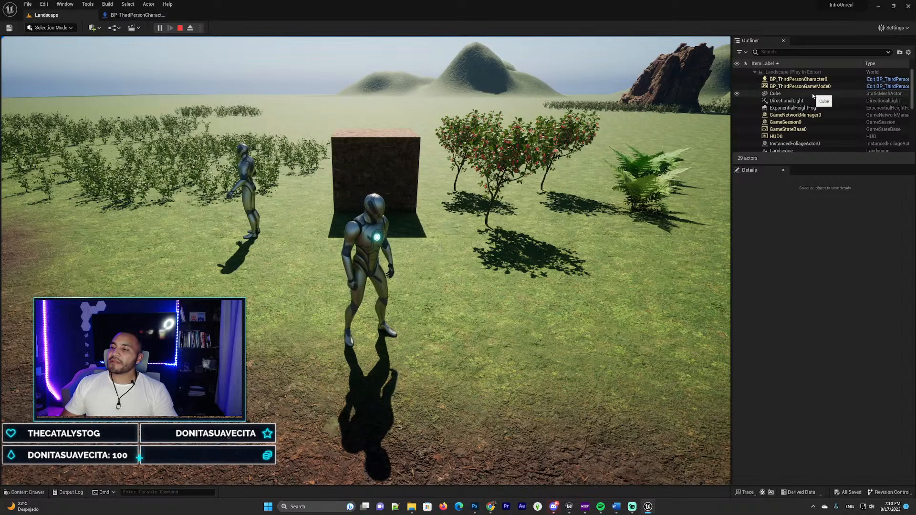
# - Select BP_ThirdPersonCharacter0 in the Outliner and review the actors listed while the game is playing
pyautogui.click(800, 81)
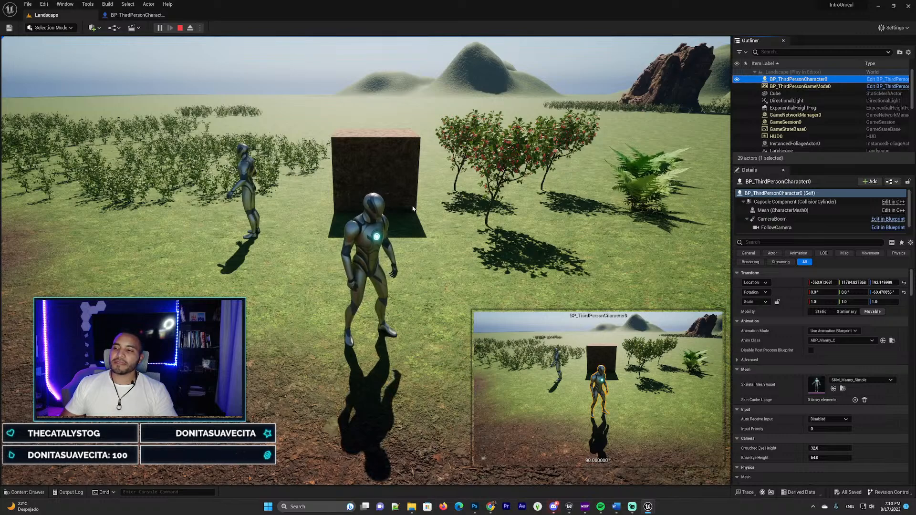
pyautogui.scroll(-3, 802, 90)
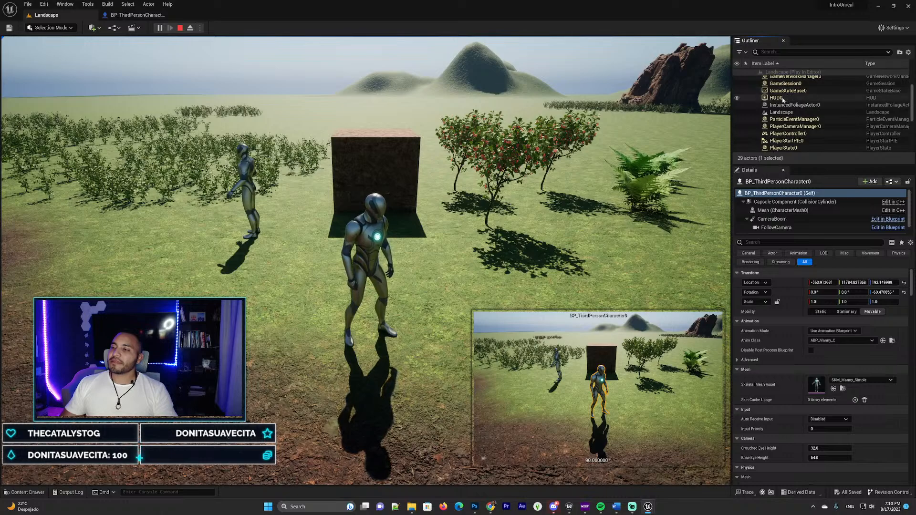
pyautogui.scroll(-2, 806, 108)
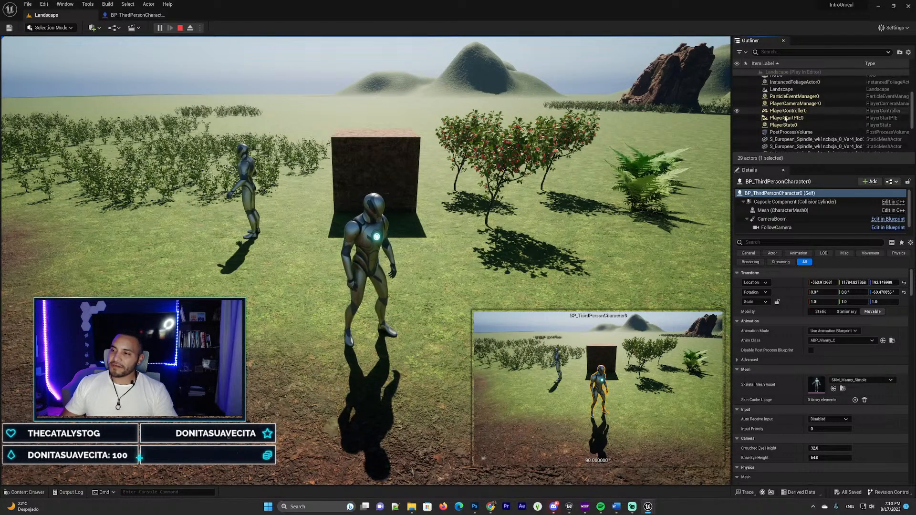
pyautogui.scroll(-2, 794, 103)
pyautogui.scroll(8, 795, 103)
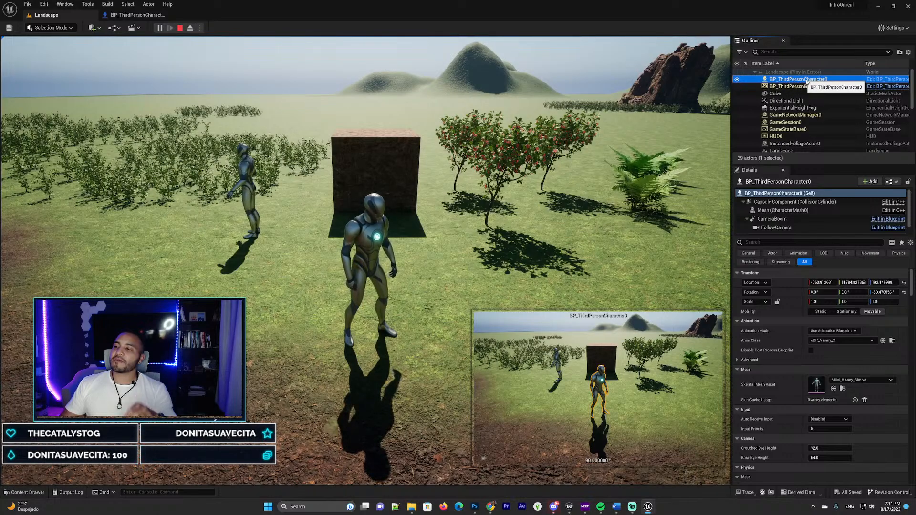
# - Stop the play session, search the Outliner for "bp" in the editor level, and clear the search
pyautogui.click(180, 28)
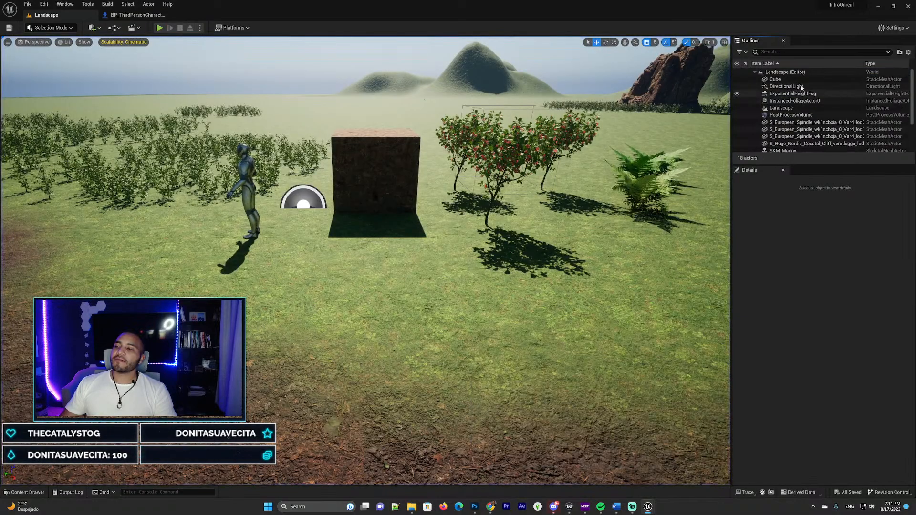
pyautogui.scroll(-3, 821, 105)
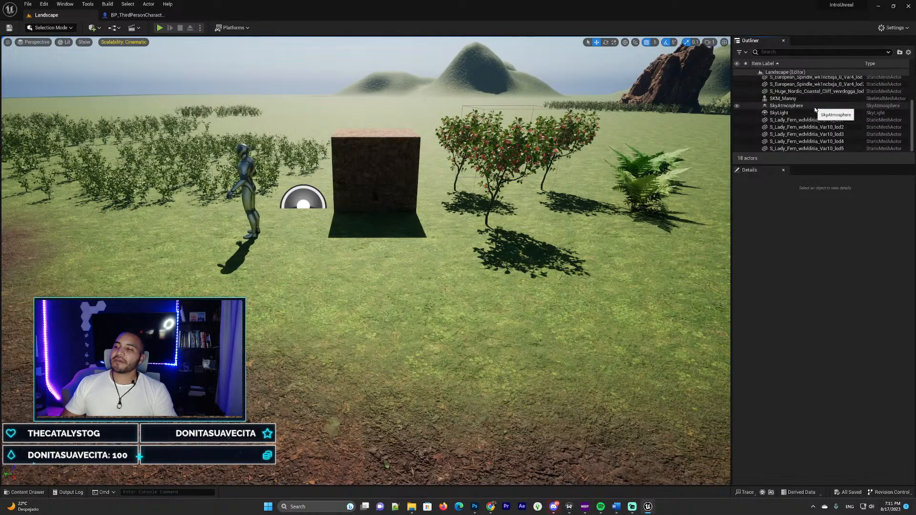
pyautogui.click(774, 52)
pyautogui.write('bp')
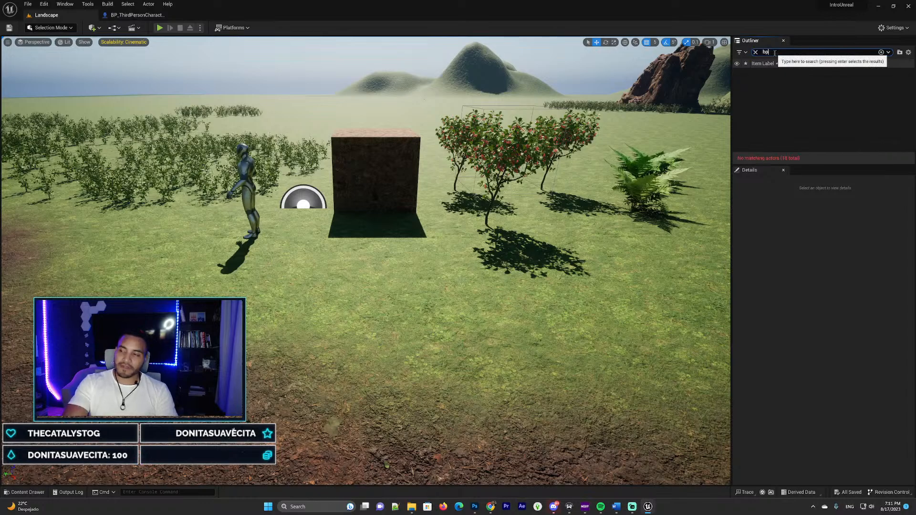
pyautogui.press('BackSpace')
pyautogui.press('BackSpace')
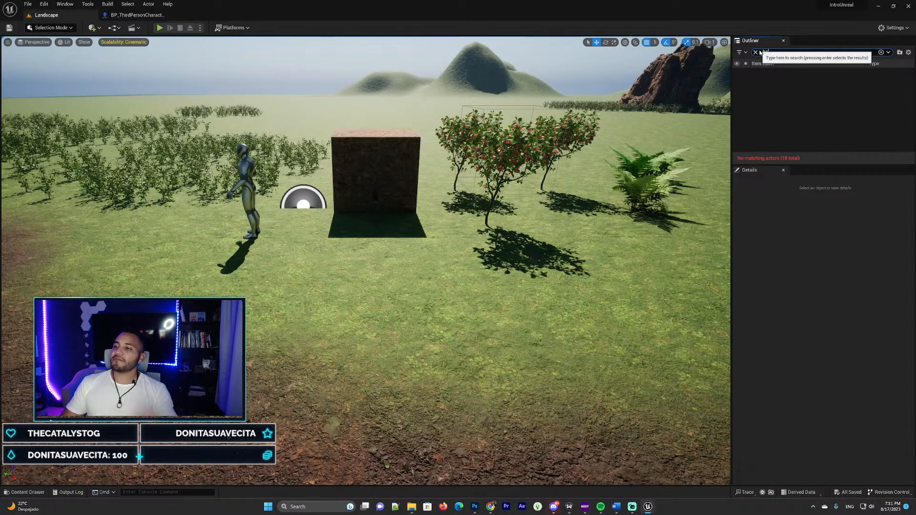
# - Play-test from a raised viewpoint facing the cube, run and jump the character up to the cube, and end the session
pyautogui.moveTo(366, 261); pyautogui.dragTo(527, 95, button='right')
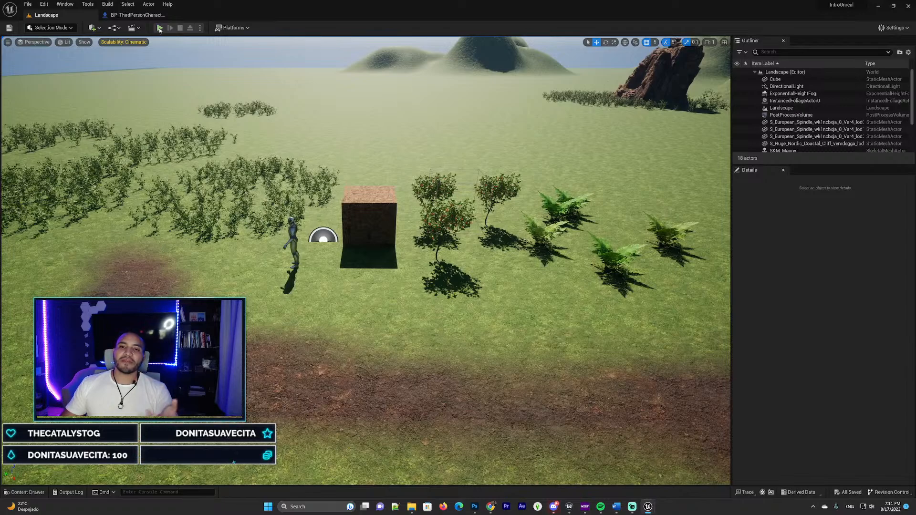
pyautogui.click(160, 27)
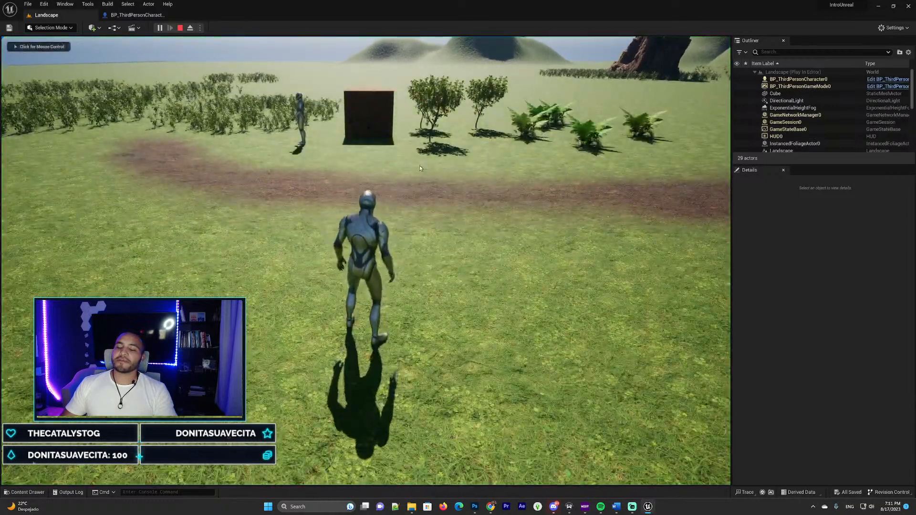
pyautogui.click(421, 158)
pyautogui.press('w')
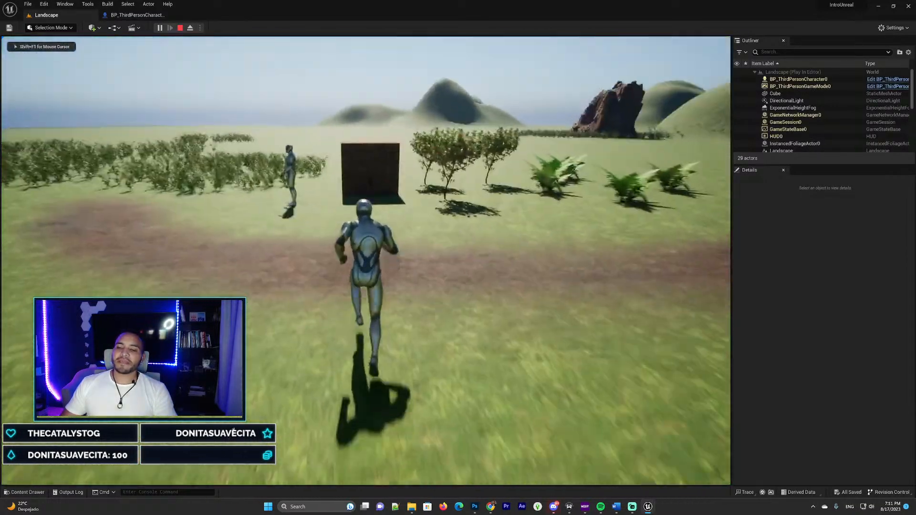
pyautogui.press('space')
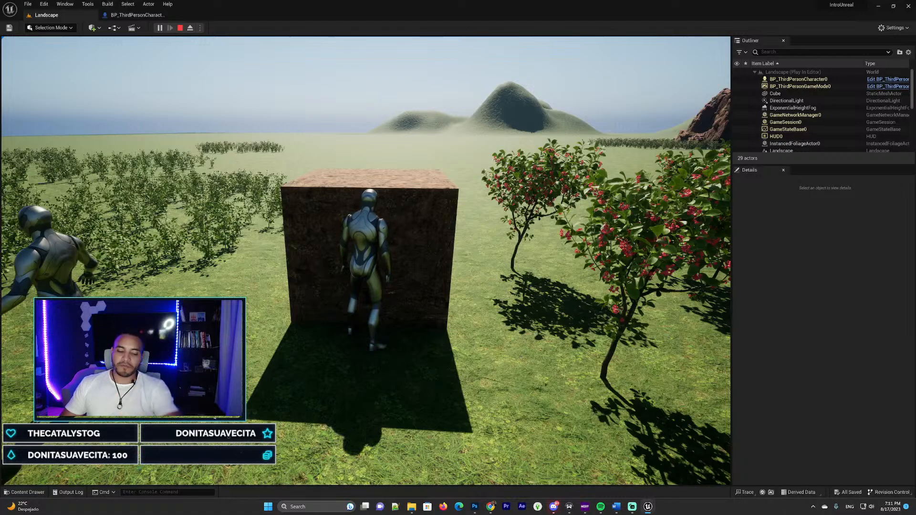
pyautogui.press('Escape')
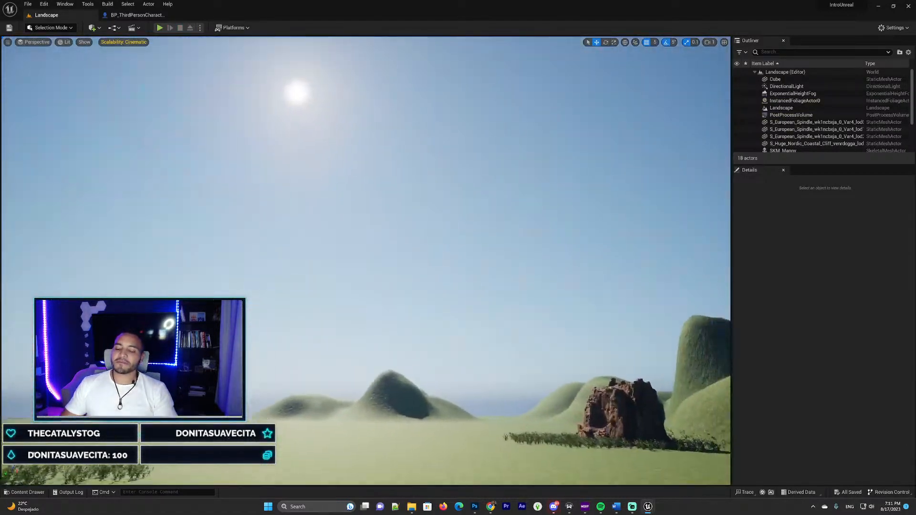
# - Play-test from a distant viewpoint high above the landscape to check where the character spawns, and end the session
pyautogui.moveTo(362, 239); pyautogui.dragTo(363, 282, button='right')
pyautogui.moveTo(426, 132); pyautogui.dragTo(426, 132, button='right')
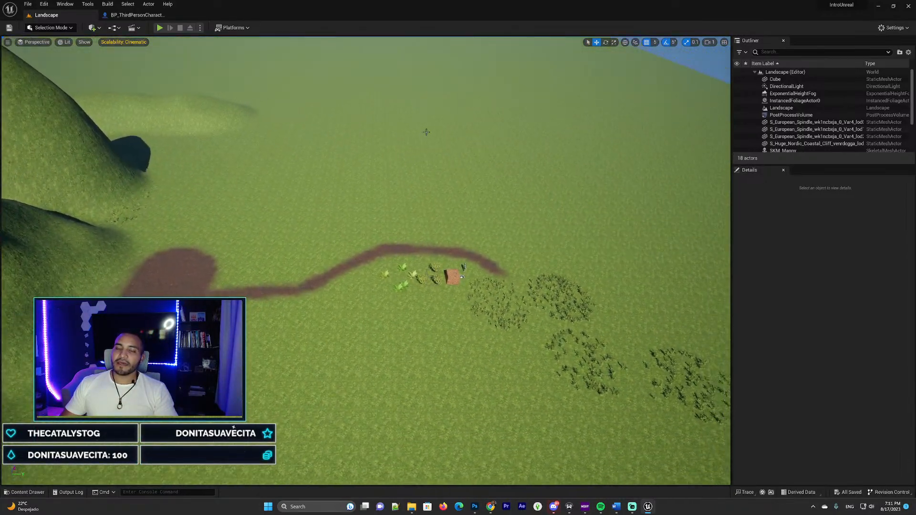
pyautogui.moveTo(288, 147); pyautogui.dragTo(288, 147, button='right')
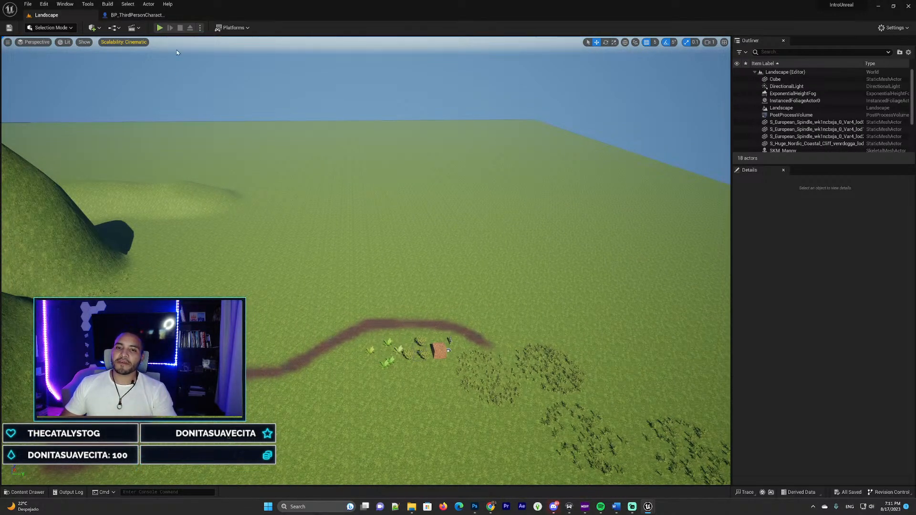
pyautogui.click(159, 27)
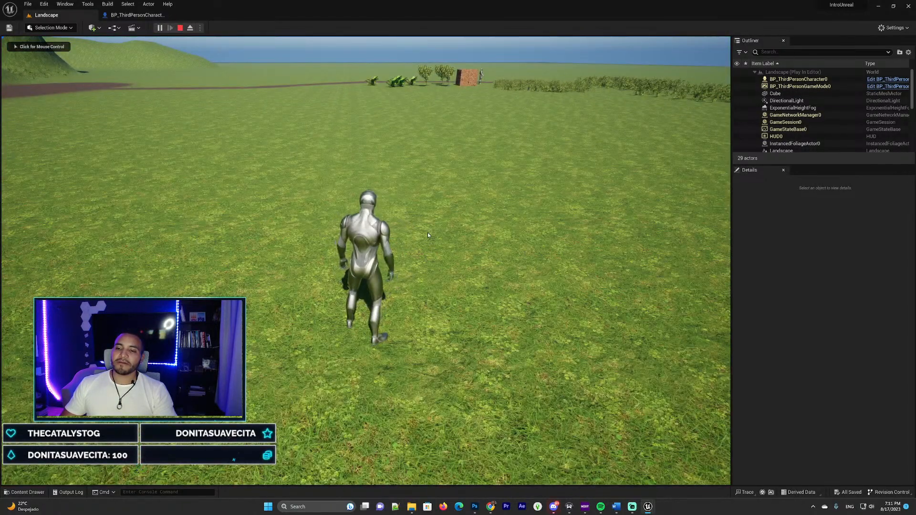
pyautogui.click(428, 232)
pyautogui.press('w')
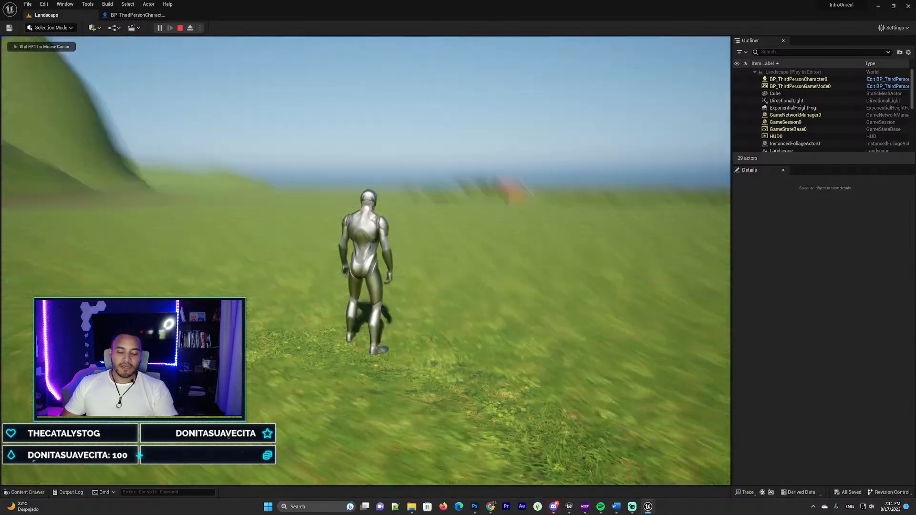
pyautogui.press('Escape')
# - Delete the SKM_Manny mannequin standing beside the cube from the Landscape level
pyautogui.moveTo(418, 208); pyautogui.dragTo(653, 217, button='right')
pyautogui.press('w')
pyautogui.press('s')
pyautogui.press('a')
pyautogui.press('s')
pyautogui.press('w')
pyautogui.press('s')
pyautogui.moveTo(430, 239); pyautogui.dragTo(385, 269, button='right')
pyautogui.press('d')
pyautogui.press('w')
pyautogui.click(392, 205)
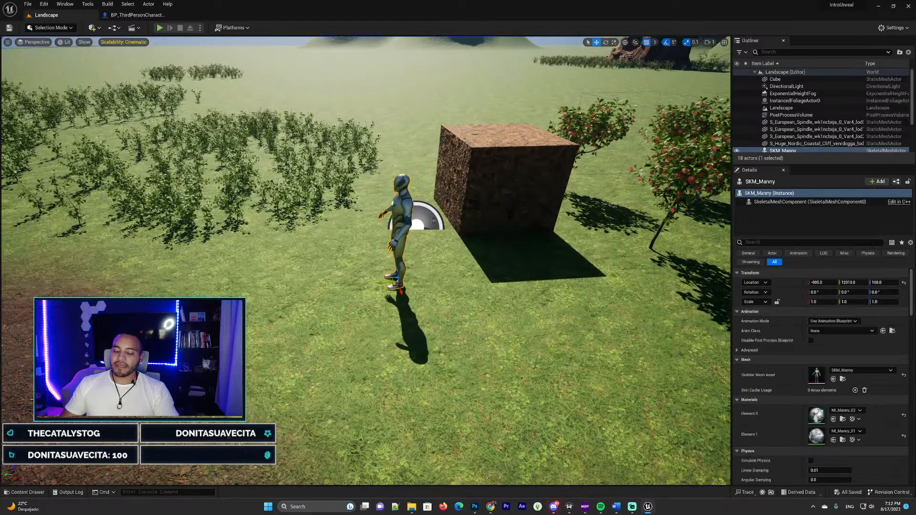
pyautogui.press('Delete')
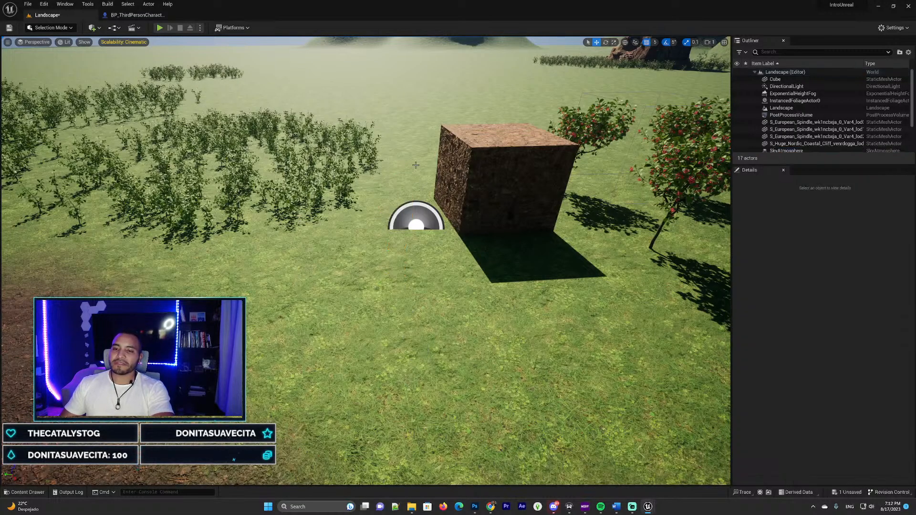
pyautogui.press('s')
pyautogui.moveTo(410, 169); pyautogui.dragTo(414, 143, button='right')
pyautogui.press('d')
pyautogui.press('a')
pyautogui.moveTo(330, 184); pyautogui.dragTo(356, 161, button='right')
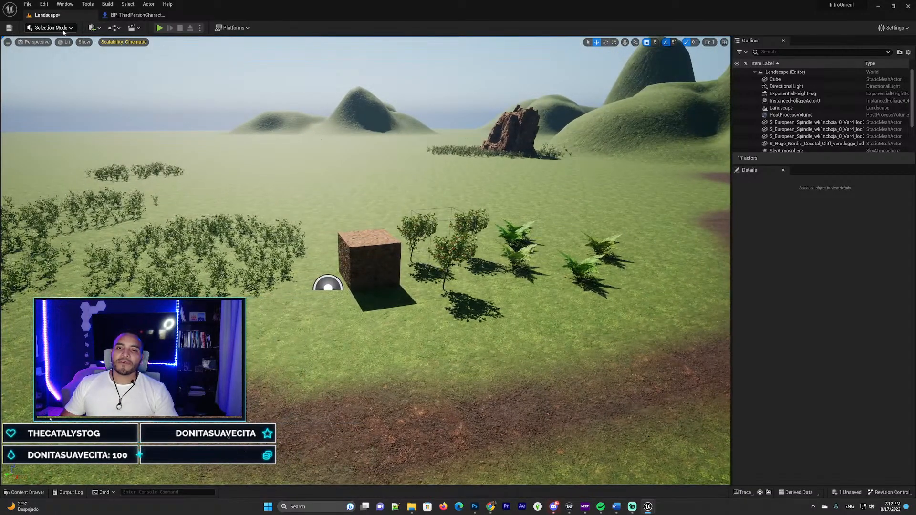
# - Place a basic Player Start actor on the grass in front of the cube
pyautogui.click(100, 29)
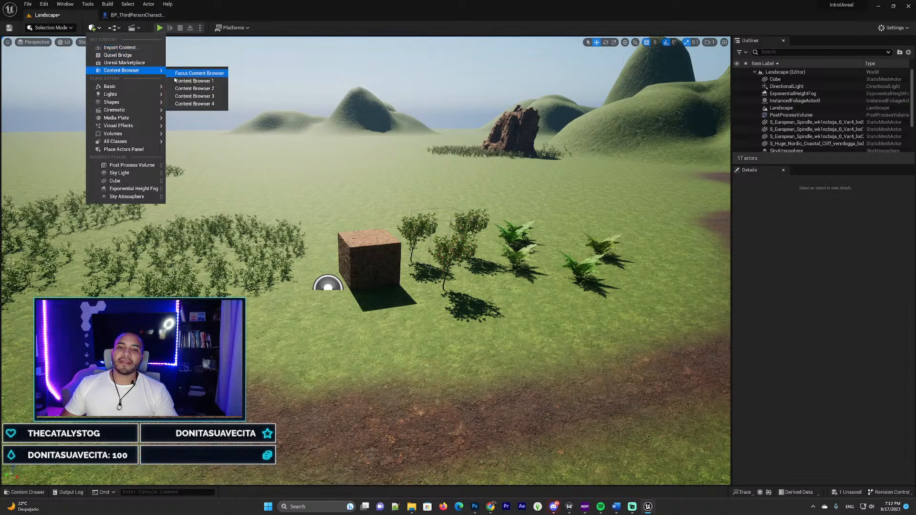
pyautogui.moveTo(151, 89)
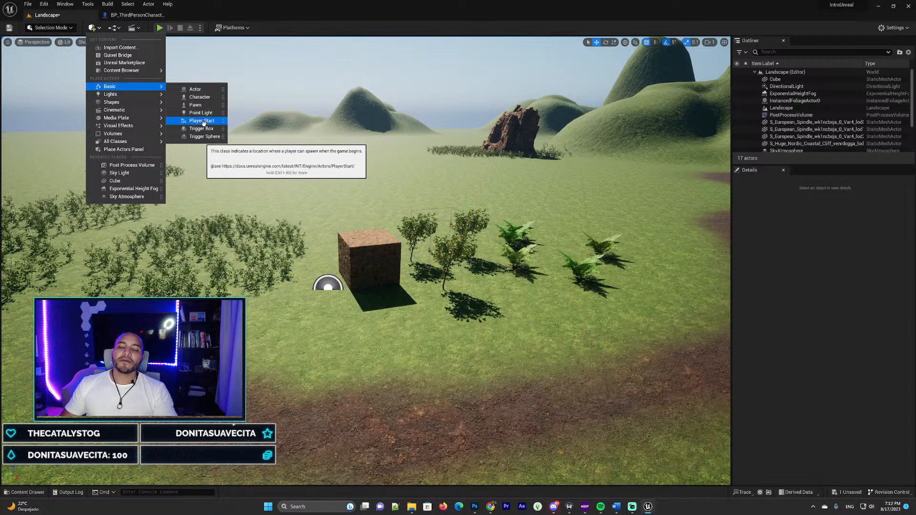
pyautogui.moveTo(204, 123); pyautogui.dragTo(321, 258)
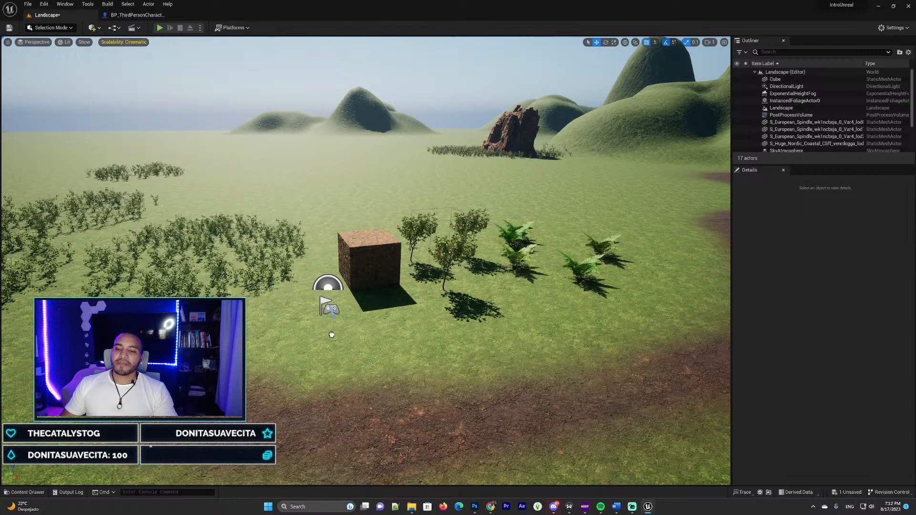
pyautogui.moveTo(336, 314); pyautogui.dragTo(335, 313)
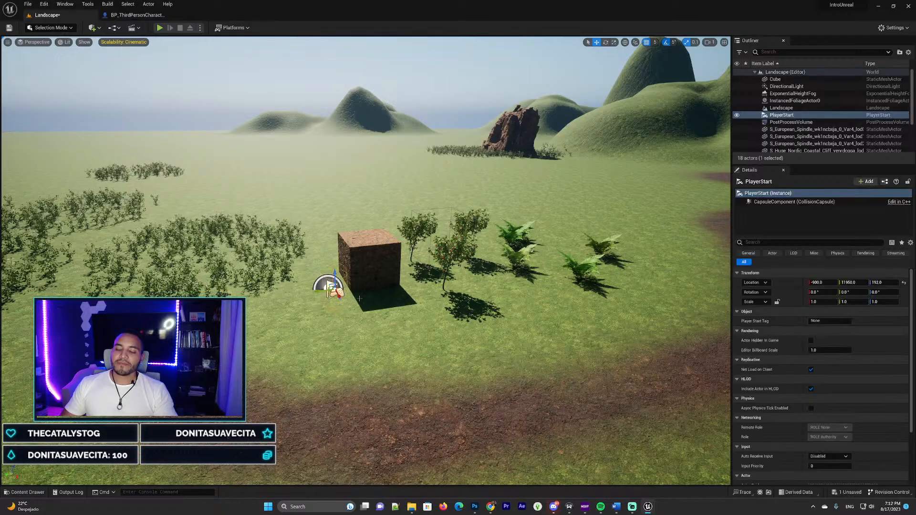
# - Move the Player Start away from the cube, onto the open grass toward the dirt path
pyautogui.press('w')
pyautogui.moveTo(359, 298); pyautogui.dragTo(390, 287, button='right')
pyautogui.press('d')
pyautogui.press('a')
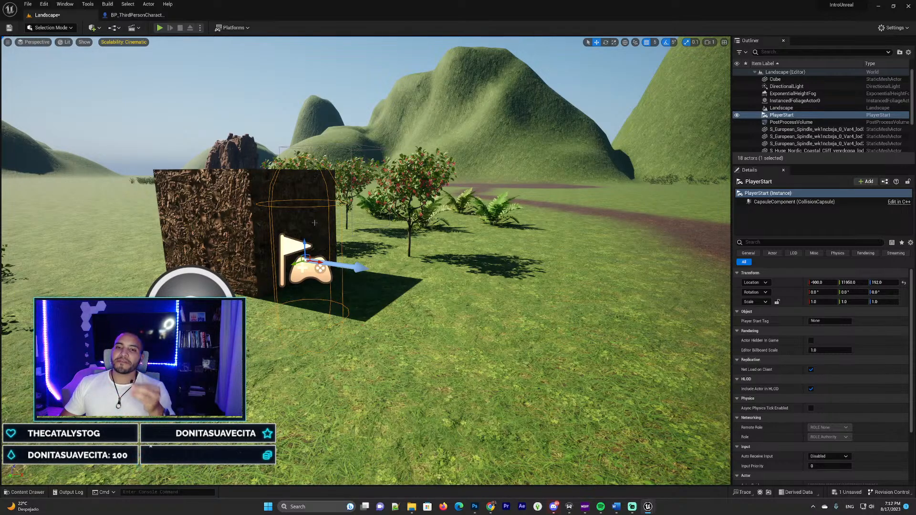
pyautogui.press('s')
pyautogui.moveTo(326, 257); pyautogui.dragTo(356, 272, button='right')
pyautogui.moveTo(278, 254); pyautogui.dragTo(494, 195)
pyautogui.press('d')
pyautogui.moveTo(494, 195); pyautogui.dragTo(458, 169, button='right')
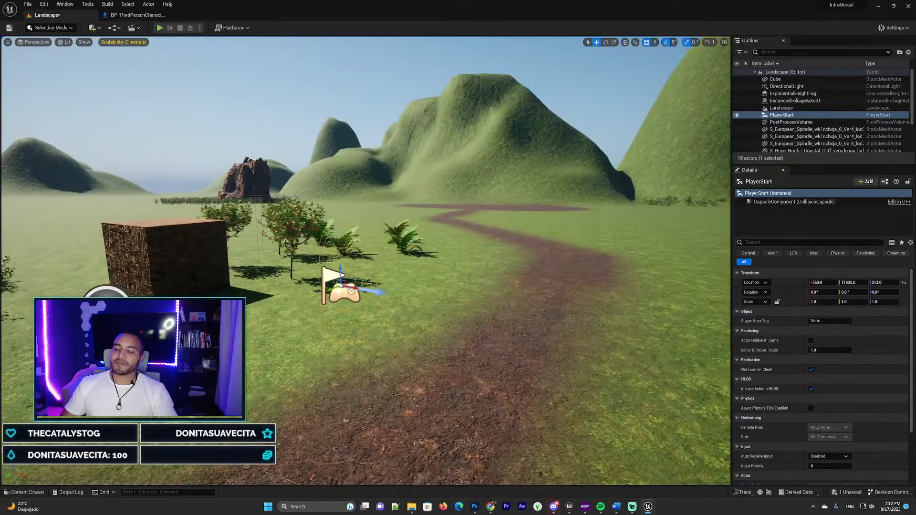
# - Rotate the Player Start about its vertical axis to about 210° so its arrow faces the cube
pyautogui.press('a')
pyautogui.moveTo(404, 280)
pyautogui.mouseDown(button='right')
pyautogui.moveTo(555, 276)
pyautogui.moveTo(444, 265)
pyautogui.moveTo(411, 283)
pyautogui.mouseUp(button='right')
pyautogui.press('d')
pyautogui.press('w')
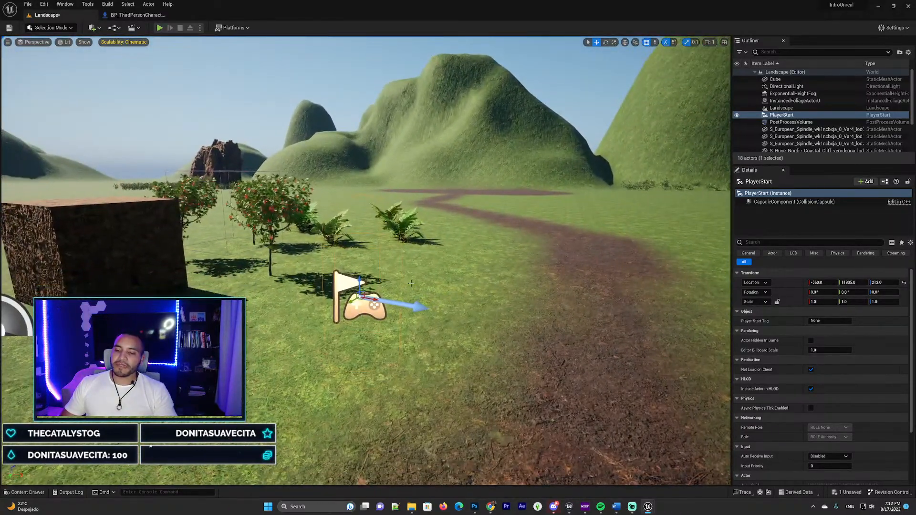
pyautogui.press('e')
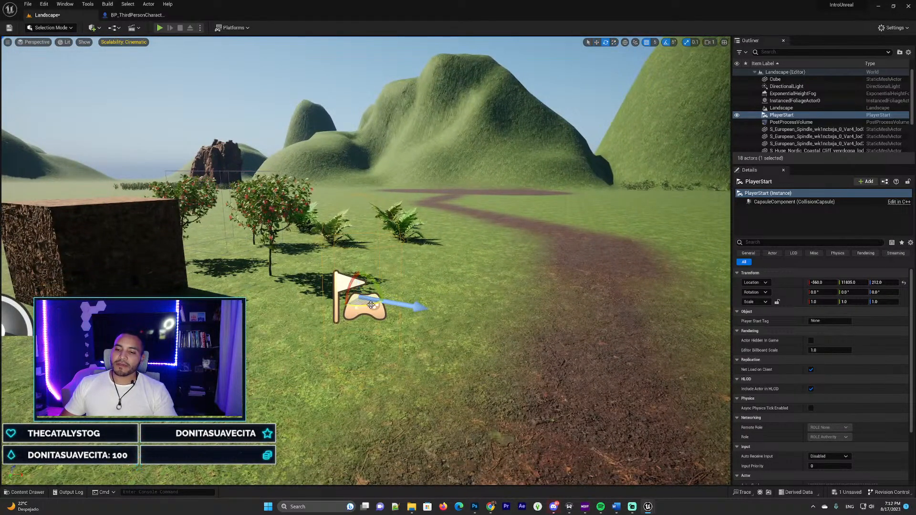
pyautogui.moveTo(371, 304); pyautogui.dragTo(377, 304)
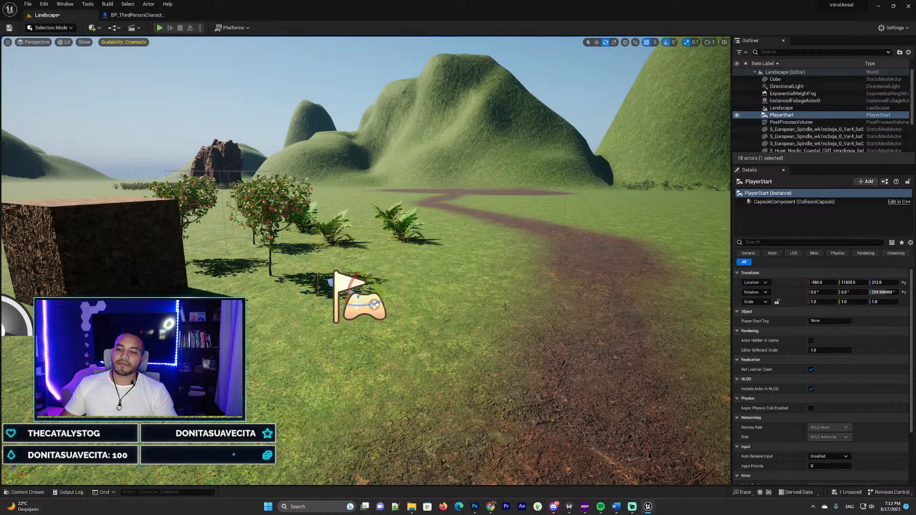
# - Move the Player Start onto the edge of the dirt path, at about X -380, Y 11910
pyautogui.scroll(-5, 505, 307)
pyautogui.press('w')
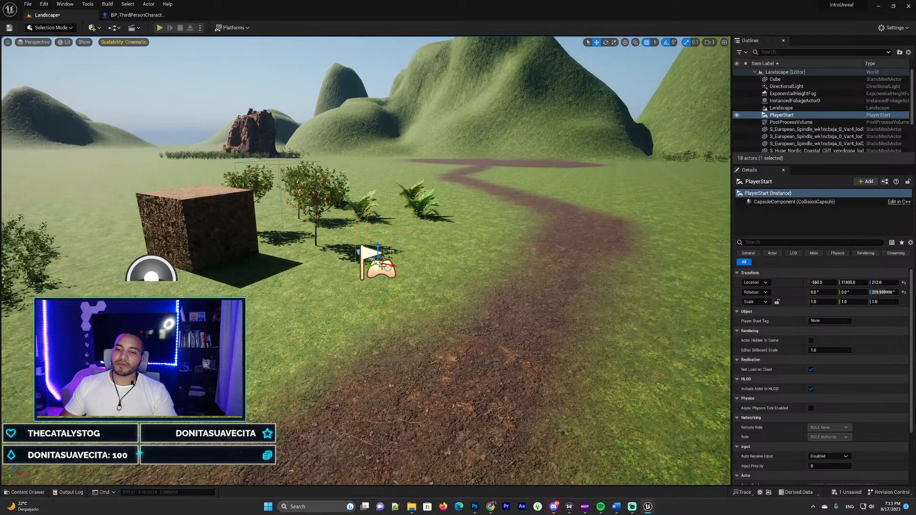
pyautogui.moveTo(370, 265); pyautogui.dragTo(365, 268)
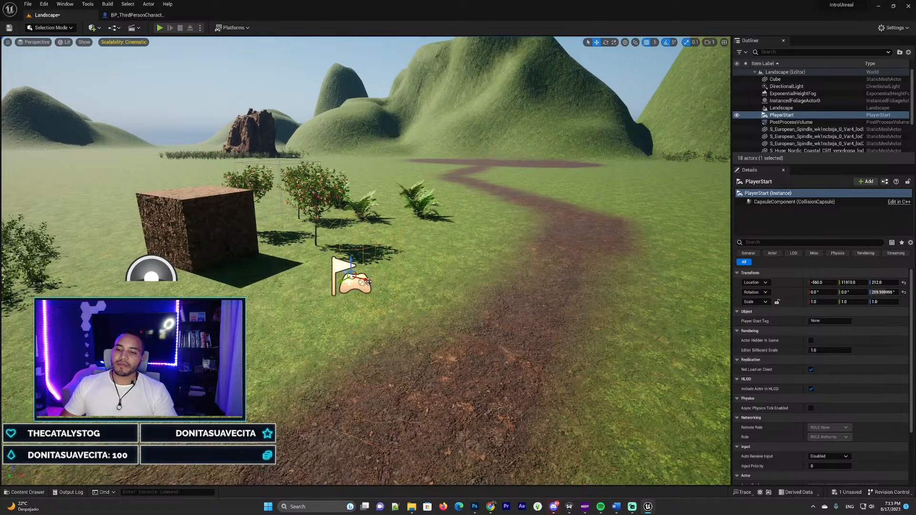
pyautogui.moveTo(435, 329); pyautogui.dragTo(492, 354)
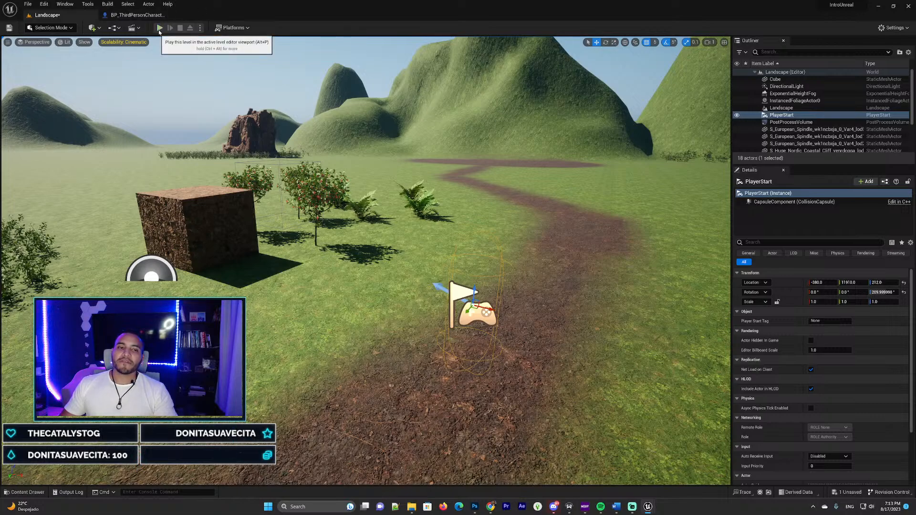
# - Play-test from a distant raised viewpoint to check the Player Start spawn, and run the character toward the cube
pyautogui.press('s')
pyautogui.moveTo(365, 191); pyautogui.dragTo(382, 234, button='right')
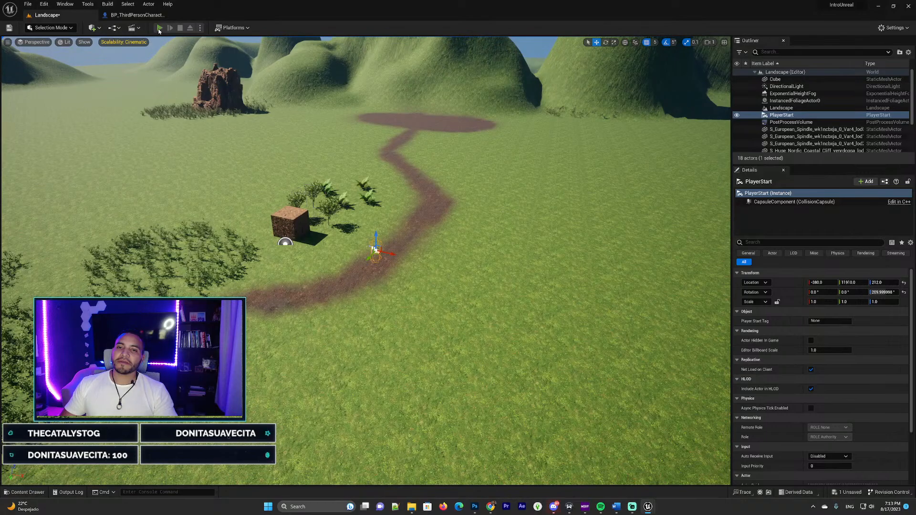
pyautogui.click(159, 29)
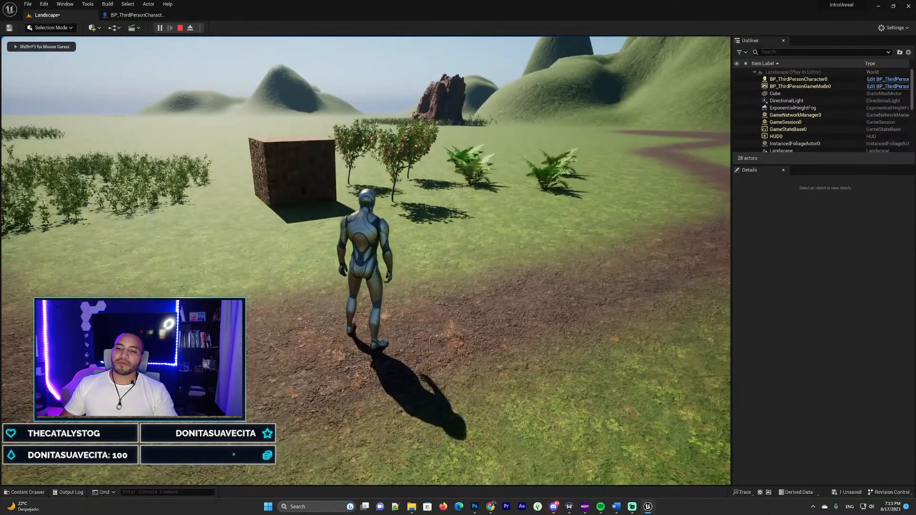
pyautogui.press('w')
pyautogui.press('a')
pyautogui.press('d')
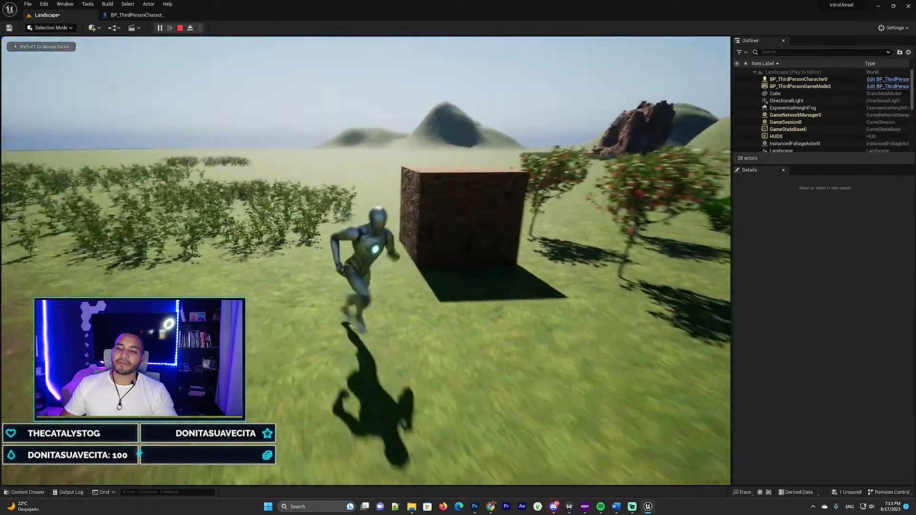
# - Jump the character onto the cube, run it back along the dirt path, and end the play session
pyautogui.press('w')
pyautogui.press('s')
pyautogui.press('w')
pyautogui.press('space')
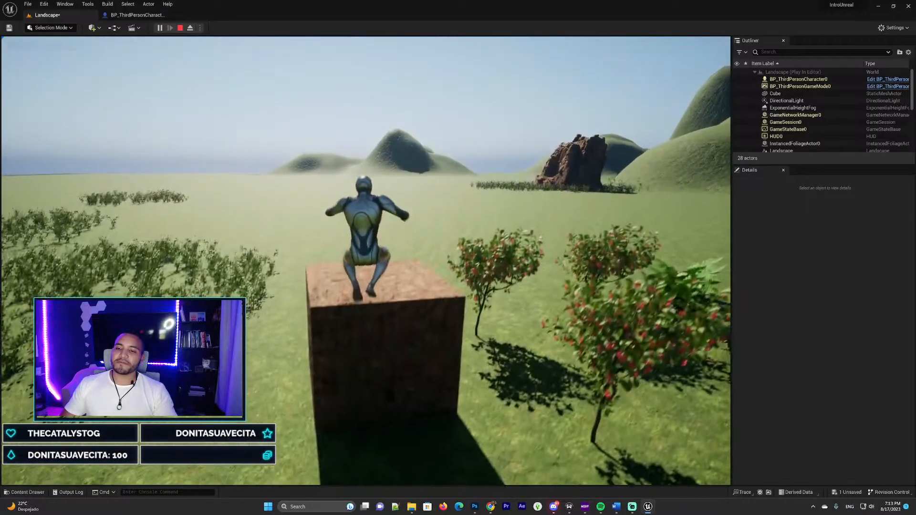
pyautogui.press('d')
pyautogui.press('w')
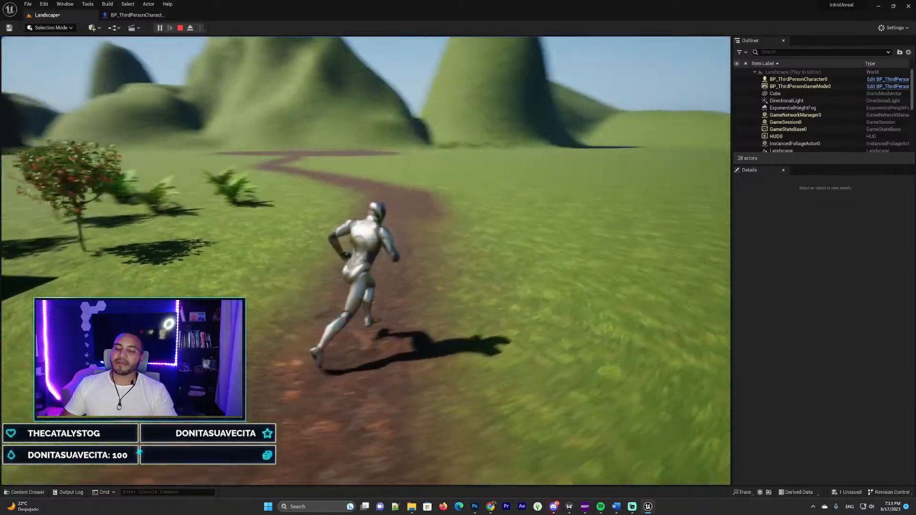
pyautogui.press('Escape')
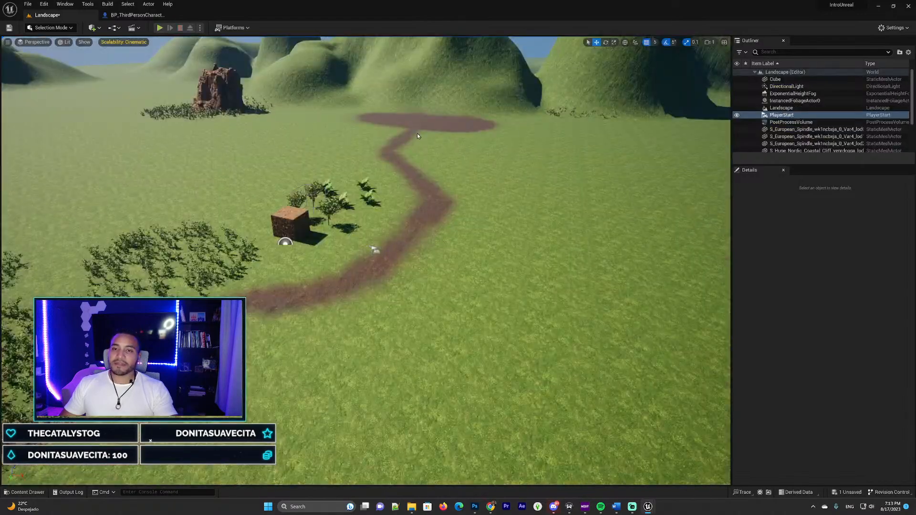
# - Switch to the BP_ThirdPersonCharacter blueprint and open its Event Graph
pyautogui.click(137, 15)
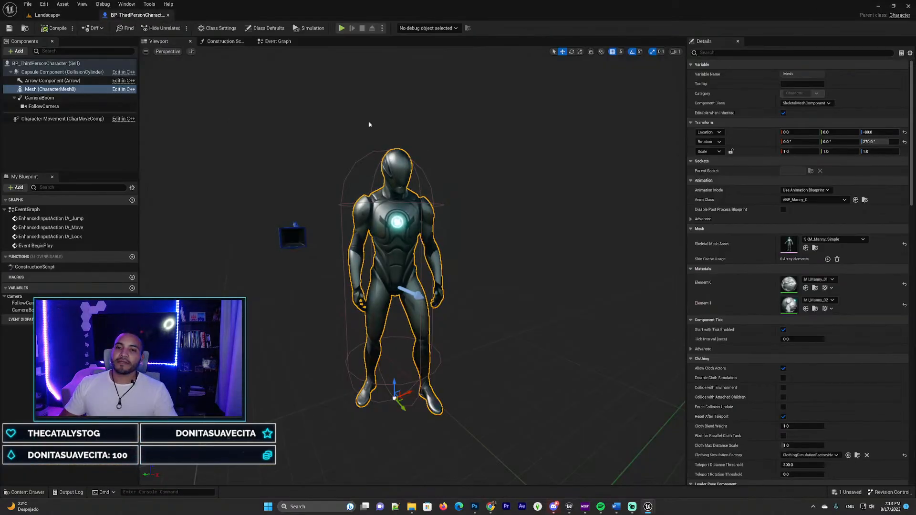
pyautogui.moveTo(394, 166)
pyautogui.mouseDown(button='right')
pyautogui.moveTo(385, 177)
pyautogui.moveTo(401, 168)
pyautogui.mouseUp(button='right')
pyautogui.press('s')
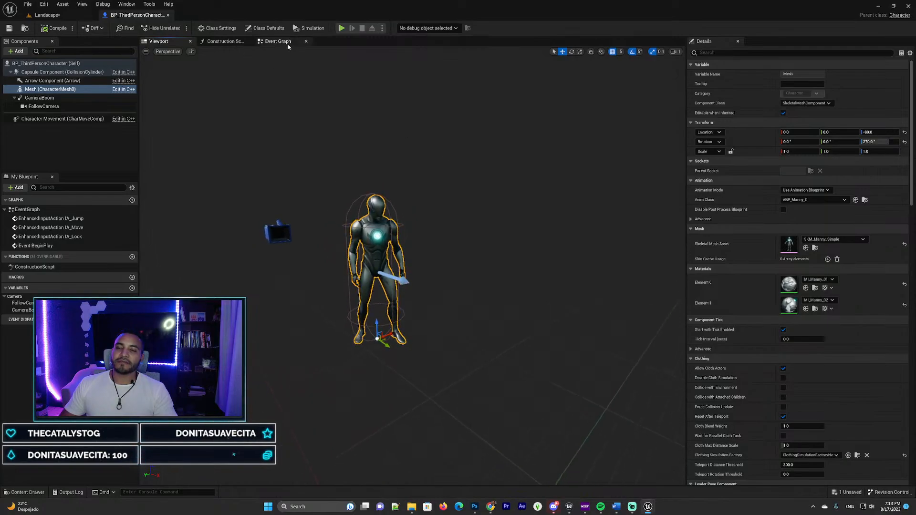
pyautogui.click(276, 41)
# - Examine the Event Graph's Add Input Mapping, Camera Input, Movement Input and Jump Input node groups
pyautogui.moveTo(377, 124); pyautogui.dragTo(274, 143, button='right')
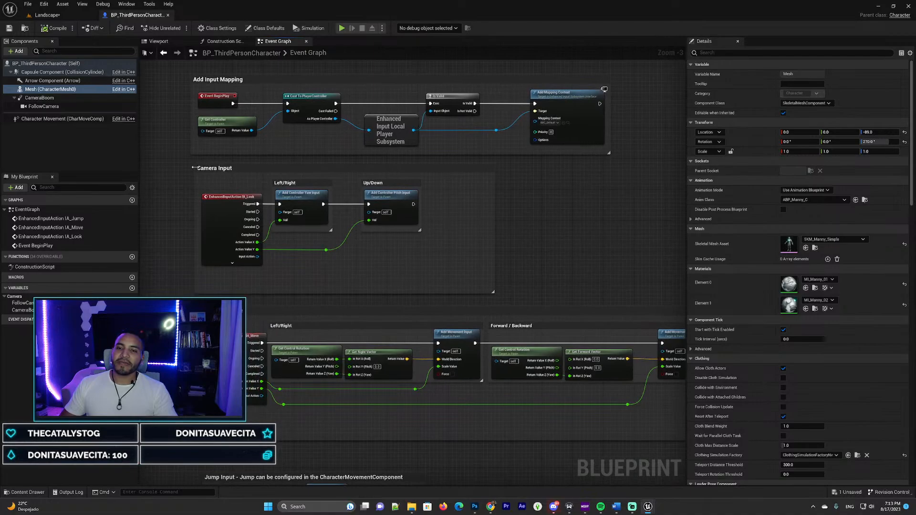
pyautogui.moveTo(195, 167); pyautogui.dragTo(219, 148, button='right')
pyautogui.moveTo(544, 192); pyautogui.dragTo(520, 146, button='right')
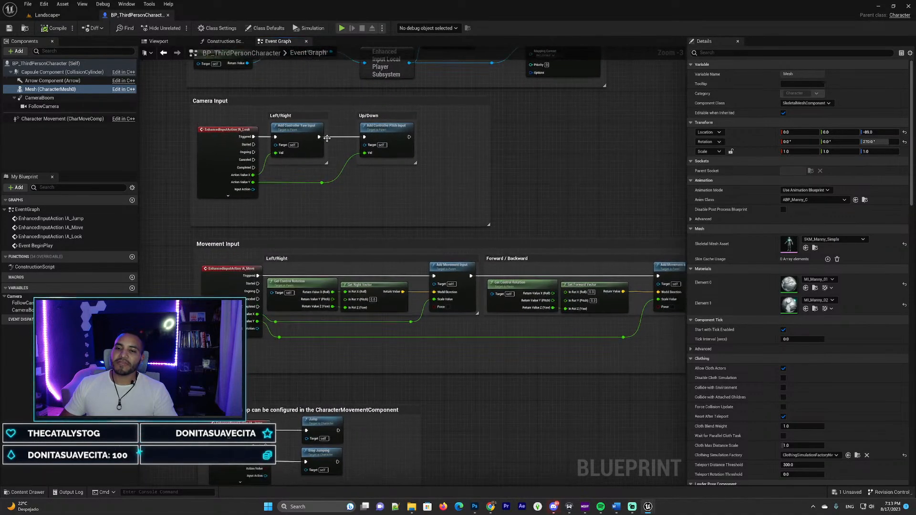
pyautogui.moveTo(564, 177); pyautogui.dragTo(566, 162, button='right')
pyautogui.moveTo(193, 144); pyautogui.dragTo(195, 134, button='right')
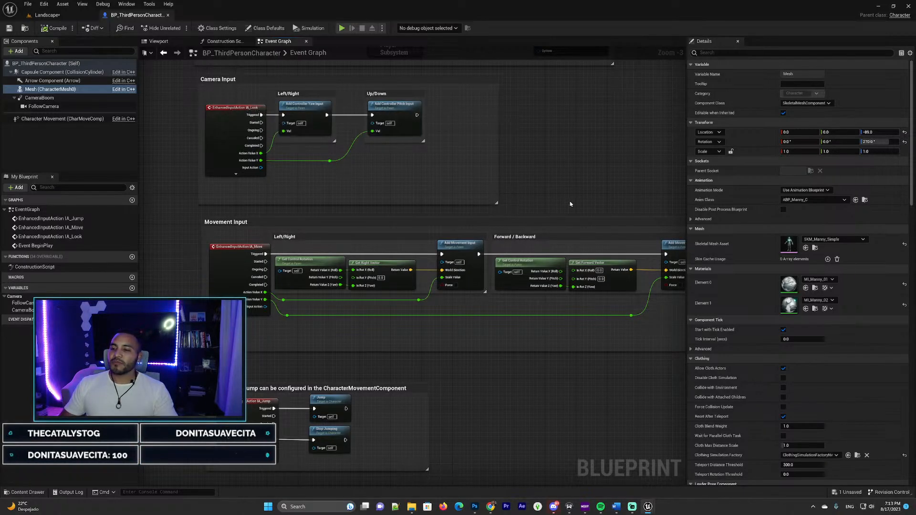
pyautogui.moveTo(329, 220); pyautogui.dragTo(297, 135, button='right')
pyautogui.moveTo(548, 184); pyautogui.dragTo(507, 104, button='right')
pyautogui.moveTo(440, 206); pyautogui.dragTo(490, 204, button='right')
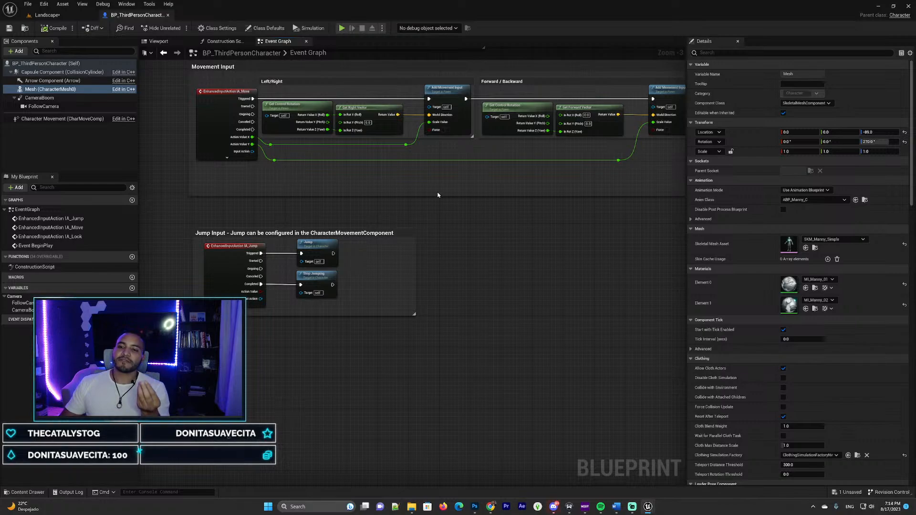
pyautogui.moveTo(522, 194); pyautogui.dragTo(393, 203, button='right')
pyautogui.moveTo(272, 210); pyautogui.dragTo(313, 226, button='right')
pyautogui.moveTo(398, 222); pyautogui.dragTo(353, 56, button='right')
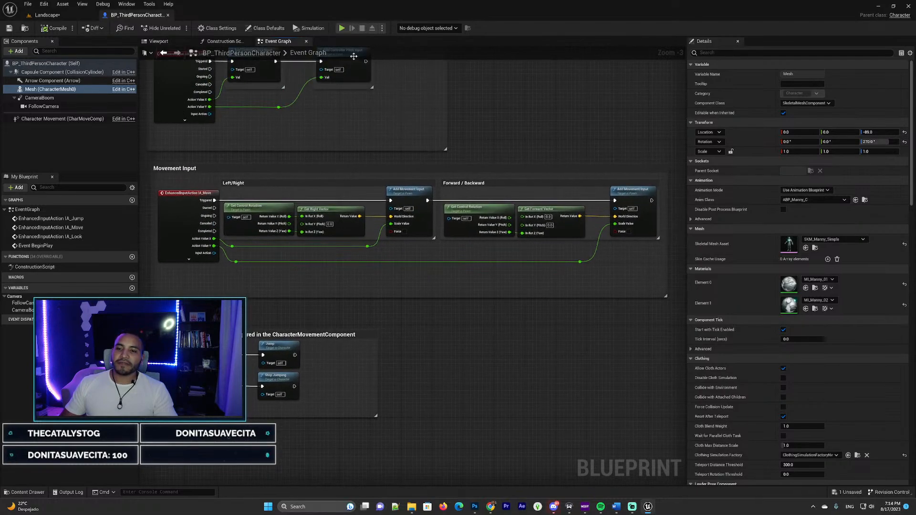
pyautogui.moveTo(459, 93); pyautogui.dragTo(461, 202, button='right')
pyautogui.scroll(-1, 460, 203)
pyautogui.moveTo(463, 188); pyautogui.dragTo(482, 170, button='right')
pyautogui.scroll(1, 457, 171)
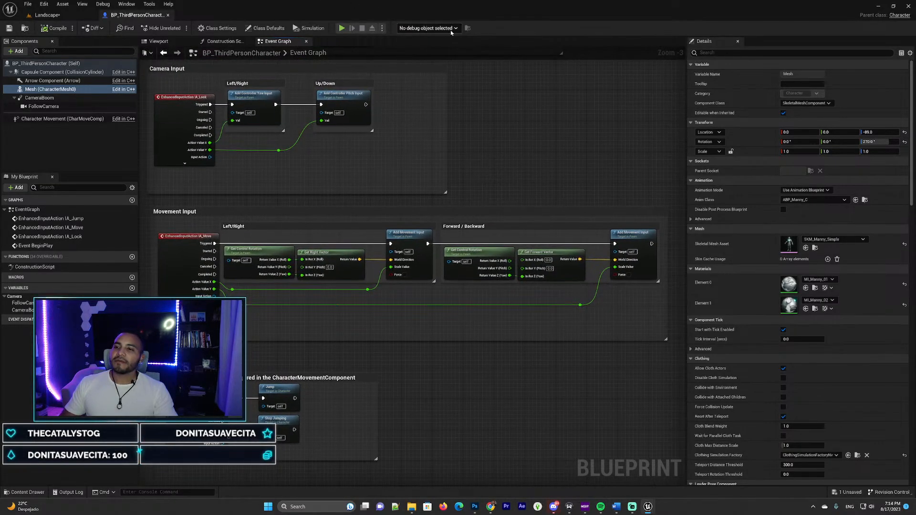
# - Run a game preview from the blueprint editor, move its window aside, and set the debug object to BP_ThirdPersonCharacter0 (spawned)
pyautogui.click(342, 28)
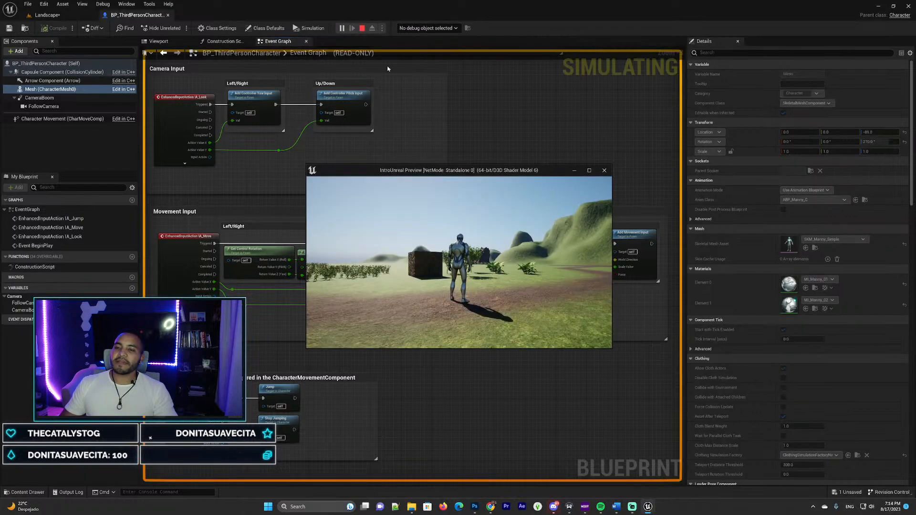
pyautogui.moveTo(381, 176); pyautogui.dragTo(576, 55)
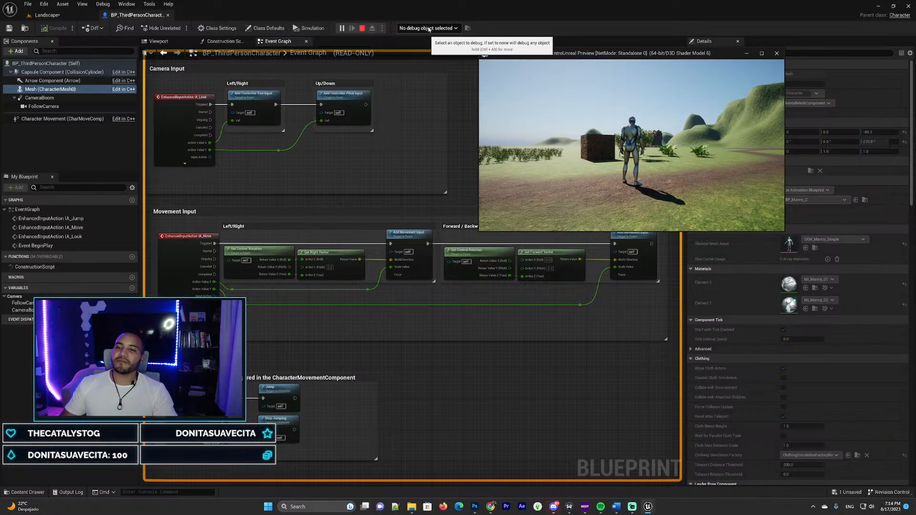
pyautogui.click(449, 29)
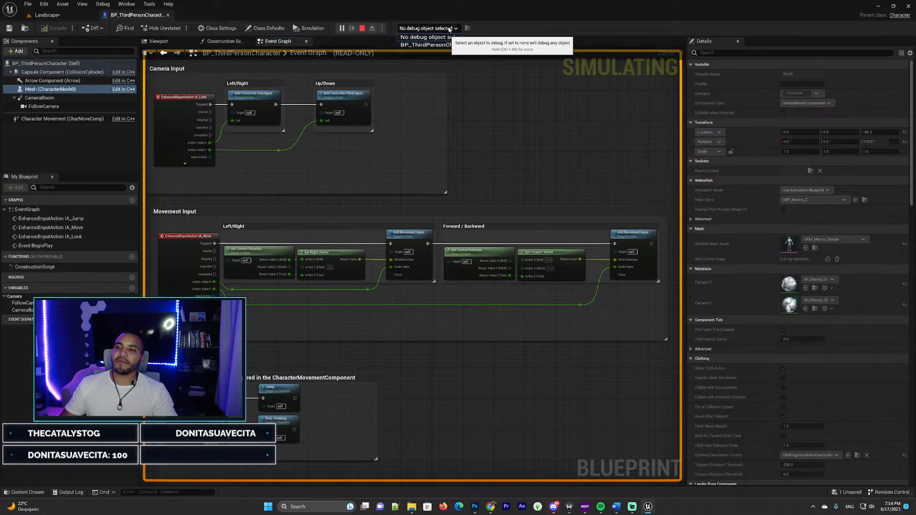
pyautogui.click(449, 29)
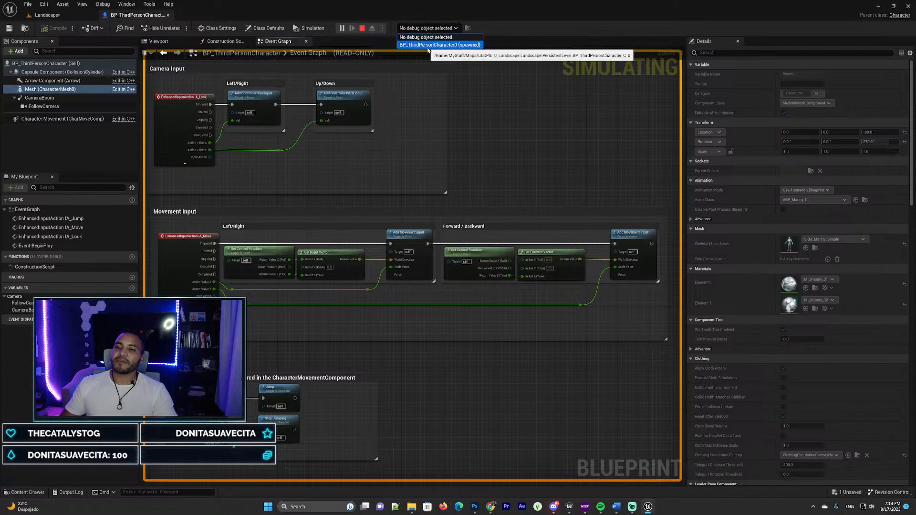
pyautogui.click(430, 46)
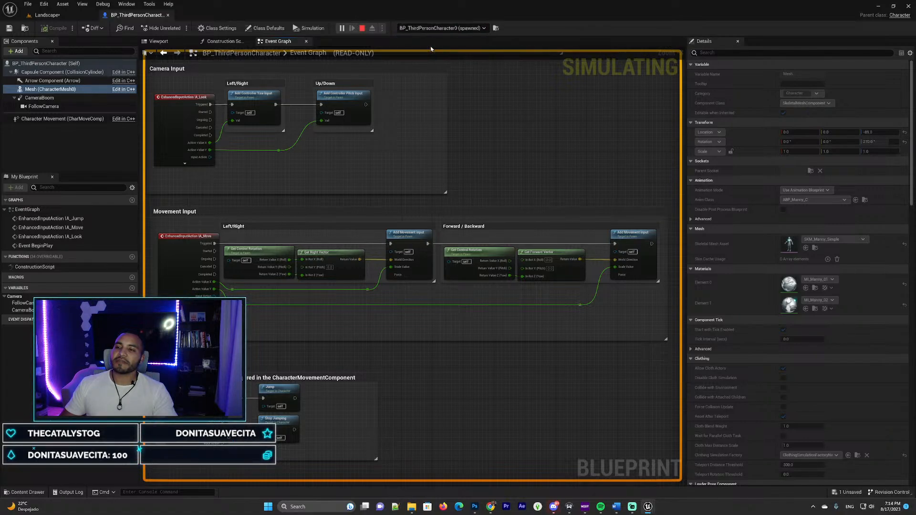
# - Bring the game preview back over the graph and move the character in all directions to watch the Movement Input nodes execute
pyautogui.moveTo(647, 507)
pyautogui.click(740, 467)
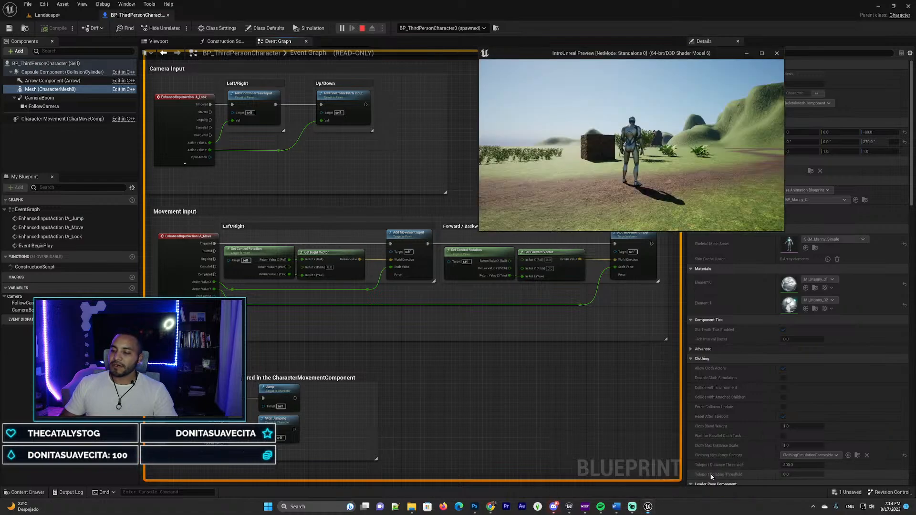
pyautogui.click(560, 107)
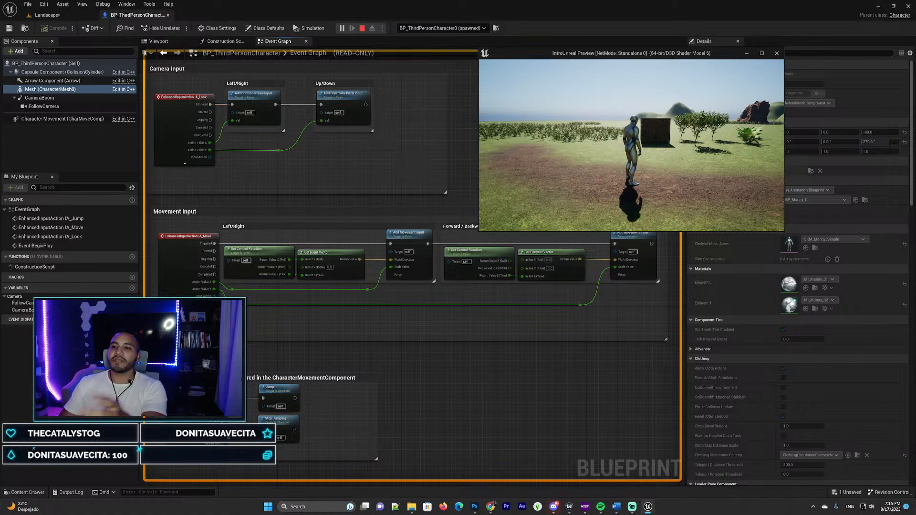
pyautogui.press('w')
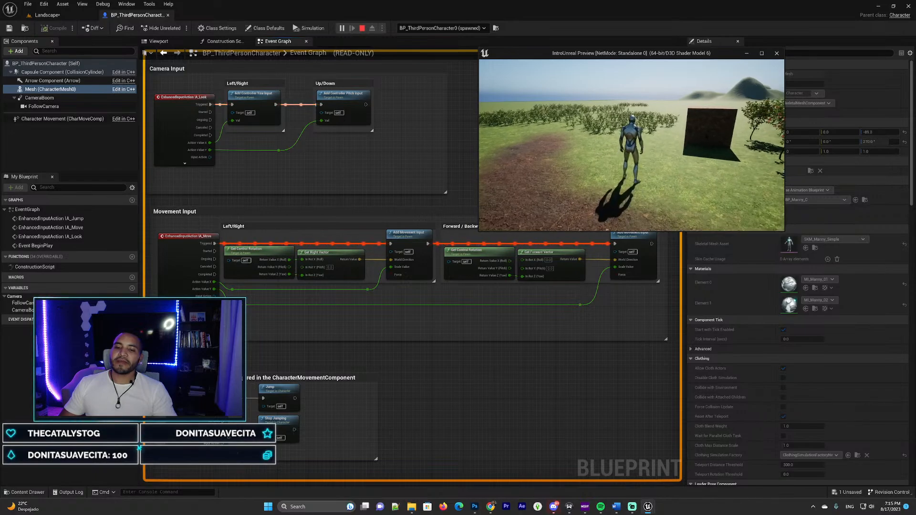
pyautogui.press('a')
pyautogui.press('s')
pyautogui.press('d')
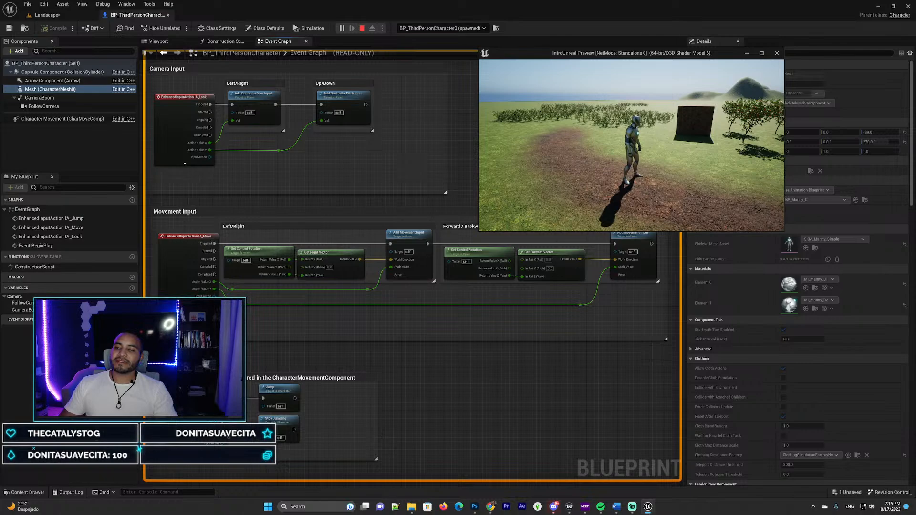
# - Run the character around and turn the camera in the game preview to watch the Movement Input and Camera Input nodes execute
pyautogui.press('a')
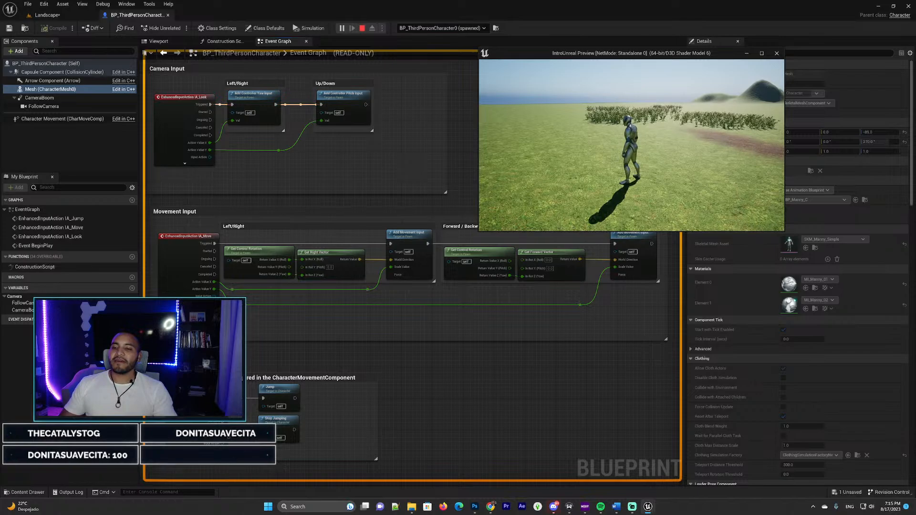
pyautogui.press('w')
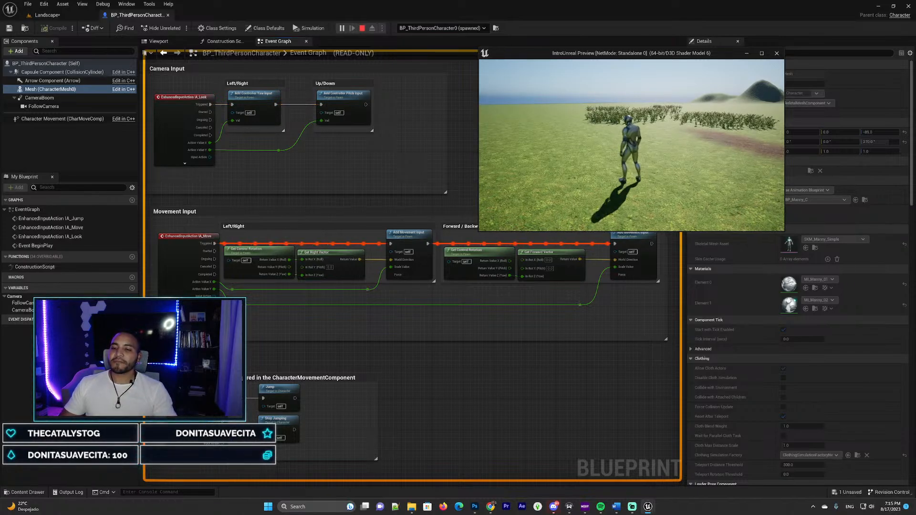
pyautogui.press('d')
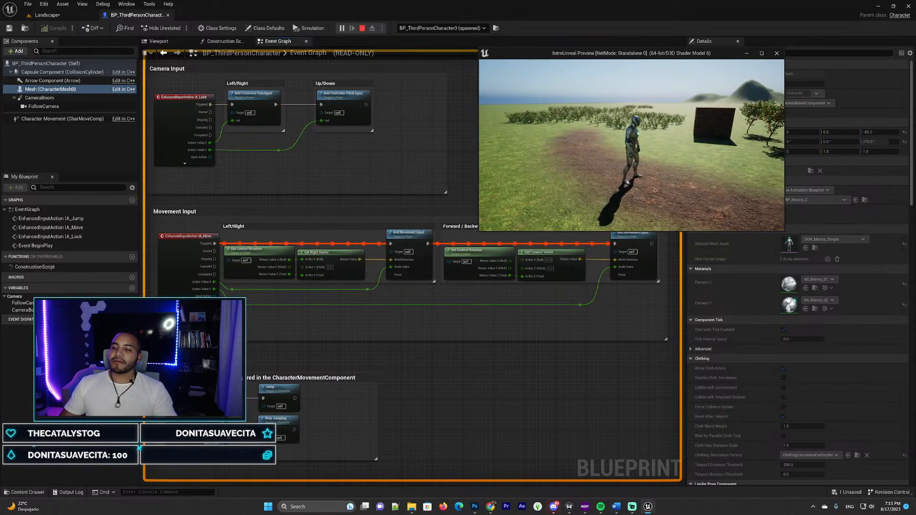
pyautogui.press('w')
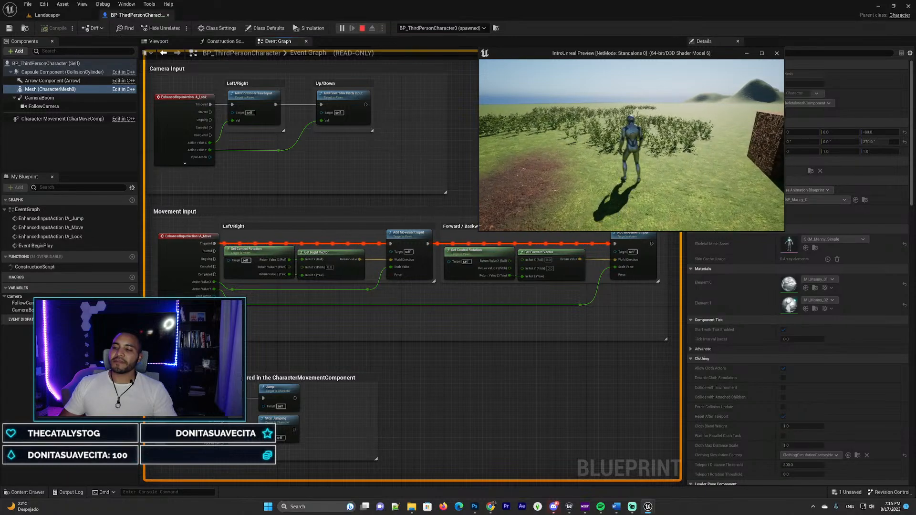
pyautogui.press('s')
pyautogui.press('w')
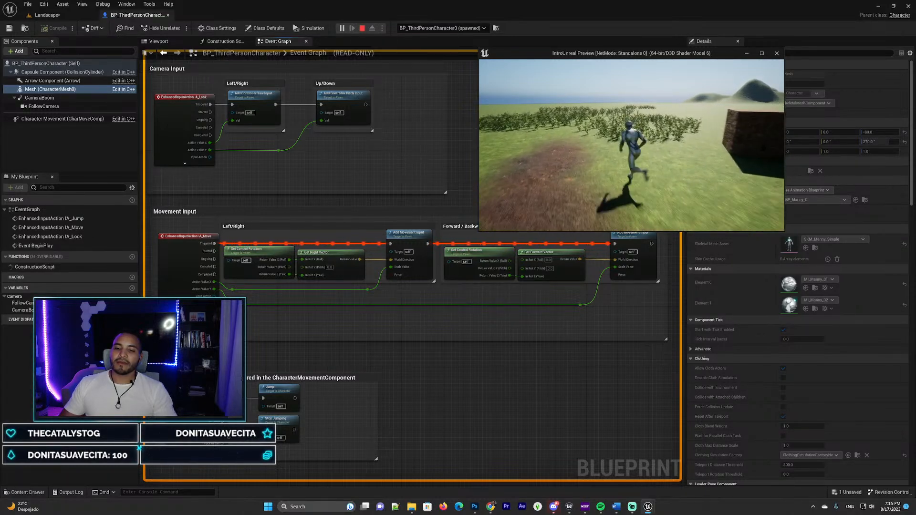
pyautogui.press('a')
pyautogui.press('d')
pyautogui.press('w')
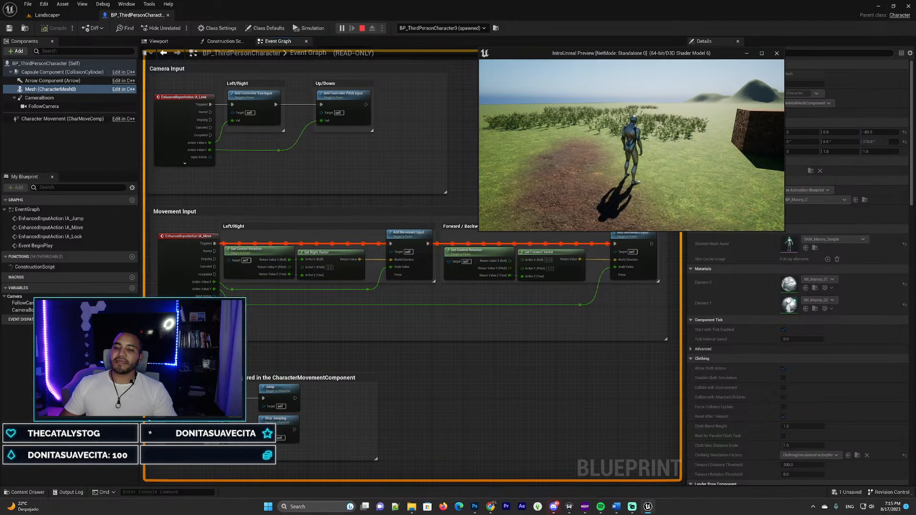
pyautogui.press('d')
pyautogui.press('a')
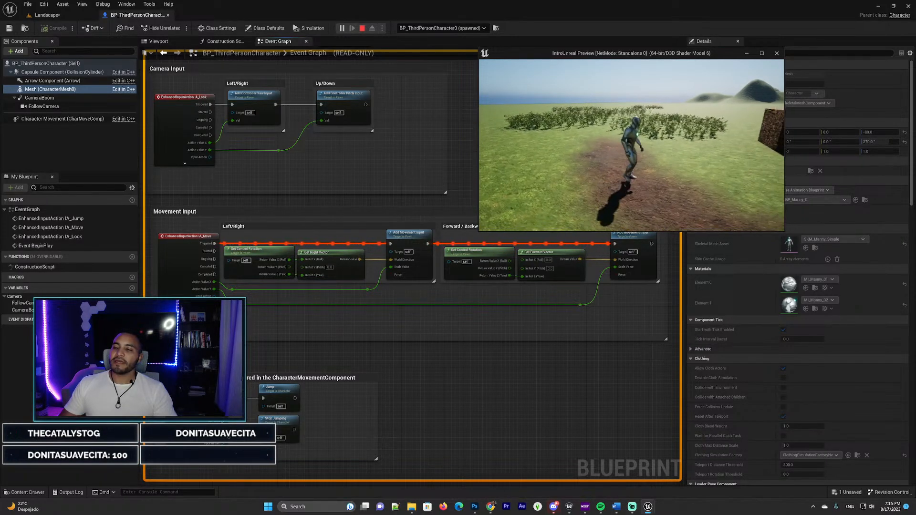
pyautogui.press('a')
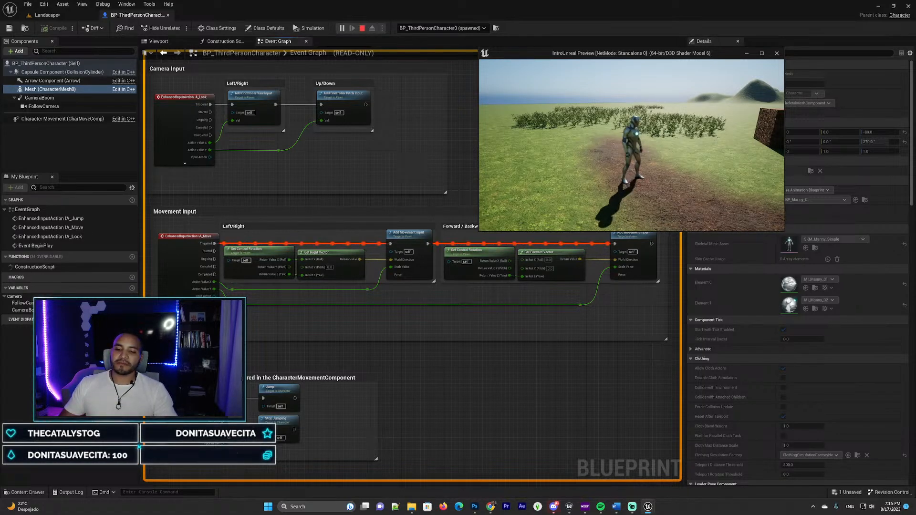
pyautogui.press('a')
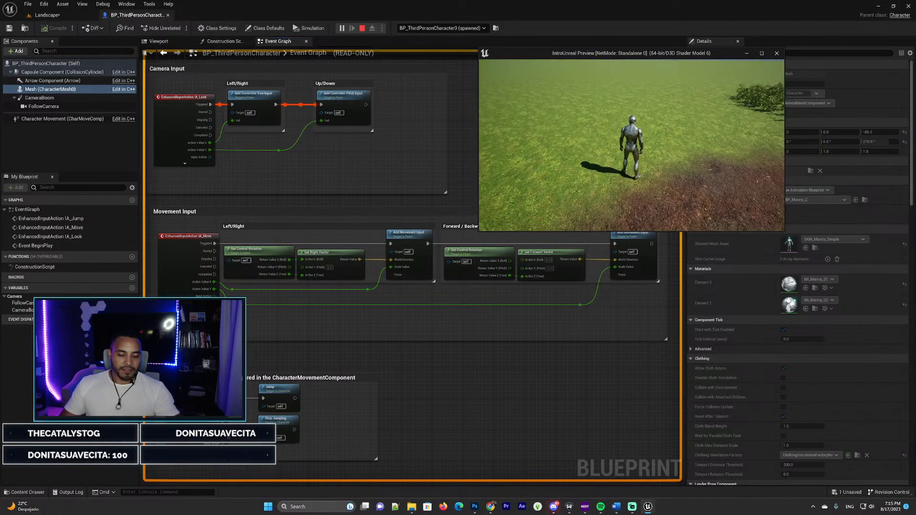
# - Bring the Jump Input node group into view beside the running game preview so both can be seen together
pyautogui.press('Escape')
pyautogui.moveTo(366, 353); pyautogui.dragTo(570, 197, button='right')
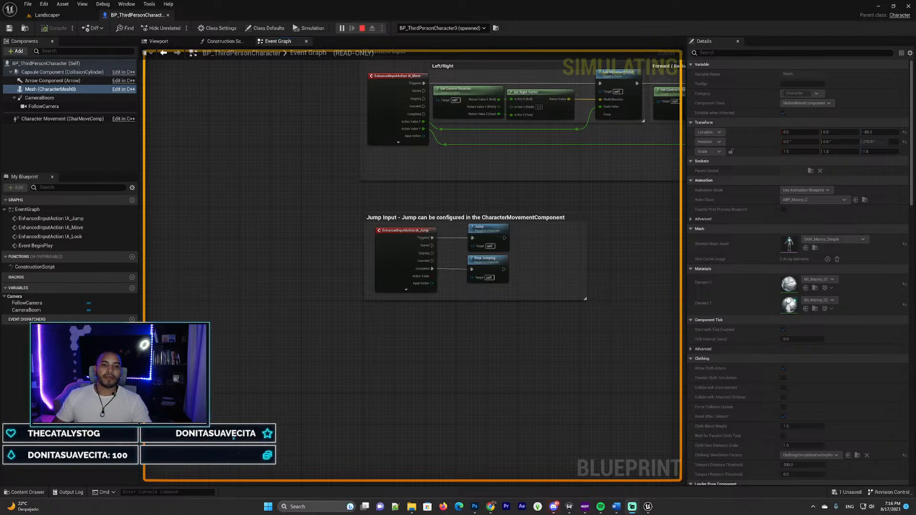
pyautogui.moveTo(594, 199)
pyautogui.mouseDown(button='right')
pyautogui.moveTo(550, 201)
pyautogui.moveTo(602, 193)
pyautogui.mouseUp(button='right')
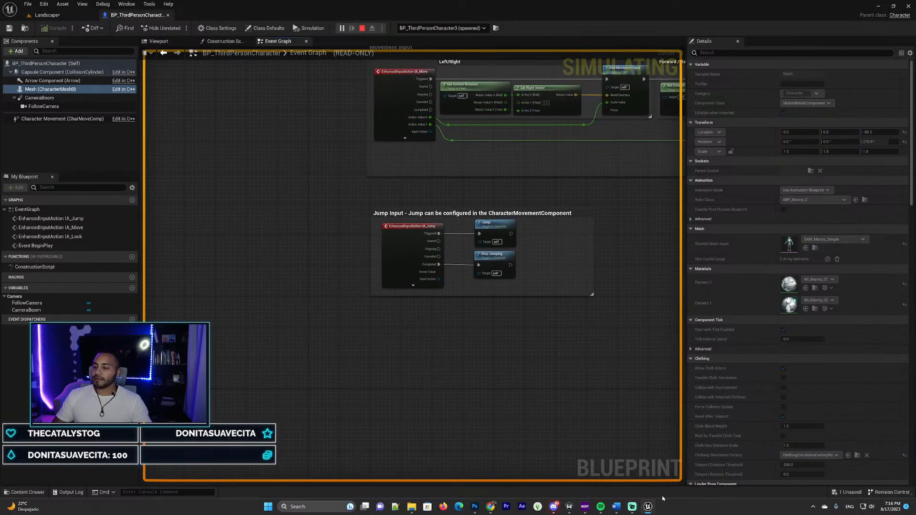
pyautogui.moveTo(647, 507)
pyautogui.click(724, 477)
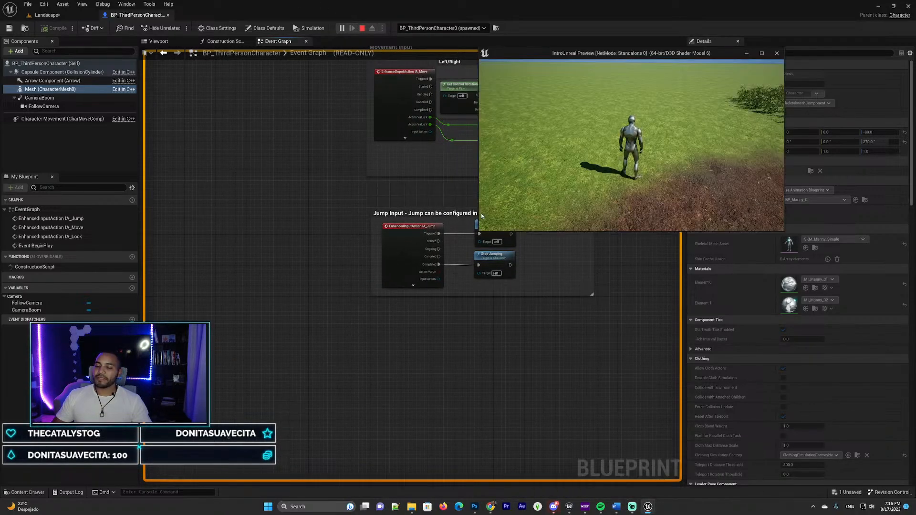
pyautogui.moveTo(628, 290); pyautogui.dragTo(503, 310, button='right')
pyautogui.moveTo(647, 507)
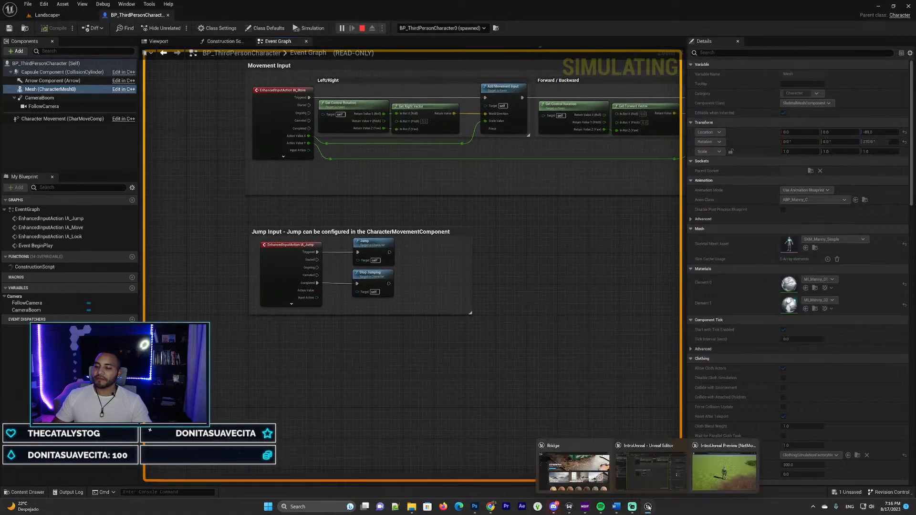
pyautogui.click(715, 473)
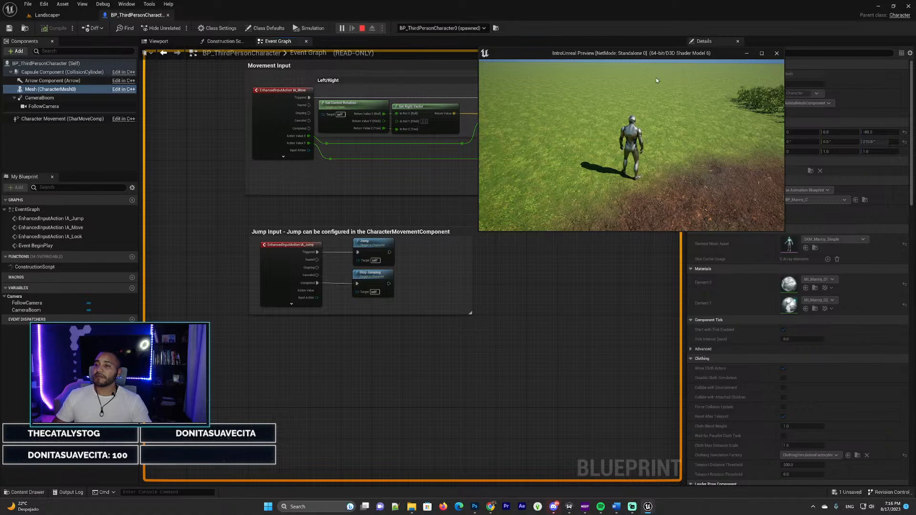
# - Make the character jump several times and run to watch the Jump Input nodes execute, and end the play session
pyautogui.click(683, 148)
pyautogui.press('w')
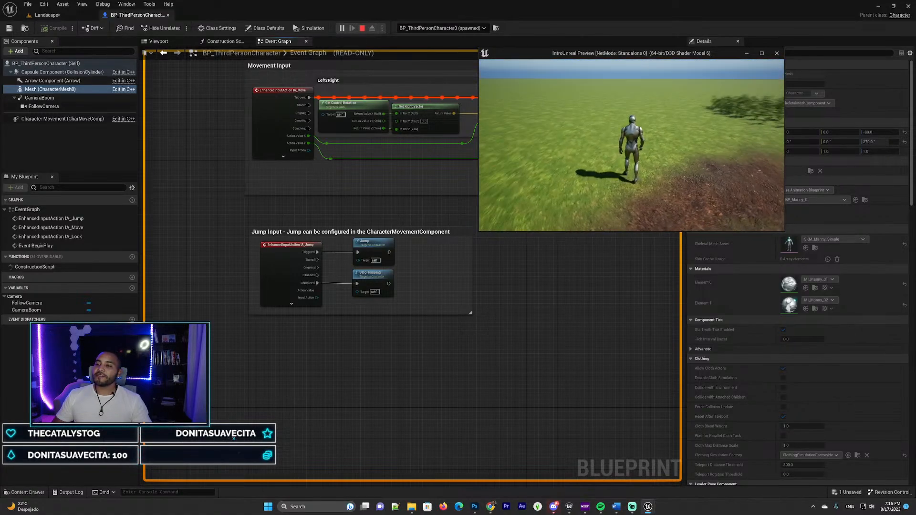
pyautogui.press('space')
pyautogui.press('space')
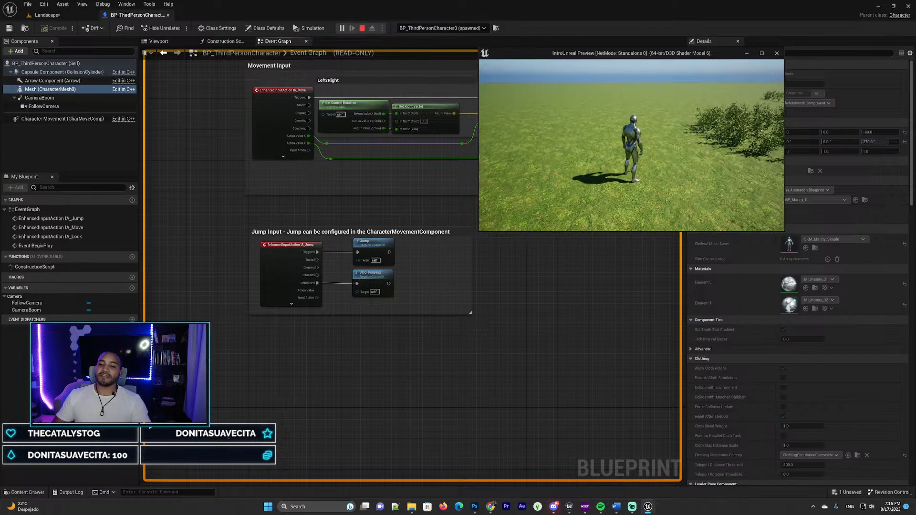
pyautogui.press('space')
pyautogui.press('space')
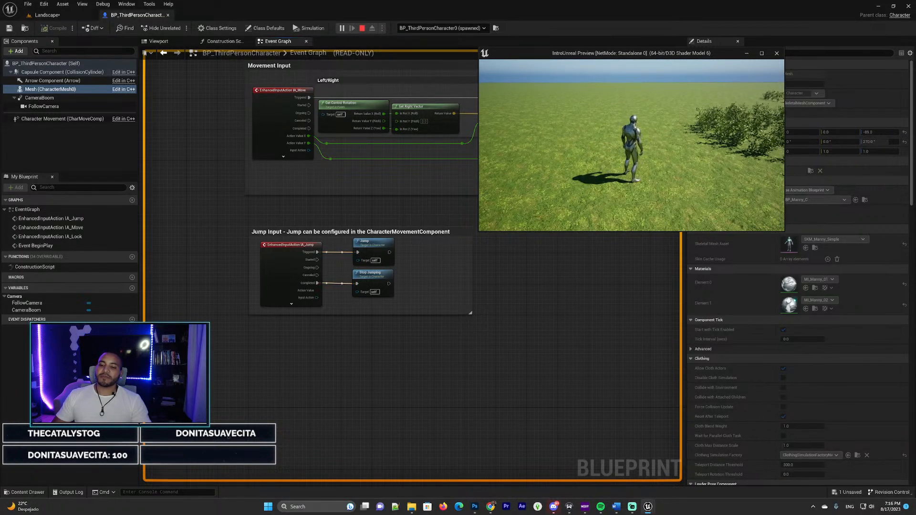
pyautogui.press('w')
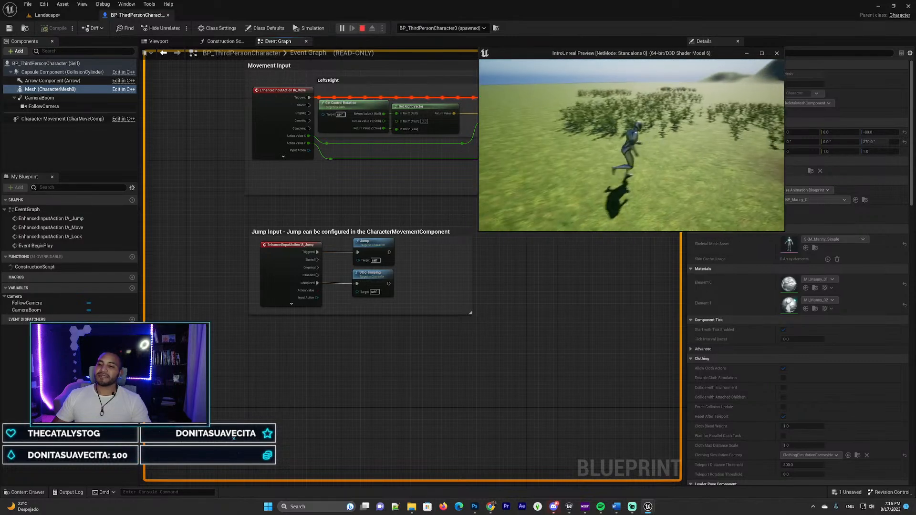
pyautogui.press('d')
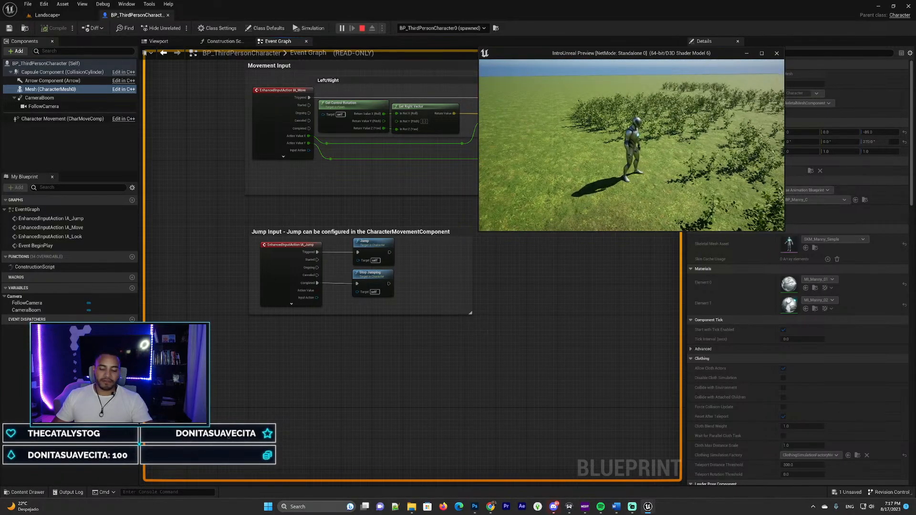
pyautogui.press('Escape')
# - Bring up the list of all blueprint actions in empty graph space beside the Jump Input group and look through its categories
pyautogui.moveTo(635, 227); pyautogui.dragTo(387, 152, button='right')
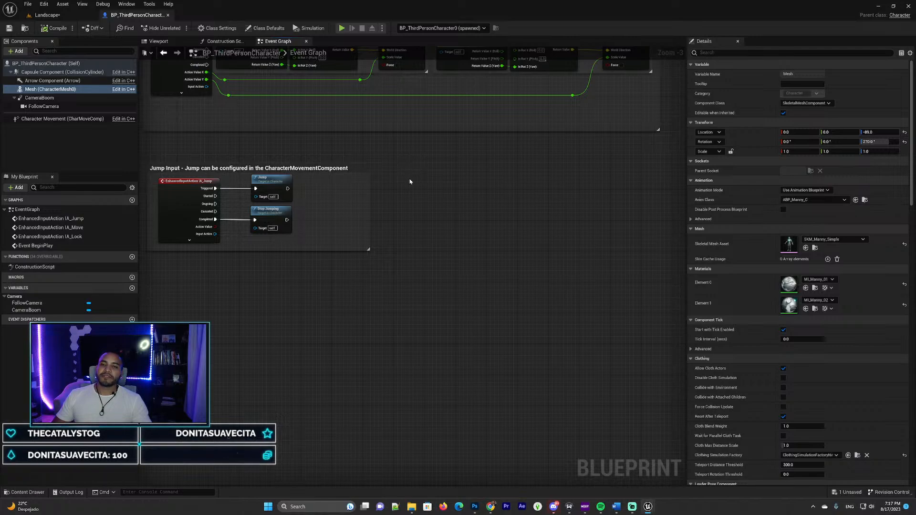
pyautogui.moveTo(402, 171); pyautogui.dragTo(391, 173, button='right')
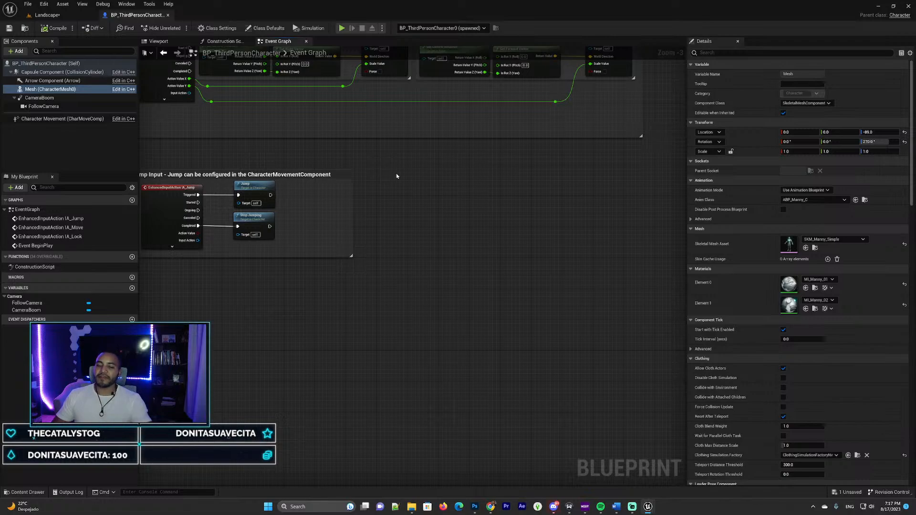
pyautogui.moveTo(338, 191); pyautogui.dragTo(305, 199, button='right')
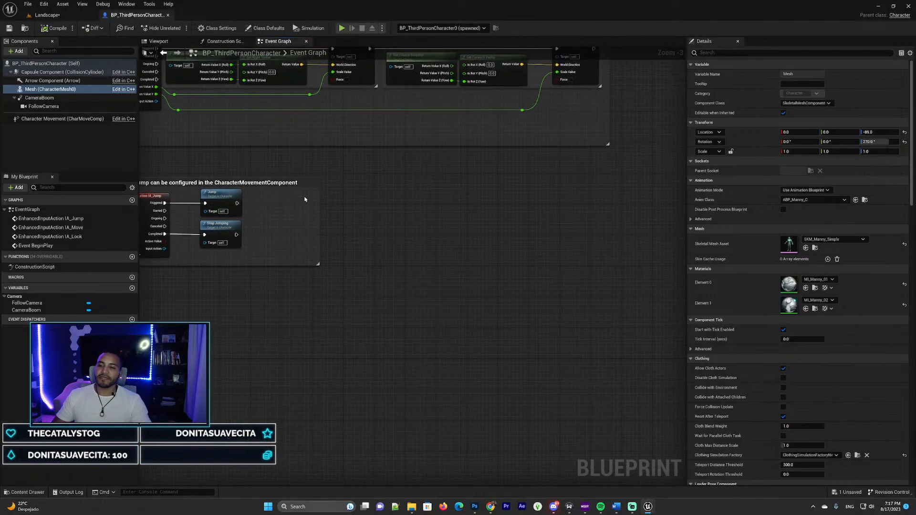
pyautogui.moveTo(406, 202); pyautogui.dragTo(402, 204, button='right')
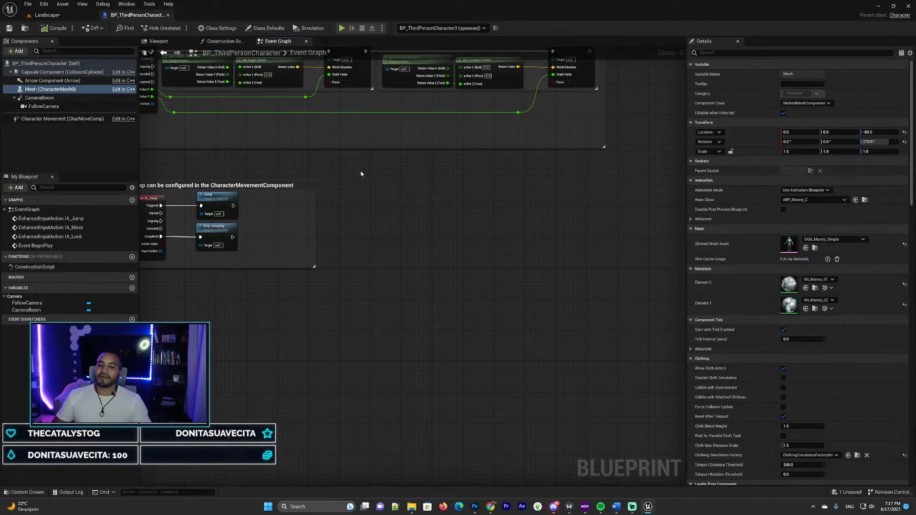
pyautogui.moveTo(397, 185); pyautogui.dragTo(397, 189, button='right')
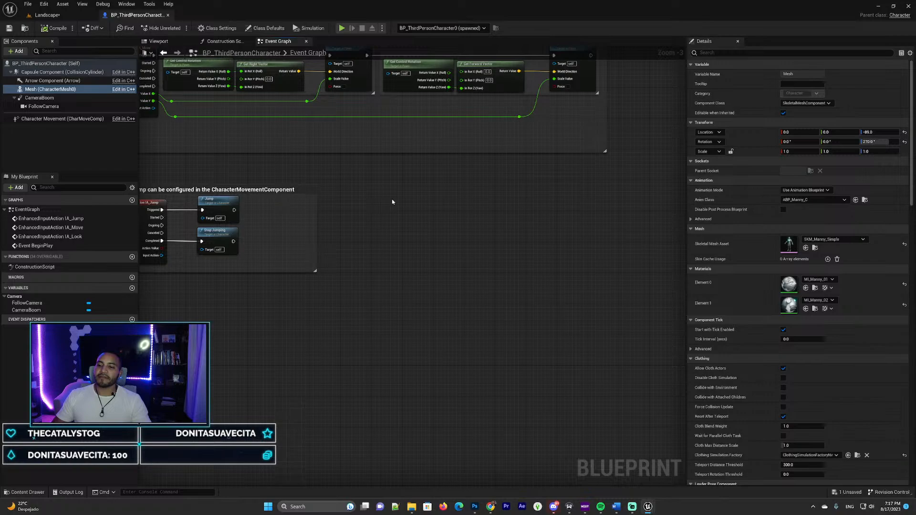
pyautogui.rightClick(392, 202)
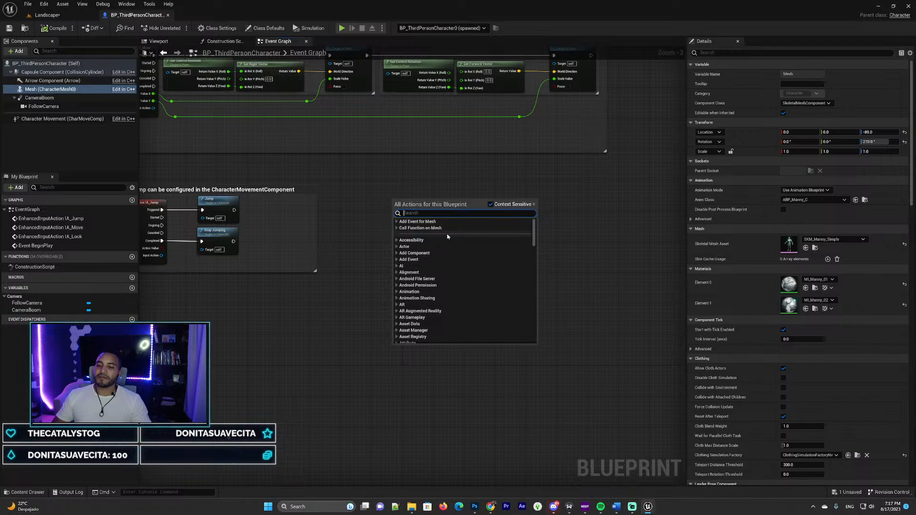
pyautogui.scroll(-1, 410, 275)
pyautogui.scroll(-8, 410, 276)
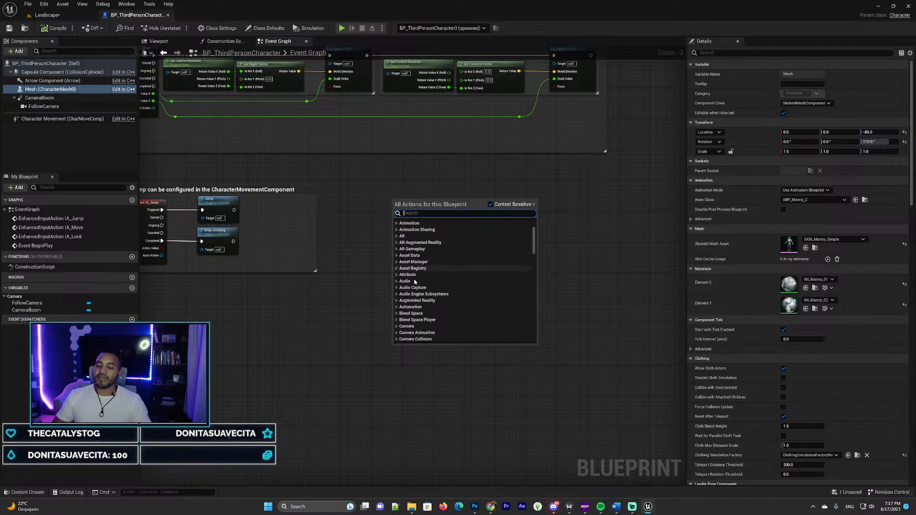
pyautogui.scroll(-10, 417, 283)
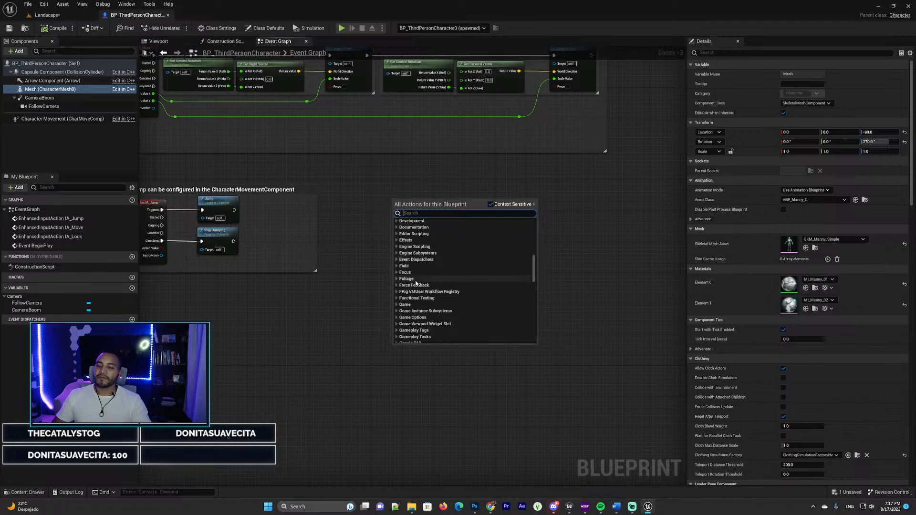
pyautogui.scroll(-12, 418, 284)
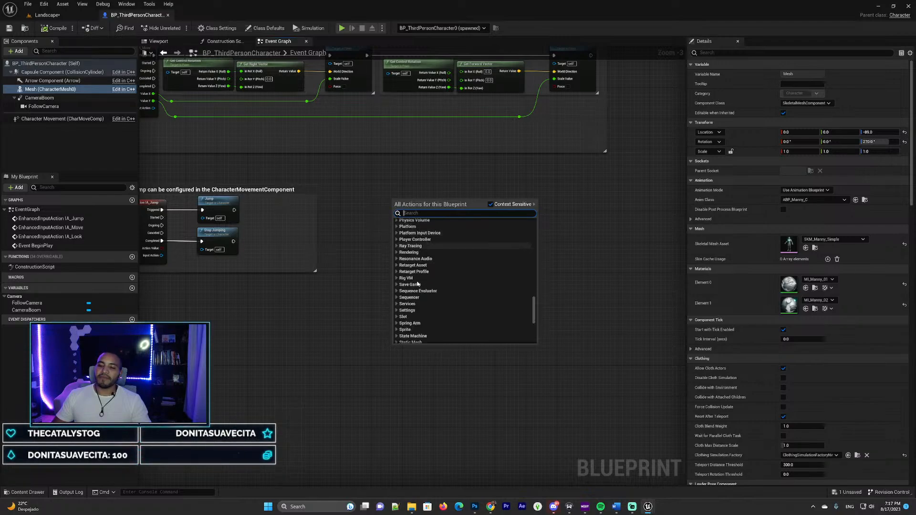
pyautogui.scroll(20, 420, 283)
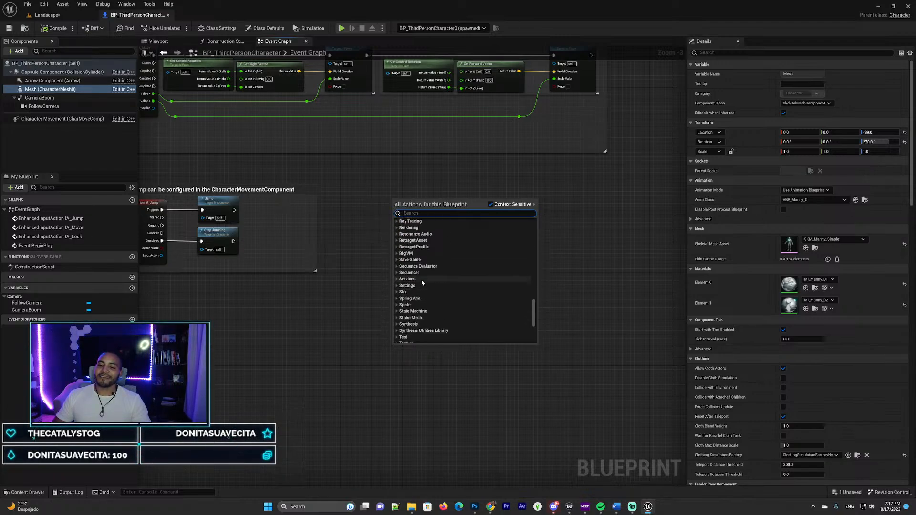
pyautogui.scroll(10, 424, 283)
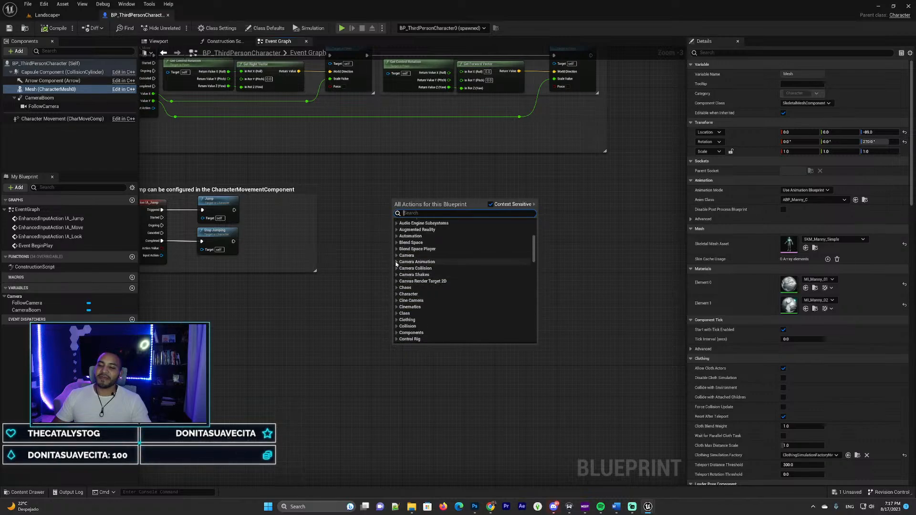
# - Expand the Camera Animation, Camera Collision and Character categories in the blueprint action list and look through their functions and events
pyautogui.click(400, 262)
pyautogui.scroll(-3, 401, 268)
pyautogui.click(396, 277)
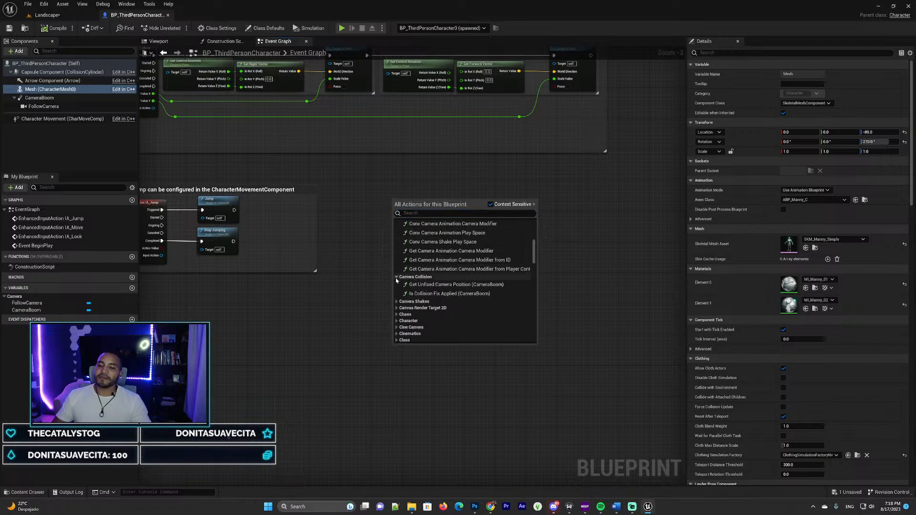
pyautogui.scroll(-2, 396, 277)
pyautogui.click(396, 263)
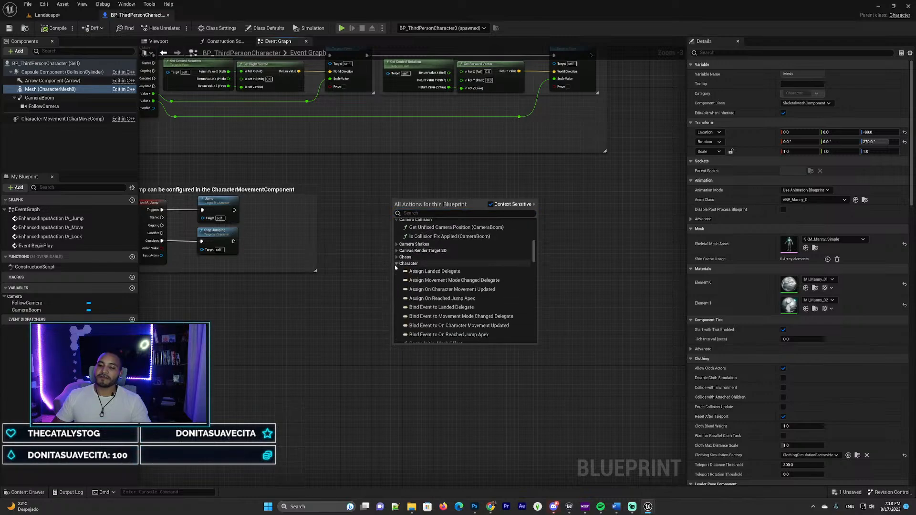
pyautogui.scroll(-5, 432, 277)
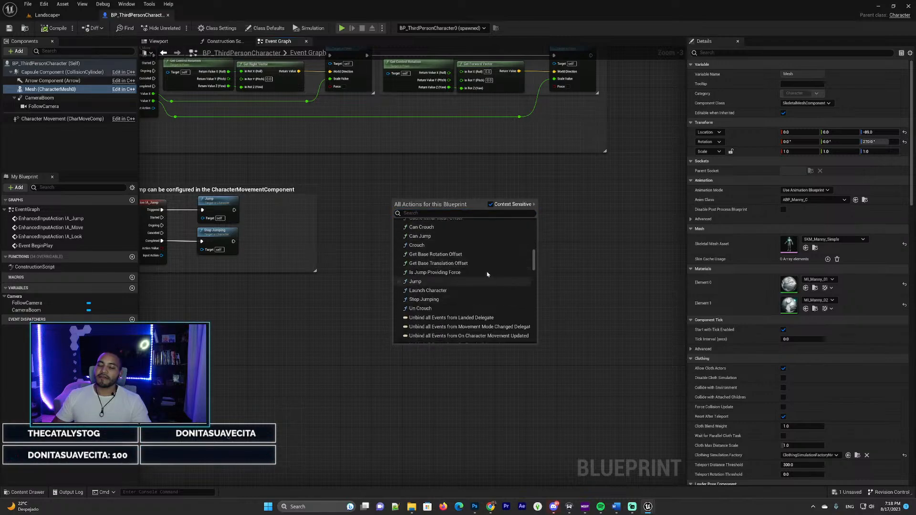
pyautogui.scroll(-4, 415, 266)
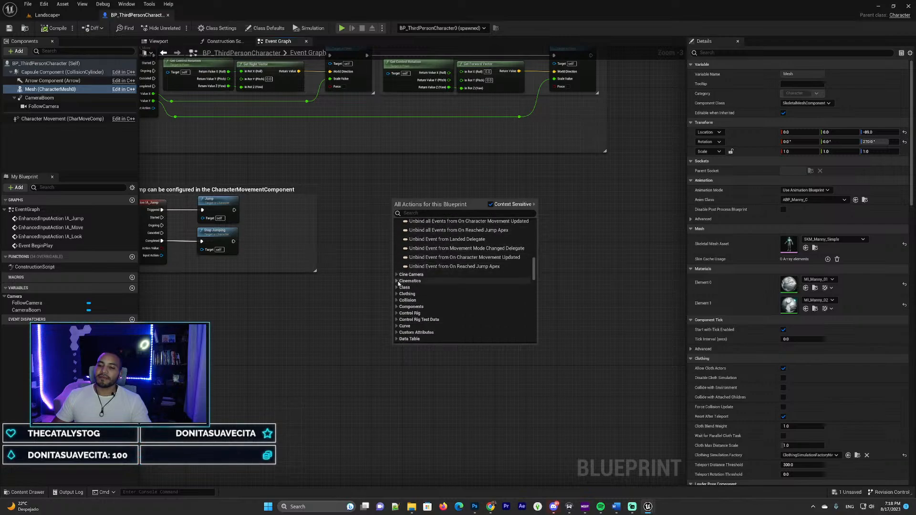
# - Expand the Cinematics, Clothing and Focus categories, look through the other action categories and return to the start of the list
pyautogui.click(397, 281)
pyautogui.scroll(-3, 409, 282)
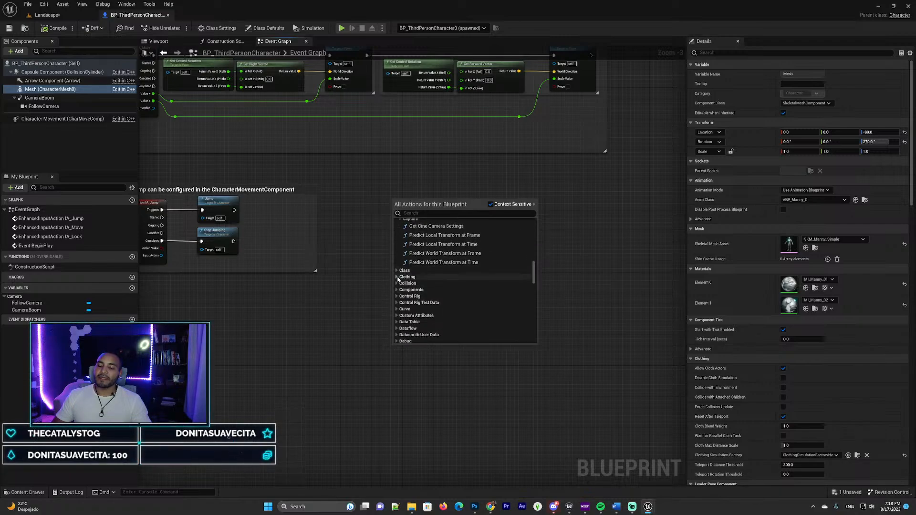
pyautogui.click(397, 277)
pyautogui.scroll(-10, 449, 292)
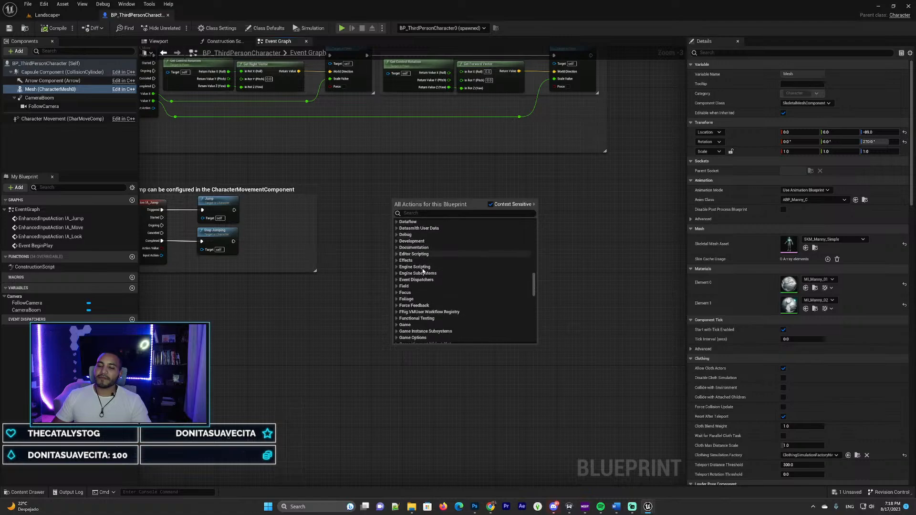
pyautogui.scroll(-2, 422, 271)
pyautogui.click(419, 258)
pyautogui.scroll(-1, 443, 275)
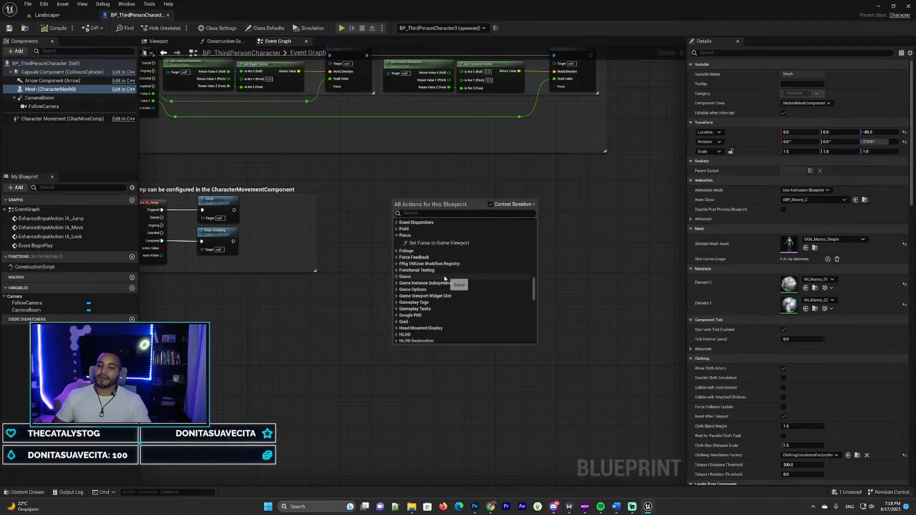
pyautogui.scroll(3, 443, 273)
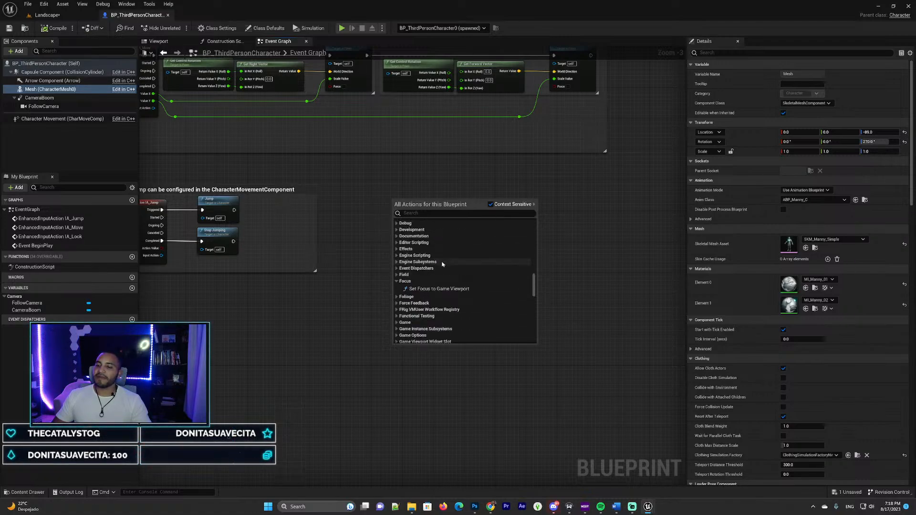
pyautogui.scroll(8, 444, 265)
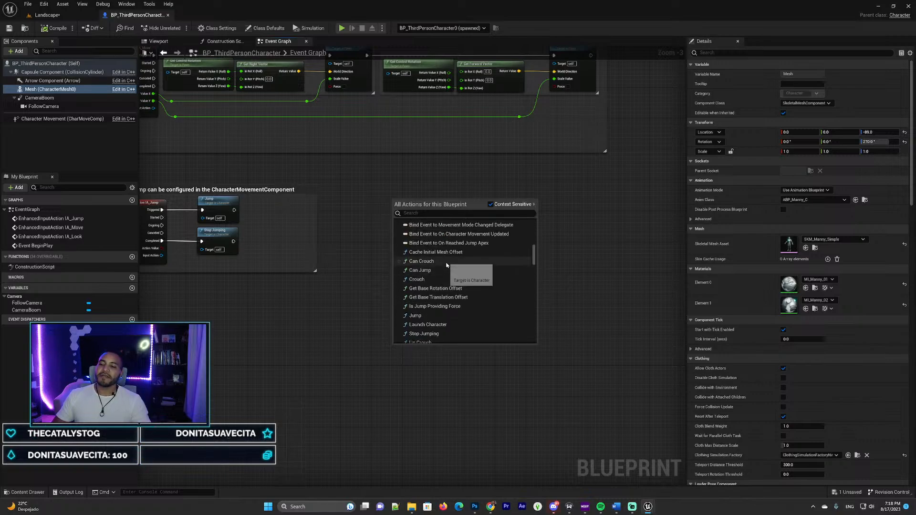
pyautogui.scroll(10, 447, 265)
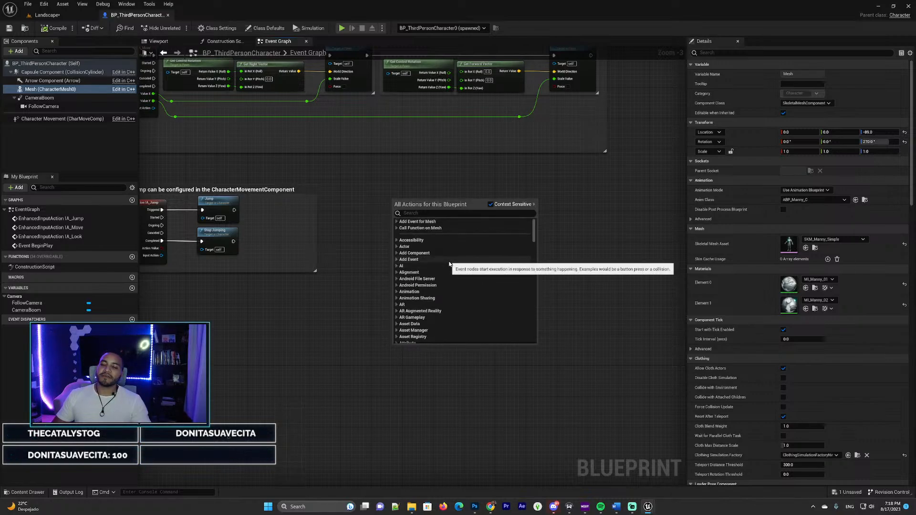
# - Search the blueprint actions for "keyboard" and look through the key entries under Keyboard Events
pyautogui.click(416, 214)
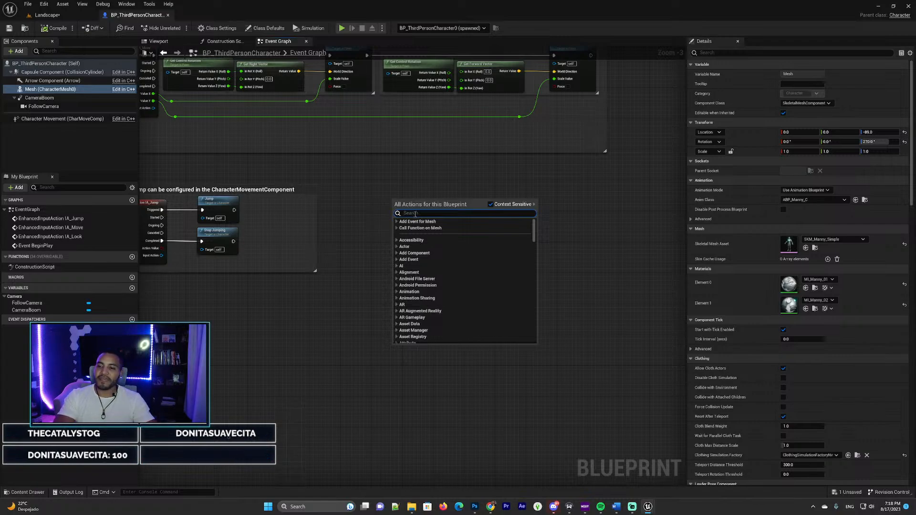
pyautogui.write('keyboard')
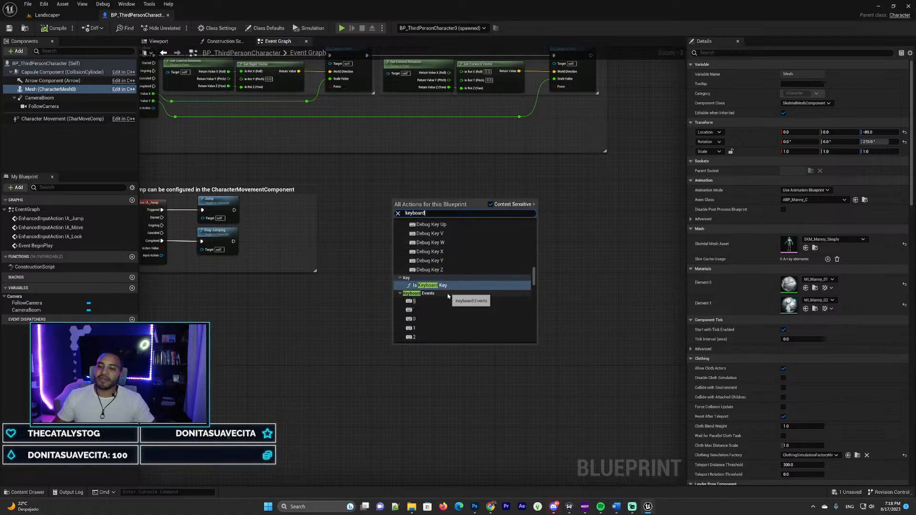
pyautogui.scroll(-1, 444, 298)
pyautogui.scroll(-4, 444, 298)
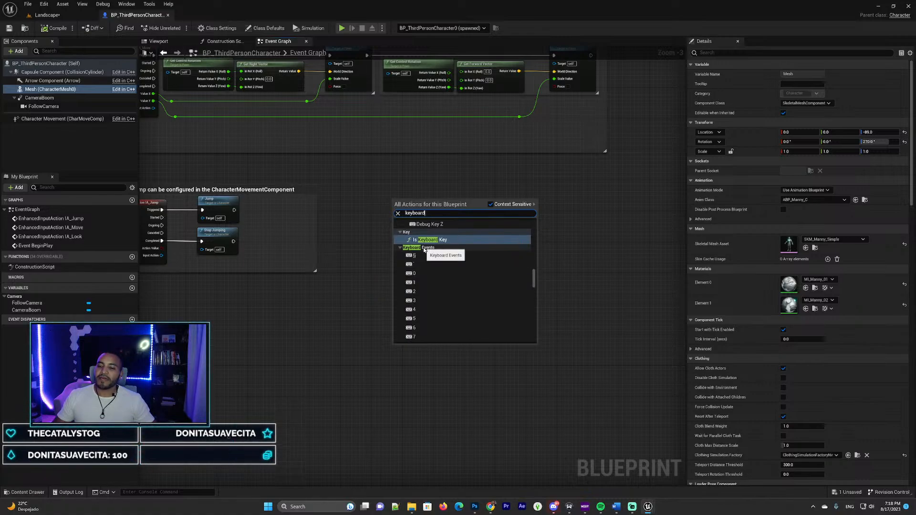
pyautogui.scroll(-1, 423, 251)
pyautogui.scroll(-8, 424, 251)
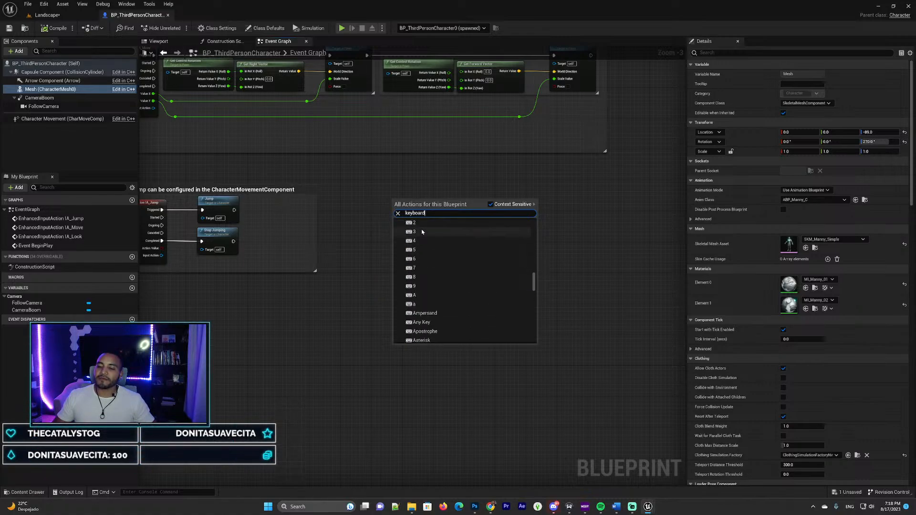
pyautogui.scroll(-5, 424, 250)
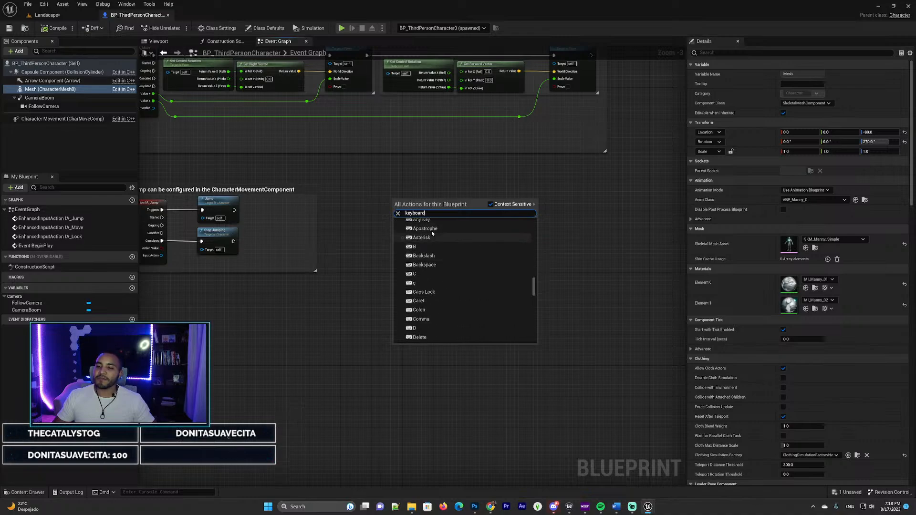
pyautogui.scroll(-2, 433, 272)
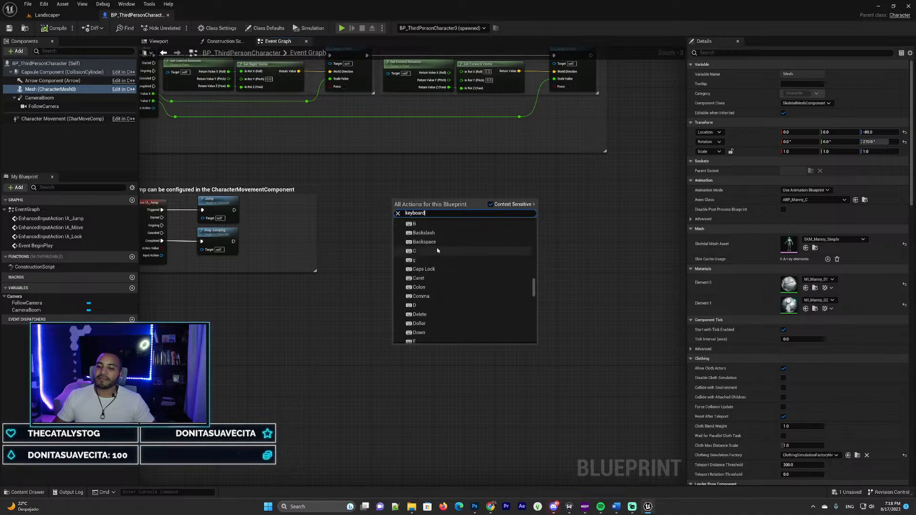
pyautogui.scroll(-3, 436, 243)
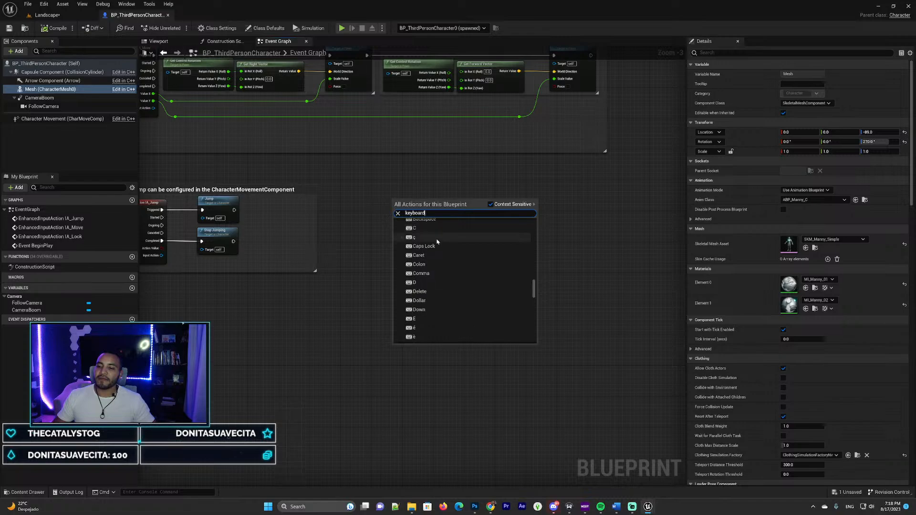
pyautogui.scroll(-8, 433, 248)
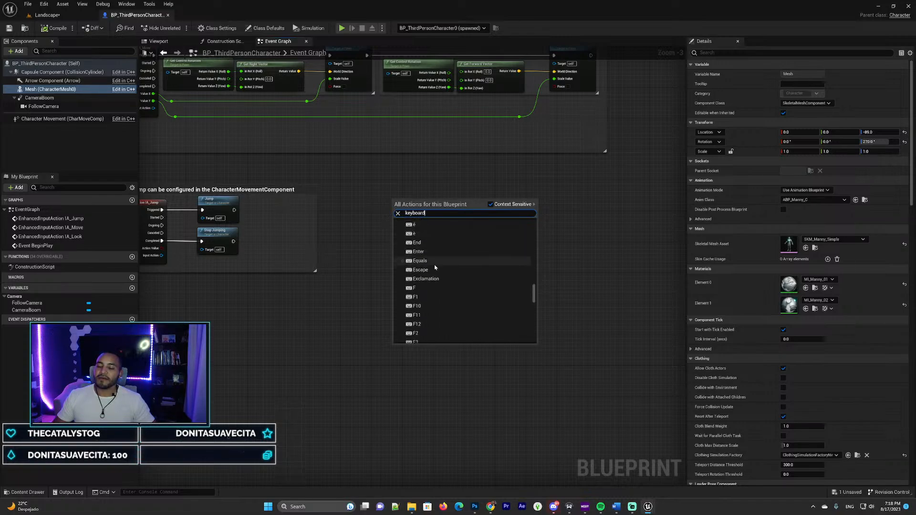
pyautogui.scroll(6, 435, 268)
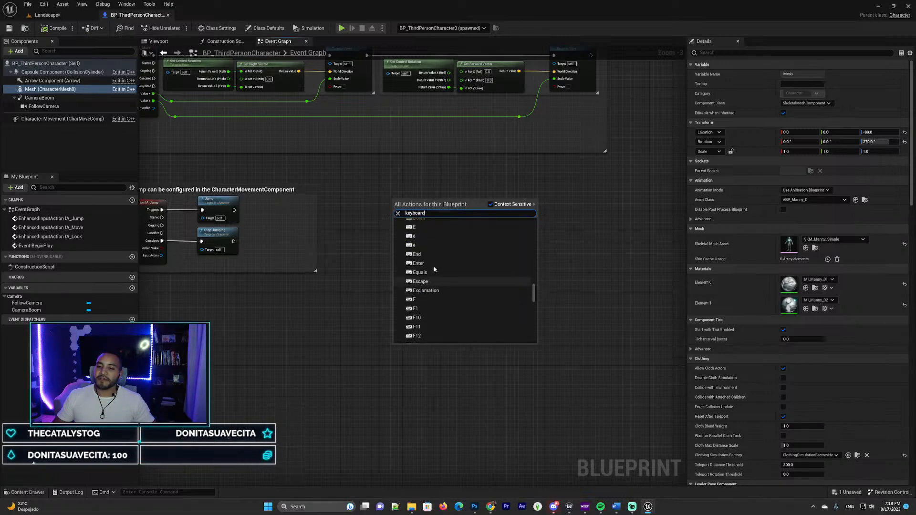
pyautogui.scroll(4, 434, 270)
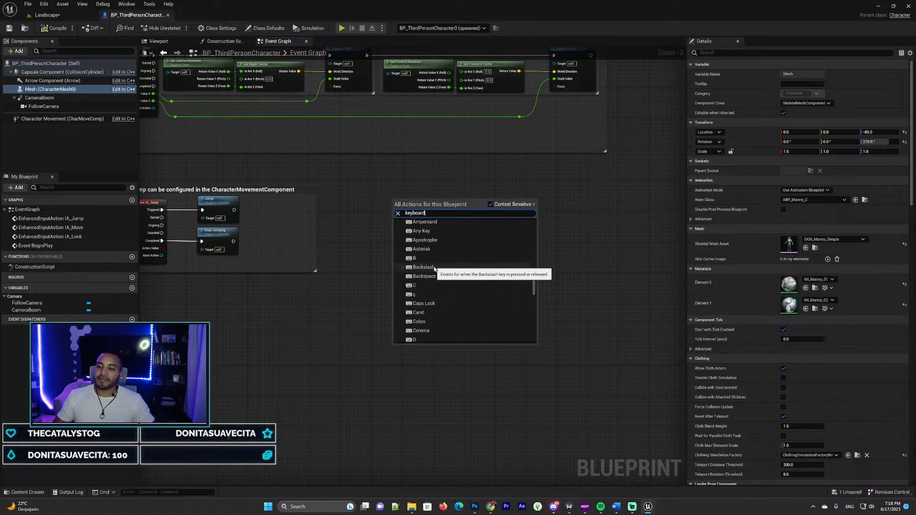
pyautogui.scroll(-2, 434, 267)
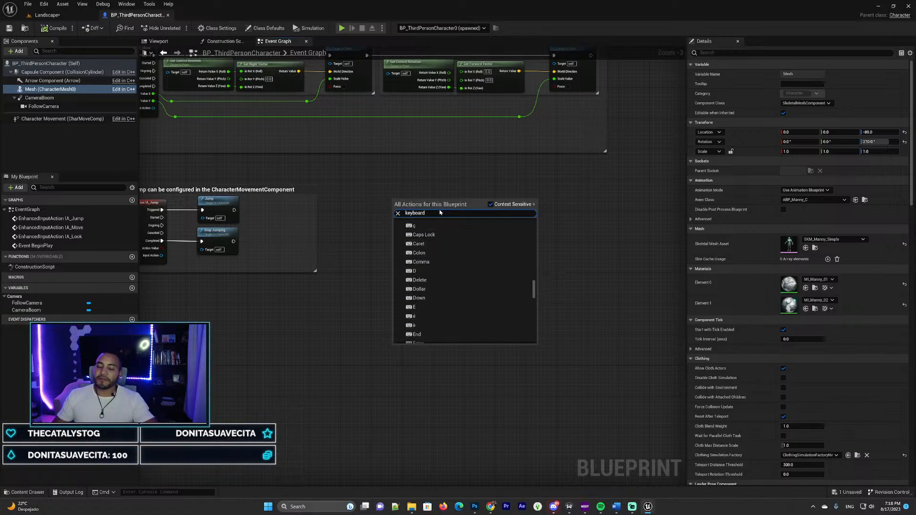
# - Narrow the action search to "keyboard r" and add the R key event from Keyboard Events to the graph
pyautogui.write('r')
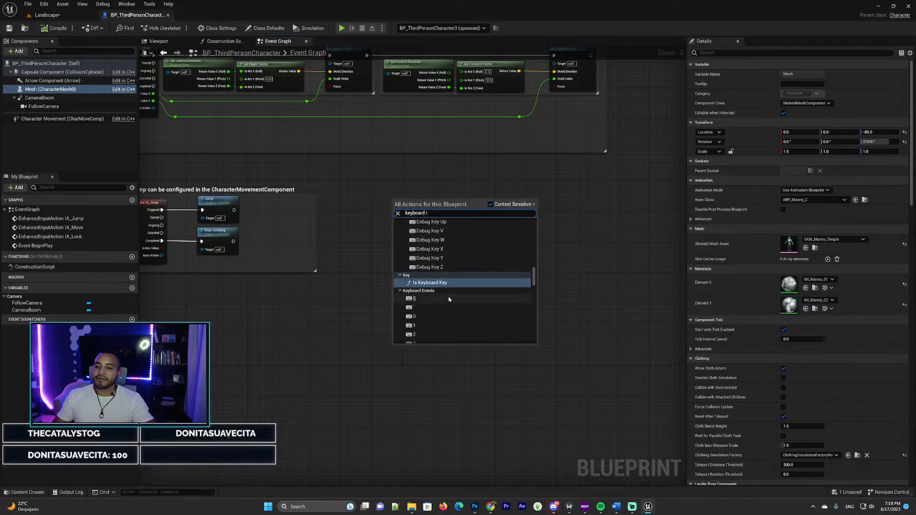
pyautogui.scroll(-1, 451, 298)
pyautogui.scroll(-10, 454, 293)
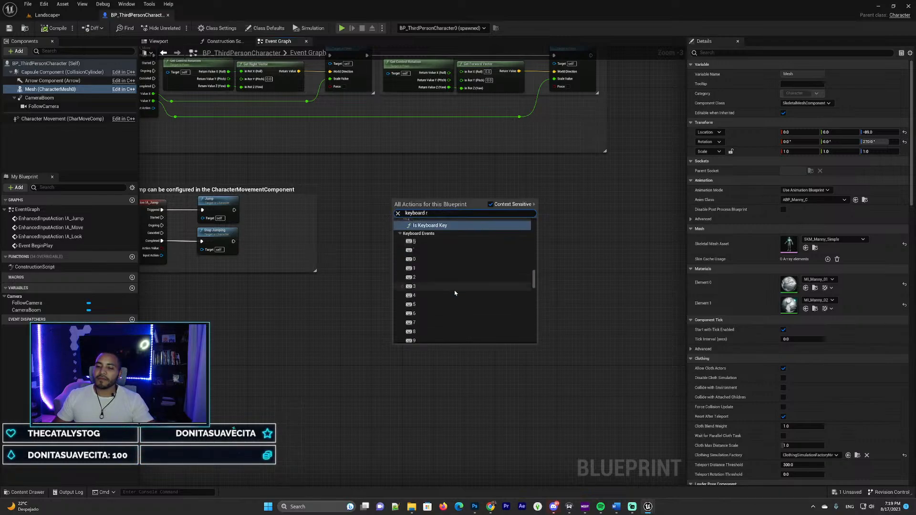
pyautogui.scroll(-10, 454, 293)
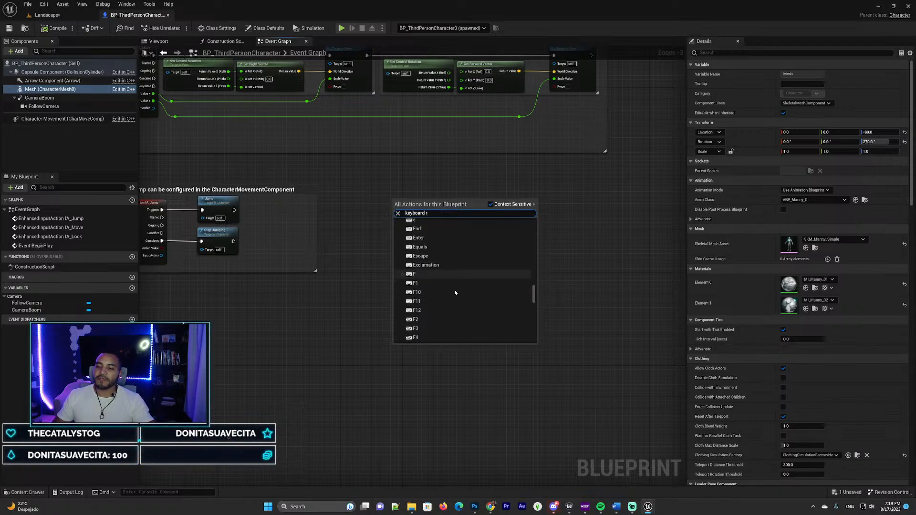
pyautogui.scroll(-10, 454, 293)
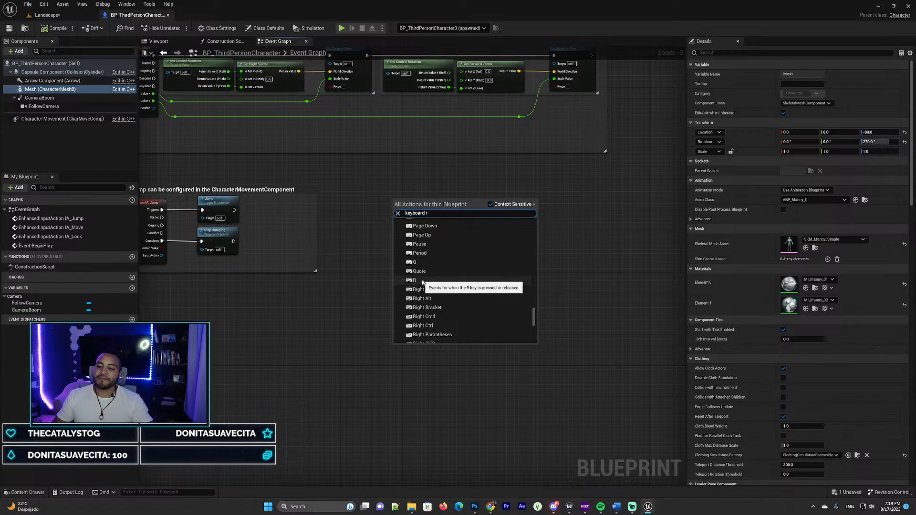
pyautogui.click(422, 281)
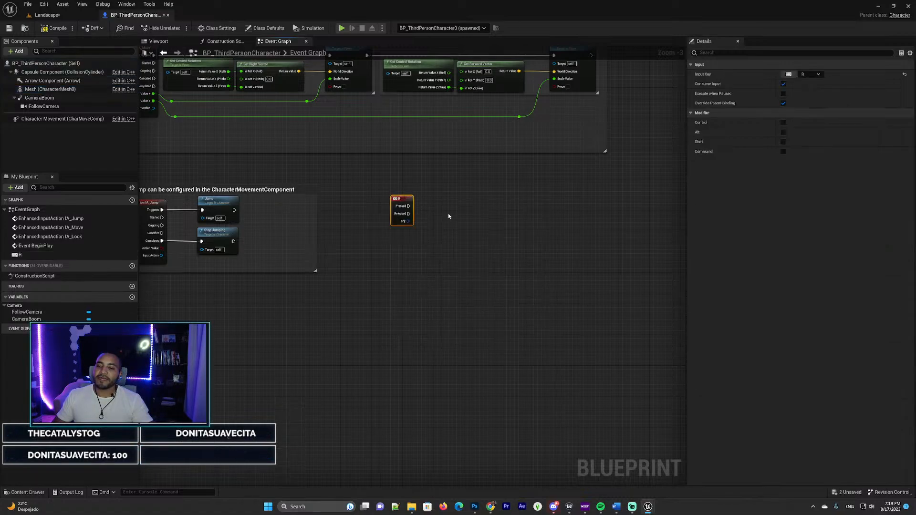
# - Reposition the R key event node in the empty graph space beside the Jump Input group and deselect it
pyautogui.scroll(2, 443, 212)
pyautogui.scroll(1, 425, 211)
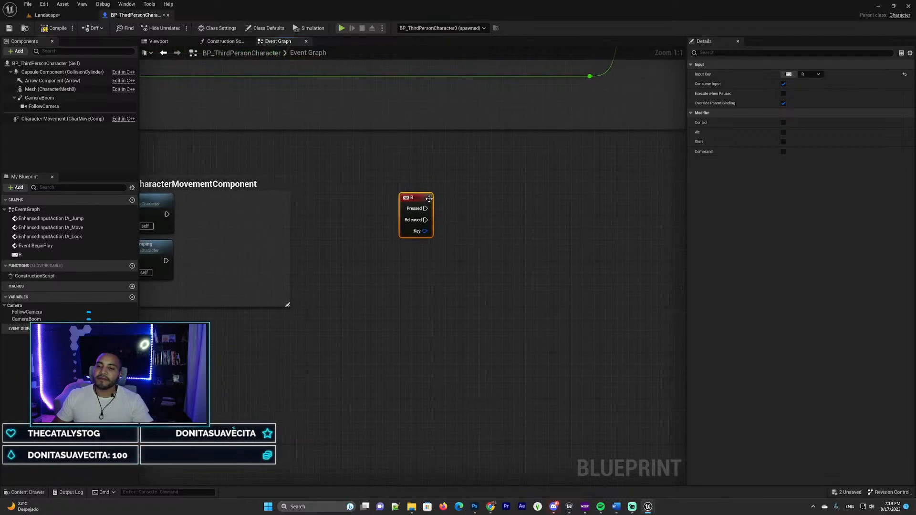
pyautogui.moveTo(429, 199); pyautogui.dragTo(434, 193)
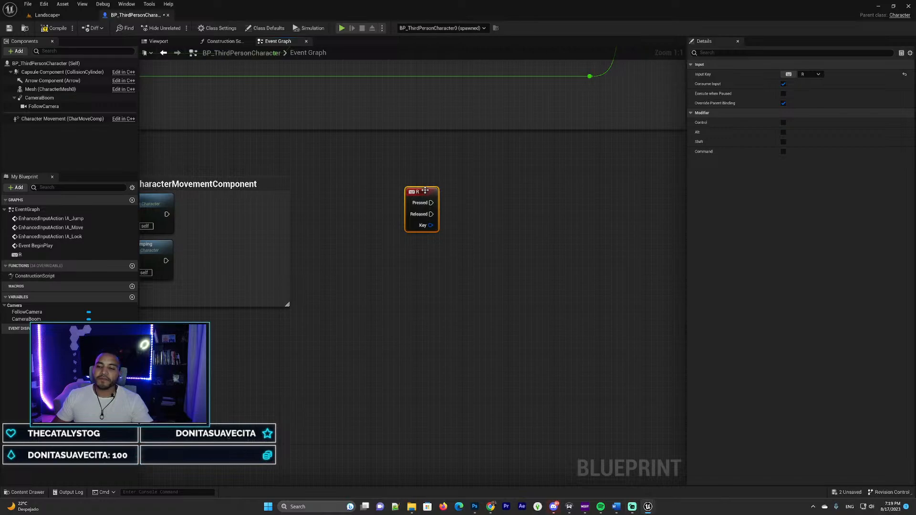
pyautogui.moveTo(425, 190); pyautogui.dragTo(395, 180)
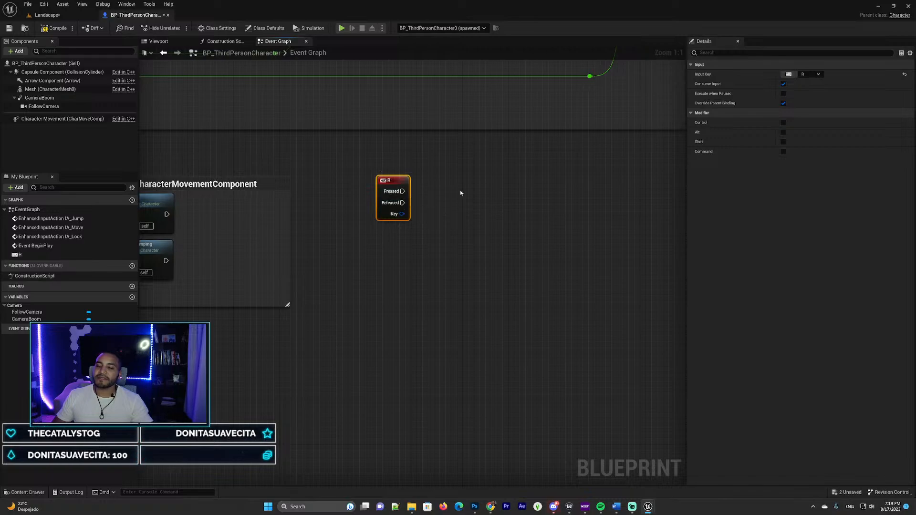
pyautogui.moveTo(461, 194); pyautogui.dragTo(438, 192, button='right')
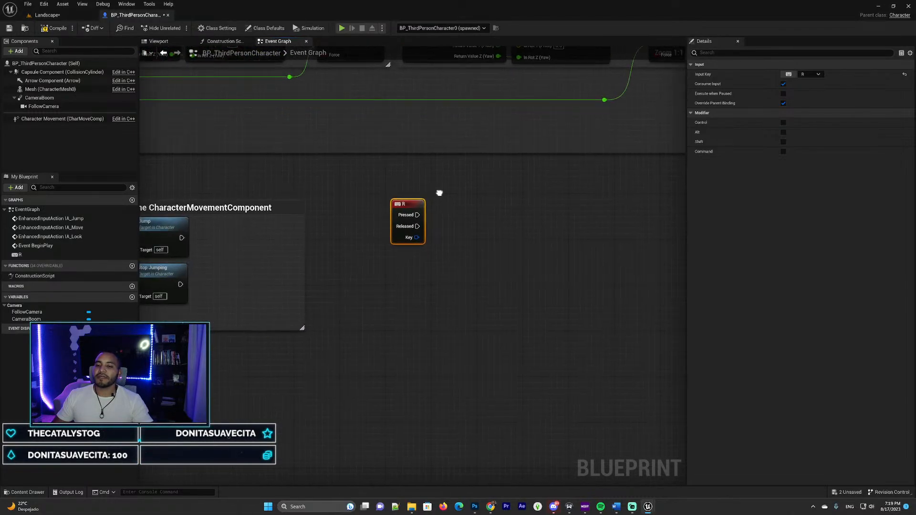
pyautogui.moveTo(419, 218); pyautogui.dragTo(448, 211)
pyautogui.moveTo(529, 214); pyautogui.dragTo(402, 206, button='right')
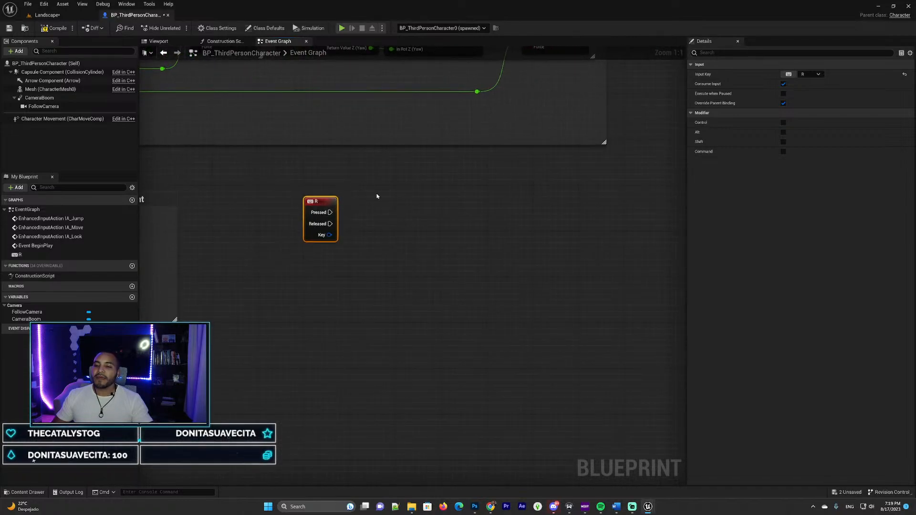
pyautogui.click(389, 190)
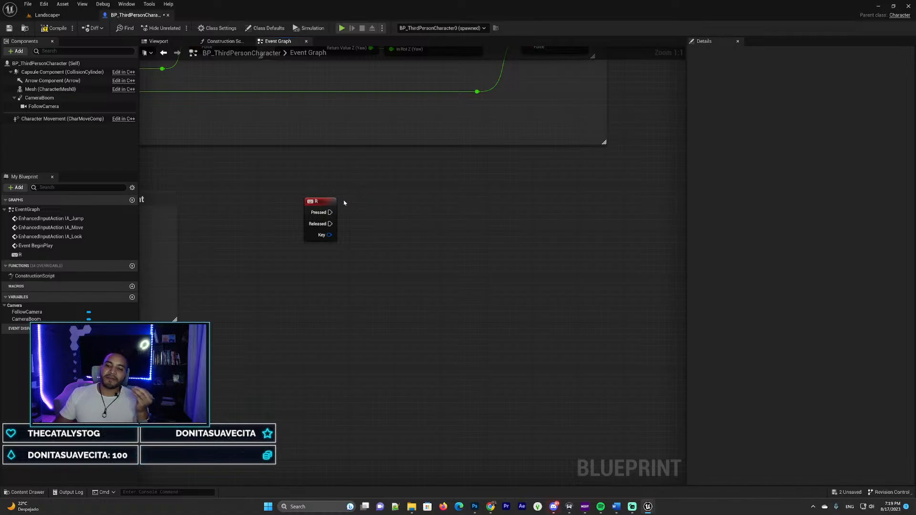
# - Bring up the executable actions available from the R node's Pressed output, dismiss them, and show all blueprint actions in empty graph space
pyautogui.click(320, 199)
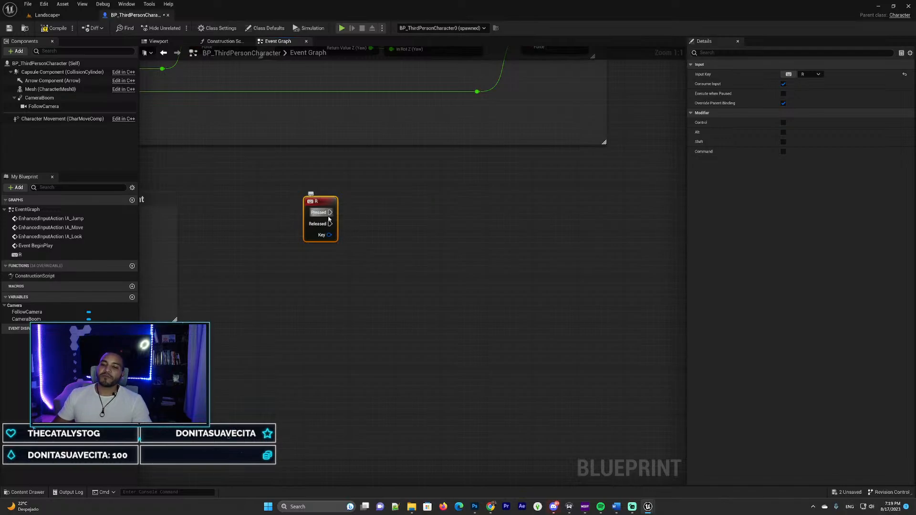
pyautogui.moveTo(329, 213); pyautogui.dragTo(431, 214)
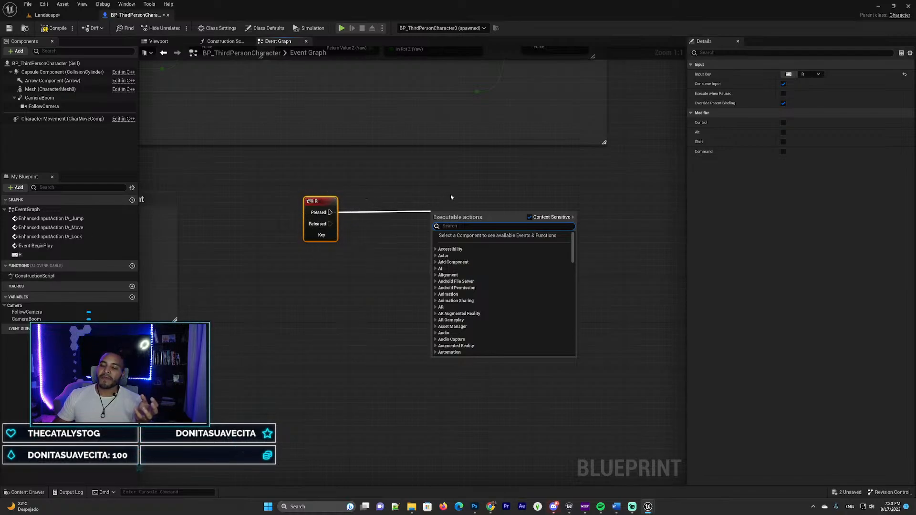
pyautogui.click(423, 198)
pyautogui.rightClick(422, 198)
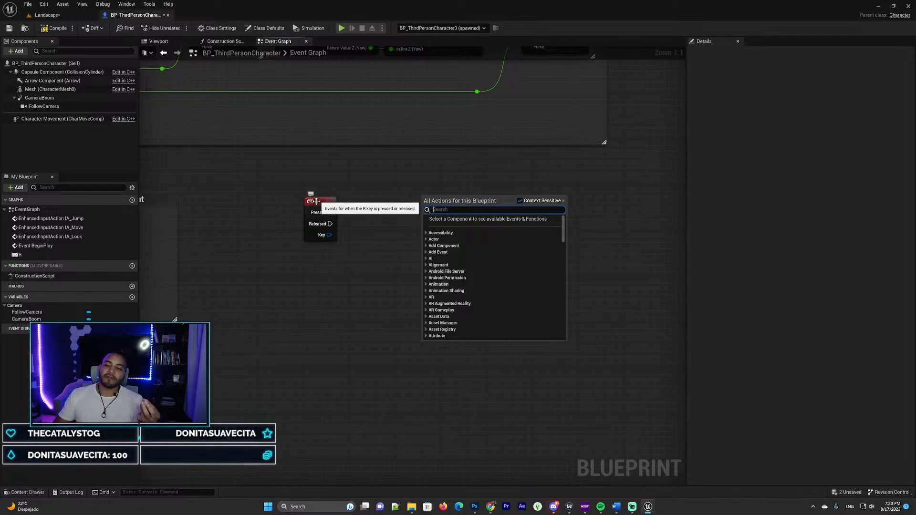
# - Compare the executable actions offered from the R node's Pressed output with the full blueprint action list, dismissing each list
pyautogui.click(357, 201)
pyautogui.moveTo(333, 213); pyautogui.dragTo(404, 210)
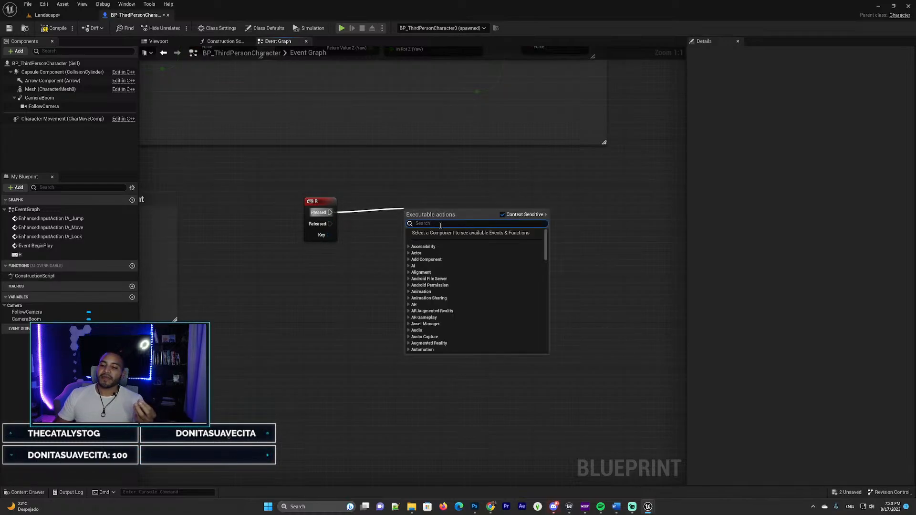
pyautogui.click(441, 192)
pyautogui.rightClick(441, 192)
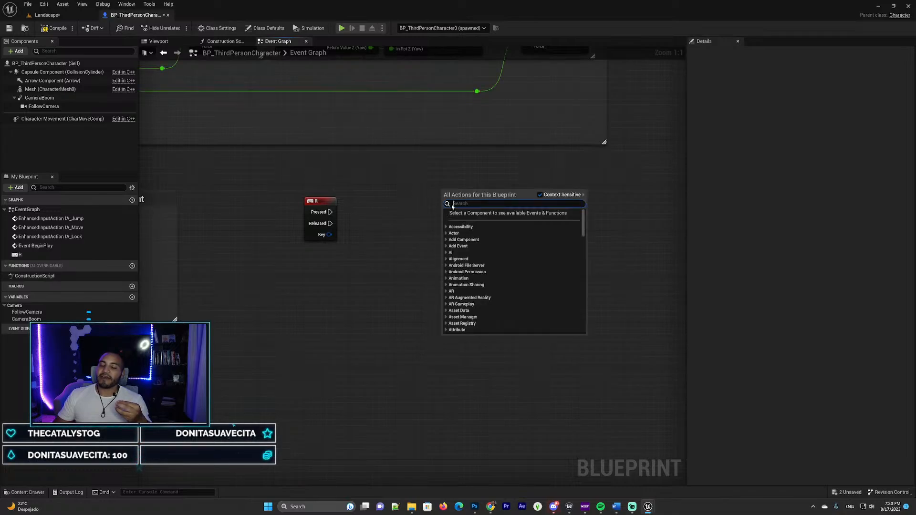
pyautogui.click(374, 210)
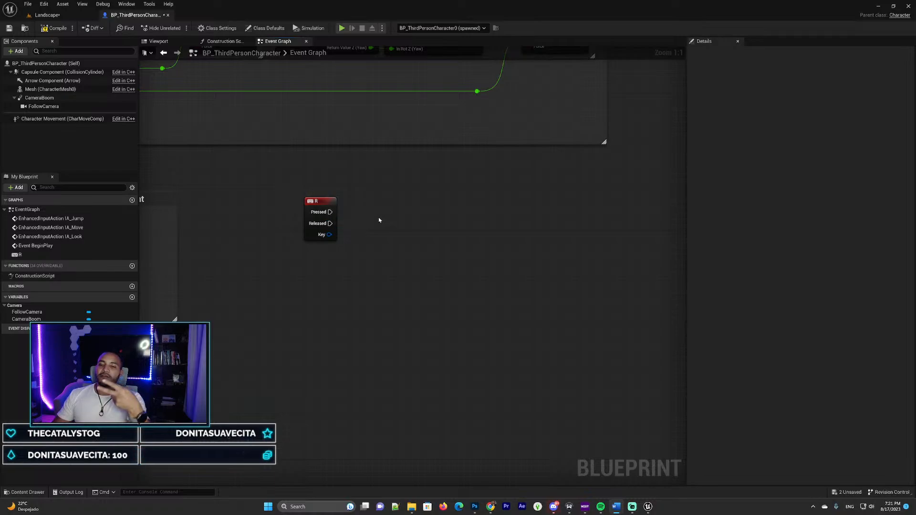
pyautogui.moveTo(330, 211); pyautogui.dragTo(396, 209)
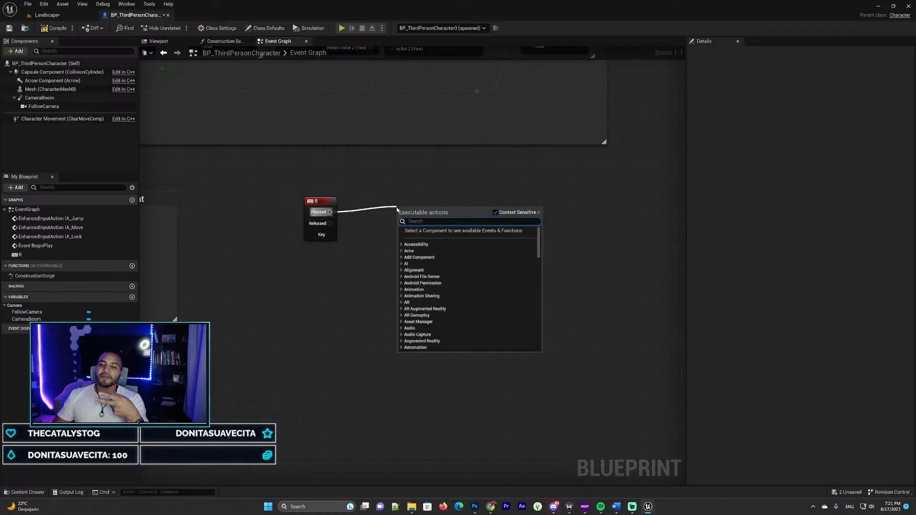
pyautogui.click(425, 200)
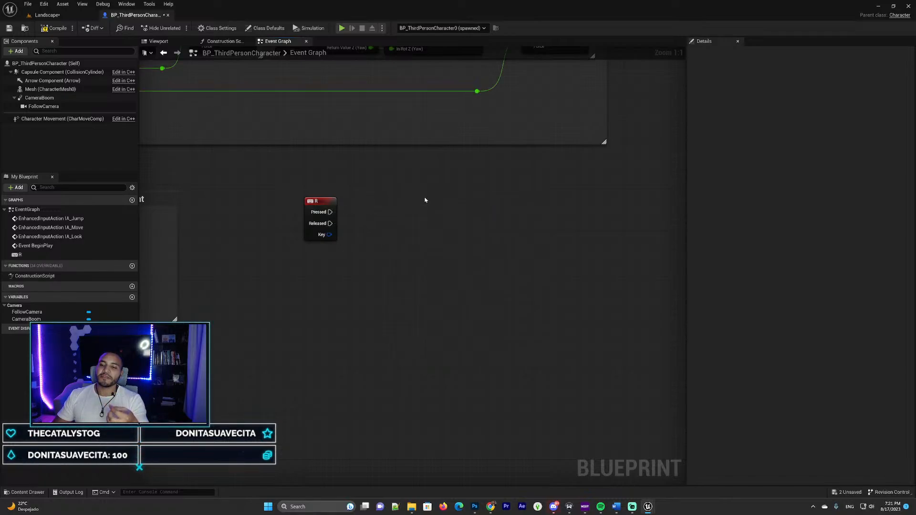
# - Add a Print String node connected to the R event's Pressed output, finding it by searching "print"
pyautogui.moveTo(360, 188); pyautogui.dragTo(370, 219, button='right')
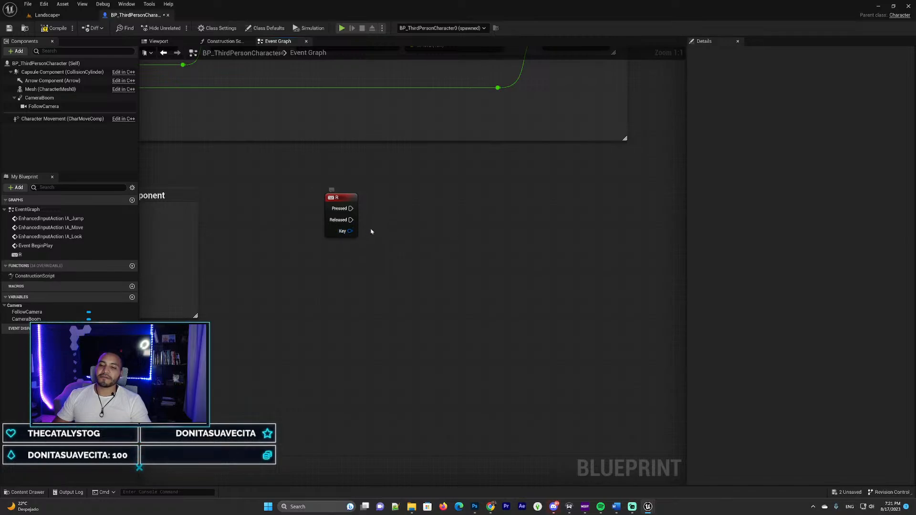
pyautogui.moveTo(370, 231)
pyautogui.mouseDown(button='right')
pyautogui.moveTo(347, 247)
pyautogui.moveTo(366, 244)
pyautogui.mouseUp(button='right')
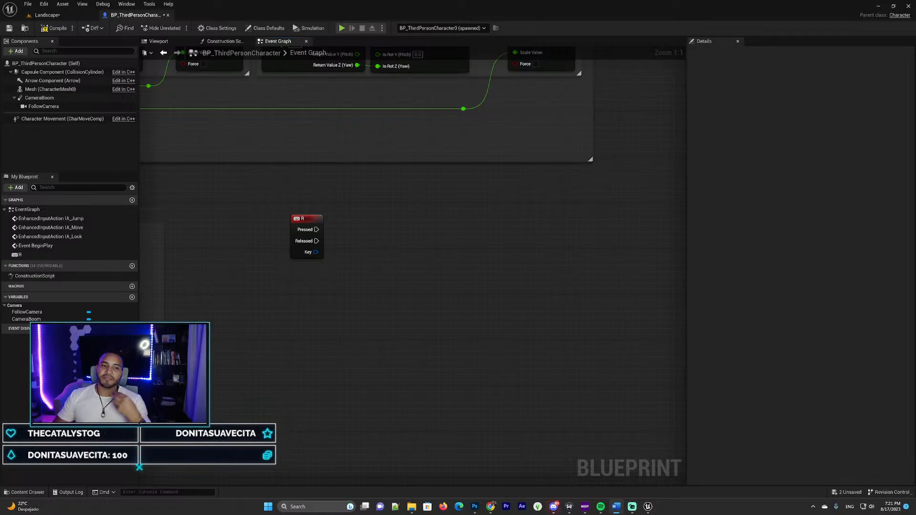
pyautogui.click(308, 219)
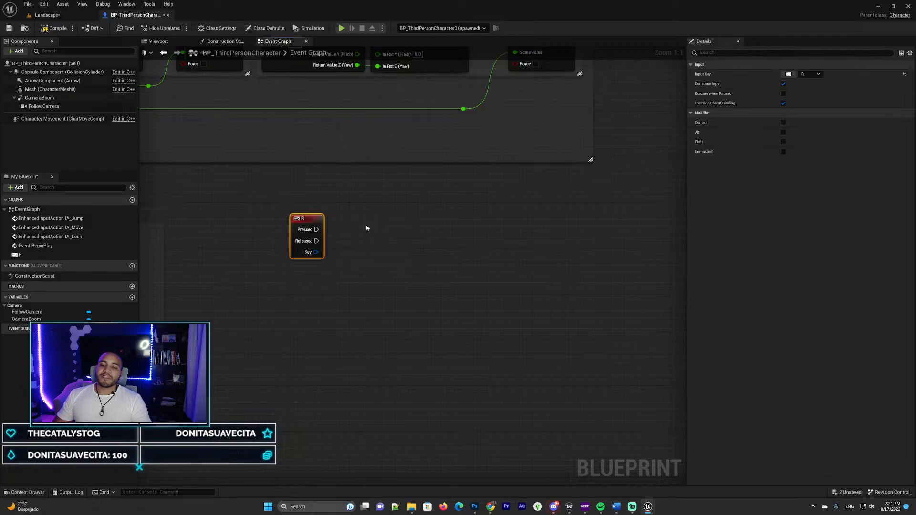
pyautogui.moveTo(317, 230); pyautogui.dragTo(396, 230)
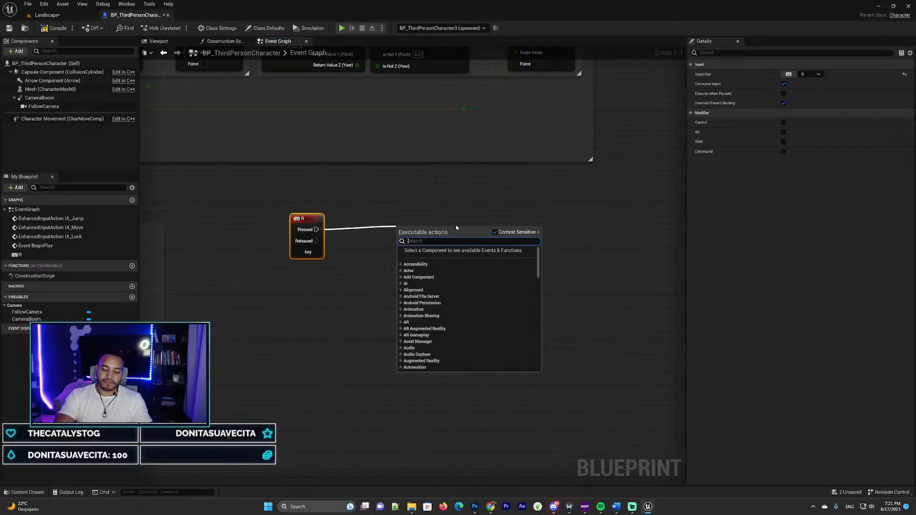
pyautogui.write('print')
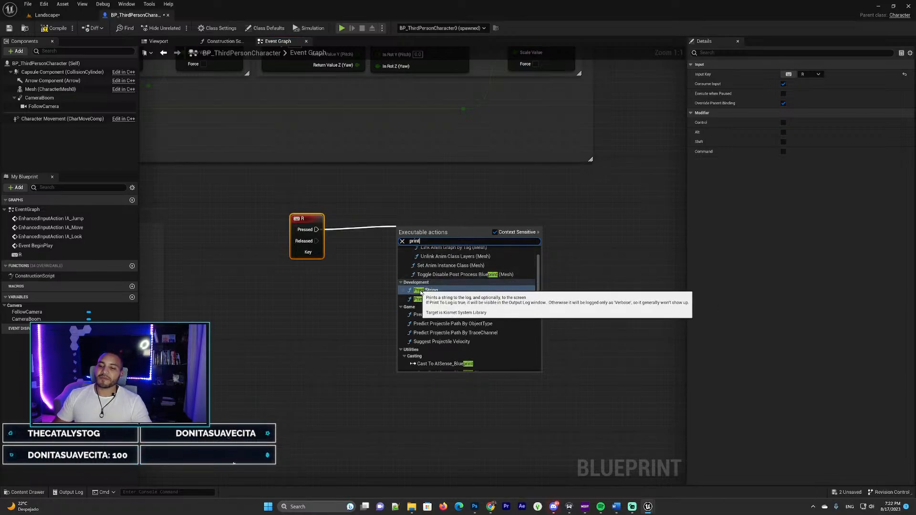
pyautogui.click(449, 292)
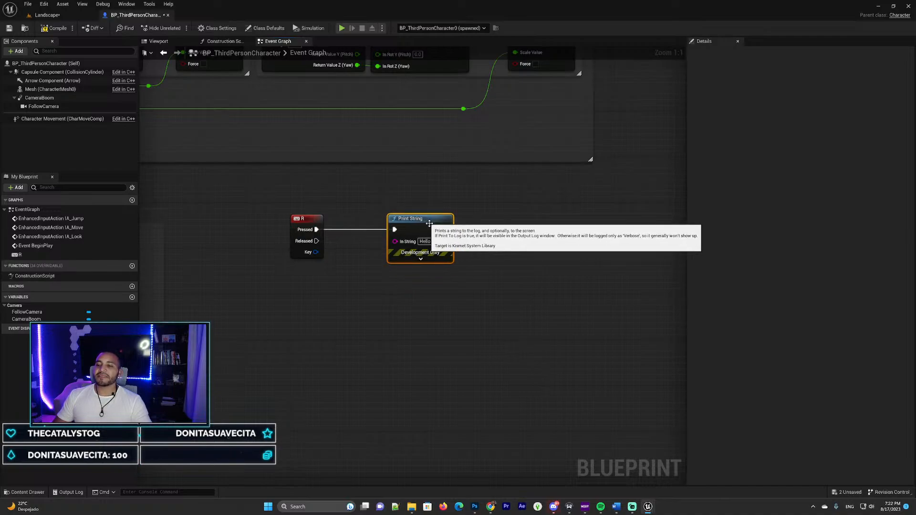
# - Set the Print String node's In String to "Testing the Letter R functionality"
pyautogui.click(425, 241)
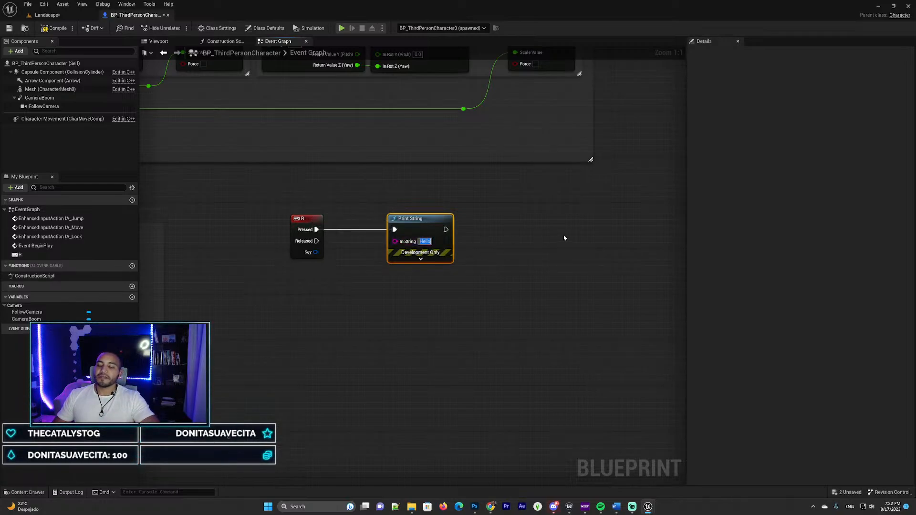
pyautogui.write('T')
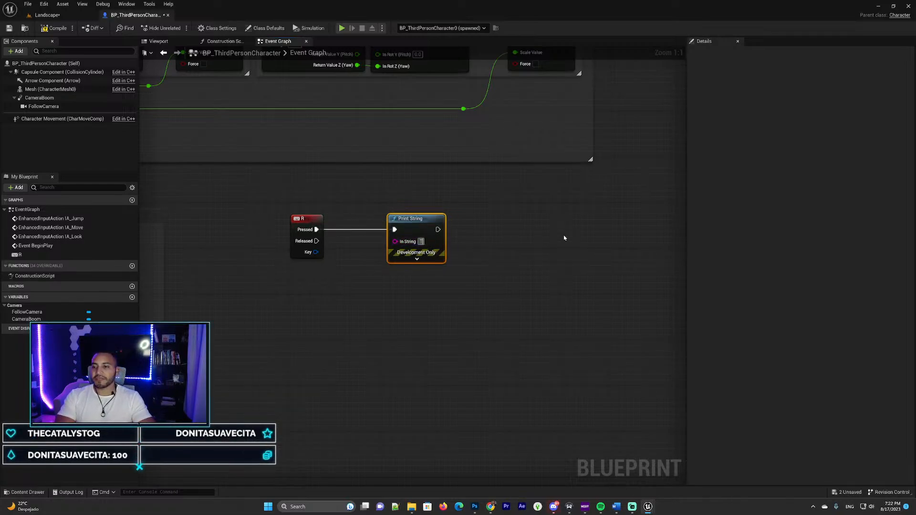
pyautogui.write('esting the Let')
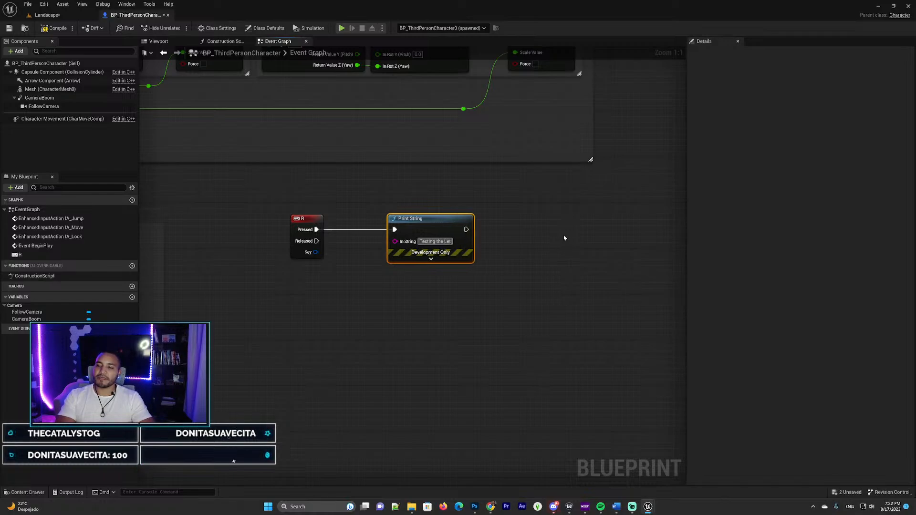
pyautogui.write('ter R functionality')
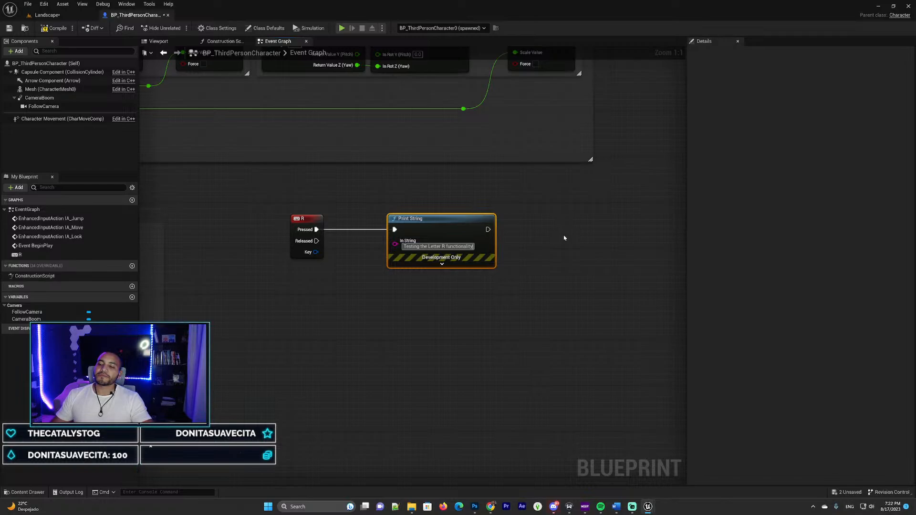
pyautogui.click(564, 236)
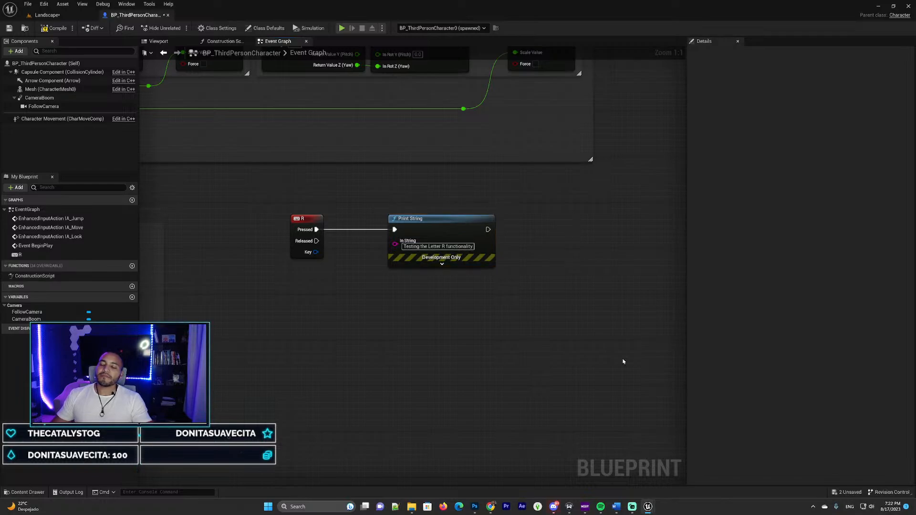
# - Compile and save the character blueprint and start playing the Landscape level with the game view focused
pyautogui.click(54, 27)
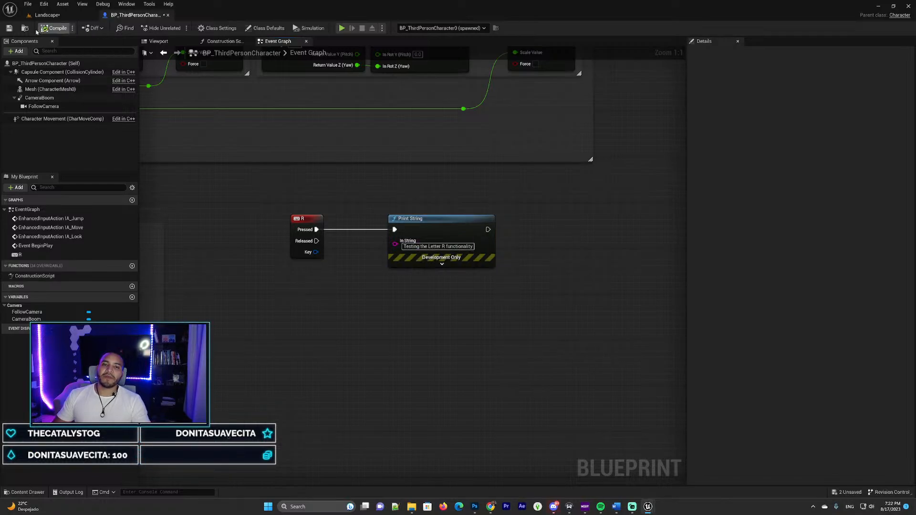
pyautogui.click(67, 17)
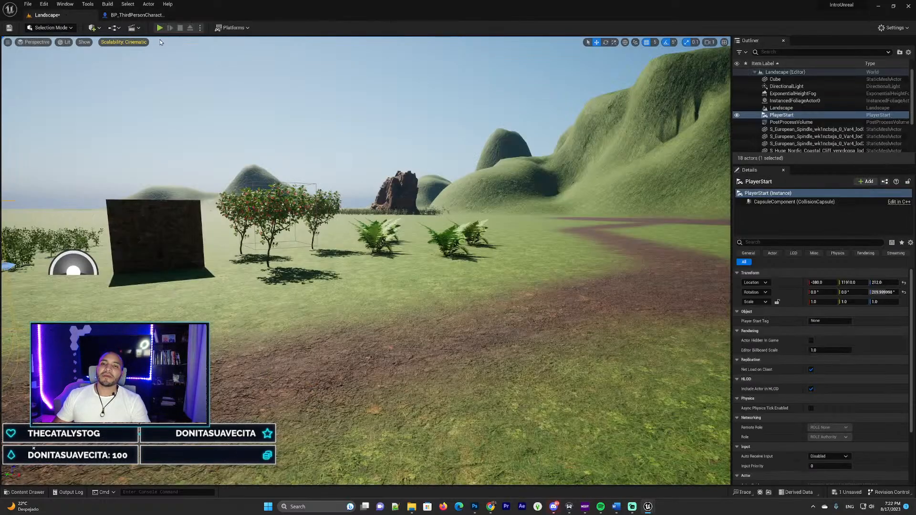
pyautogui.click(160, 28)
pyautogui.click(500, 187)
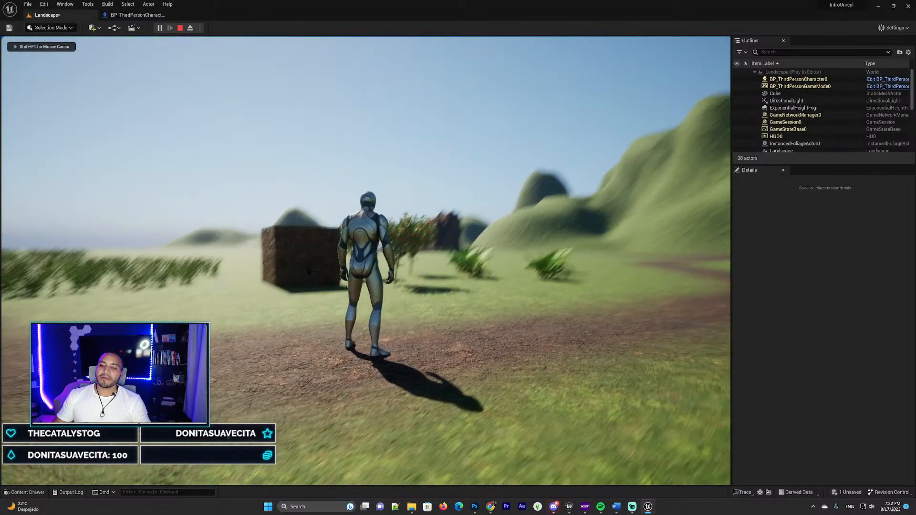
# - Trigger the R key event repeatedly in the running game to test the printed message, and stop the play session
pyautogui.press('r')
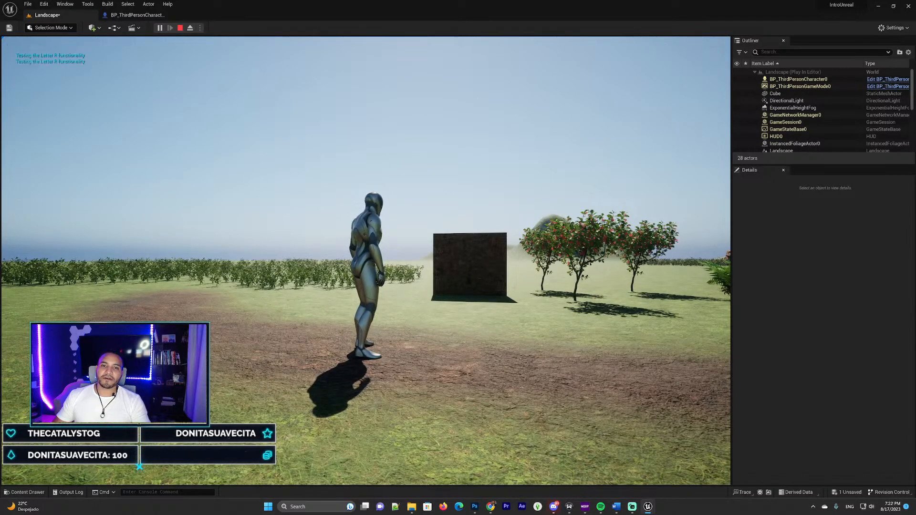
pyautogui.press('r')
pyautogui.press('r')
pyautogui.press('r')
pyautogui.press('r')
pyautogui.press('r')
pyautogui.press('r')
pyautogui.press('r')
pyautogui.press('r')
pyautogui.press('r')
pyautogui.press('r')
pyautogui.press('r')
pyautogui.press('r')
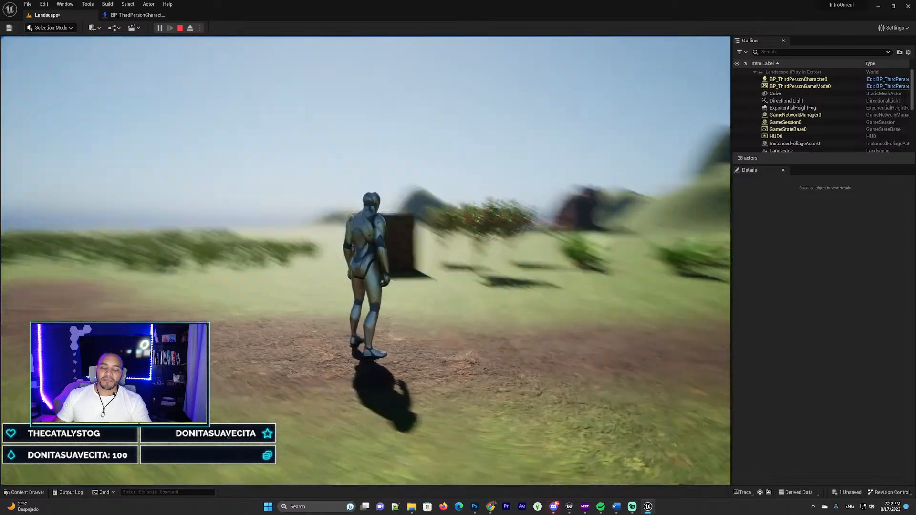
pyautogui.press('Escape')
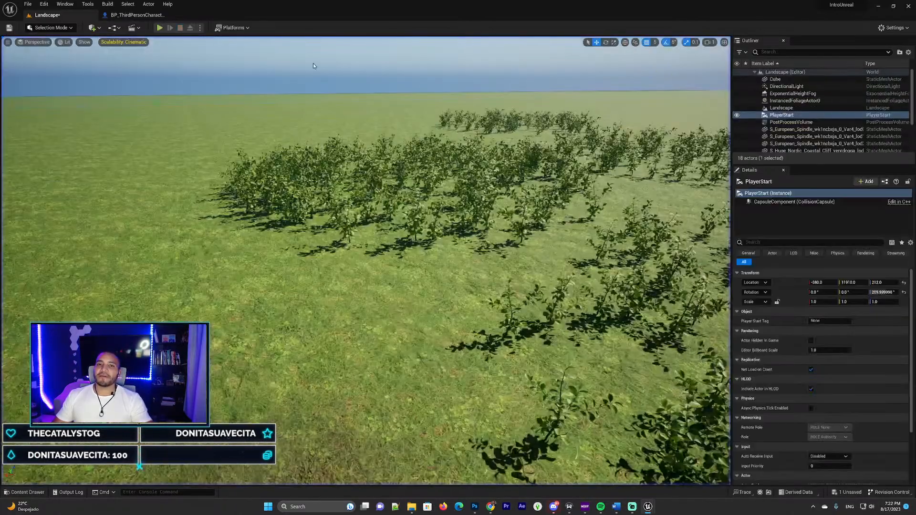
# - Return to the character blueprint's Event Graph and delete the Print String node
pyautogui.click(149, 17)
pyautogui.moveTo(548, 208); pyautogui.dragTo(495, 201, button='right')
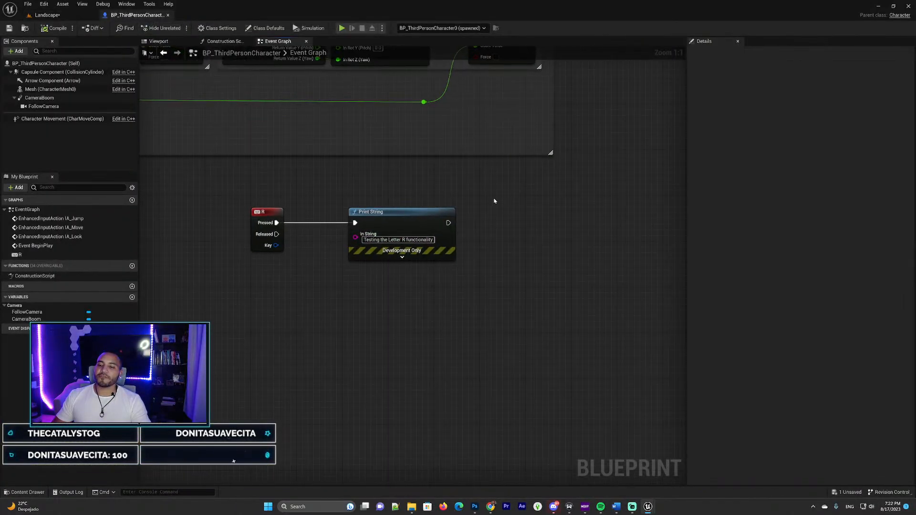
pyautogui.moveTo(381, 208); pyautogui.dragTo(362, 208)
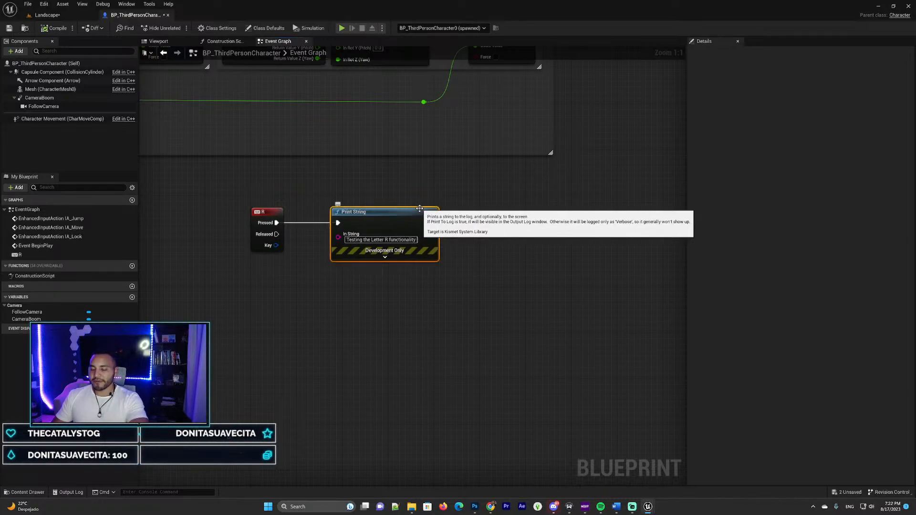
pyautogui.press('Delete')
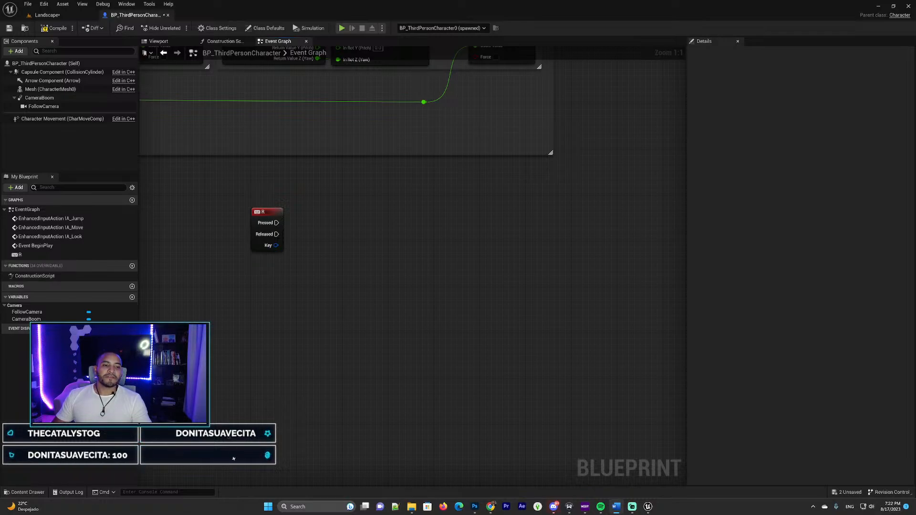
# - Add a Set Collision Enabled (Mesh) node from the R event's Pressed output and align it level with the event
pyautogui.moveTo(277, 222); pyautogui.dragTo(368, 216)
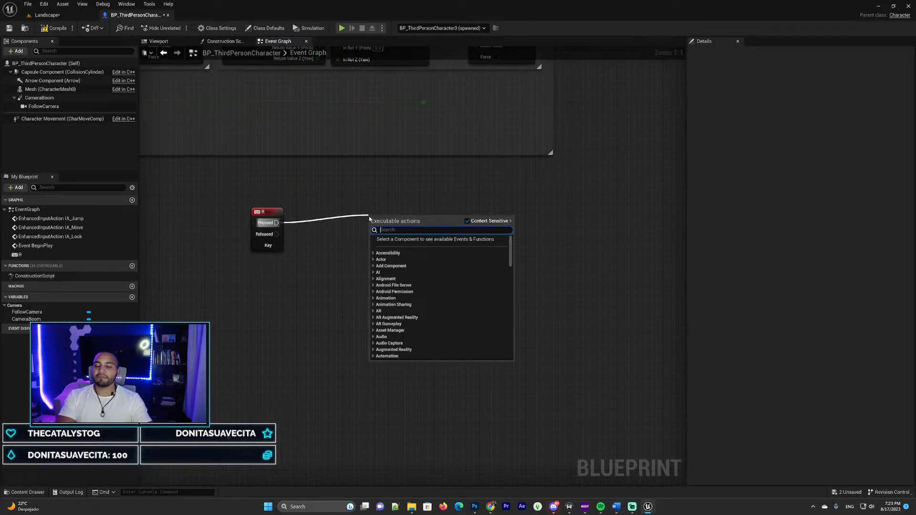
pyautogui.write('set colli')
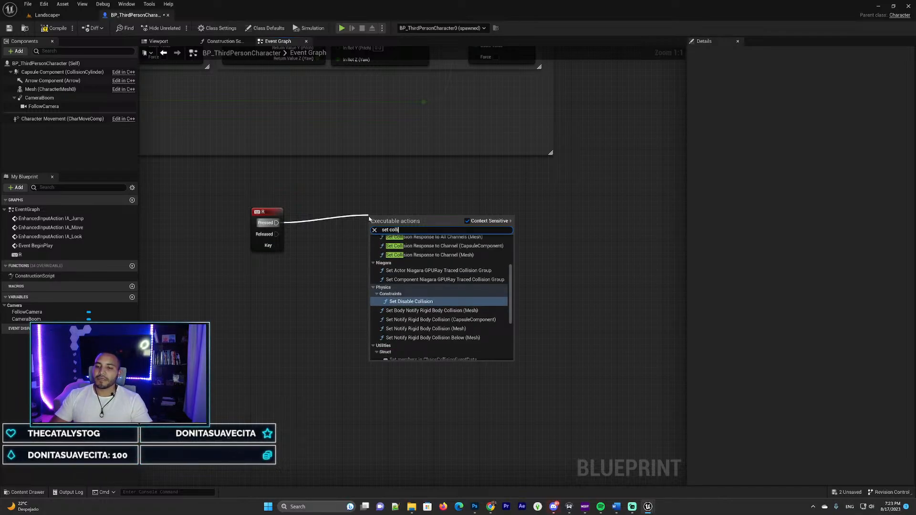
pyautogui.press('BackSpace')
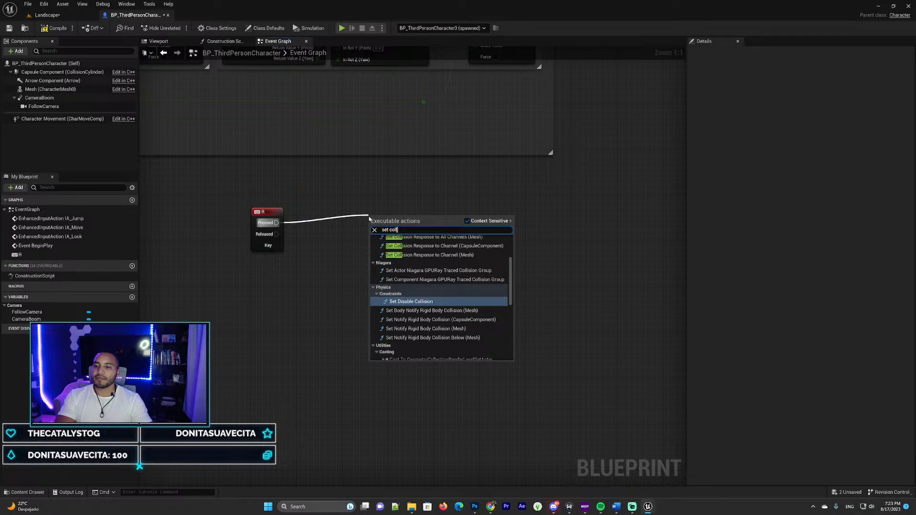
pyautogui.write('ision ena')
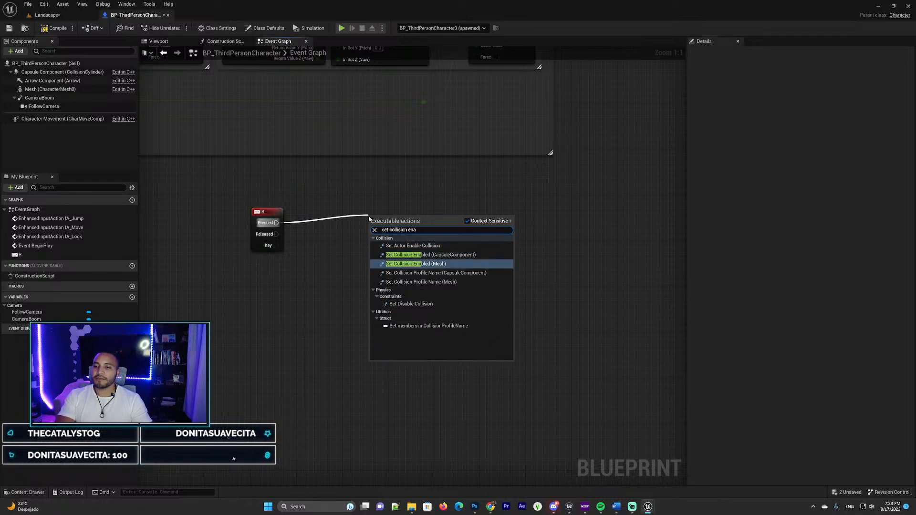
pyautogui.click(449, 265)
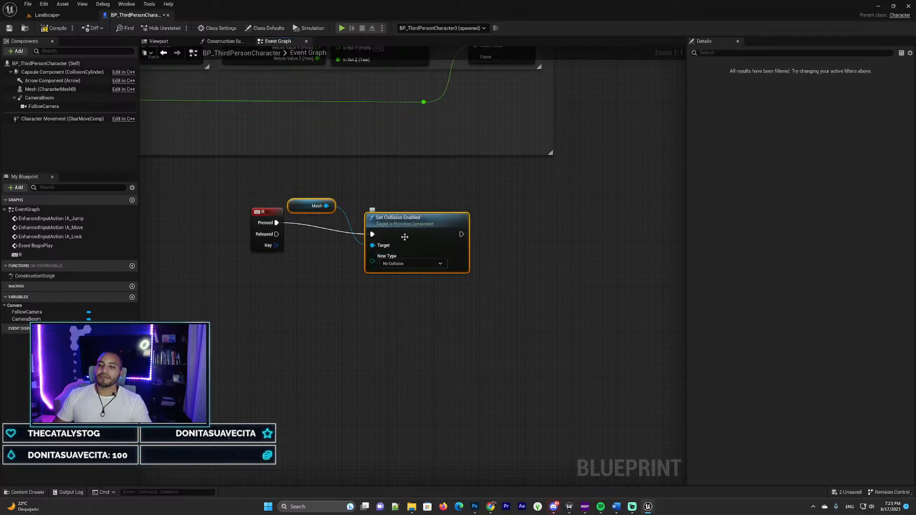
pyautogui.moveTo(408, 225); pyautogui.dragTo(408, 213)
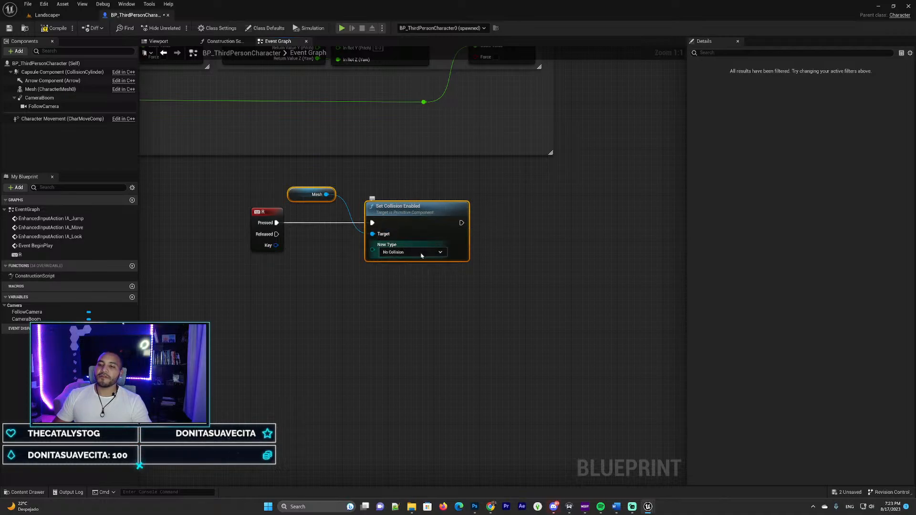
# - Move the Mesh reference node into the empty space below the R event and Set Collision Enabled nodes
pyautogui.click(423, 206)
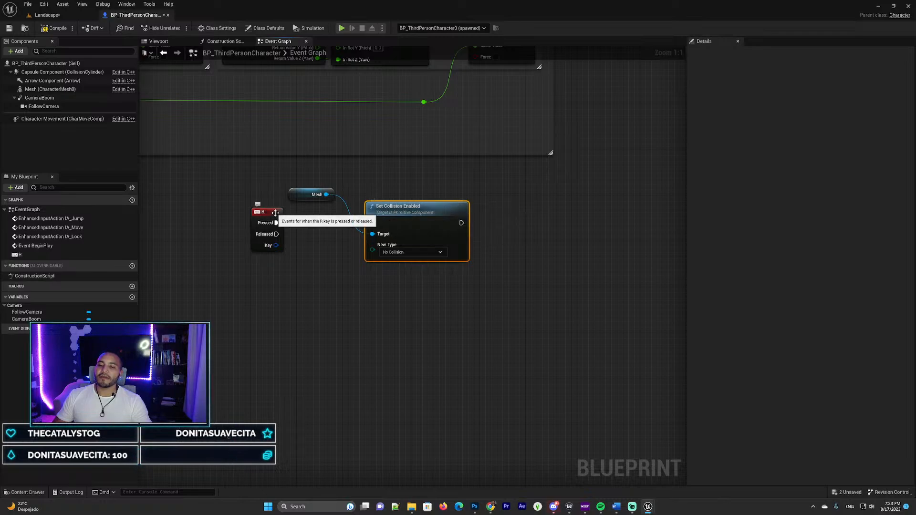
pyautogui.moveTo(276, 223); pyautogui.dragTo(372, 223)
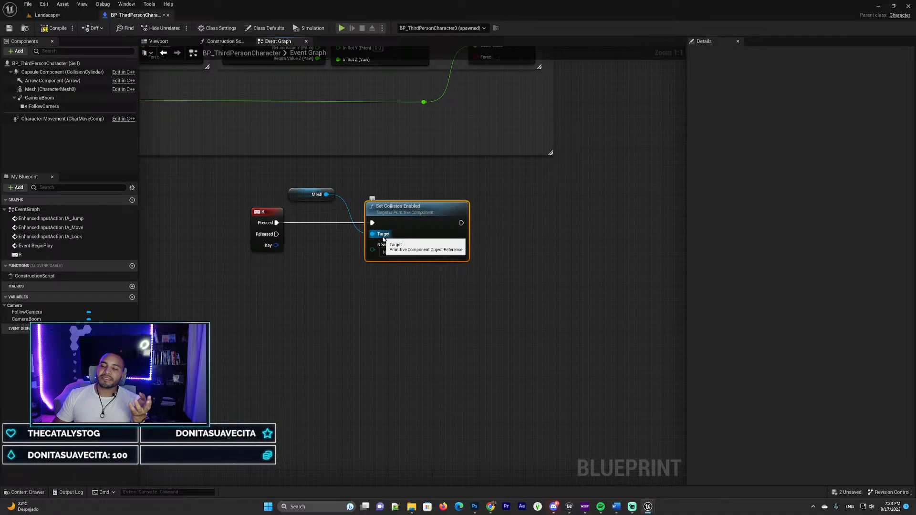
pyautogui.keyDown('ctrl'); pyautogui.moveTo(381, 237); pyautogui.dragTo(361, 230); pyautogui.keyUp('ctrl')
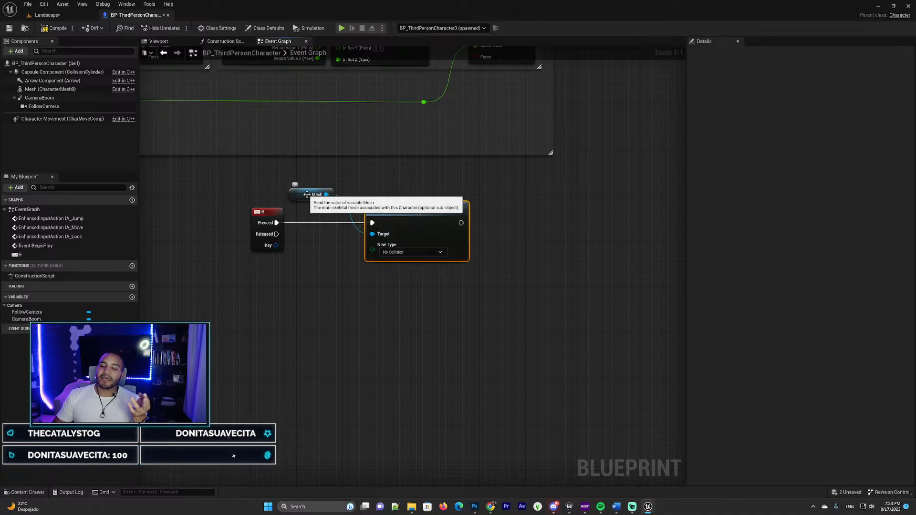
pyautogui.moveTo(307, 195); pyautogui.dragTo(319, 297)
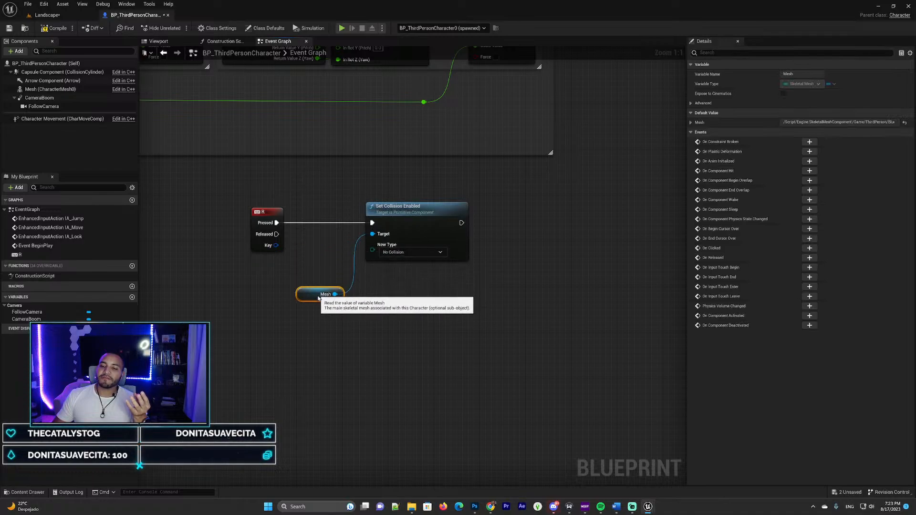
# - Examine the R event, Set Collision Enabled and Mesh nodes, and the character's Mesh component in the viewport
pyautogui.click(319, 273)
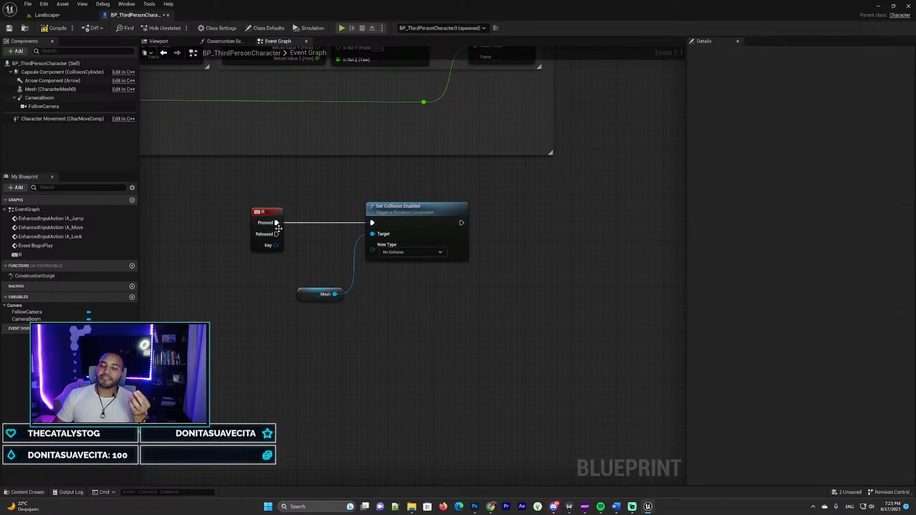
pyautogui.click(273, 212)
pyautogui.click(391, 206)
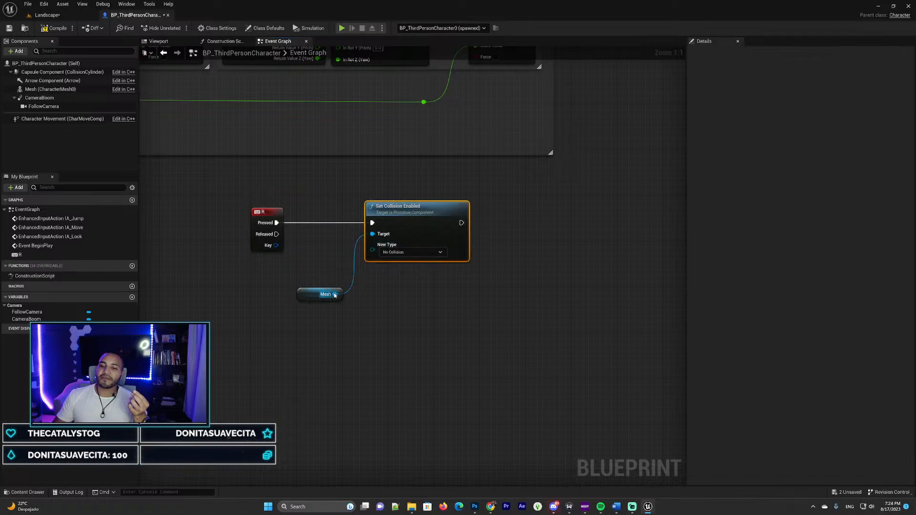
pyautogui.click(308, 290)
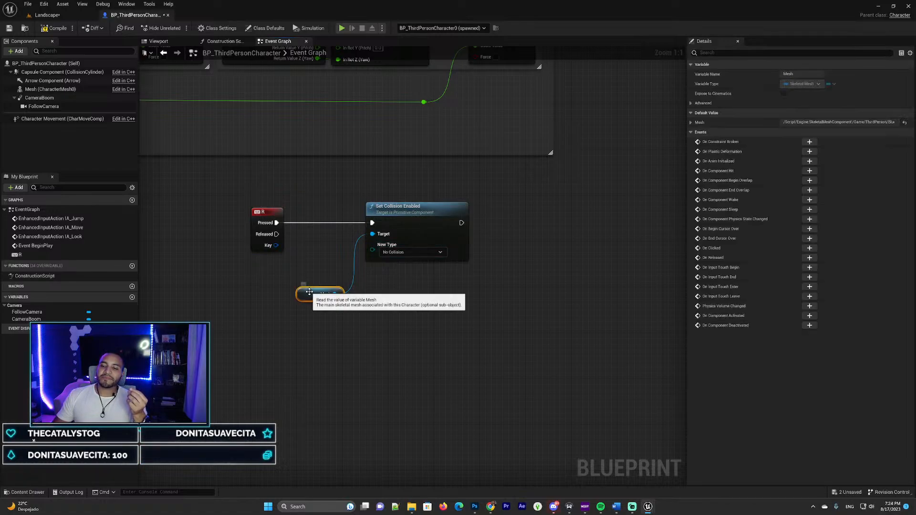
pyautogui.click(48, 89)
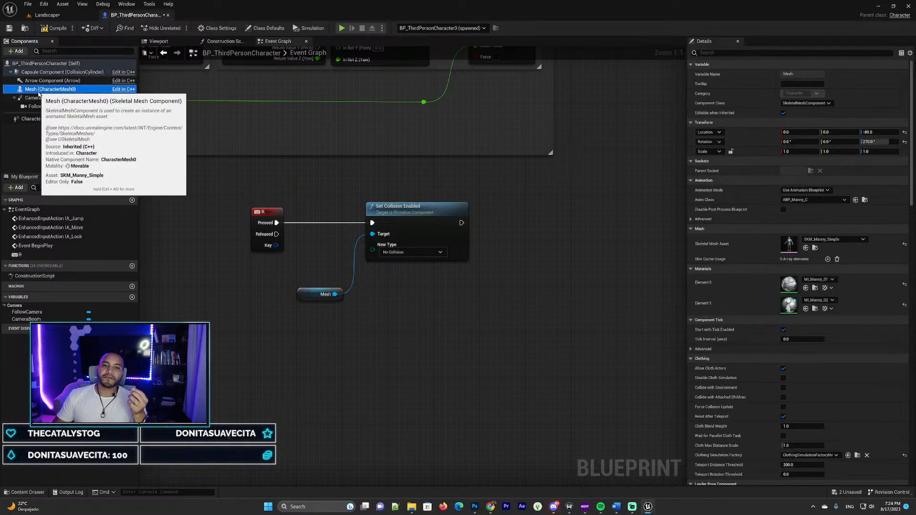
pyautogui.click(158, 41)
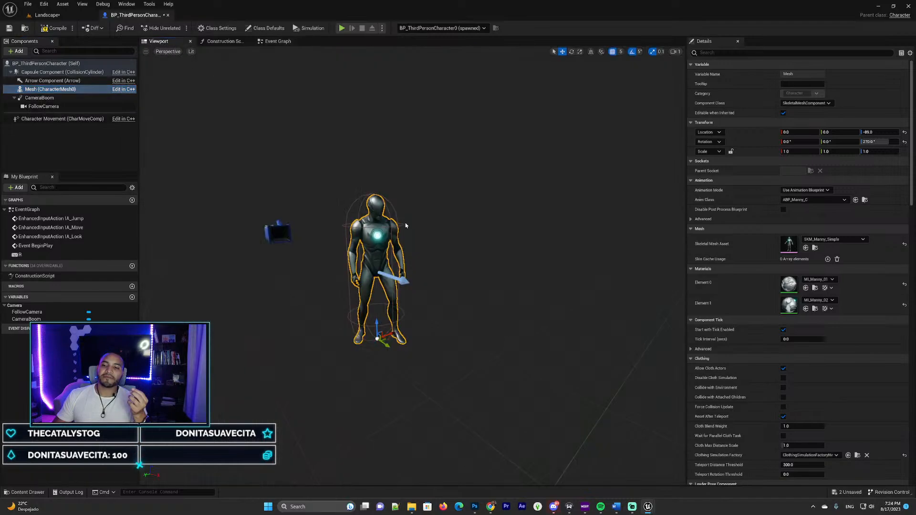
pyautogui.click(288, 42)
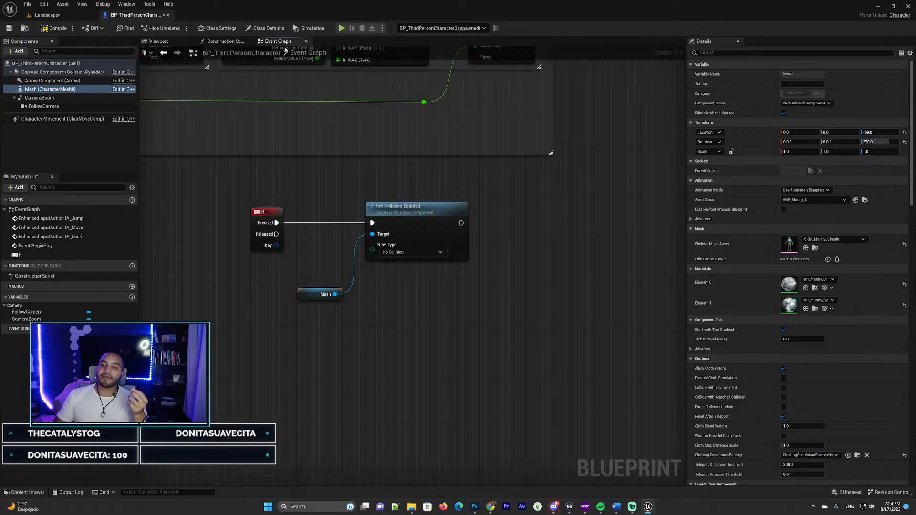
pyautogui.click(316, 294)
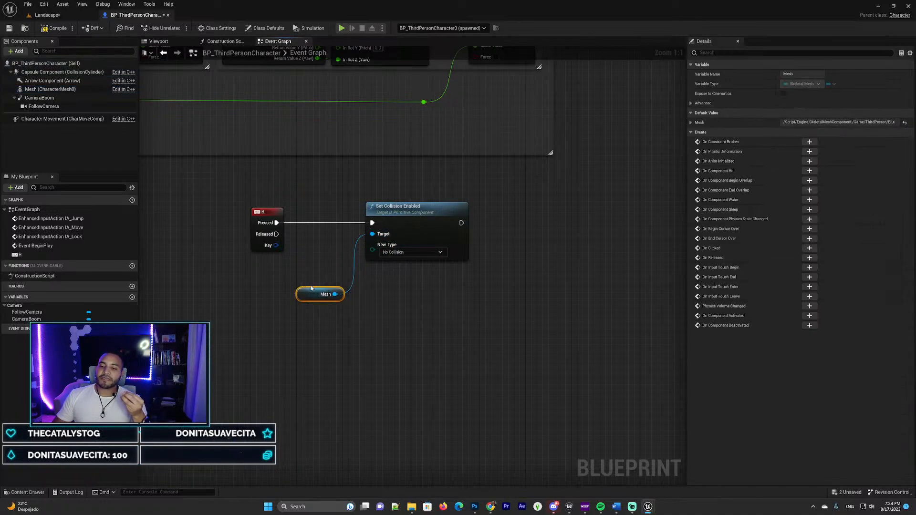
pyautogui.click(281, 290)
pyautogui.click(314, 290)
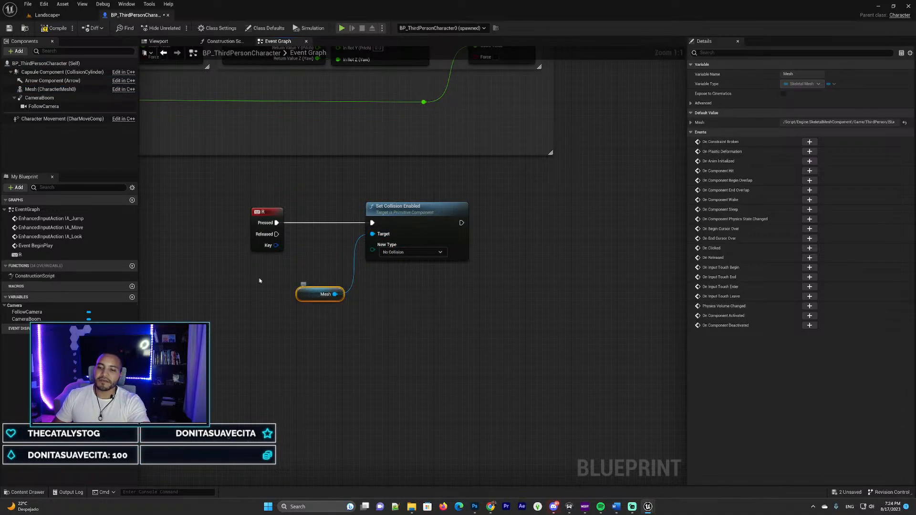
# - Replace the Mesh reference node with a new one from the Mesh component, connected to Set Collision Enabled's Target and placed below the nodes
pyautogui.click(47, 90)
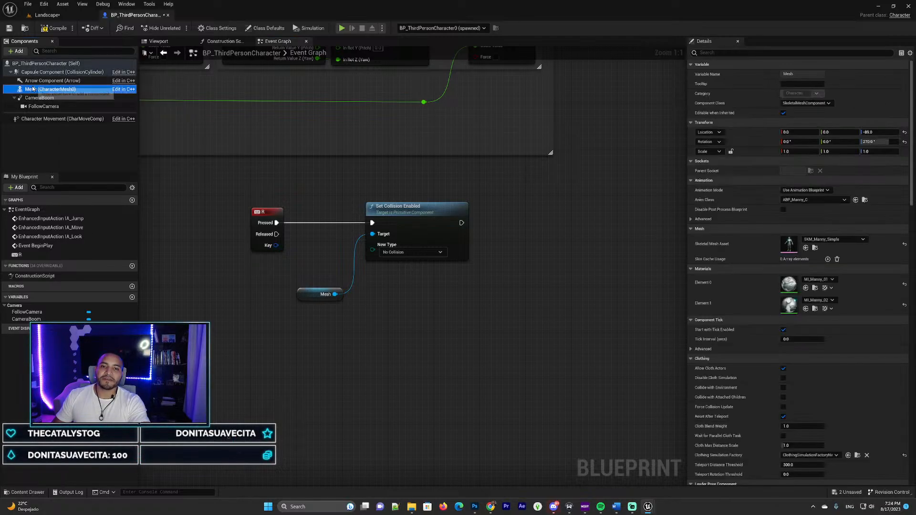
pyautogui.moveTo(47, 90); pyautogui.dragTo(374, 235)
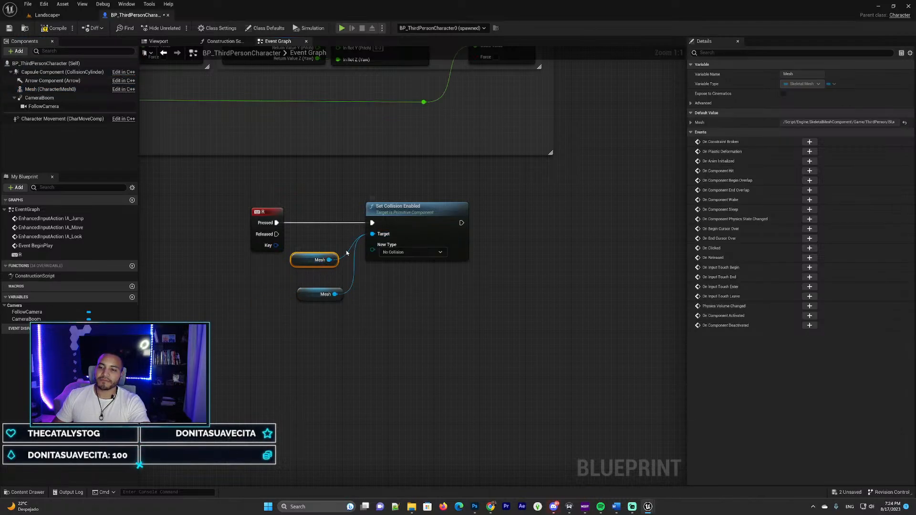
pyautogui.moveTo(303, 260); pyautogui.dragTo(303, 276)
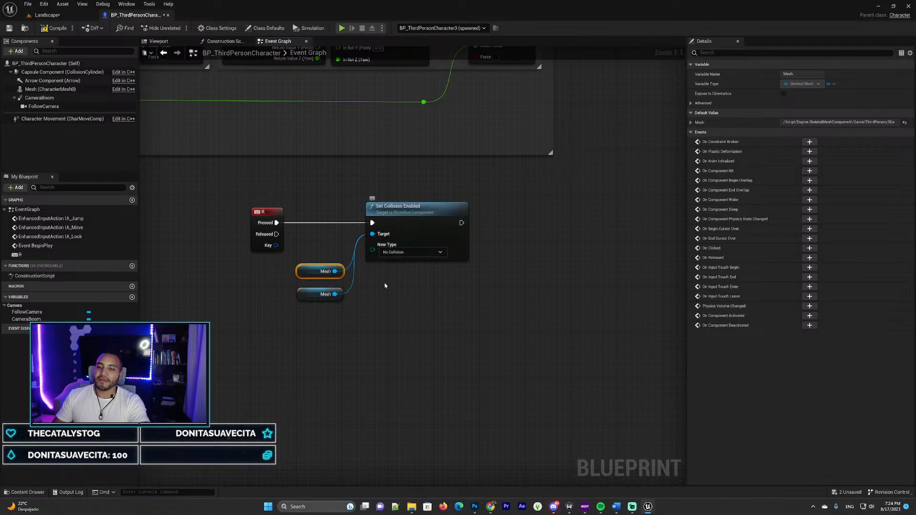
pyautogui.click(313, 295)
pyautogui.press('Delete')
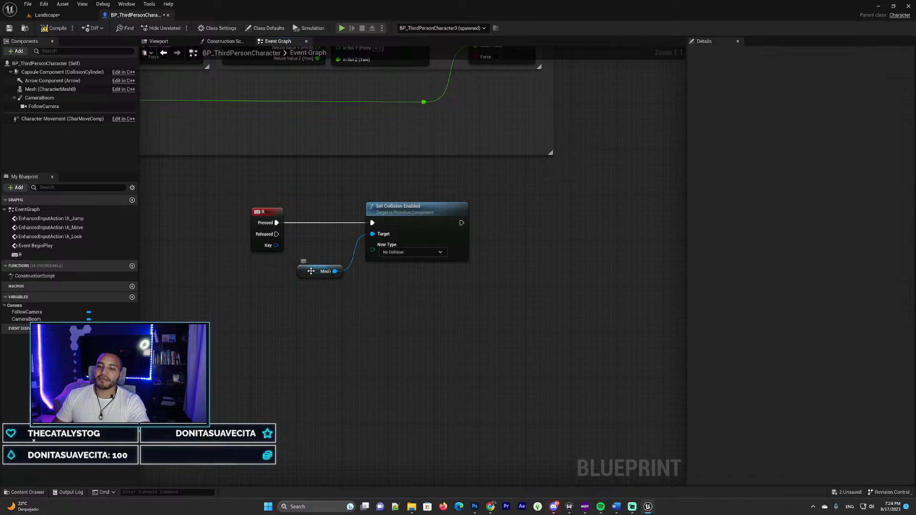
pyautogui.moveTo(311, 272); pyautogui.dragTo(311, 283)
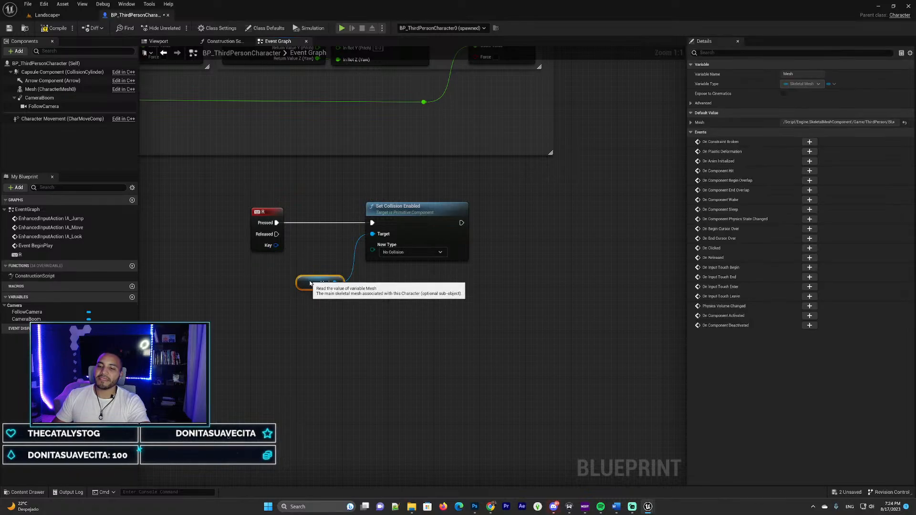
# - Set the Set Collision Enabled node's New Type to Collision Enabled (Query and Physics)
pyautogui.click(408, 208)
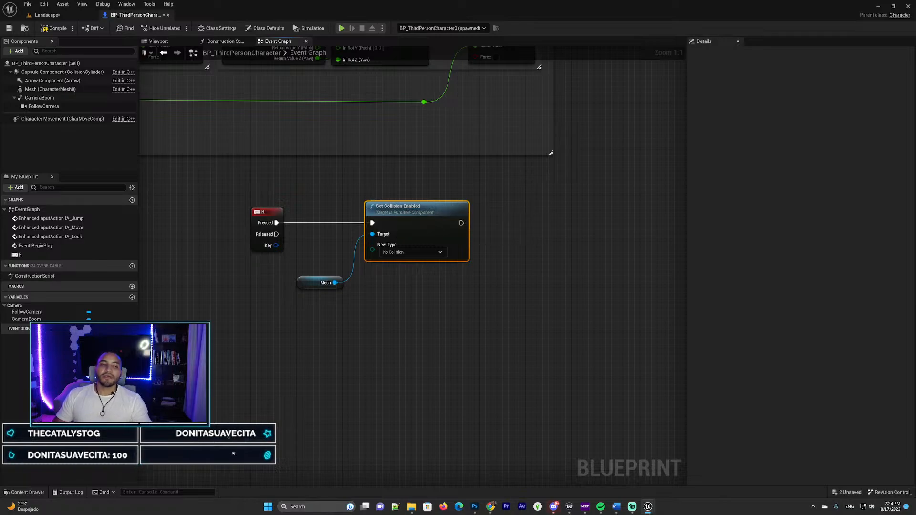
pyautogui.click(408, 254)
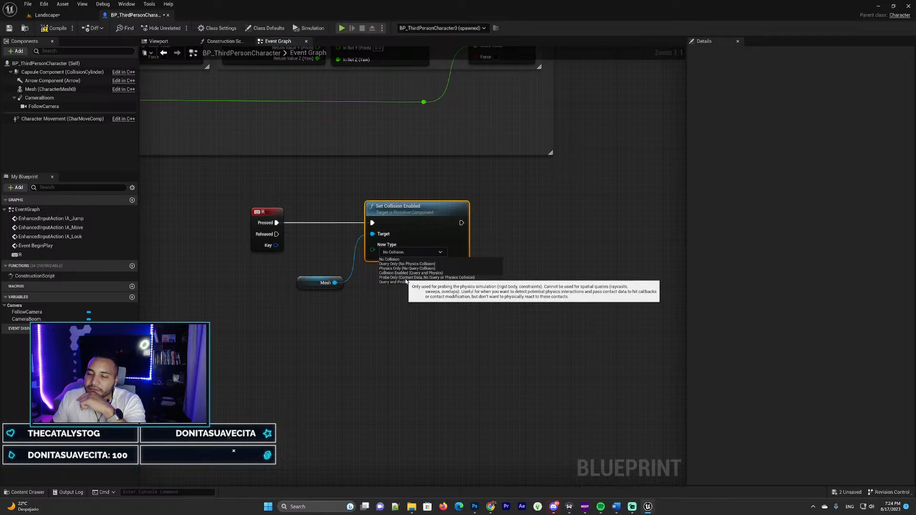
pyautogui.click(431, 273)
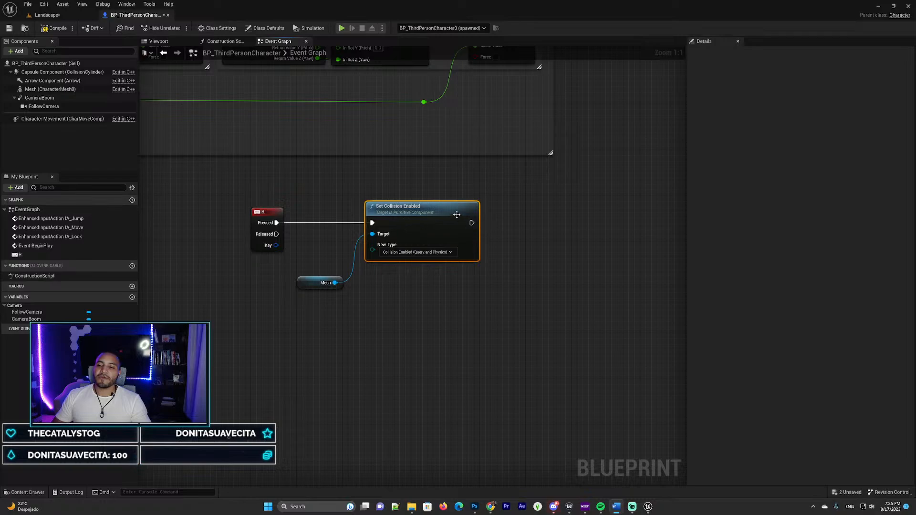
pyautogui.moveTo(568, 212); pyautogui.dragTo(519, 204, button='right')
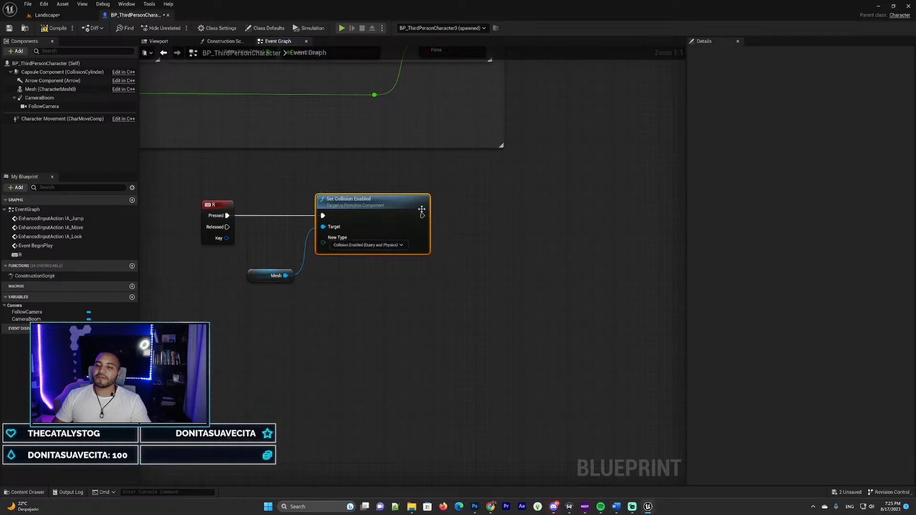
pyautogui.moveTo(422, 216); pyautogui.dragTo(515, 206)
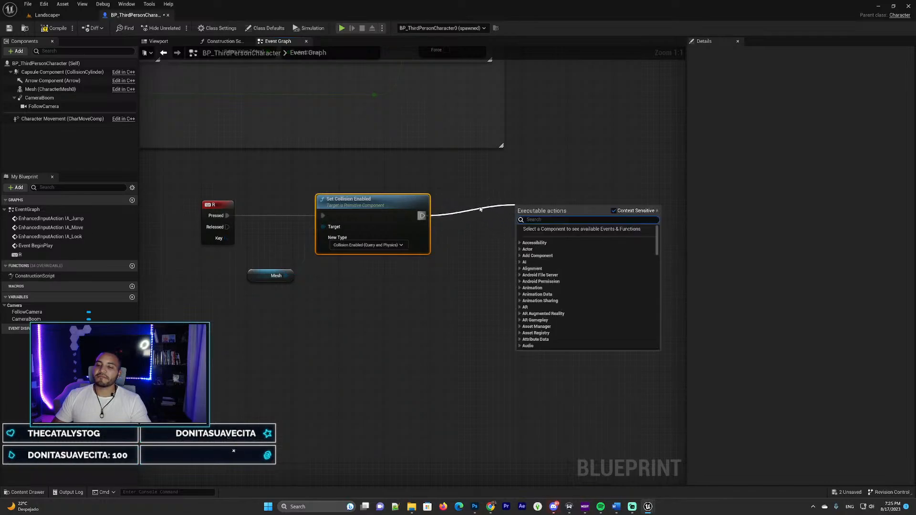
pyautogui.click(477, 192)
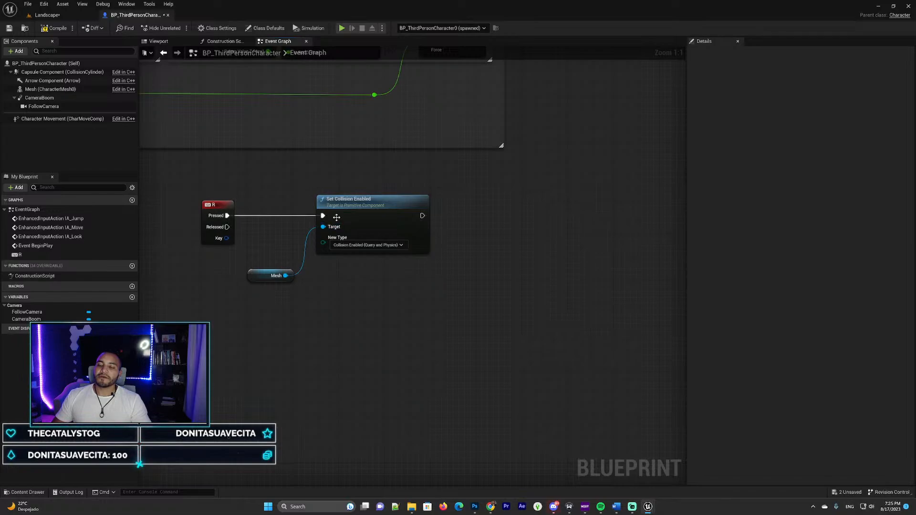
pyautogui.moveTo(335, 177); pyautogui.dragTo(357, 173, button='right')
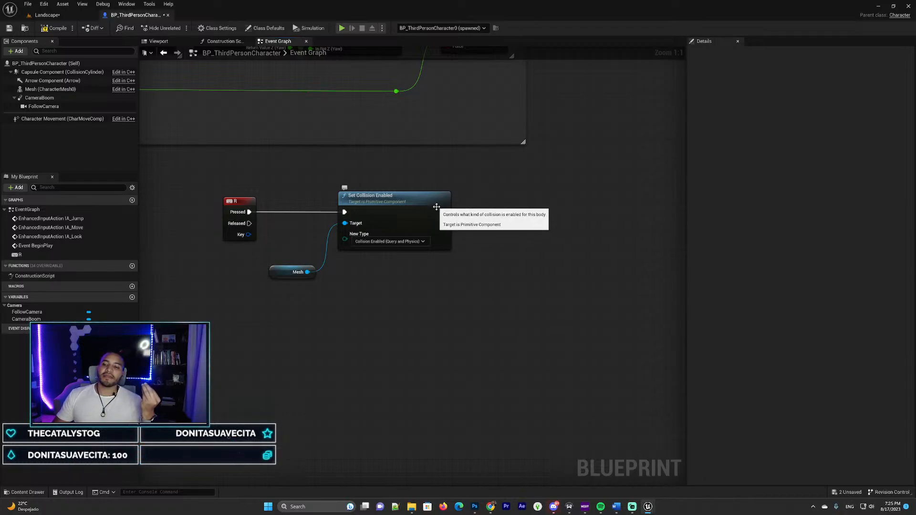
pyautogui.moveTo(454, 220); pyautogui.dragTo(466, 215, button='right')
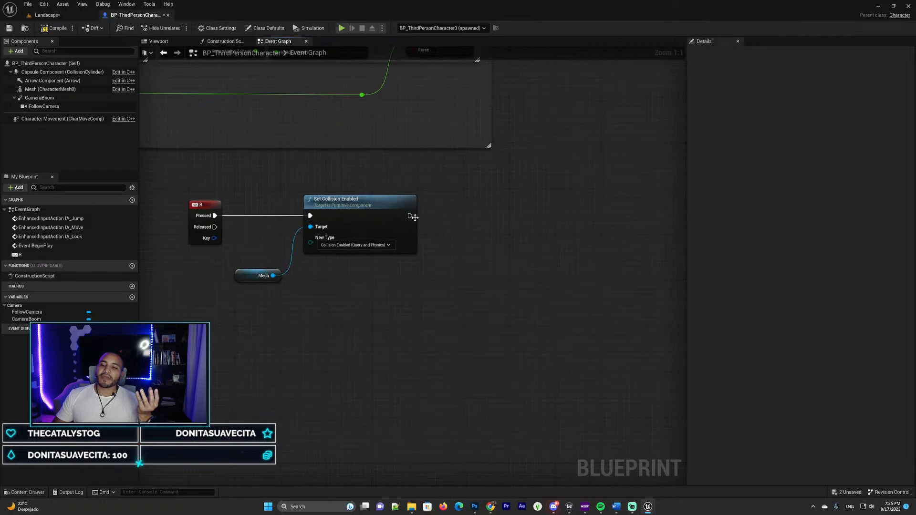
pyautogui.moveTo(410, 216); pyautogui.dragTo(498, 217)
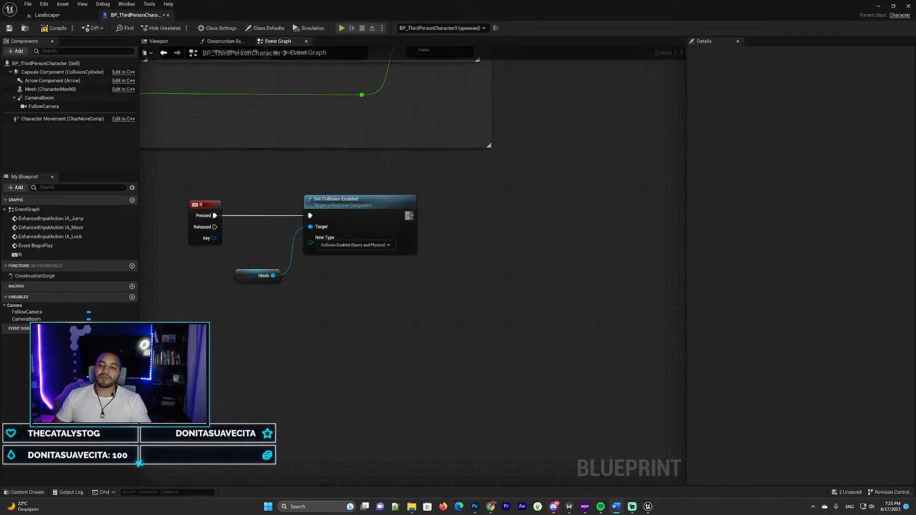
# - Add a Set Simulate Physics (Mesh) node from Set Collision Enabled's execution output and align the two nodes
pyautogui.moveTo(410, 216); pyautogui.dragTo(463, 216)
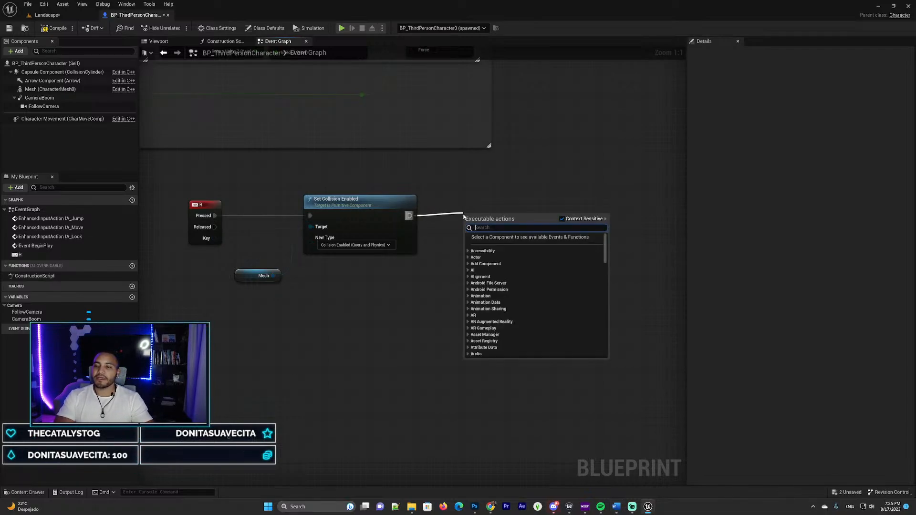
pyautogui.write('set')
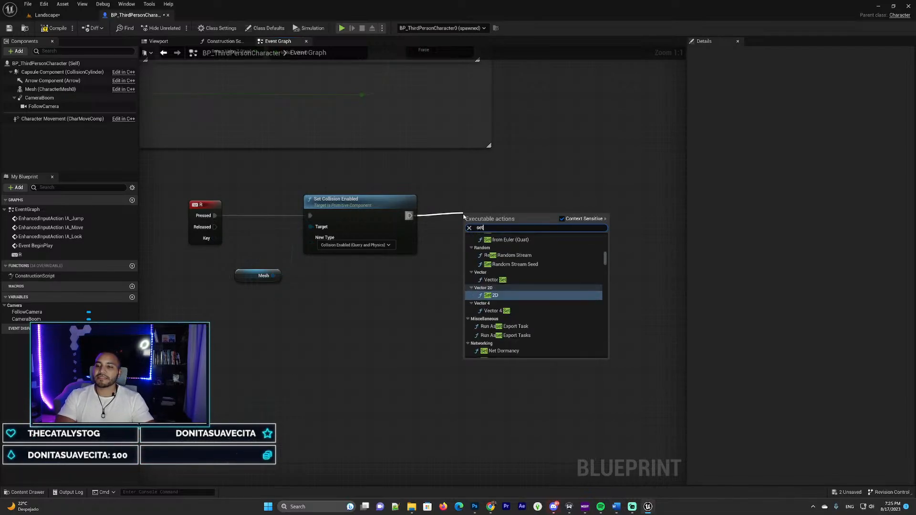
pyautogui.write(' simu')
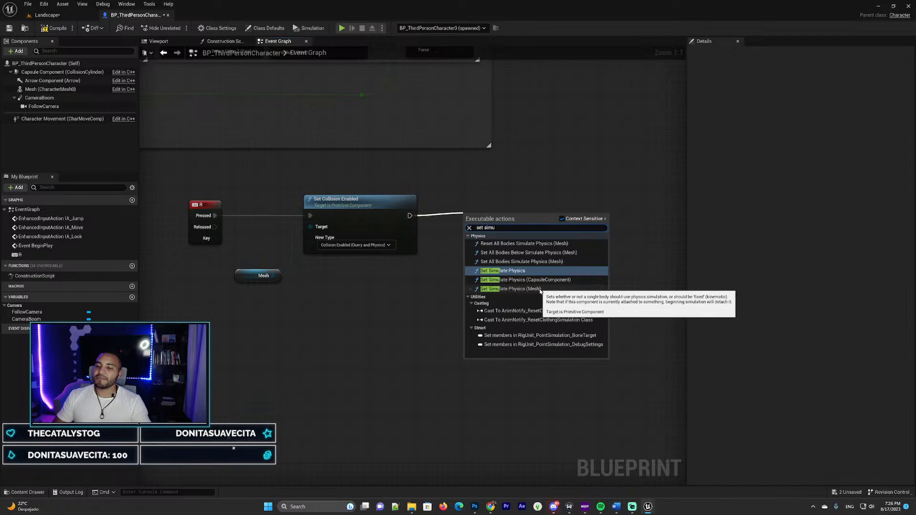
pyautogui.click(511, 289)
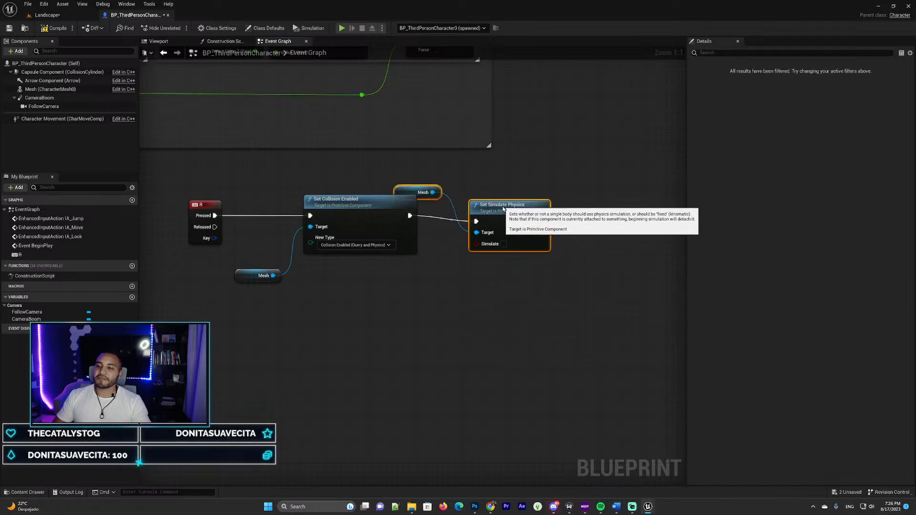
pyautogui.moveTo(504, 208); pyautogui.dragTo(515, 211)
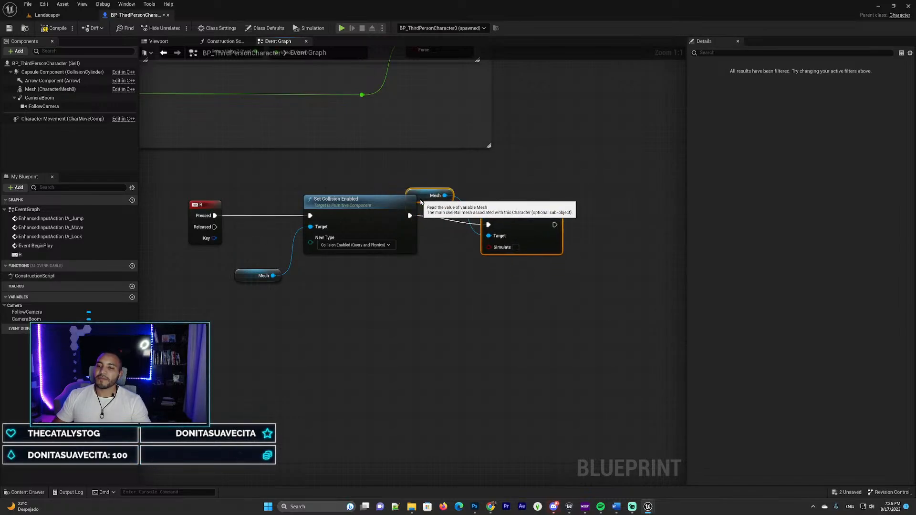
pyautogui.moveTo(421, 202); pyautogui.dragTo(409, 191)
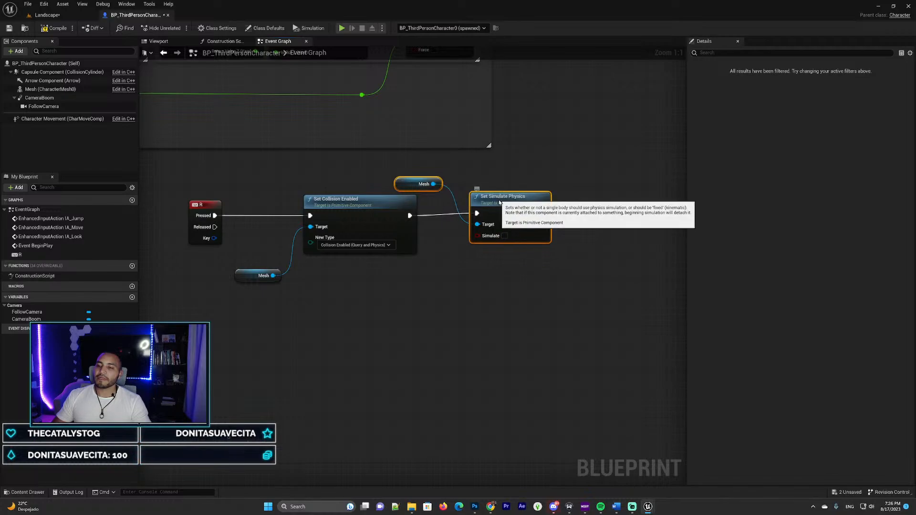
# - Move the new Mesh reference below Set Simulate Physics and enable that node's Simulate option
pyautogui.click(403, 184)
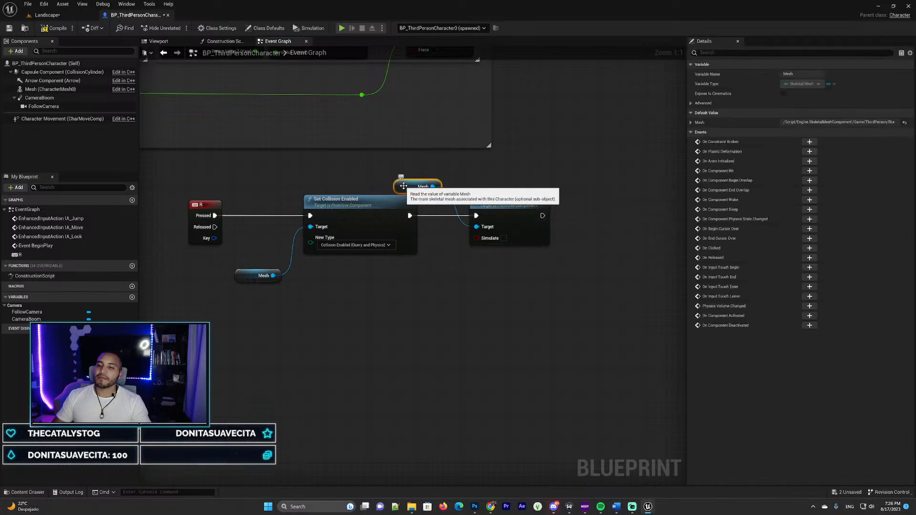
pyautogui.moveTo(403, 186); pyautogui.dragTo(428, 277)
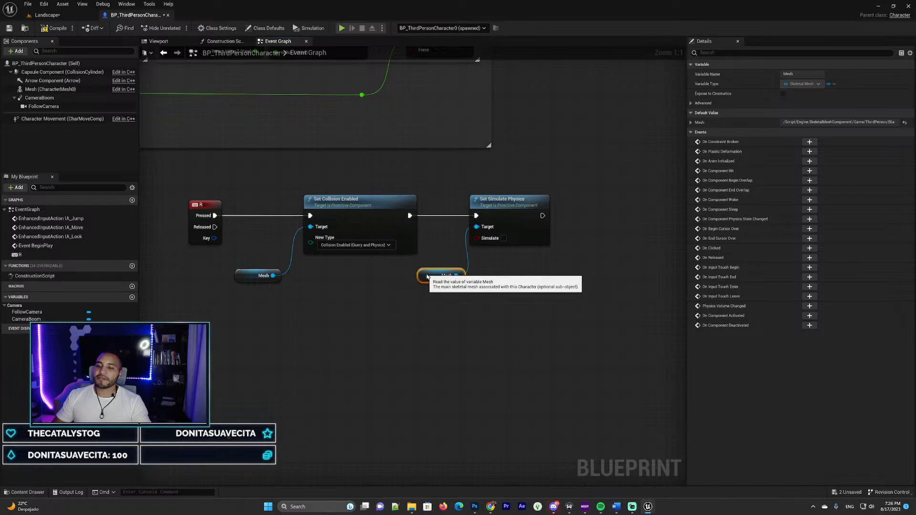
pyautogui.moveTo(560, 283); pyautogui.dragTo(534, 279, button='right')
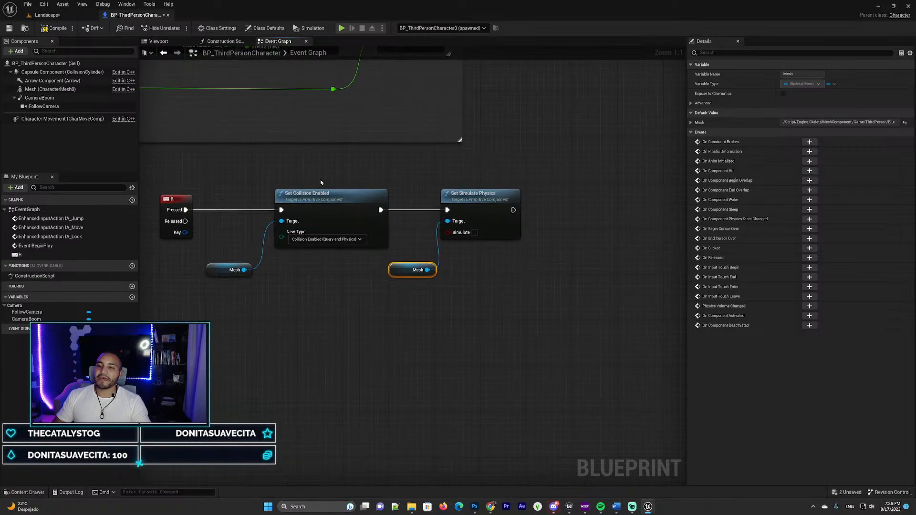
pyautogui.click(475, 233)
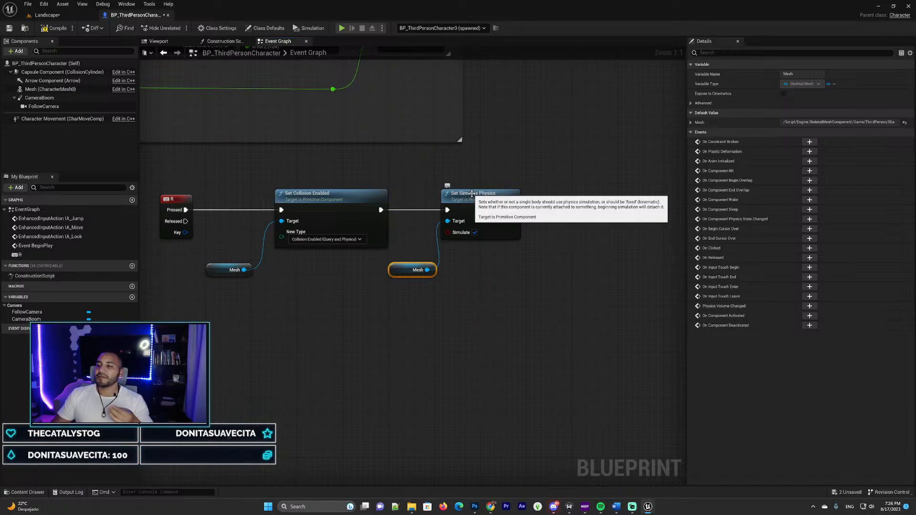
# - Add a Set Physics Blend Weight (Mesh) node from Set Simulate Physics's execution output and align it with the chain
pyautogui.moveTo(557, 170); pyautogui.dragTo(392, 178, button='right')
pyautogui.scroll(-1, 426, 181)
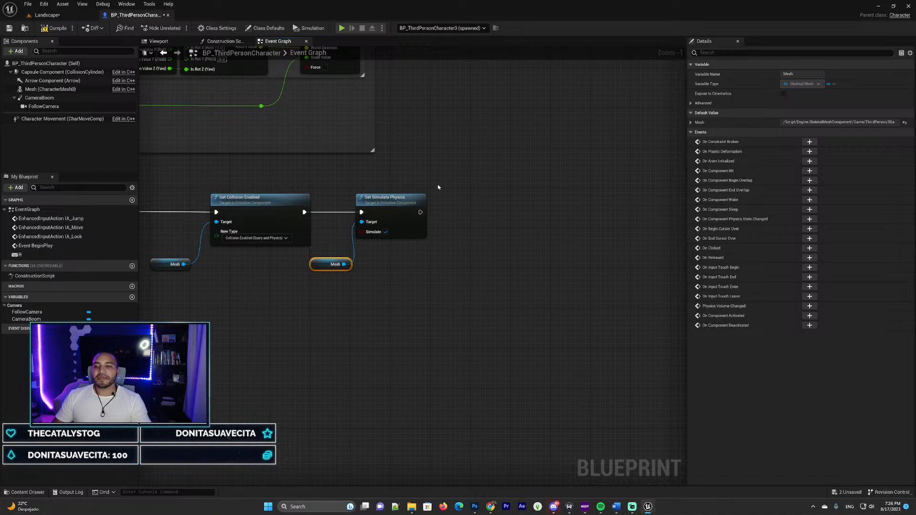
pyautogui.moveTo(419, 212); pyautogui.dragTo(479, 208)
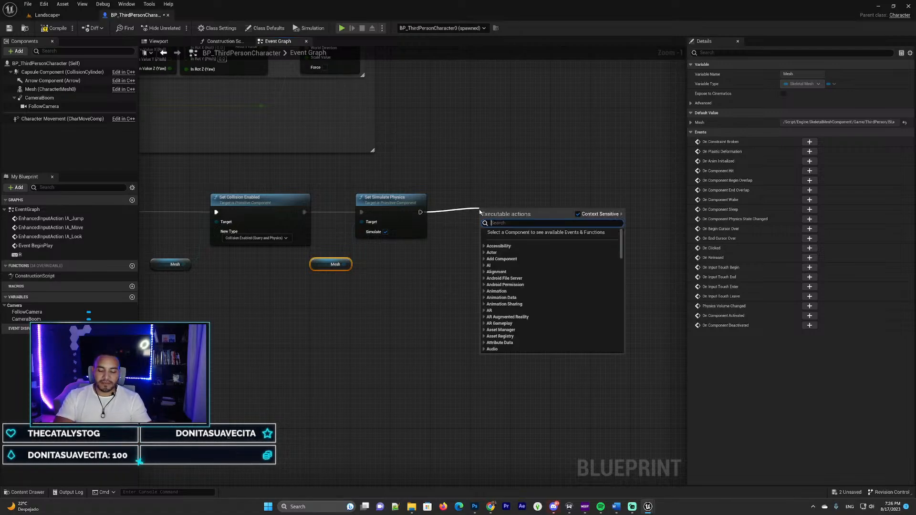
pyautogui.write('set physc')
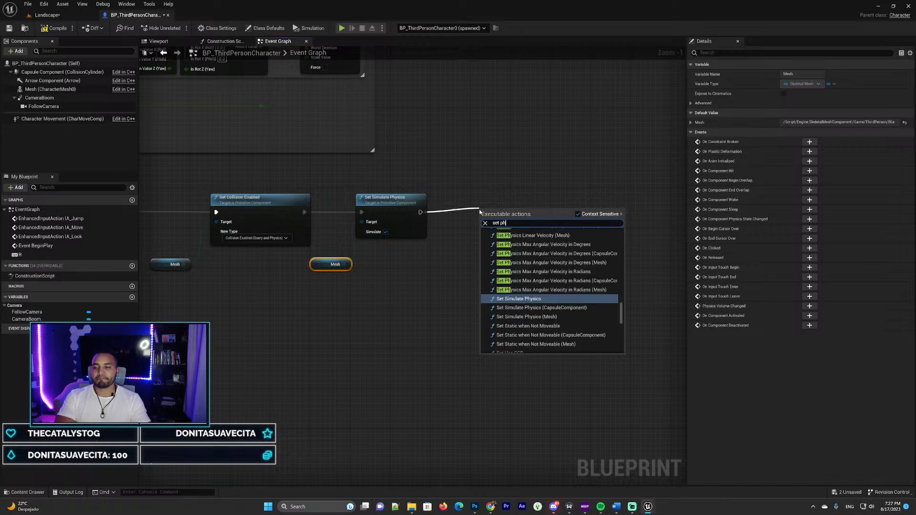
pyautogui.press('BackSpace')
pyautogui.press('BackSpace')
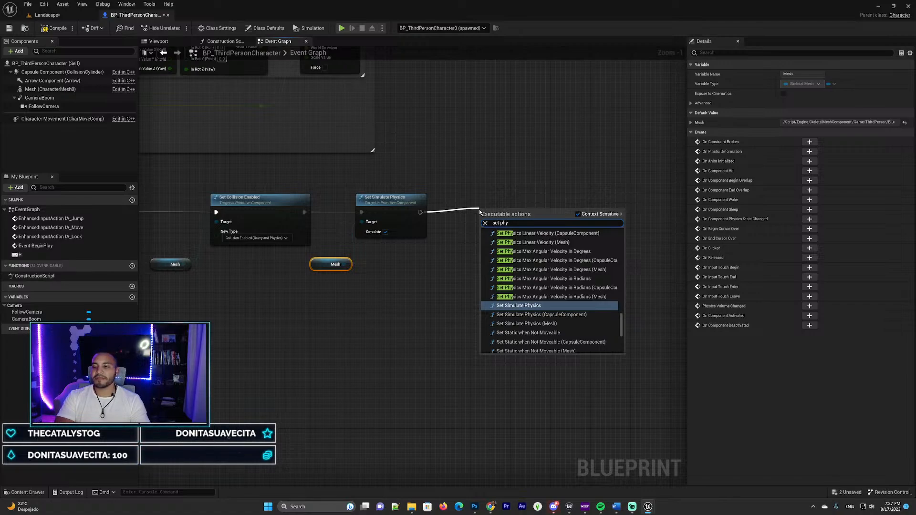
pyautogui.write('sics')
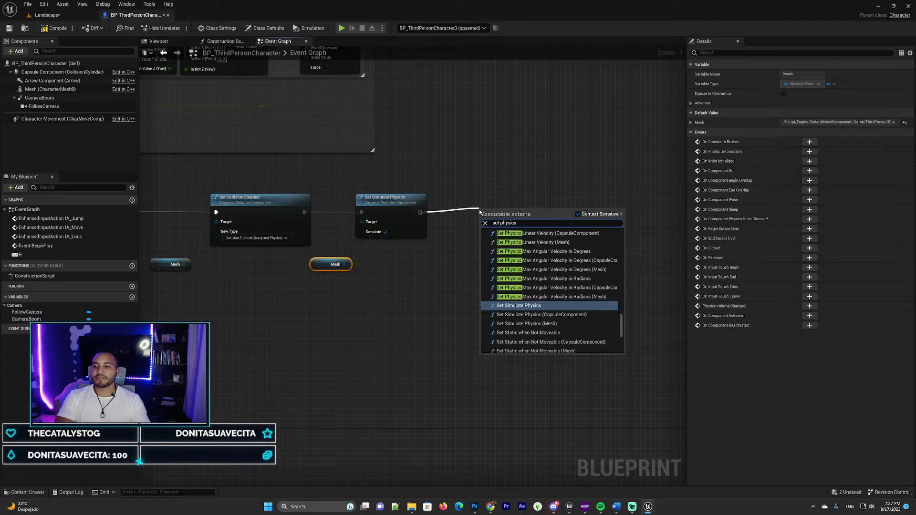
pyautogui.write(' ble')
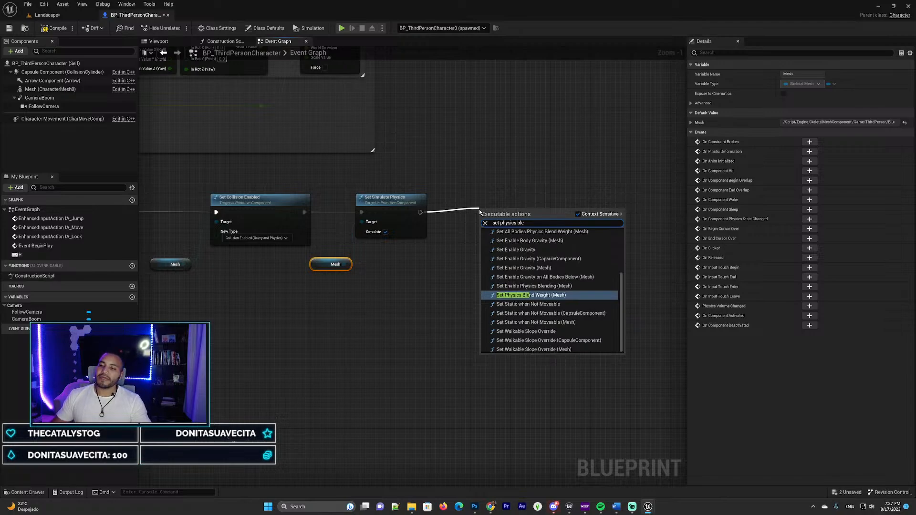
pyautogui.click(534, 295)
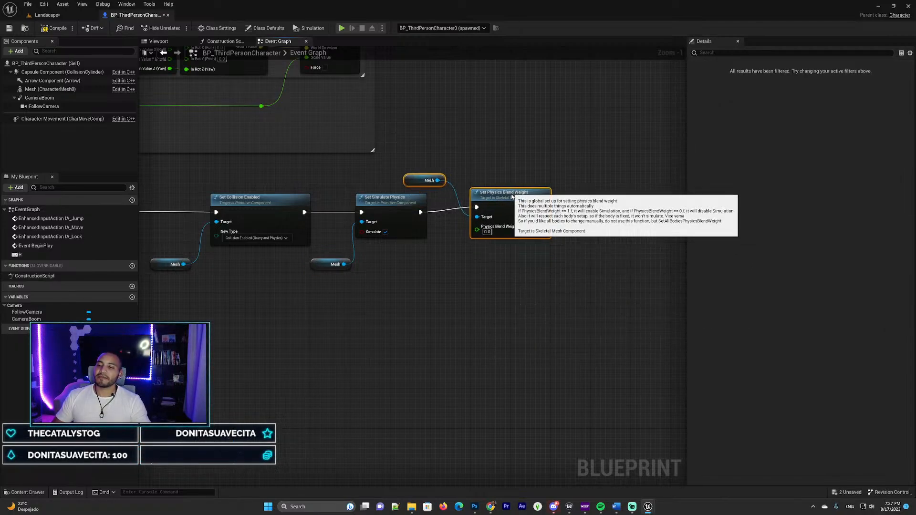
pyautogui.moveTo(513, 195); pyautogui.dragTo(516, 200)
pyautogui.click(470, 189)
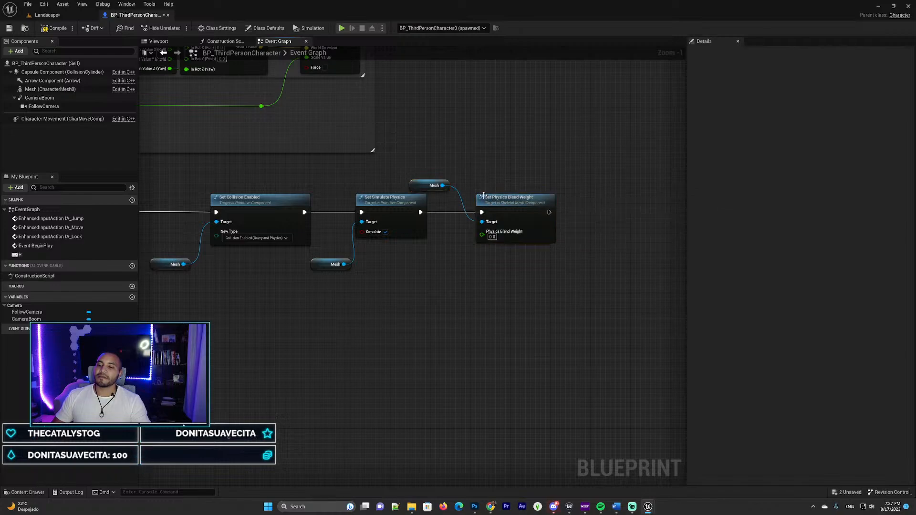
# - Move the new Mesh reference below Set Physics Blend Weight, level with the other Mesh references
pyautogui.moveTo(423, 186); pyautogui.dragTo(451, 259)
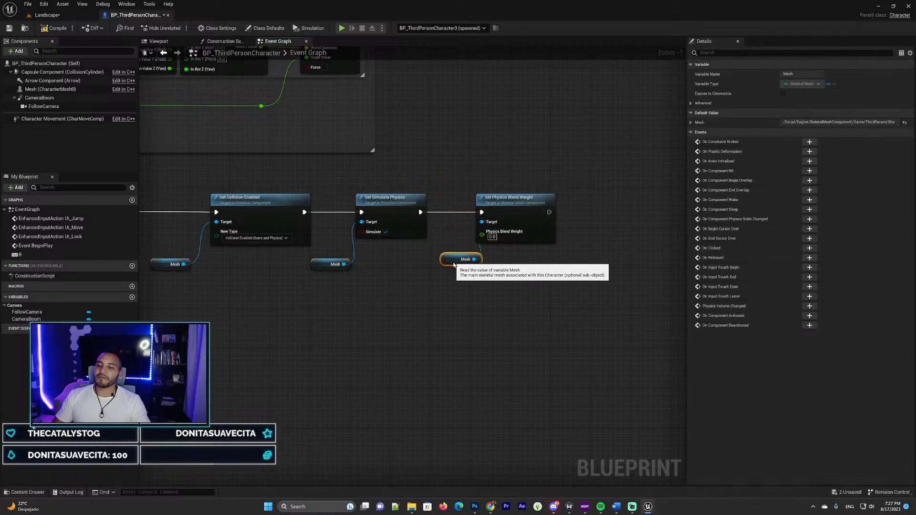
pyautogui.click(517, 241)
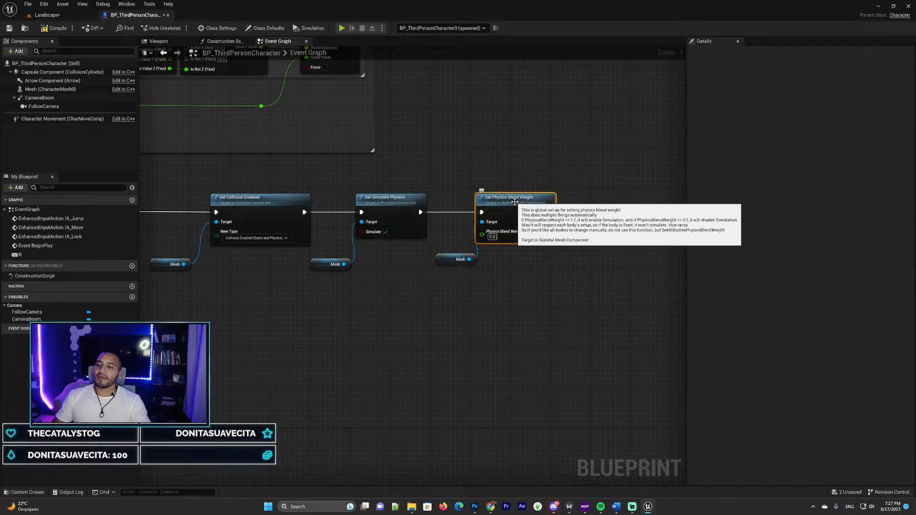
pyautogui.moveTo(514, 198)
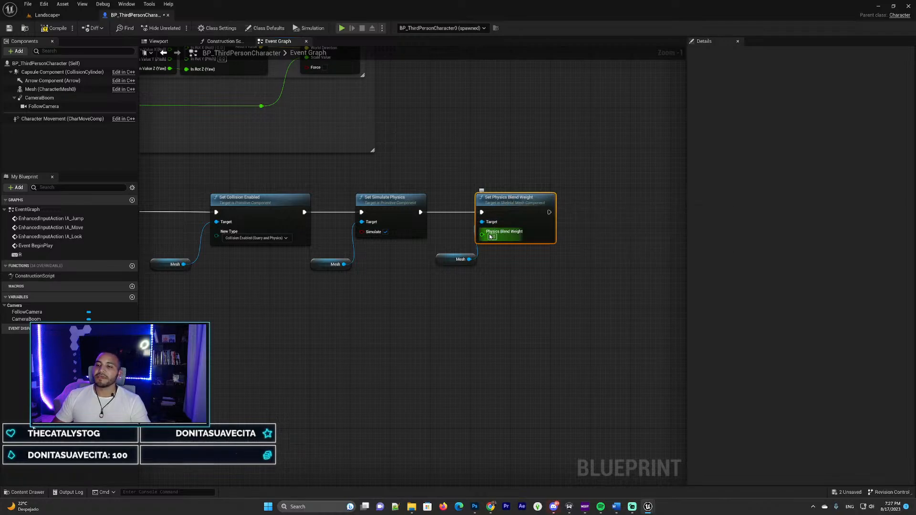
pyautogui.moveTo(459, 255); pyautogui.dragTo(447, 260)
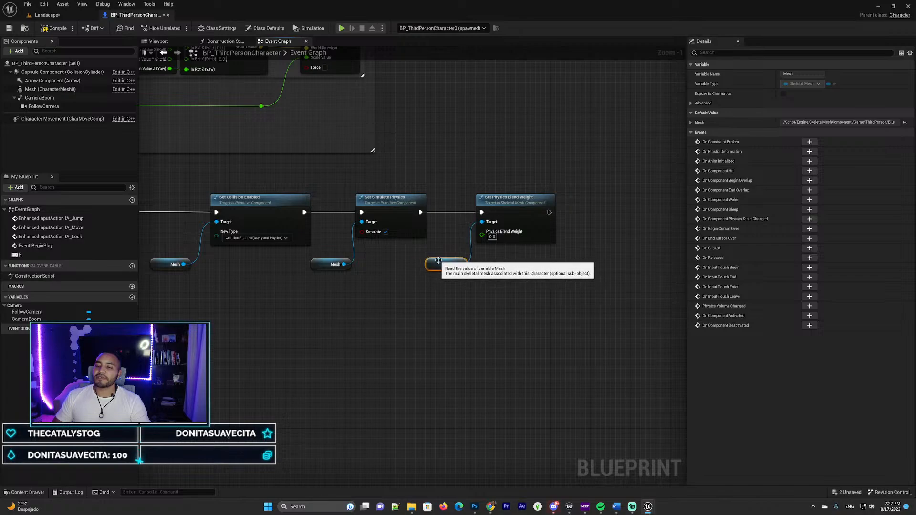
# - Set the Physics Blend Weight to 1.0 and save the character blueprint
pyautogui.click(491, 237)
pyautogui.write('1')
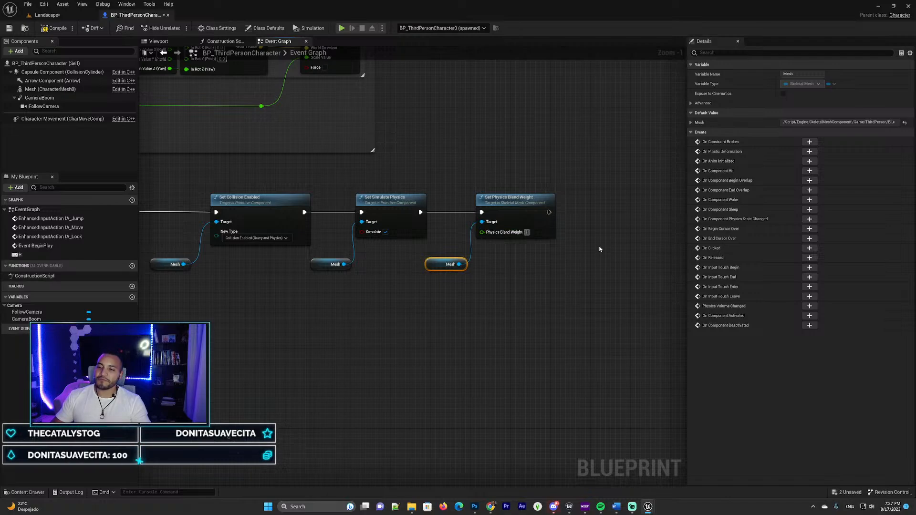
pyautogui.click(600, 249)
pyautogui.click(522, 210)
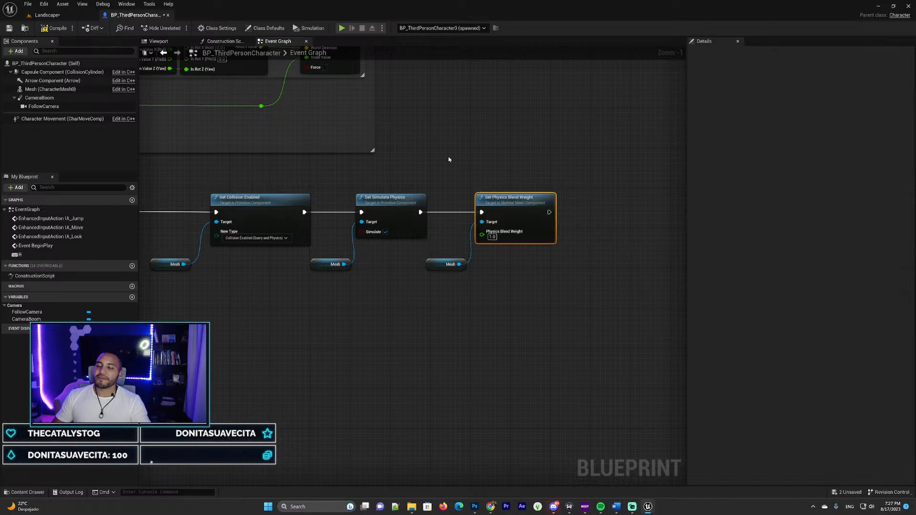
pyautogui.moveTo(449, 159); pyautogui.dragTo(516, 188, button='right')
pyautogui.hotkey('ctrl', 's')
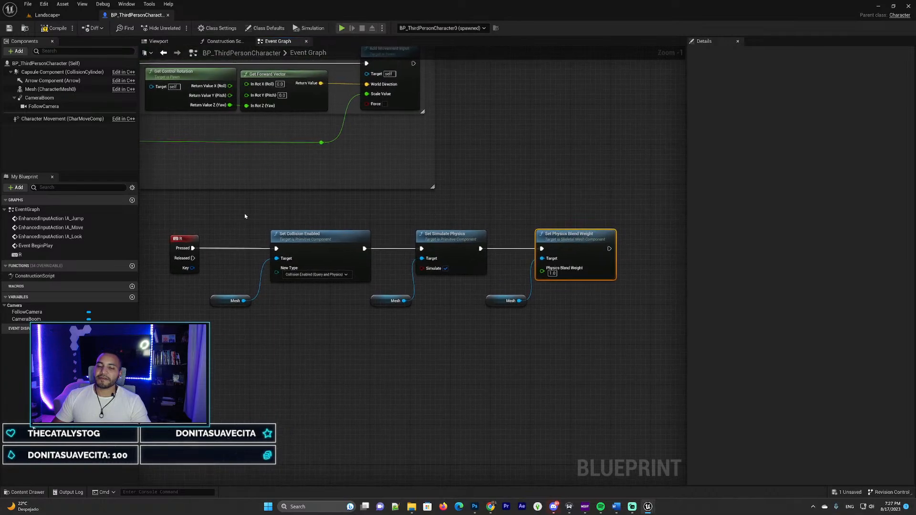
pyautogui.moveTo(240, 198); pyautogui.dragTo(658, 328)
pyautogui.click(538, 313)
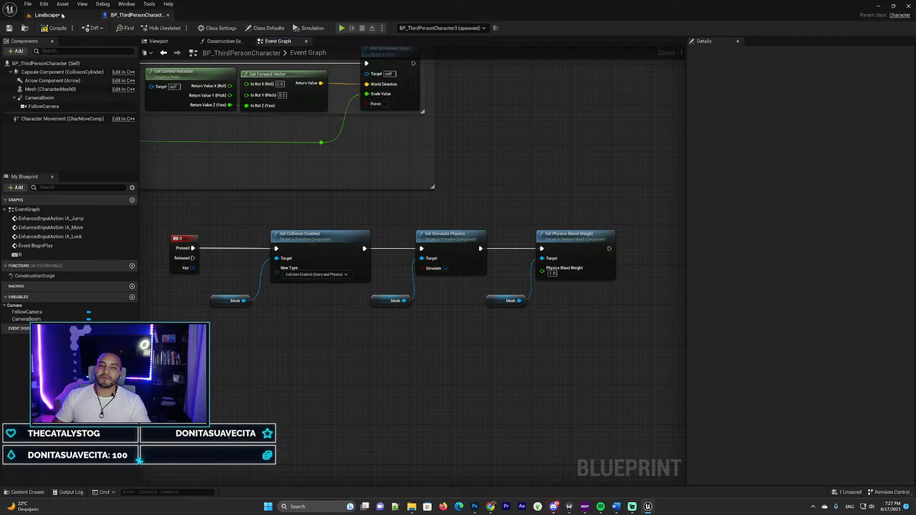
# - Play the level in the preview window, run the character around, trigger the R key ragdoll and stop the session
pyautogui.click(51, 30)
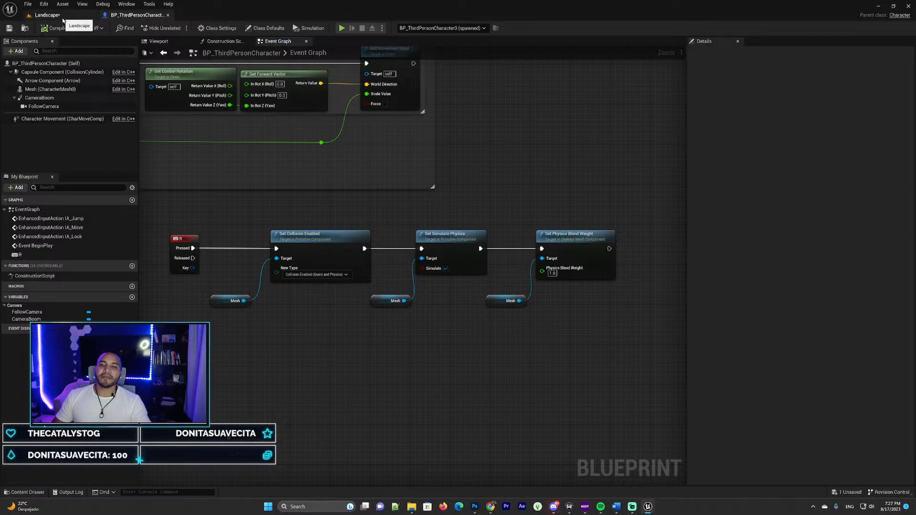
pyautogui.click(341, 29)
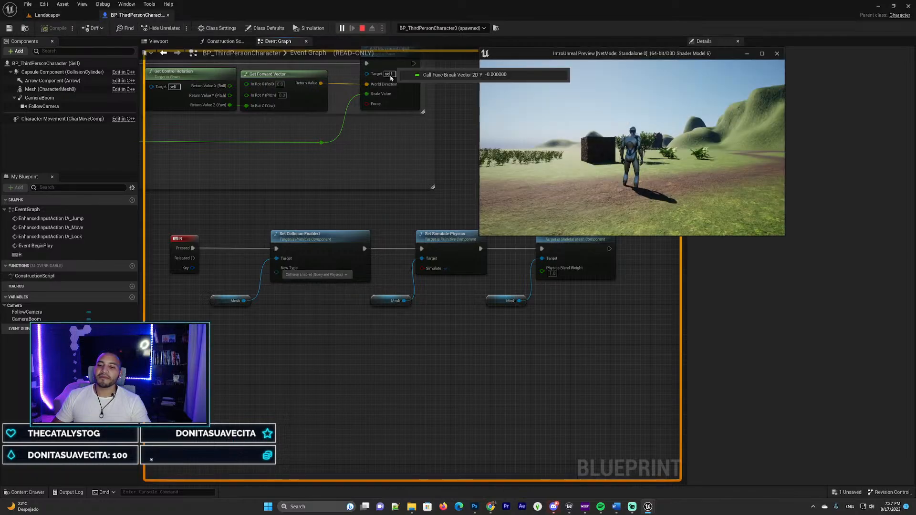
pyautogui.moveTo(596, 60); pyautogui.dragTo(484, 136)
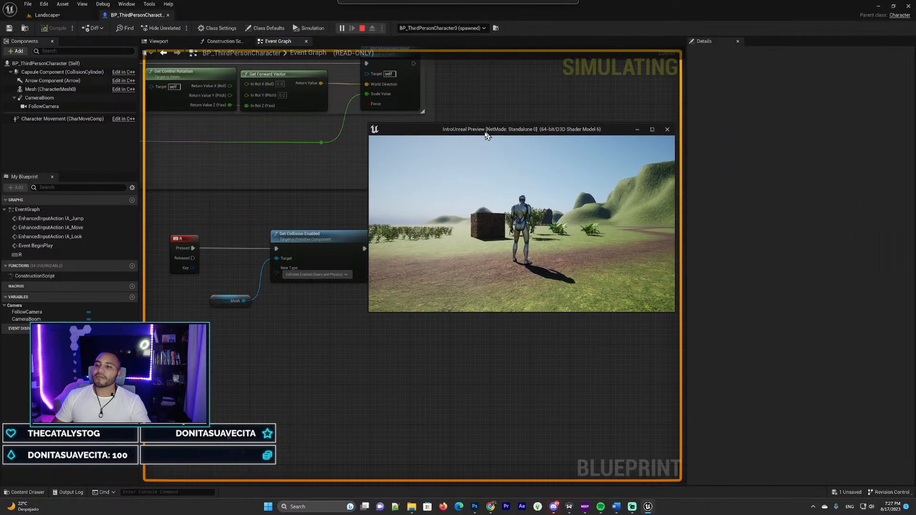
pyautogui.press('w')
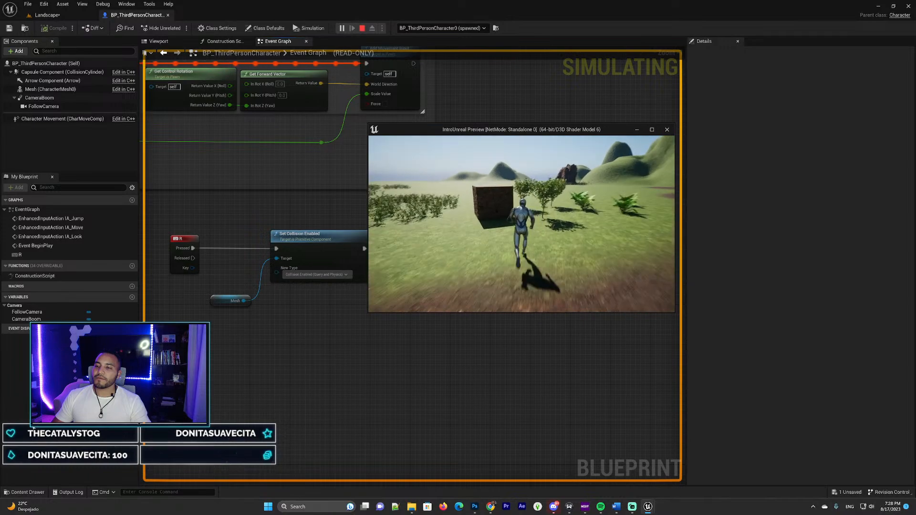
pyautogui.press('w')
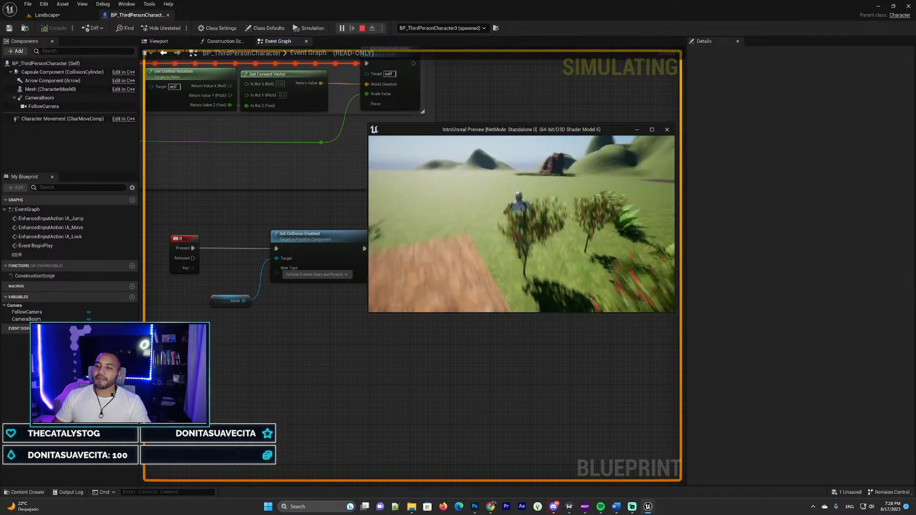
pyautogui.press('w')
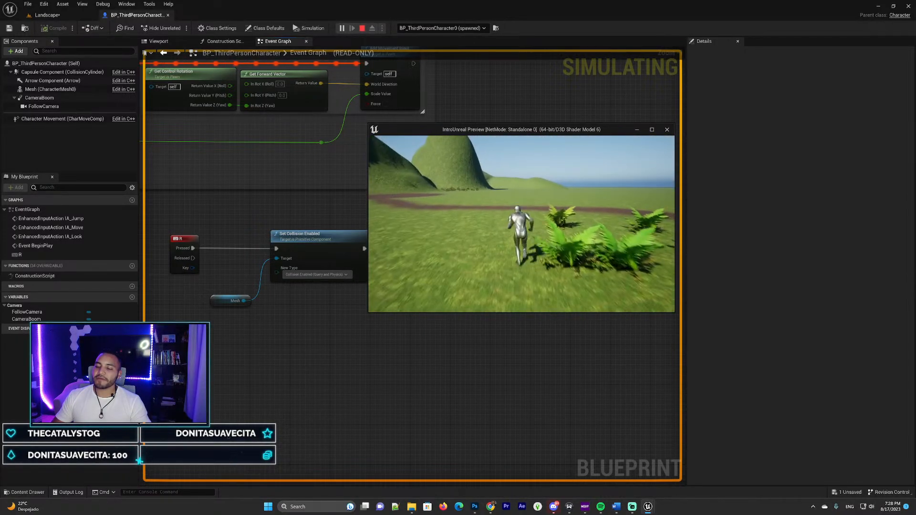
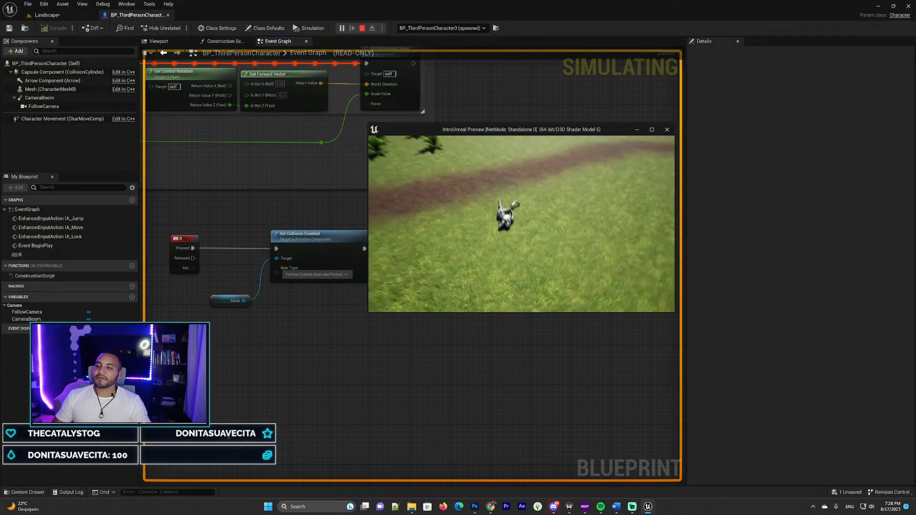
pyautogui.press('Escape')
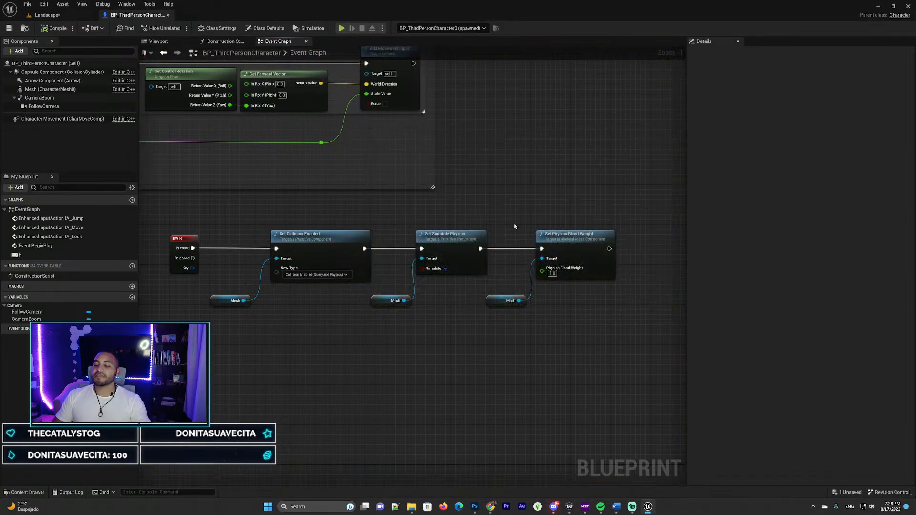
# - Move the whole R key node chain slightly lower in the Event Graph, away from the movement comment box
pyautogui.moveTo(346, 216); pyautogui.dragTo(413, 216, button='right')
pyautogui.moveTo(565, 217); pyautogui.dragTo(423, 190, button='right')
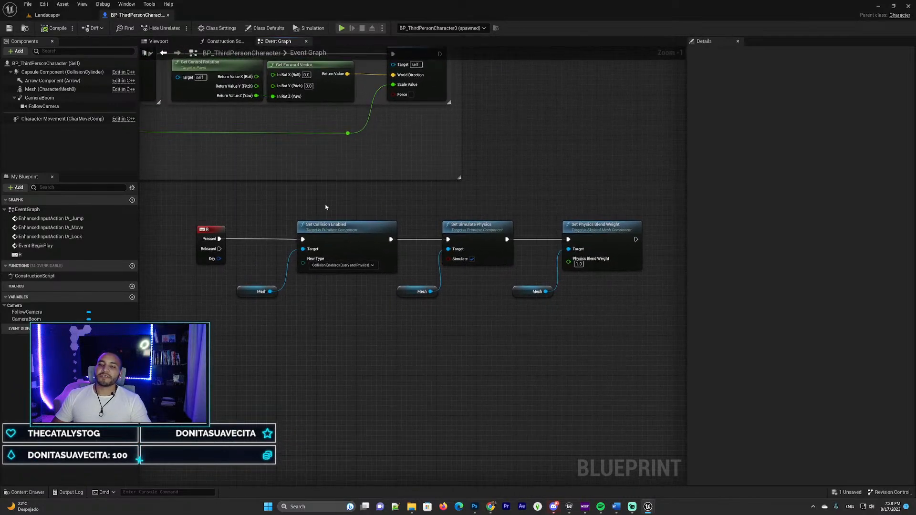
pyautogui.moveTo(330, 206)
pyautogui.mouseDown(button='right')
pyautogui.moveTo(294, 199)
pyautogui.moveTo(329, 218)
pyautogui.mouseUp(button='right')
pyautogui.scroll(-1, 272, 204)
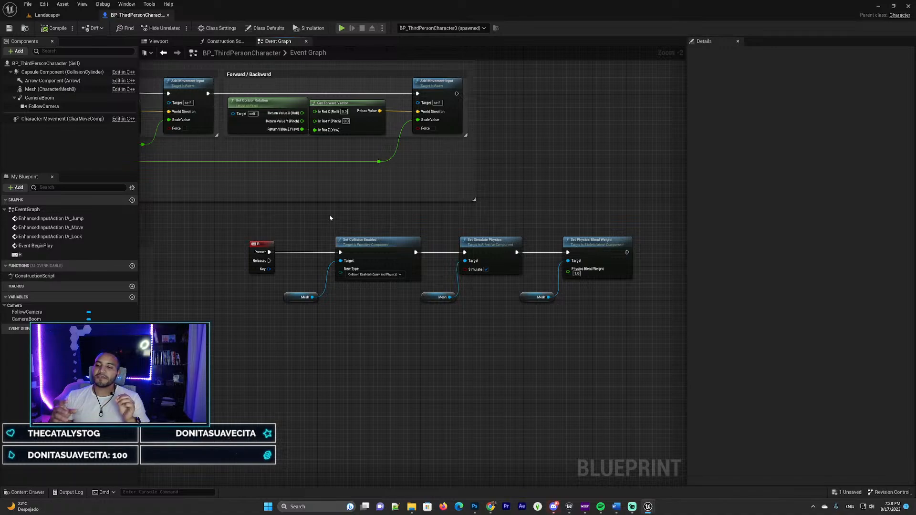
pyautogui.moveTo(234, 218); pyautogui.dragTo(612, 330)
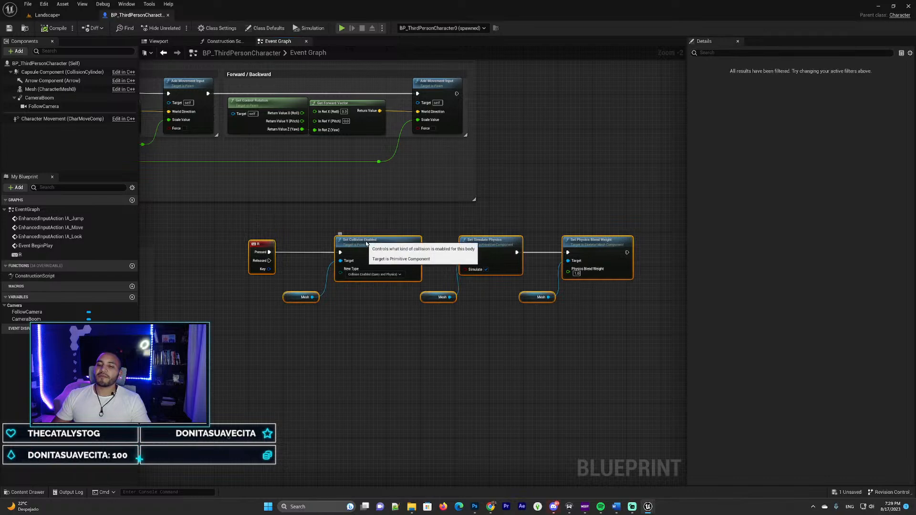
pyautogui.moveTo(364, 245); pyautogui.dragTo(366, 253)
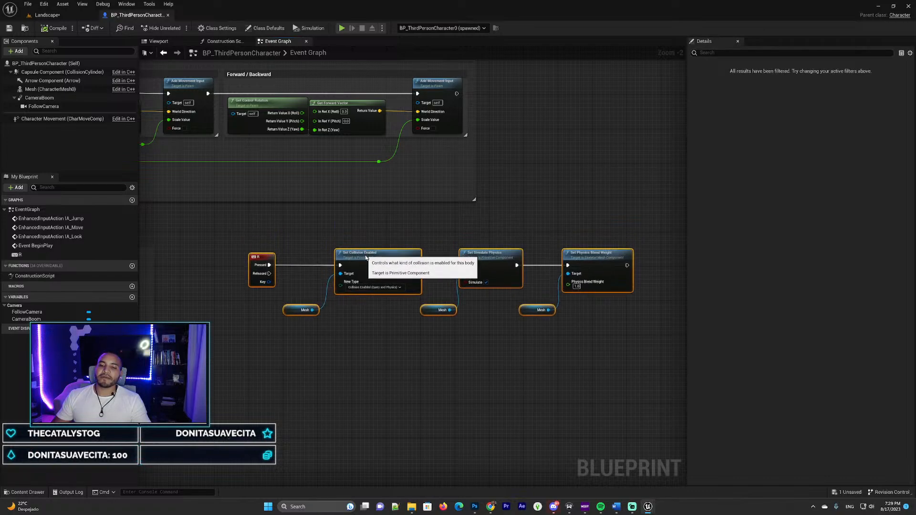
pyautogui.click(448, 225)
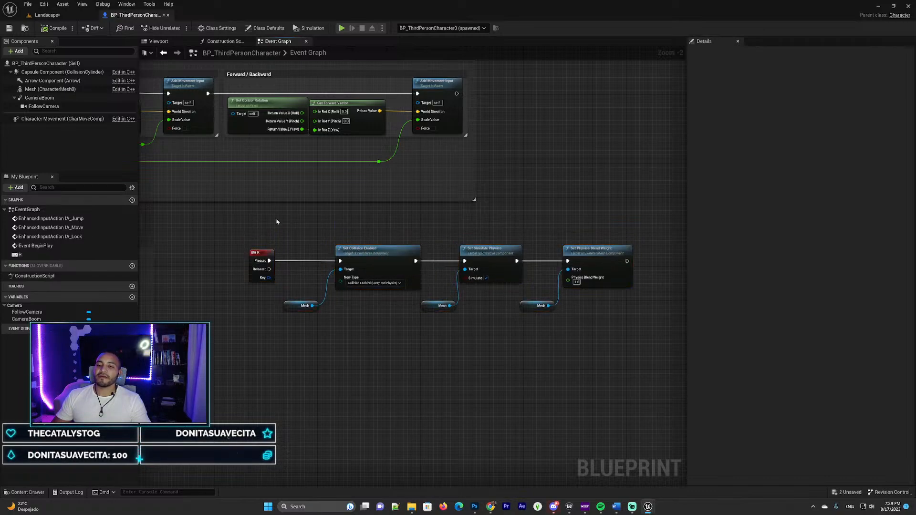
pyautogui.moveTo(208, 216); pyautogui.dragTo(636, 351)
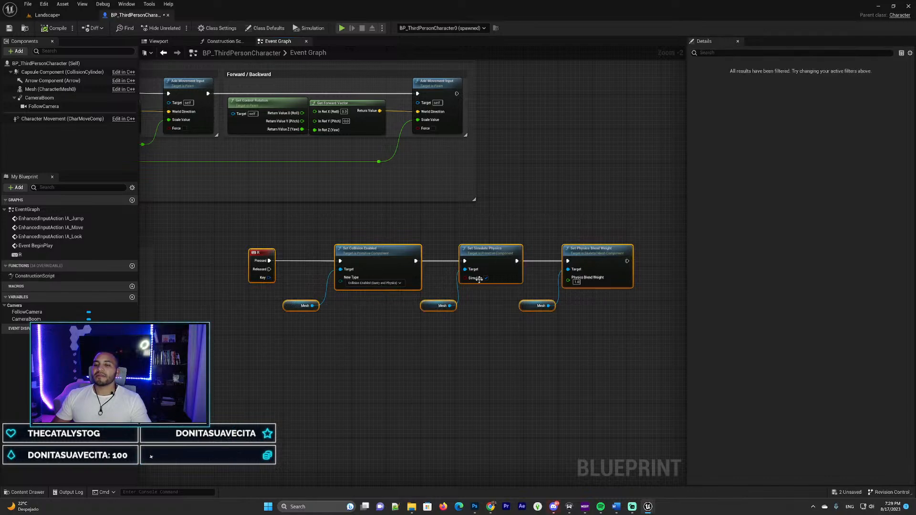
pyautogui.click(317, 219)
pyautogui.moveTo(317, 220); pyautogui.dragTo(652, 288)
pyautogui.click(356, 234)
pyautogui.moveTo(327, 236); pyautogui.dragTo(645, 266)
pyautogui.click(359, 233)
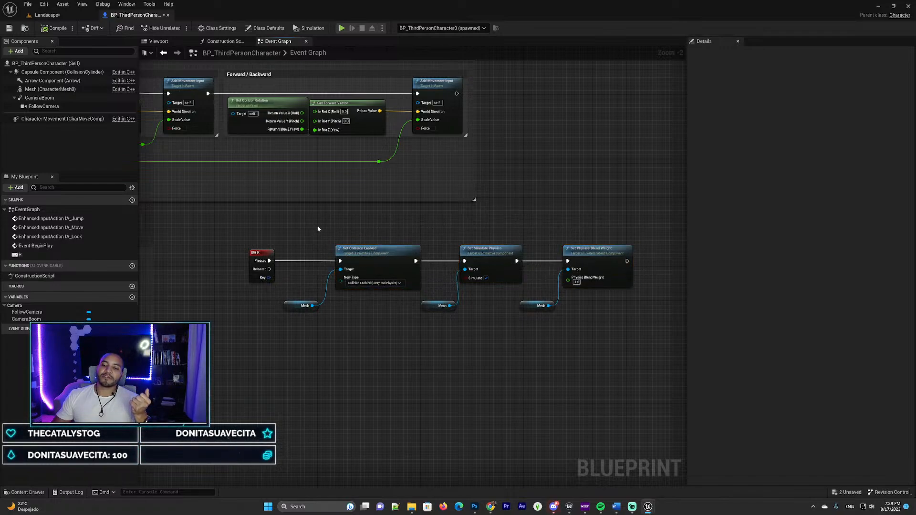
pyautogui.moveTo(318, 229); pyautogui.dragTo(620, 255)
pyautogui.click(494, 228)
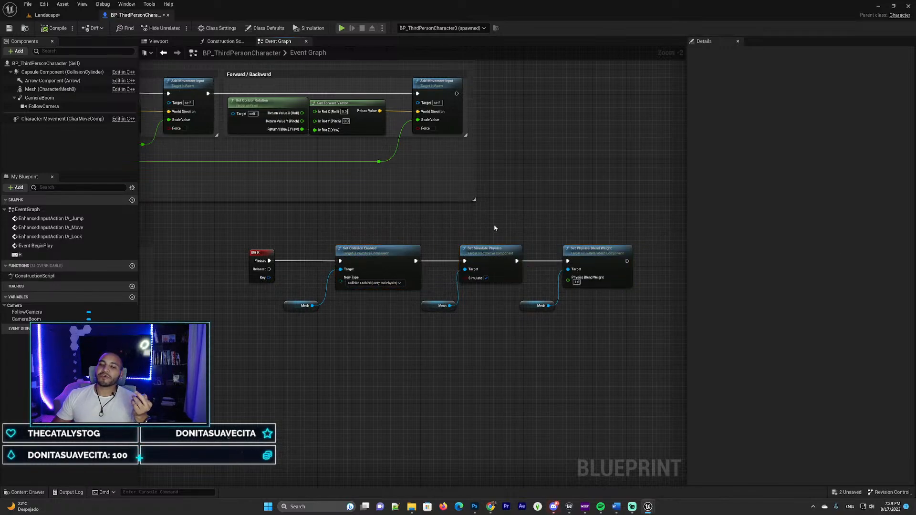
# - Select the R event with all its connected nodes and shift the group a little further down
pyautogui.moveTo(309, 220); pyautogui.dragTo(271, 168, button='right')
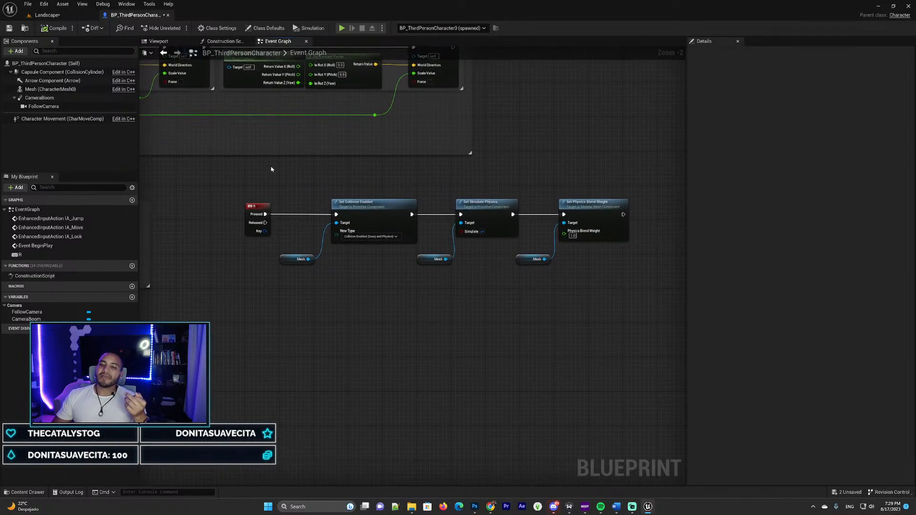
pyautogui.moveTo(201, 164); pyautogui.dragTo(608, 304)
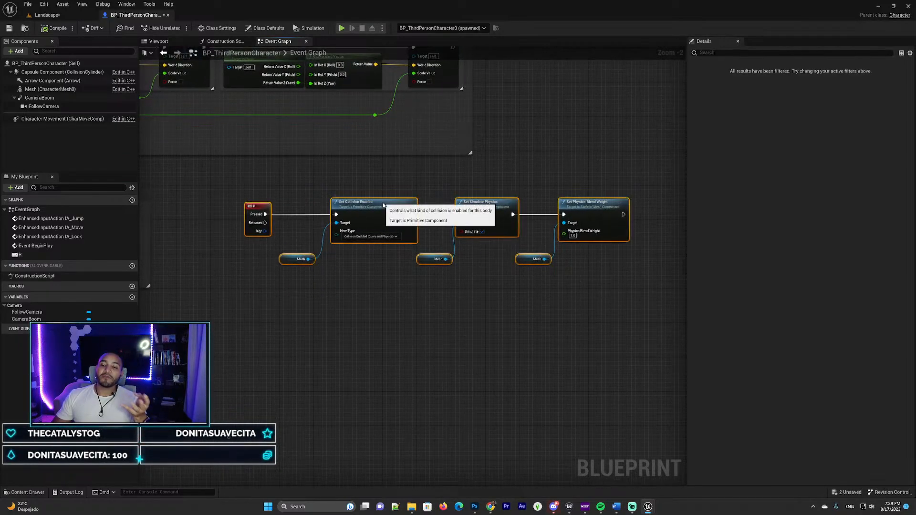
pyautogui.moveTo(383, 205); pyautogui.dragTo(383, 222)
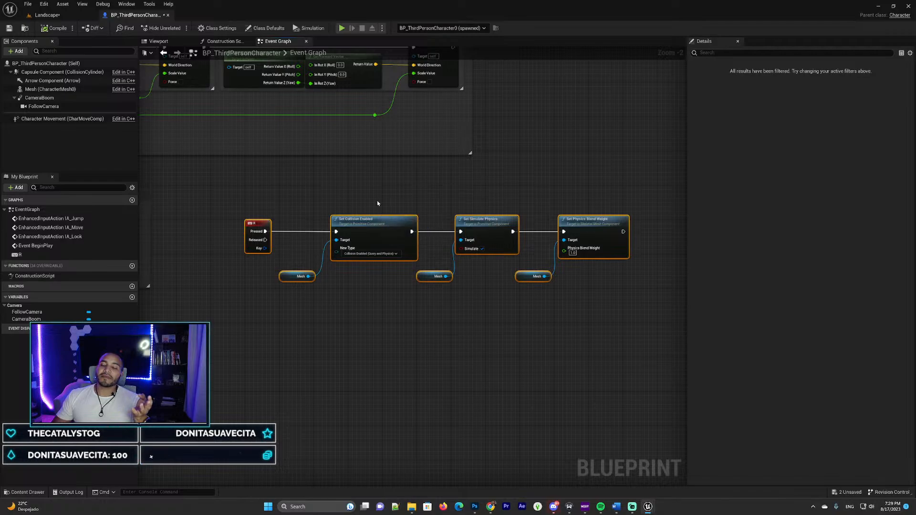
pyautogui.click(368, 180)
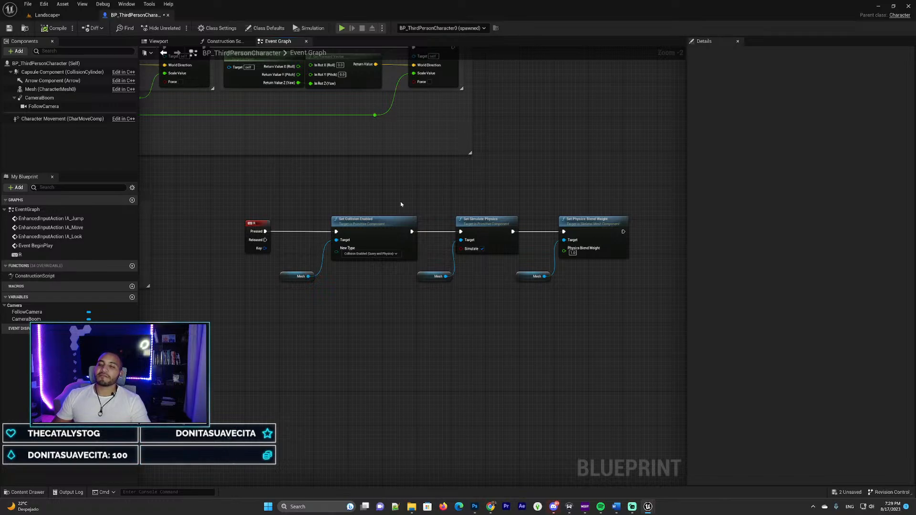
pyautogui.moveTo(372, 180); pyautogui.dragTo(382, 184, button='right')
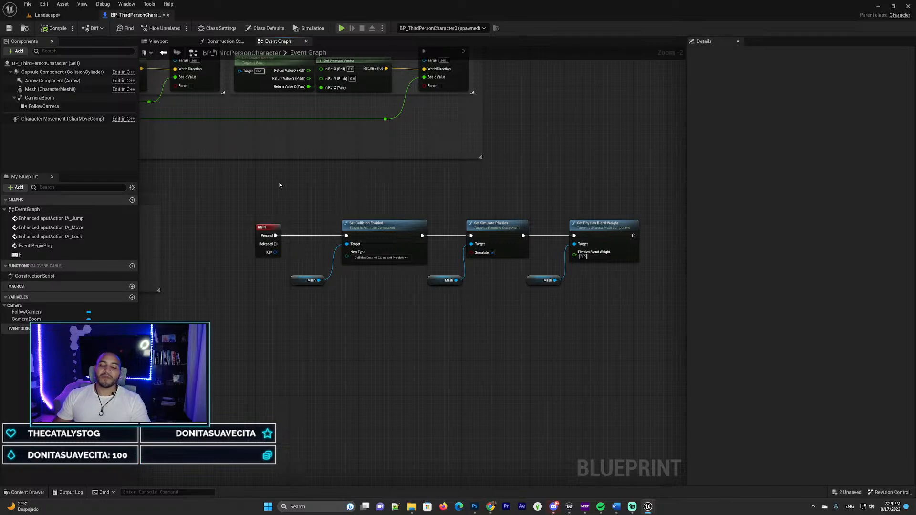
pyautogui.moveTo(319, 182); pyautogui.dragTo(280, 183, button='right')
pyautogui.scroll(1, 315, 197)
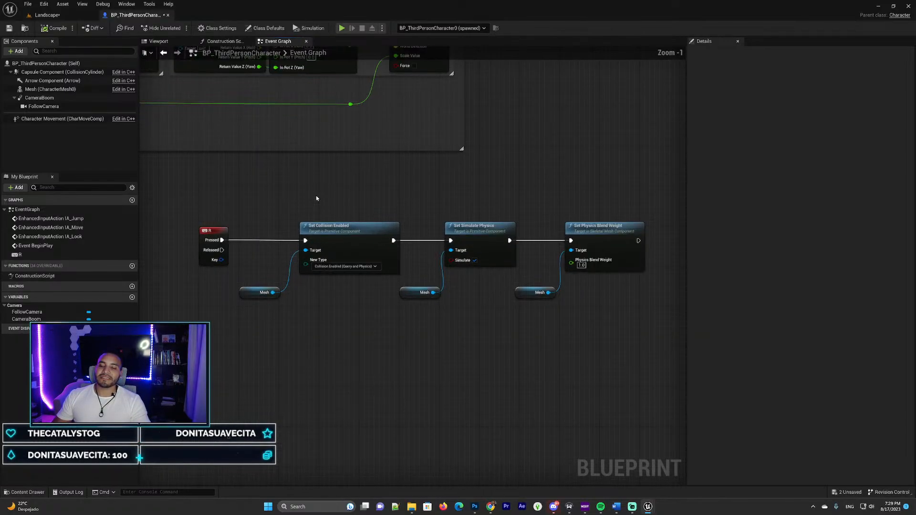
pyautogui.moveTo(375, 194)
pyautogui.mouseDown(button='right')
pyautogui.moveTo(410, 190)
pyautogui.moveTo(371, 187)
pyautogui.mouseUp(button='right')
pyautogui.scroll(-1, 368, 192)
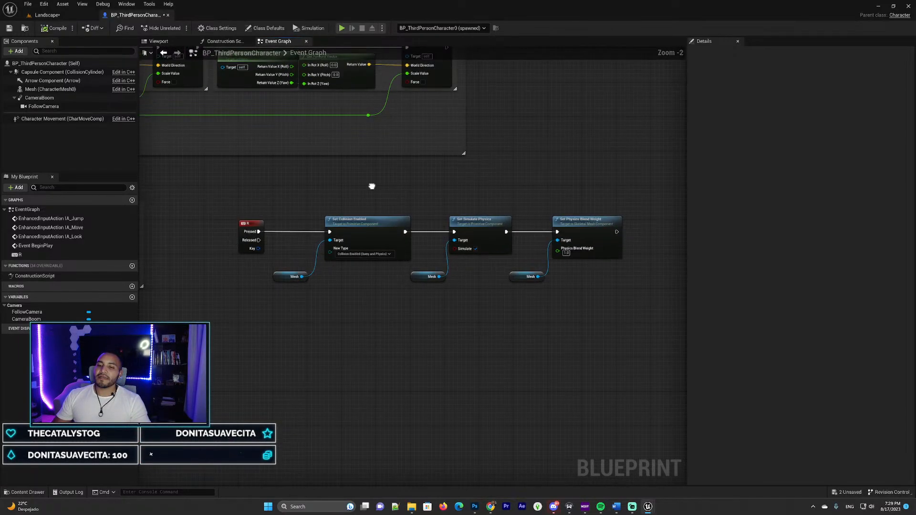
pyautogui.moveTo(255, 218); pyautogui.dragTo(541, 198)
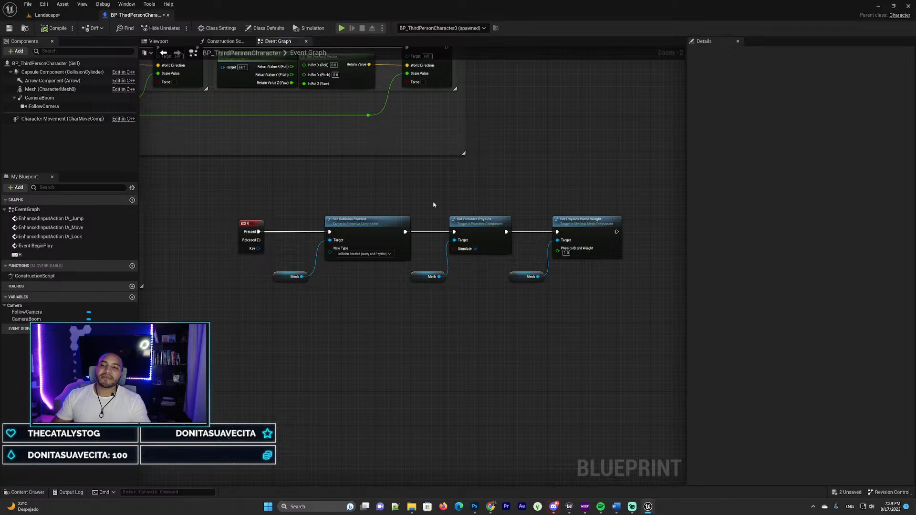
# - Delete the Mesh references feeding Set Simulate Physics and Set Physics Blend Weight, and wire the remaining Mesh reference to both Target pins
pyautogui.scroll(1, 418, 198)
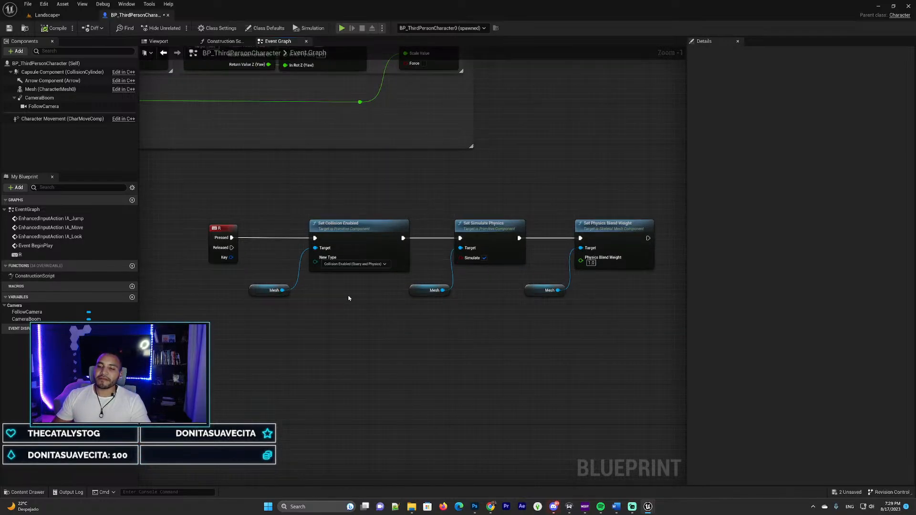
pyautogui.click(422, 294)
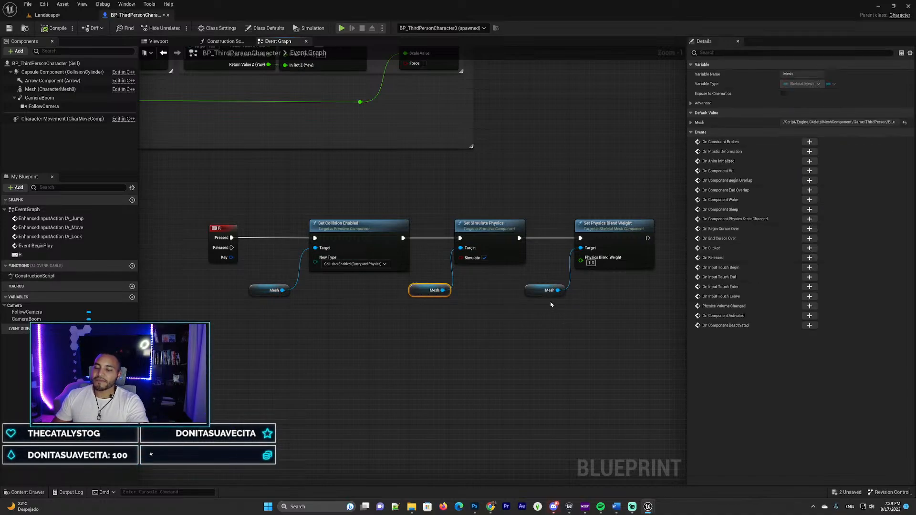
pyautogui.press('Delete')
pyautogui.click(545, 291)
pyautogui.press('Delete')
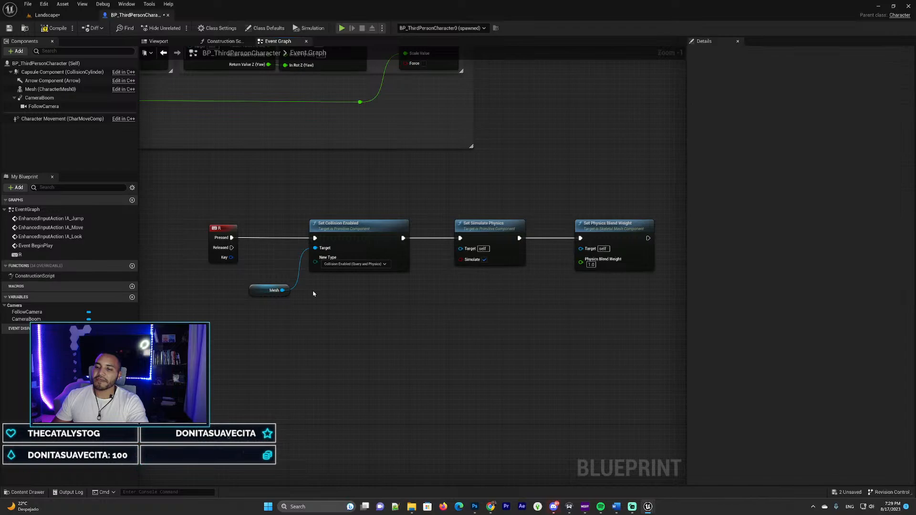
pyautogui.moveTo(280, 290); pyautogui.dragTo(461, 248)
pyautogui.moveTo(282, 292); pyautogui.dragTo(580, 252)
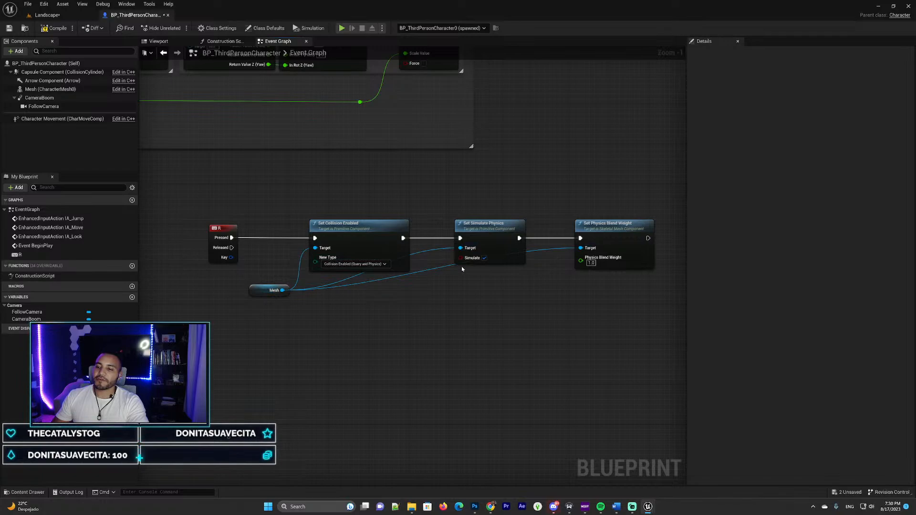
# - Pull the three function nodes closer together after the R event and place the Mesh reference directly beneath the event
pyautogui.moveTo(331, 227); pyautogui.dragTo(287, 236)
pyautogui.moveTo(480, 228); pyautogui.dragTo(404, 232)
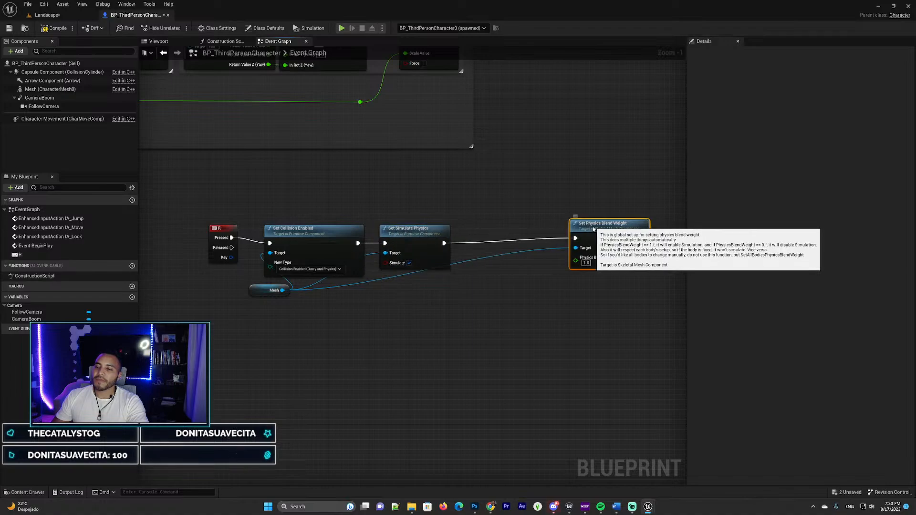
pyautogui.moveTo(600, 234); pyautogui.dragTo(489, 235)
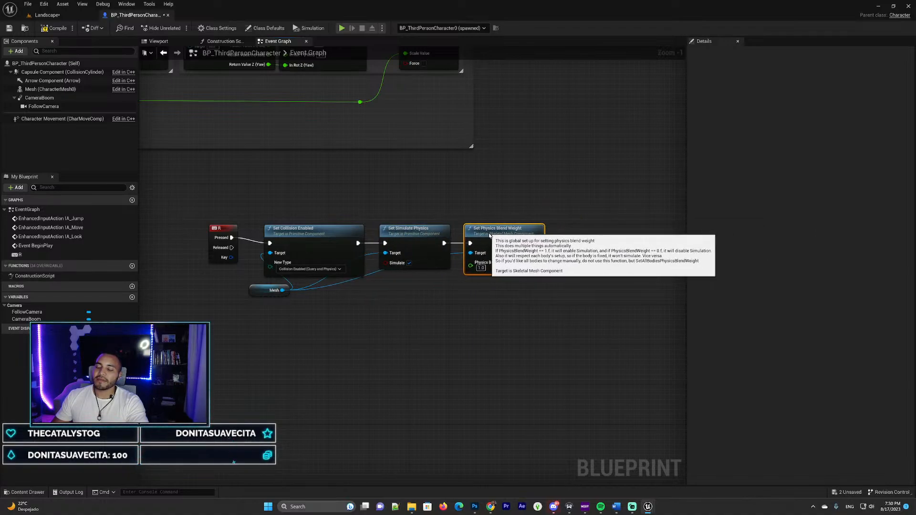
pyautogui.click(300, 292)
pyautogui.moveTo(257, 288); pyautogui.dragTo(216, 298)
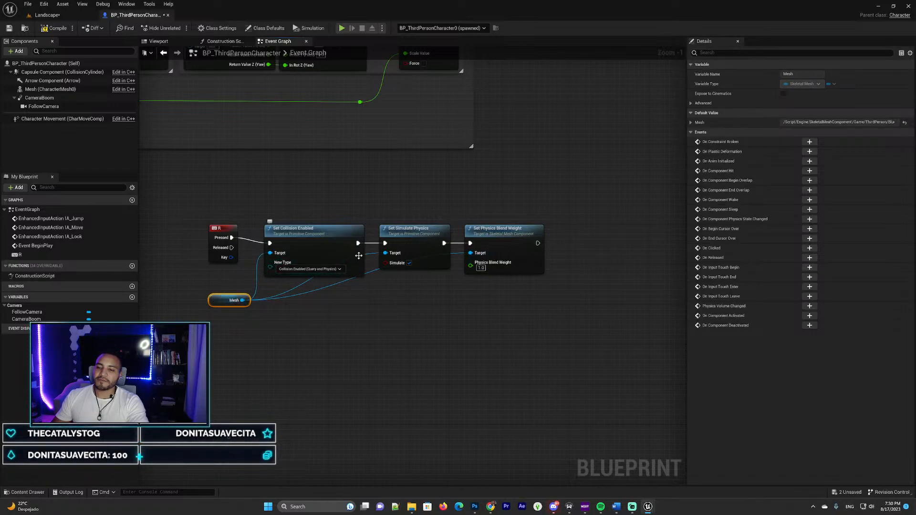
# - Add a reroute point on the wire from Mesh to Set Simulate Physics and place it below the Set Collision Enabled node
pyautogui.click(308, 282)
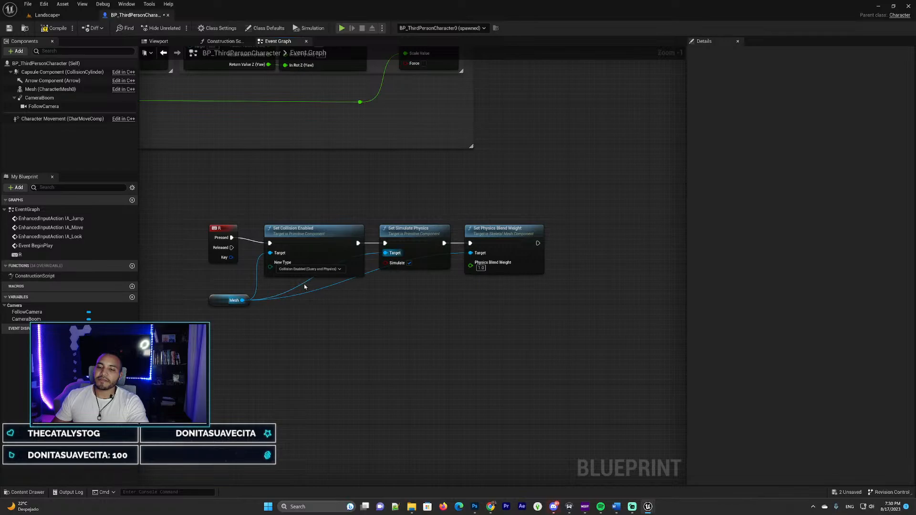
pyautogui.doubleClick(301, 284)
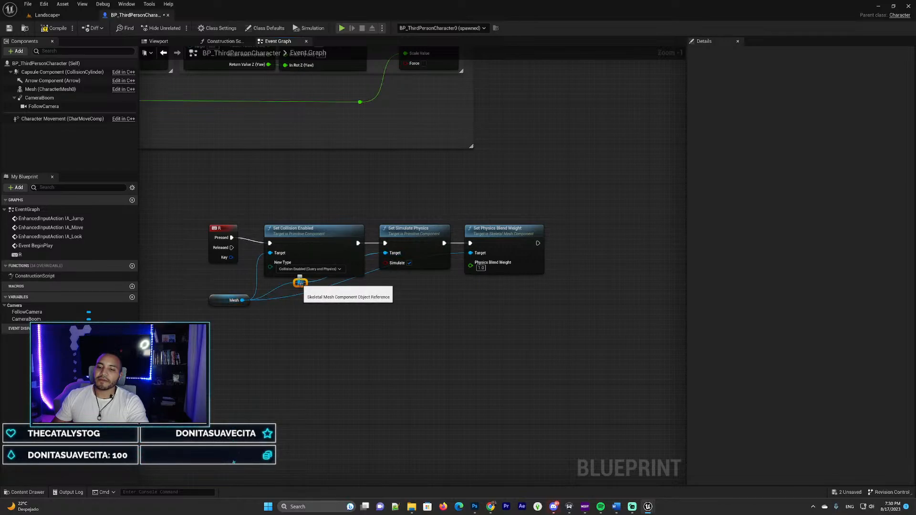
pyautogui.moveTo(313, 290); pyautogui.dragTo(357, 299)
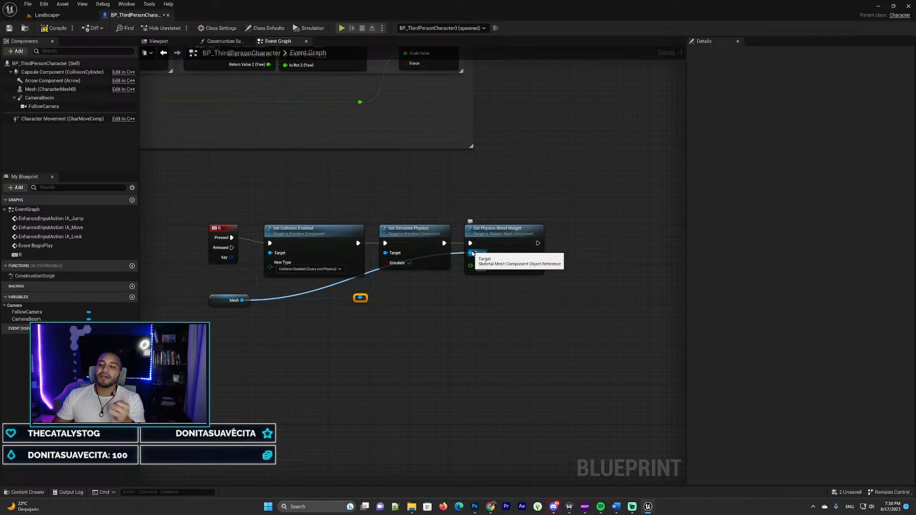
# - Rewire the Set Physics Blend Weight target from the existing Mesh reroute point and add a second reroute point beneath the nodes
pyautogui.keyDown('alt'); pyautogui.click(476, 255); pyautogui.keyUp('alt')
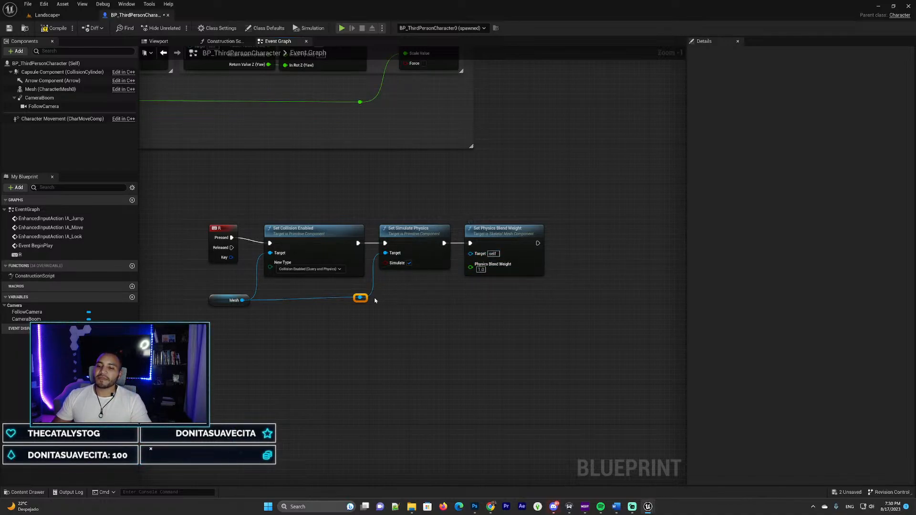
pyautogui.moveTo(361, 298); pyautogui.dragTo(471, 255)
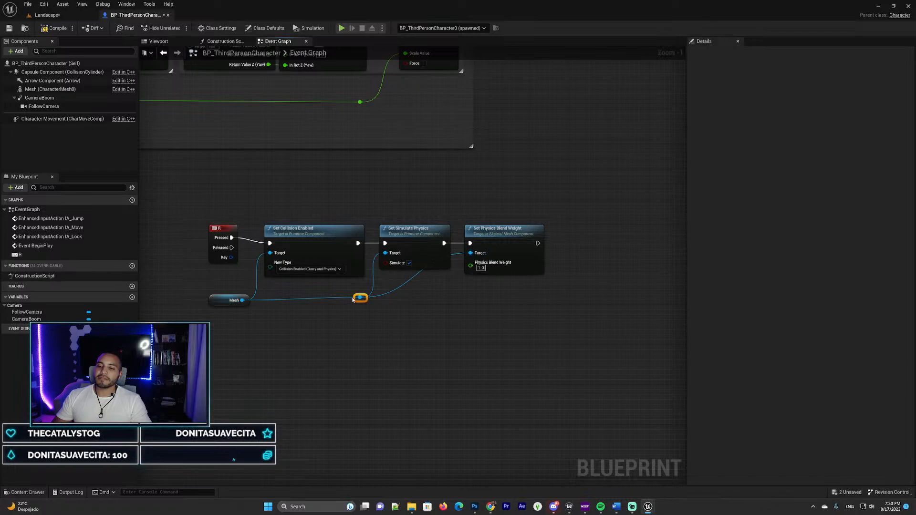
pyautogui.doubleClick(405, 278)
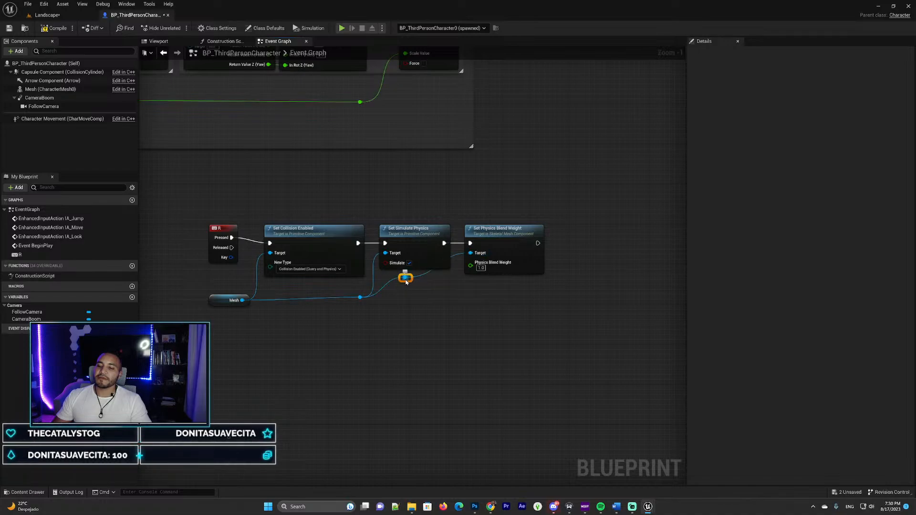
pyautogui.moveTo(406, 282); pyautogui.dragTo(445, 301)
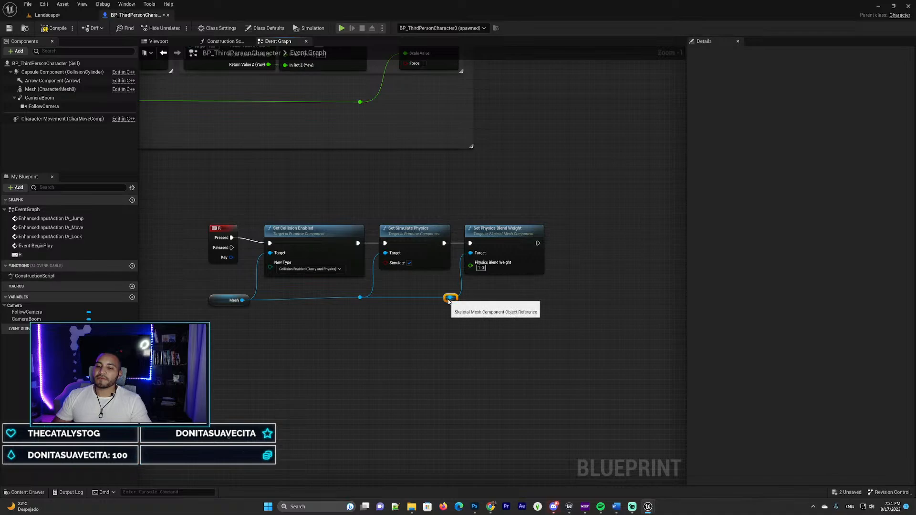
pyautogui.moveTo(416, 321); pyautogui.dragTo(408, 351, button='right')
pyautogui.rightClick(415, 321)
pyautogui.click(370, 330)
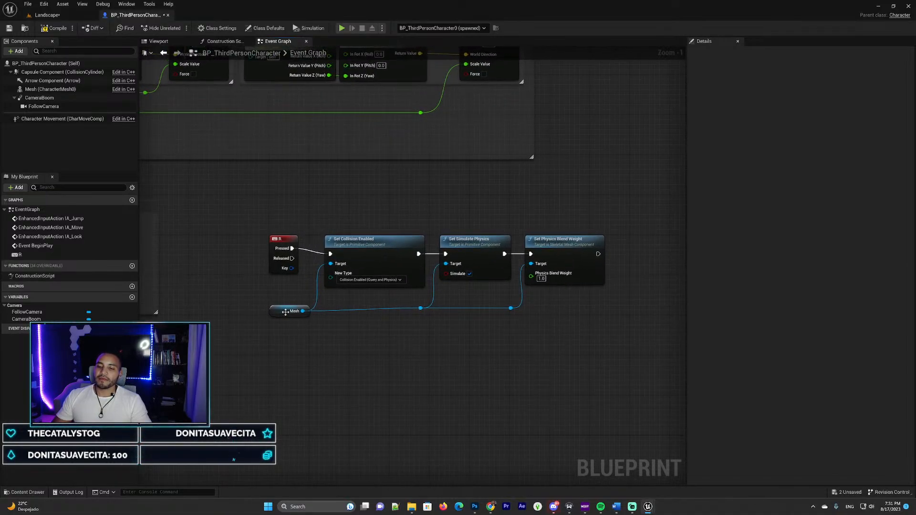
pyautogui.click(287, 312)
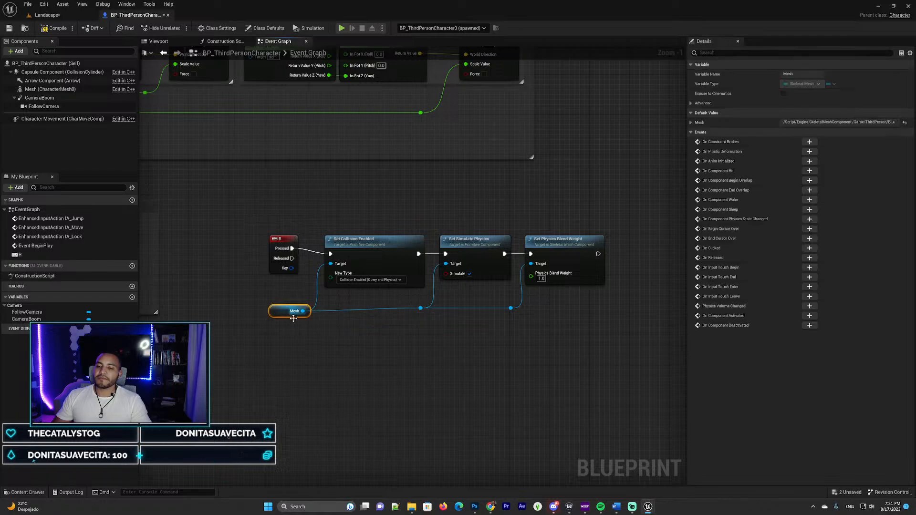
pyautogui.click(398, 346)
pyautogui.moveTo(429, 342); pyautogui.dragTo(403, 337, button='right')
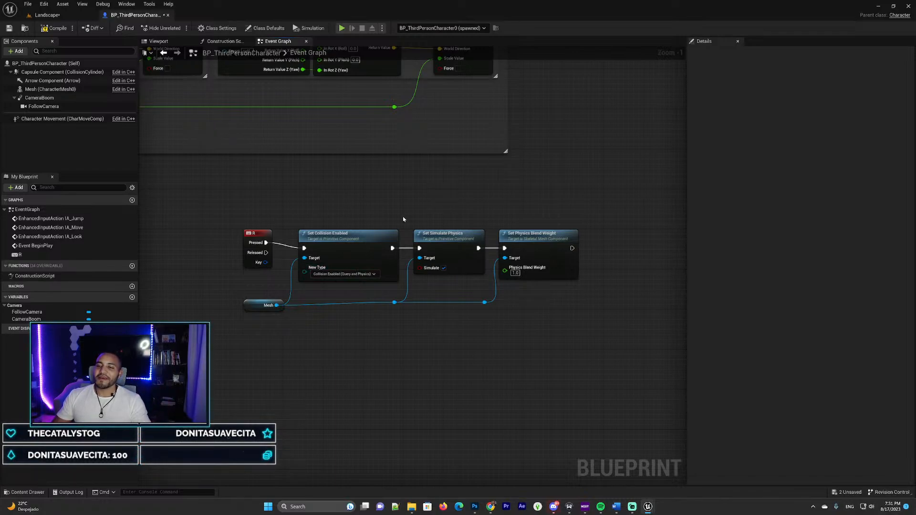
pyautogui.click(252, 236)
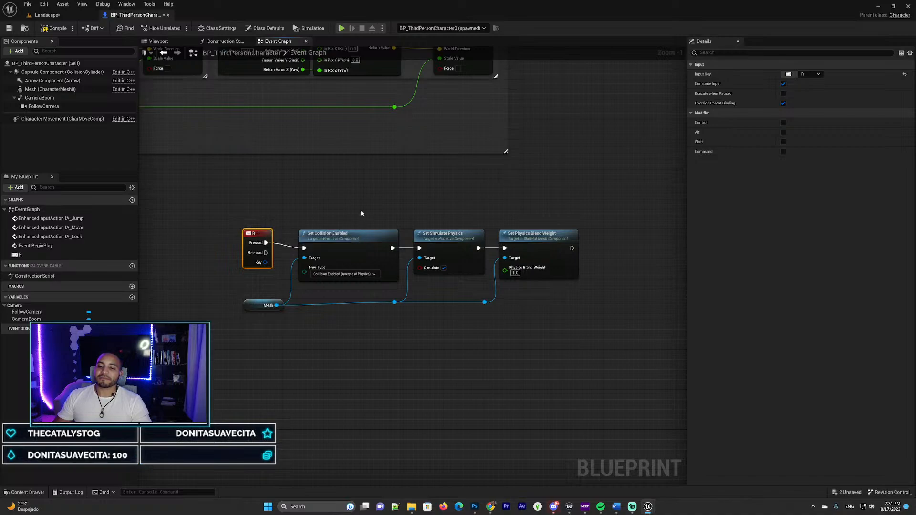
pyautogui.click(340, 207)
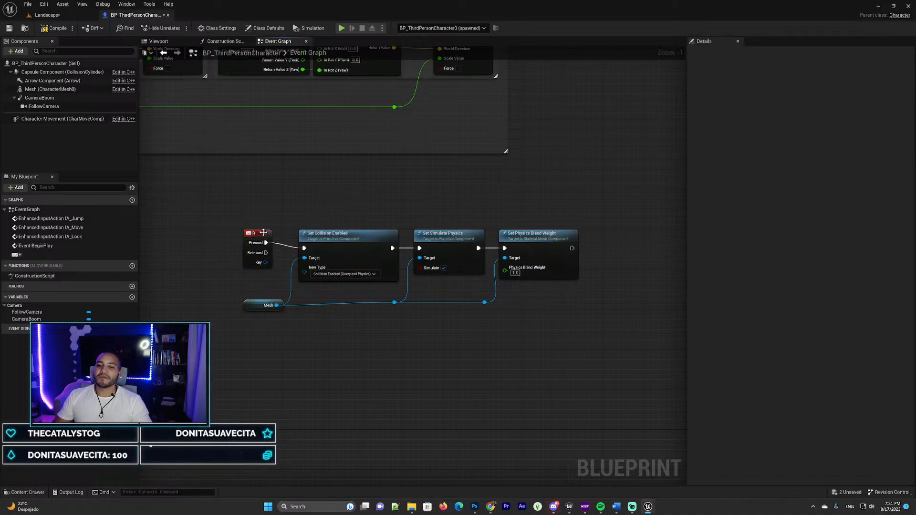
pyautogui.click(263, 232)
pyautogui.click(365, 222)
pyautogui.click(269, 238)
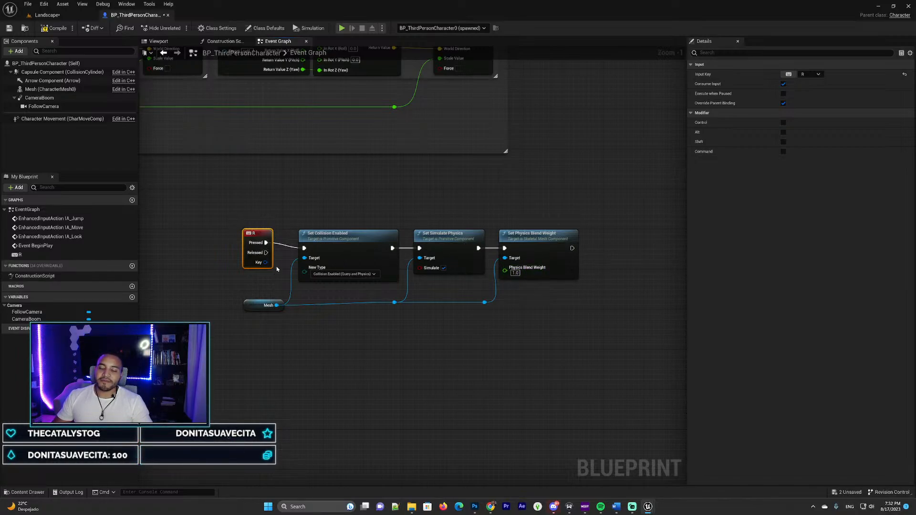
pyautogui.moveTo(195, 190); pyautogui.dragTo(594, 361)
pyautogui.click(173, 210)
pyautogui.moveTo(176, 177); pyautogui.dragTo(623, 357)
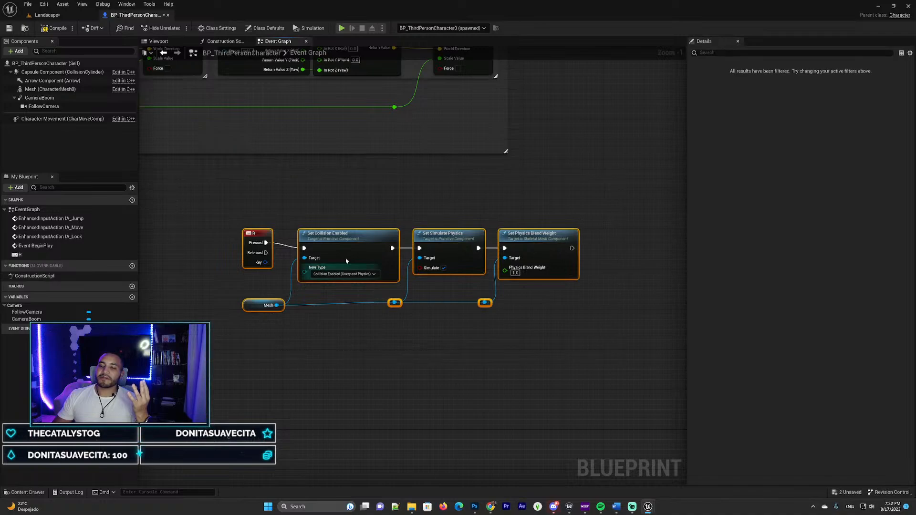
pyautogui.moveTo(191, 183); pyautogui.dragTo(609, 346)
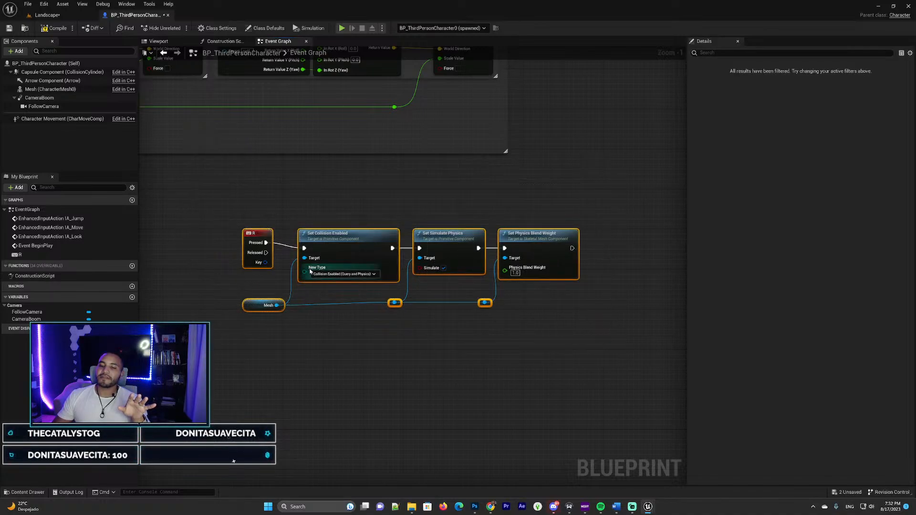
pyautogui.click(319, 196)
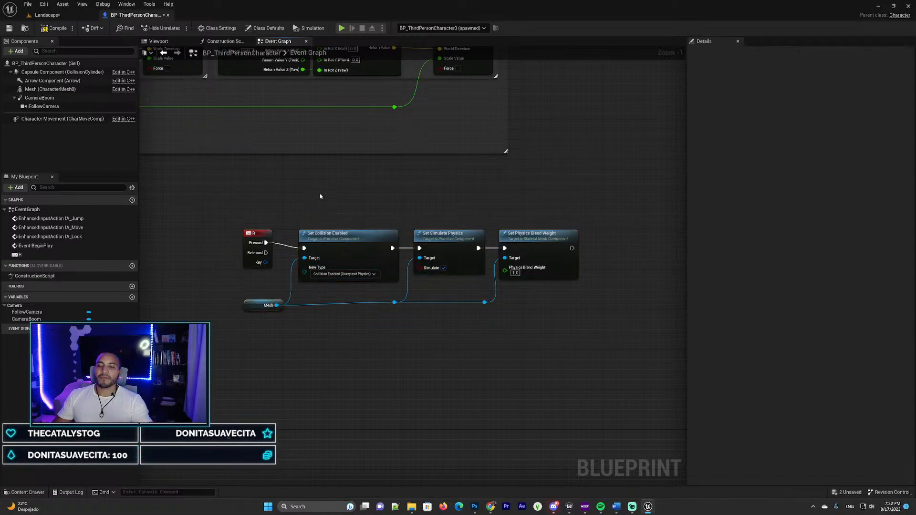
# - Wrap the R key event, its three physics nodes and the Mesh reference in a comment titled "Ragdoll Functionality"
pyautogui.moveTo(188, 188); pyautogui.dragTo(611, 352)
pyautogui.press('c')
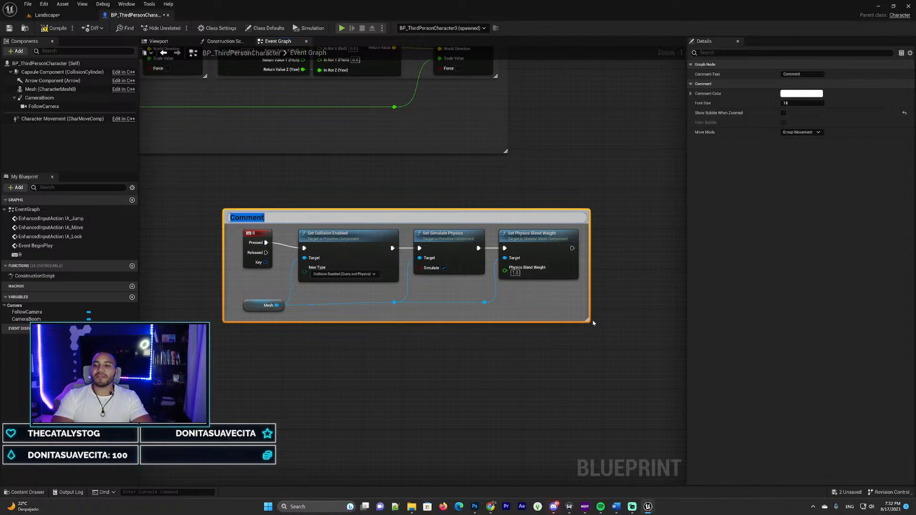
pyautogui.write('Ragdol')
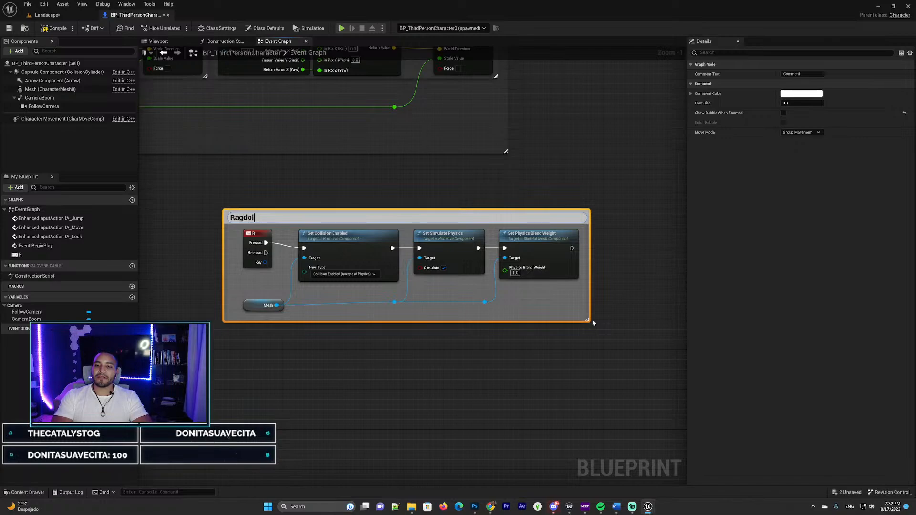
pyautogui.write('l Functionali')
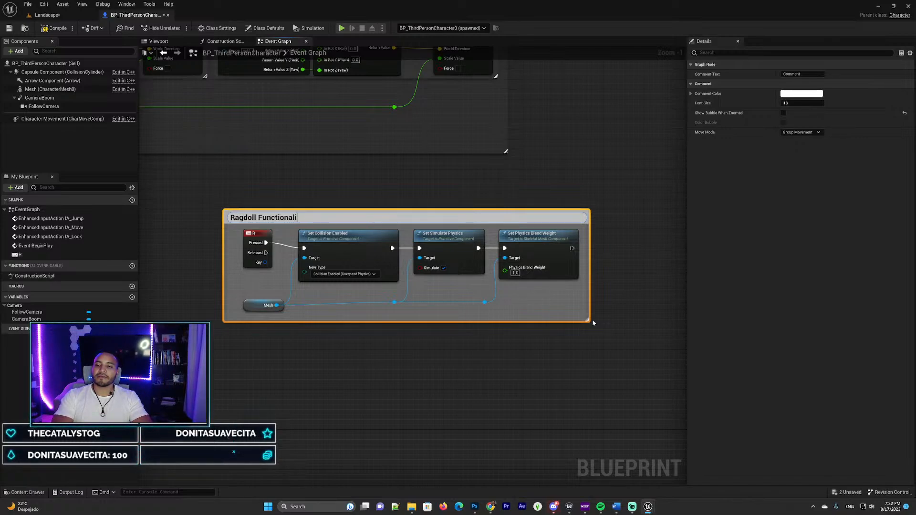
pyautogui.write('ty')
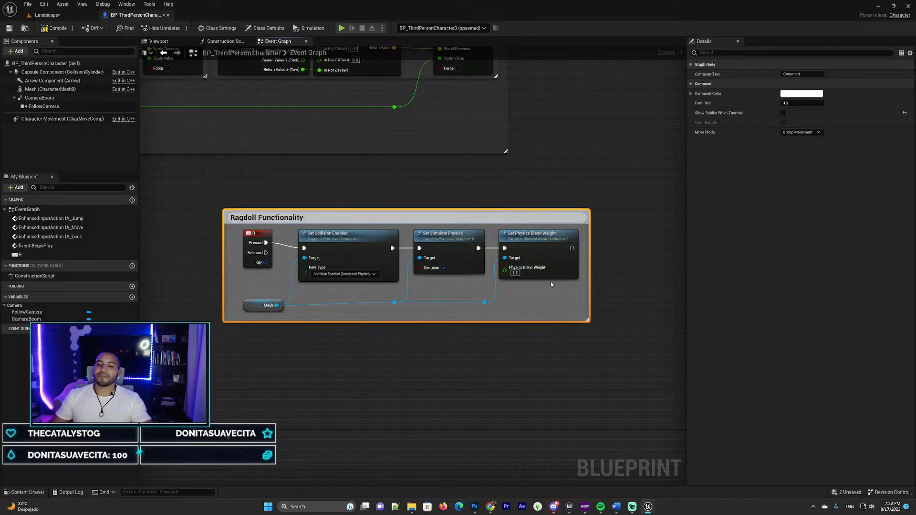
pyautogui.click(377, 208)
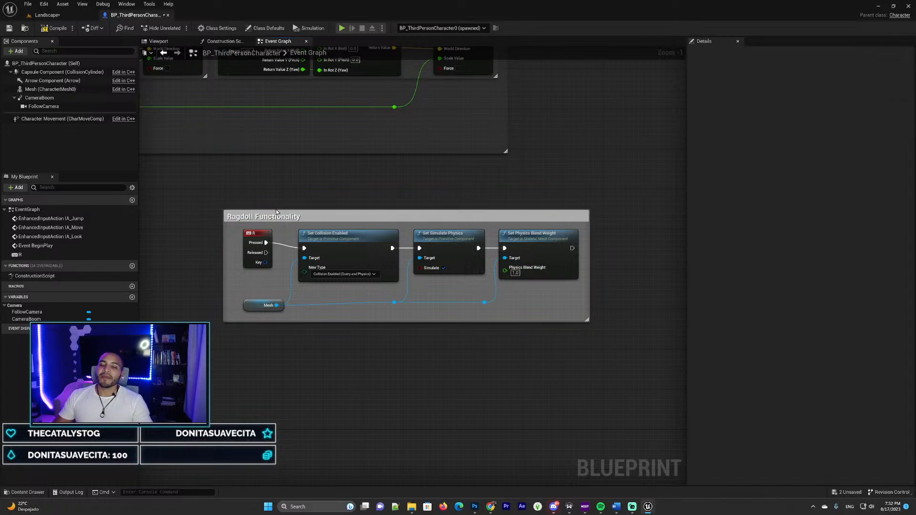
# - Move the whole Ragdoll Functionality comment group slightly closer to the Movement Input and Jump Input sections
pyautogui.moveTo(221, 205); pyautogui.dragTo(315, 245, button='right')
pyautogui.scroll(-3, 315, 245)
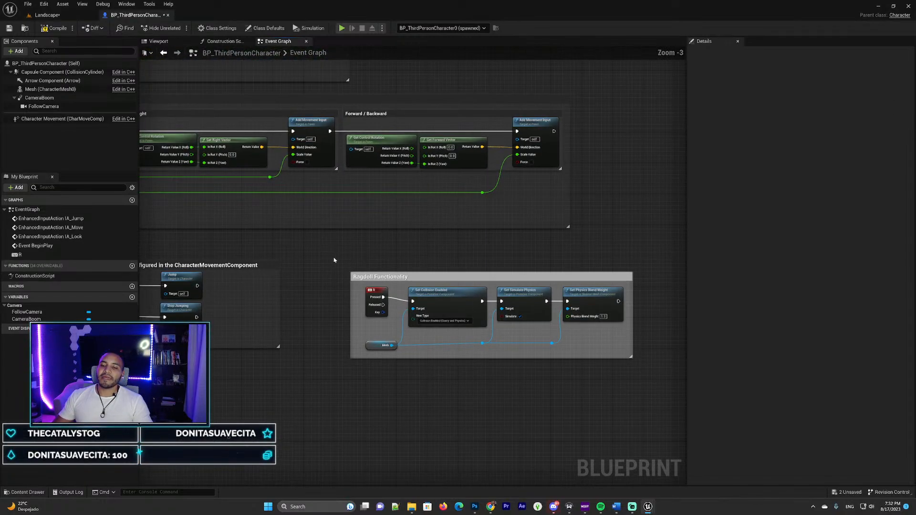
pyautogui.scroll(2, 470, 283)
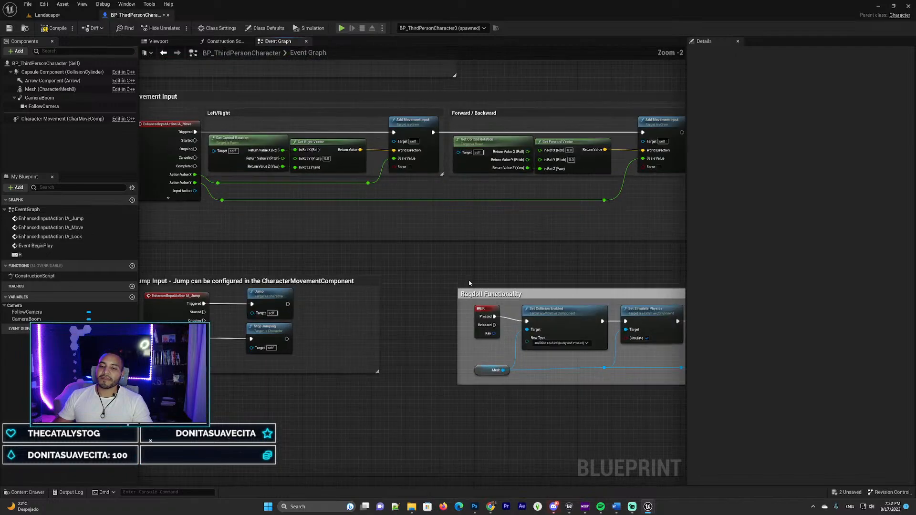
pyautogui.moveTo(465, 289); pyautogui.dragTo(366, 236, button='right')
pyautogui.moveTo(360, 227); pyautogui.dragTo(645, 368)
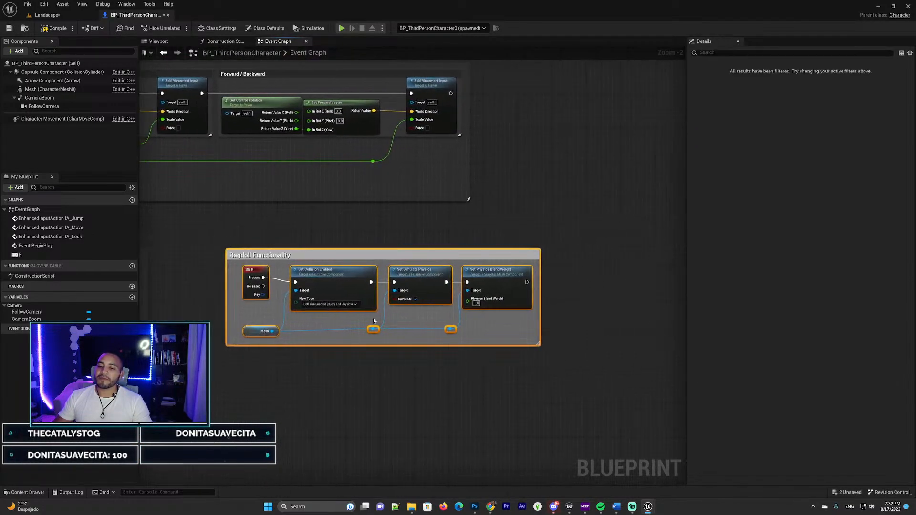
pyautogui.moveTo(301, 260); pyautogui.dragTo(275, 248)
pyautogui.click(205, 208)
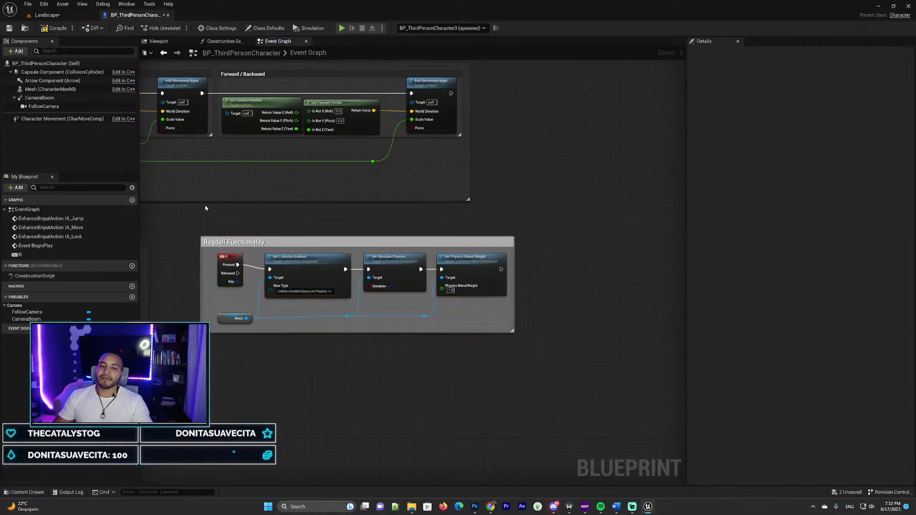
# - Compile and save the third-person character blueprint
pyautogui.moveTo(171, 224); pyautogui.dragTo(555, 268, button='right')
pyautogui.moveTo(409, 296); pyautogui.dragTo(293, 345, button='right')
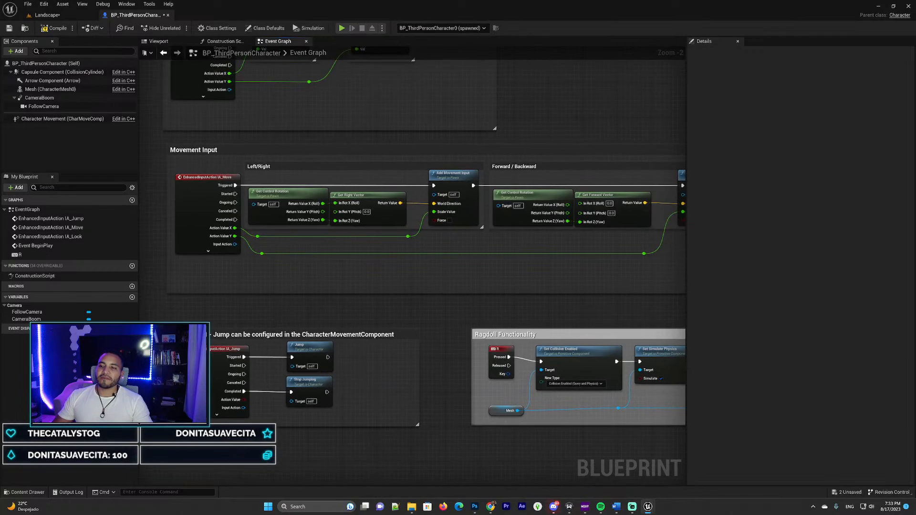
pyautogui.moveTo(626, 56); pyautogui.dragTo(647, 244, button='right')
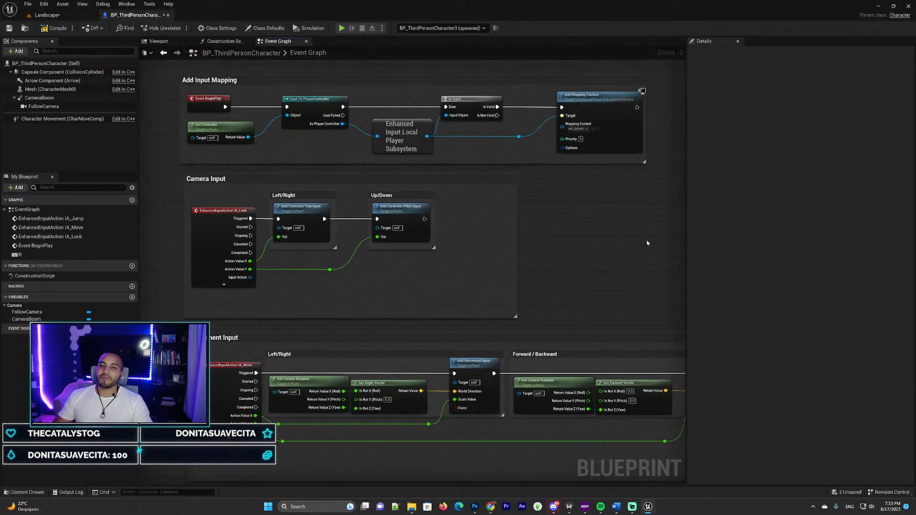
pyautogui.moveTo(605, 303); pyautogui.dragTo(485, 69, button='right')
pyautogui.moveTo(460, 267); pyautogui.dragTo(338, 184, button='right')
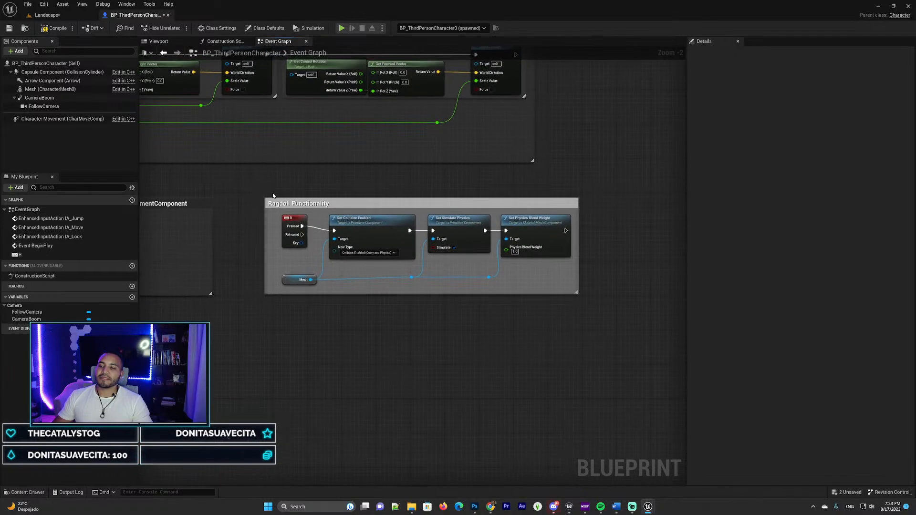
pyautogui.scroll(1, 224, 192)
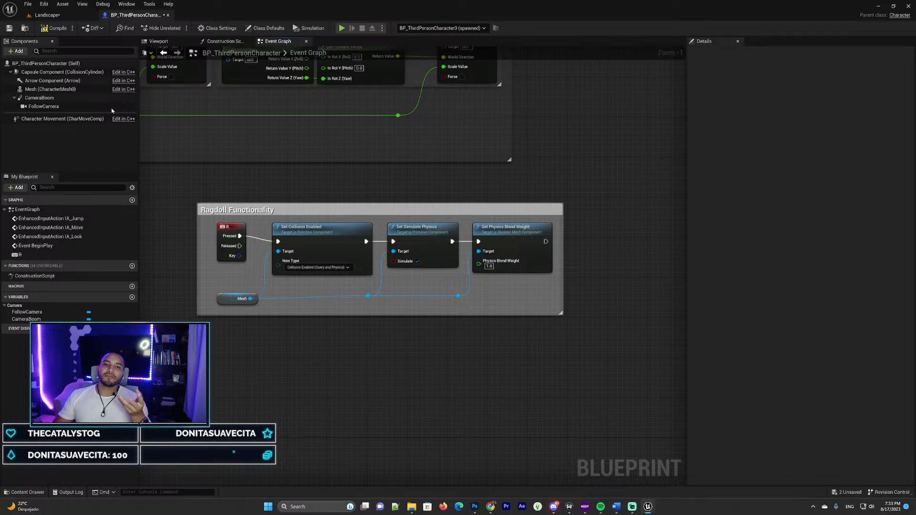
pyautogui.click(54, 27)
pyautogui.click(9, 28)
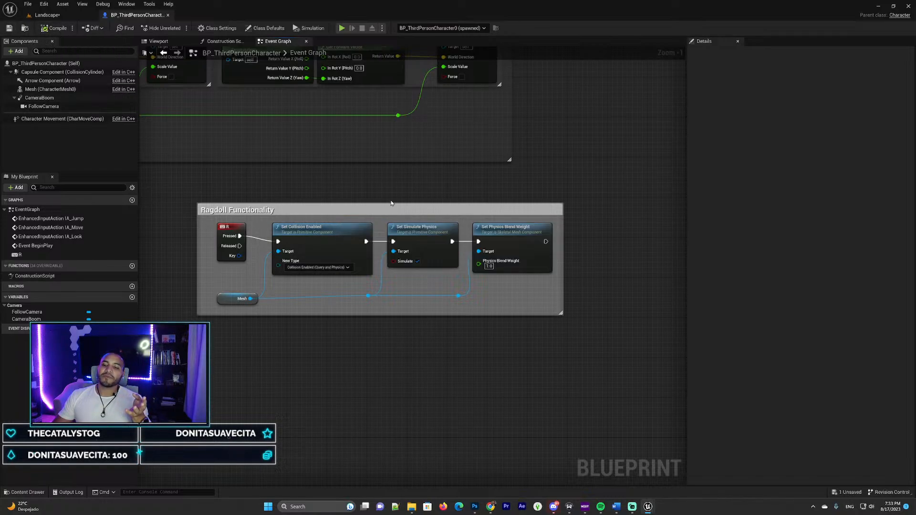
# - Lower the R key event node so its Pressed wire runs straight into Set Collision Enabled, and save the blueprint
pyautogui.moveTo(442, 184); pyautogui.dragTo(499, 211, button='right')
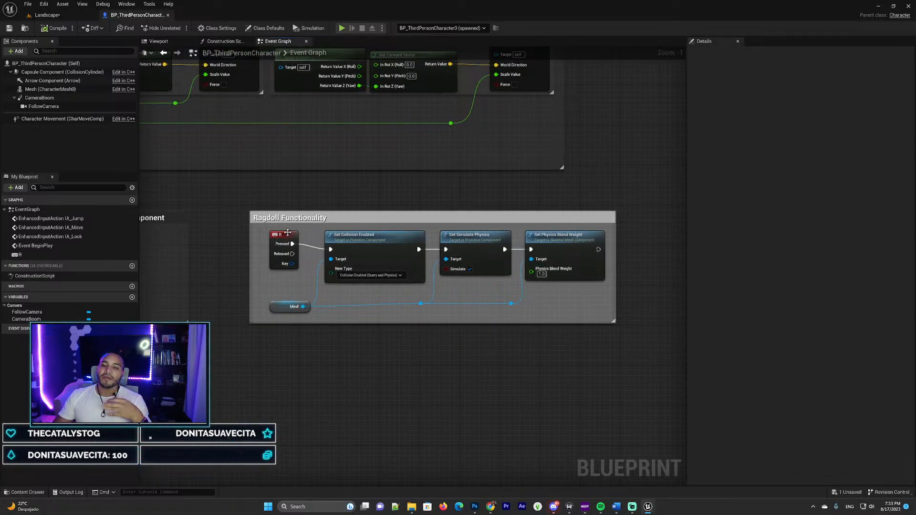
pyautogui.moveTo(288, 232); pyautogui.dragTo(288, 238)
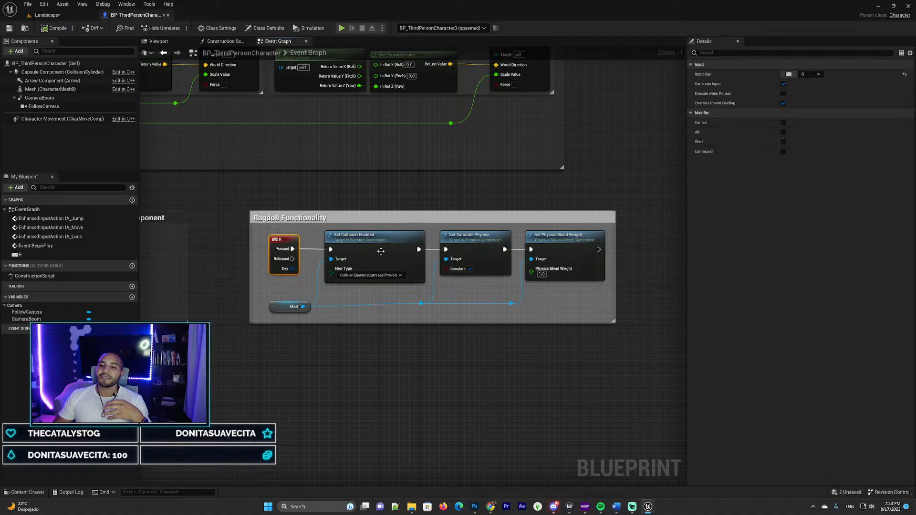
pyautogui.click(423, 190)
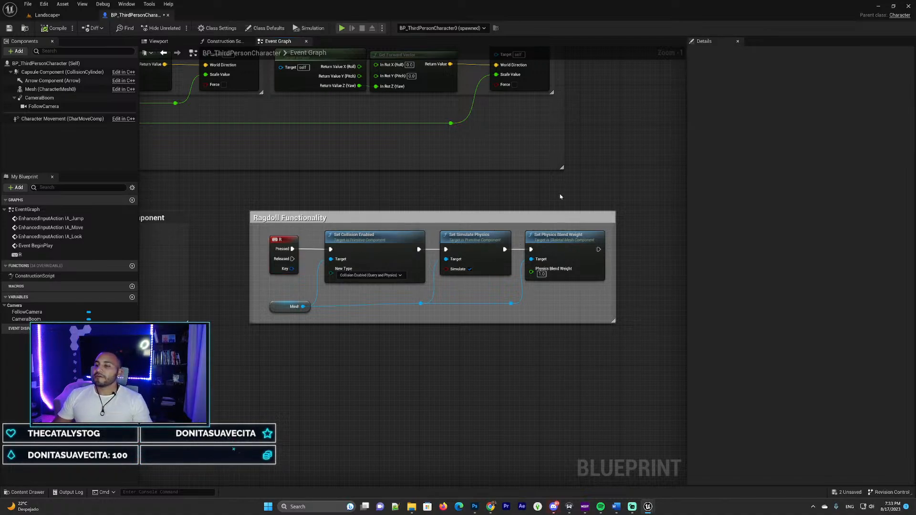
pyautogui.moveTo(561, 196); pyautogui.dragTo(539, 202, button='right')
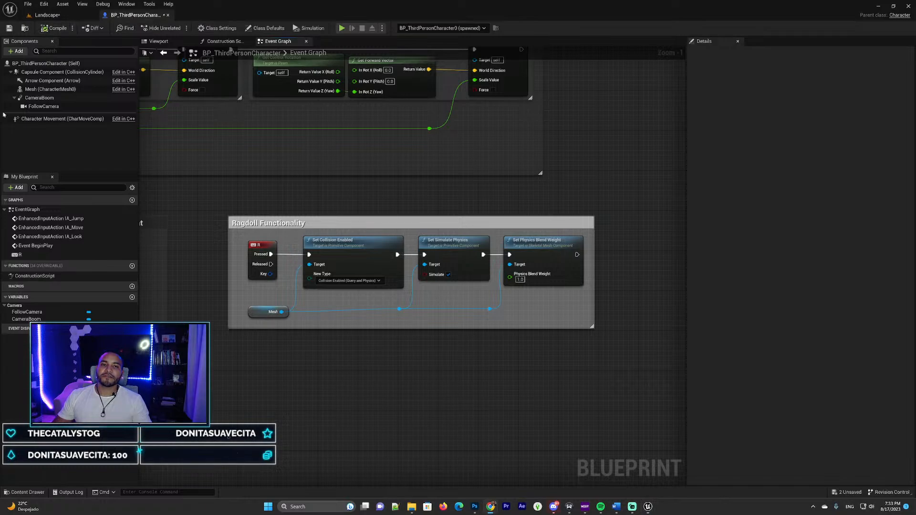
pyautogui.click(9, 28)
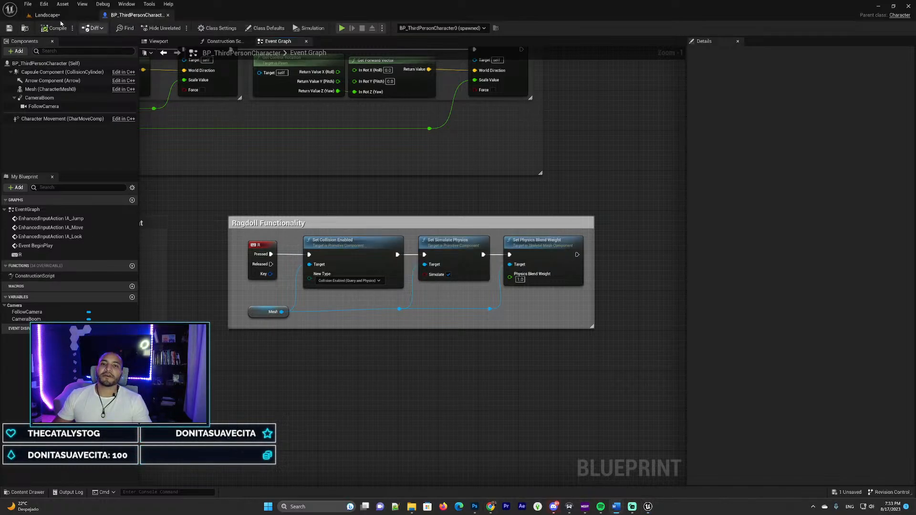
# - Return to the Landscape level, frame the hills and the dirt path from above, and switch the editor to Landscape mode
pyautogui.click(46, 15)
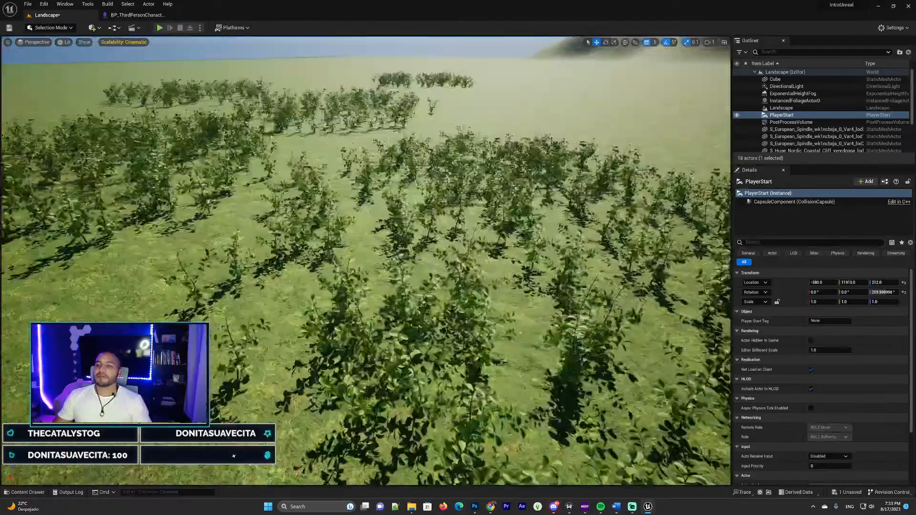
pyautogui.moveTo(365, 260); pyautogui.dragTo(389, 165, button='right')
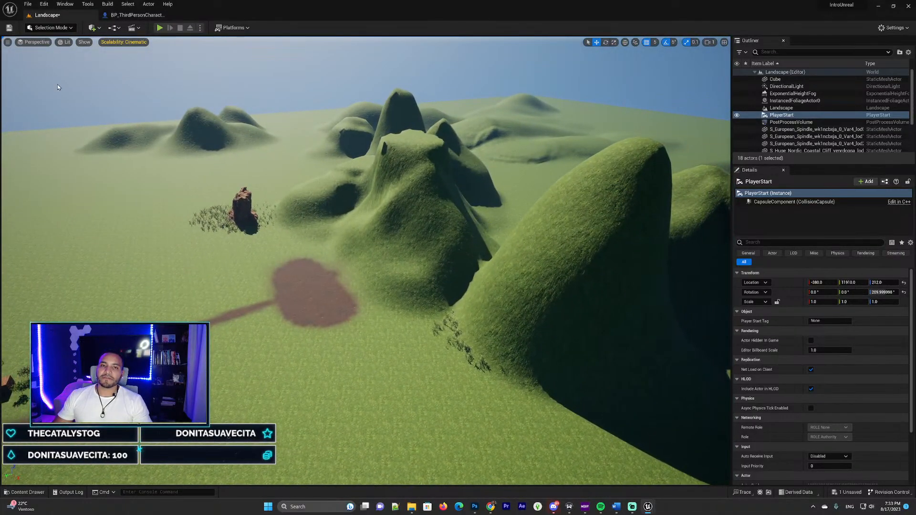
pyautogui.click(69, 28)
pyautogui.click(59, 46)
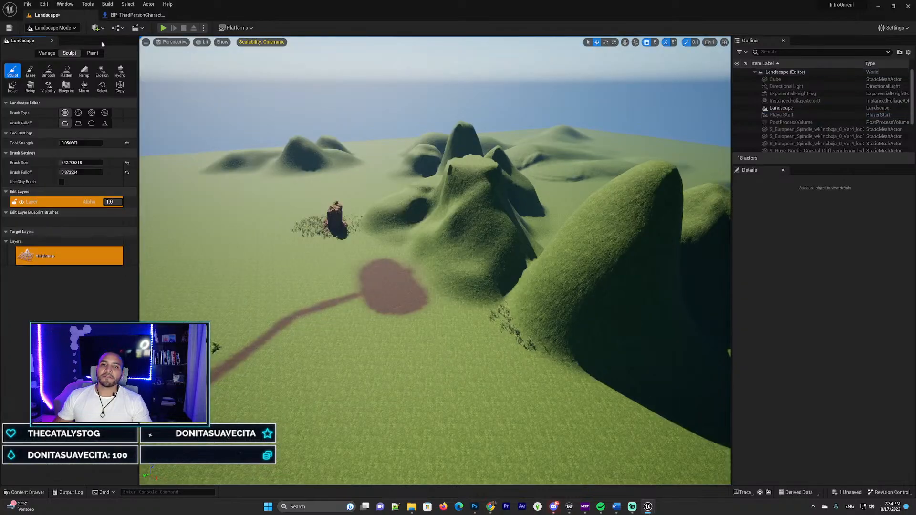
# - Level the tall hills beside the dirt path with the Flatten tool at strength 1.0 and brush size 8192
pyautogui.click(66, 70)
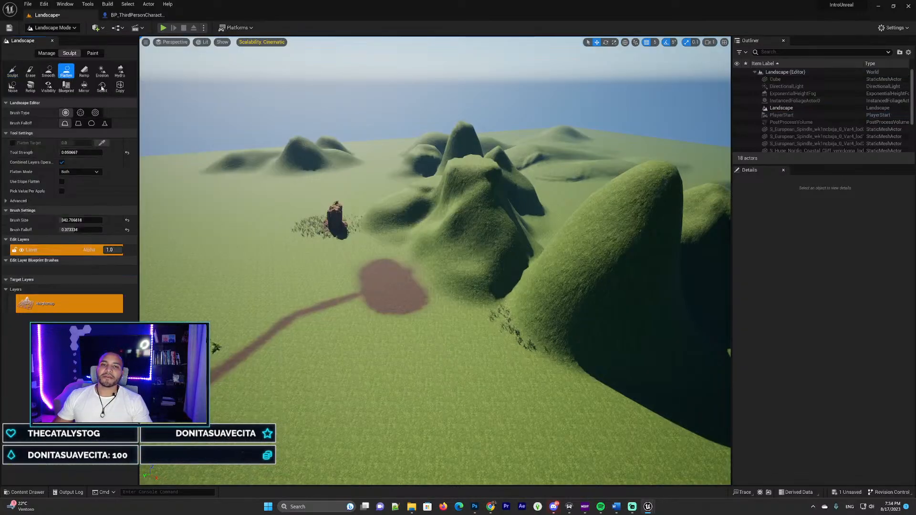
pyautogui.click(68, 153)
pyautogui.write('1')
pyautogui.press('Return')
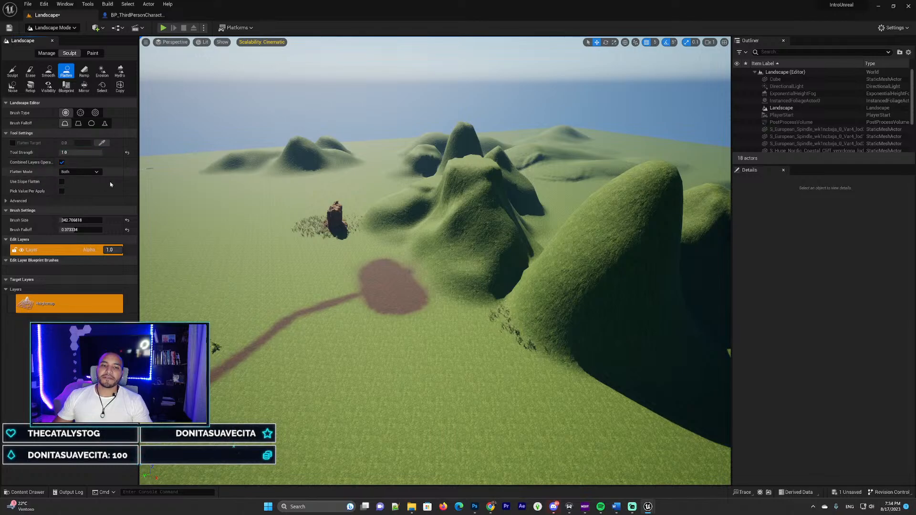
pyautogui.moveTo(77, 220); pyautogui.dragTo(102, 220)
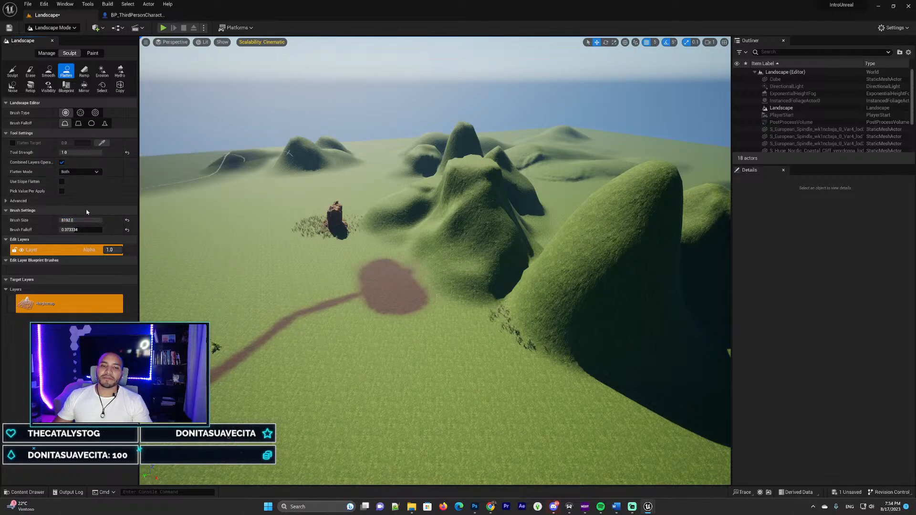
pyautogui.moveTo(436, 276); pyautogui.dragTo(481, 405, button='right')
pyautogui.moveTo(345, 381); pyautogui.dragTo(345, 381, button='right')
pyautogui.moveTo(345, 381)
pyautogui.mouseDown()
pyautogui.moveTo(365, 241)
pyautogui.moveTo(478, 200)
pyautogui.moveTo(532, 94)
pyautogui.moveTo(586, 77)
pyautogui.mouseUp()
pyautogui.moveTo(586, 76); pyautogui.dragTo(586, 77, button='right')
pyautogui.moveTo(517, 163); pyautogui.dragTo(517, 163, button='right')
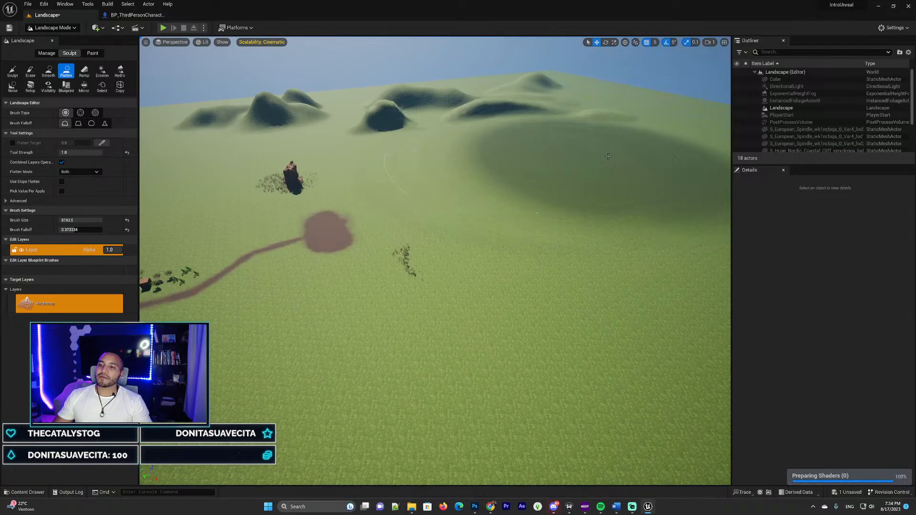
pyautogui.moveTo(419, 182); pyautogui.dragTo(418, 182, button='right')
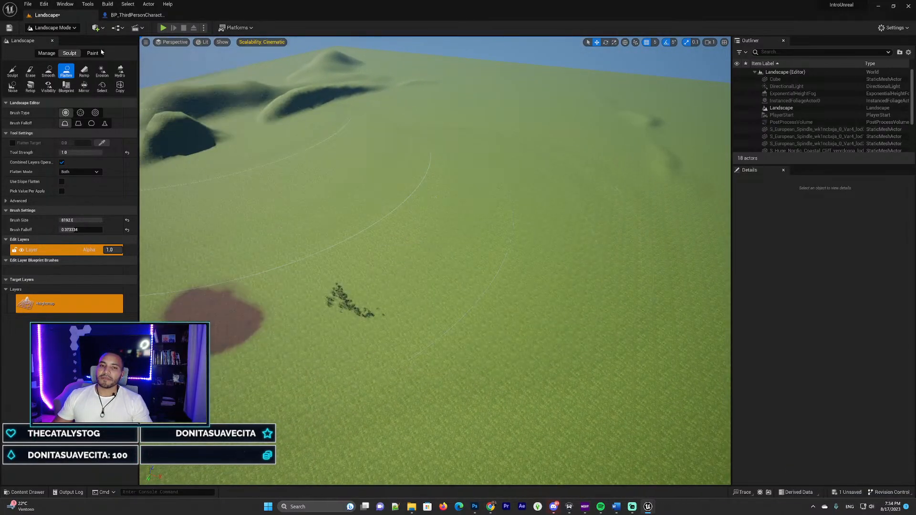
# - Raise a range of broad, rounded hills near the landscape's far edge with the Sculpt tool at strength 0.365333 and brush size 8192
pyautogui.click(13, 71)
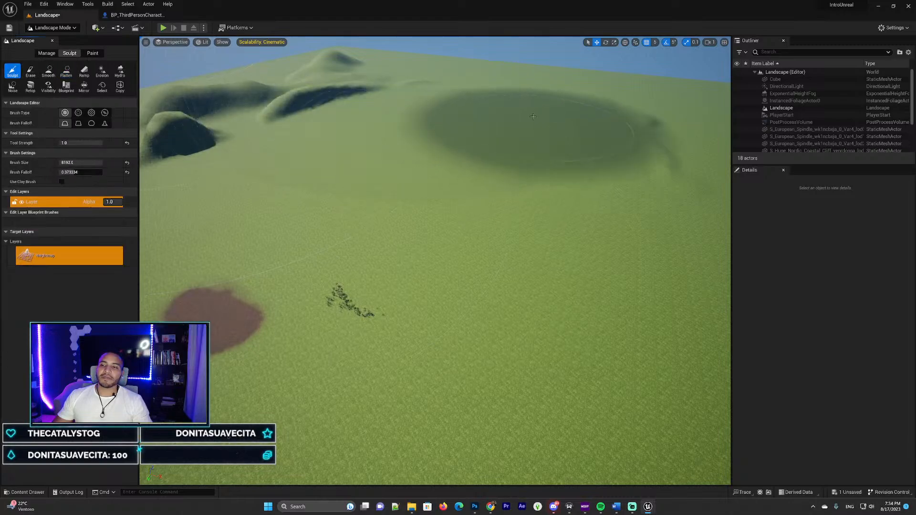
pyautogui.moveTo(523, 81)
pyautogui.mouseDown()
pyautogui.moveTo(528, 129)
pyautogui.moveTo(543, 147)
pyautogui.moveTo(542, 133)
pyautogui.mouseUp()
pyautogui.hotkey('ctrl', 'z')
pyautogui.moveTo(542, 133); pyautogui.dragTo(542, 133, button='right')
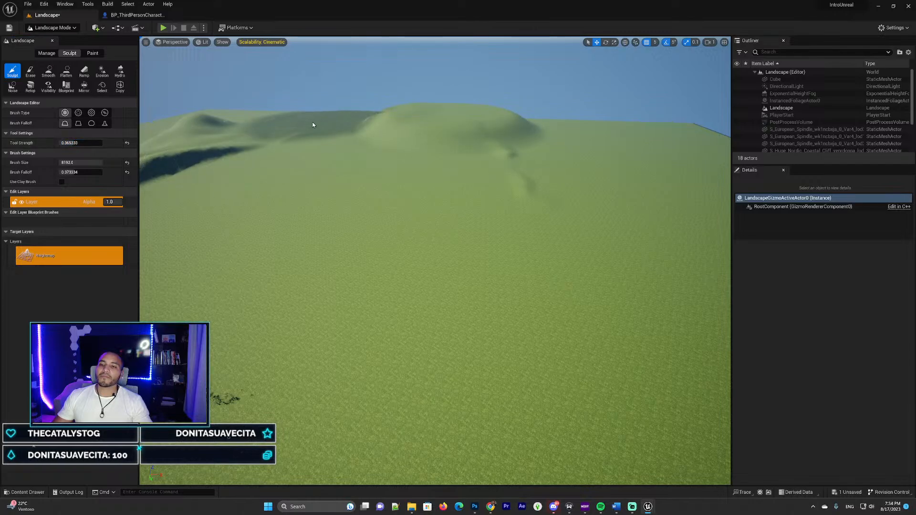
pyautogui.moveTo(313, 125)
pyautogui.mouseDown()
pyautogui.moveTo(348, 137)
pyautogui.moveTo(658, 138)
pyautogui.mouseUp()
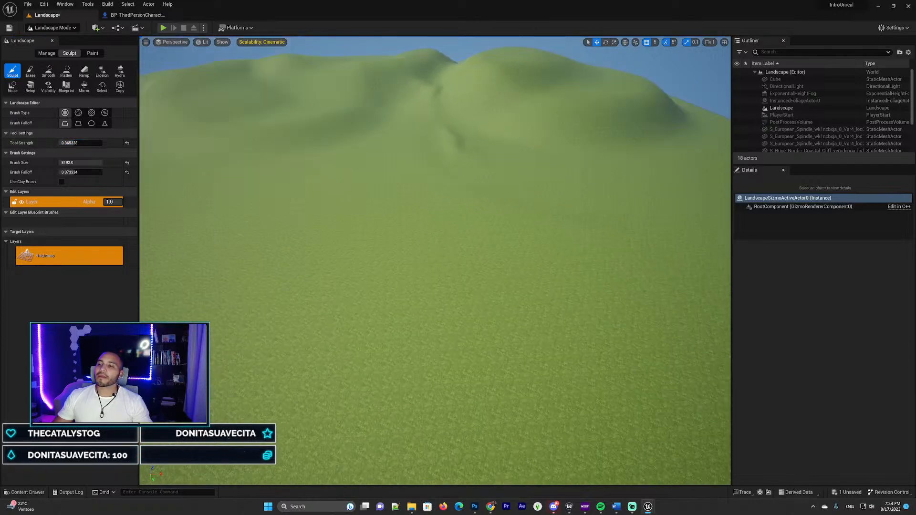
pyautogui.moveTo(659, 139); pyautogui.dragTo(658, 138, button='right')
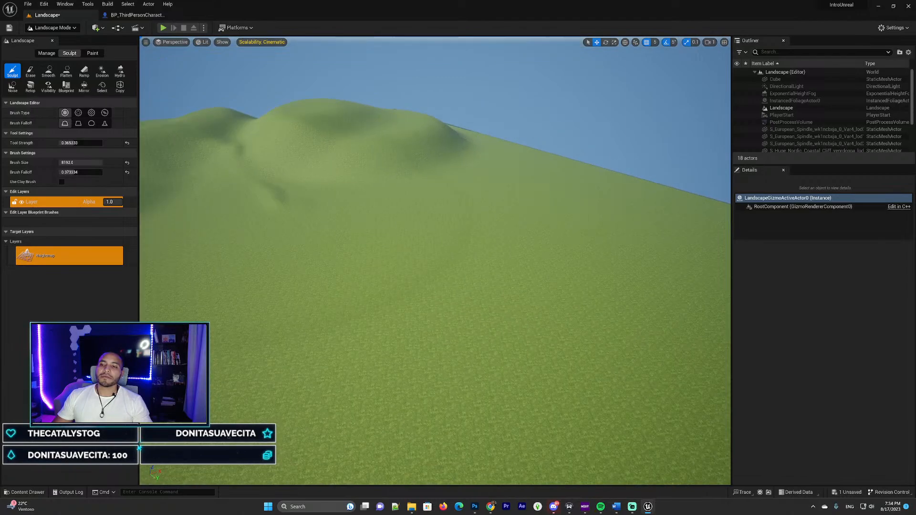
pyautogui.moveTo(396, 207); pyautogui.dragTo(202, 166, button='right')
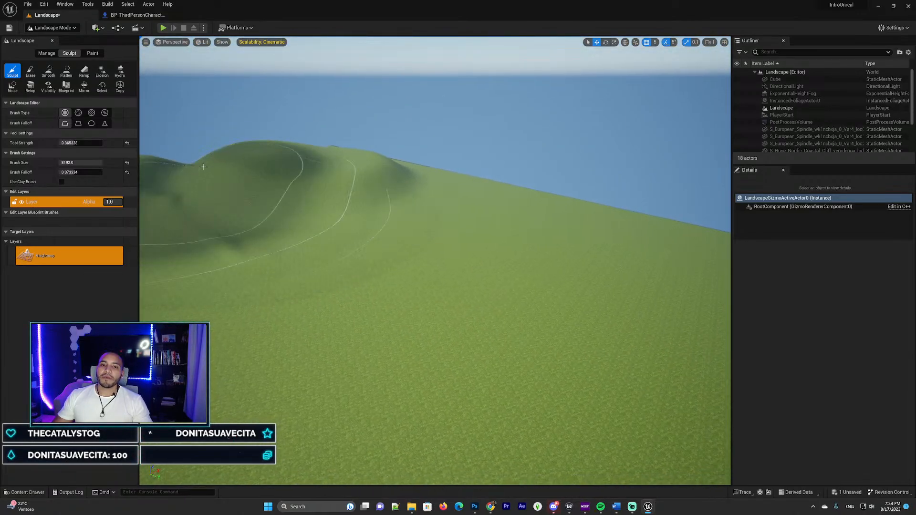
# - Roughen the new rounded hills and the adjoining edge terrain with the Noise tool at strength 0.098666, keeping the 8192 brush
pyautogui.click(13, 86)
pyautogui.moveTo(372, 205); pyautogui.dragTo(297, 156, button='right')
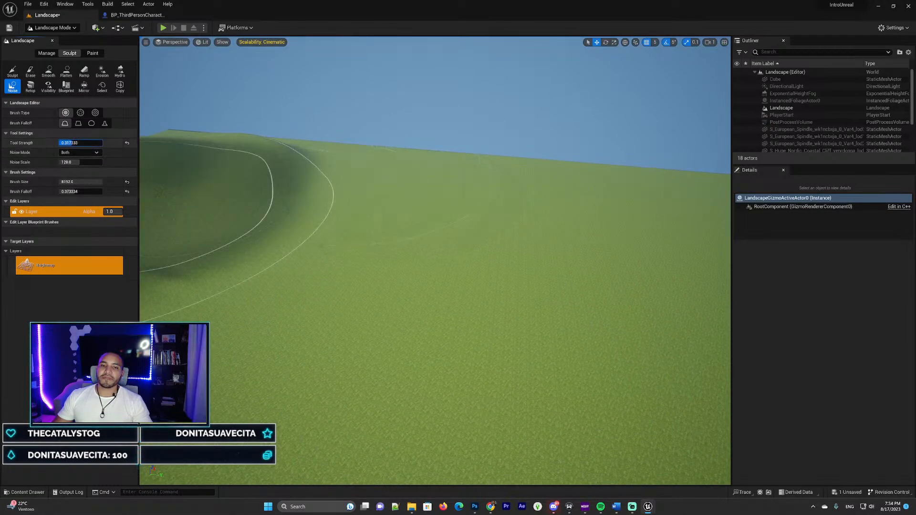
pyautogui.moveTo(229, 205)
pyautogui.mouseDown()
pyautogui.moveTo(372, 186)
pyautogui.moveTo(529, 191)
pyautogui.moveTo(510, 175)
pyautogui.mouseUp()
pyautogui.hotkey('ctrl', 'z')
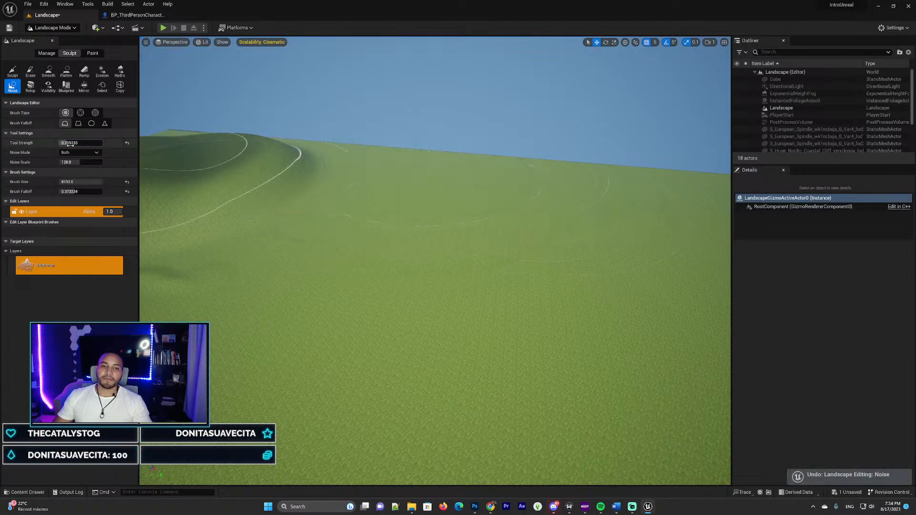
pyautogui.moveTo(404, 166)
pyautogui.mouseDown()
pyautogui.moveTo(536, 182)
pyautogui.moveTo(590, 173)
pyautogui.moveTo(639, 182)
pyautogui.mouseUp()
pyautogui.moveTo(640, 181); pyautogui.dragTo(725, 184, button='right')
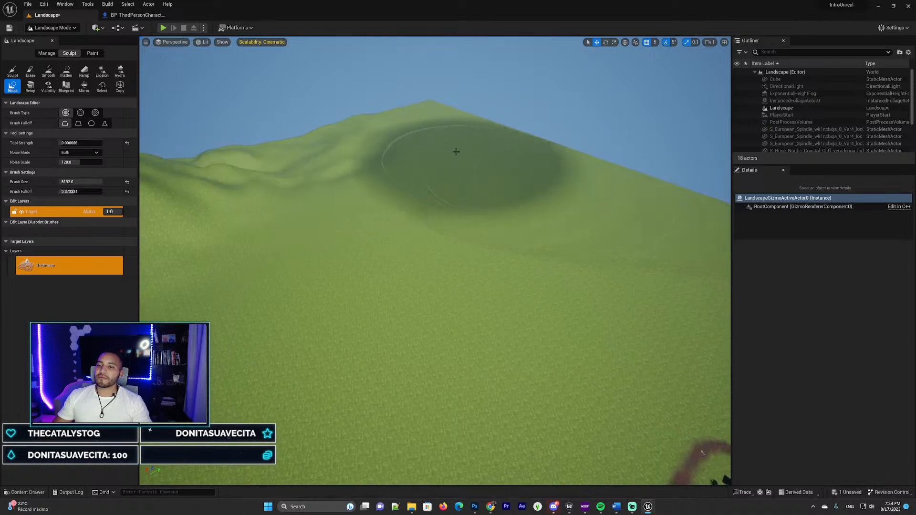
pyautogui.moveTo(456, 152)
pyautogui.mouseDown()
pyautogui.moveTo(428, 144)
pyautogui.moveTo(480, 150)
pyautogui.mouseUp()
pyautogui.moveTo(480, 151); pyautogui.dragTo(485, 319, button='right')
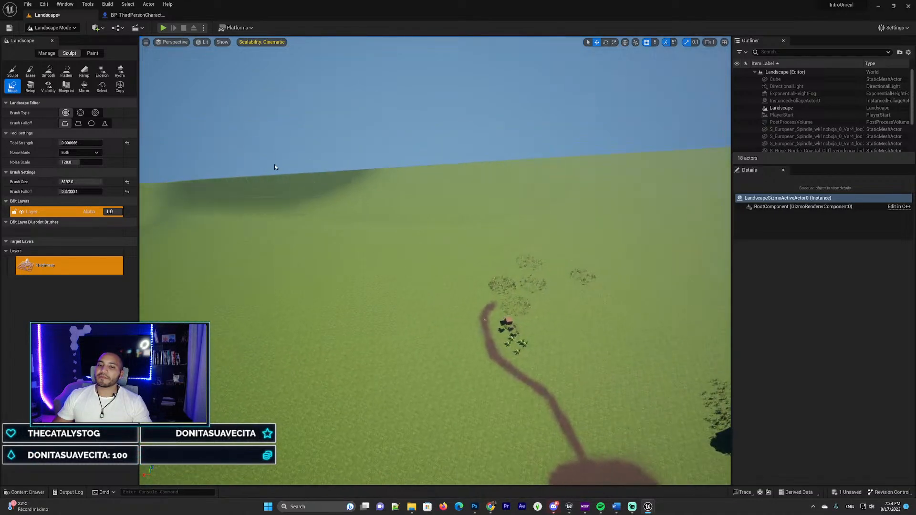
# - Add uneven noise hills along the flat landscape edge beyond the foliage at the start of the dirt path
pyautogui.moveTo(275, 167)
pyautogui.mouseDown()
pyautogui.moveTo(272, 182)
pyautogui.moveTo(621, 181)
pyautogui.mouseUp()
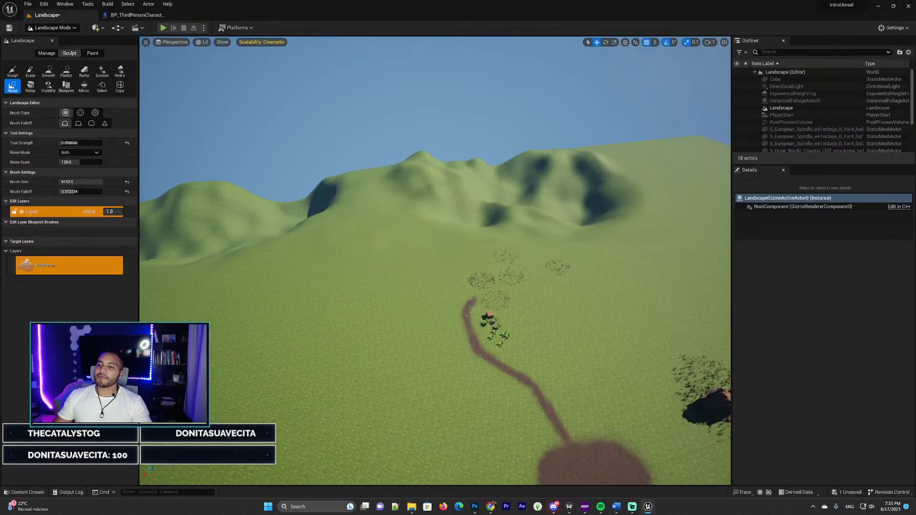
pyautogui.moveTo(620, 181); pyautogui.dragTo(715, 183, button='right')
pyautogui.moveTo(563, 184)
pyautogui.mouseDown(button='right')
pyautogui.moveTo(629, 176)
pyautogui.moveTo(687, 153)
pyautogui.mouseUp(button='right')
pyautogui.moveTo(358, 177); pyautogui.dragTo(243, 196, button='right')
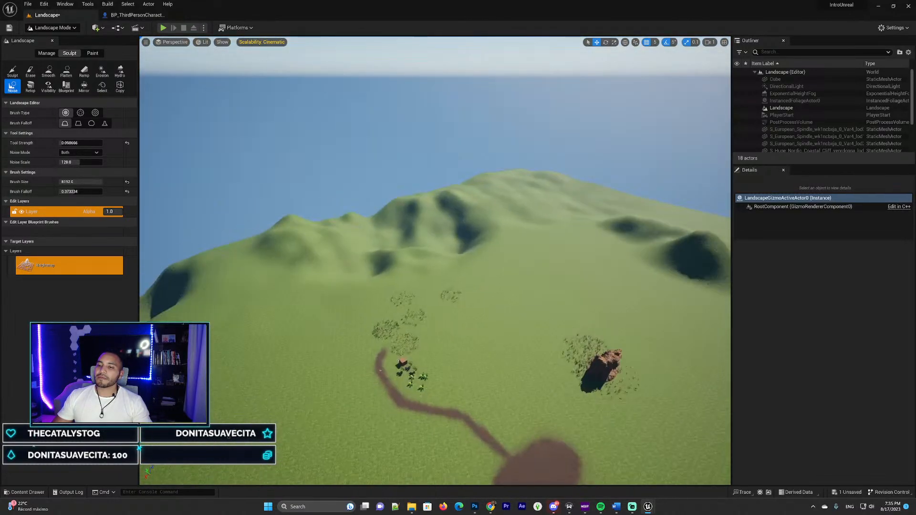
pyautogui.rightClick(409, 198)
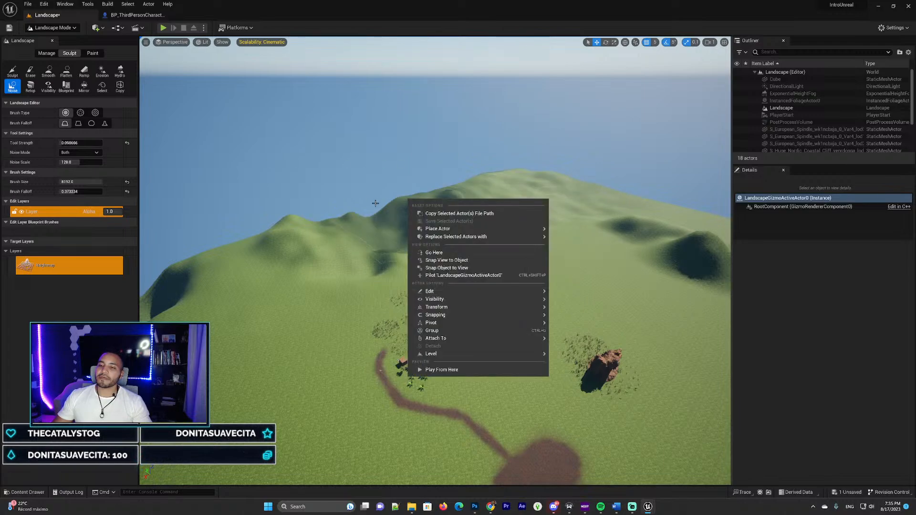
pyautogui.moveTo(403, 195); pyautogui.dragTo(165, 88, button='right')
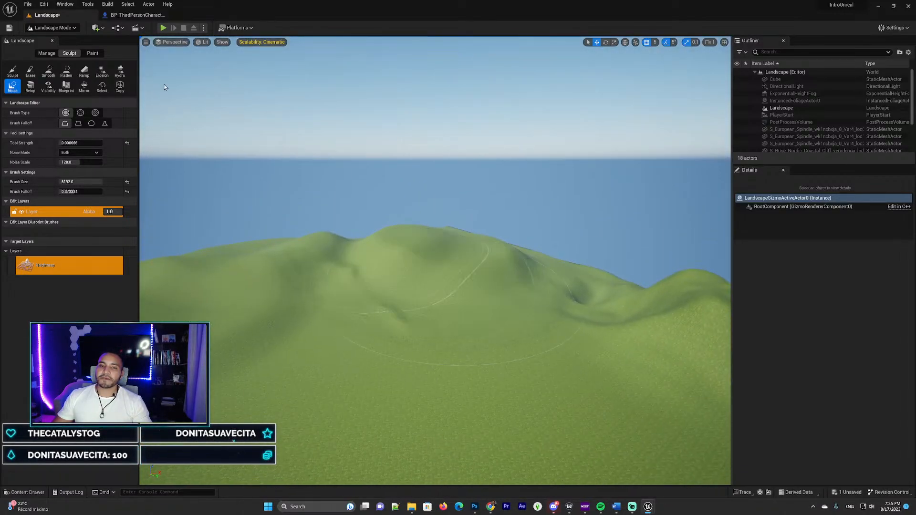
# - Build up the noisy edge hills with the Sculpt tool at strength 0.098666 and brush size 8192
pyautogui.click(12, 72)
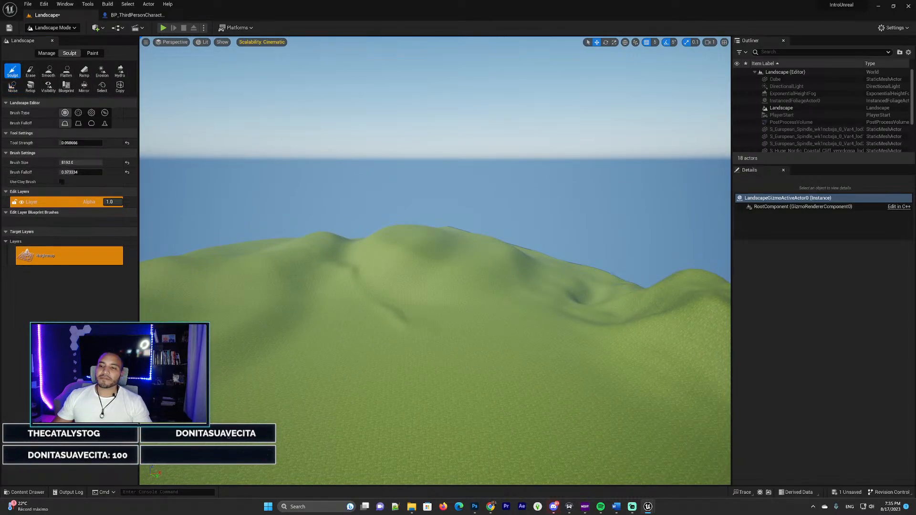
pyautogui.moveTo(306, 243); pyautogui.dragTo(105, 243, button='right')
pyautogui.moveTo(568, 327)
pyautogui.mouseDown(button='right')
pyautogui.moveTo(616, 346)
pyautogui.moveTo(594, 335)
pyautogui.mouseUp(button='right')
pyautogui.click(309, 260)
pyautogui.moveTo(305, 253)
pyautogui.mouseDown(button='right')
pyautogui.moveTo(271, 268)
pyautogui.moveTo(215, 257)
pyautogui.mouseUp(button='right')
pyautogui.click(445, 279)
pyautogui.moveTo(445, 279); pyautogui.dragTo(481, 291)
pyautogui.moveTo(481, 291); pyautogui.dragTo(391, 277, button='right')
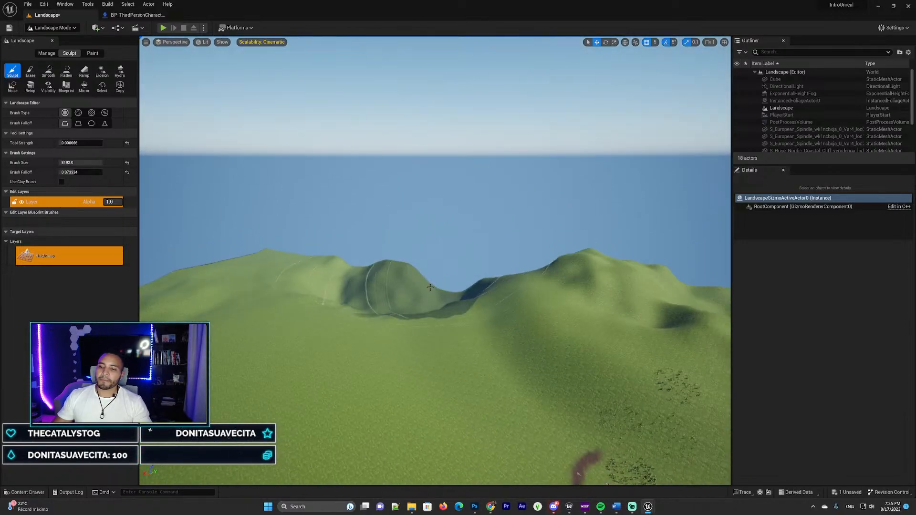
# - Fill the dip in the edge hills and raise the neighbouring ridges and peaks into a continuous range
pyautogui.moveTo(435, 301)
pyautogui.mouseDown()
pyautogui.moveTo(367, 287)
pyautogui.moveTo(395, 274)
pyautogui.moveTo(286, 253)
pyautogui.mouseUp()
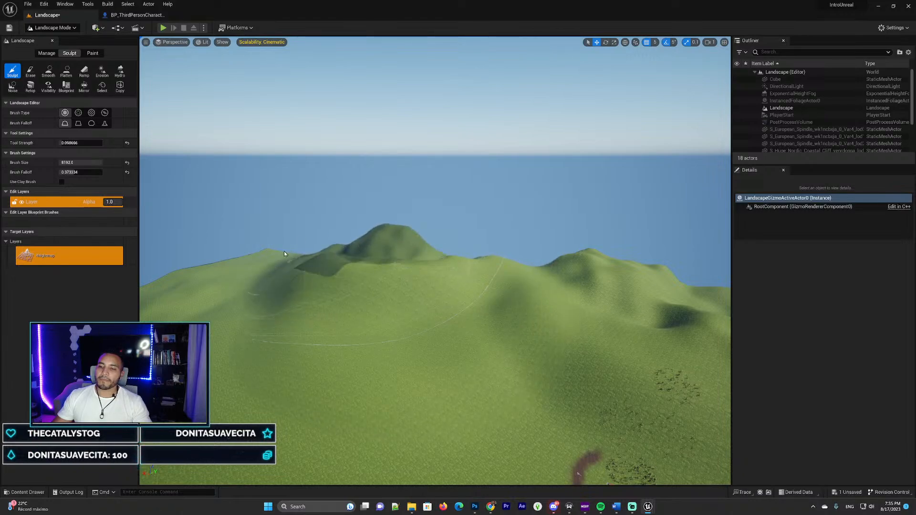
pyautogui.moveTo(285, 252)
pyautogui.mouseDown(button='right')
pyautogui.moveTo(234, 263)
pyautogui.moveTo(341, 256)
pyautogui.mouseUp(button='right')
pyautogui.moveTo(373, 255); pyautogui.dragTo(357, 274)
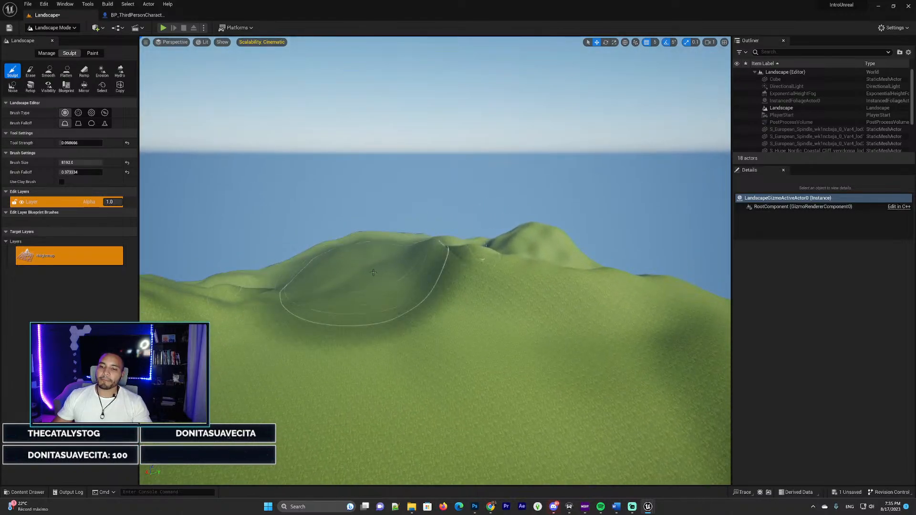
pyautogui.moveTo(357, 274); pyautogui.dragTo(450, 264, button='right')
pyautogui.moveTo(470, 281); pyautogui.dragTo(512, 278)
pyautogui.moveTo(512, 278); pyautogui.dragTo(415, 279, button='right')
pyautogui.moveTo(482, 276); pyautogui.dragTo(443, 282, button='right')
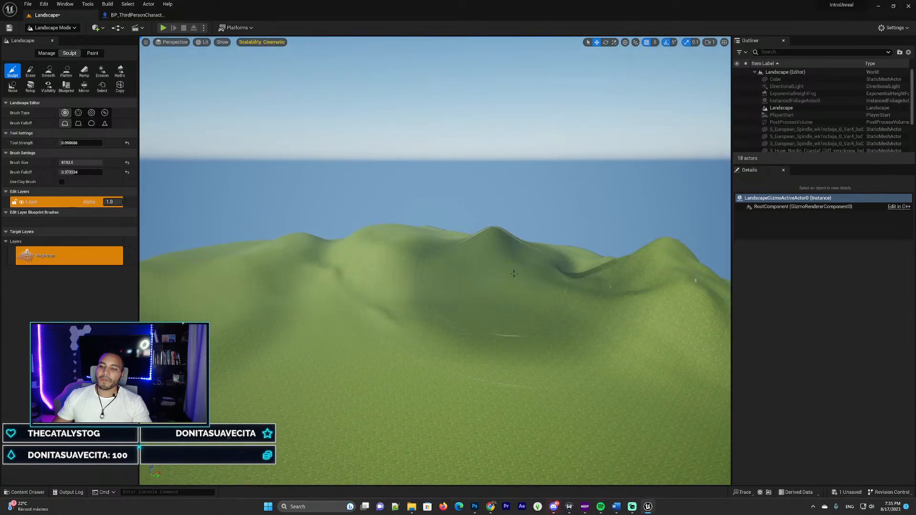
pyautogui.moveTo(513, 274); pyautogui.dragTo(396, 227)
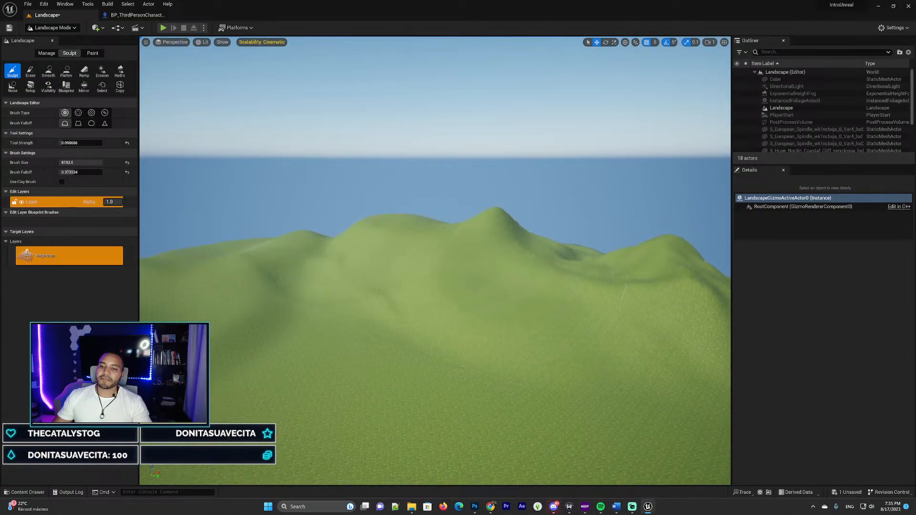
# - Raise a wide ridge along the far edge behind the rock formation, linking the small dark hills there
pyautogui.rightClick(362, 236)
pyautogui.write('dw')
pyautogui.rightClick(446, 183)
pyautogui.rightClick(441, 184)
pyautogui.rightClick(358, 227)
pyautogui.click(443, 80)
pyautogui.moveTo(381, 198); pyautogui.dragTo(541, 196, button='right')
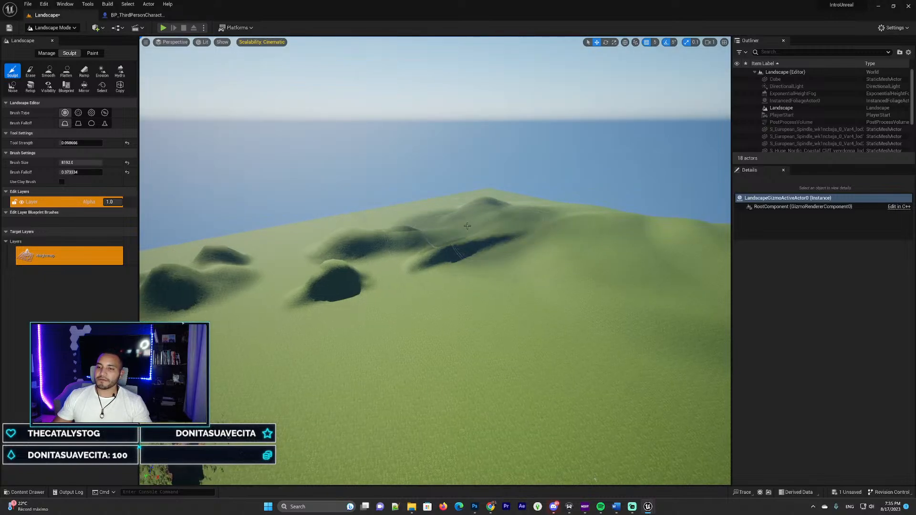
pyautogui.moveTo(459, 207)
pyautogui.mouseDown()
pyautogui.moveTo(382, 236)
pyautogui.moveTo(409, 253)
pyautogui.mouseUp()
pyautogui.moveTo(409, 229)
pyautogui.mouseDown(button='right')
pyautogui.moveTo(305, 229)
pyautogui.moveTo(317, 227)
pyautogui.mouseUp(button='right')
pyautogui.moveTo(411, 226); pyautogui.dragTo(397, 211)
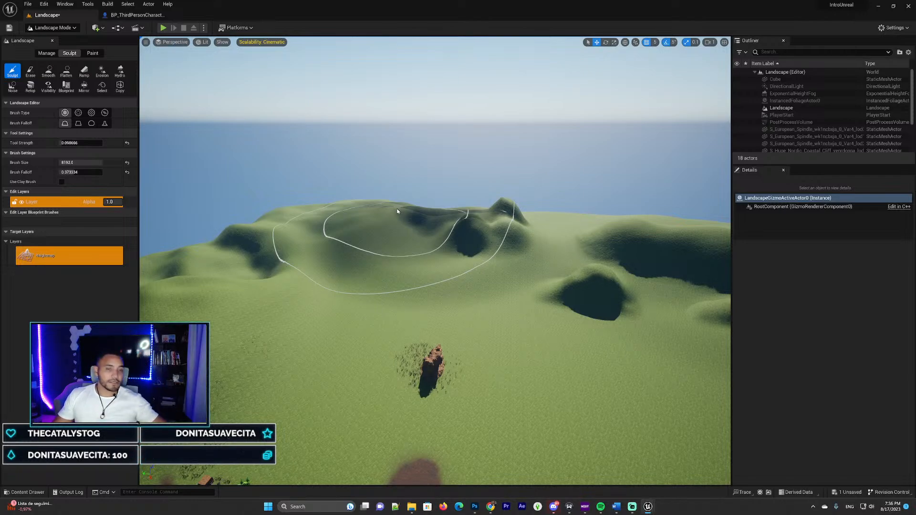
pyautogui.moveTo(345, 223); pyautogui.dragTo(286, 224)
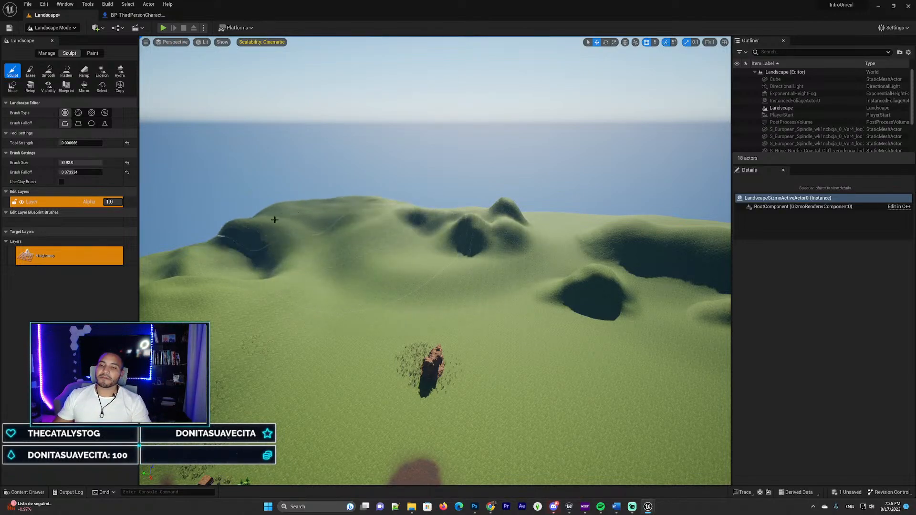
# - Raise the gentle slopes of the edge range on the side near the start of the dirt path
pyautogui.moveTo(287, 224); pyautogui.dragTo(239, 224, button='right')
pyautogui.moveTo(425, 245); pyautogui.dragTo(368, 253, button='right')
pyautogui.moveTo(408, 211); pyautogui.dragTo(440, 217, button='right')
pyautogui.moveTo(440, 217); pyautogui.dragTo(287, 202)
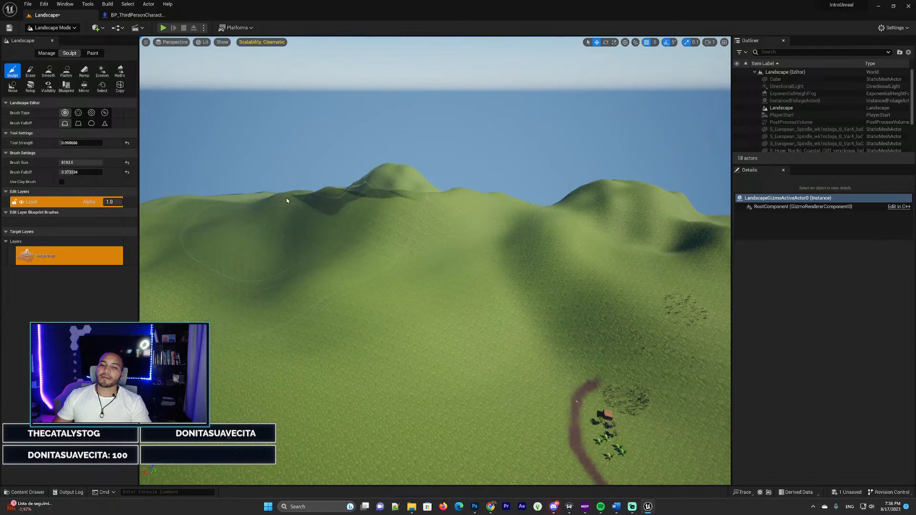
pyautogui.moveTo(287, 202); pyautogui.dragTo(238, 204, button='right')
pyautogui.moveTo(305, 213); pyautogui.dragTo(361, 211)
# - Sculpt a tall, steep peak on the dirt patch at the path's end, using a much smaller brush at strength 0.365333
pyautogui.moveTo(361, 212)
pyautogui.mouseDown(button='right')
pyautogui.moveTo(468, 226)
pyautogui.moveTo(551, 215)
pyautogui.moveTo(449, 221)
pyautogui.moveTo(446, 246)
pyautogui.moveTo(403, 226)
pyautogui.moveTo(377, 196)
pyautogui.moveTo(362, 246)
pyautogui.moveTo(184, 270)
pyautogui.moveTo(230, 270)
pyautogui.mouseUp(button='right')
pyautogui.press('w')
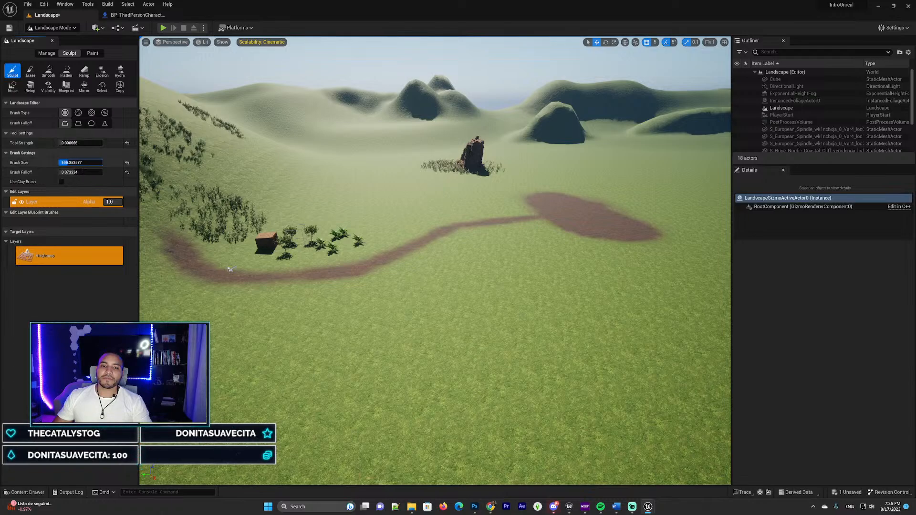
pyautogui.moveTo(231, 270); pyautogui.dragTo(370, 239, button='right')
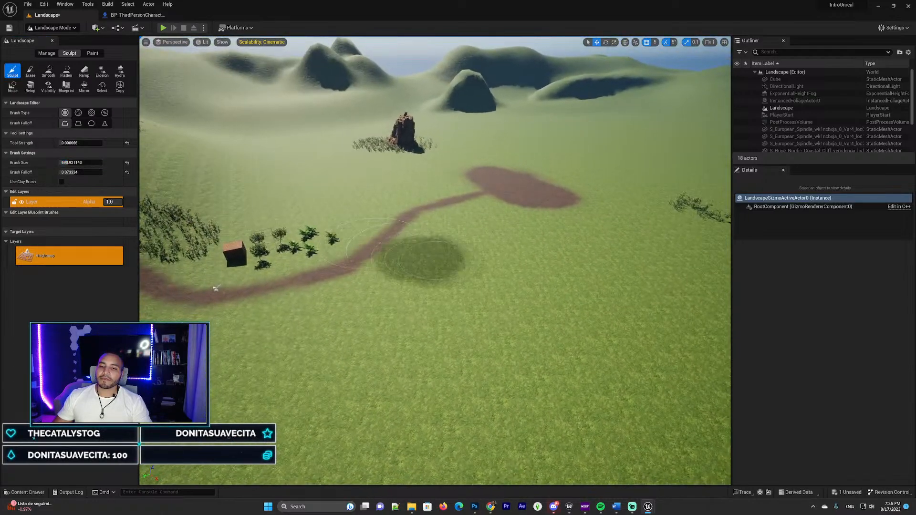
pyautogui.moveTo(421, 259)
pyautogui.mouseDown(button='right')
pyautogui.moveTo(381, 258)
pyautogui.moveTo(416, 257)
pyautogui.moveTo(472, 236)
pyautogui.moveTo(527, 191)
pyautogui.moveTo(274, 204)
pyautogui.moveTo(484, 189)
pyautogui.mouseUp(button='right')
pyautogui.moveTo(414, 257)
pyautogui.mouseDown(button='right')
pyautogui.moveTo(487, 272)
pyautogui.moveTo(506, 286)
pyautogui.moveTo(527, 260)
pyautogui.moveTo(444, 282)
pyautogui.moveTo(425, 267)
pyautogui.moveTo(437, 259)
pyautogui.mouseUp(button='right')
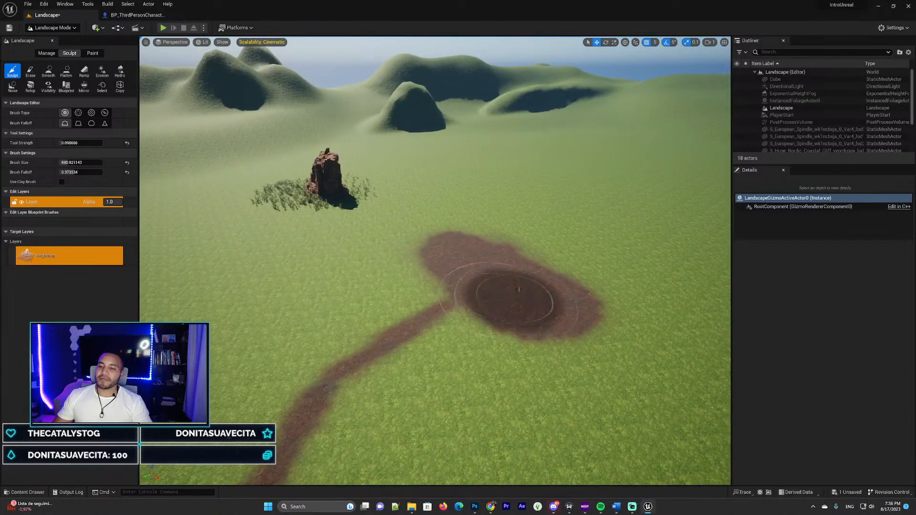
pyautogui.moveTo(507, 298)
pyautogui.mouseDown(button='right')
pyautogui.moveTo(478, 295)
pyautogui.moveTo(481, 289)
pyautogui.mouseUp(button='right')
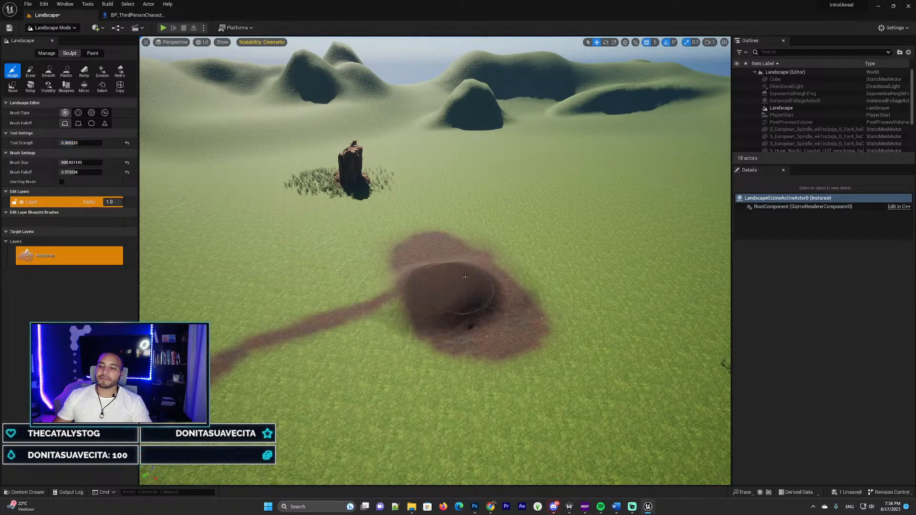
pyautogui.moveTo(435, 268); pyautogui.dragTo(429, 266)
pyautogui.moveTo(429, 266)
pyautogui.mouseDown(button='right')
pyautogui.moveTo(431, 286)
pyautogui.moveTo(437, 197)
pyautogui.moveTo(411, 229)
pyautogui.moveTo(386, 202)
pyautogui.mouseUp(button='right')
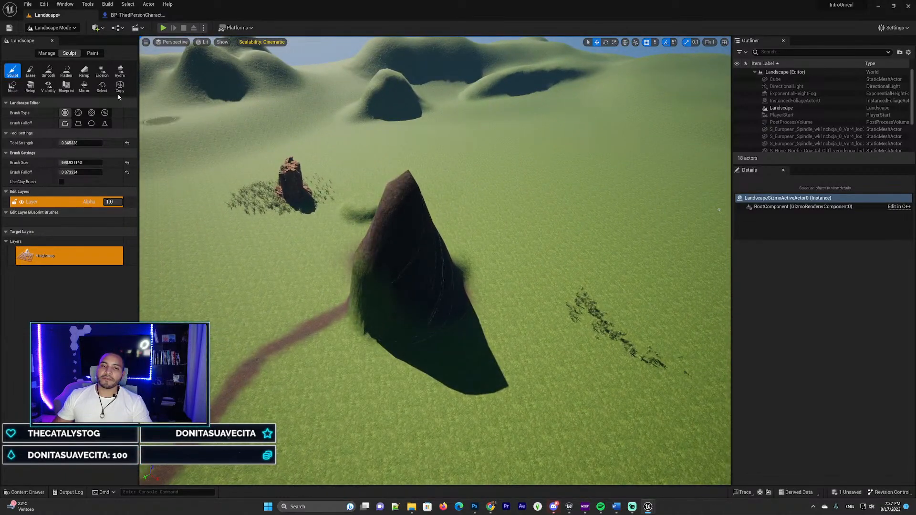
# - Flatten the peak at the path's end into a long, level-topped plateau extending across the grass behind it
pyautogui.click(67, 72)
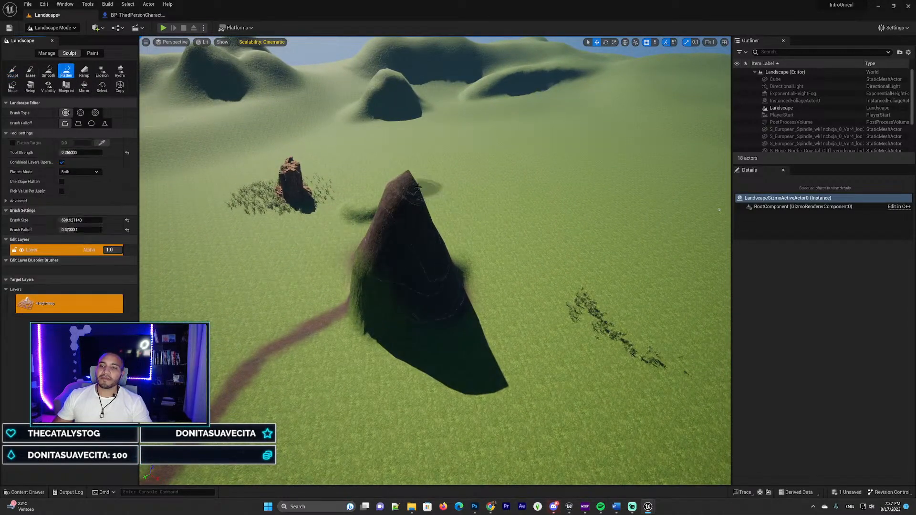
pyautogui.moveTo(407, 183); pyautogui.dragTo(474, 156)
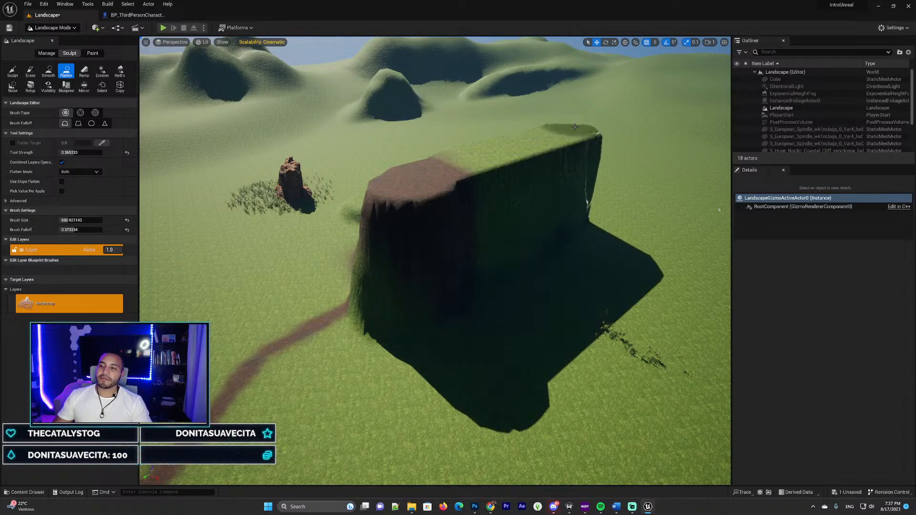
pyautogui.moveTo(590, 123); pyautogui.dragTo(545, 138)
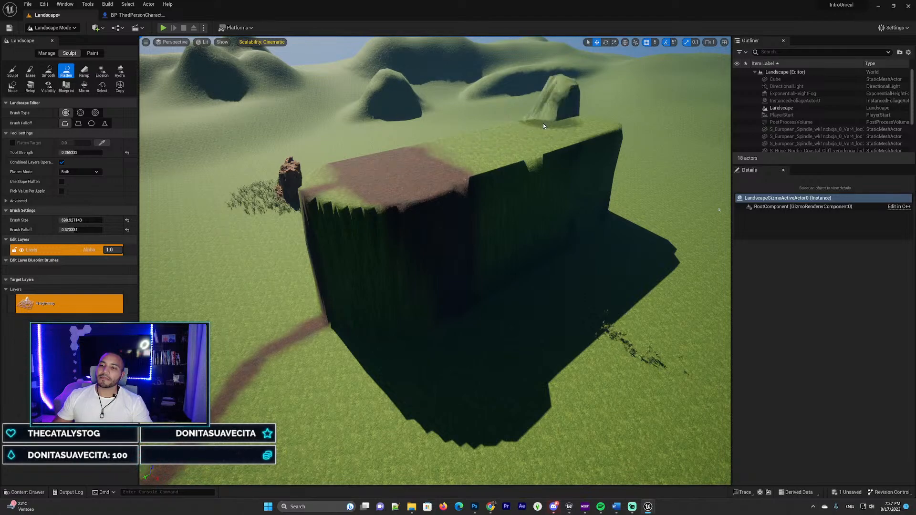
pyautogui.press('d')
pyautogui.moveTo(568, 125)
pyautogui.mouseDown(button='right')
pyautogui.moveTo(547, 89)
pyautogui.moveTo(544, 104)
pyautogui.mouseUp(button='right')
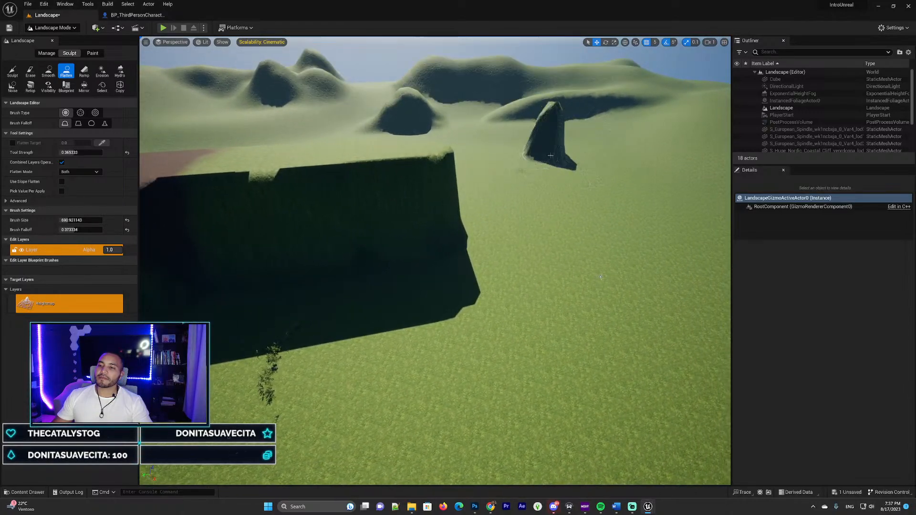
pyautogui.moveTo(533, 148)
pyautogui.mouseDown(button='right')
pyautogui.moveTo(480, 135)
pyautogui.moveTo(534, 113)
pyautogui.moveTo(530, 141)
pyautogui.moveTo(542, 149)
pyautogui.mouseUp(button='right')
pyautogui.press('a')
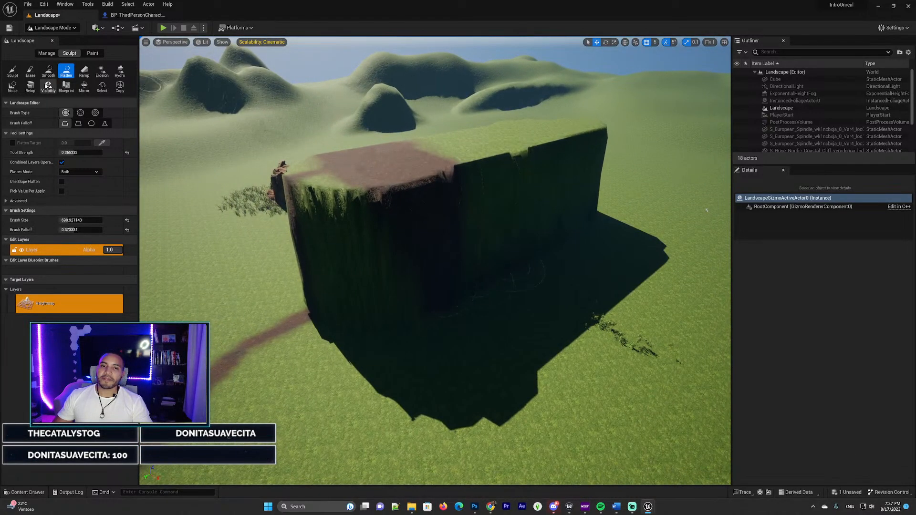
# - Smooth the plateau's top edges and steep sides into rounded slopes at a strength of about 0.125
pyautogui.click(48, 71)
pyautogui.moveTo(81, 142); pyautogui.dragTo(69, 143)
pyautogui.moveTo(479, 165)
pyautogui.mouseDown()
pyautogui.moveTo(593, 135)
pyautogui.moveTo(589, 143)
pyautogui.mouseUp()
pyautogui.moveTo(589, 143)
pyautogui.mouseDown(button='right')
pyautogui.moveTo(525, 143)
pyautogui.moveTo(591, 148)
pyautogui.mouseUp(button='right')
pyautogui.moveTo(478, 211); pyautogui.dragTo(455, 271, button='right')
pyautogui.moveTo(410, 288); pyautogui.dragTo(378, 281, button='right')
pyautogui.moveTo(467, 334); pyautogui.dragTo(306, 282, button='right')
pyautogui.moveTo(286, 267)
pyautogui.mouseDown()
pyautogui.moveTo(267, 286)
pyautogui.moveTo(310, 267)
pyautogui.moveTo(287, 277)
pyautogui.mouseUp()
pyautogui.moveTo(305, 281); pyautogui.dragTo(320, 277, button='right')
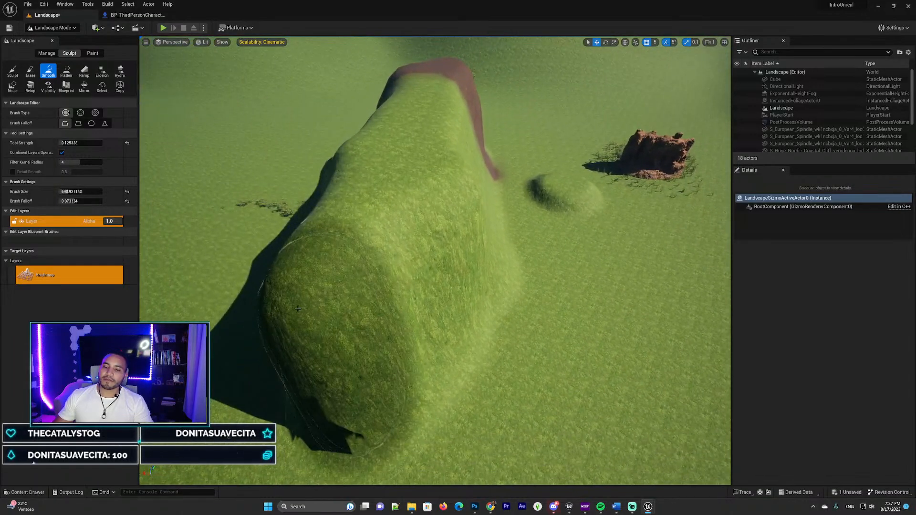
pyautogui.moveTo(267, 258)
pyautogui.mouseDown()
pyautogui.moveTo(286, 287)
pyautogui.moveTo(310, 277)
pyautogui.mouseUp()
pyautogui.moveTo(310, 277); pyautogui.dragTo(281, 291, button='right')
# - In Modeling mode, place a linear staircase mesh on the dirt path near the foot of the plateau
pyautogui.click(52, 28)
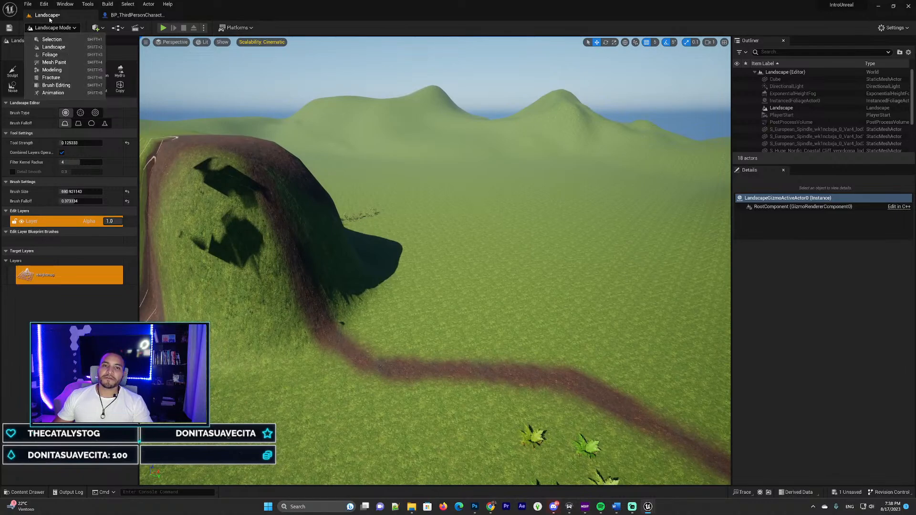
pyautogui.click(51, 40)
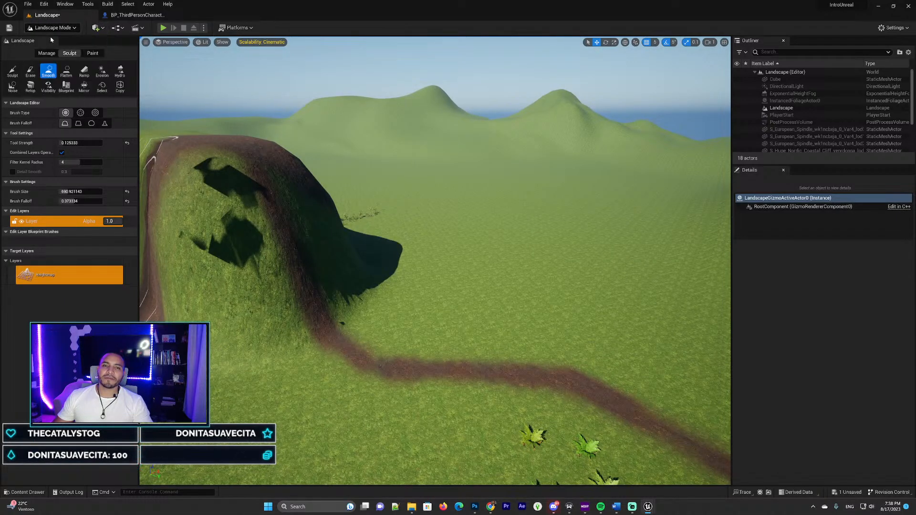
pyautogui.click(56, 27)
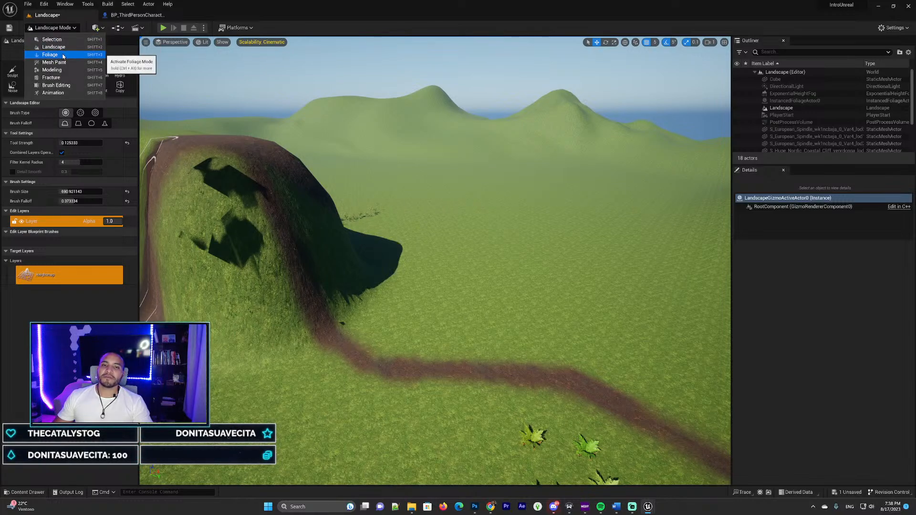
pyautogui.click(51, 70)
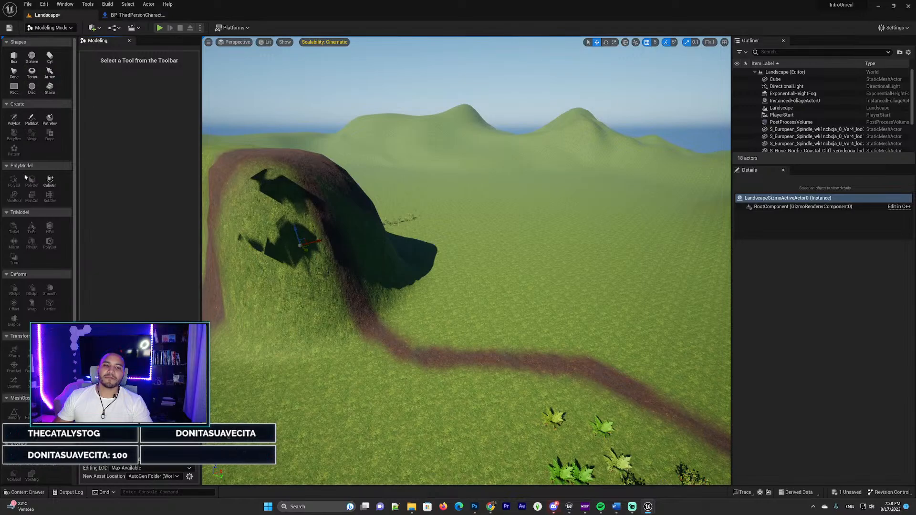
pyautogui.click(50, 89)
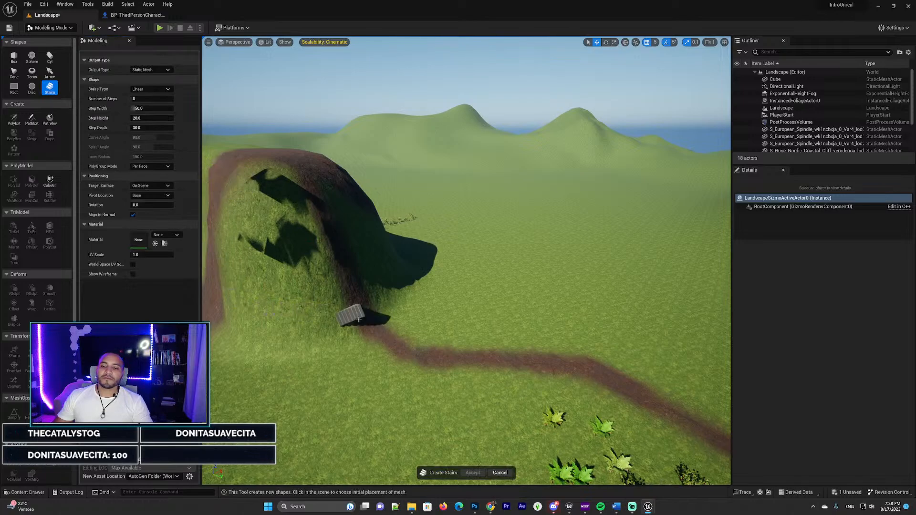
pyautogui.moveTo(415, 370); pyautogui.dragTo(401, 342, button='right')
pyautogui.press('a')
pyautogui.press('d')
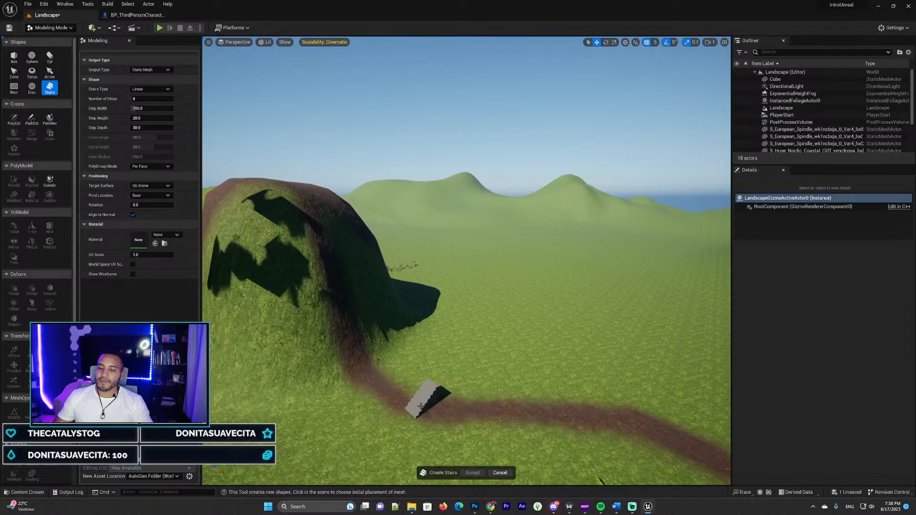
pyautogui.click(447, 400)
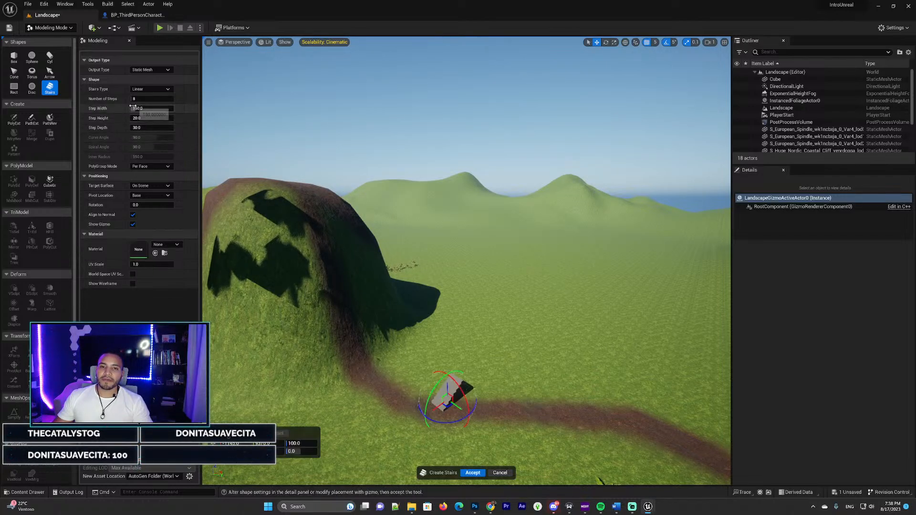
# - Increase the staircase's number of steps so that it rises to roughly the plateau's height
pyautogui.moveTo(134, 99); pyautogui.dragTo(162, 99)
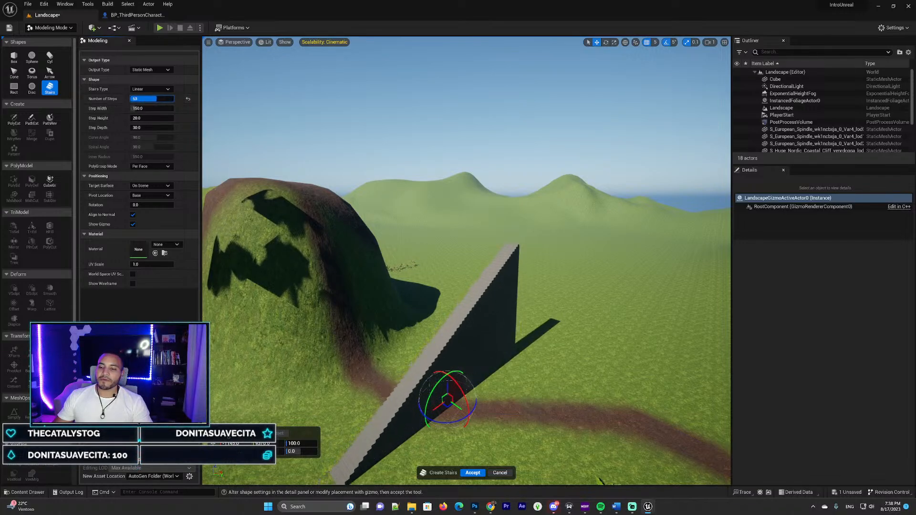
pyautogui.press('d')
pyautogui.moveTo(308, 156); pyautogui.dragTo(259, 175, button='right')
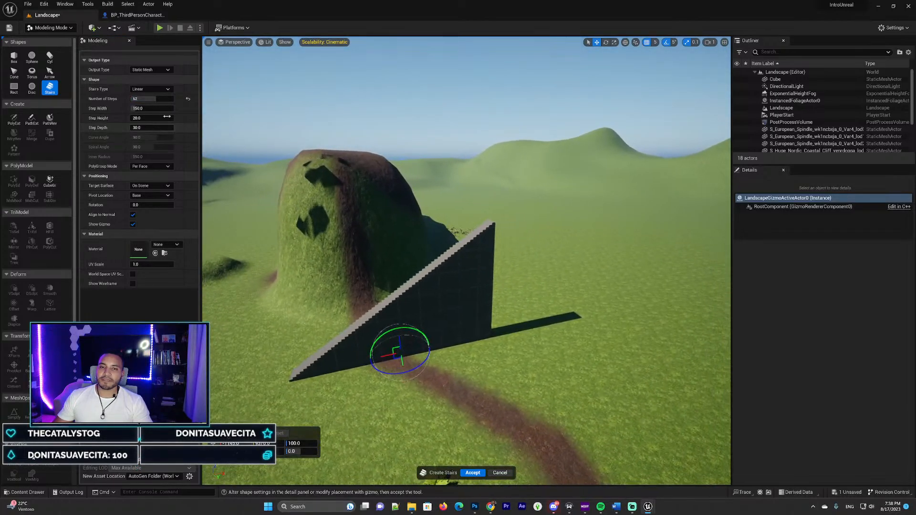
pyautogui.moveTo(153, 98); pyautogui.dragTo(163, 98)
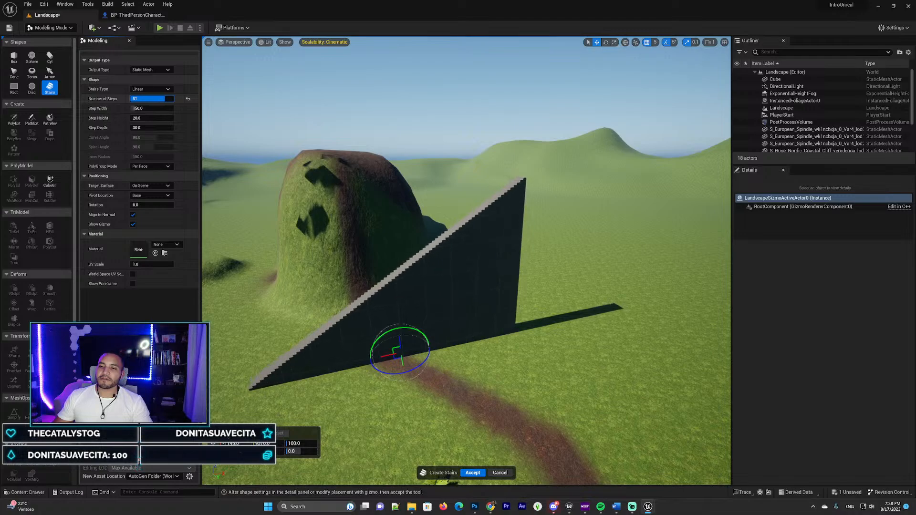
pyautogui.moveTo(348, 189)
pyautogui.mouseDown(button='right')
pyautogui.moveTo(420, 224)
pyautogui.moveTo(465, 226)
pyautogui.moveTo(365, 185)
pyautogui.moveTo(370, 198)
pyautogui.moveTo(358, 199)
pyautogui.mouseUp(button='right')
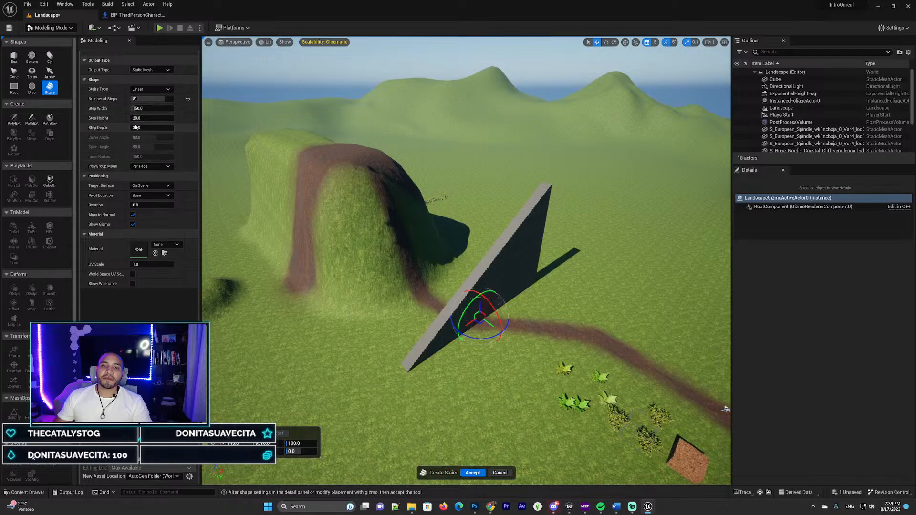
# - Set the staircase's step width to about 283 and accept the new mesh
pyautogui.moveTo(137, 109); pyautogui.dragTo(143, 109)
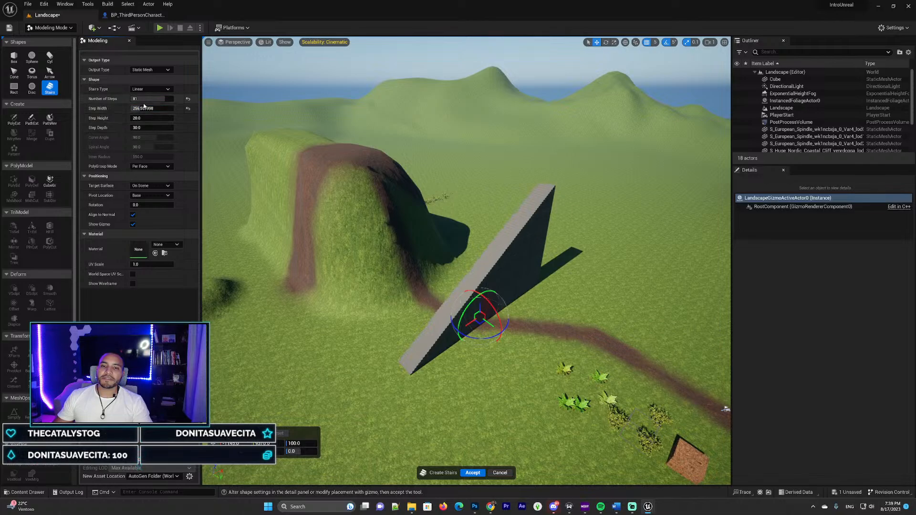
pyautogui.moveTo(138, 110); pyautogui.dragTo(140, 109)
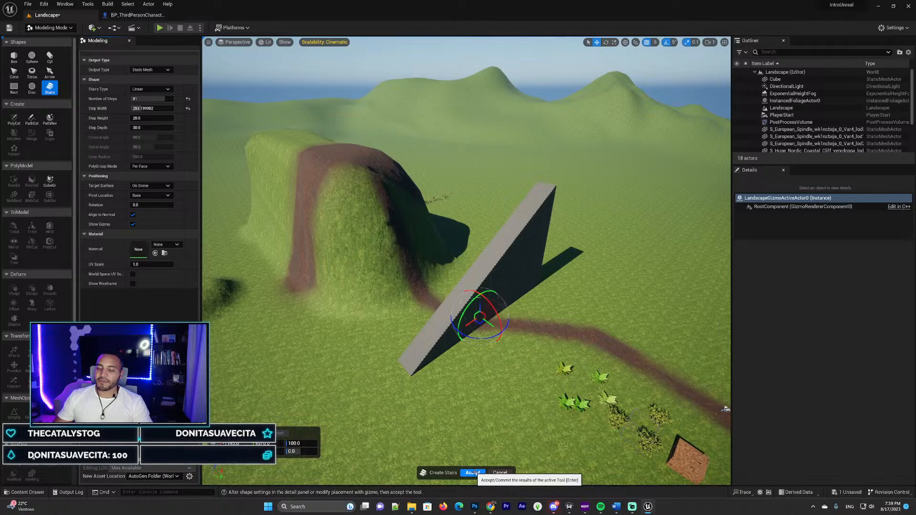
pyautogui.moveTo(487, 387); pyautogui.dragTo(388, 413, button='right')
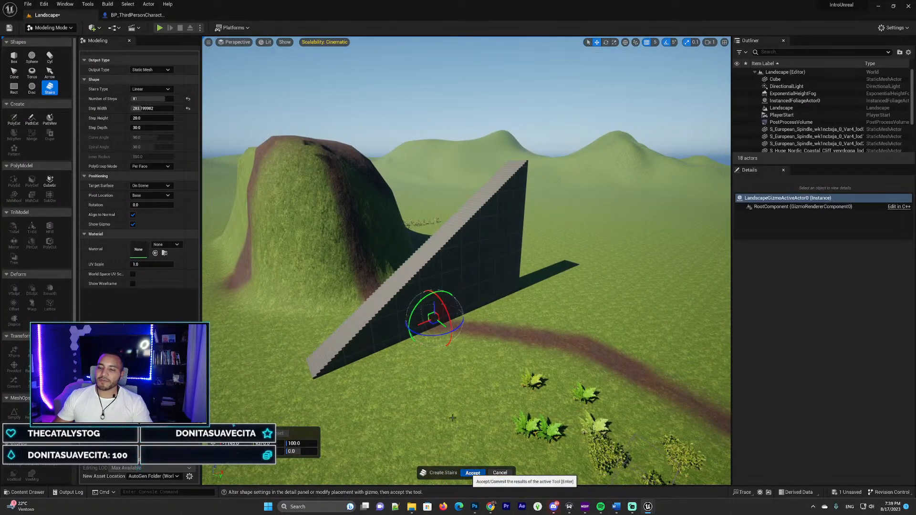
pyautogui.click(473, 473)
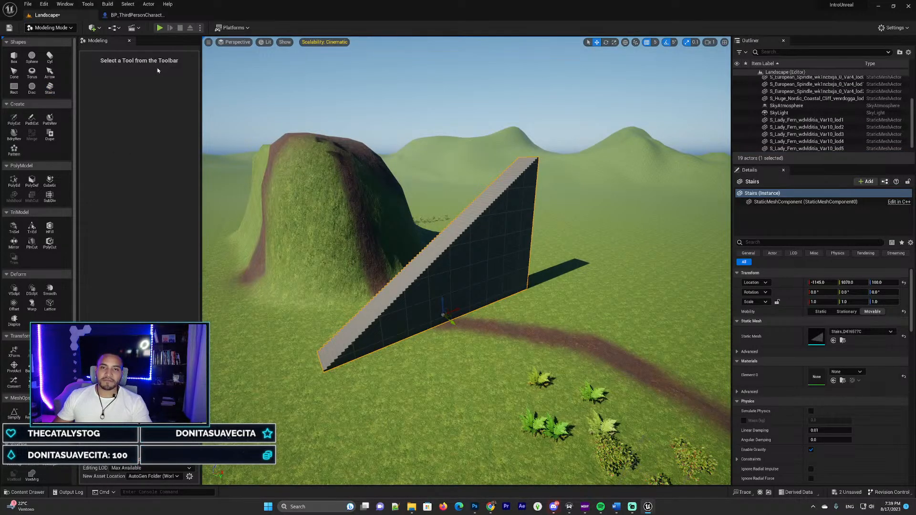
# - In Selection mode, rotate the staircase to -90° about the vertical axis so that it climbs towards the plateau
pyautogui.hotkey('shift', '1')
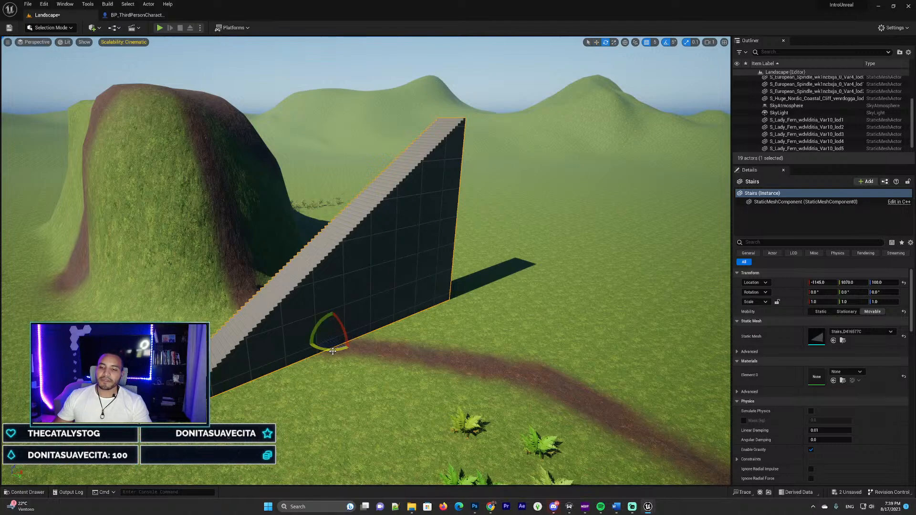
pyautogui.moveTo(333, 351); pyautogui.dragTo(314, 335)
pyautogui.moveTo(384, 315); pyautogui.dragTo(398, 269, button='right')
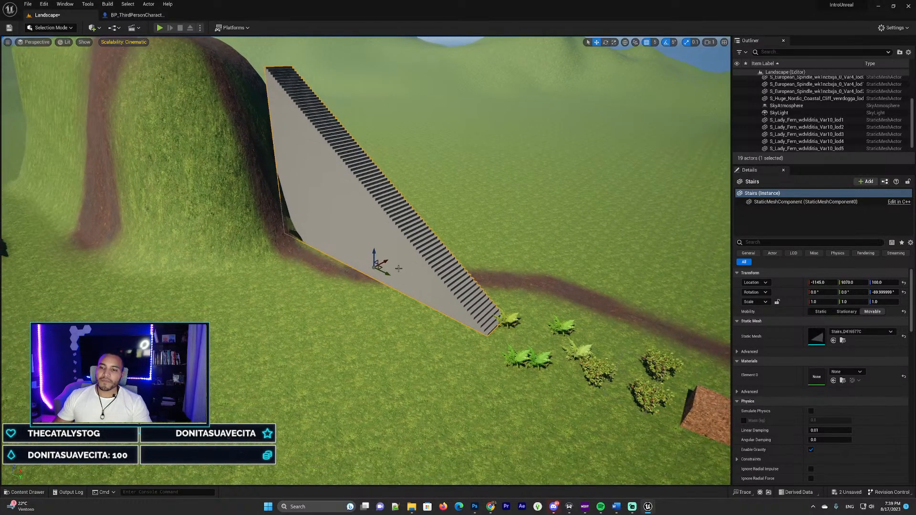
# - Move the staircase against the plateau's path-side end, to X -1640 and Y 9060, so its upper steps meet the slope
pyautogui.moveTo(386, 261); pyautogui.dragTo(356, 277)
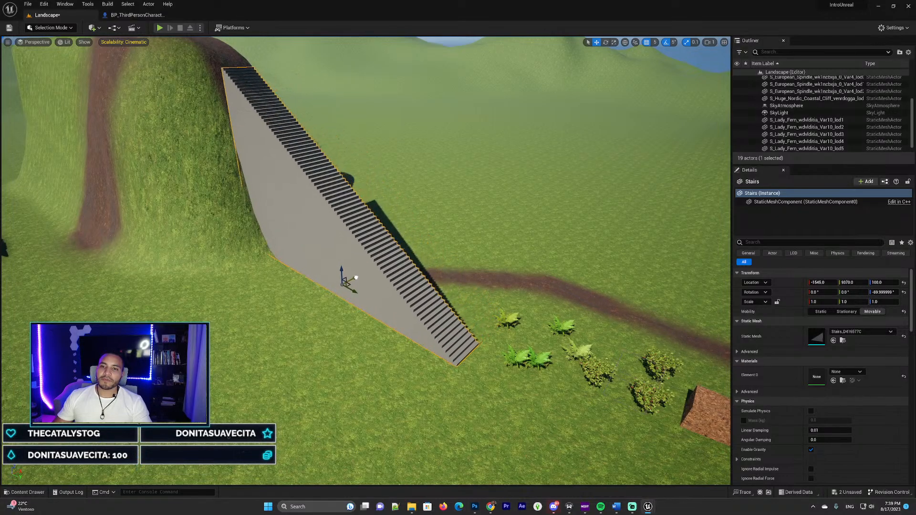
pyautogui.moveTo(388, 252)
pyautogui.mouseDown(button='right')
pyautogui.moveTo(385, 176)
pyautogui.moveTo(377, 248)
pyautogui.moveTo(385, 252)
pyautogui.mouseUp(button='right')
pyautogui.press('w')
pyautogui.press('s')
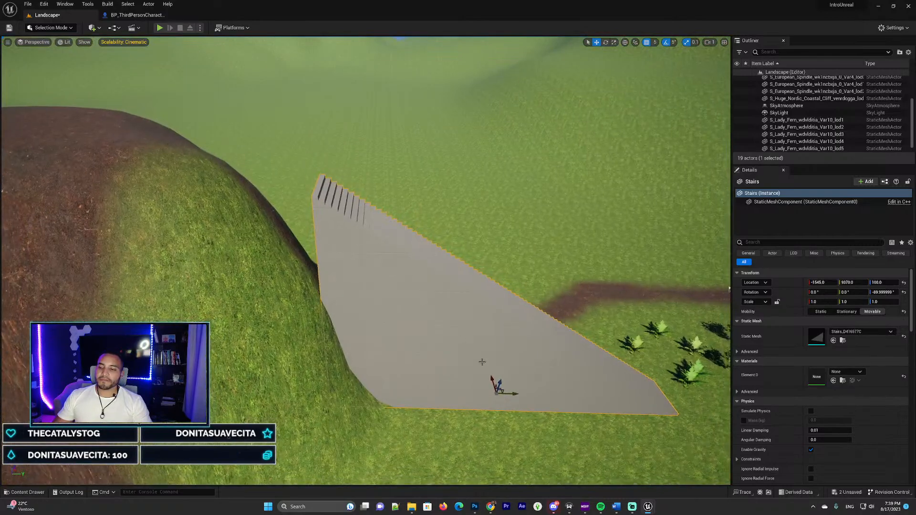
pyautogui.moveTo(515, 394); pyautogui.dragTo(490, 389)
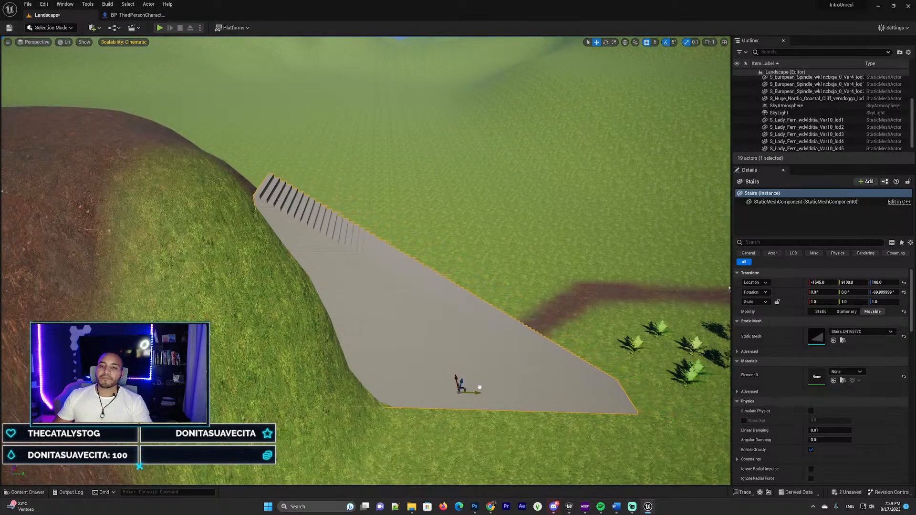
pyautogui.press('d')
pyautogui.moveTo(729, 289); pyautogui.dragTo(640, 320, button='right')
pyautogui.press('a')
pyautogui.press('s')
pyautogui.moveTo(496, 416); pyautogui.dragTo(493, 416, button='right')
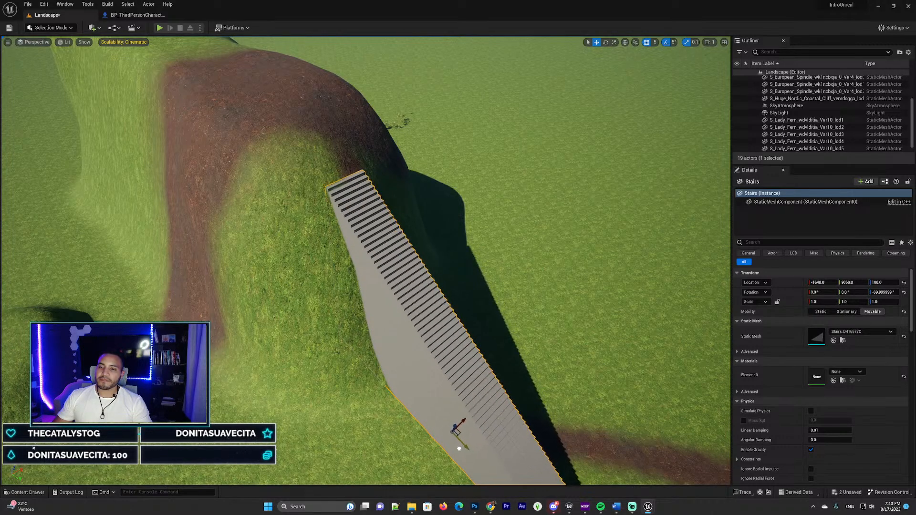
# - Check the plateau top from above the stairs and save all changes
pyautogui.moveTo(459, 449); pyautogui.dragTo(473, 241, button='right')
pyautogui.press('d')
pyautogui.press('a')
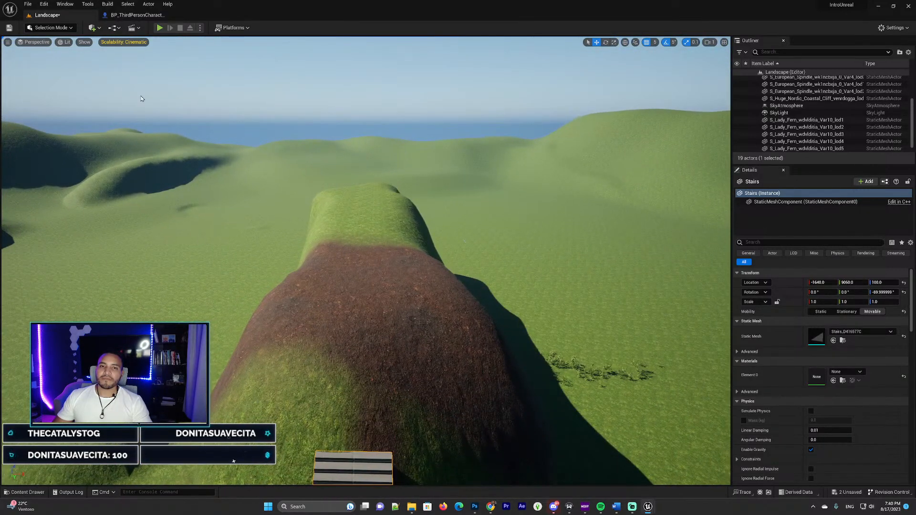
pyautogui.click(29, 4)
pyautogui.click(46, 85)
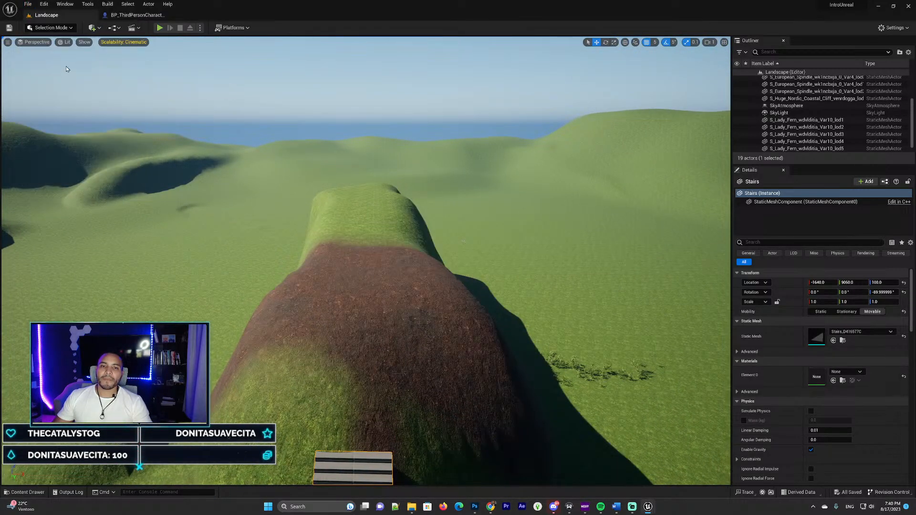
# - Select the Player Start beside the brown cube, shift it clear of the cube and rotate it to about 250° around Z
pyautogui.moveTo(66, 66); pyautogui.dragTo(19, 113, button='right')
pyautogui.press('d')
pyautogui.moveTo(458, 234); pyautogui.dragTo(399, 255, button='right')
pyautogui.click(468, 355)
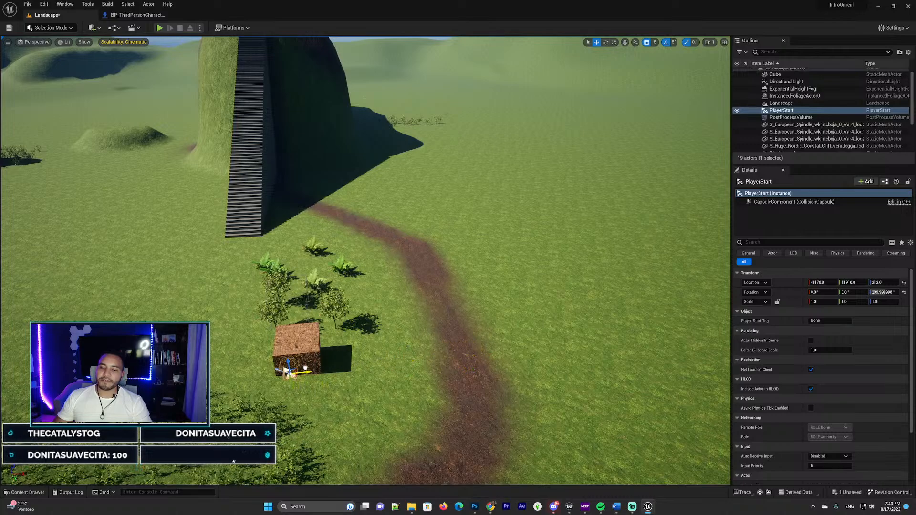
pyautogui.moveTo(311, 359); pyautogui.dragTo(296, 355, button='right')
pyautogui.press('a')
pyautogui.press('e')
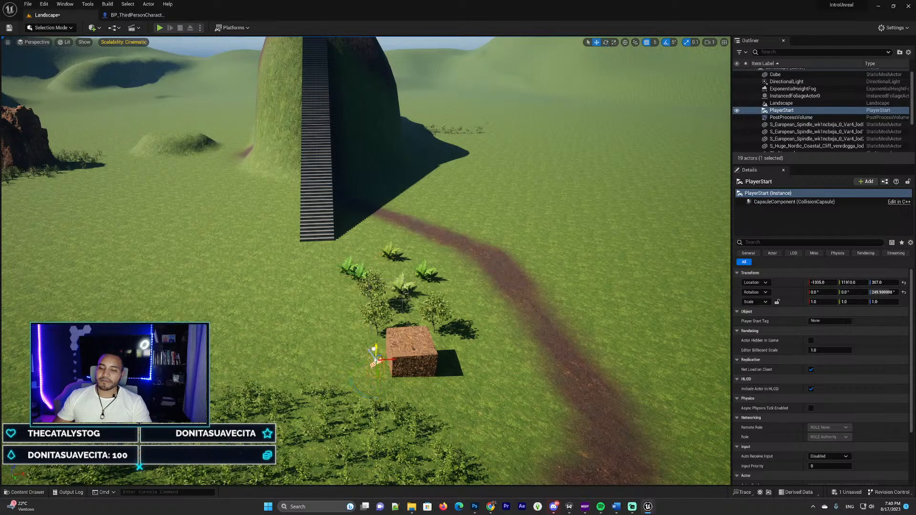
# - Move the Player Start onto open grass beside the cube, to X -1595, Y 11780 and Z 297
pyautogui.moveTo(374, 353); pyautogui.dragTo(367, 354)
pyautogui.press('w')
pyautogui.moveTo(367, 354)
pyautogui.mouseDown(button='right')
pyautogui.moveTo(360, 372)
pyautogui.moveTo(539, 320)
pyautogui.moveTo(429, 308)
pyautogui.moveTo(375, 365)
pyautogui.mouseUp(button='right')
pyautogui.press('s')
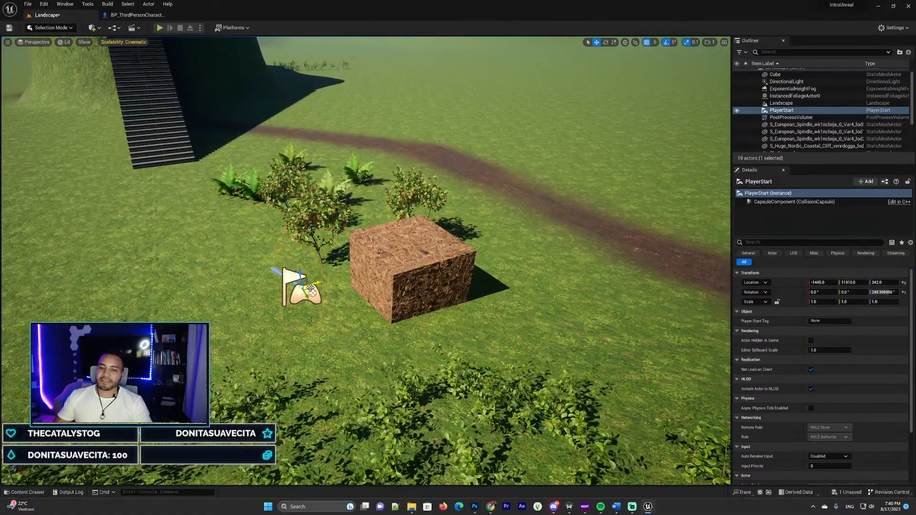
pyautogui.moveTo(308, 296); pyautogui.dragTo(290, 280)
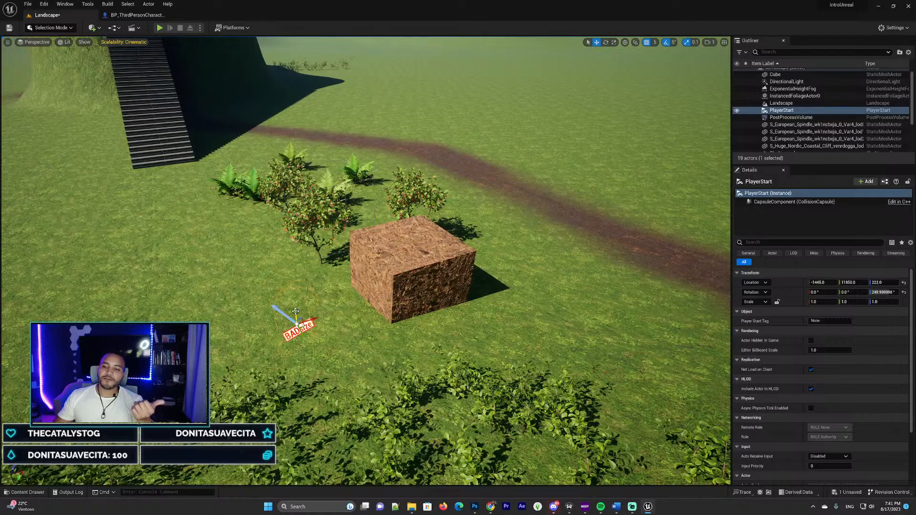
pyautogui.scroll(10, 234, 458)
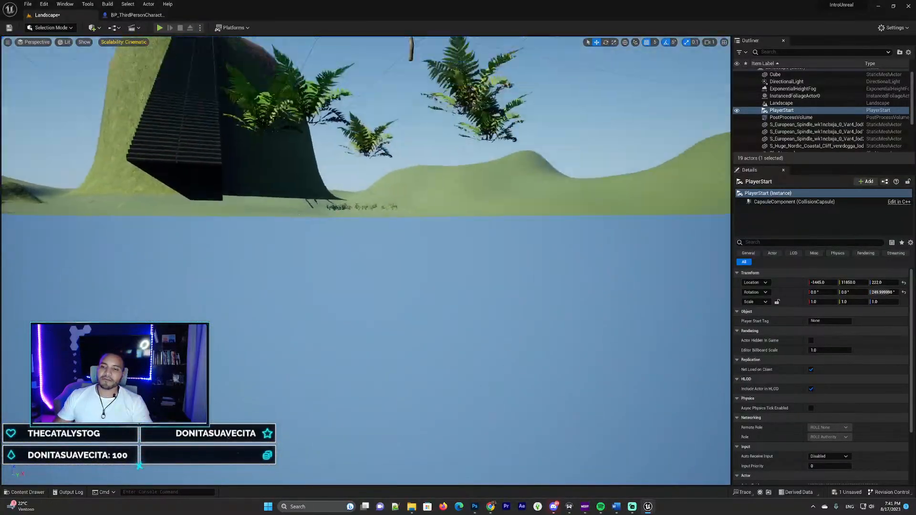
pyautogui.moveTo(139, 465); pyautogui.dragTo(474, 291, button='right')
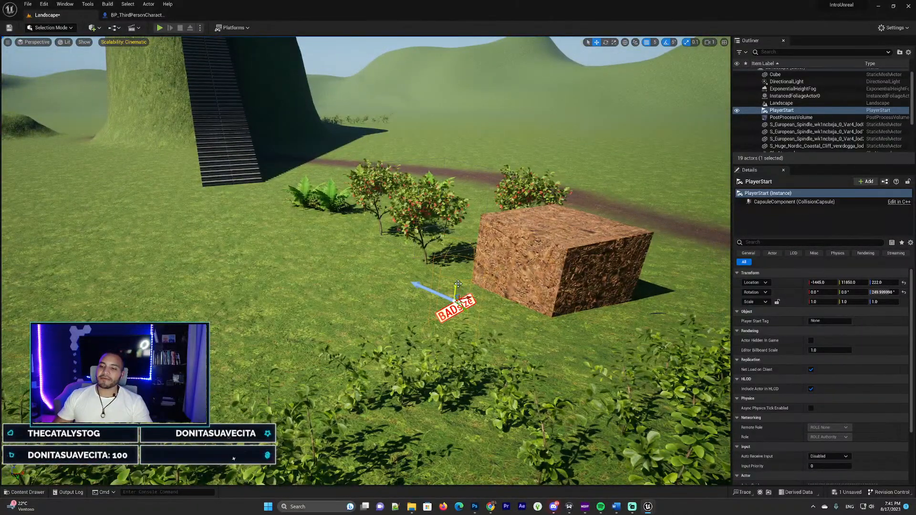
pyautogui.moveTo(458, 284); pyautogui.dragTo(459, 239)
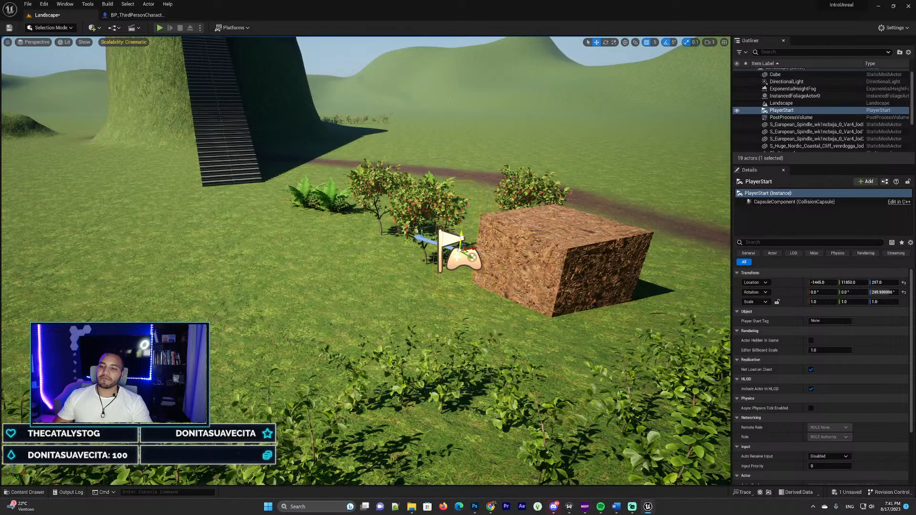
pyautogui.moveTo(386, 281); pyautogui.dragTo(383, 286, button='right')
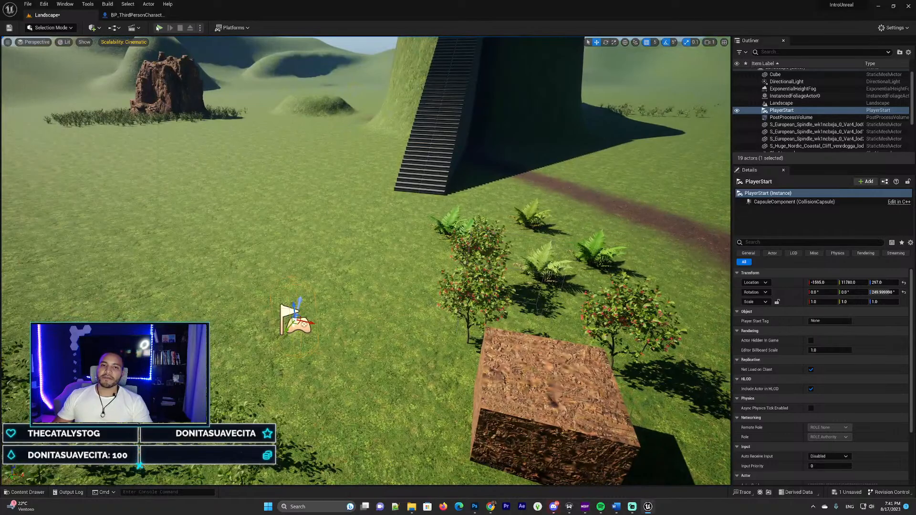
# - Play the level in the editor and run the character up the staircase onto the plateau top
pyautogui.click(159, 28)
pyautogui.press('w')
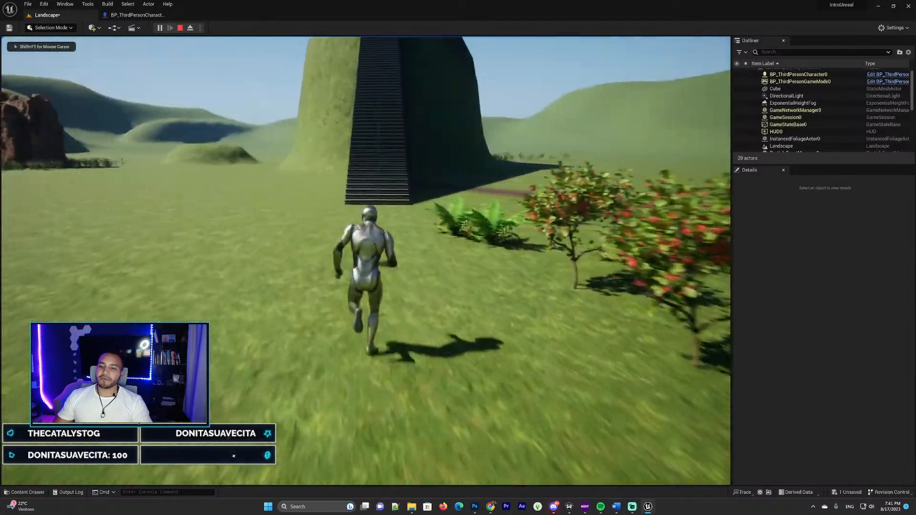
pyautogui.press('w')
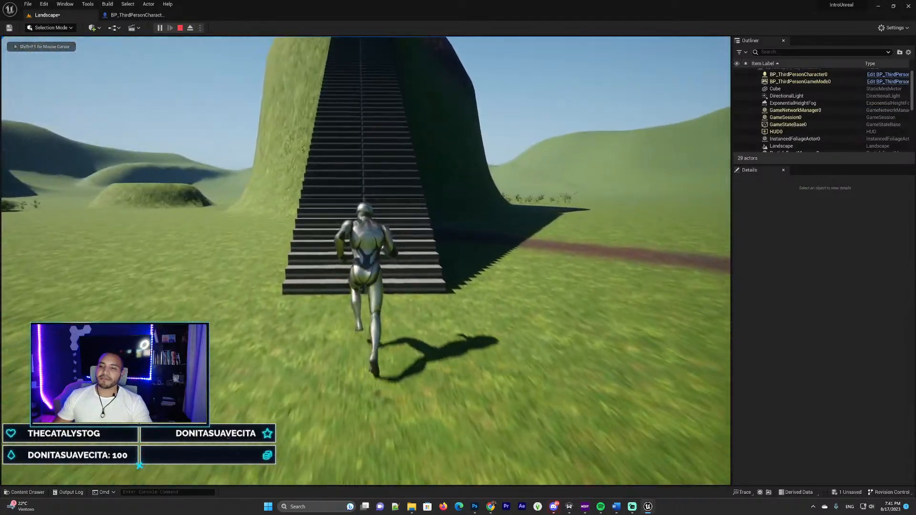
pyautogui.press('w')
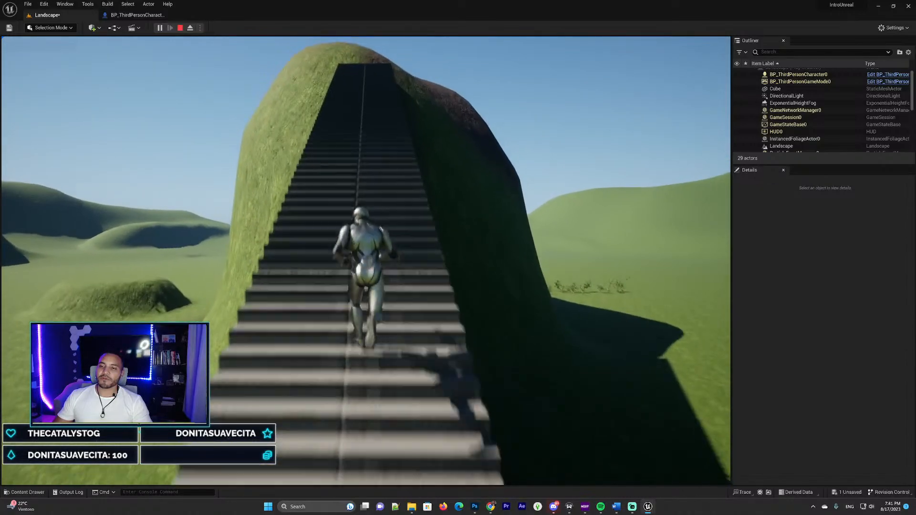
pyautogui.press('w')
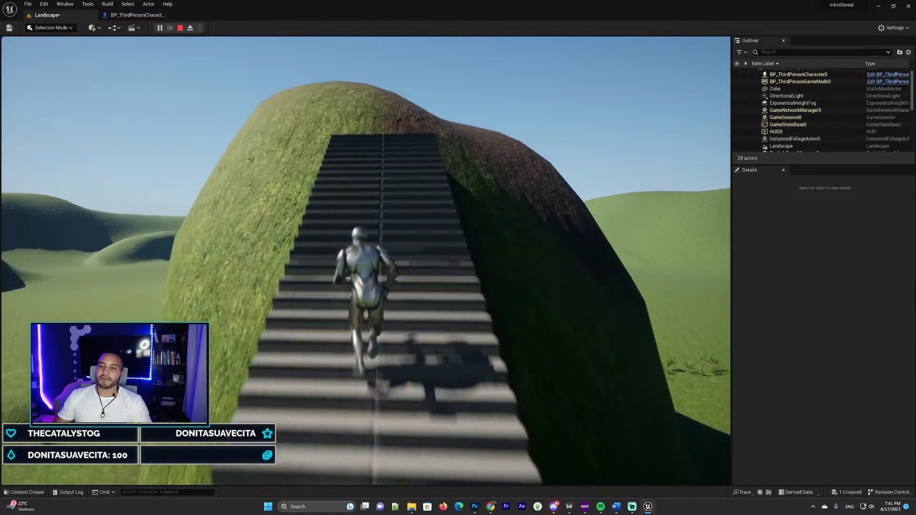
pyautogui.press('w')
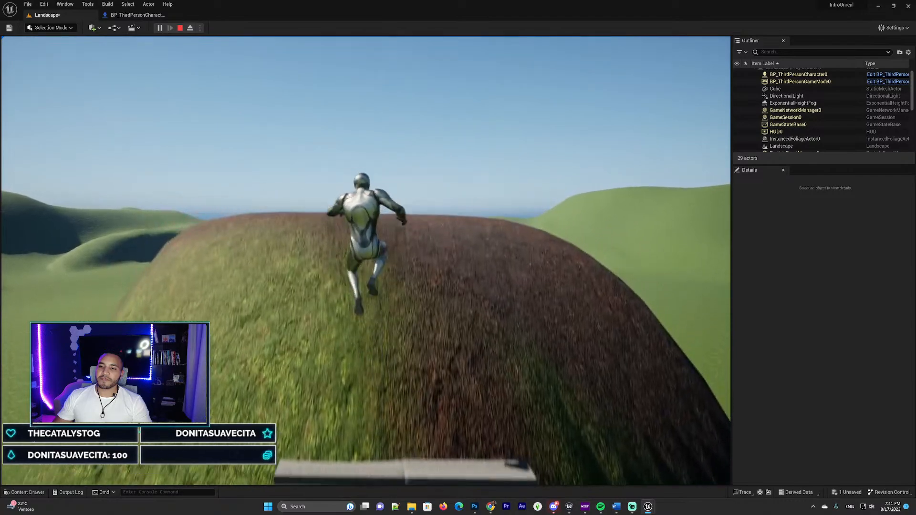
pyautogui.press('w')
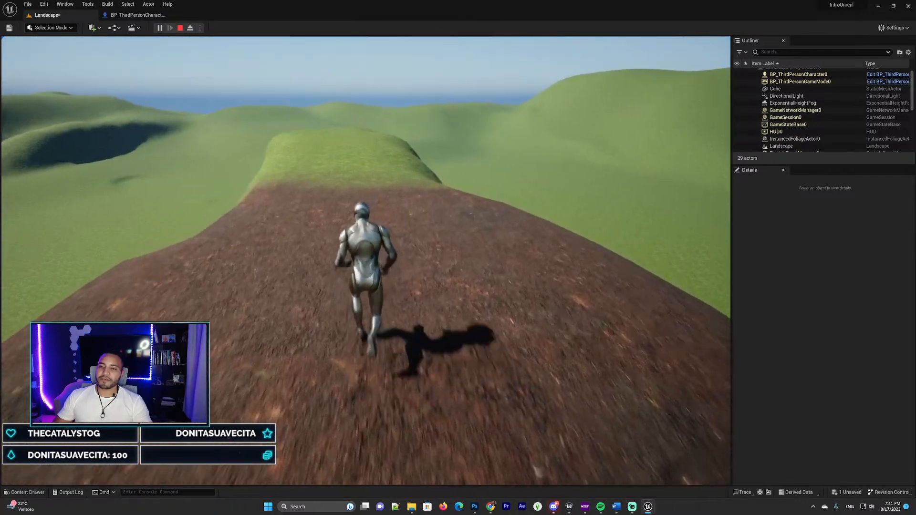
# - Run the character along the plateau and back down the staircase to the grass, and end the play session
pyautogui.press('w')
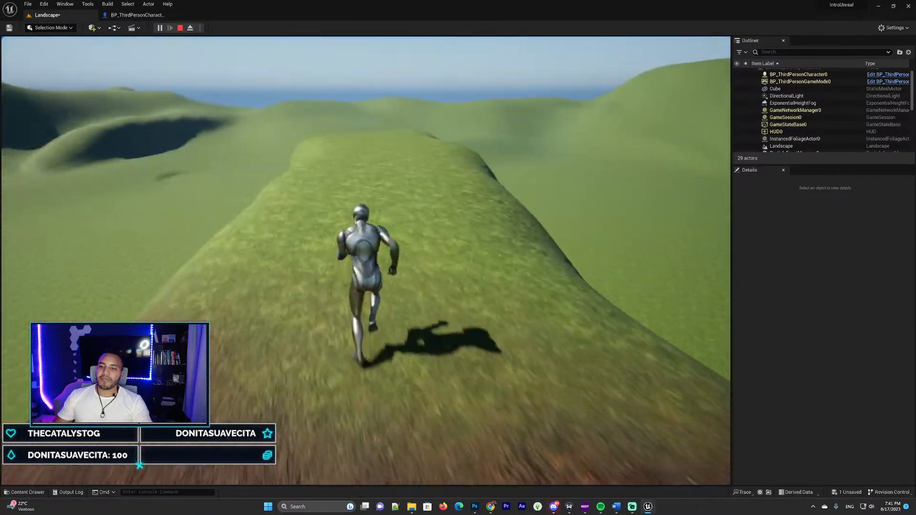
pyautogui.press('w')
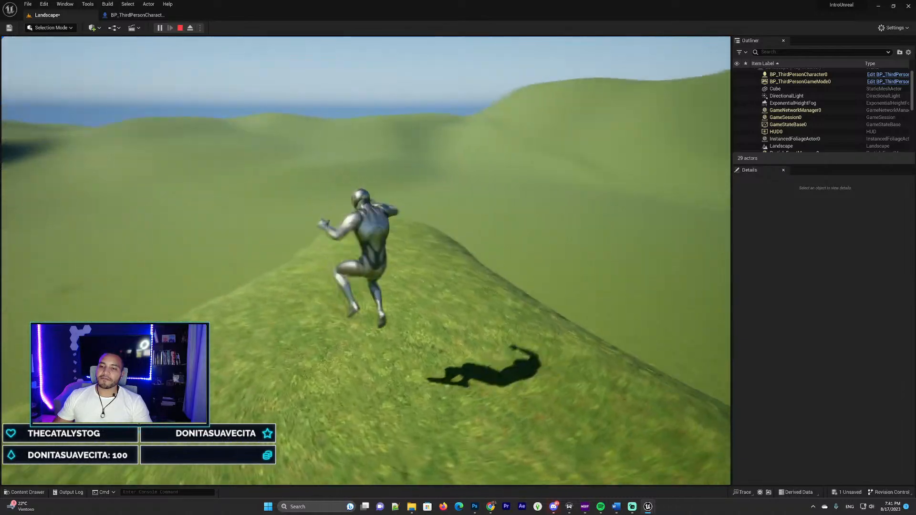
pyautogui.press('w')
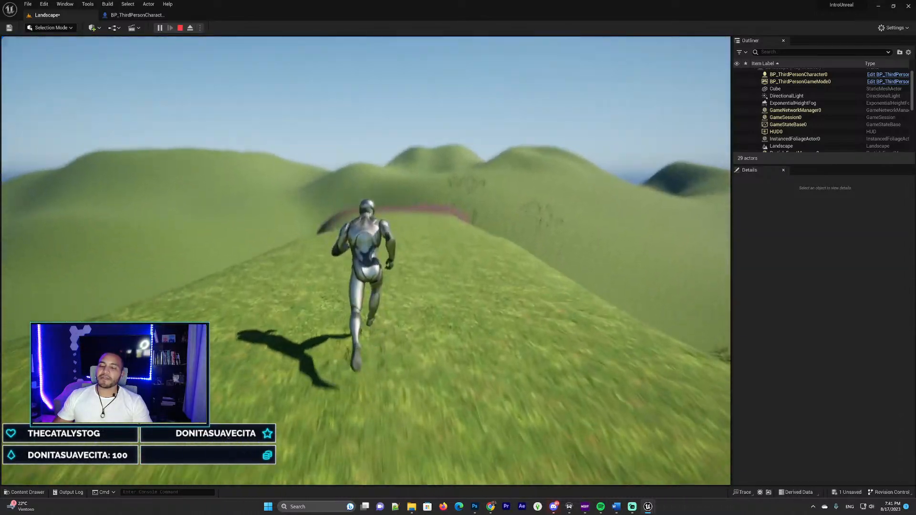
pyautogui.press('w')
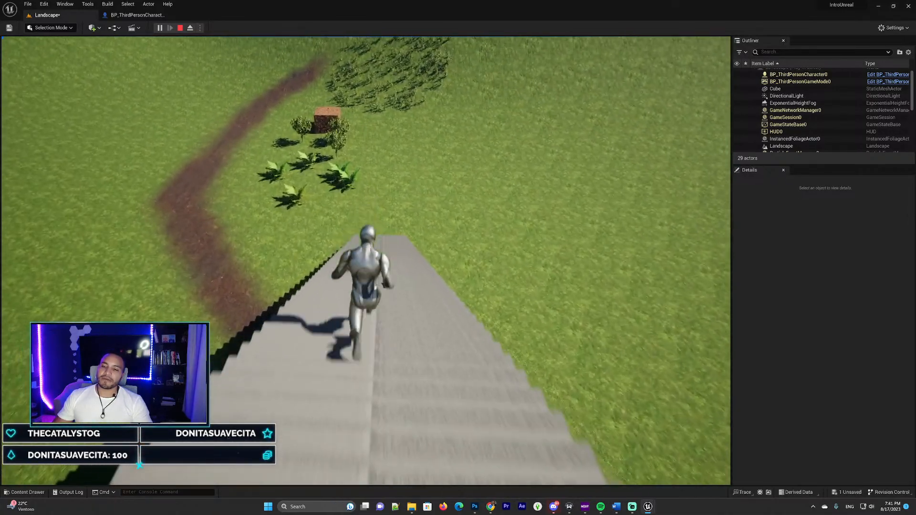
pyautogui.press('space')
pyautogui.press('w')
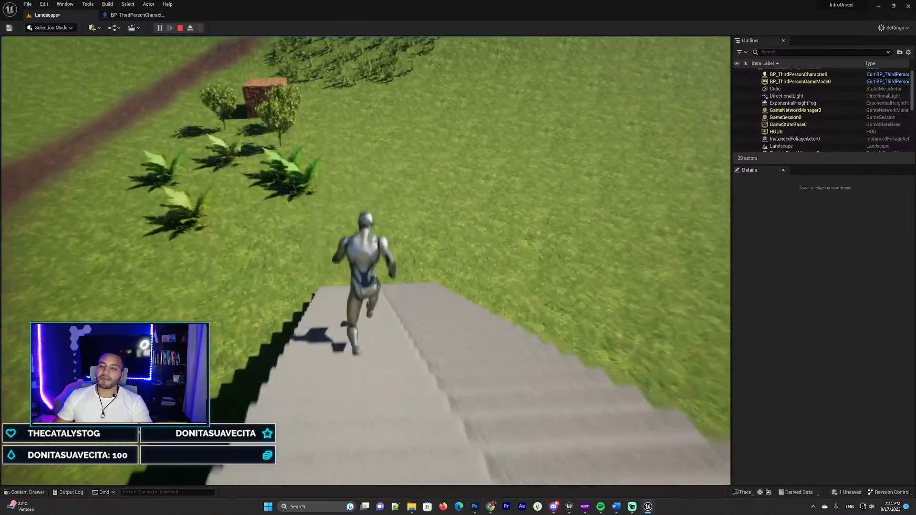
pyautogui.press('w')
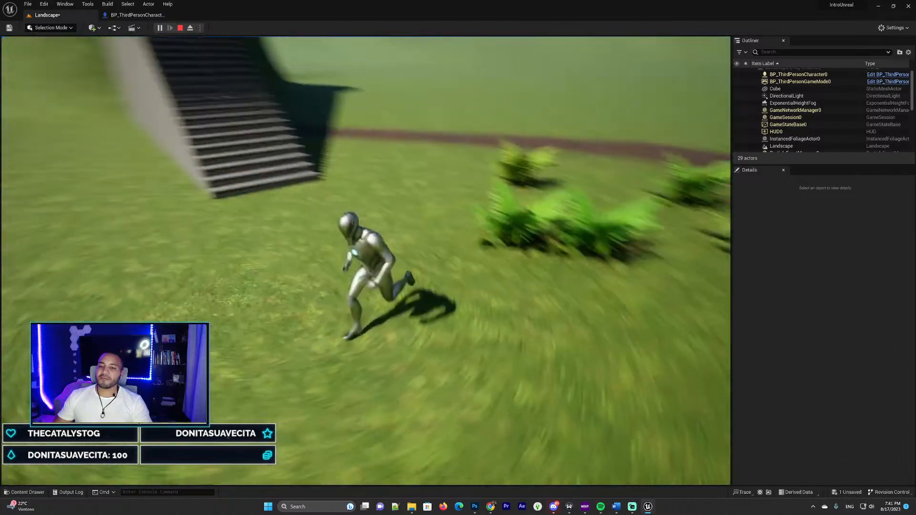
pyautogui.press('Escape')
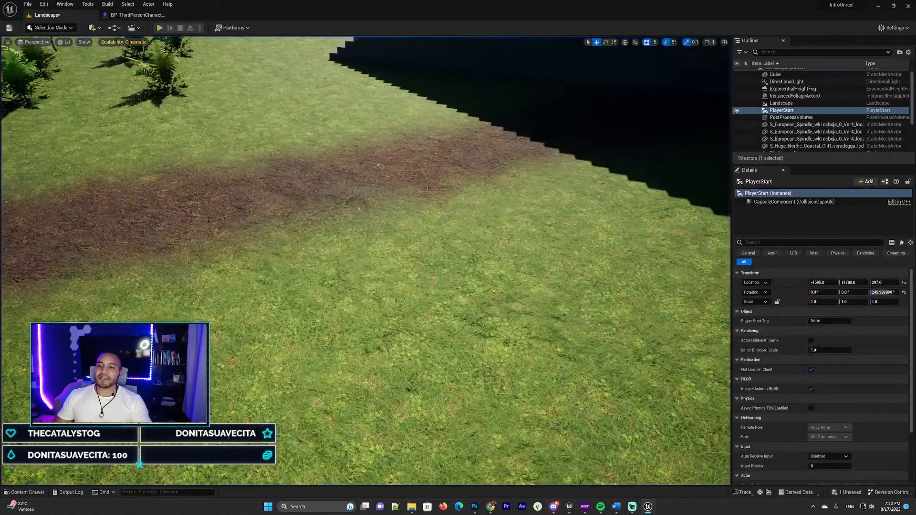
pyautogui.press('w')
pyautogui.moveTo(427, 188); pyautogui.dragTo(516, 201, button='right')
pyautogui.press('d')
pyautogui.moveTo(458, 286); pyautogui.dragTo(360, 185, button='right')
pyautogui.click(143, 15)
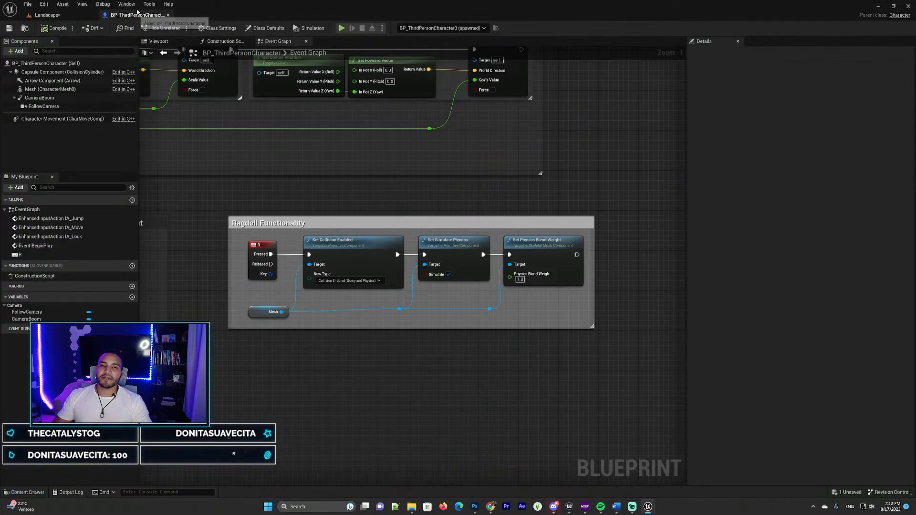
pyautogui.click(71, 16)
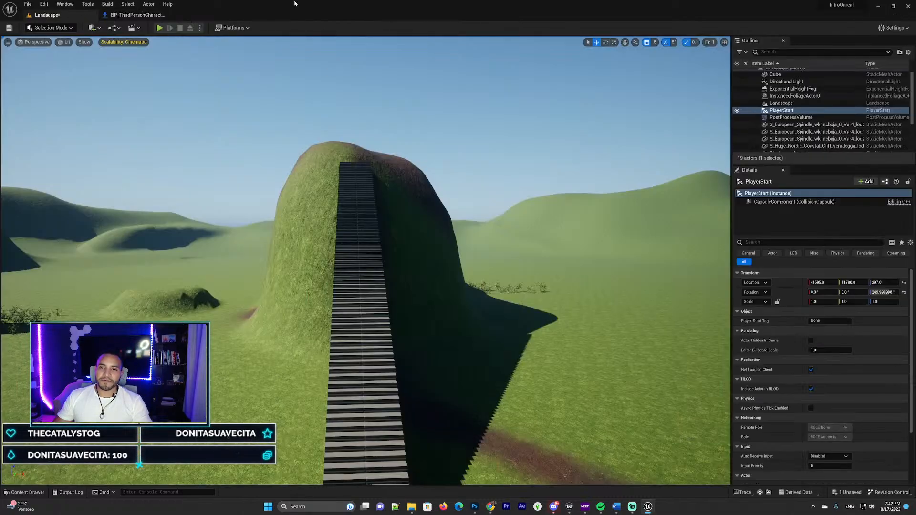
# - Open the BP_ThirdPersonCharacter blueprint from the Blueprints folder and select its Character Movement component
pyautogui.click(27, 492)
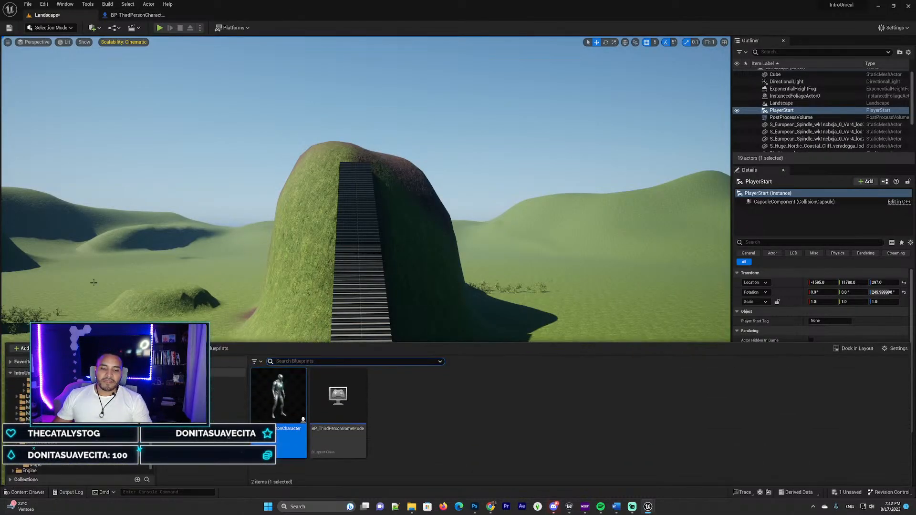
pyautogui.doubleClick(281, 393)
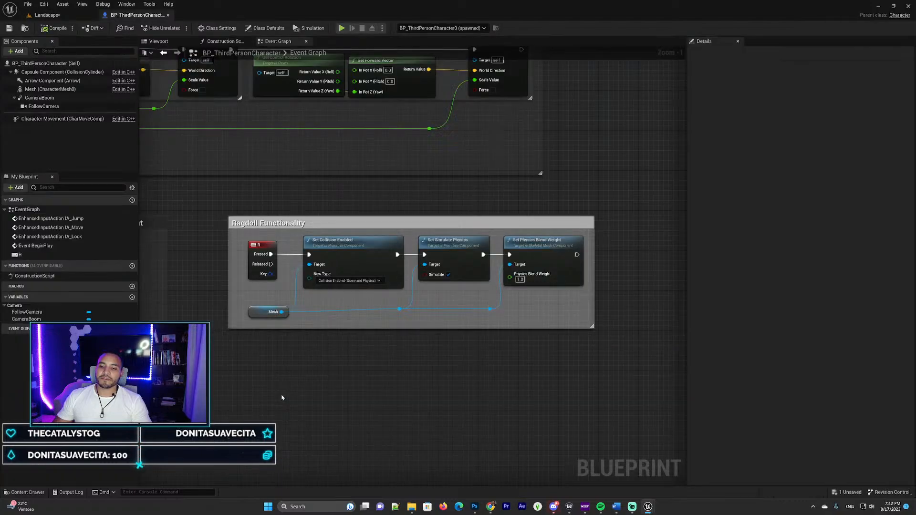
pyautogui.moveTo(288, 188); pyautogui.dragTo(335, 290, button='right')
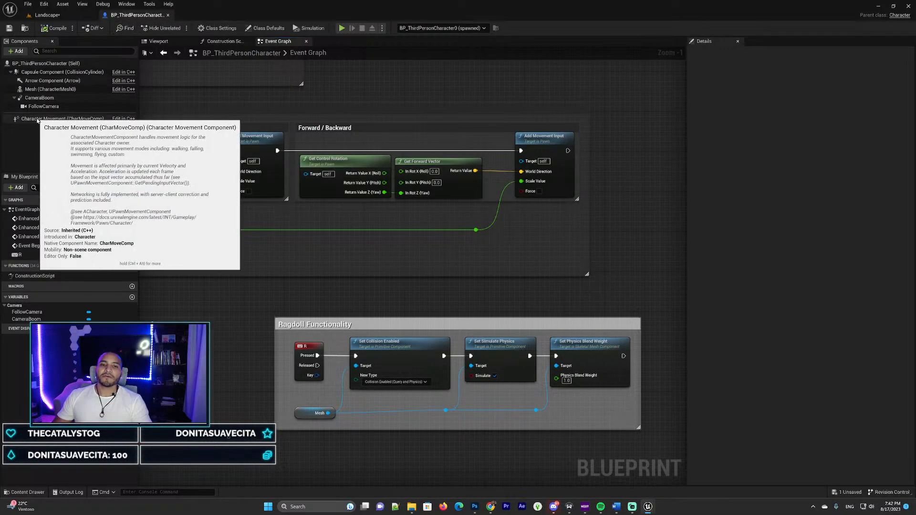
pyautogui.click(37, 119)
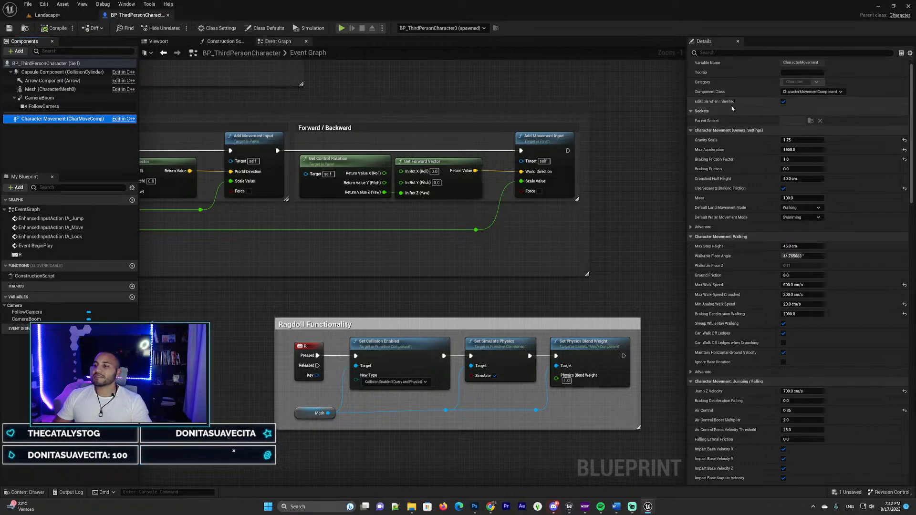
# - Examine the Character Movement component's settings for walking, jumping and falling, networking, swimming, flying, rotation and physics interaction
pyautogui.scroll(-4, 747, 177)
pyautogui.scroll(-3, 747, 176)
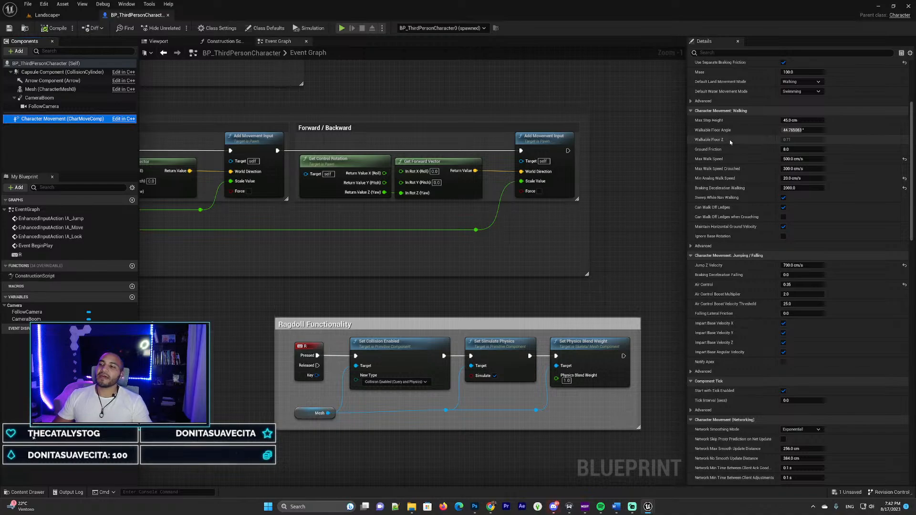
pyautogui.scroll(-2, 724, 128)
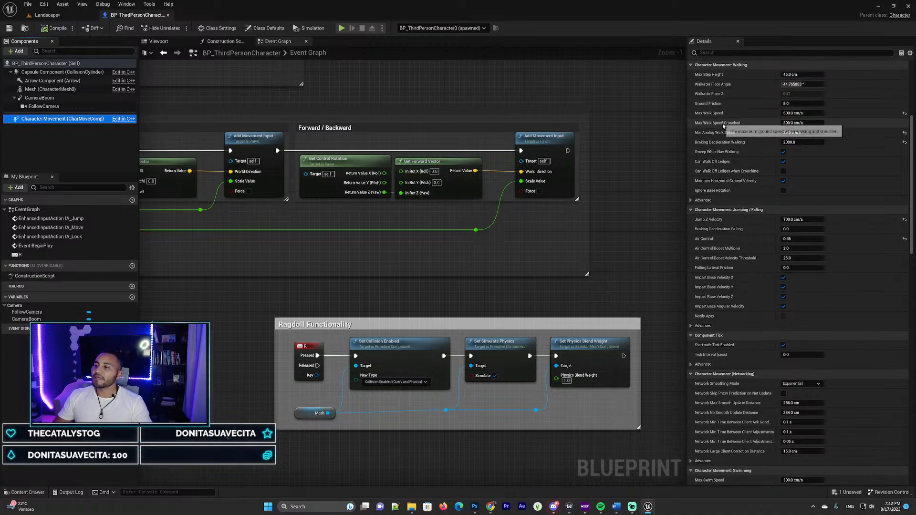
pyautogui.scroll(2, 729, 119)
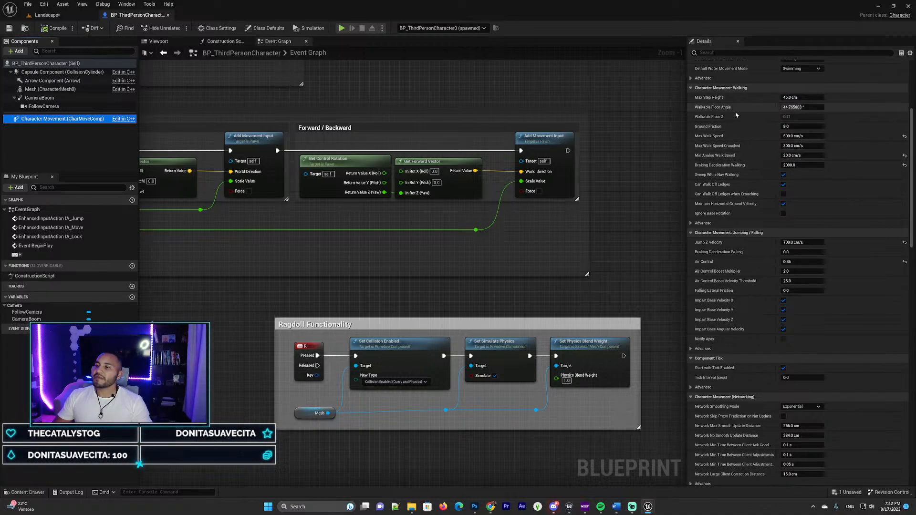
pyautogui.scroll(2, 739, 124)
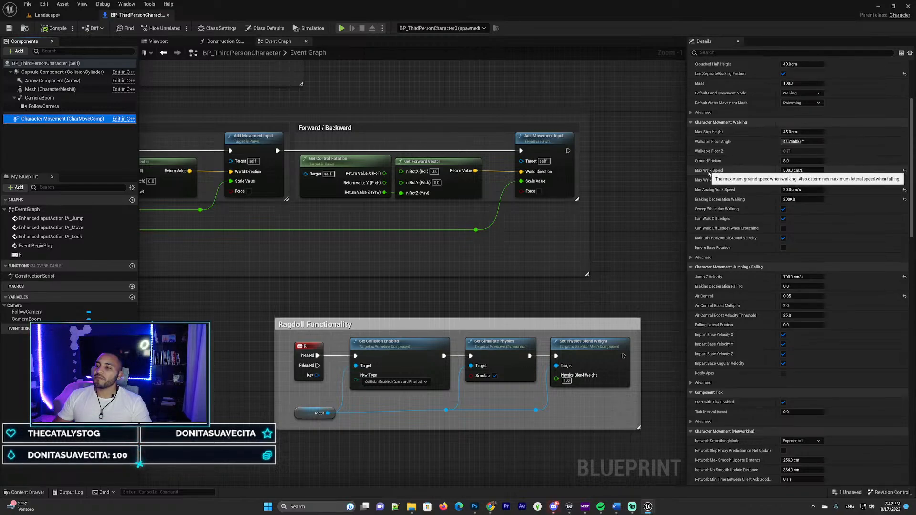
pyautogui.scroll(-1, 731, 173)
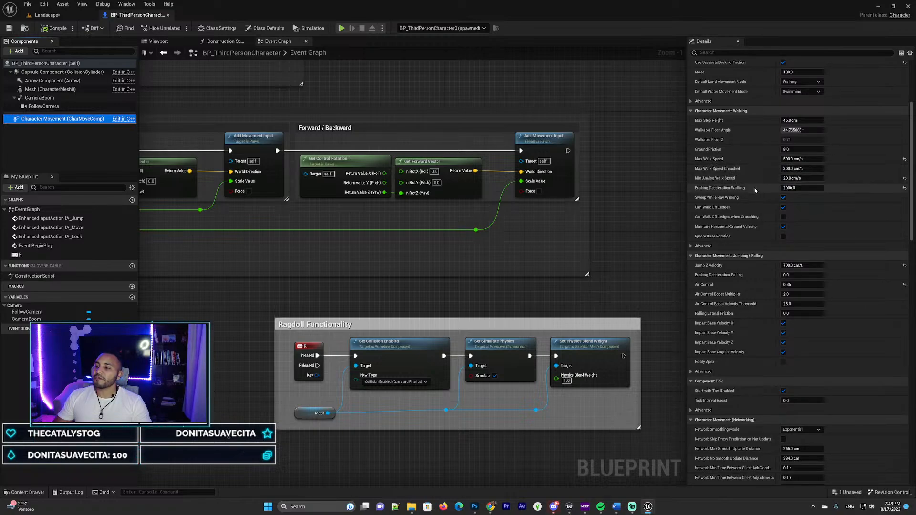
pyautogui.scroll(-3, 751, 189)
pyautogui.scroll(-2, 753, 190)
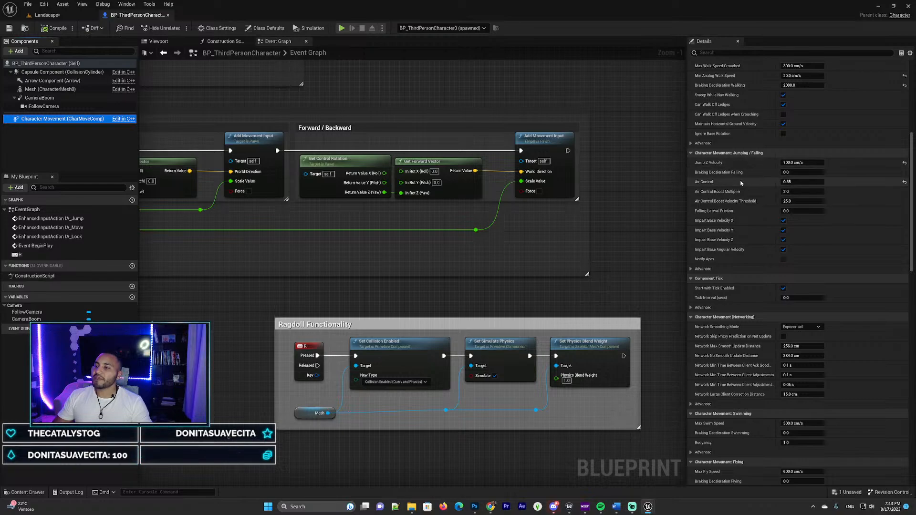
pyautogui.scroll(-5, 743, 188)
pyautogui.scroll(-5, 745, 191)
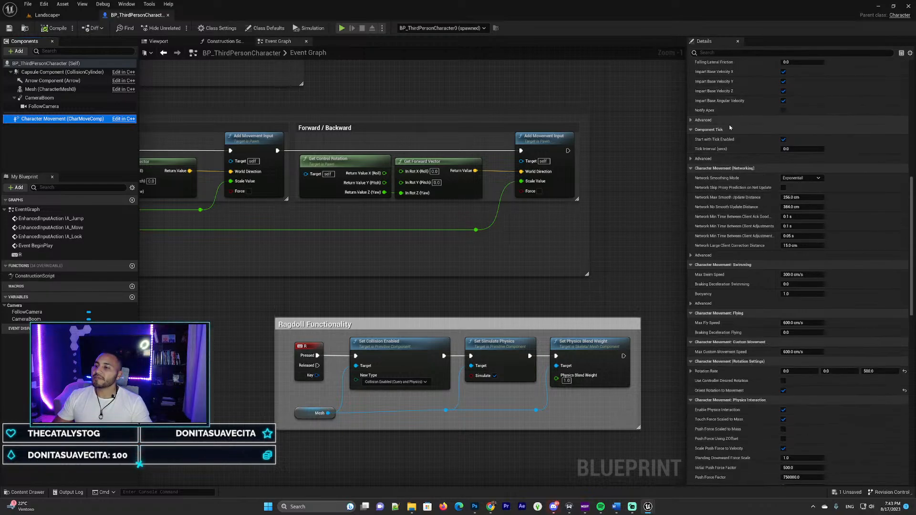
pyautogui.scroll(-1, 762, 165)
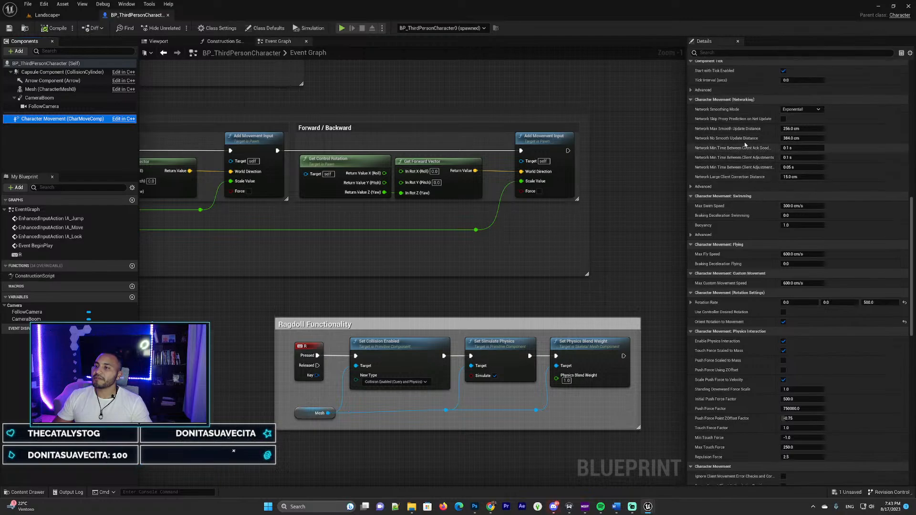
pyautogui.scroll(-1, 755, 241)
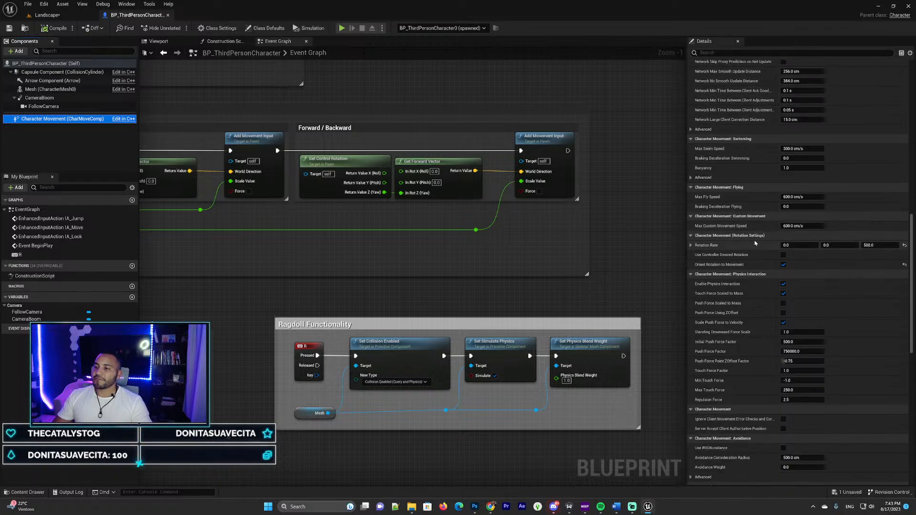
pyautogui.scroll(-1, 756, 221)
pyautogui.scroll(11, 755, 224)
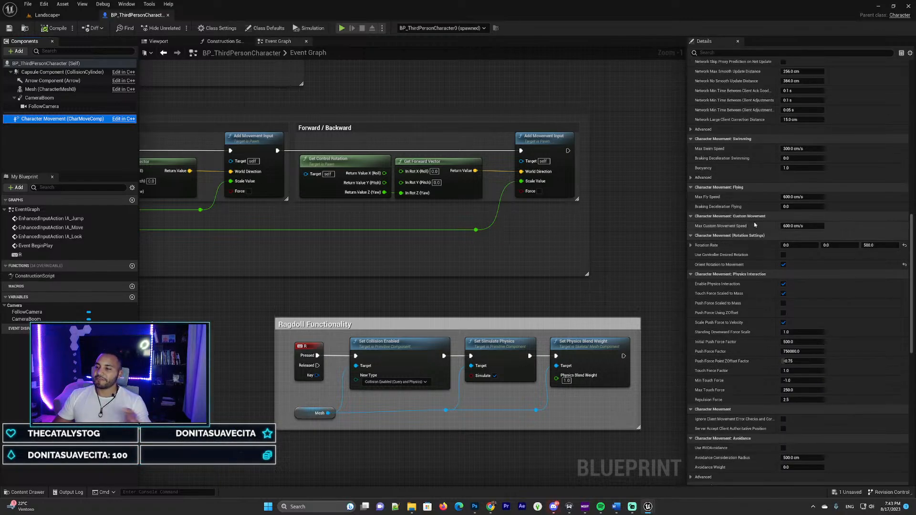
# - Raise the Character Movement component's Max Walk Speed in the walking settings
pyautogui.scroll(8, 755, 224)
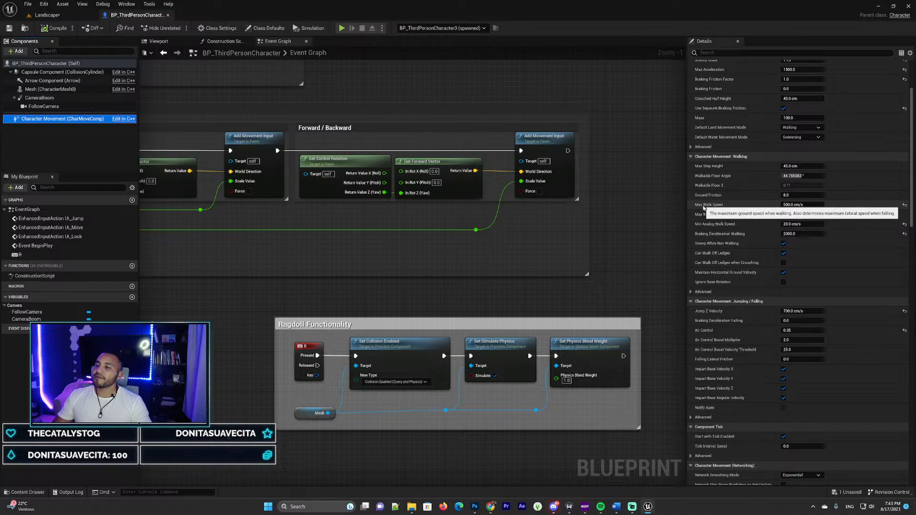
pyautogui.click(795, 205)
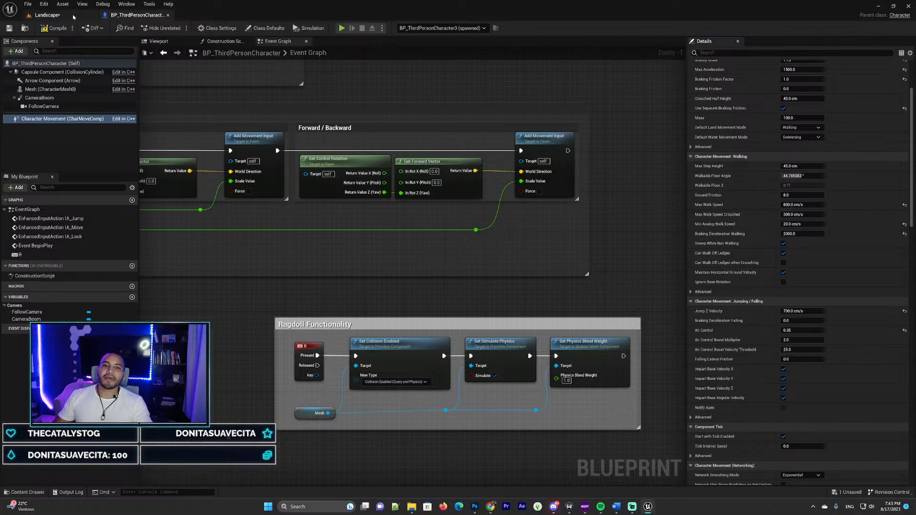
pyautogui.click(46, 15)
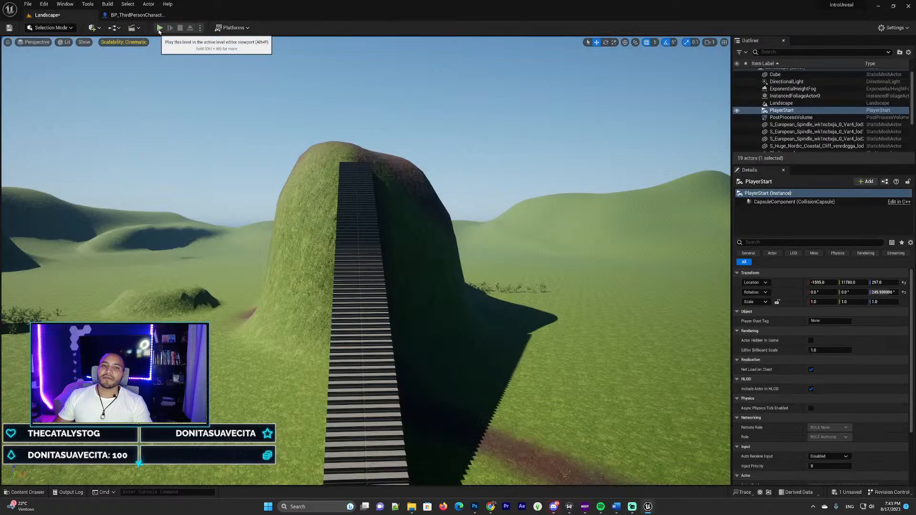
pyautogui.click(136, 15)
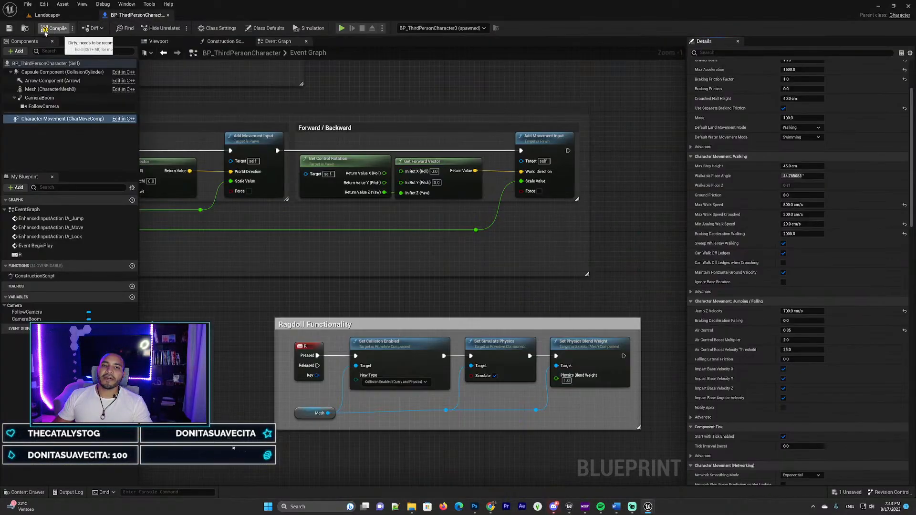
# - Play the level to test the raised walk speed, run and jump the character along the plateau, and end the session
pyautogui.click(46, 15)
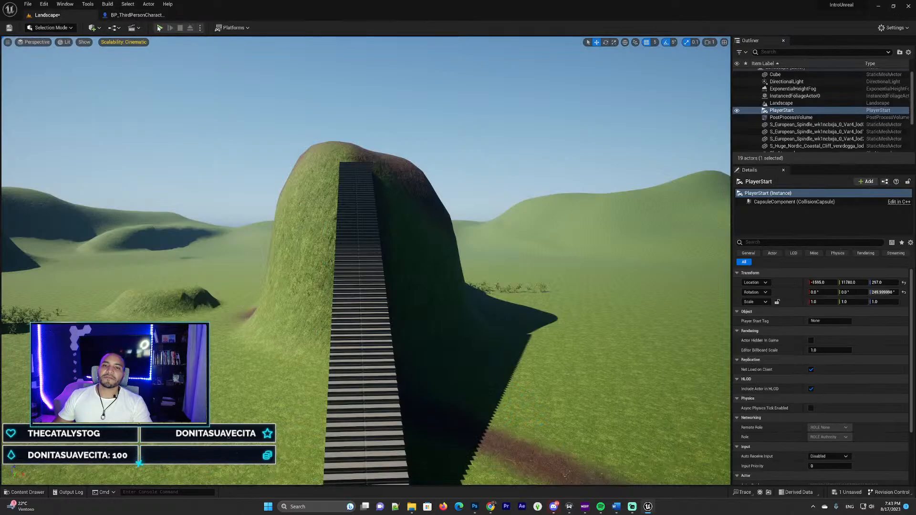
pyautogui.click(158, 27)
pyautogui.press('w')
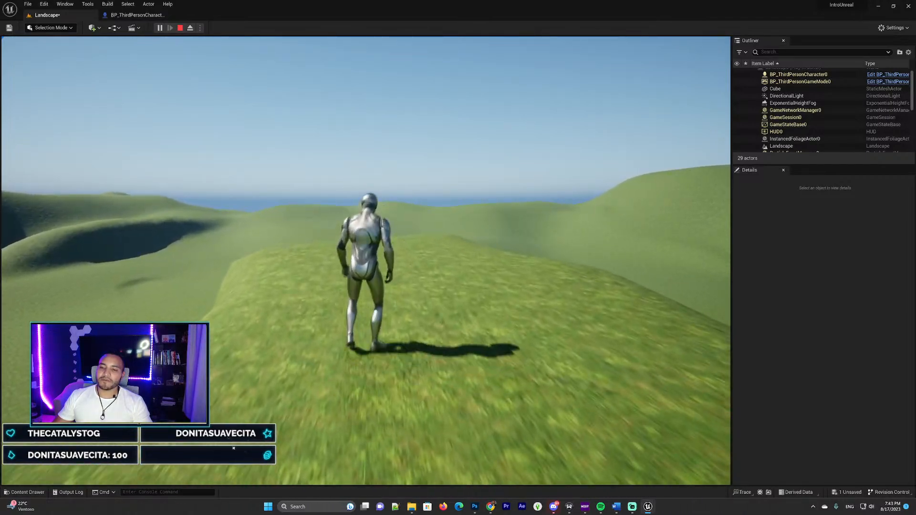
pyautogui.press('w')
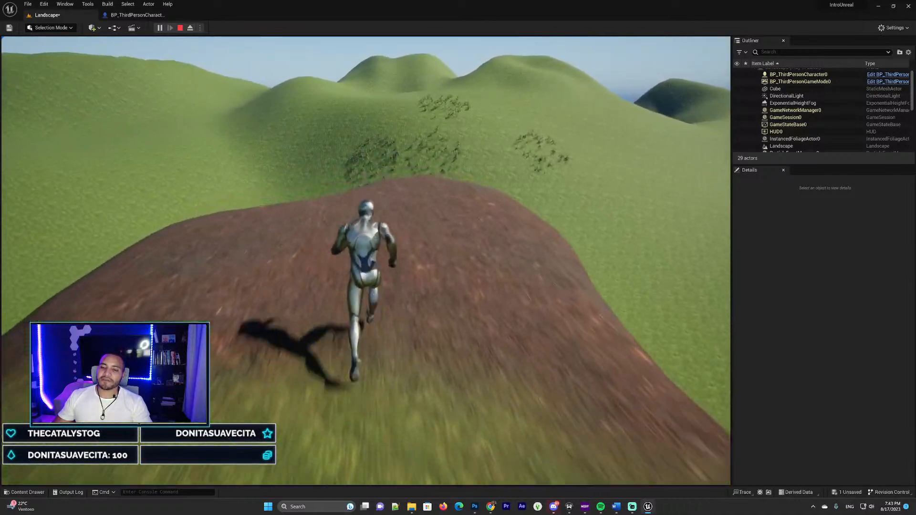
pyautogui.press('w')
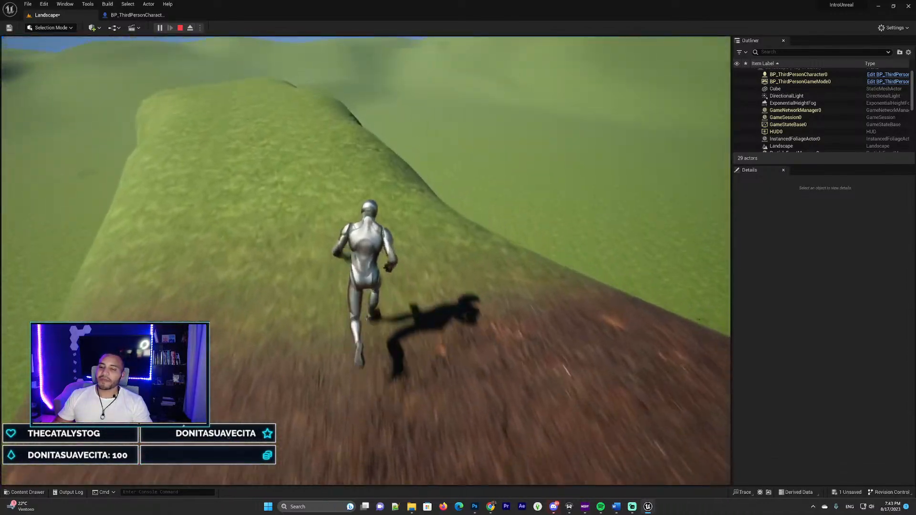
pyautogui.press('space')
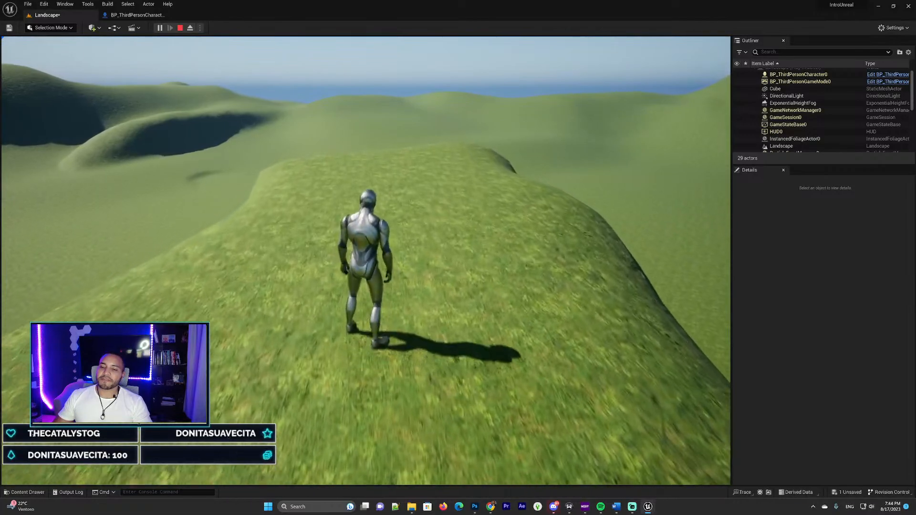
pyautogui.press('w')
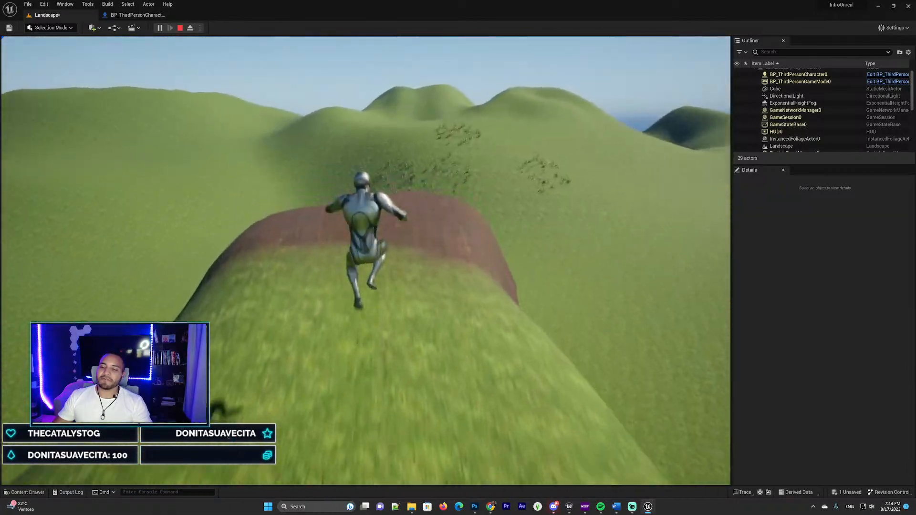
pyautogui.press('space')
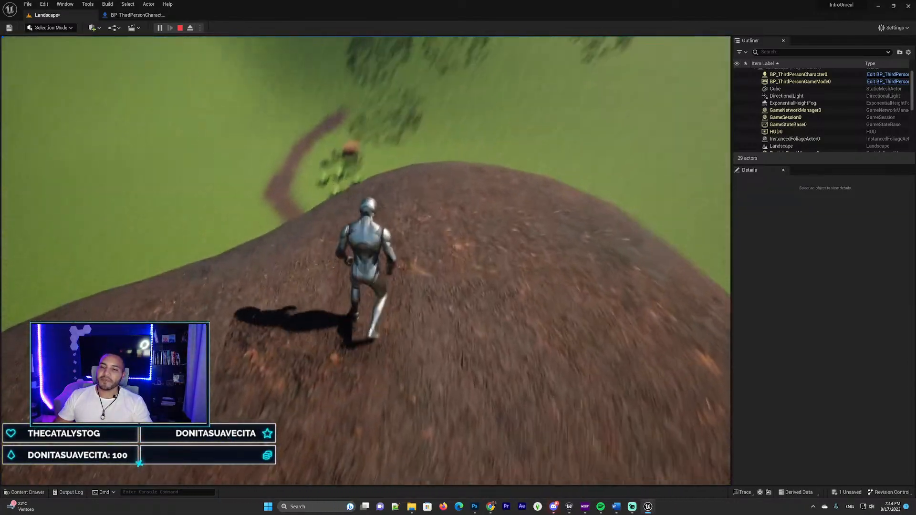
pyautogui.press('Escape')
# - Set the Max Walk Speed of the character blueprint's Character Movement component to 200 cm/s
pyautogui.click(137, 15)
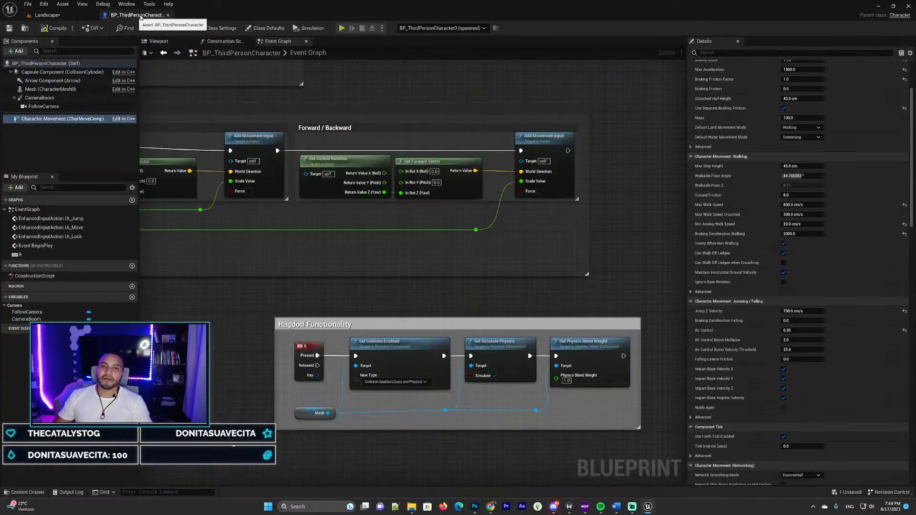
pyautogui.moveTo(656, 256); pyautogui.dragTo(610, 232, button='right')
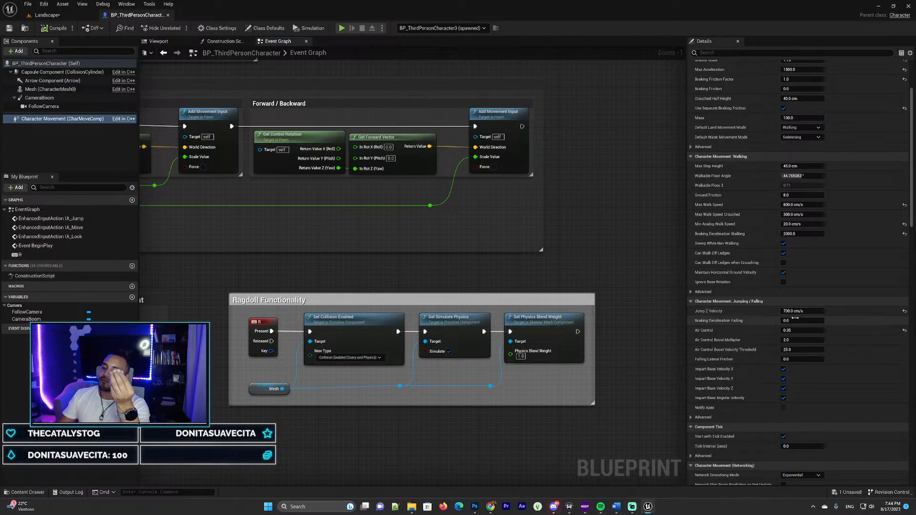
pyautogui.scroll(1, 760, 205)
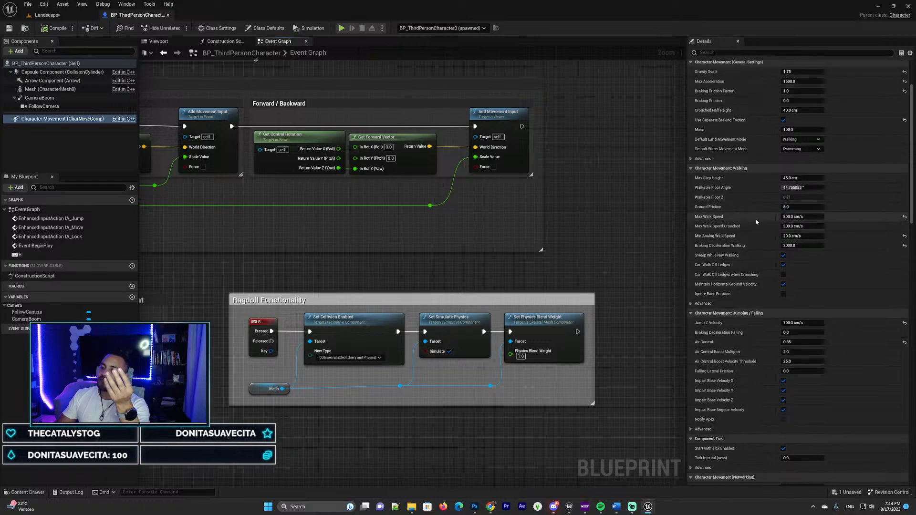
pyautogui.click(803, 217)
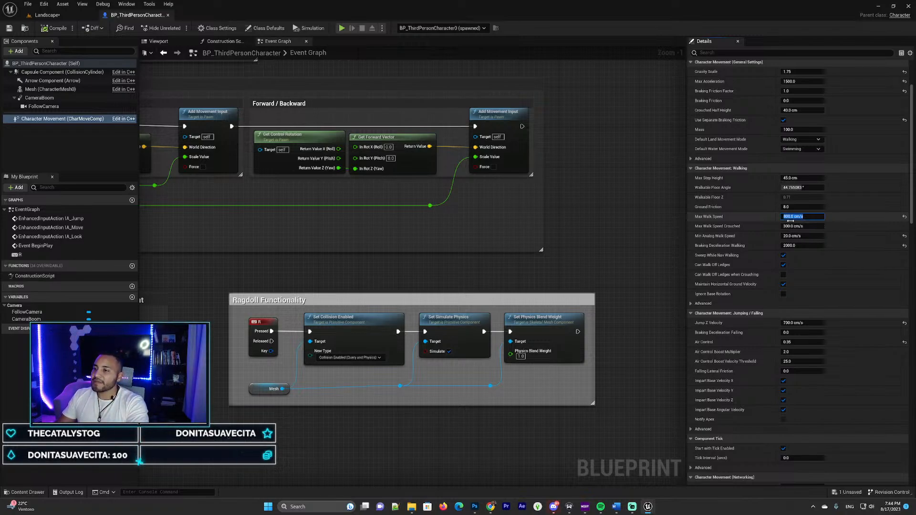
pyautogui.write('200')
pyautogui.press('Return')
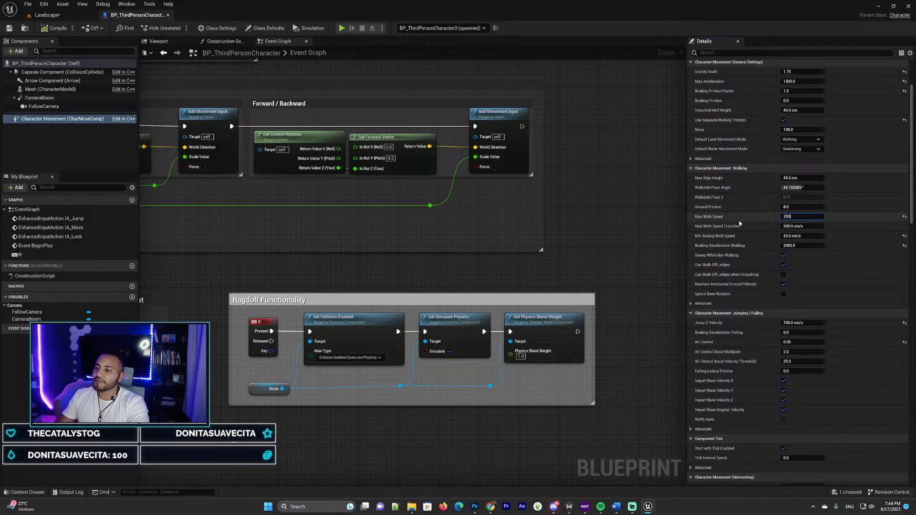
# - Play the level at the reduced walk speed, walk and jump the character around the staircase base, and end the session
pyautogui.click(54, 15)
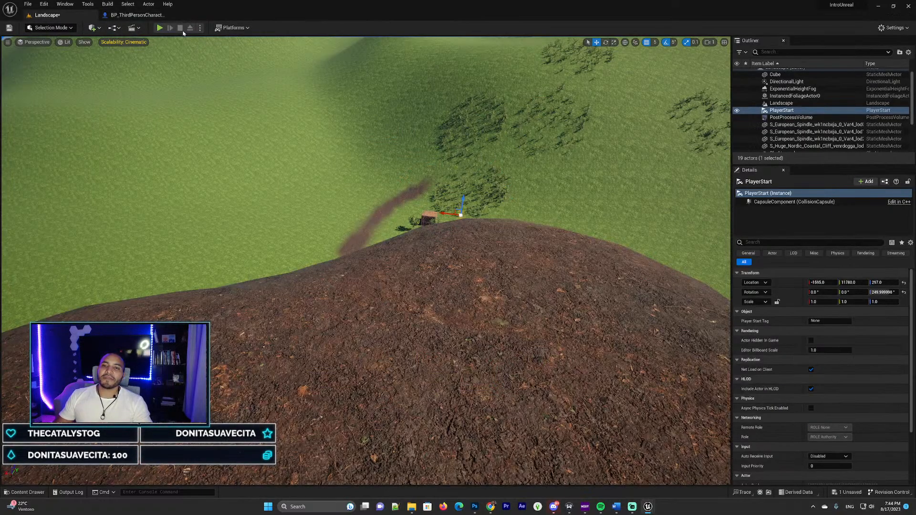
pyautogui.click(159, 28)
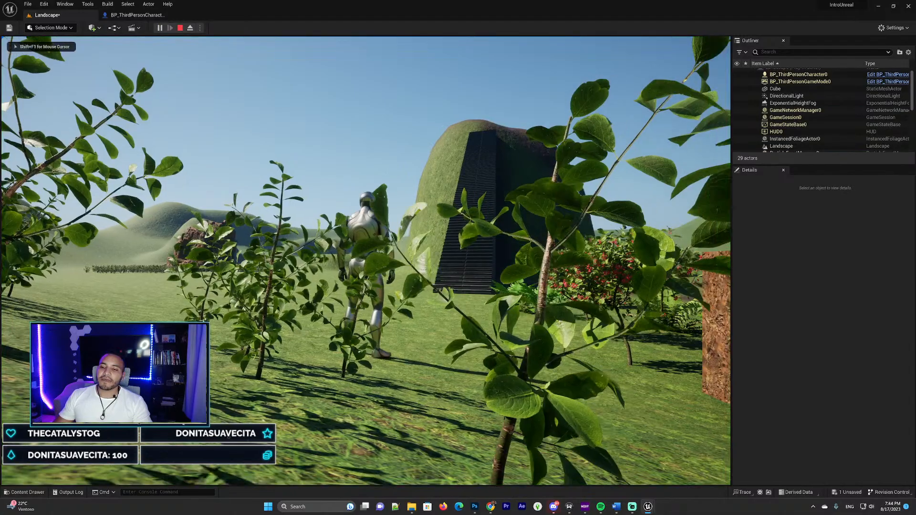
pyautogui.press('w')
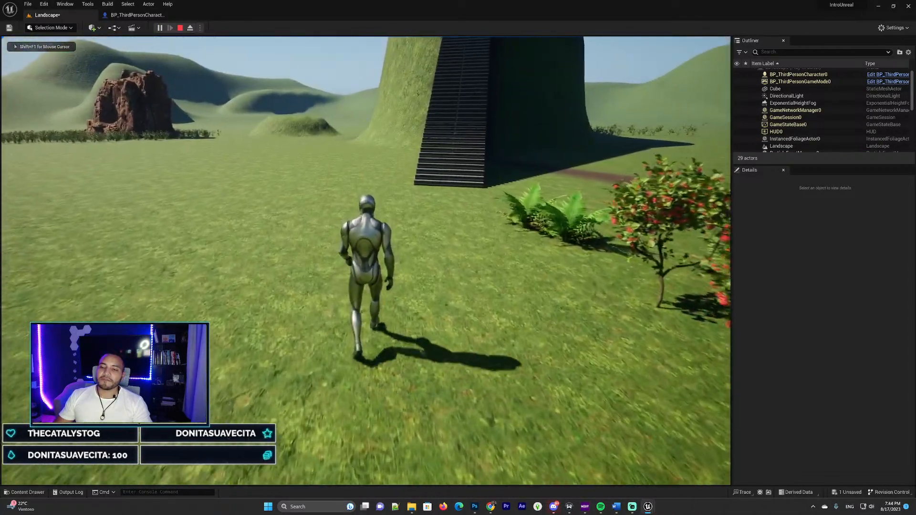
pyautogui.press('w')
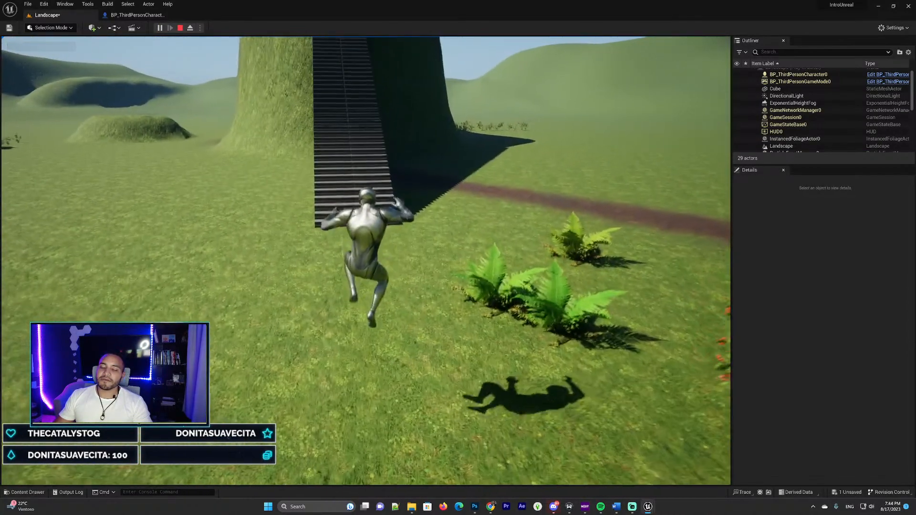
pyautogui.press('w')
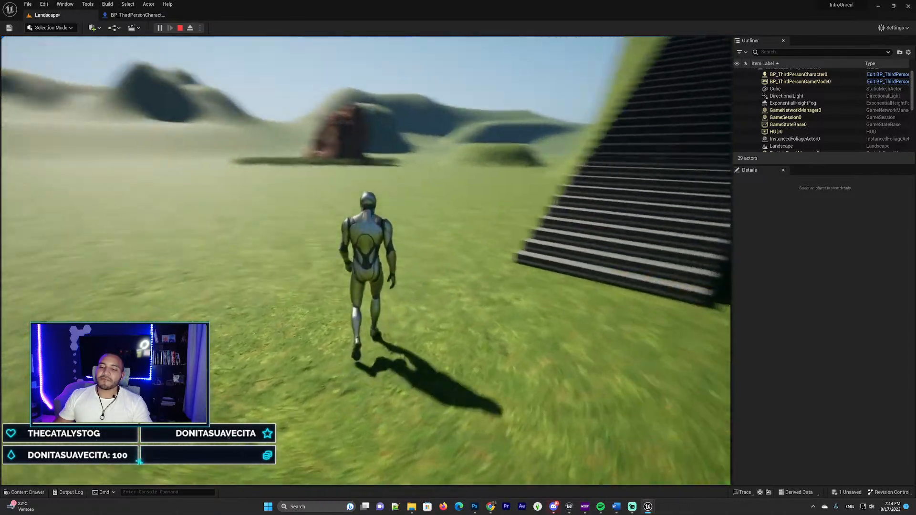
pyautogui.press('space')
pyautogui.press('w')
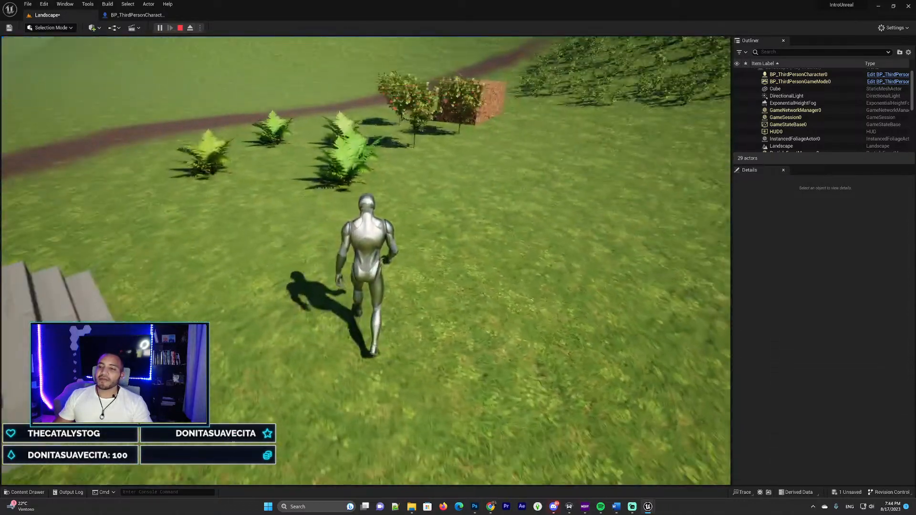
pyautogui.press('w')
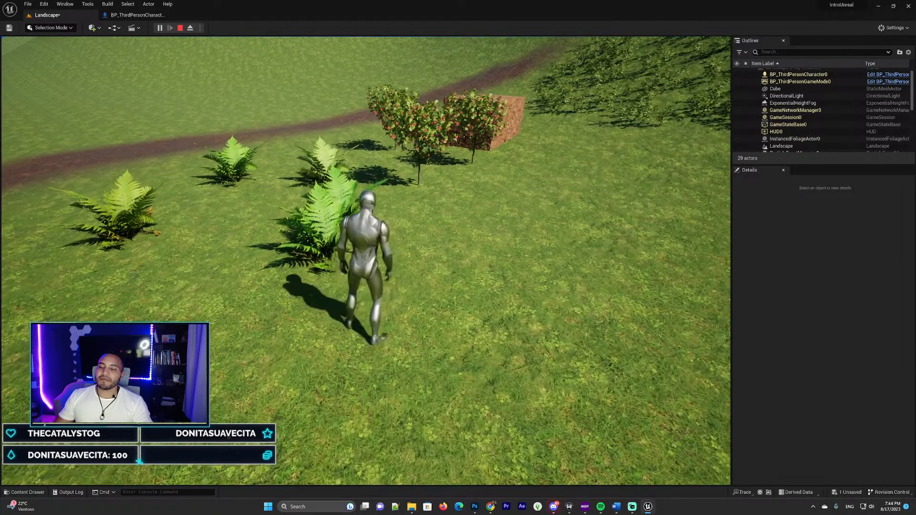
pyautogui.press('w')
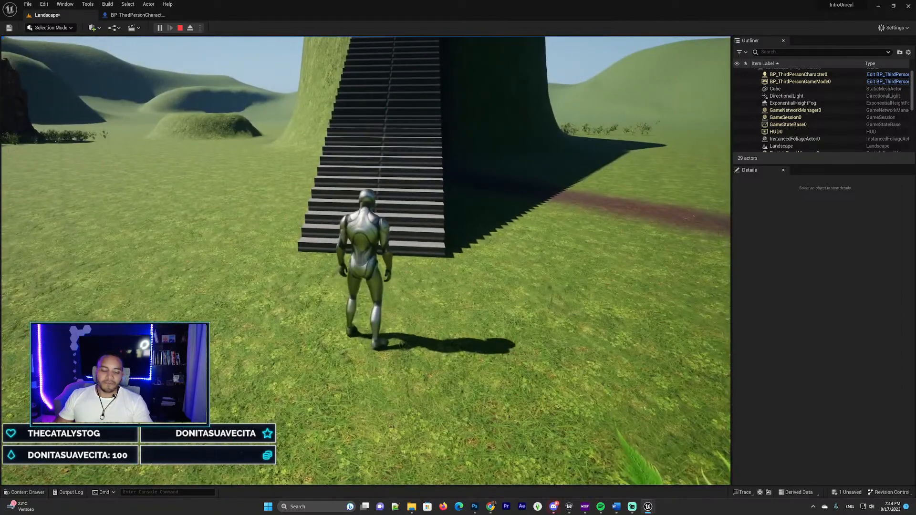
pyautogui.press('Escape')
# - Return to the character blueprint and examine the Ragdoll Functionality and jump node groups in its Event Graph
pyautogui.click(138, 15)
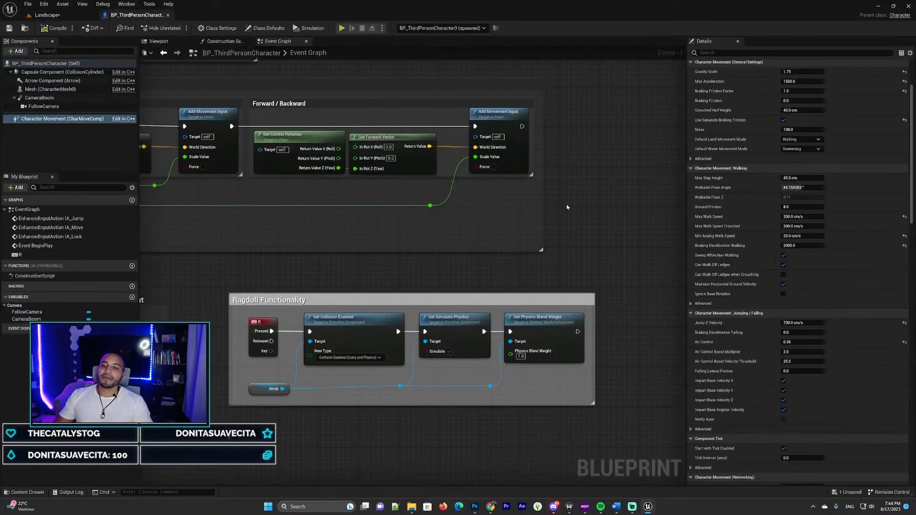
pyautogui.moveTo(566, 205)
pyautogui.mouseDown(button='right')
pyautogui.moveTo(641, 220)
pyautogui.moveTo(591, 213)
pyautogui.moveTo(610, 202)
pyautogui.moveTo(566, 191)
pyautogui.mouseUp(button='right')
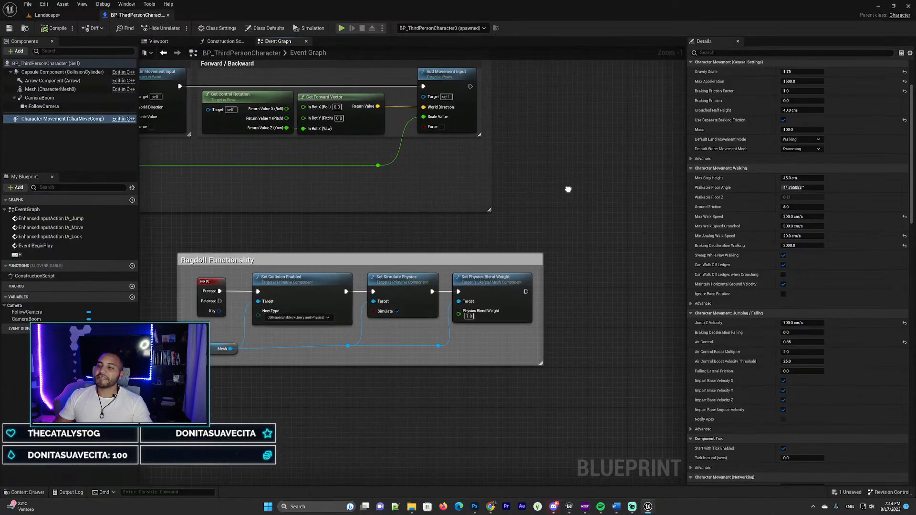
pyautogui.moveTo(464, 182); pyautogui.dragTo(536, 199, button='right')
pyautogui.scroll(-1, 429, 215)
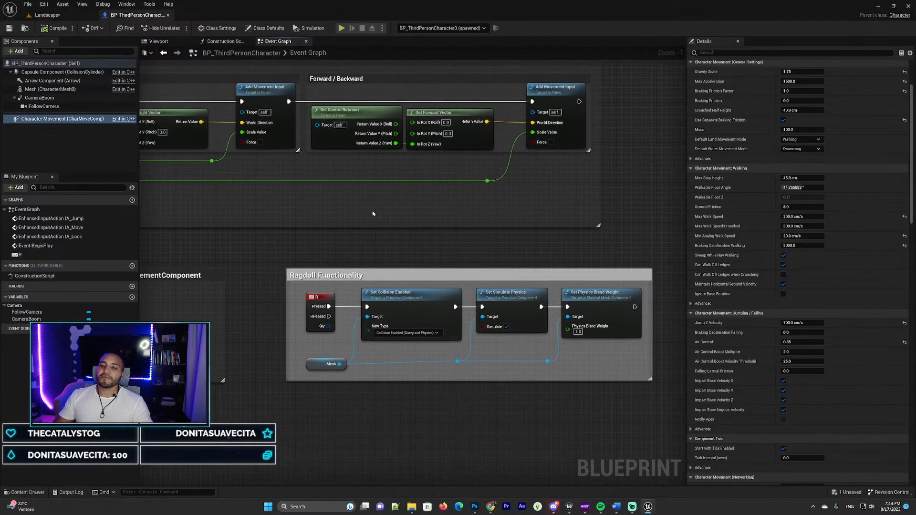
pyautogui.moveTo(395, 228); pyautogui.dragTo(357, 157, button='right')
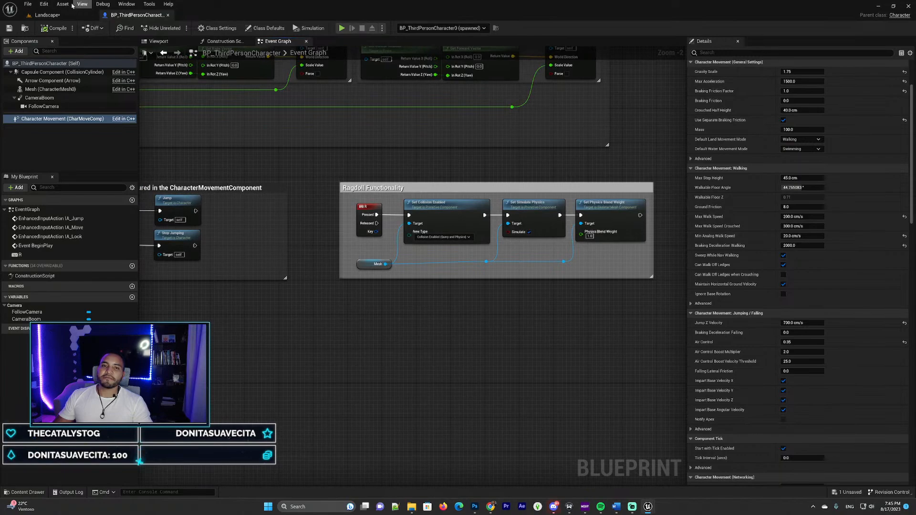
# - Switch to the Landscape level and open the Actions folder inside the third-person Input folder
pyautogui.click(47, 14)
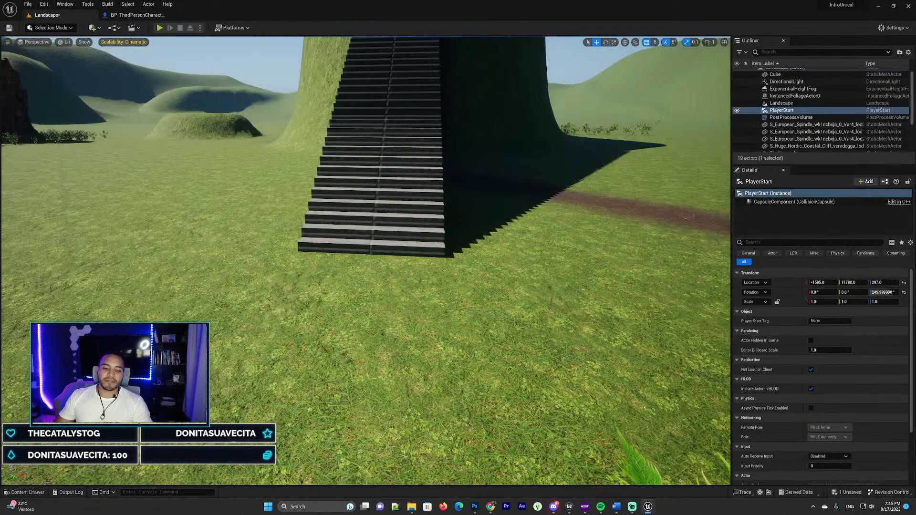
pyautogui.click(28, 492)
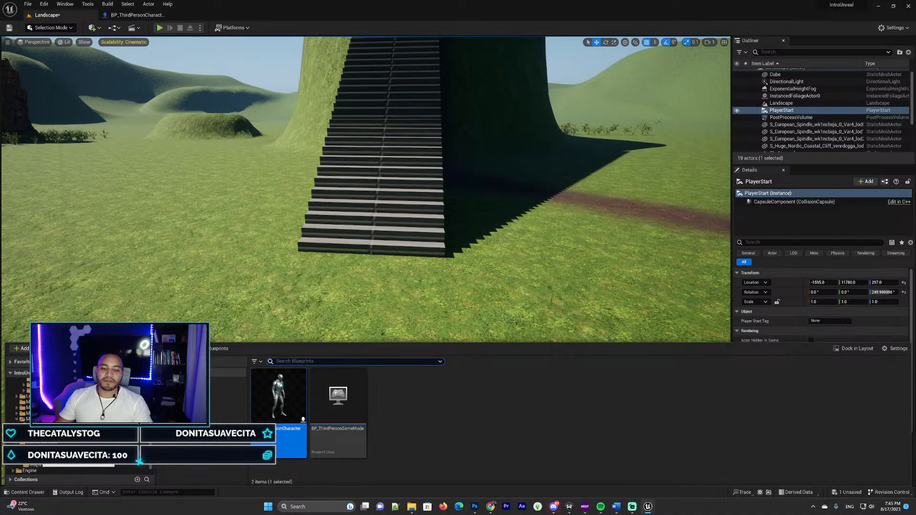
pyautogui.click(34, 465)
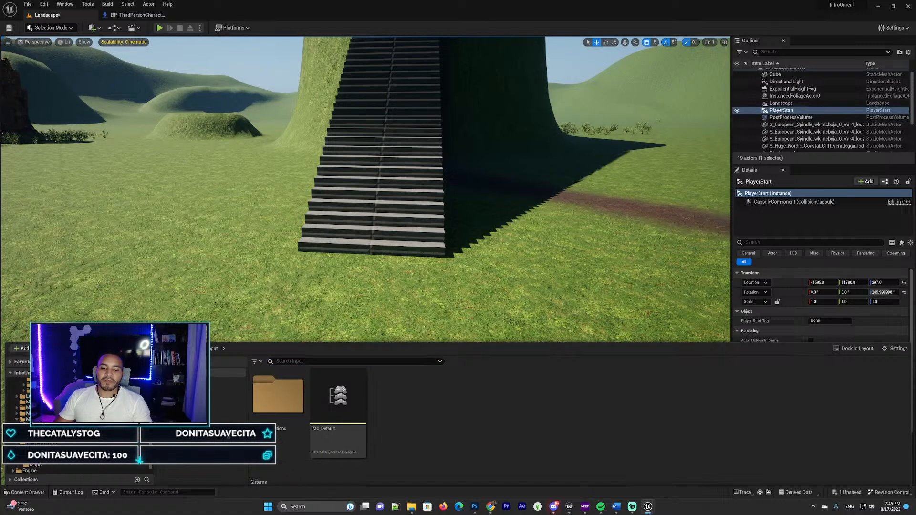
pyautogui.click(280, 395)
pyautogui.doubleClick(280, 395)
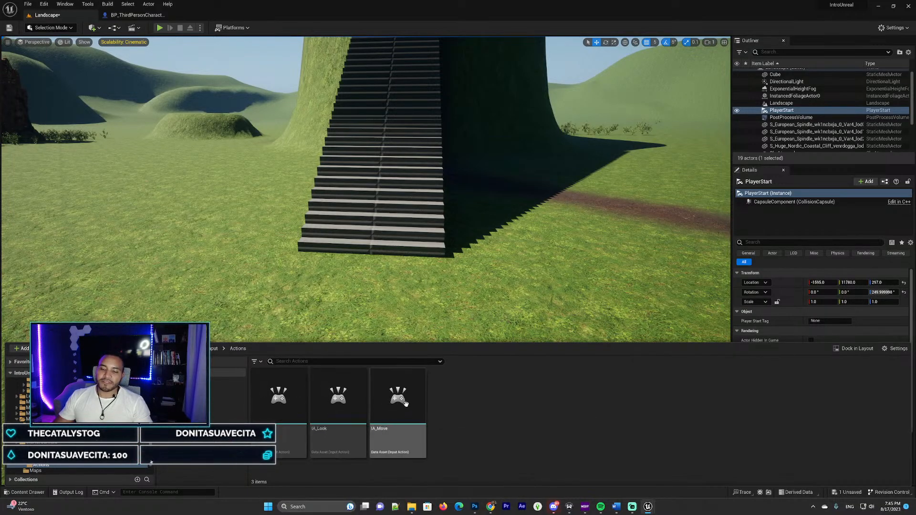
# - Create a new Input Action asset named IA_Run in the Actions folder
pyautogui.rightClick(485, 392)
pyautogui.click(465, 400)
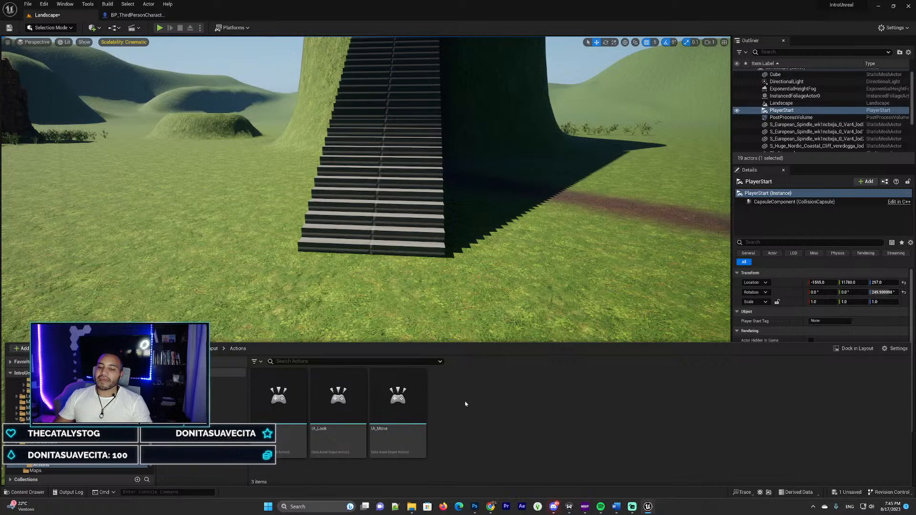
pyautogui.rightClick(465, 404)
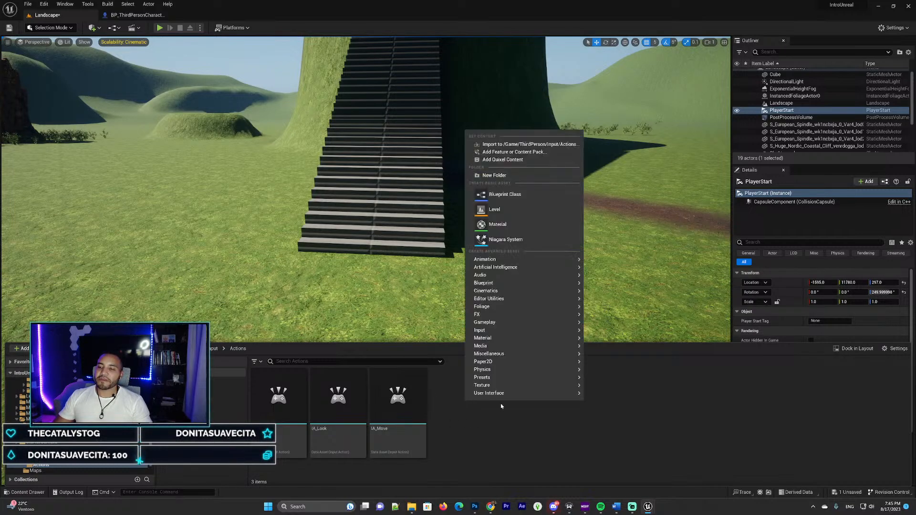
pyautogui.moveTo(495, 331)
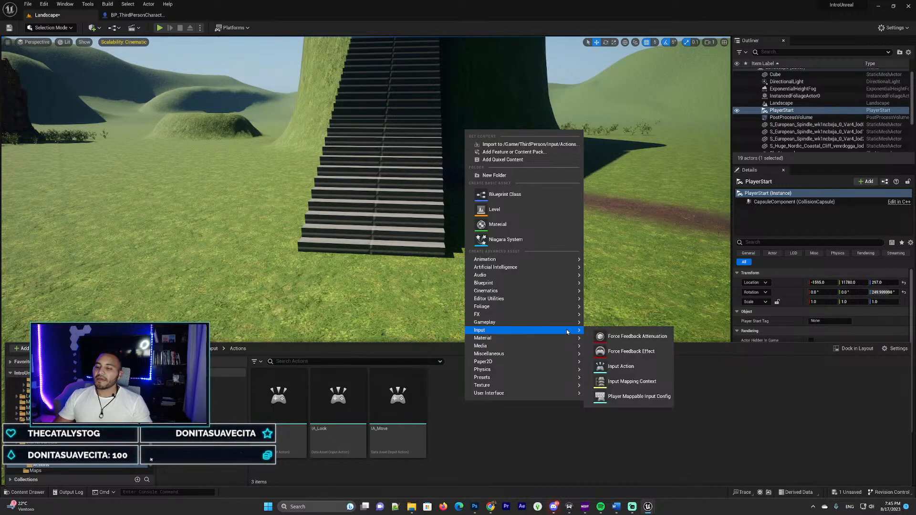
pyautogui.click(638, 368)
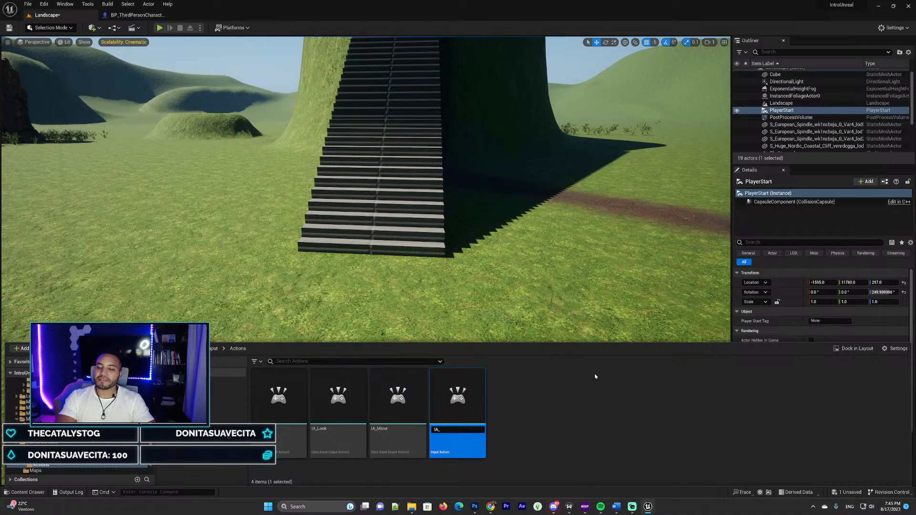
pyautogui.write('un')
pyautogui.press('Return')
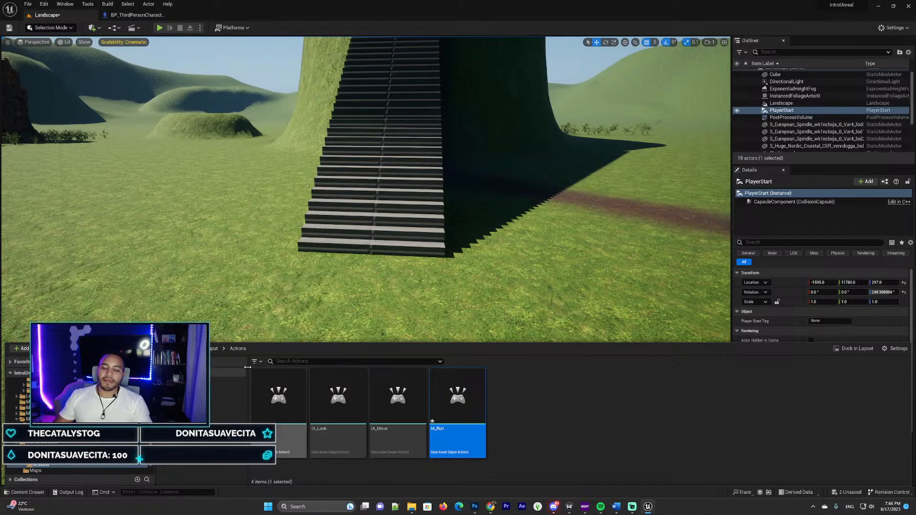
# - Open the IMC_Default mapping context from the Input folder and inspect the key bindings of its IA_Jump mapping
pyautogui.click(214, 349)
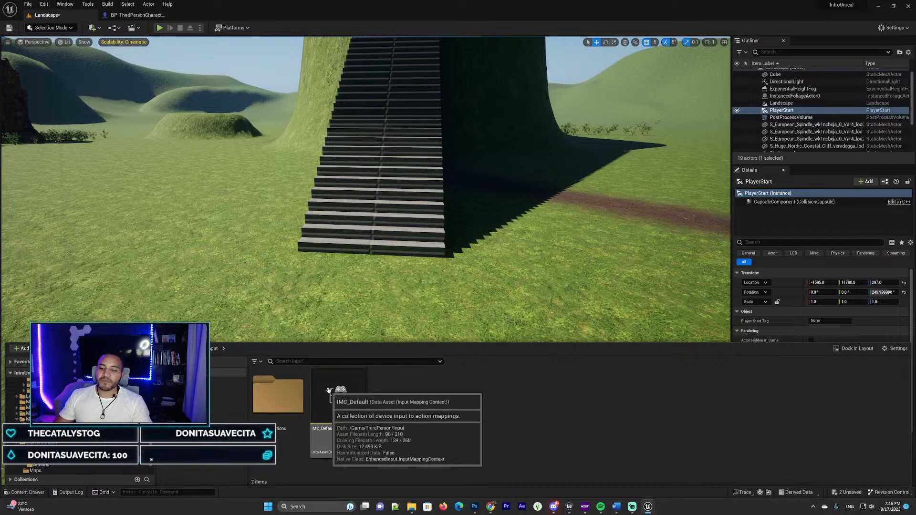
pyautogui.click(327, 428)
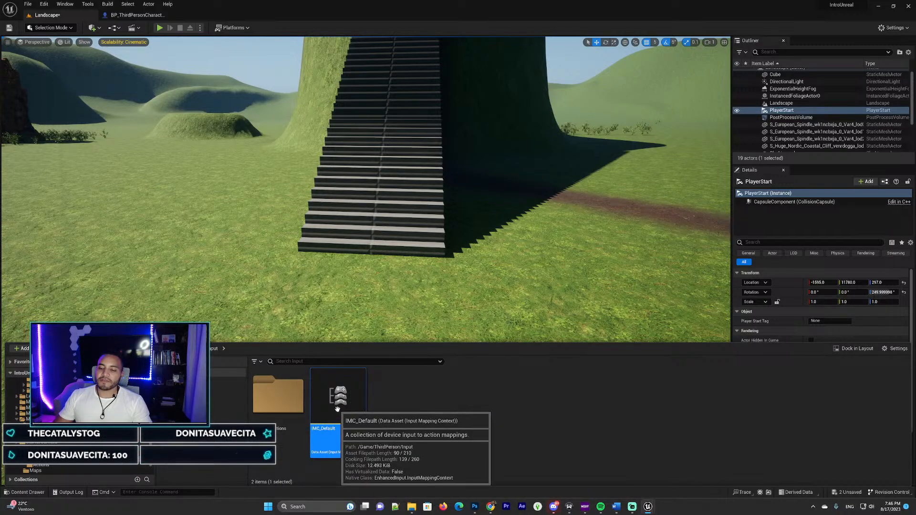
pyautogui.doubleClick(337, 409)
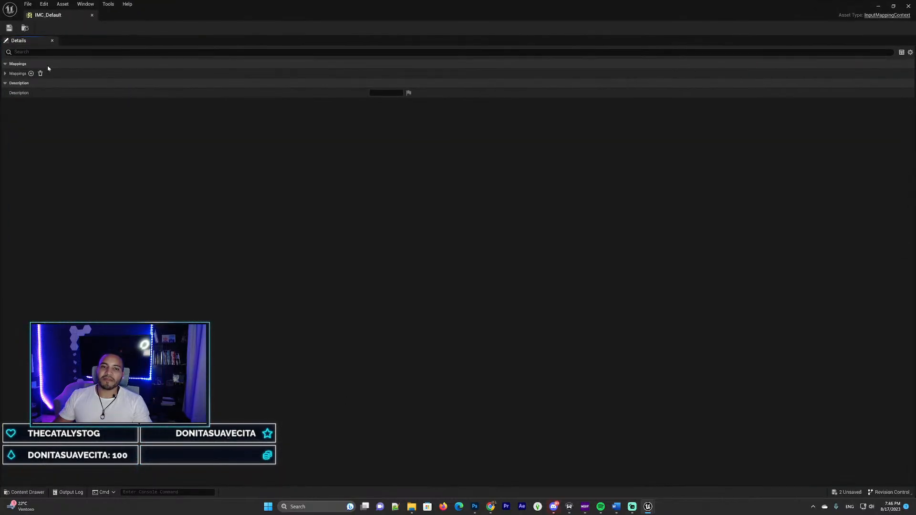
pyautogui.click(5, 73)
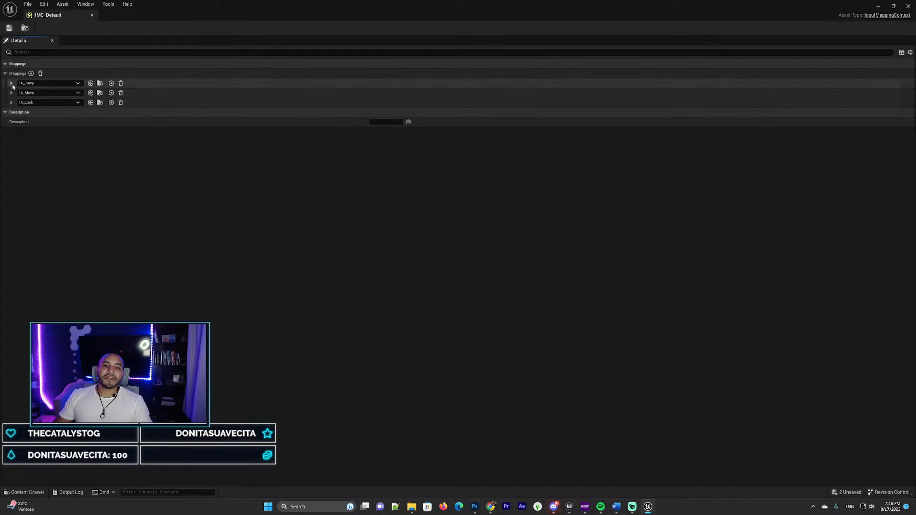
pyautogui.click(11, 83)
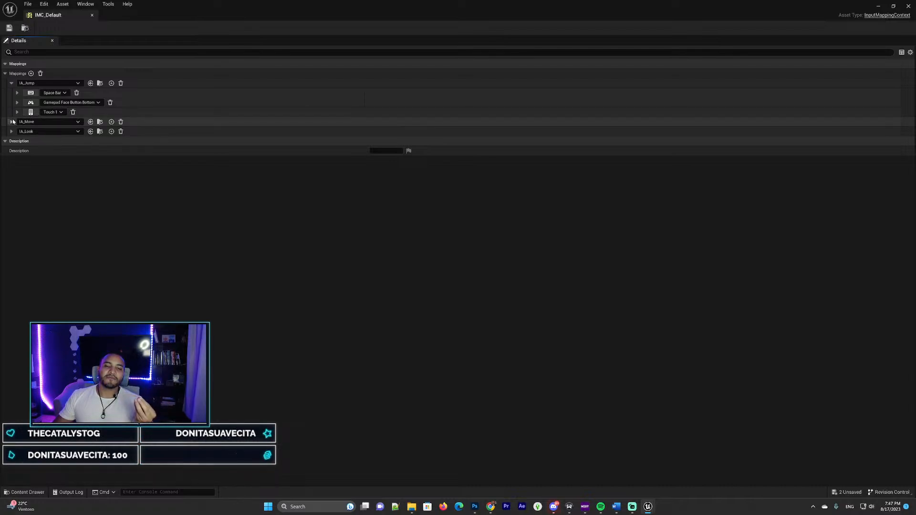
pyautogui.click(11, 84)
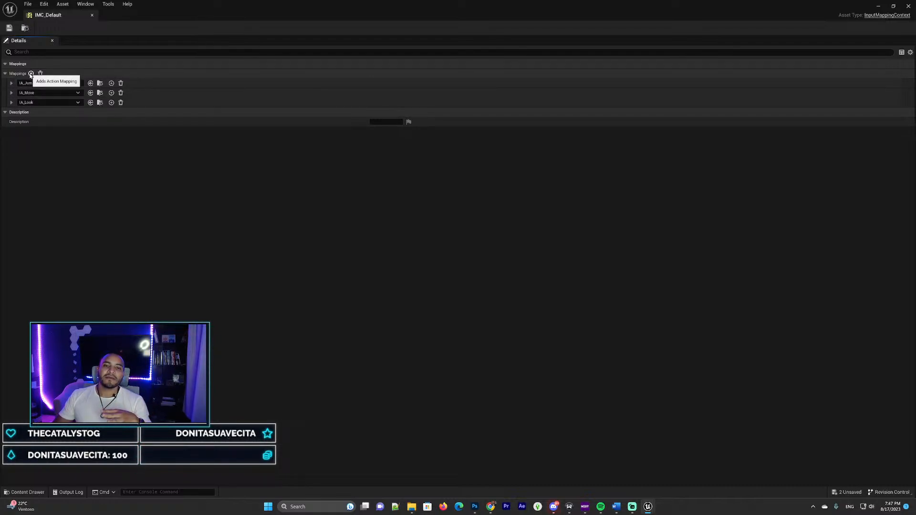
# - Add a new action mapping to IMC_Default, bind it to Left Shift, and try to save the asset
pyautogui.click(31, 74)
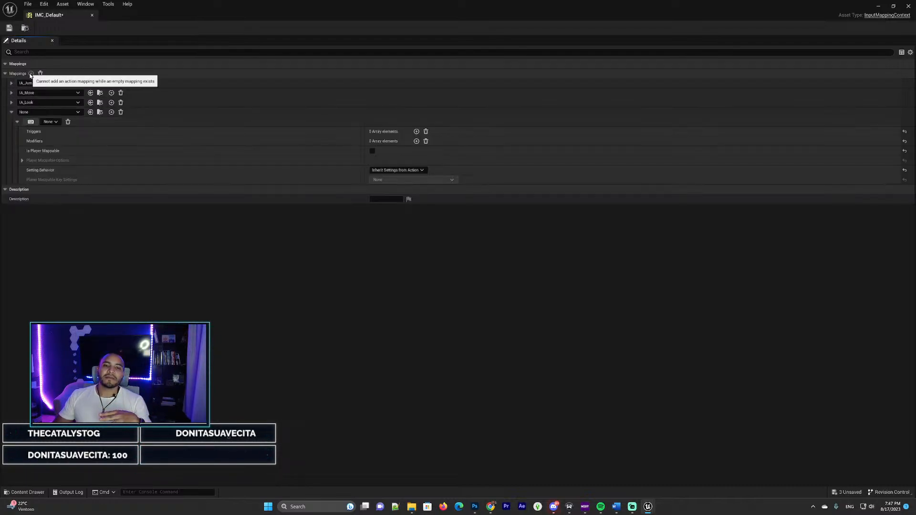
pyautogui.click(49, 123)
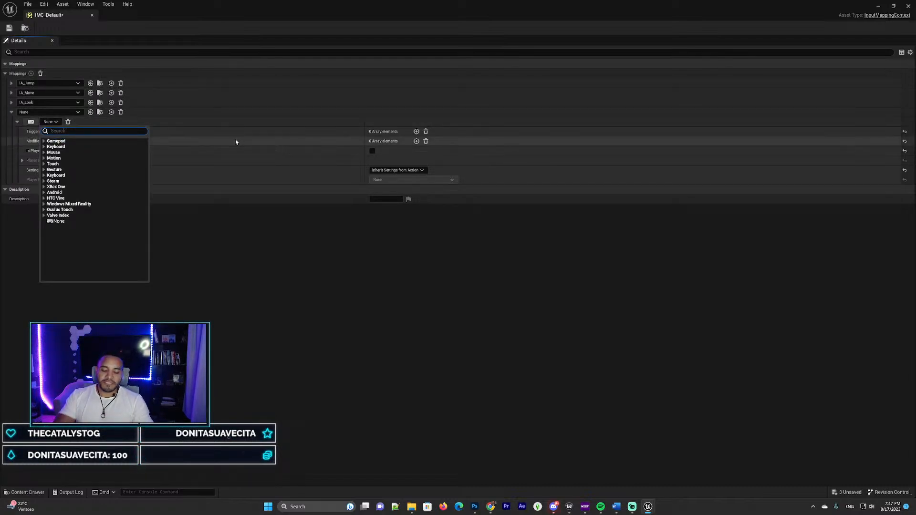
pyautogui.write('shift')
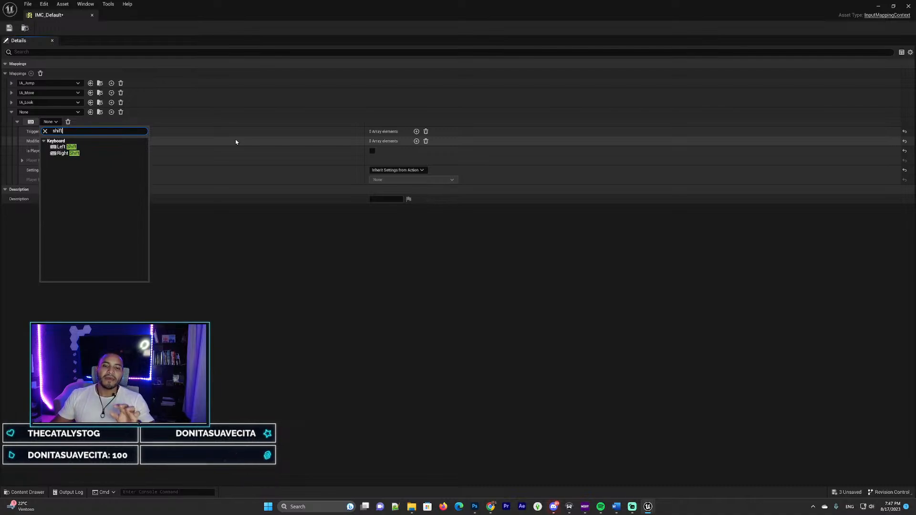
pyautogui.click(67, 147)
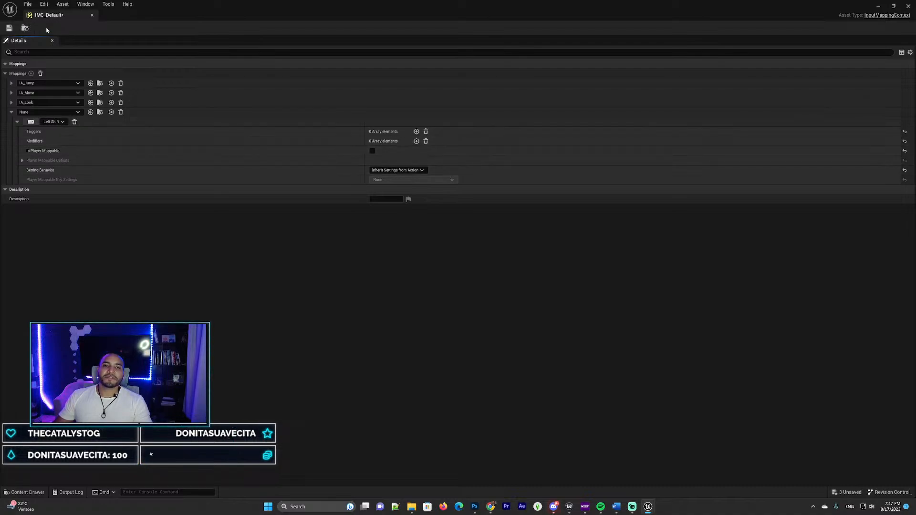
pyautogui.click(8, 29)
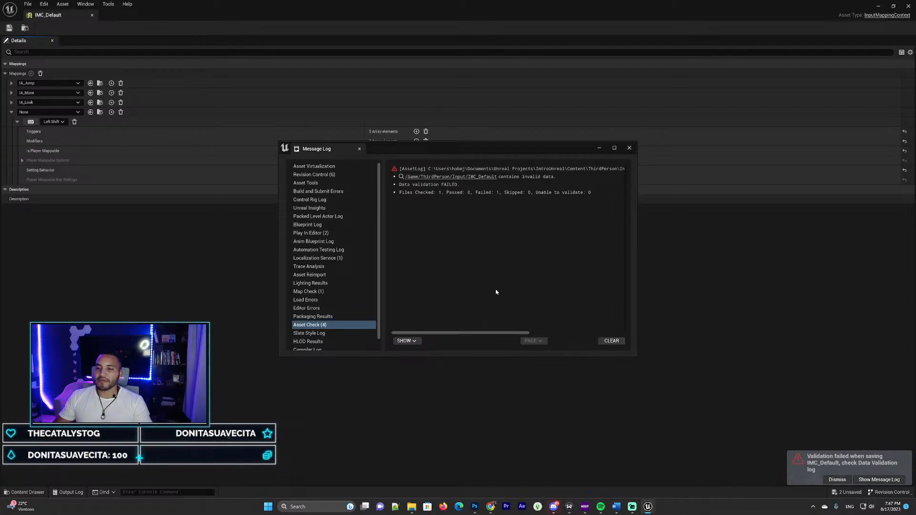
pyautogui.moveTo(456, 334); pyautogui.dragTo(396, 332)
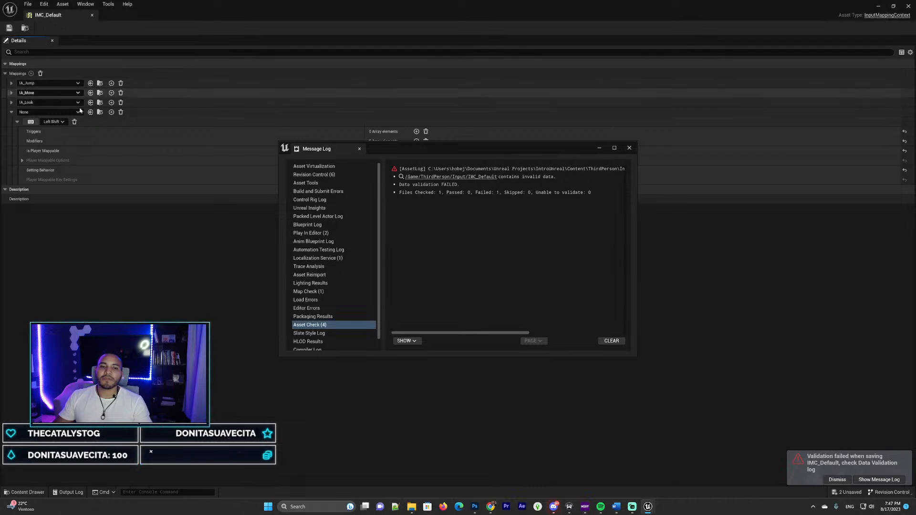
pyautogui.click(74, 216)
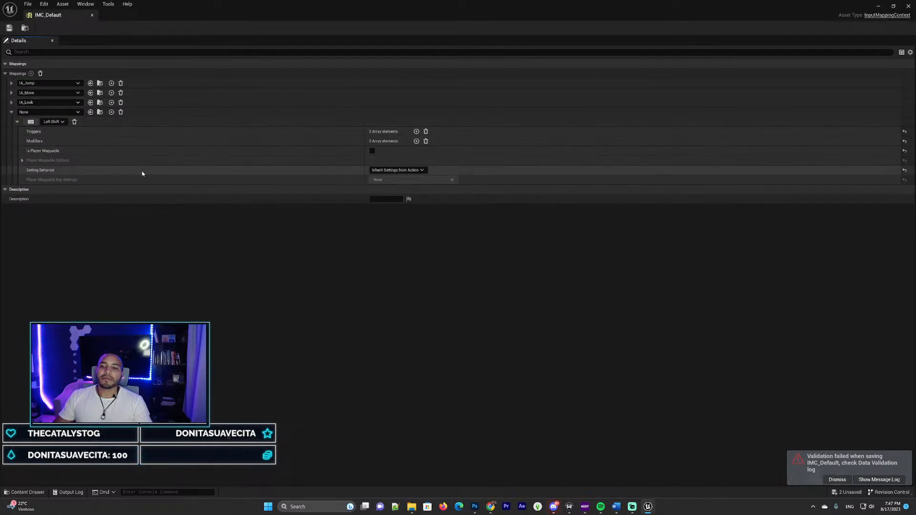
# - Assign the IA_Run input action to the Left Shift mapping and save IMC_Default
pyautogui.click(44, 114)
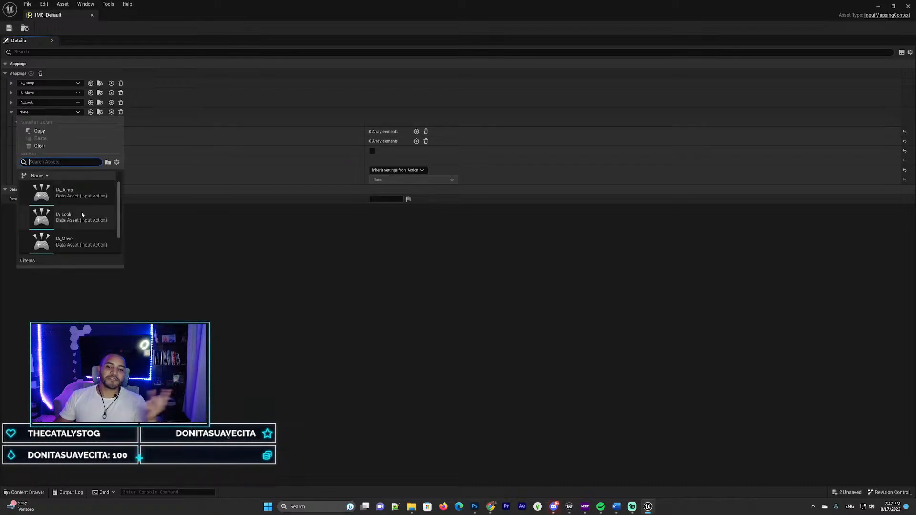
pyautogui.scroll(-1, 81, 211)
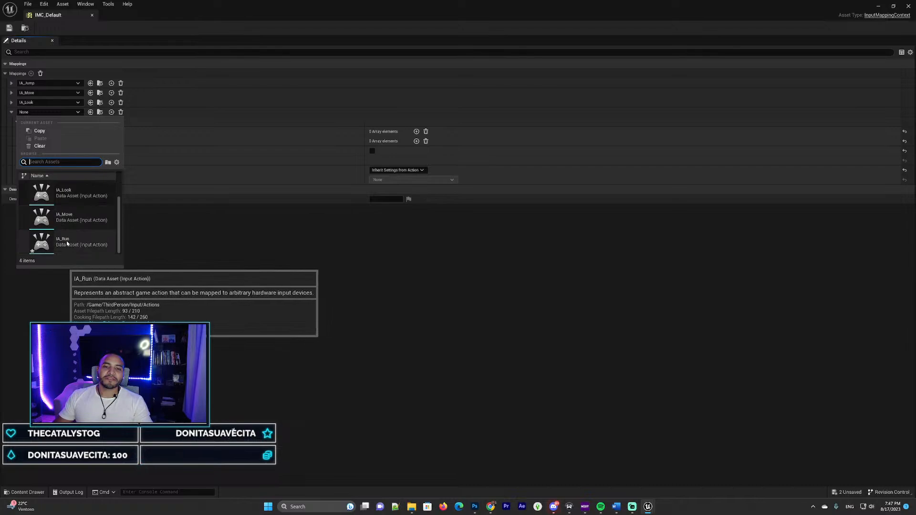
pyautogui.click(203, 263)
pyautogui.click(45, 112)
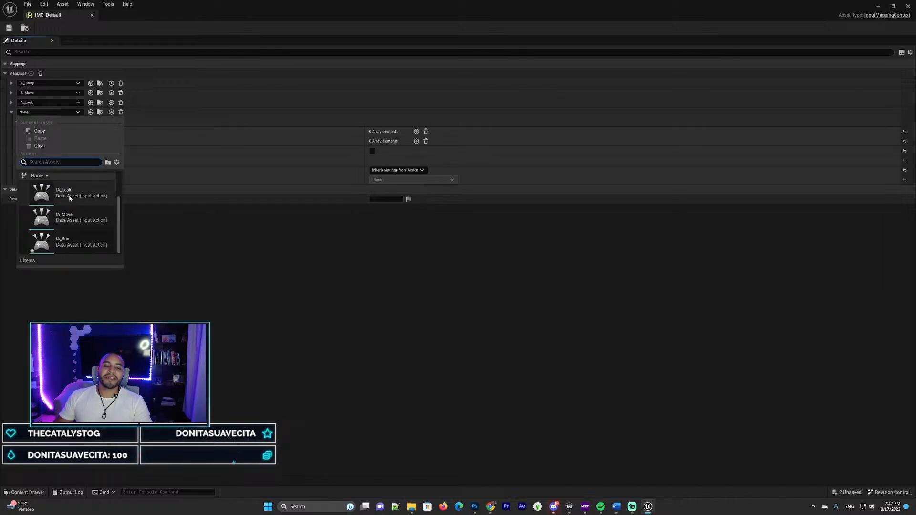
pyautogui.click(77, 235)
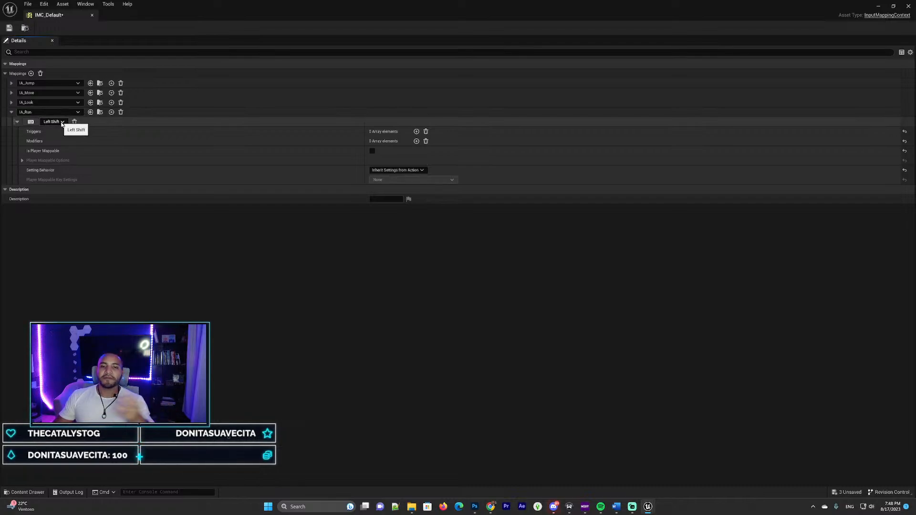
pyautogui.click(9, 28)
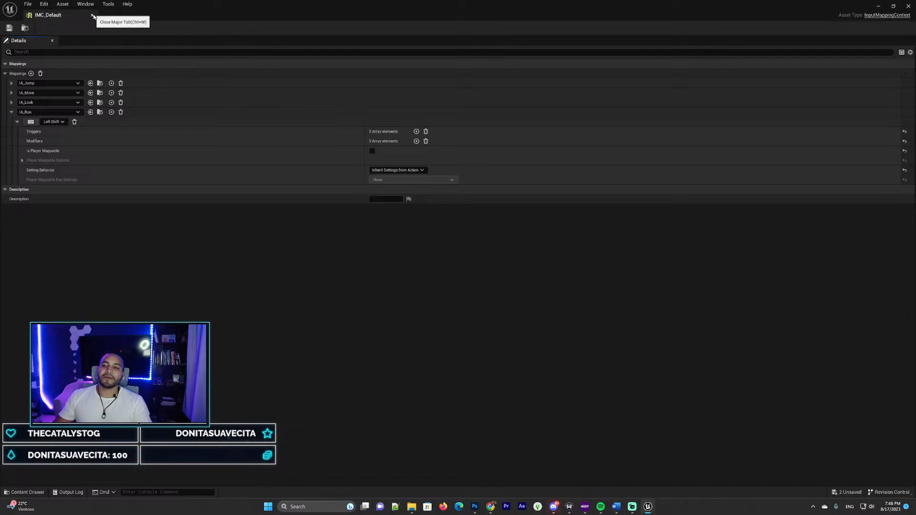
# - Dismiss the Message Log and return to the third-person character blueprint's Event Graph
pyautogui.moveTo(72, 15); pyautogui.dragTo(181, 16)
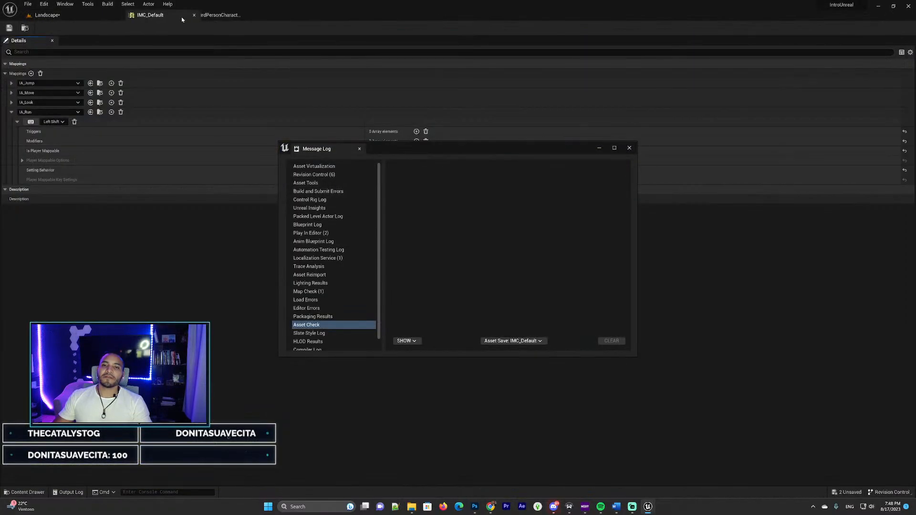
pyautogui.click(630, 148)
pyautogui.click(244, 15)
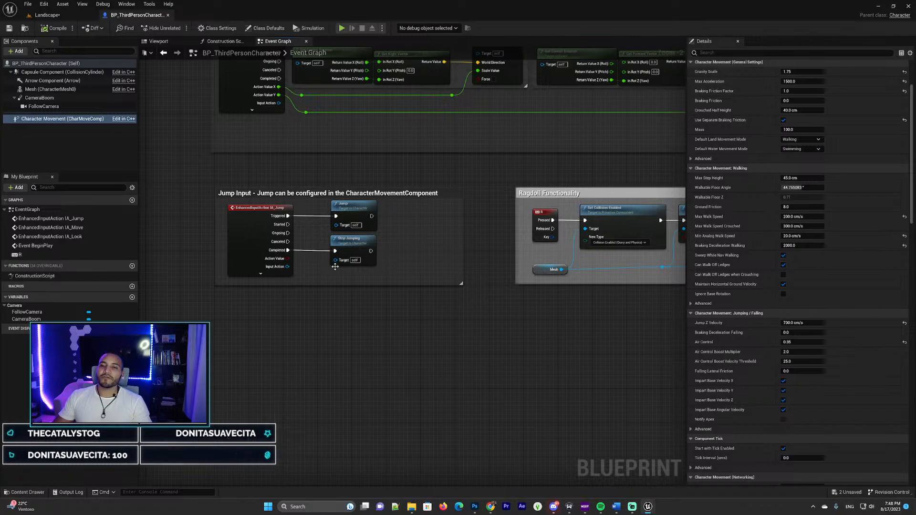
# - Add the IA_Run enhanced action event to the Event Graph and place it below the Jump Input group
pyautogui.moveTo(313, 327); pyautogui.dragTo(326, 473, button='right')
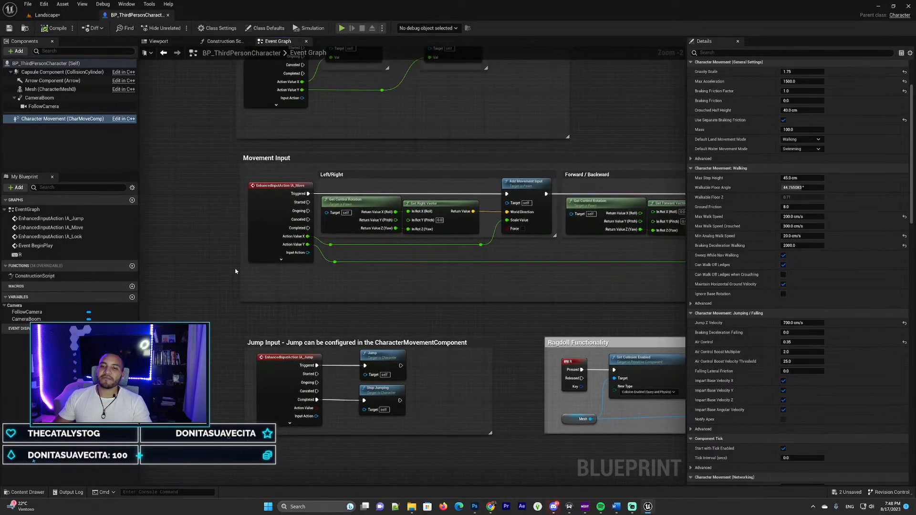
pyautogui.moveTo(236, 271); pyautogui.dragTo(206, 199, button='right')
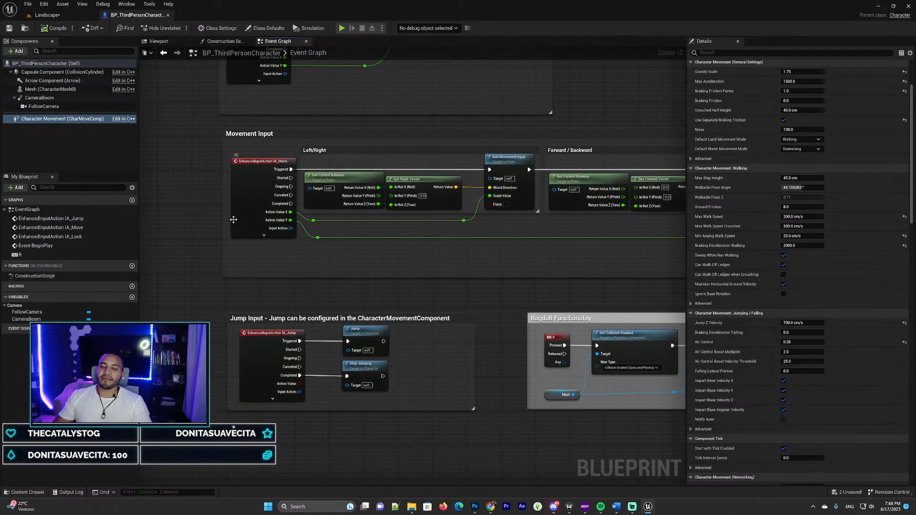
pyautogui.moveTo(212, 276); pyautogui.dragTo(206, 204, button='right')
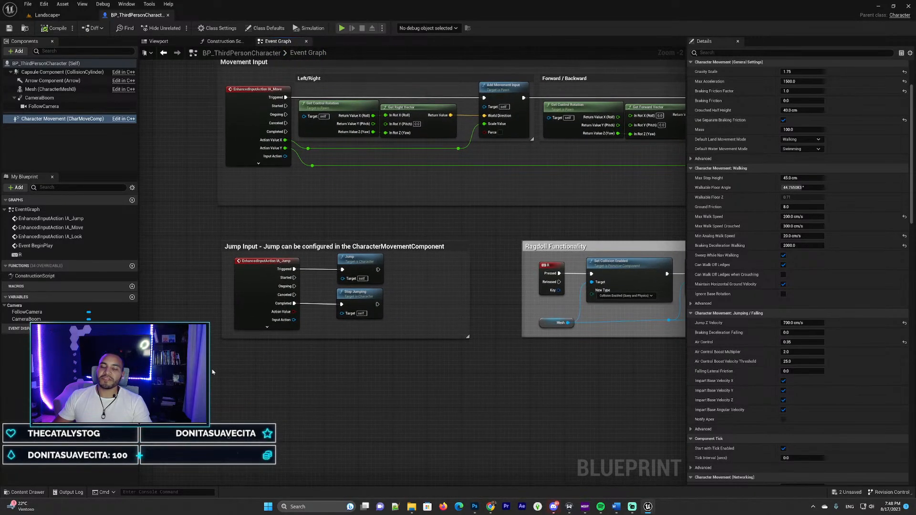
pyautogui.moveTo(213, 372); pyautogui.dragTo(203, 186, button='right')
pyautogui.rightClick(237, 197)
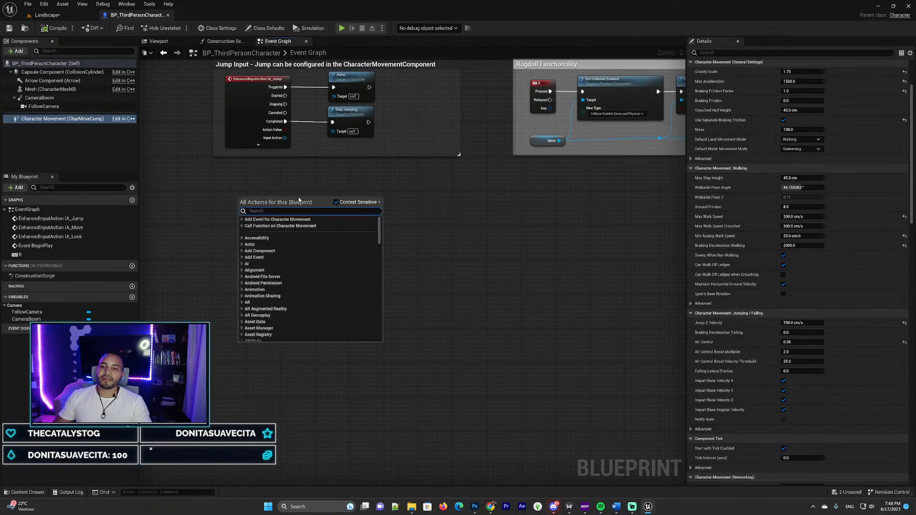
pyautogui.write('i')
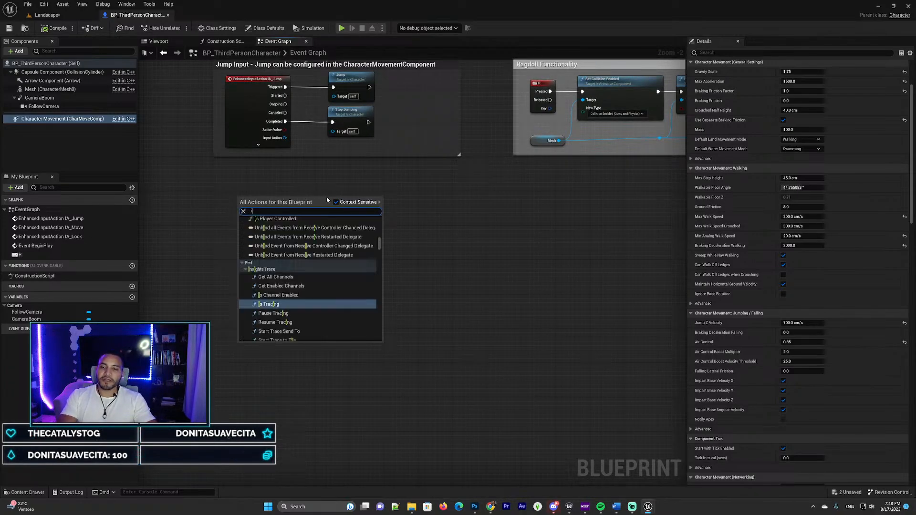
pyautogui.write('a run')
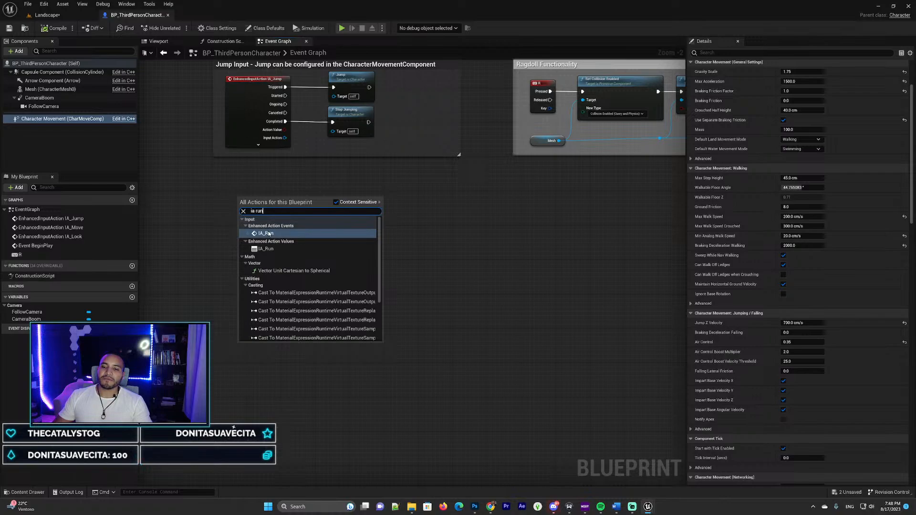
pyautogui.click(269, 234)
pyautogui.moveTo(279, 199); pyautogui.dragTo(261, 199)
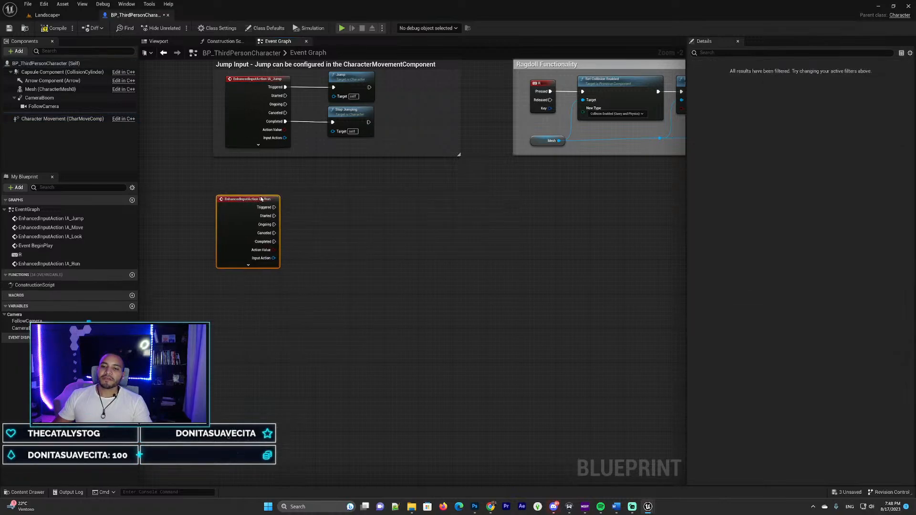
pyautogui.scroll(1, 299, 218)
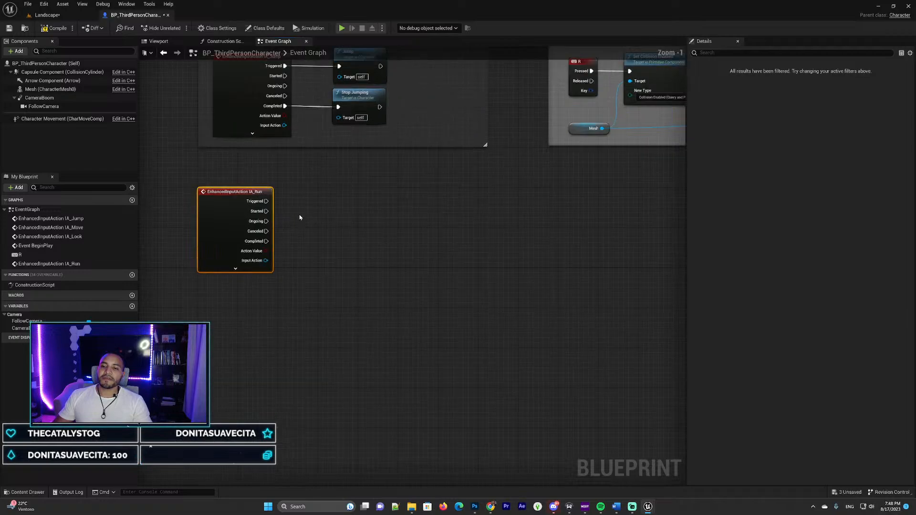
pyautogui.scroll(1, 300, 218)
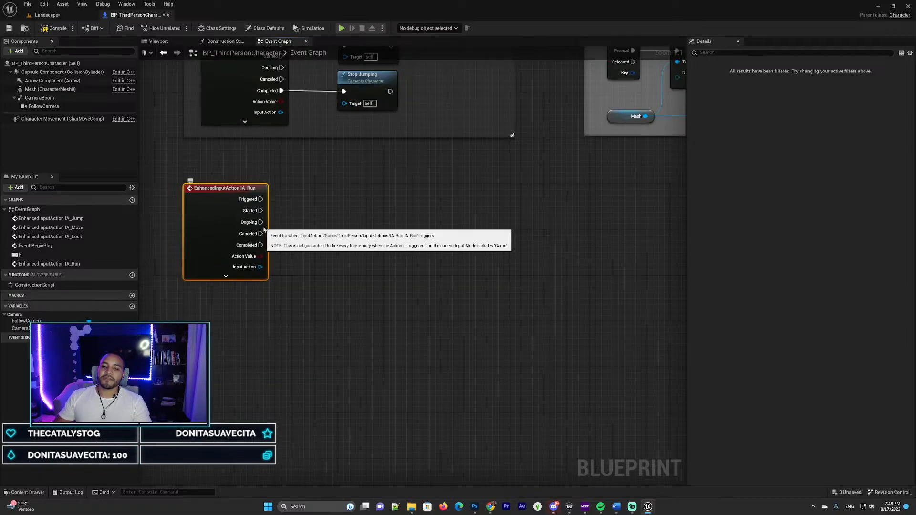
pyautogui.scroll(-2, 345, 241)
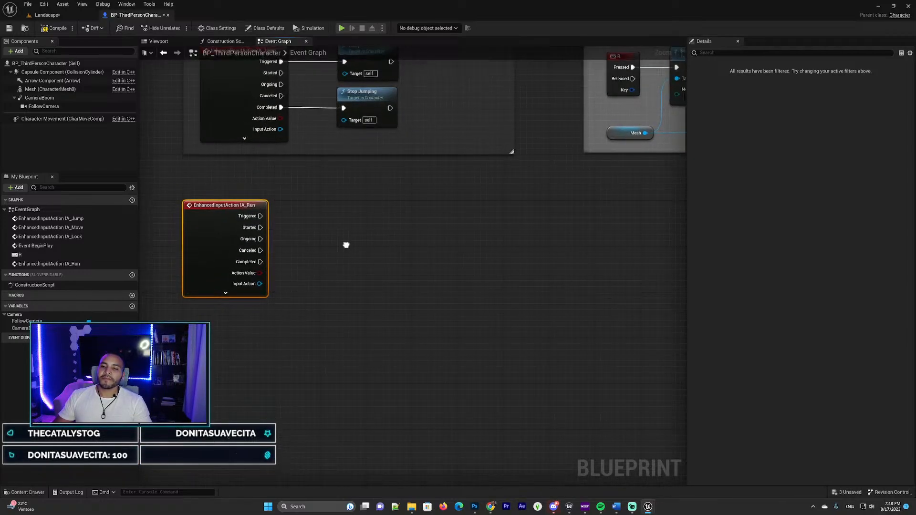
# - Add a Set Max Walk Speed node beside the IA_Run event, turning off Context Sensitive to find it
pyautogui.moveTo(334, 231); pyautogui.dragTo(317, 246, button='right')
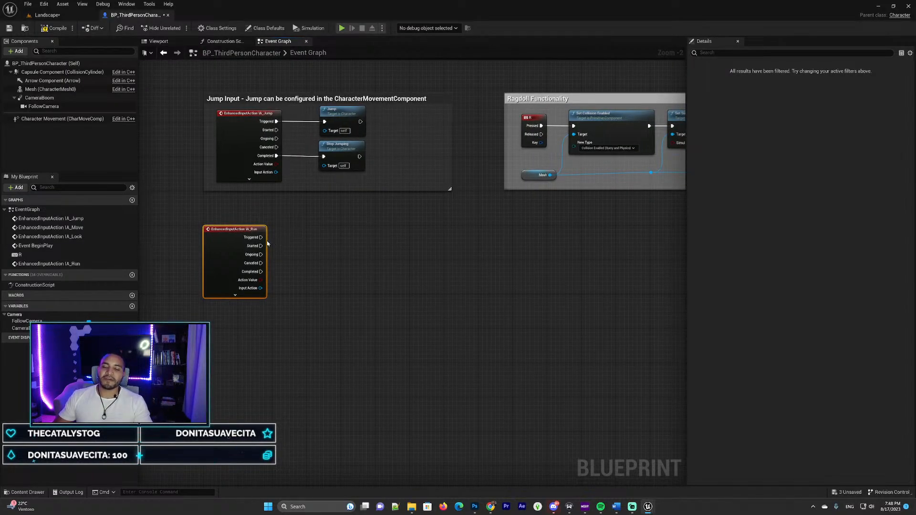
pyautogui.scroll(1, 281, 238)
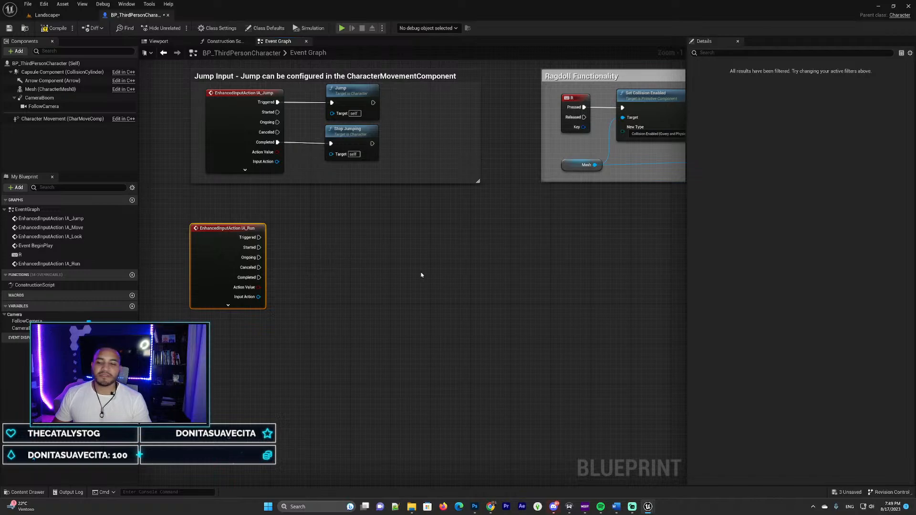
pyautogui.rightClick(358, 276)
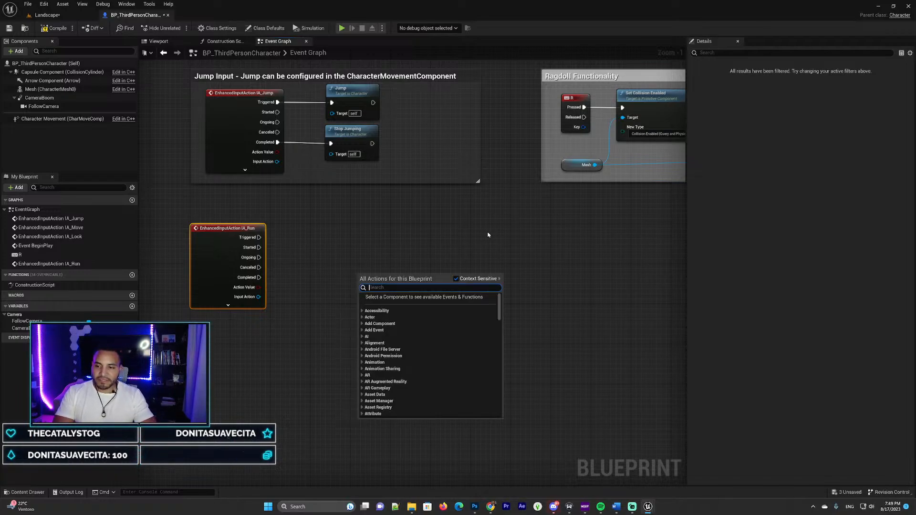
pyautogui.write('max walk')
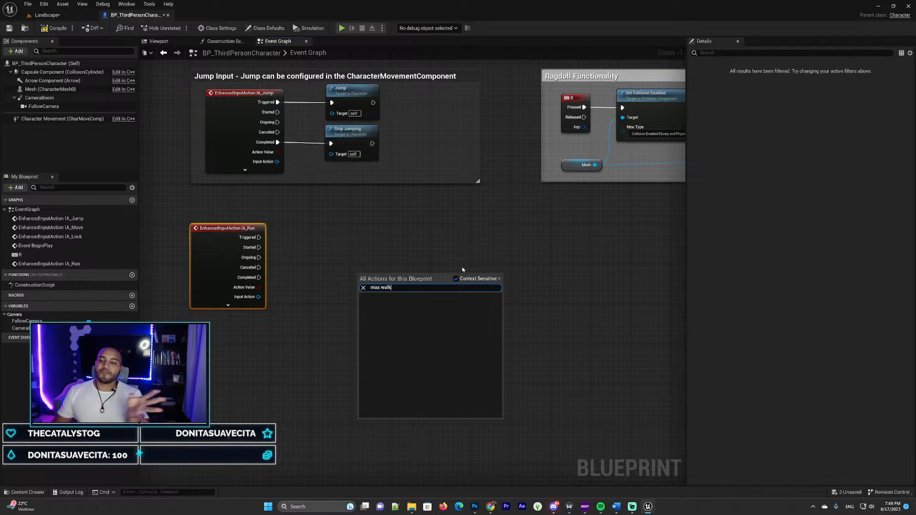
pyautogui.click(456, 279)
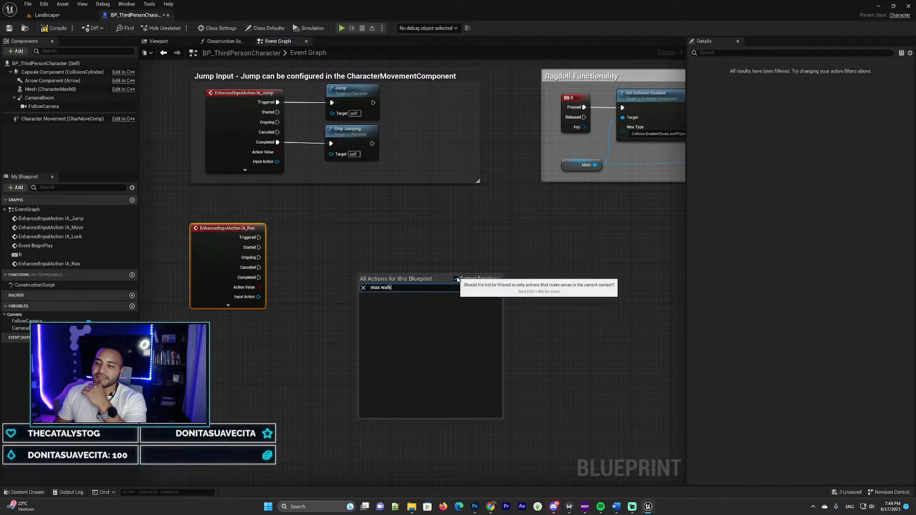
pyautogui.click(457, 279)
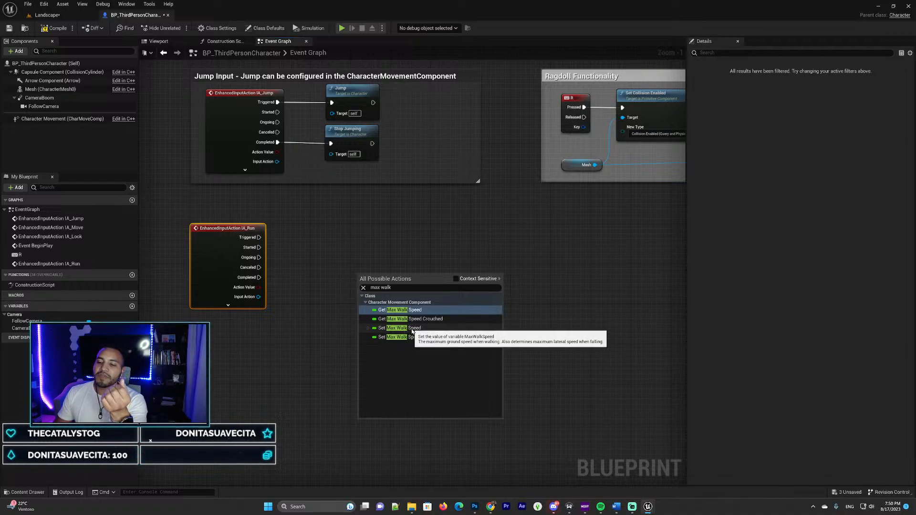
pyautogui.click(412, 328)
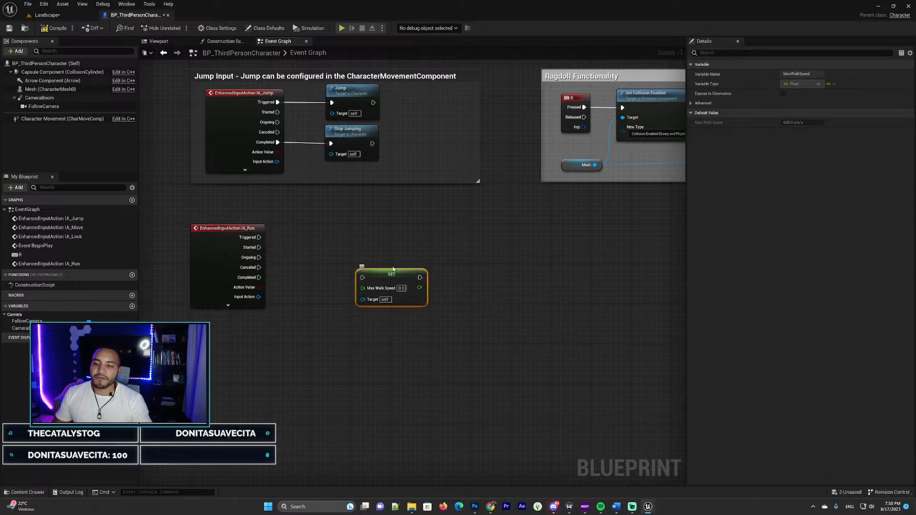
# - Duplicate the Set Max Walk Speed node and align the copy directly above the original
pyautogui.hotkey('ctrl', 'c')
pyautogui.hotkey('ctrl', 'v')
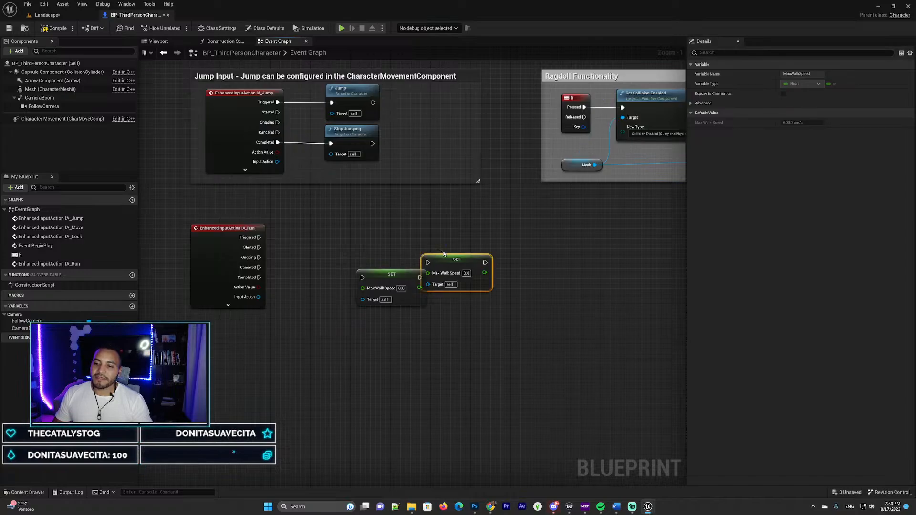
pyautogui.moveTo(446, 259); pyautogui.dragTo(380, 232)
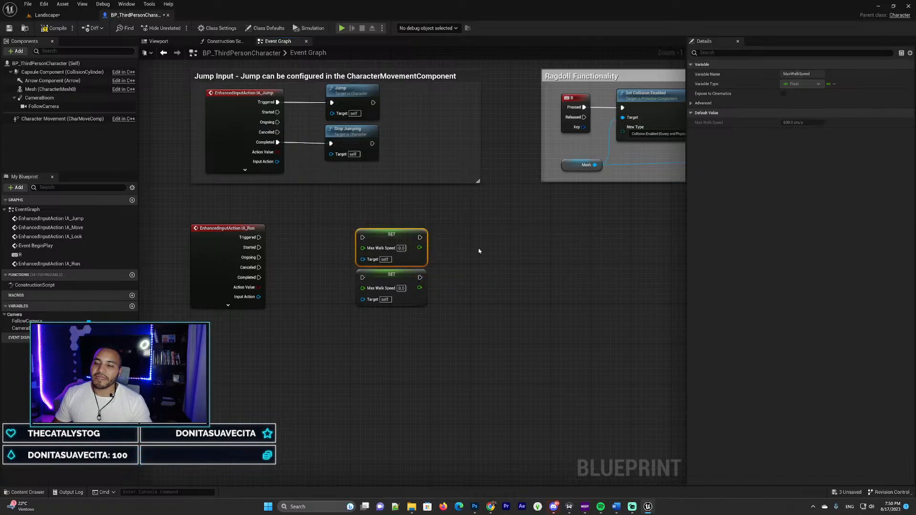
pyautogui.click(315, 247)
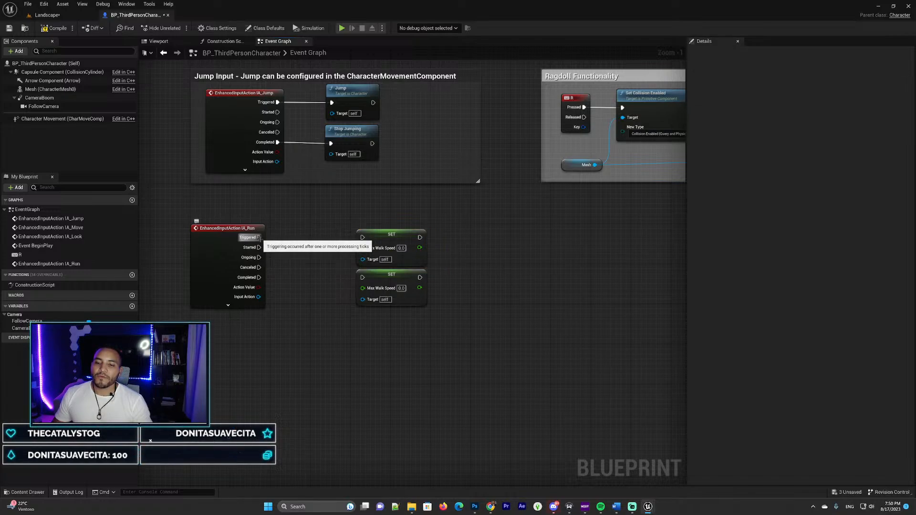
# - Connect IA_Run's Started output to the upper Set node with Max Walk Speed 750, and Completed to the lower one with 200
pyautogui.moveTo(259, 247); pyautogui.dragTo(362, 237)
pyautogui.click(401, 248)
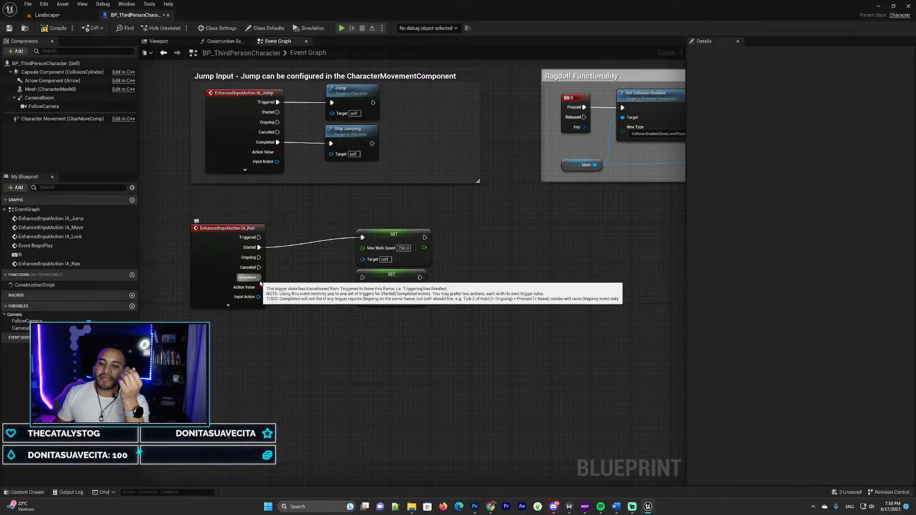
pyautogui.moveTo(259, 277); pyautogui.dragTo(362, 279)
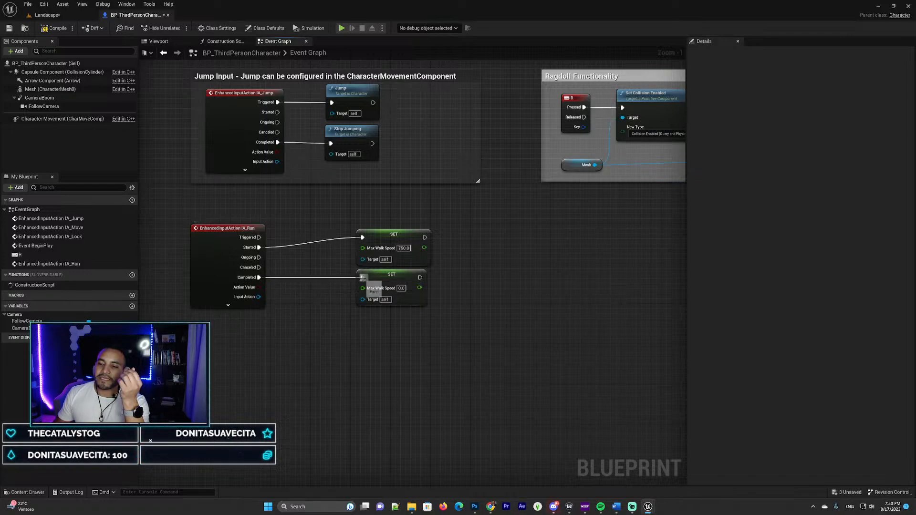
pyautogui.click(402, 288)
pyautogui.write('20')
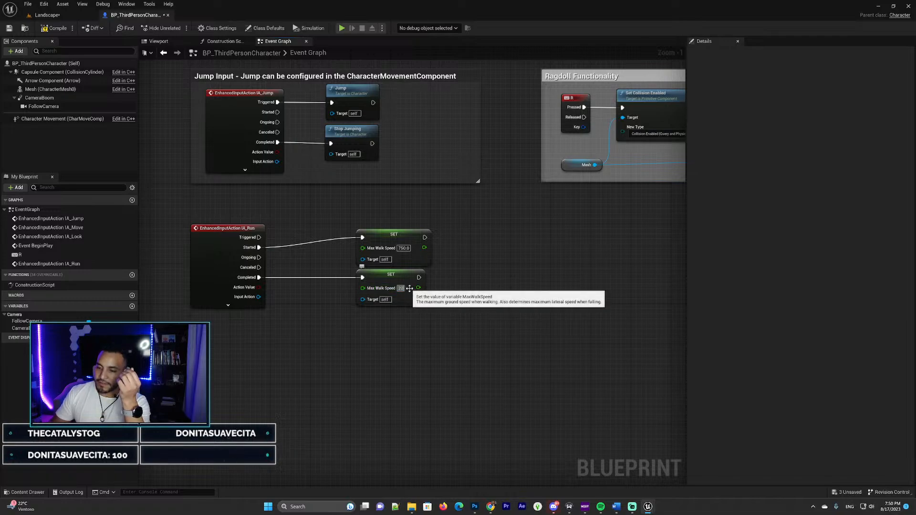
pyautogui.write('0')
pyautogui.press('Return')
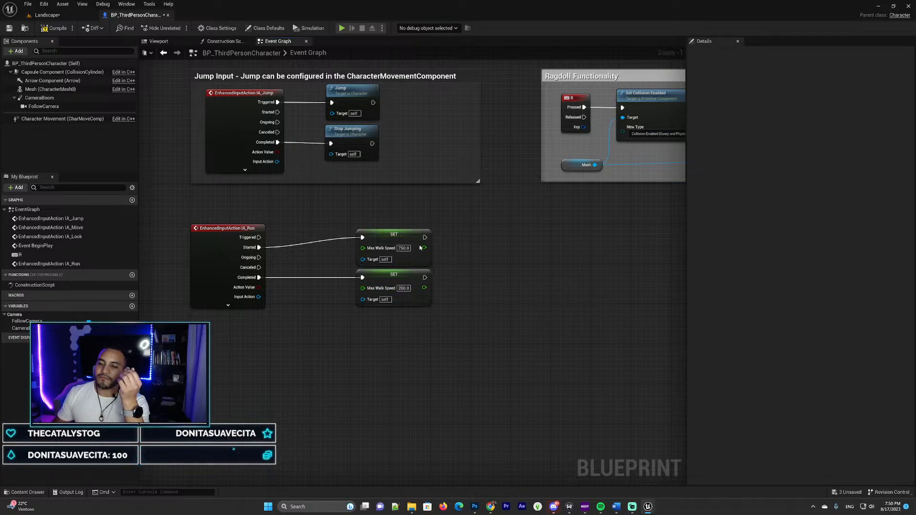
# - Compile the blueprint and try to find a source node for the upper Set node's Target input
pyautogui.click(62, 32)
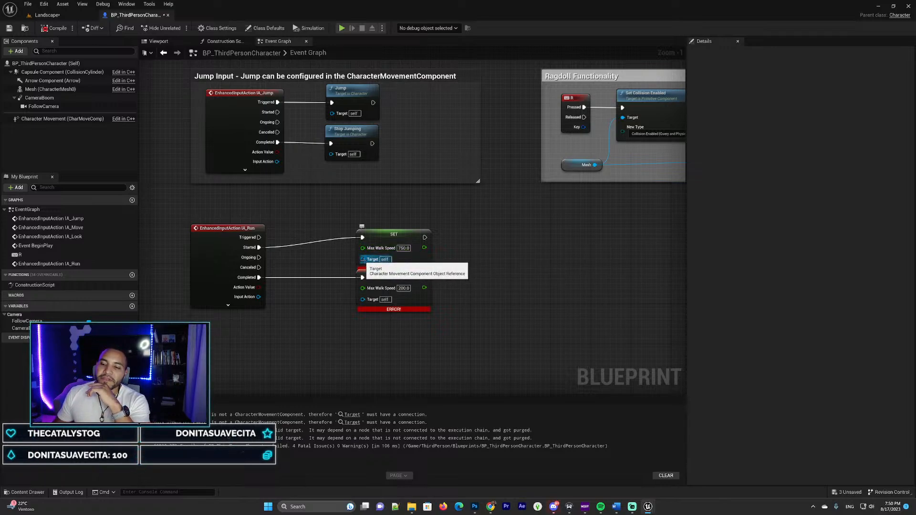
pyautogui.click(48, 63)
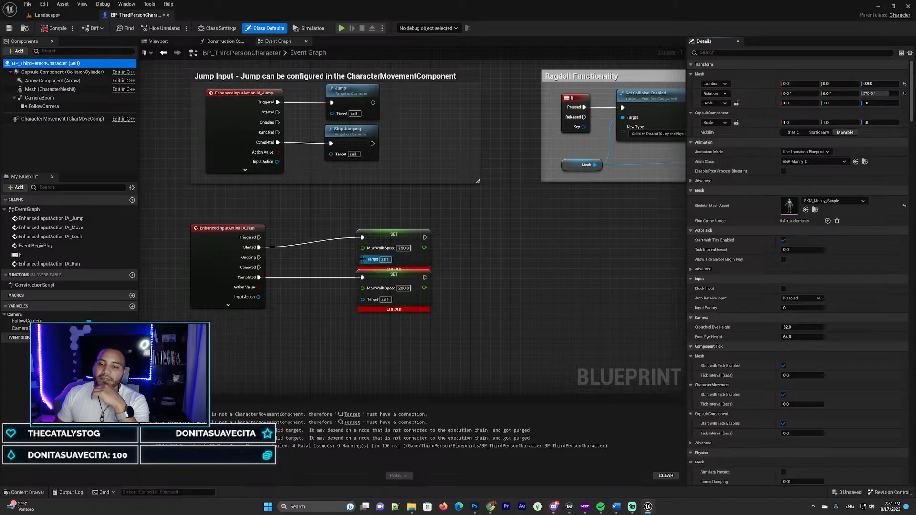
pyautogui.moveTo(363, 259); pyautogui.dragTo(315, 262)
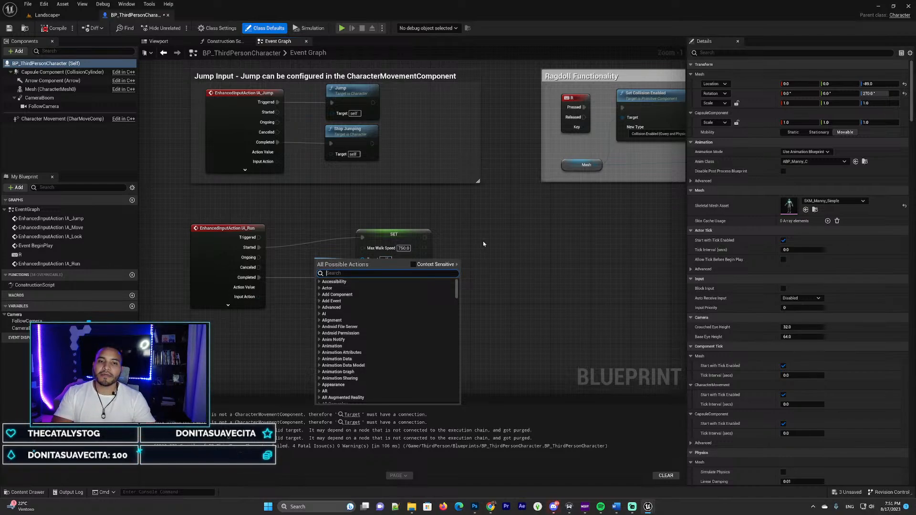
pyautogui.write('bas')
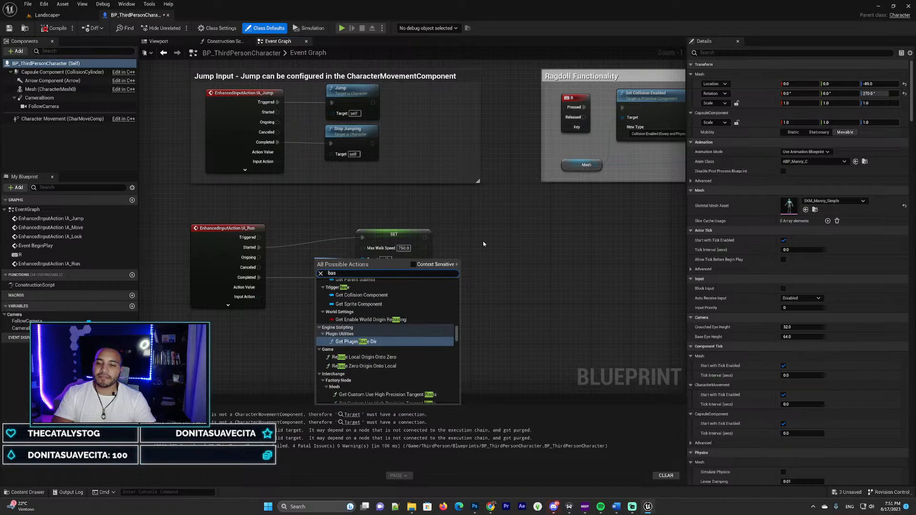
pyautogui.press('BackSpace')
pyautogui.press('BackSpace')
pyautogui.press('BackSpace')
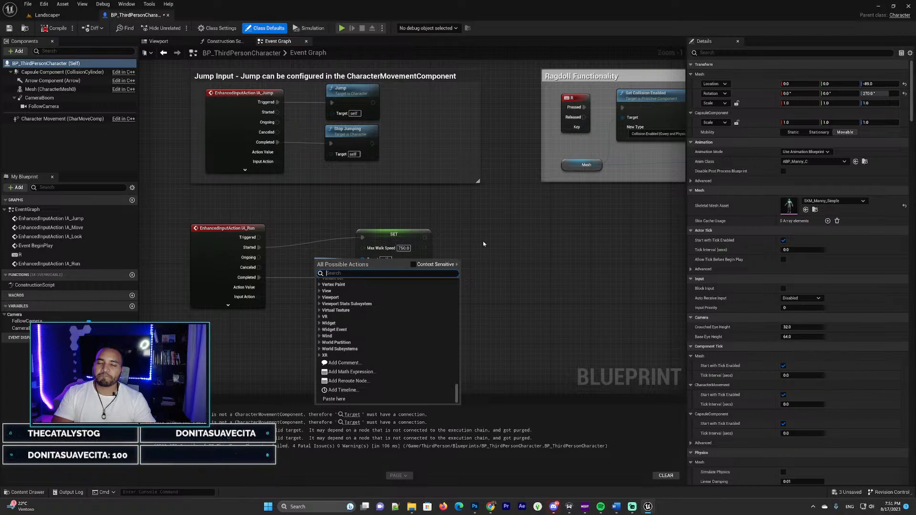
pyautogui.click(322, 210)
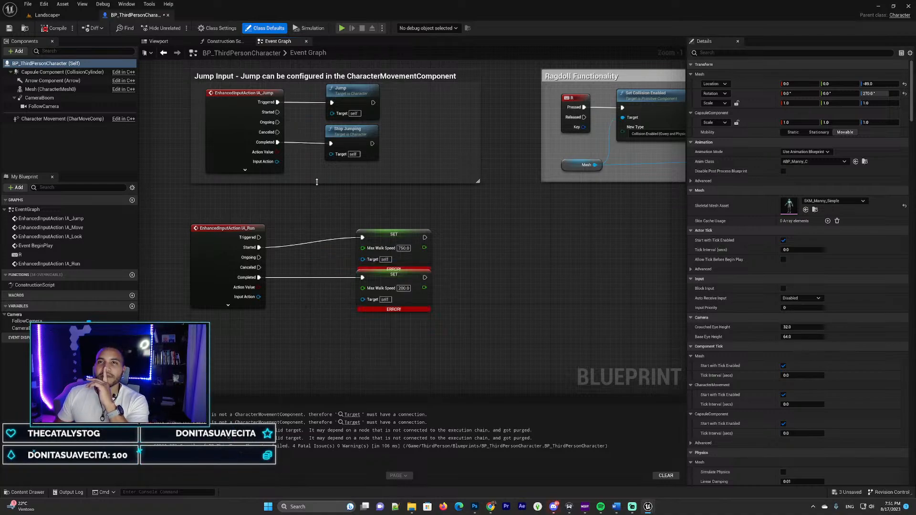
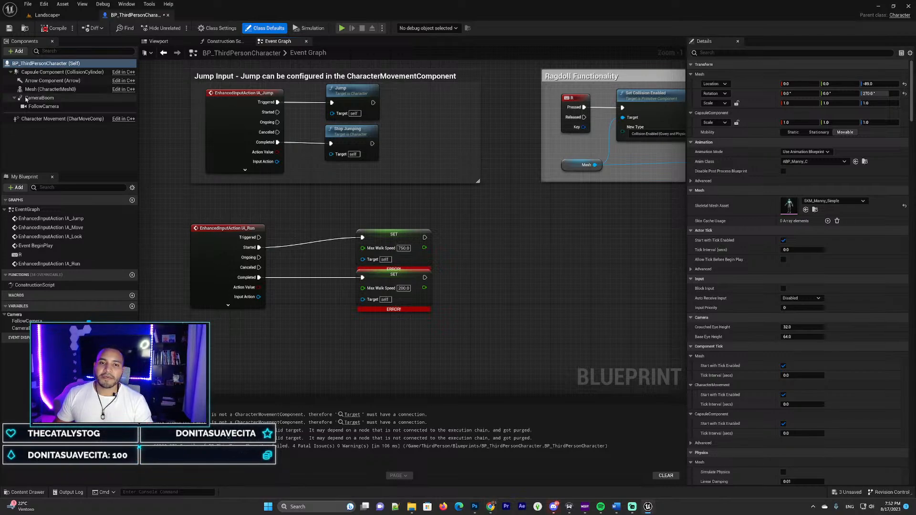
# - Connect a Character Movement component reference to the Target inputs of both Set Max Walk Speed nodes and place it beside the lower one
pyautogui.moveTo(50, 89); pyautogui.dragTo(363, 262)
pyautogui.press('Delete')
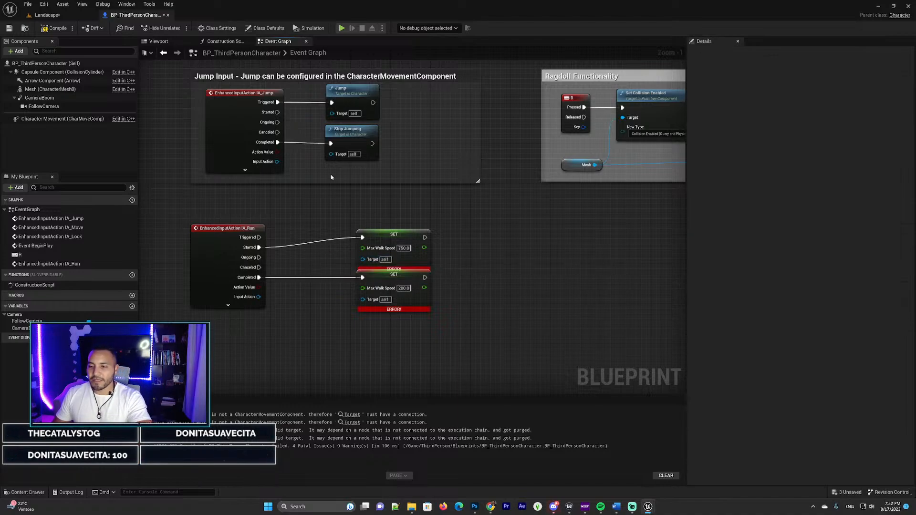
pyautogui.moveTo(57, 119); pyautogui.dragTo(364, 301)
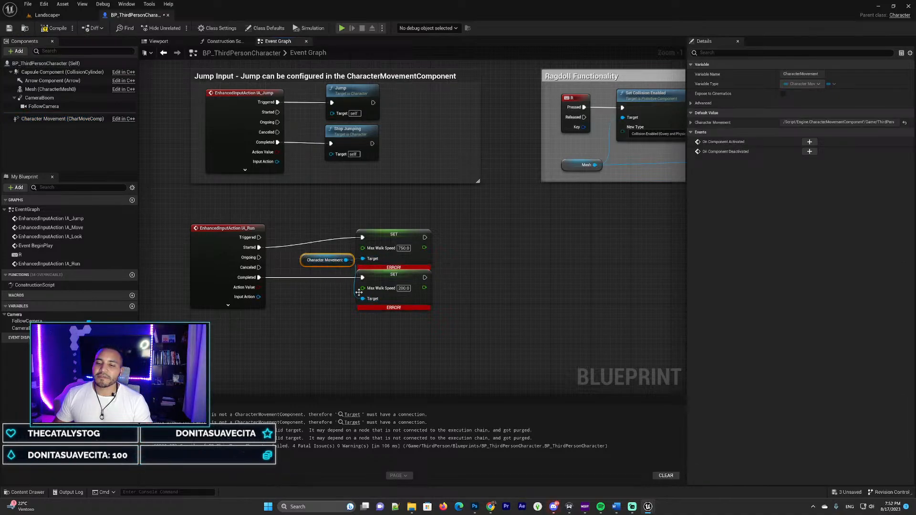
pyautogui.moveTo(321, 264); pyautogui.dragTo(297, 306)
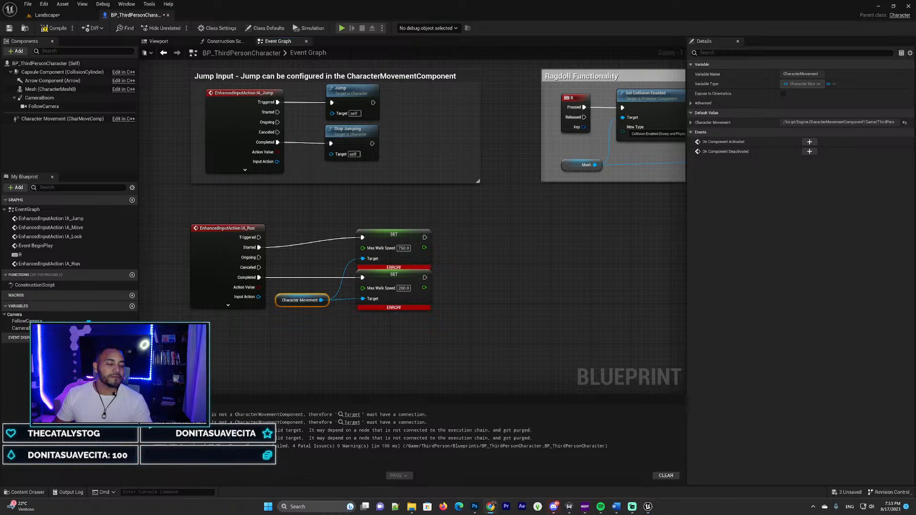
pyautogui.click(336, 337)
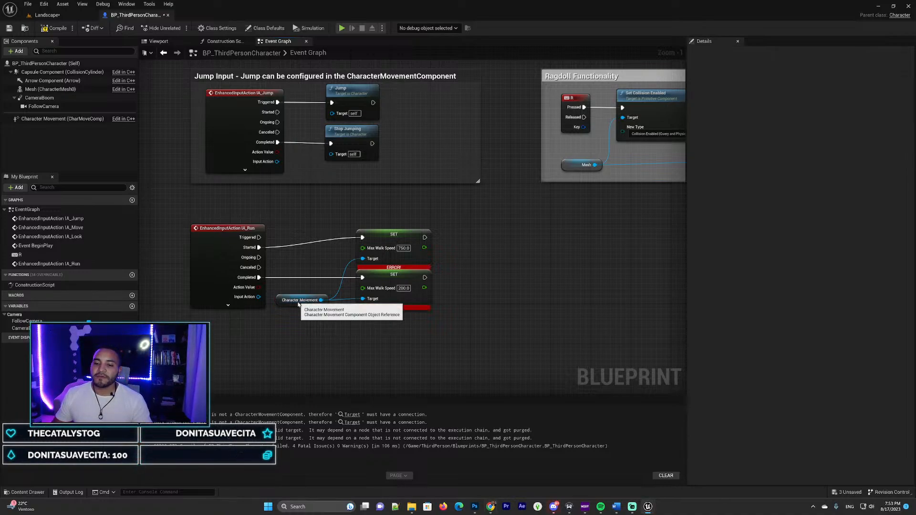
# - Recompile the third-person character blueprint with the Character Movement reference connected
pyautogui.click(299, 301)
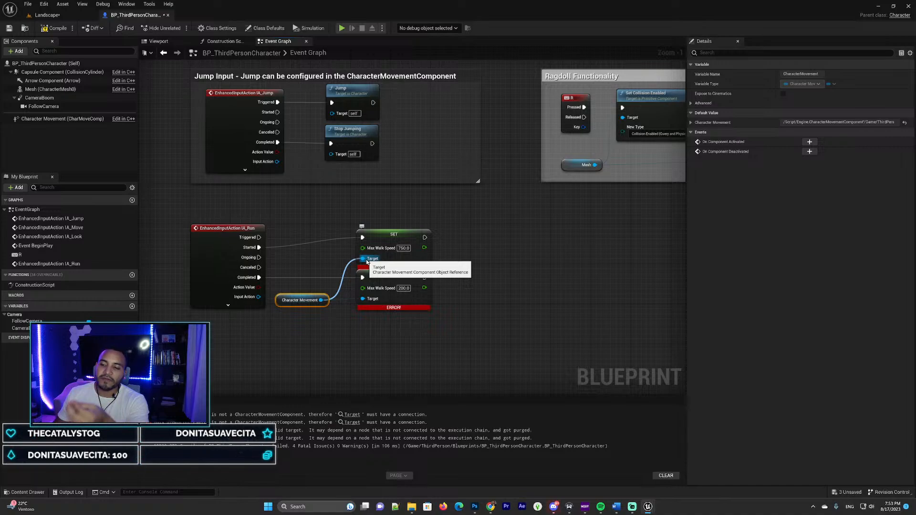
pyautogui.click(71, 118)
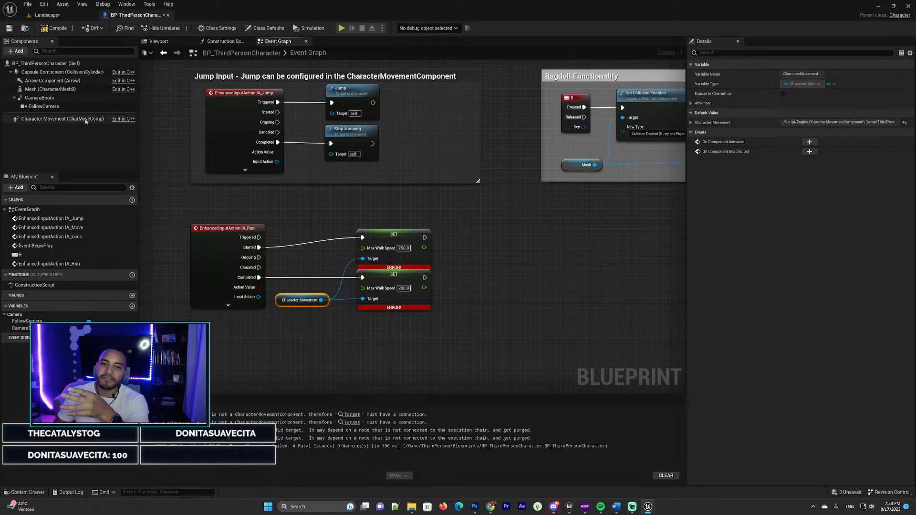
pyautogui.click(292, 300)
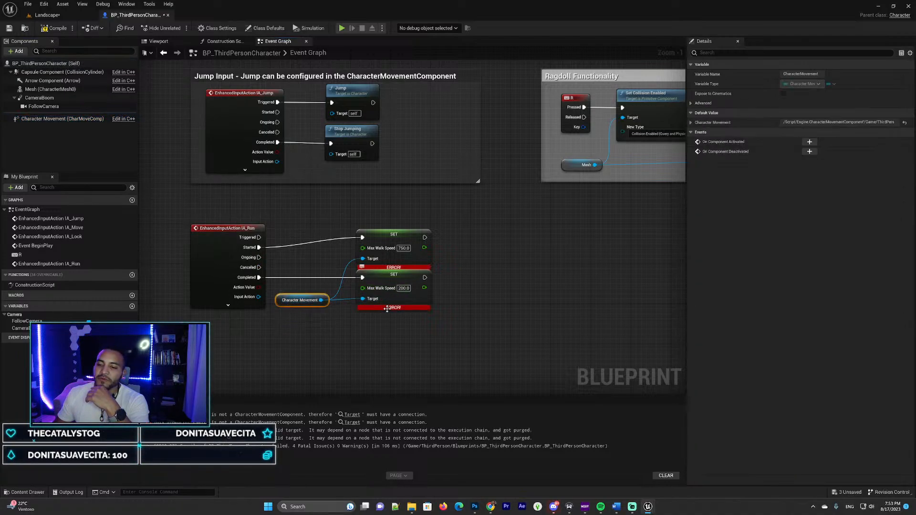
pyautogui.click(56, 28)
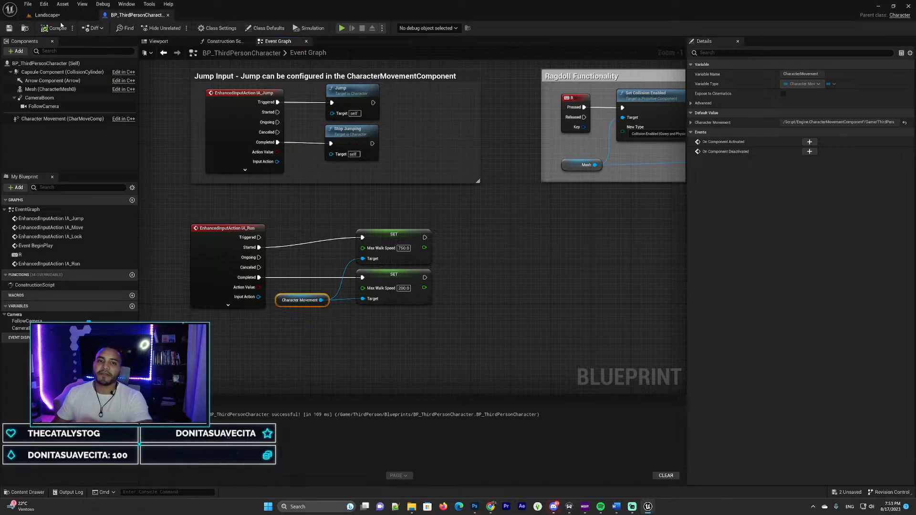
# - Play the Landscape level and test running and jumping across the grass and up the long staircase to the hilltop
pyautogui.click(47, 15)
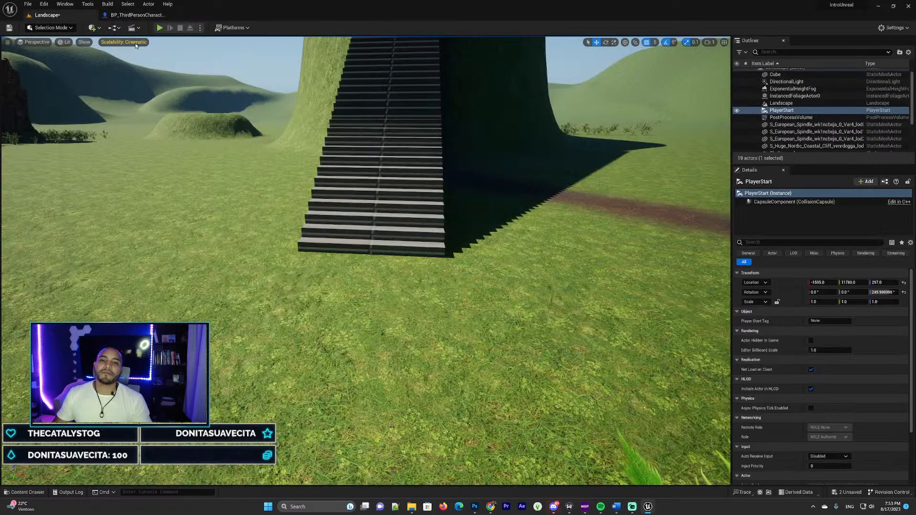
pyautogui.click(159, 28)
pyautogui.click(433, 131)
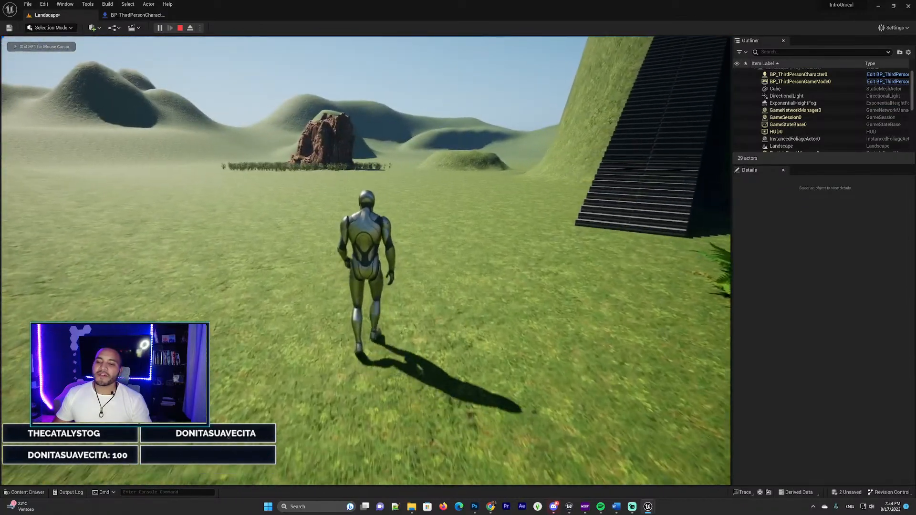
pyautogui.press('w')
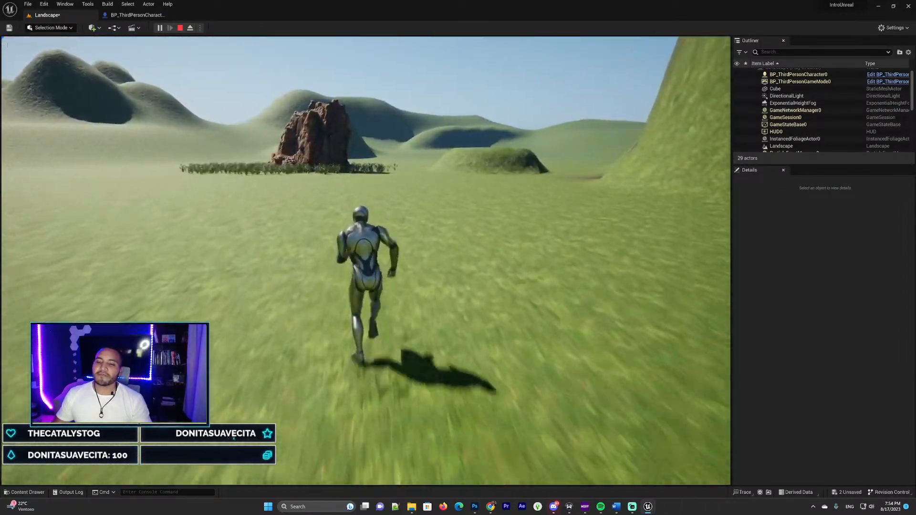
pyautogui.press('space')
pyautogui.press('space')
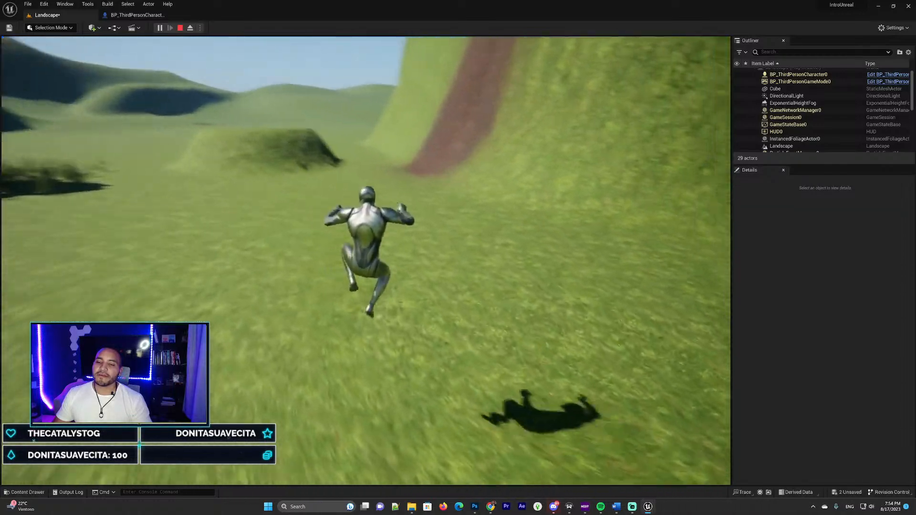
pyautogui.press('space')
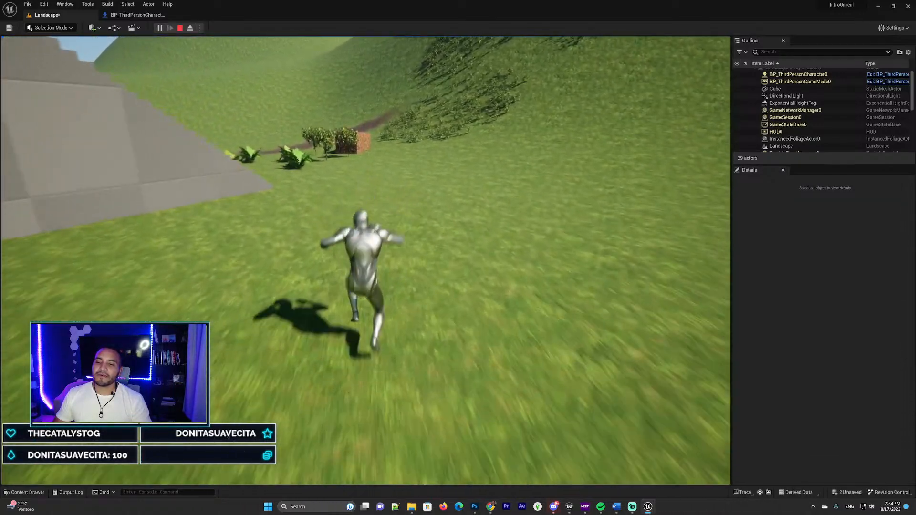
pyautogui.press('w')
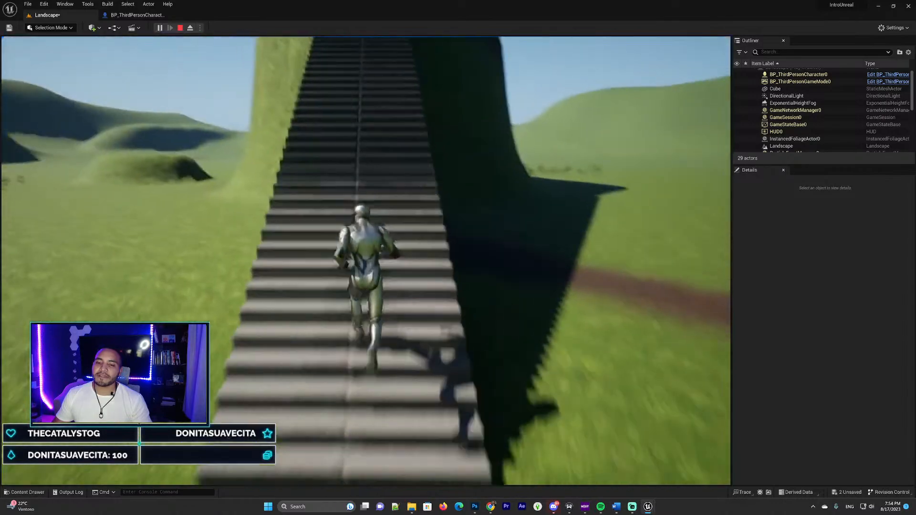
pyautogui.press('w')
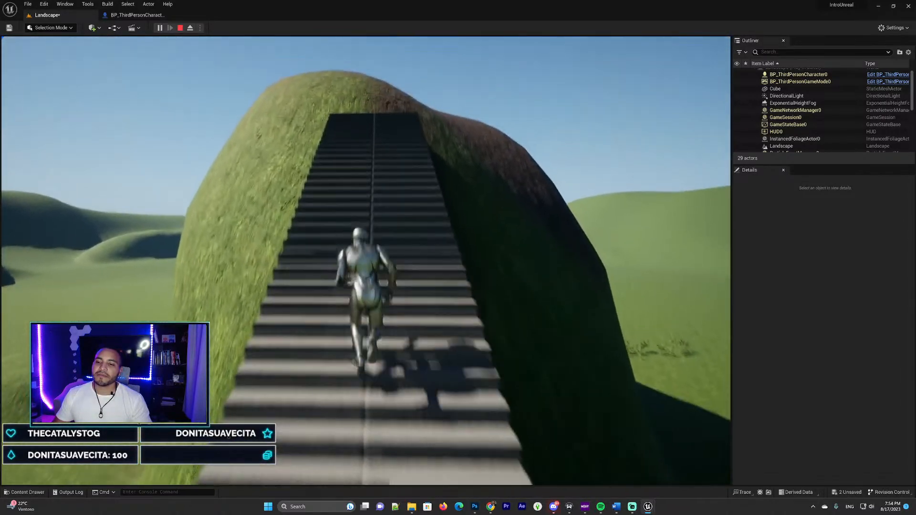
pyautogui.press('space')
pyautogui.press('w')
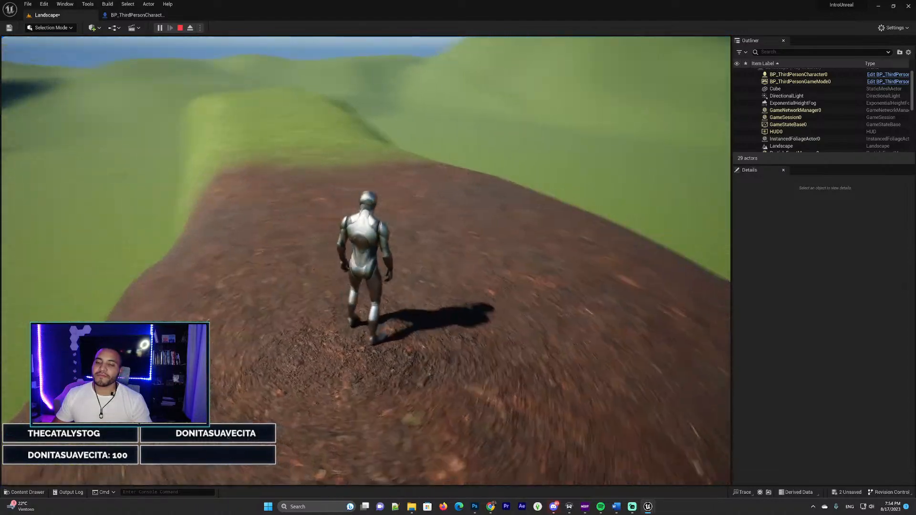
# - Test the character's movement in several directions on the hilltop and upper stairs, and end the play session
pyautogui.press('d')
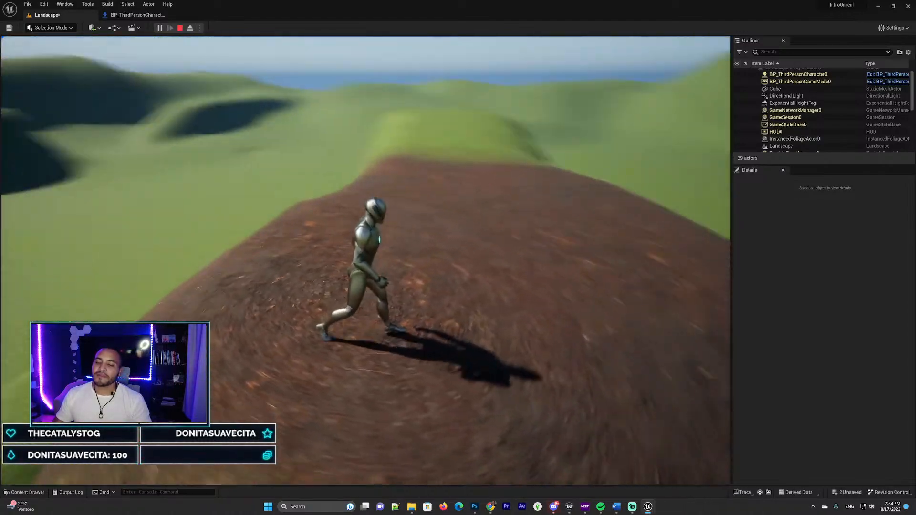
pyautogui.press('w')
pyautogui.press('s')
pyautogui.press('s')
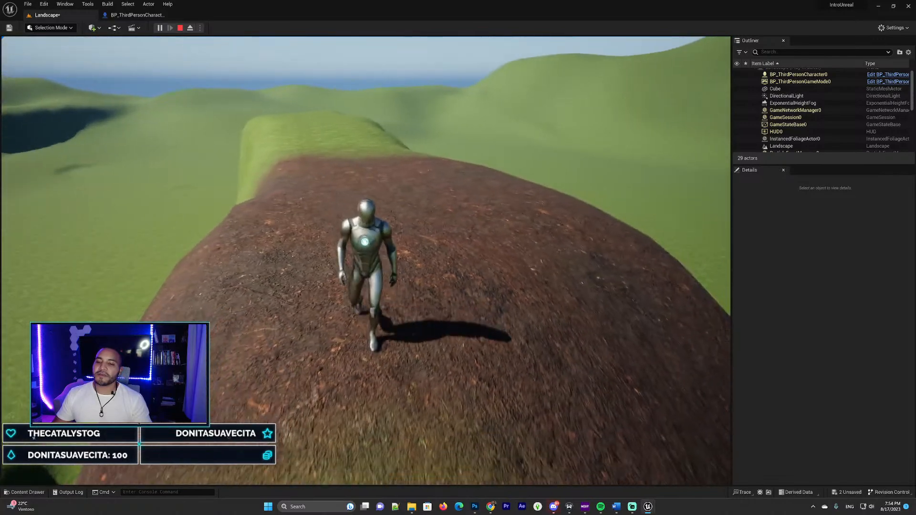
pyautogui.press('w')
pyautogui.press('w')
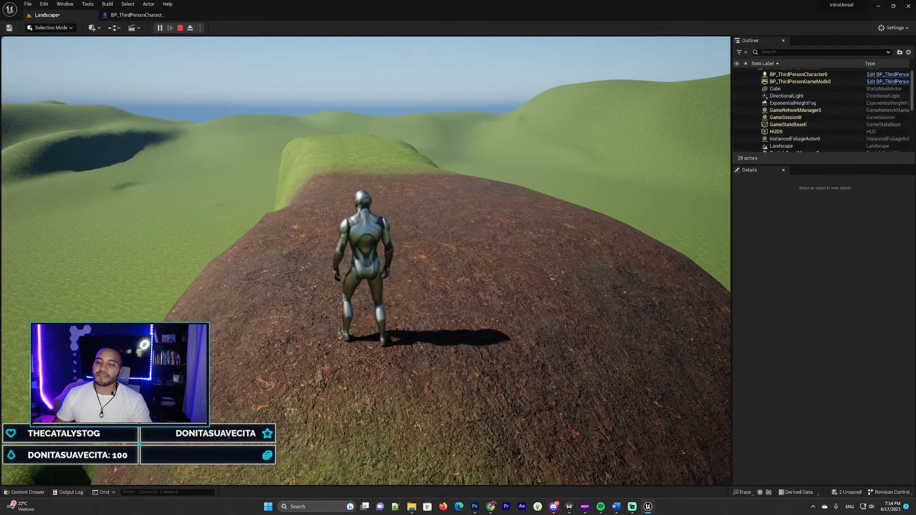
pyautogui.press('s')
pyautogui.press('s')
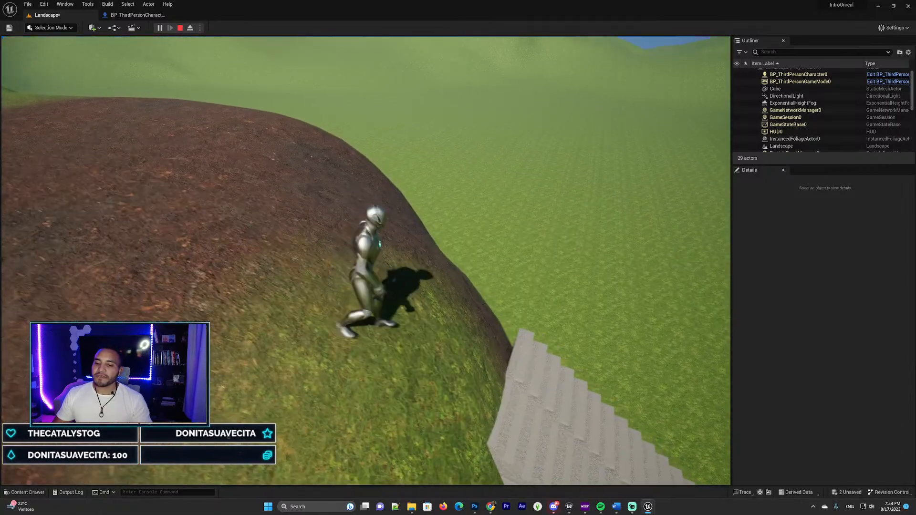
pyautogui.press('w')
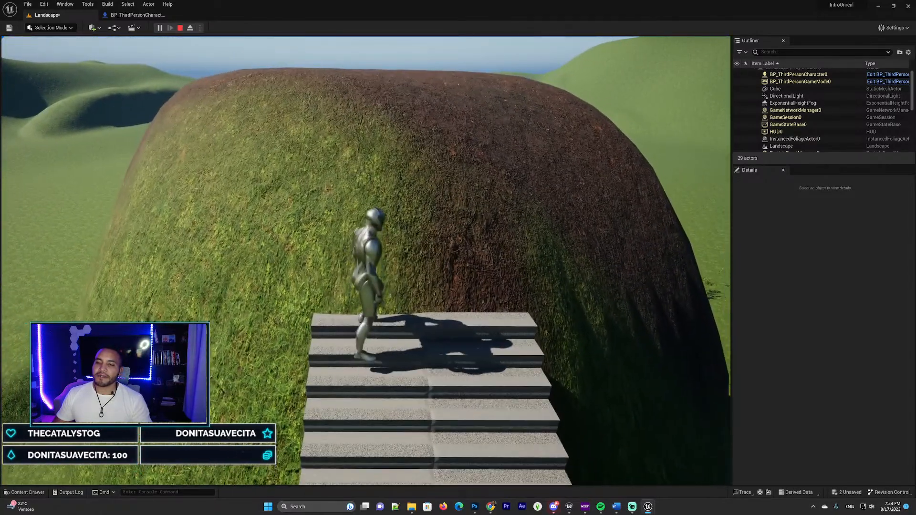
pyautogui.press('w')
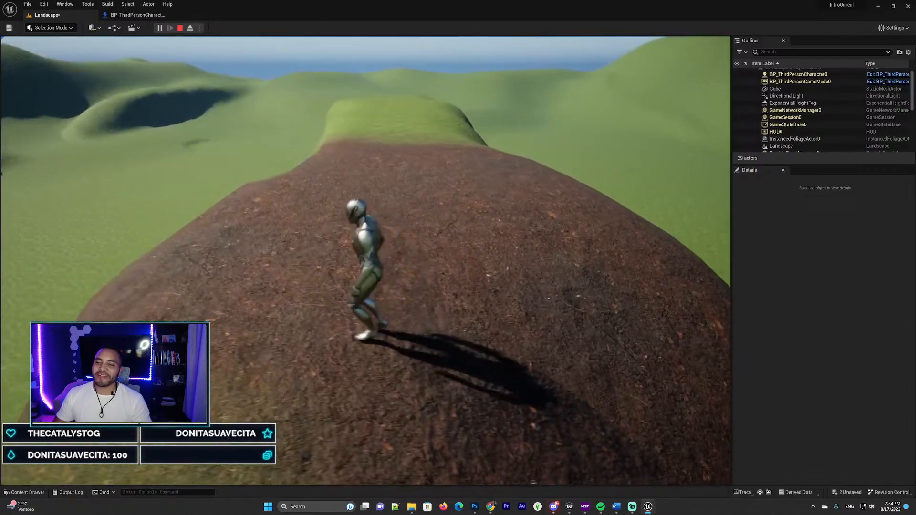
pyautogui.press('w')
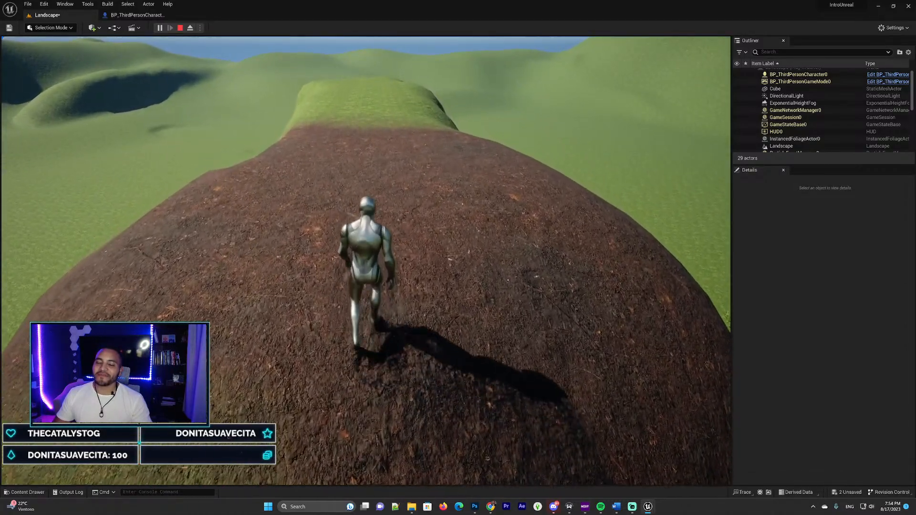
pyautogui.press('Escape')
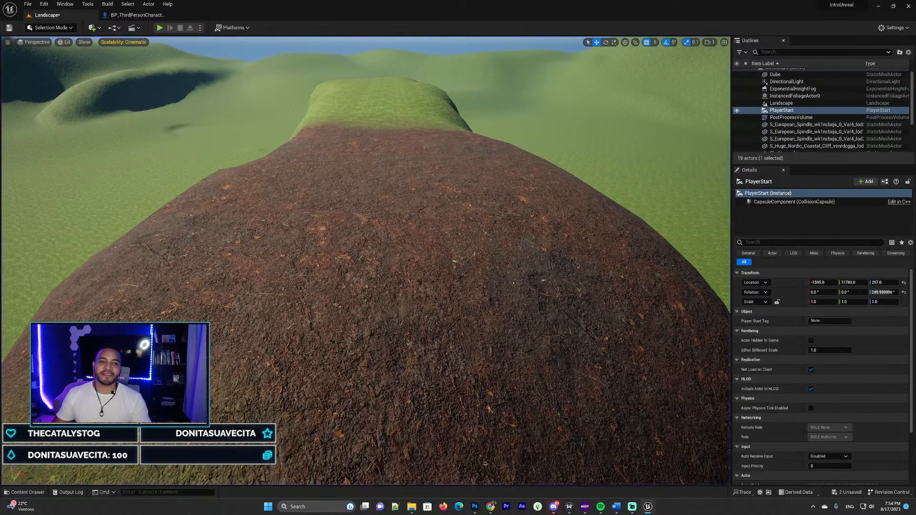
pyautogui.rightClick(356, 238)
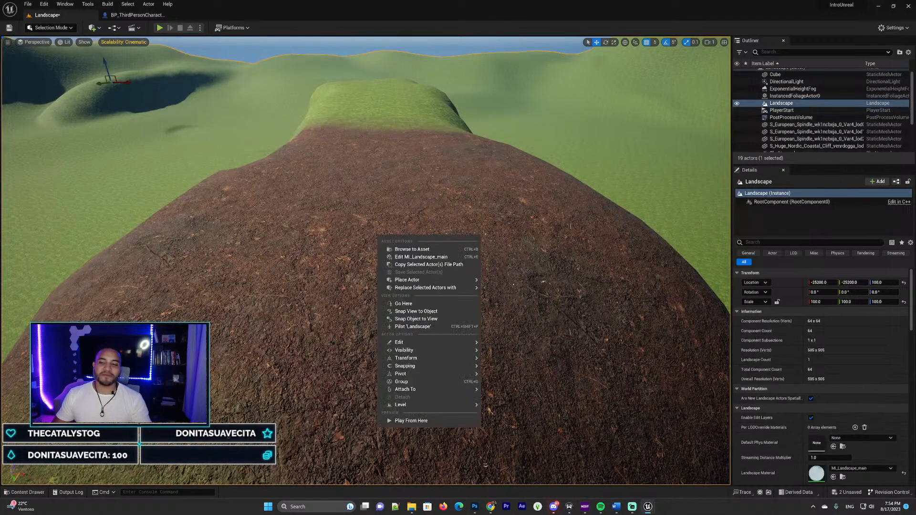
pyautogui.moveTo(362, 238); pyautogui.dragTo(365, 260, button='right')
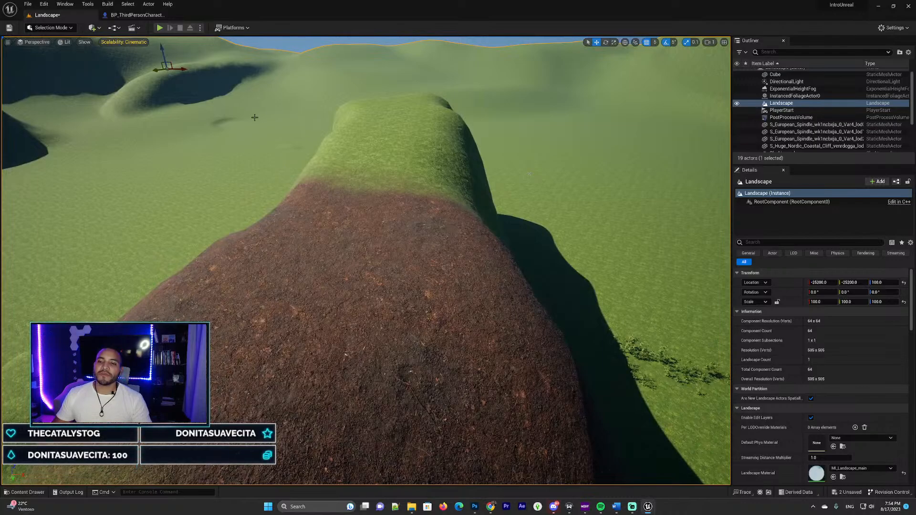
pyautogui.moveTo(131, 111); pyautogui.dragTo(131, 112, button='right')
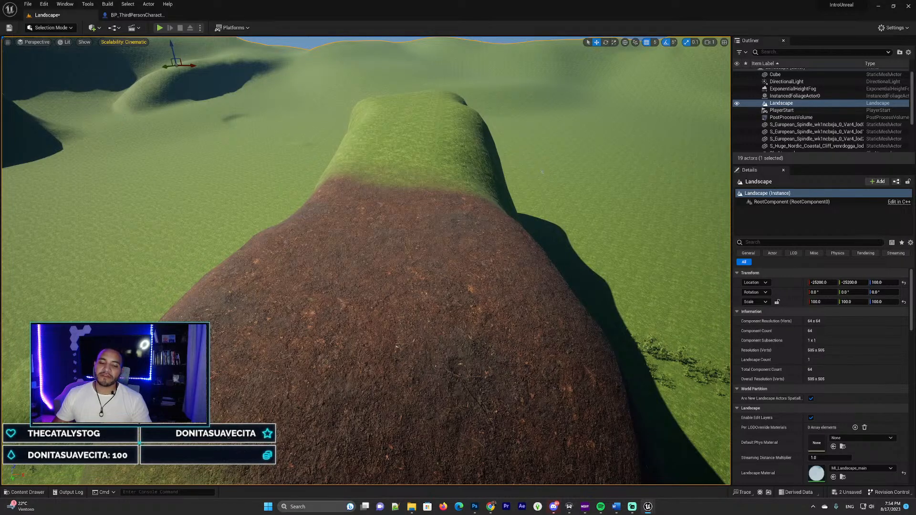
# - Open the MyStuff folder in the project's content
pyautogui.click(24, 492)
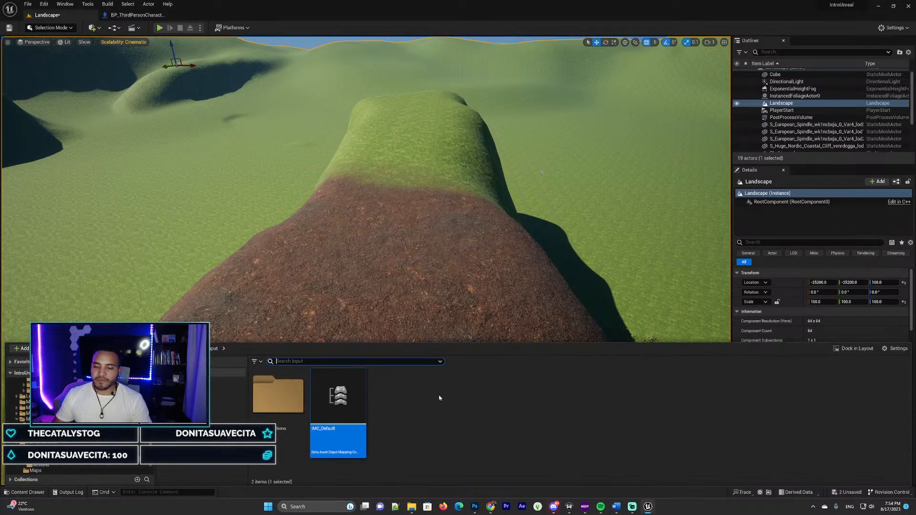
pyautogui.scroll(-2, 139, 458)
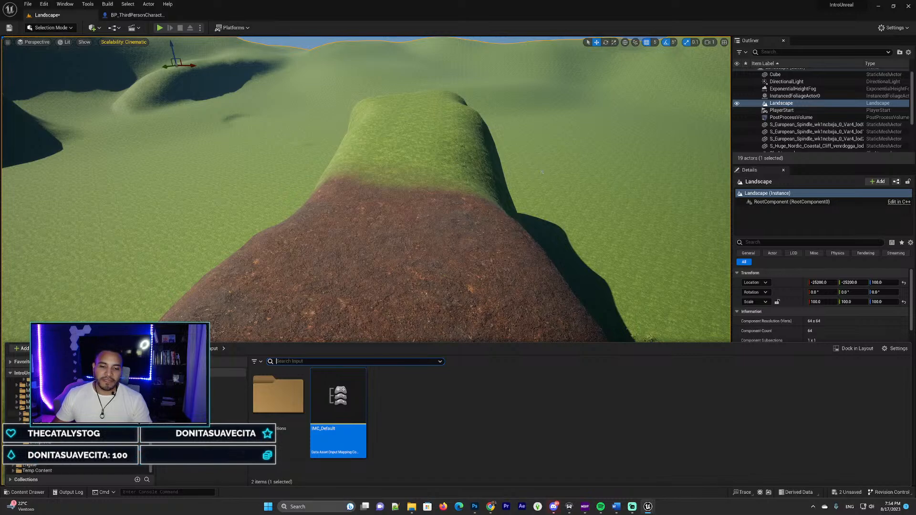
pyautogui.click(34, 408)
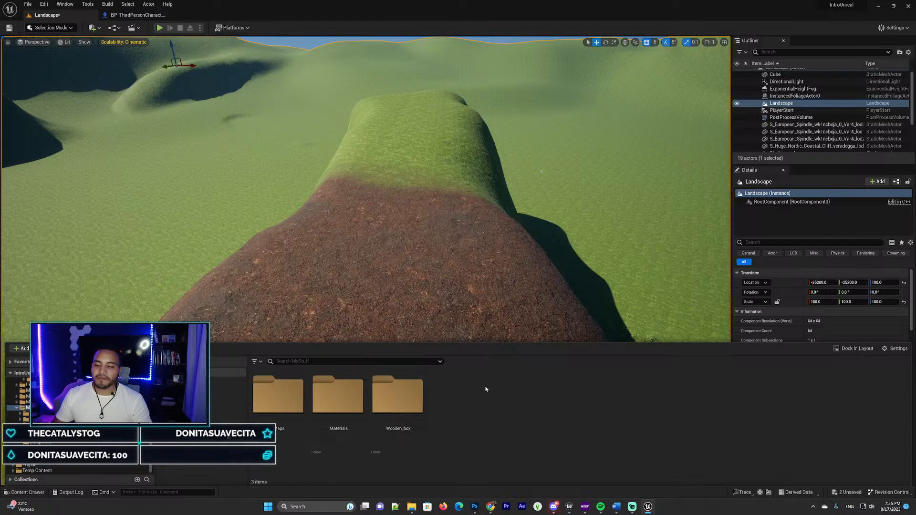
pyautogui.click(338, 395)
pyautogui.click(397, 396)
pyautogui.click(472, 414)
# - Create a folder named Static_Meshes inside MyStuff
pyautogui.rightClick(458, 416)
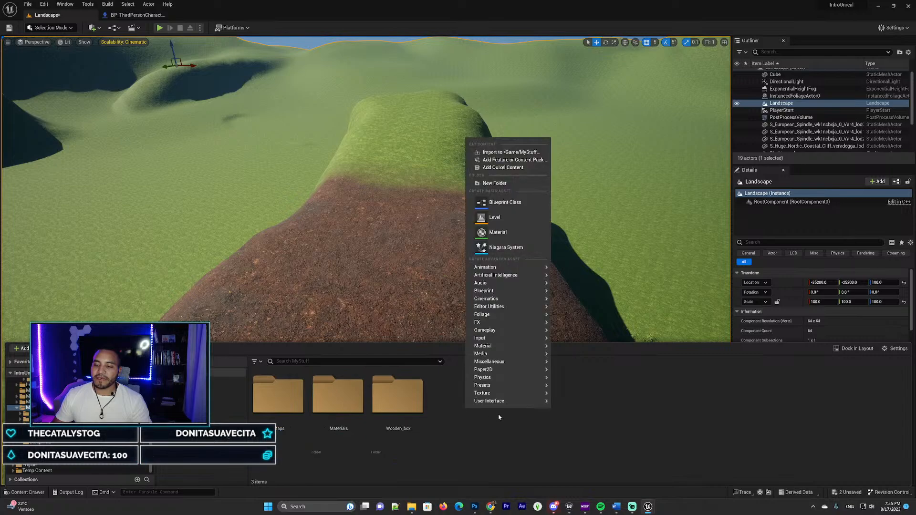
pyautogui.click(496, 182)
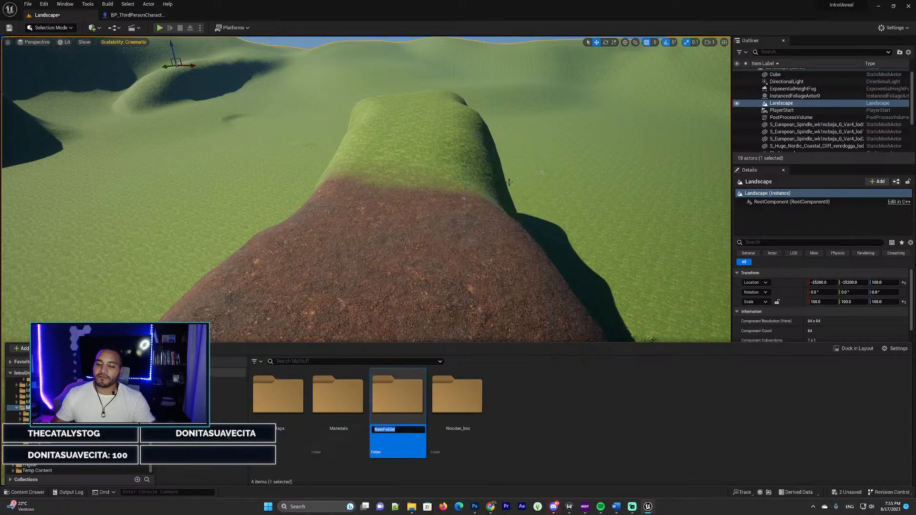
pyautogui.write('Static Mes')
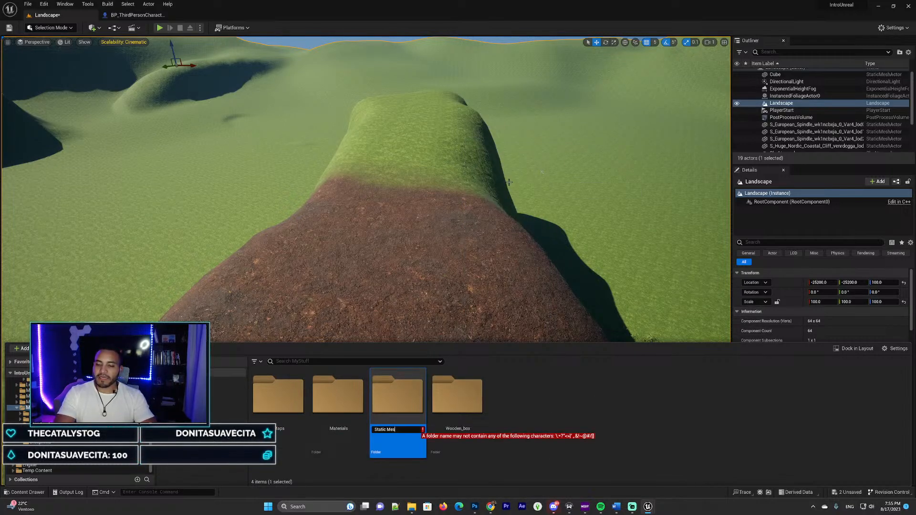
pyautogui.press('BackSpace')
pyautogui.press('BackSpace')
pyautogui.press('BackSpace')
pyautogui.press('BackSpace')
pyautogui.write('_Mes')
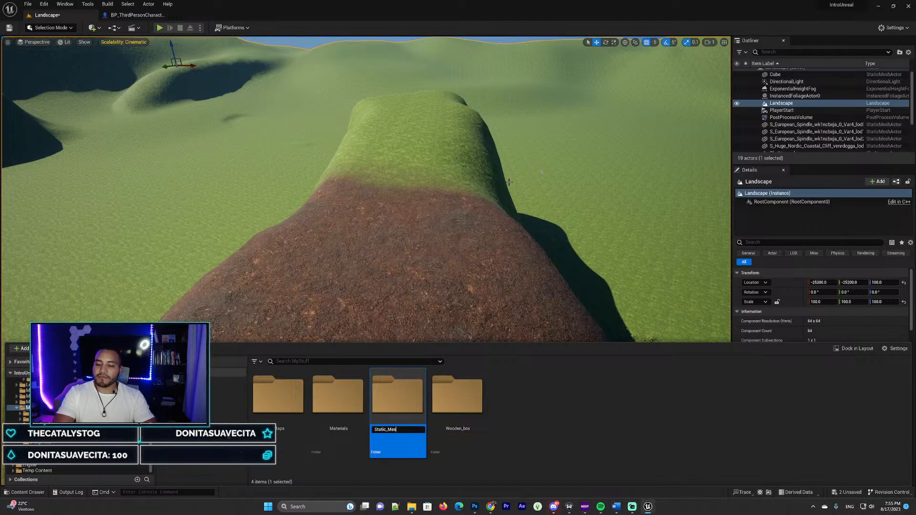
pyautogui.write('hes')
pyautogui.press('Return')
# - Move the Wooden_box folder into Static_Meshes and fix up redirectors on the leftover Wooden_box folder
pyautogui.moveTo(457, 395); pyautogui.dragTo(414, 401)
pyautogui.click(478, 412)
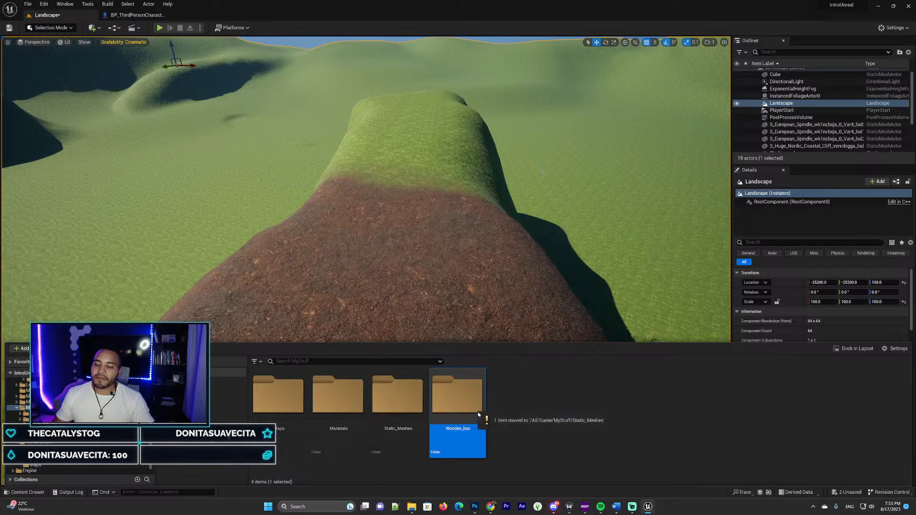
pyautogui.rightClick(457, 397)
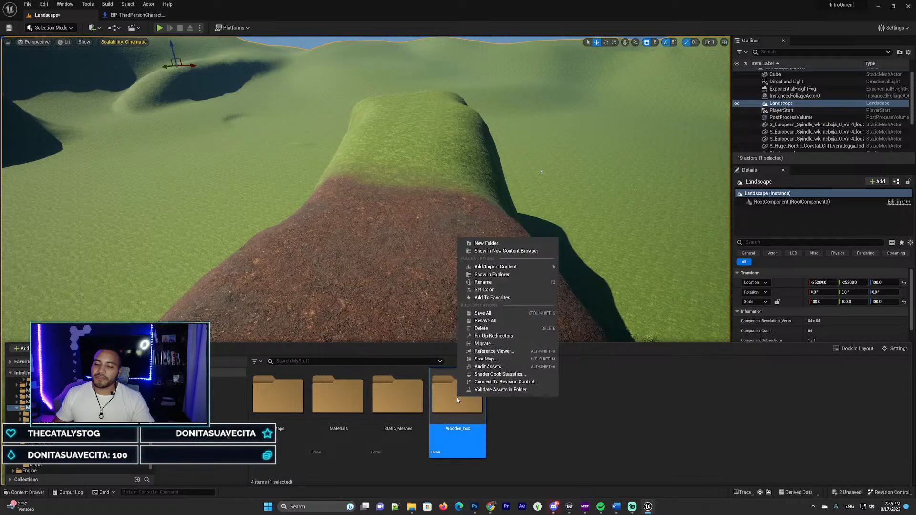
pyautogui.click(493, 336)
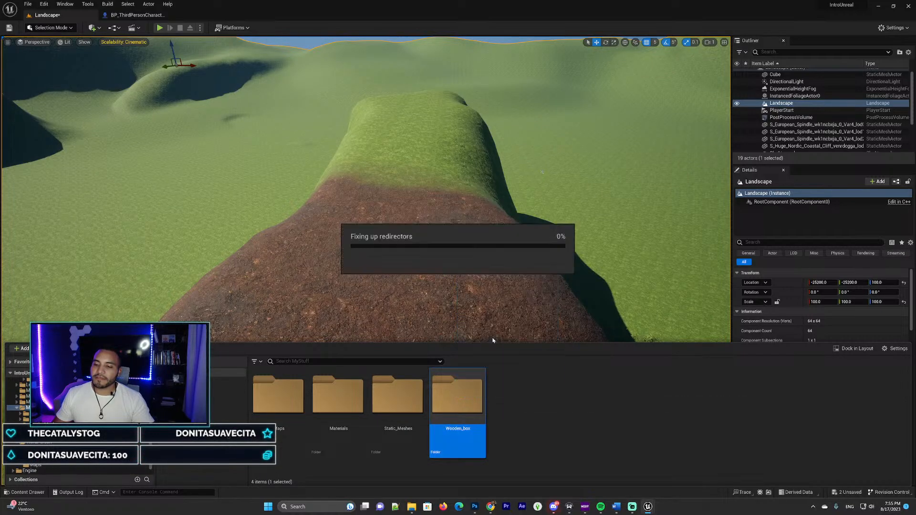
# - Delete the leftover Wooden_box folder from MyStuff
pyautogui.click(475, 410)
pyautogui.rightClick(456, 405)
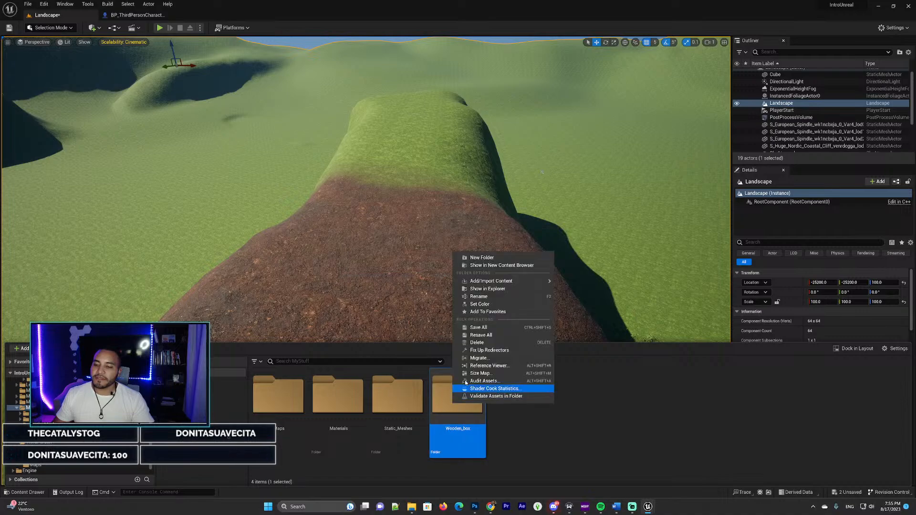
pyautogui.click(477, 342)
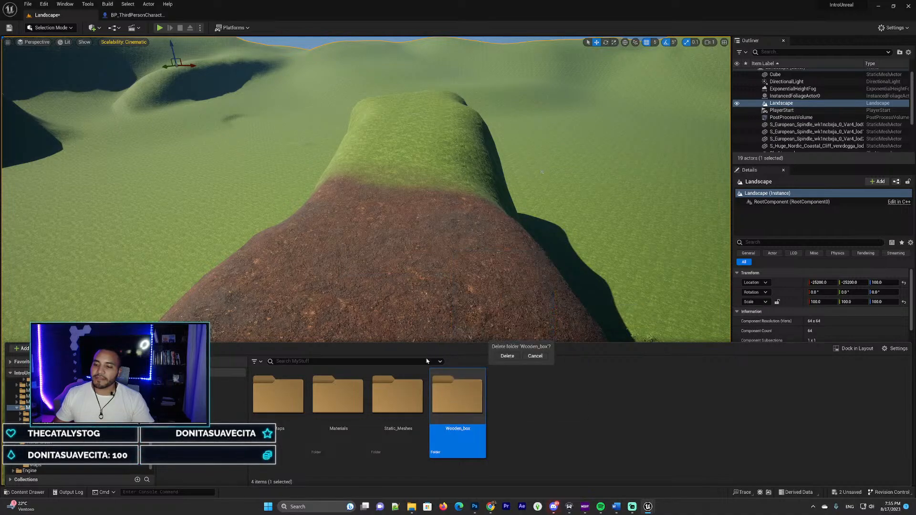
pyautogui.click(508, 358)
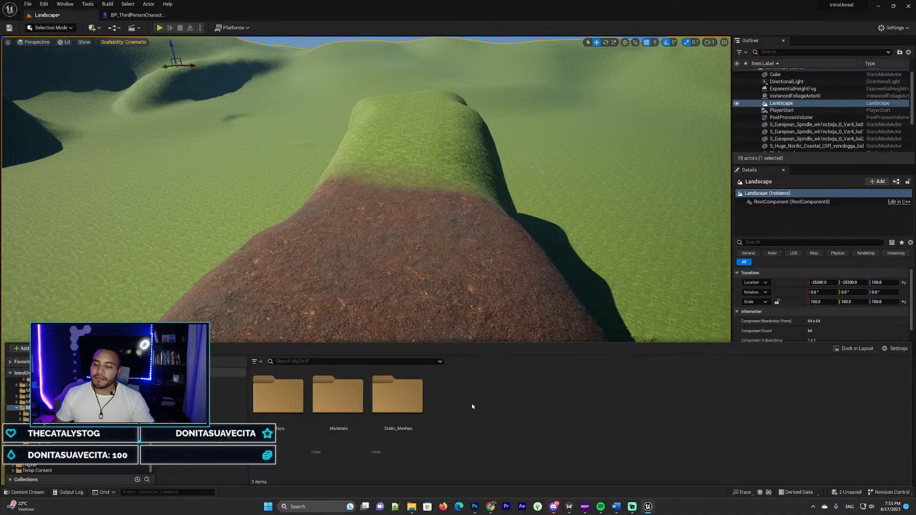
# - Create a folder named Blueprints inside the MyStuff folder
pyautogui.rightClick(474, 403)
pyautogui.click(505, 177)
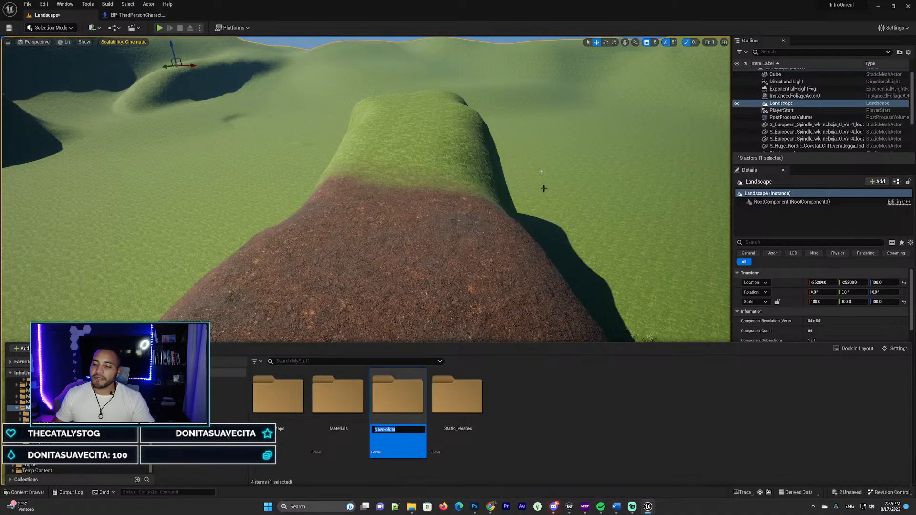
pyautogui.write('Bl')
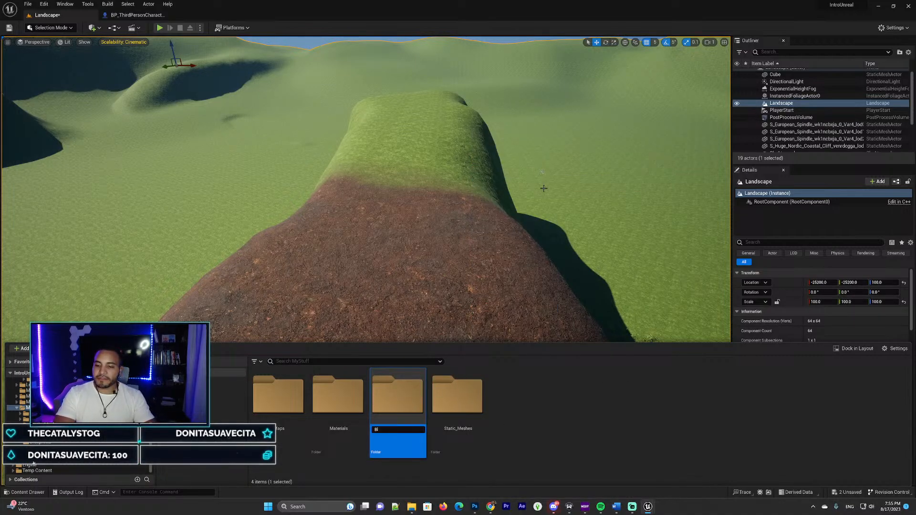
pyautogui.write('ue')
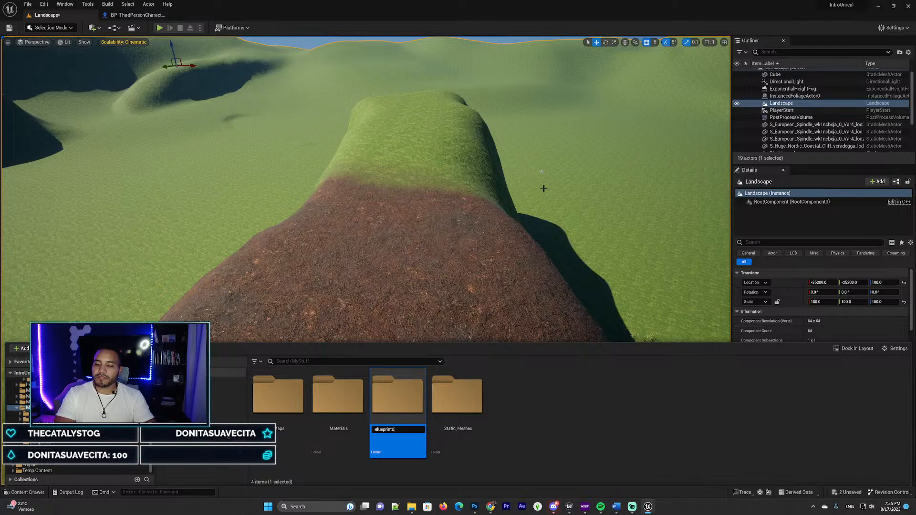
pyautogui.write('prints')
pyautogui.press('Return')
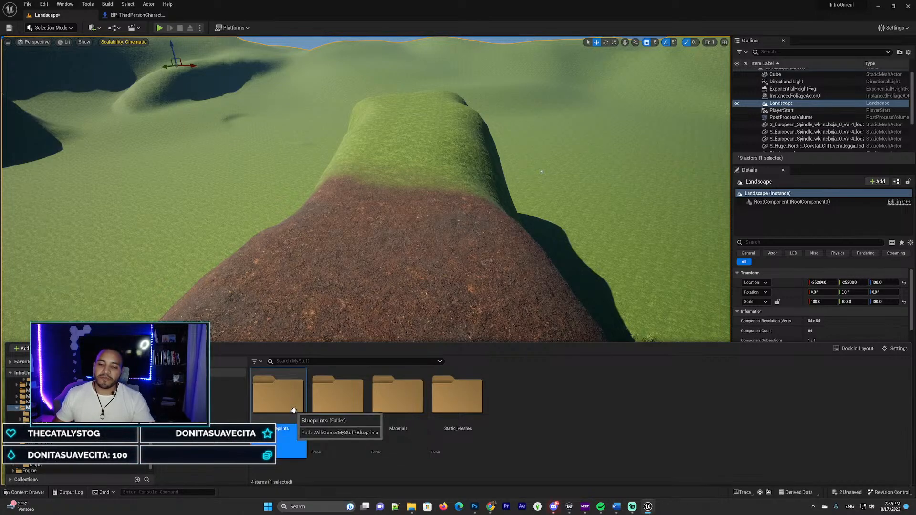
# - Create a Blueprint Class with Actor as parent inside the Blueprints folder and name it BP_Obstacle_shape
pyautogui.doubleClick(293, 392)
pyautogui.rightClick(324, 395)
pyautogui.moveTo(334, 380)
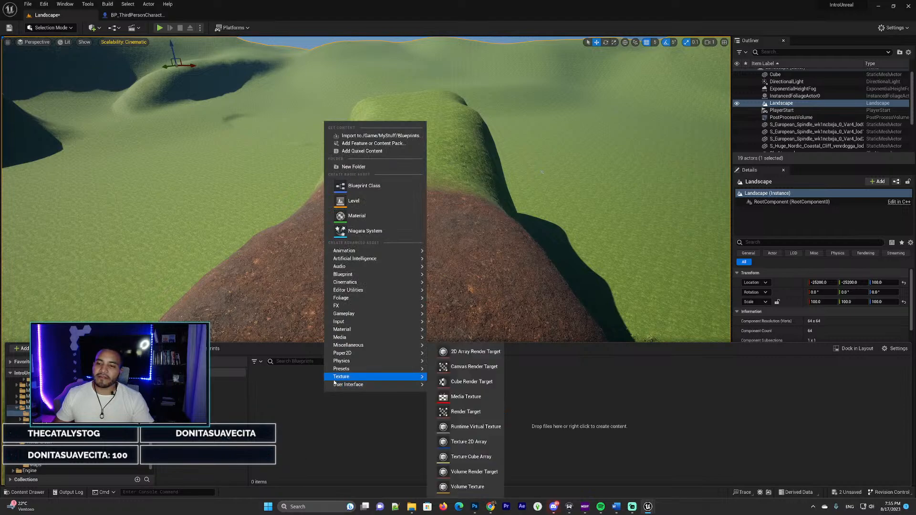
pyautogui.click(379, 186)
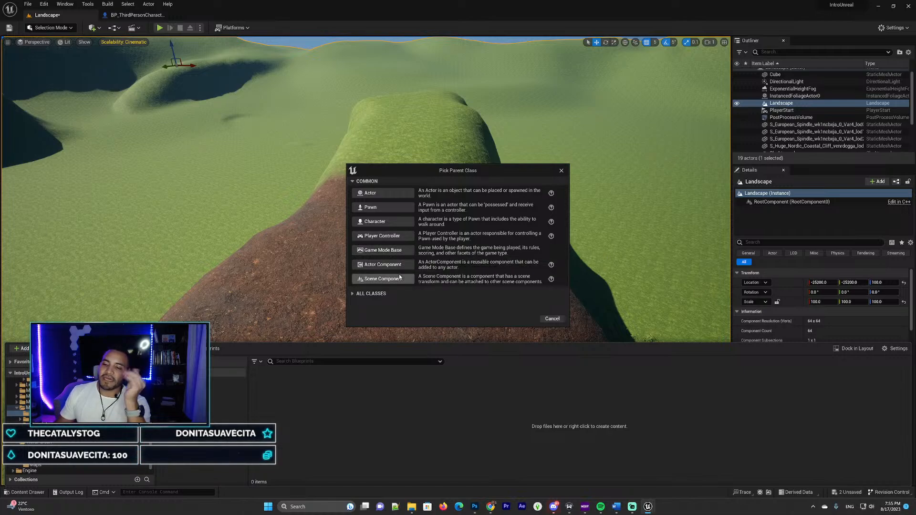
pyautogui.click(388, 193)
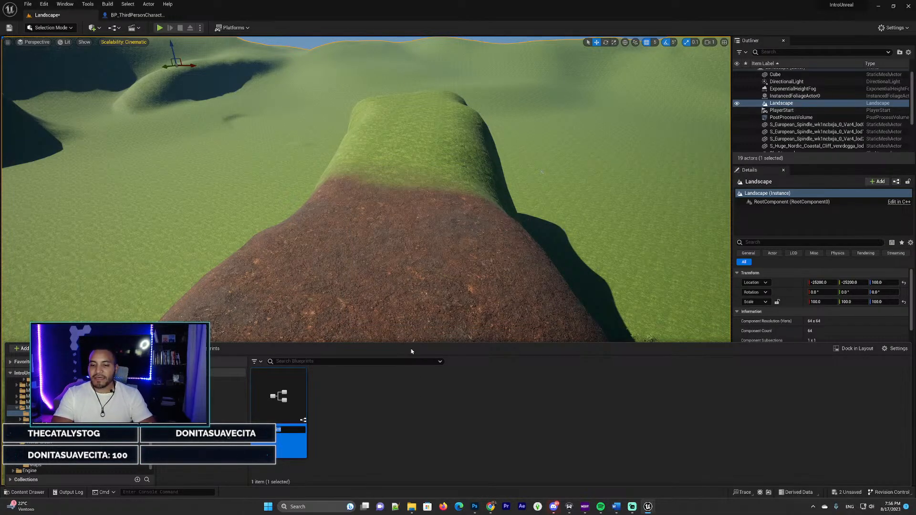
pyautogui.press('BackSpace')
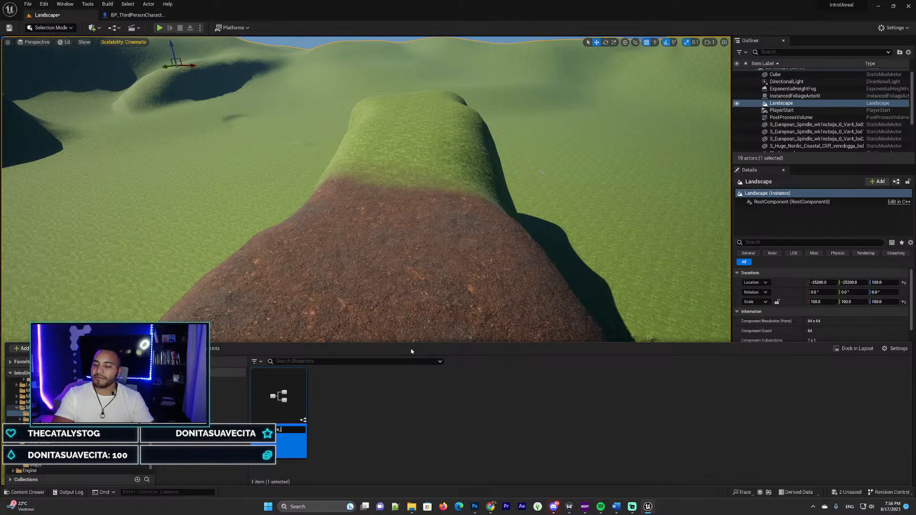
pyautogui.write('e')
pyautogui.press('Return')
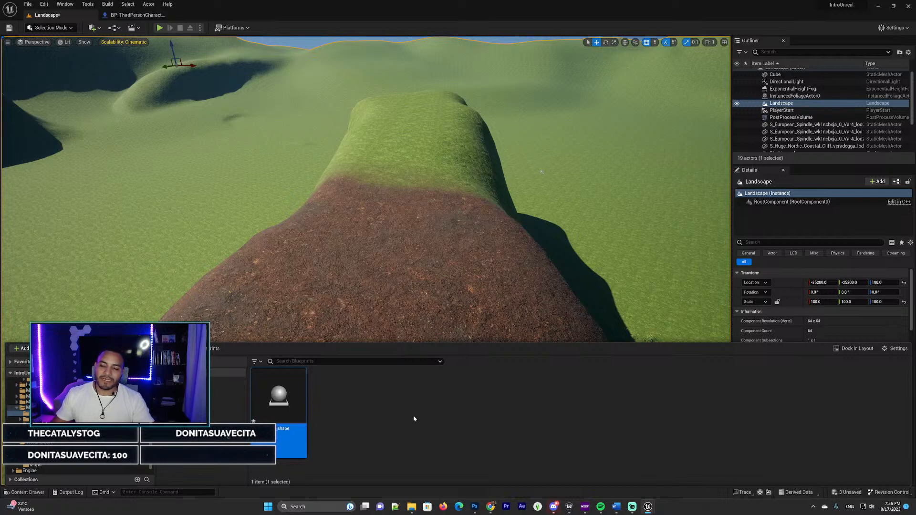
# - Open the BP_Obstacle_shape blueprint and look over its component hierarchy and class default settings
pyautogui.doubleClick(293, 391)
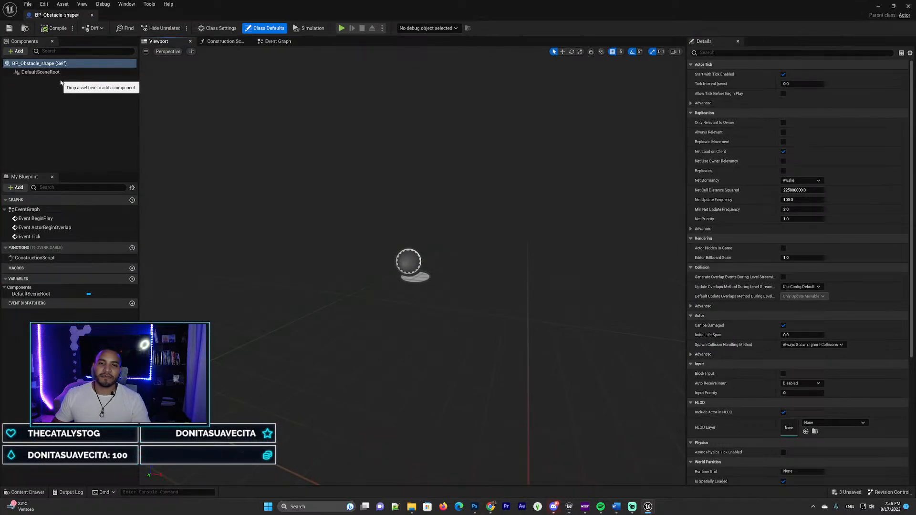
pyautogui.click(38, 64)
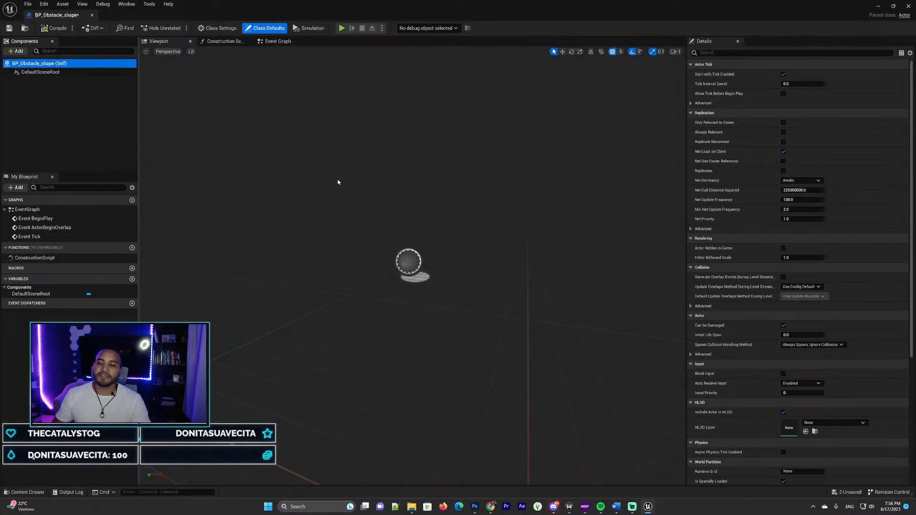
pyautogui.click(40, 72)
pyautogui.click(53, 115)
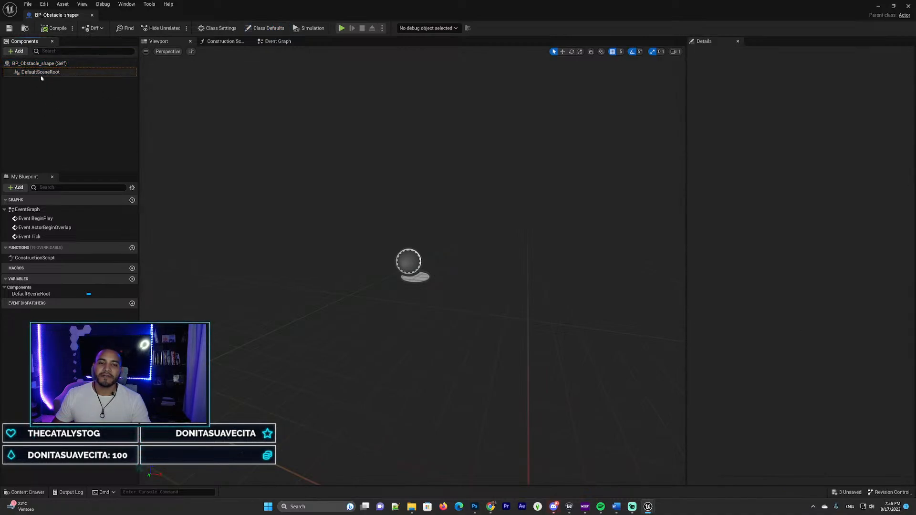
pyautogui.click(23, 63)
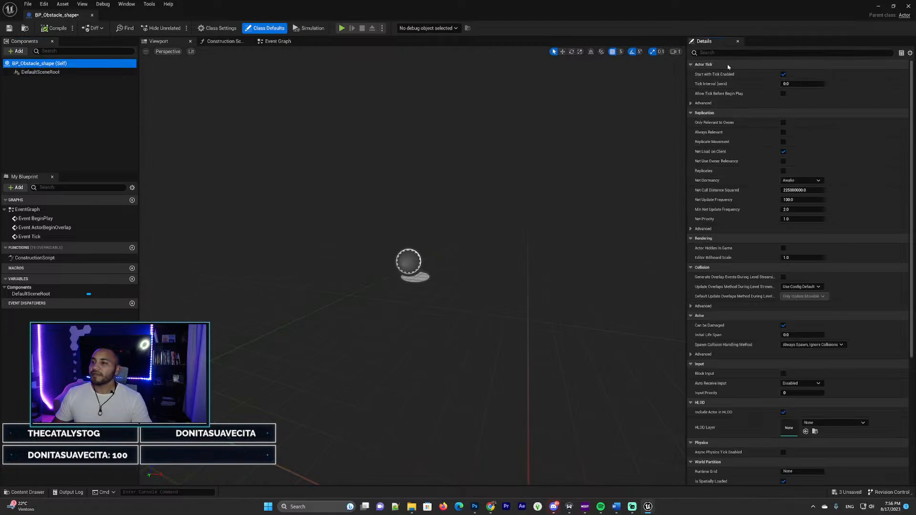
pyautogui.scroll(-5, 757, 297)
pyautogui.scroll(5, 757, 295)
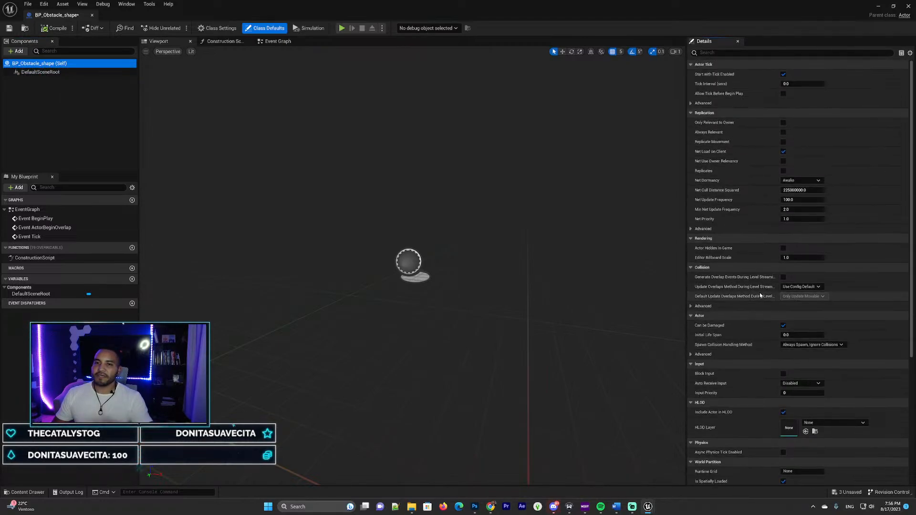
pyautogui.click(52, 93)
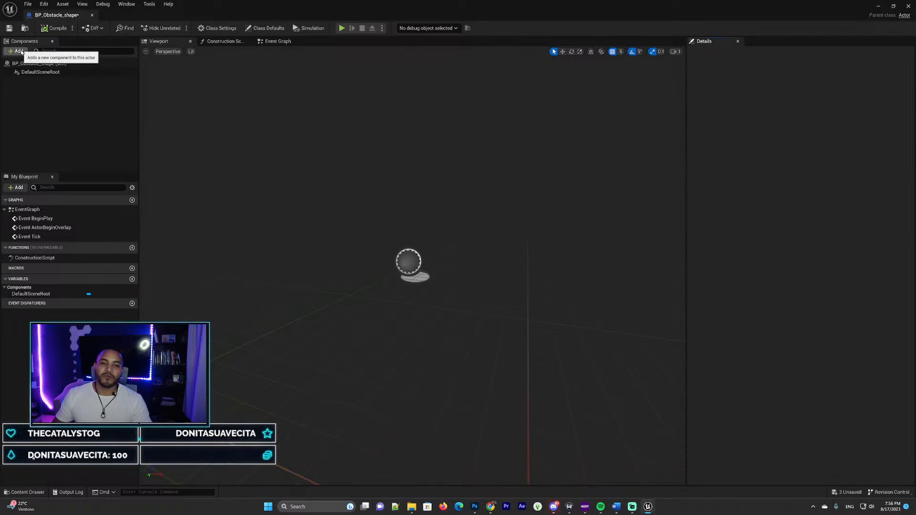
# - Add a Cylinder basic shape component to BP_Obstacle_shape, keeping its default name
pyautogui.click(16, 51)
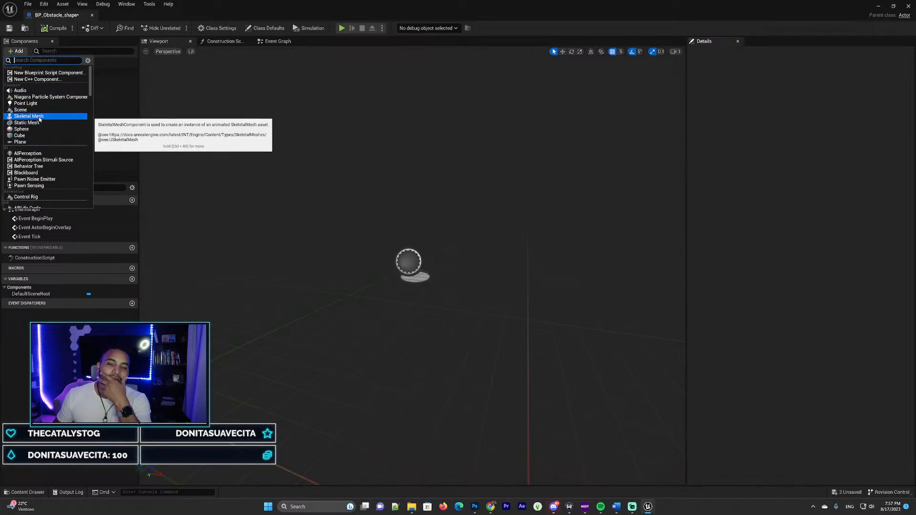
pyautogui.scroll(-1, 50, 117)
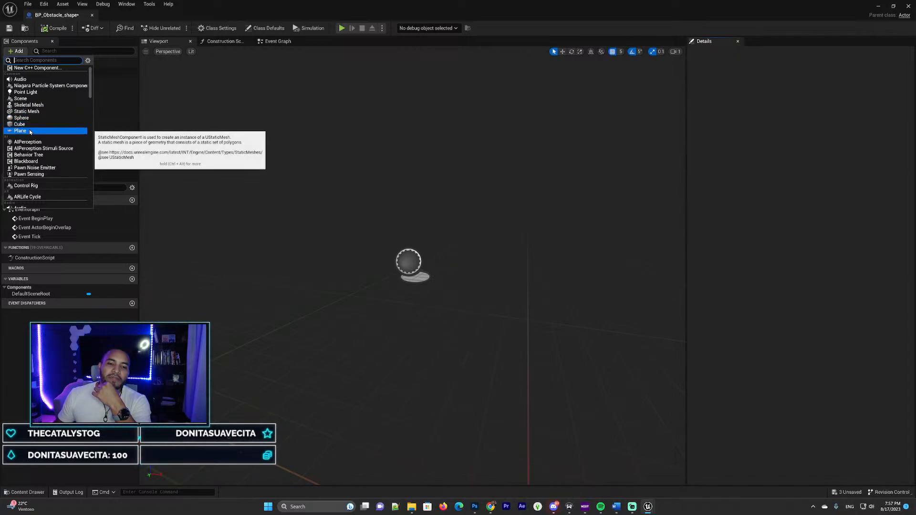
pyautogui.scroll(-3, 31, 126)
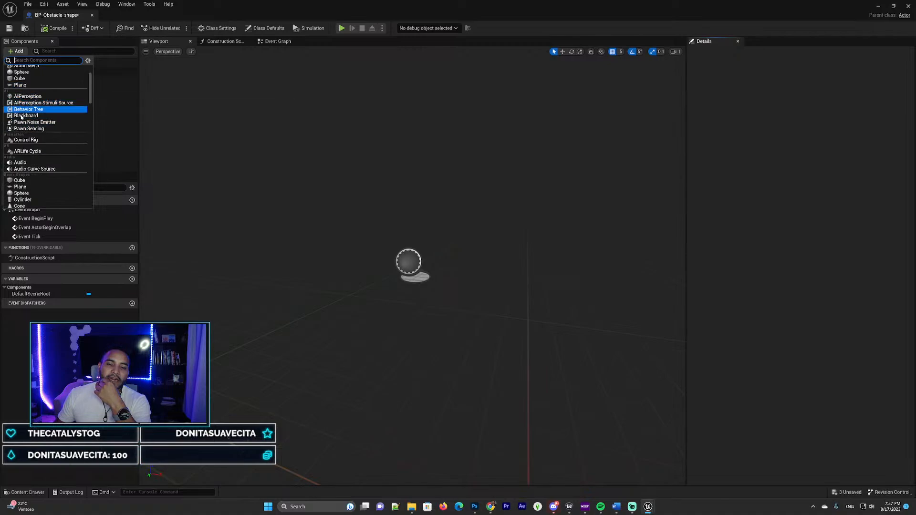
pyautogui.scroll(-2, 34, 115)
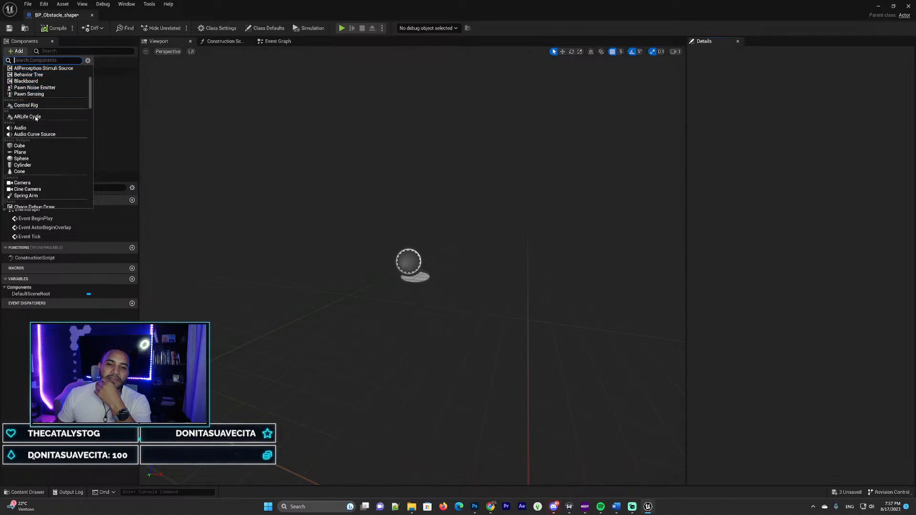
pyautogui.scroll(-1, 34, 119)
pyautogui.scroll(-1, 34, 120)
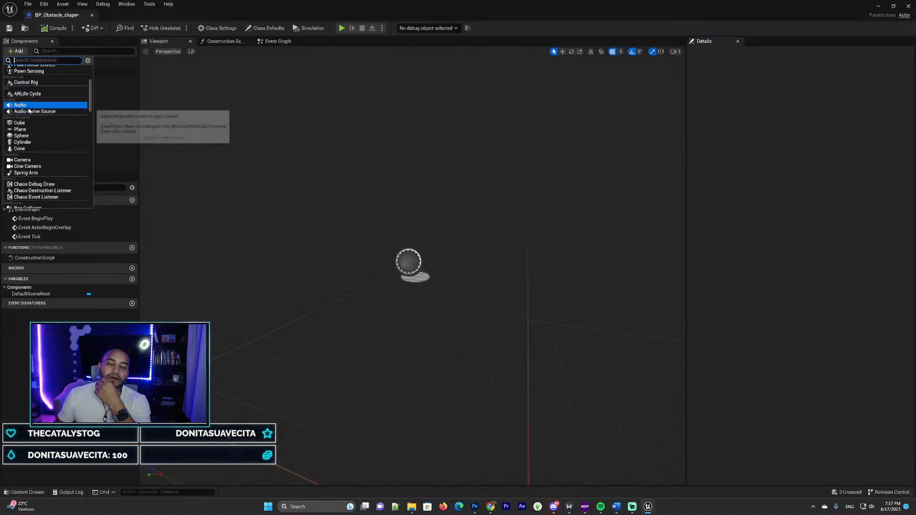
pyautogui.scroll(-1, 32, 113)
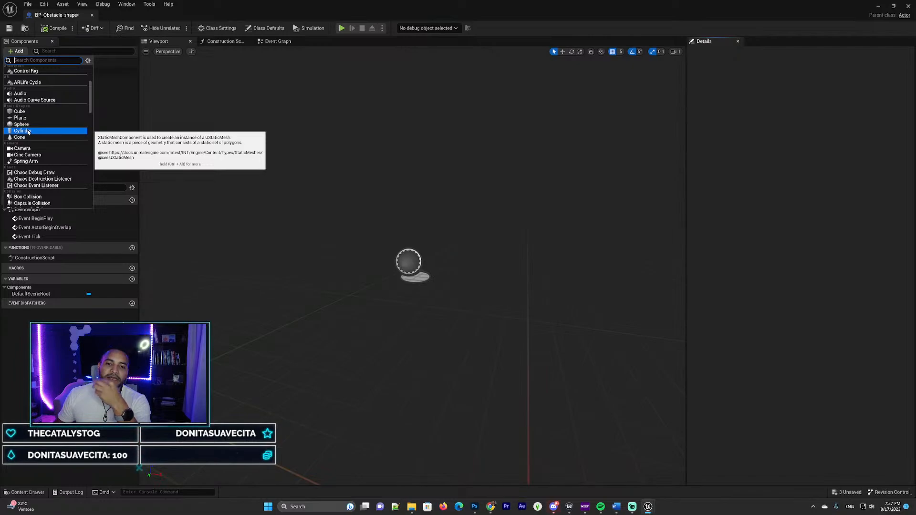
pyautogui.click(28, 132)
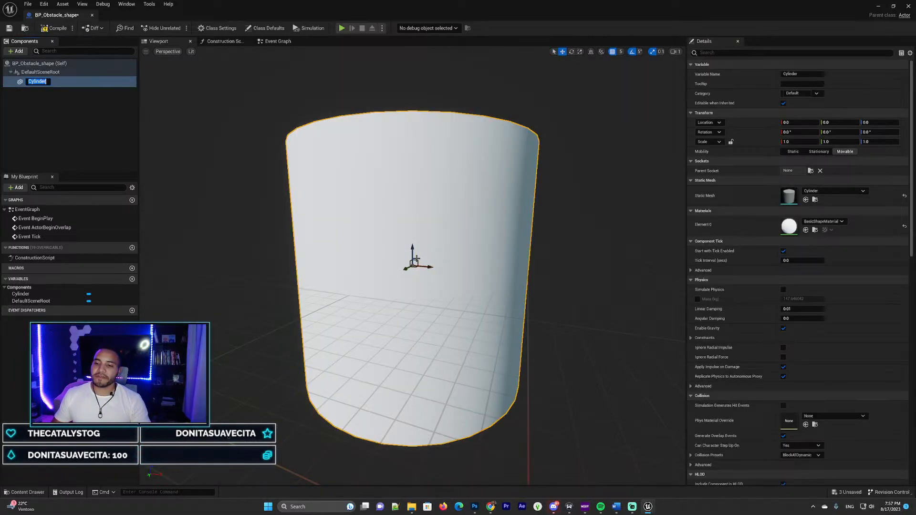
pyautogui.press('Return')
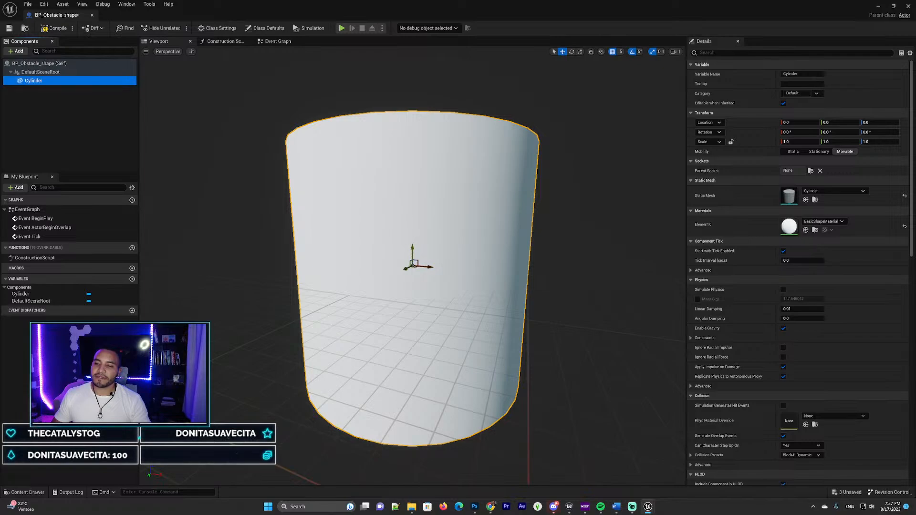
# - Raise the cylinder along Z to a location of 50 above the scene root
pyautogui.moveTo(415, 249); pyautogui.dragTo(418, 128)
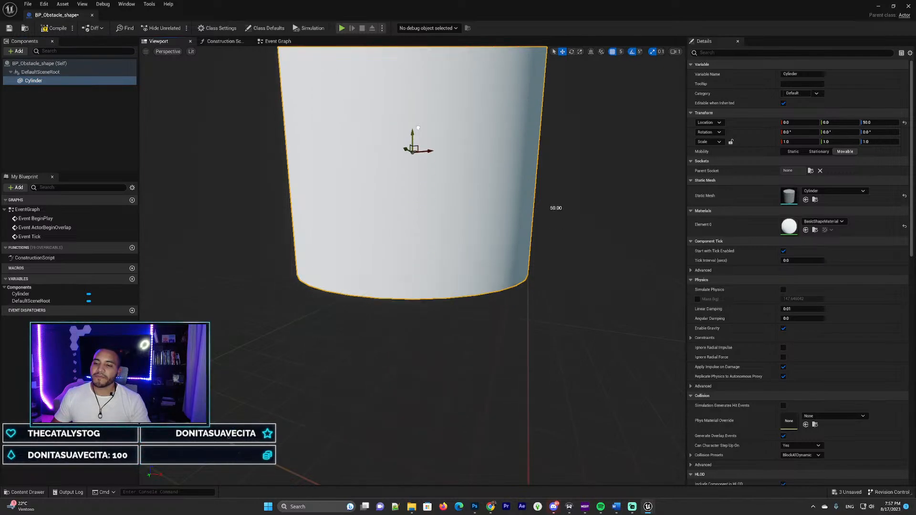
pyautogui.press('f')
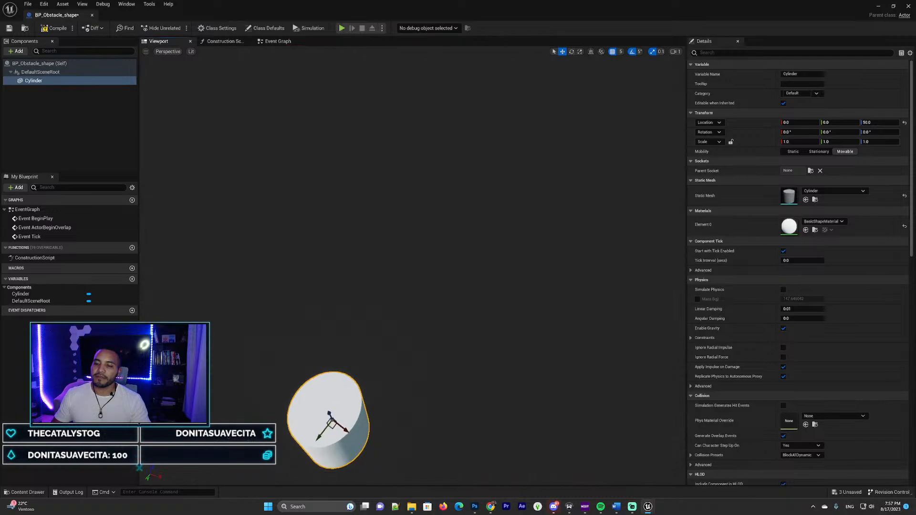
pyautogui.moveTo(413, 267); pyautogui.dragTo(435, 239, button='right')
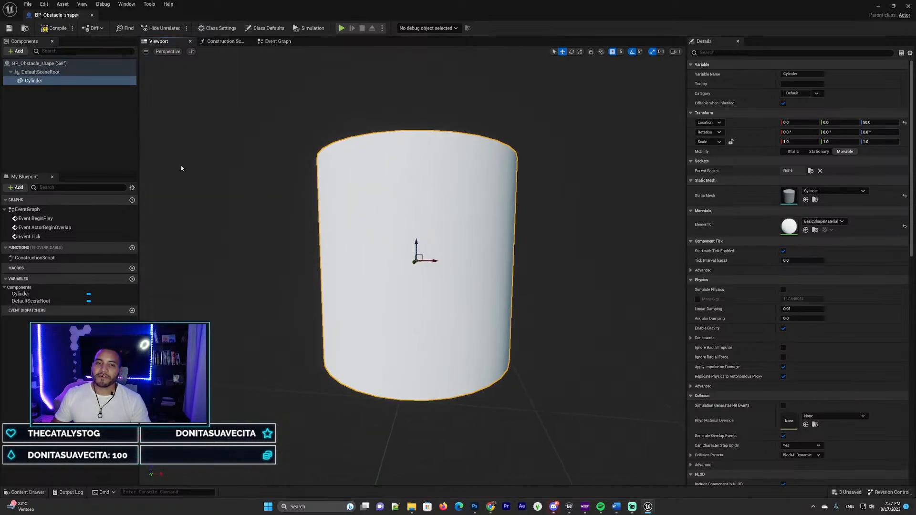
# - Scale the cylinder down into a thin pole with scale 0.1 in X, 0.1 in Y and 0.8 in Z
pyautogui.press('r')
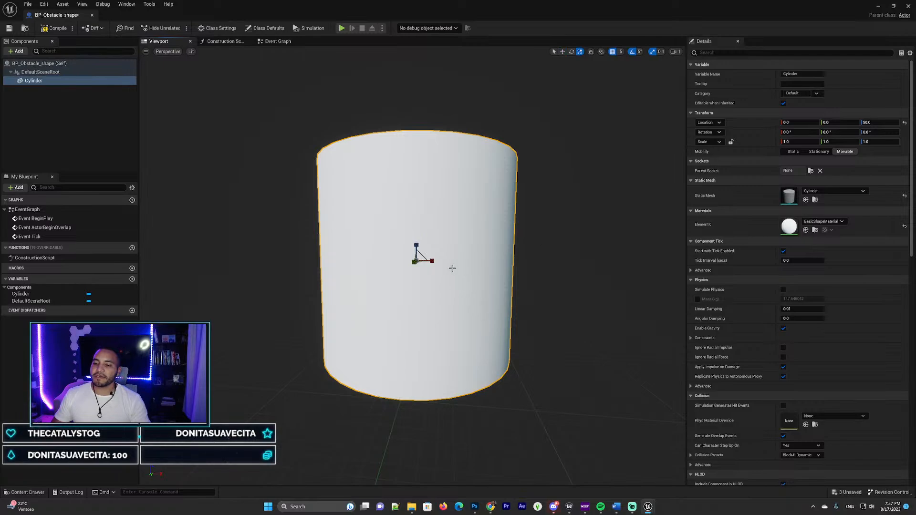
pyautogui.moveTo(432, 263)
pyautogui.mouseDown()
pyautogui.moveTo(403, 264)
pyautogui.moveTo(435, 257)
pyautogui.moveTo(415, 265)
pyautogui.mouseUp()
pyautogui.moveTo(513, 276); pyautogui.dragTo(398, 307, button='right')
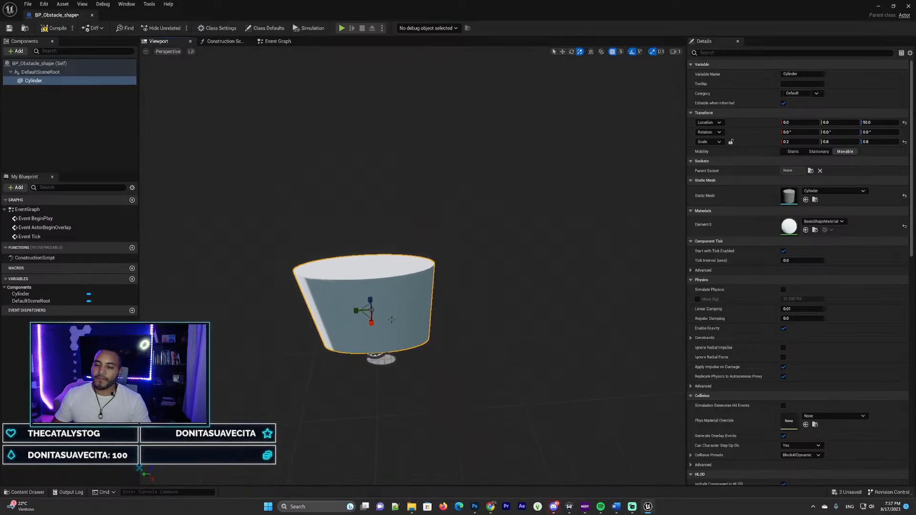
pyautogui.moveTo(357, 311); pyautogui.dragTo(372, 324)
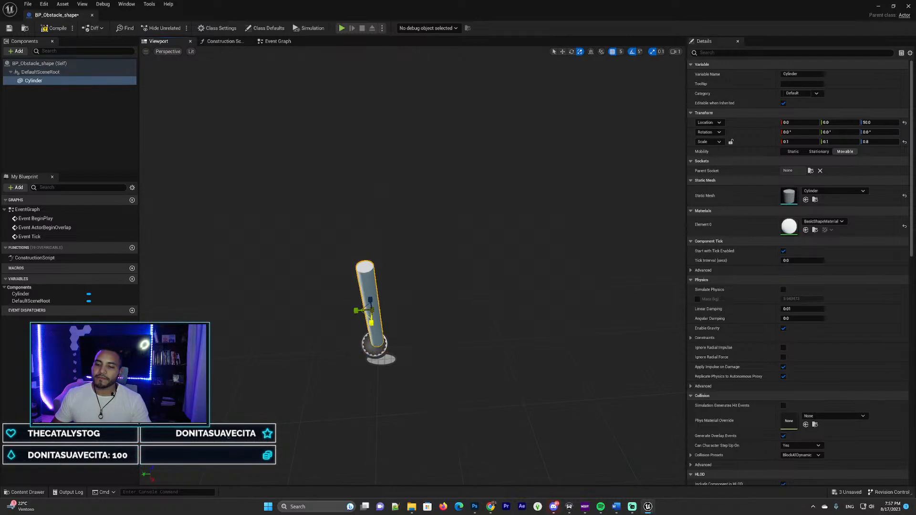
pyautogui.moveTo(371, 324); pyautogui.dragTo(418, 311, button='right')
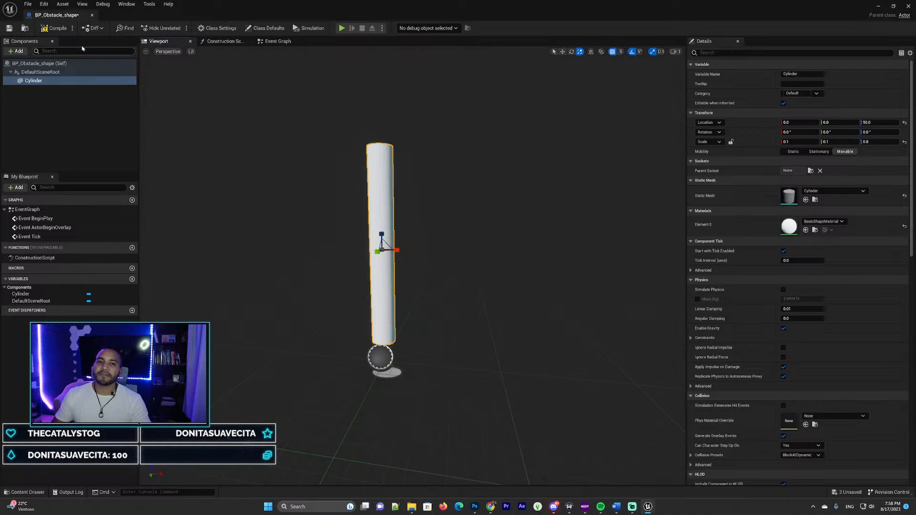
# - Dock the BP_Obstacle_shape editor beside the main window's other open editors and stretch the cylinder to a Z scale of 1.6
pyautogui.moveTo(57, 15); pyautogui.dragTo(217, 15)
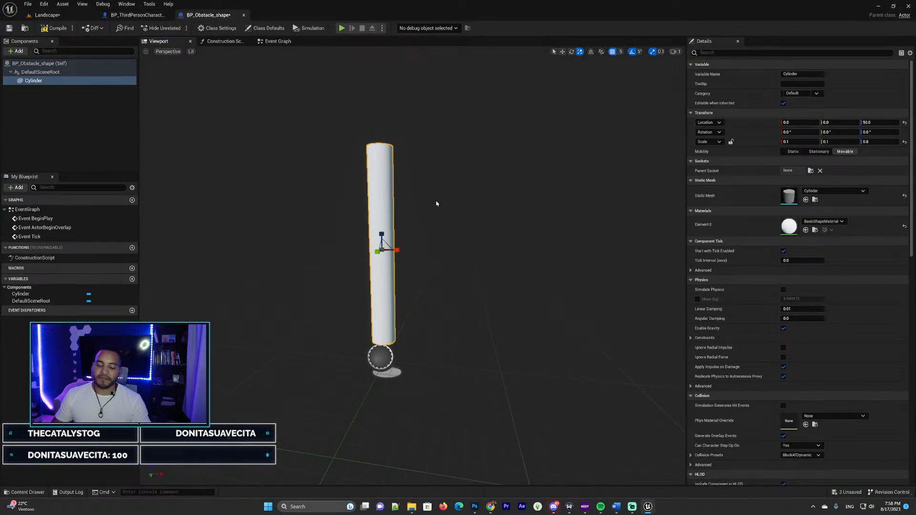
pyautogui.press('w')
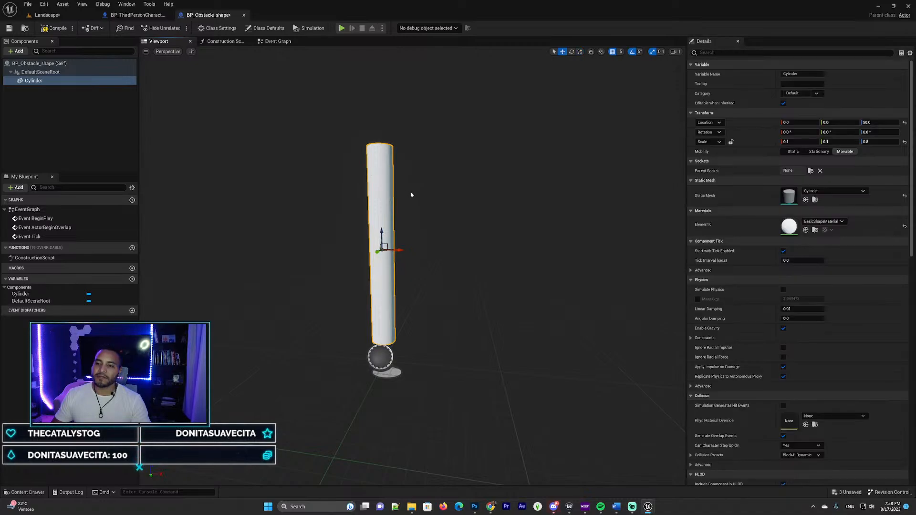
pyautogui.press('e')
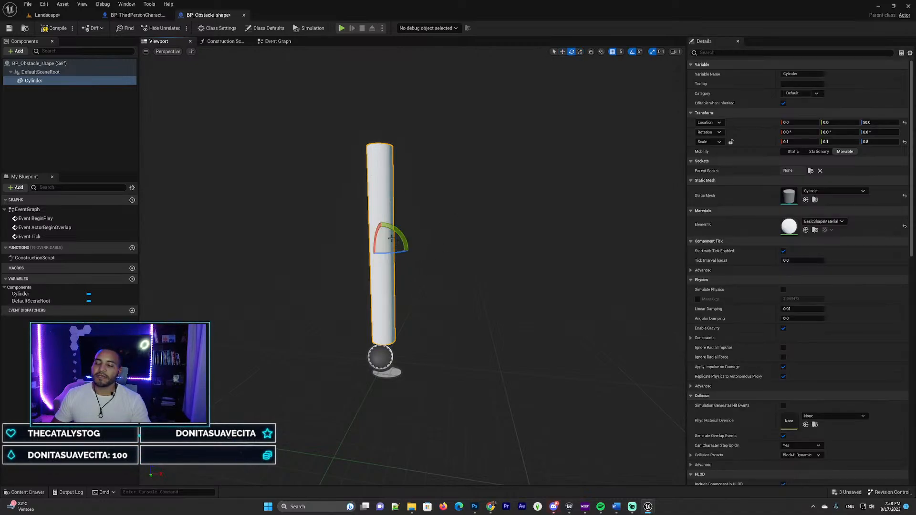
pyautogui.press('r')
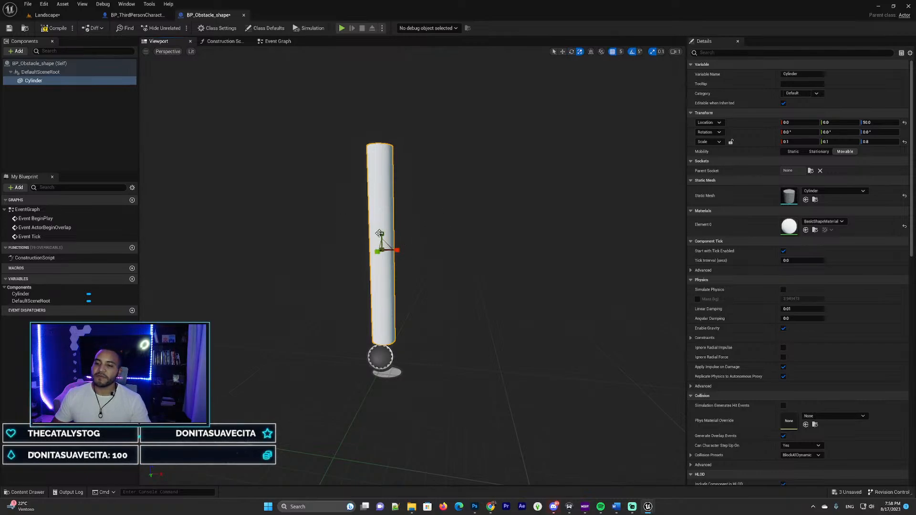
pyautogui.moveTo(381, 235); pyautogui.dragTo(381, 181)
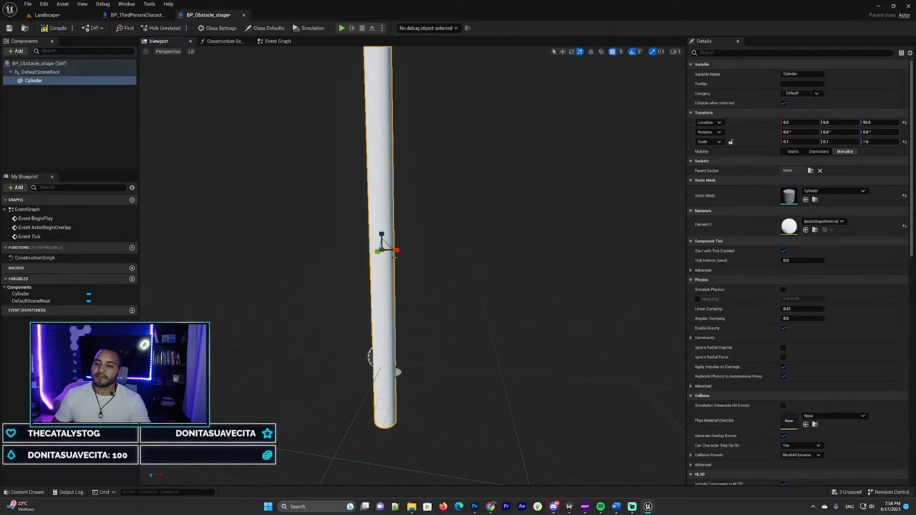
# - Raise the cylinder pole along Z to a location of 75 so its base meets the scene root
pyautogui.moveTo(429, 255); pyautogui.dragTo(427, 262, button='right')
pyautogui.press('s')
pyautogui.press('w')
pyautogui.press('s')
pyautogui.press('w')
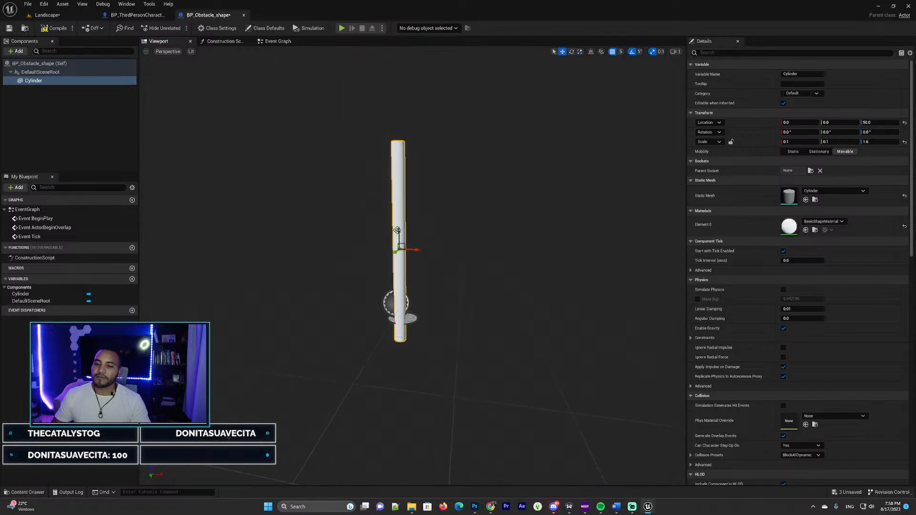
pyautogui.moveTo(399, 233); pyautogui.dragTo(403, 197)
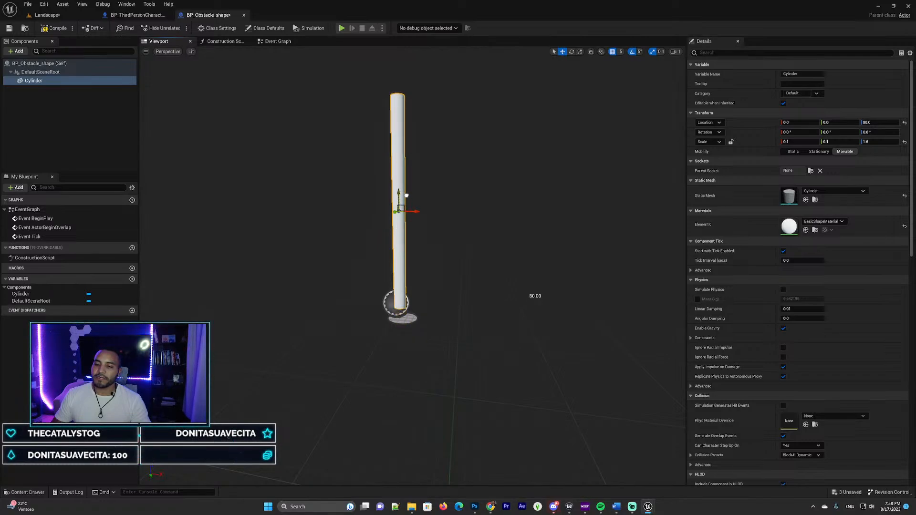
pyautogui.press('w')
pyautogui.moveTo(420, 210); pyautogui.dragTo(424, 186, button='right')
pyautogui.press('s')
pyautogui.press('w')
pyautogui.press('s')
pyautogui.press('w')
pyautogui.press('s')
pyautogui.press('w')
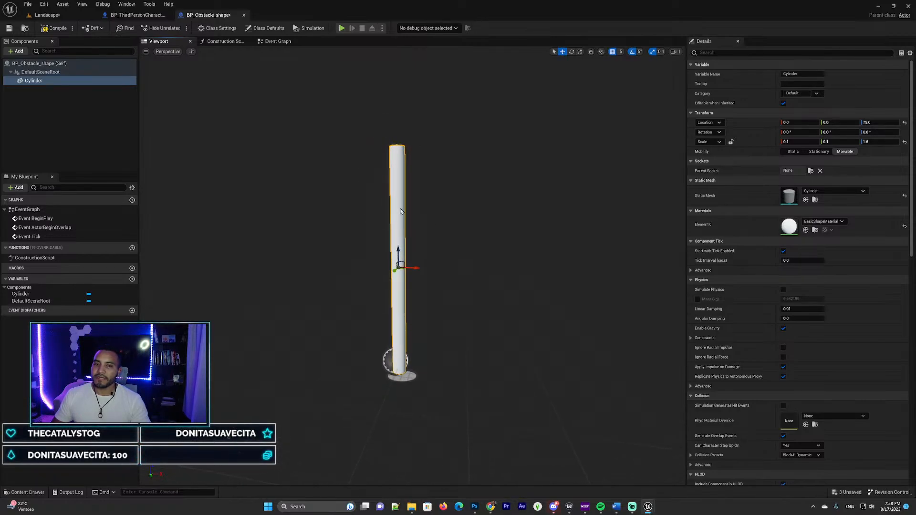
pyautogui.moveTo(401, 200); pyautogui.dragTo(400, 204, button='right')
pyautogui.press('d')
pyautogui.press('a')
pyautogui.press('a')
pyautogui.press('d')
pyautogui.press('a')
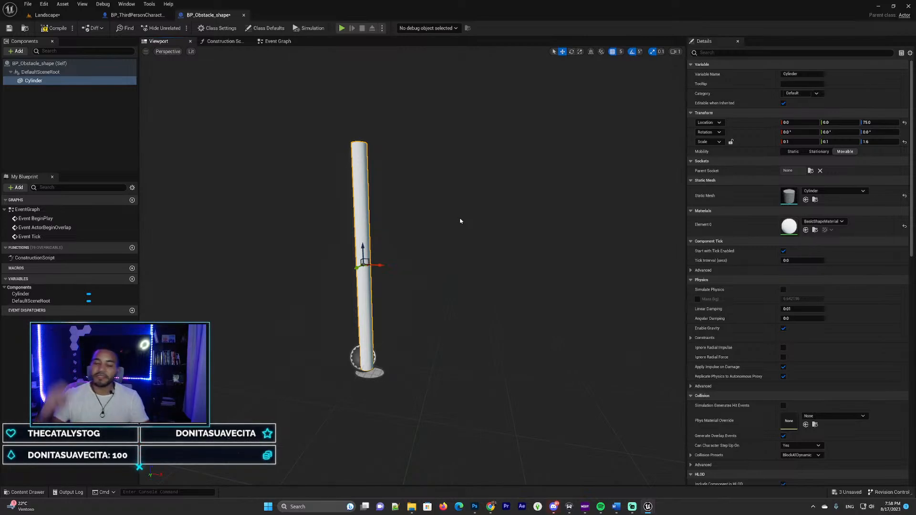
pyautogui.moveTo(423, 230); pyautogui.dragTo(441, 230, button='right')
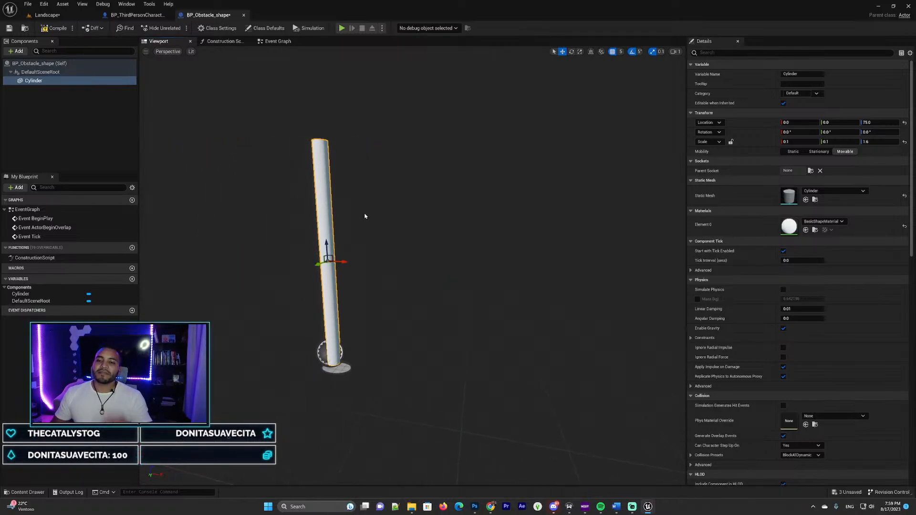
pyautogui.moveTo(361, 219); pyautogui.dragTo(314, 219, button='right')
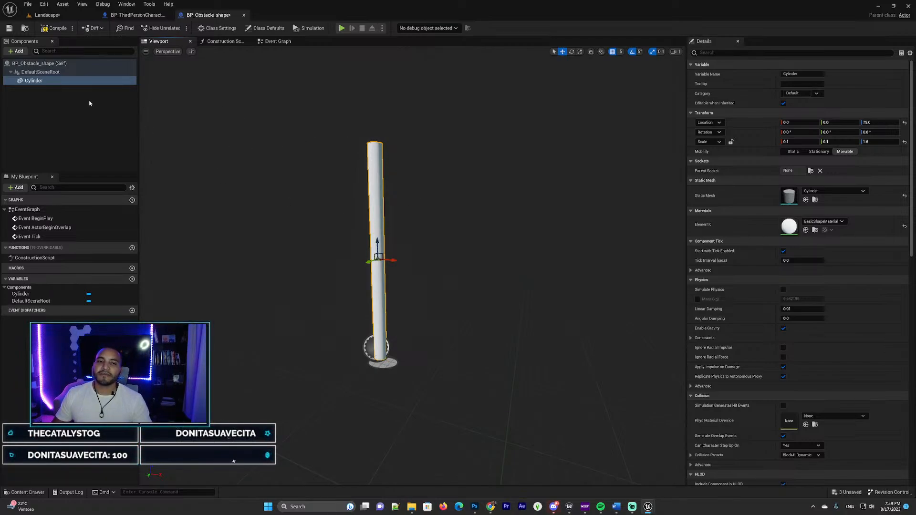
# - Save the BP_Obstacle_shape blueprint and reselect its Cylinder component
pyautogui.click(8, 28)
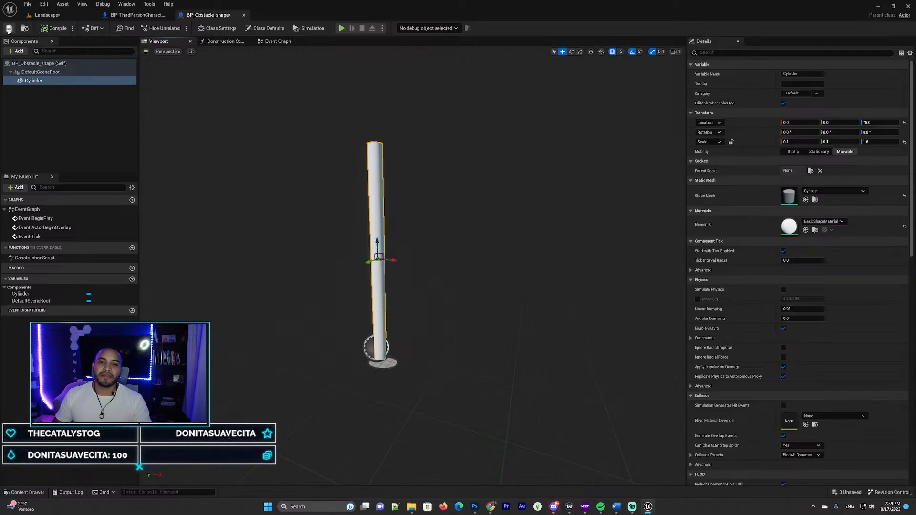
pyautogui.click(70, 91)
pyautogui.click(66, 80)
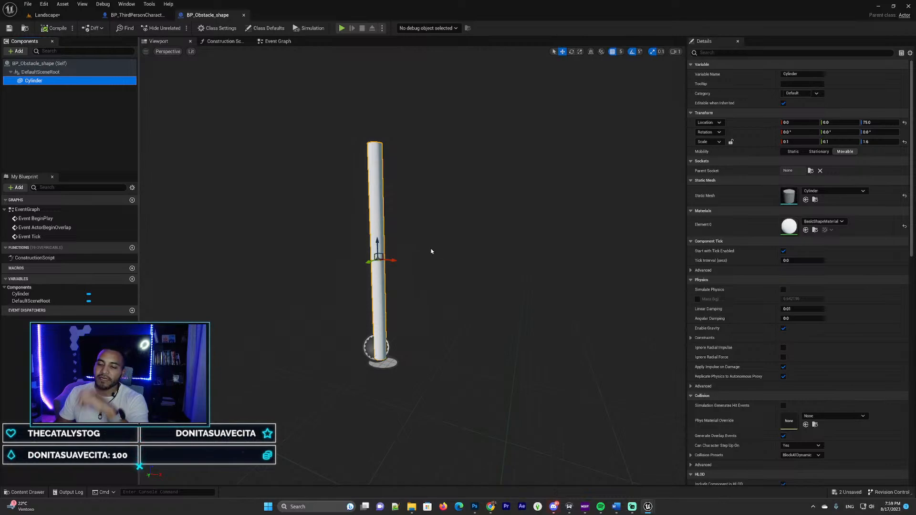
# - Add a Capsule Collision component as a child of the cylinder, keep its default name and select it
pyautogui.moveTo(432, 251)
pyautogui.mouseDown(button='right')
pyautogui.moveTo(473, 251)
pyautogui.moveTo(396, 251)
pyautogui.moveTo(428, 252)
pyautogui.mouseUp(button='right')
pyautogui.press('w')
pyautogui.press('s')
pyautogui.press('w')
pyautogui.press('s')
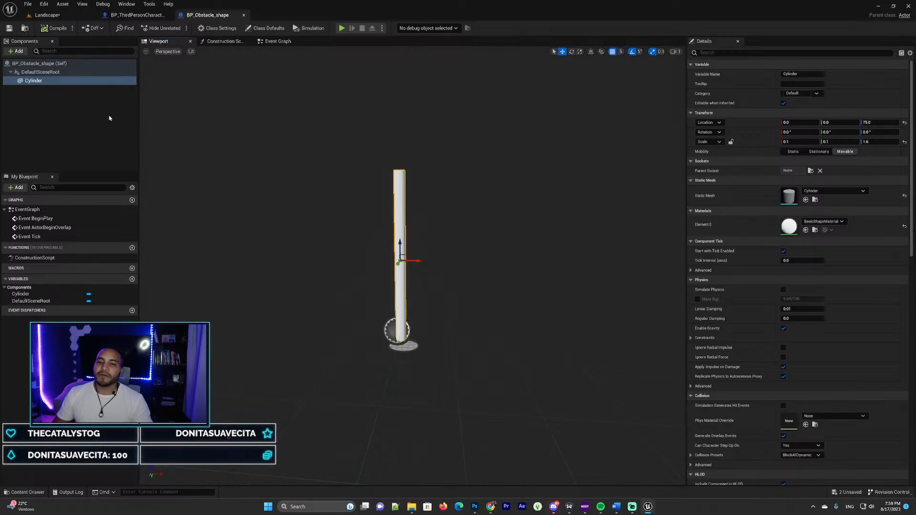
pyautogui.click(20, 53)
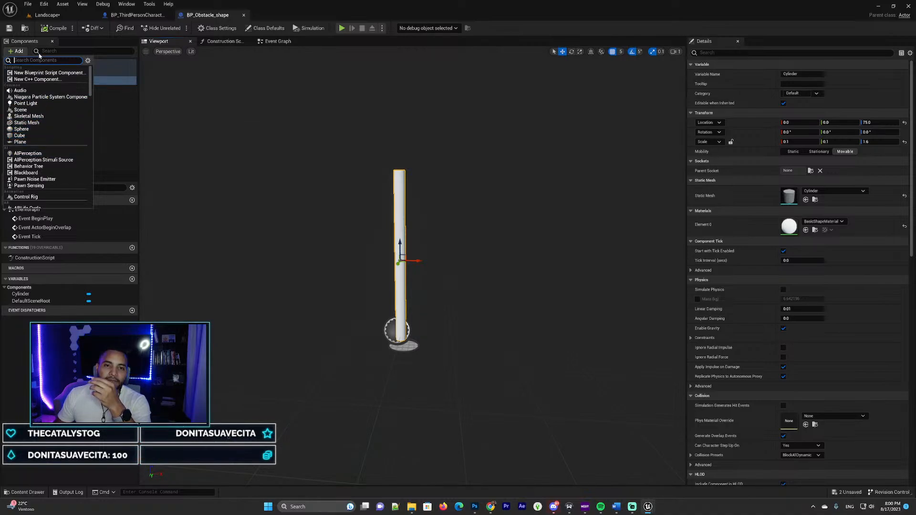
pyautogui.write('colli')
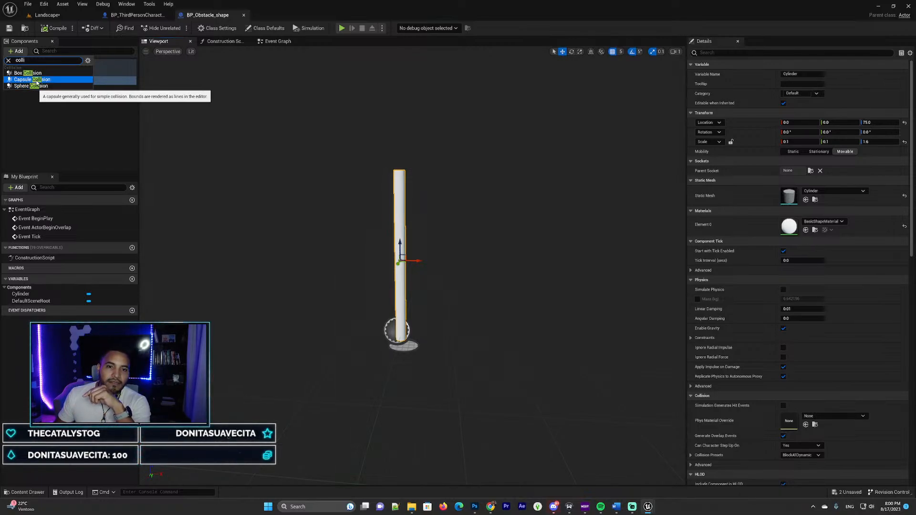
pyautogui.click(34, 82)
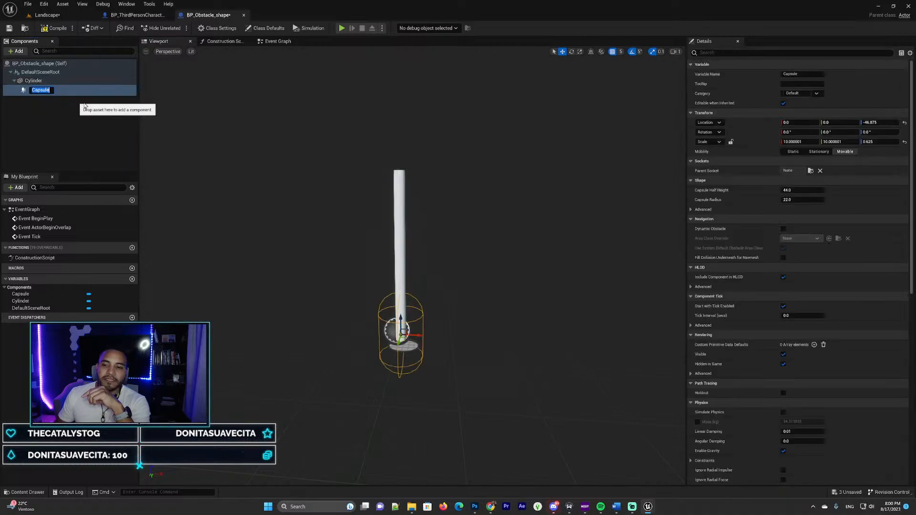
pyautogui.click(33, 103)
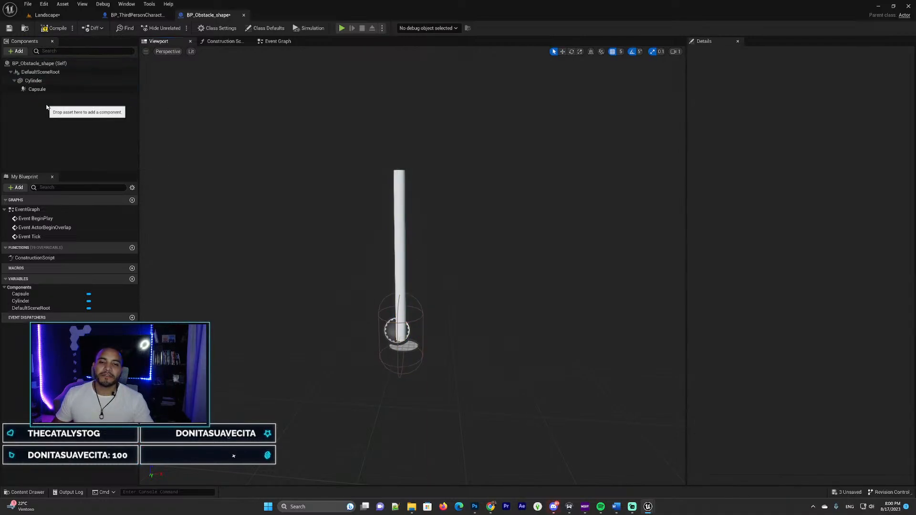
pyautogui.click(51, 90)
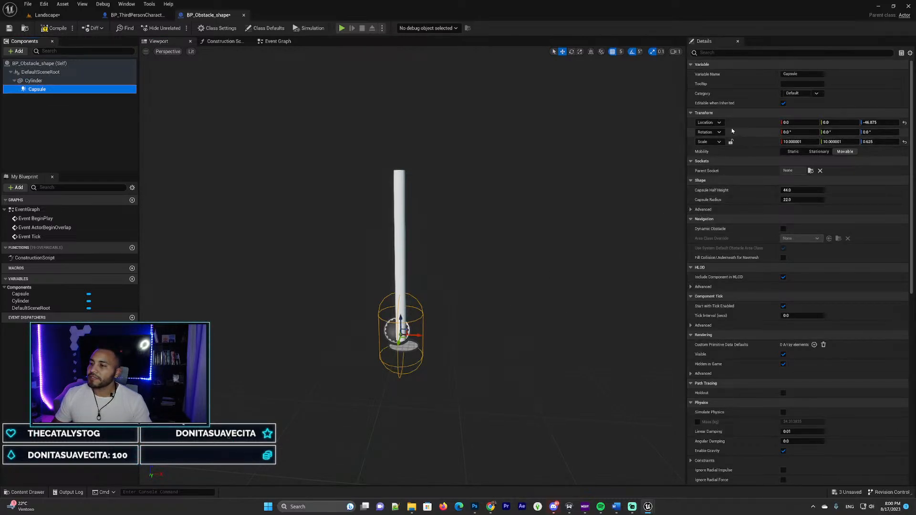
# - Try Z scales of 10, 5 and 2 on the capsule, and settle on a Z scale of 1.5
pyautogui.click(879, 142)
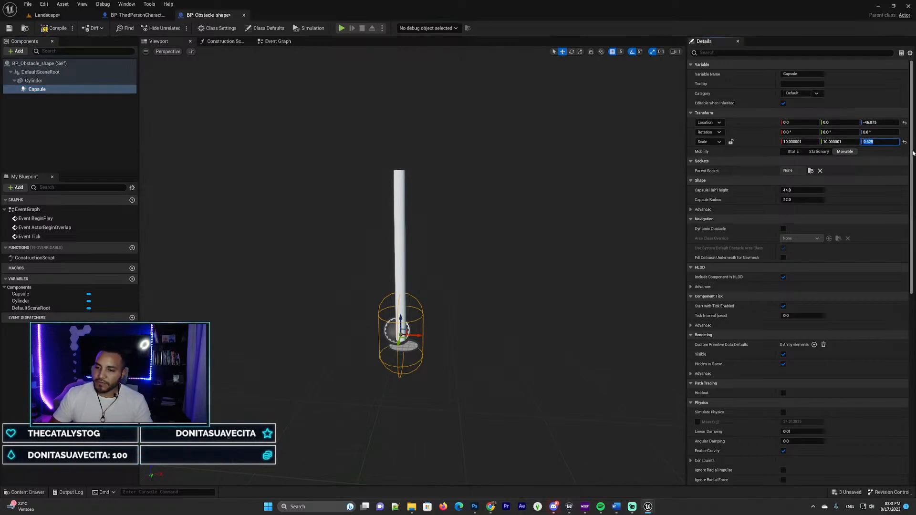
pyautogui.write('10')
pyautogui.press('Return')
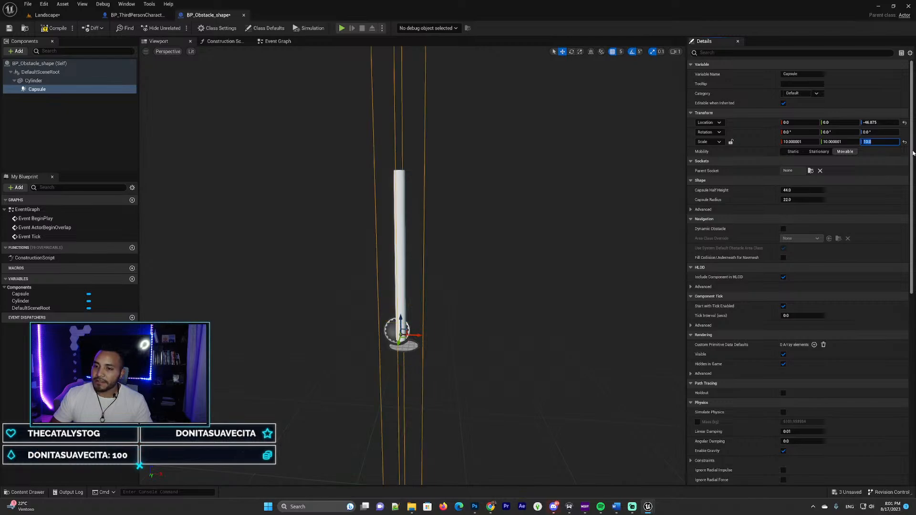
pyautogui.write('5')
pyautogui.press('Return')
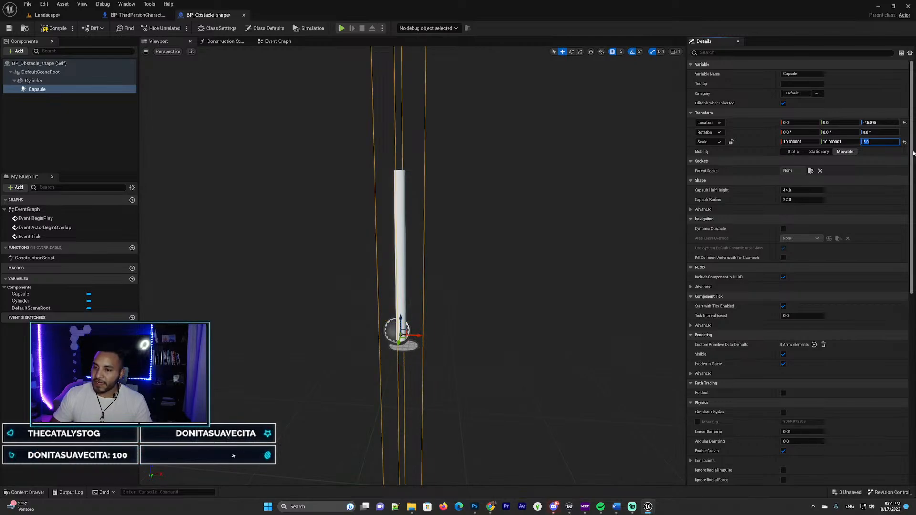
pyautogui.write('2')
pyautogui.press('Return')
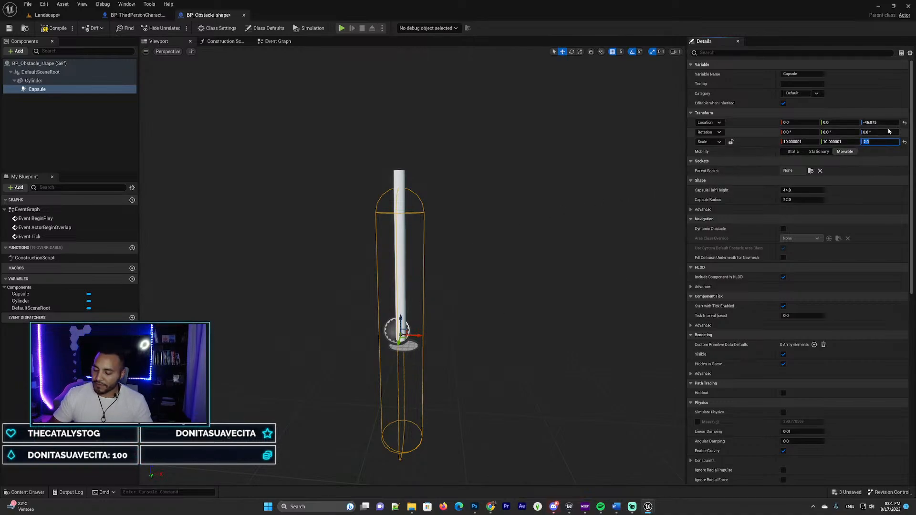
pyautogui.press('Return')
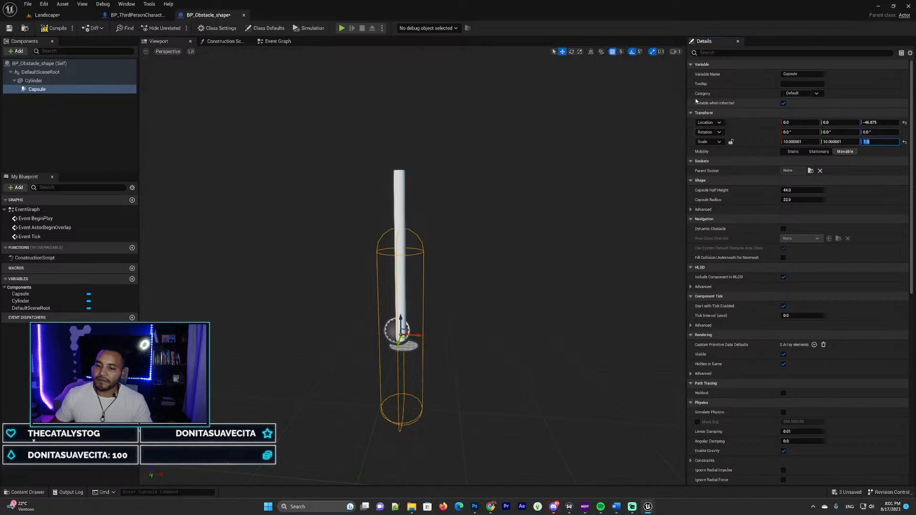
# - Raise the capsule collision component along the Z axis so it surrounds the cylinder from its base upward
pyautogui.moveTo(401, 323); pyautogui.dragTo(400, 249)
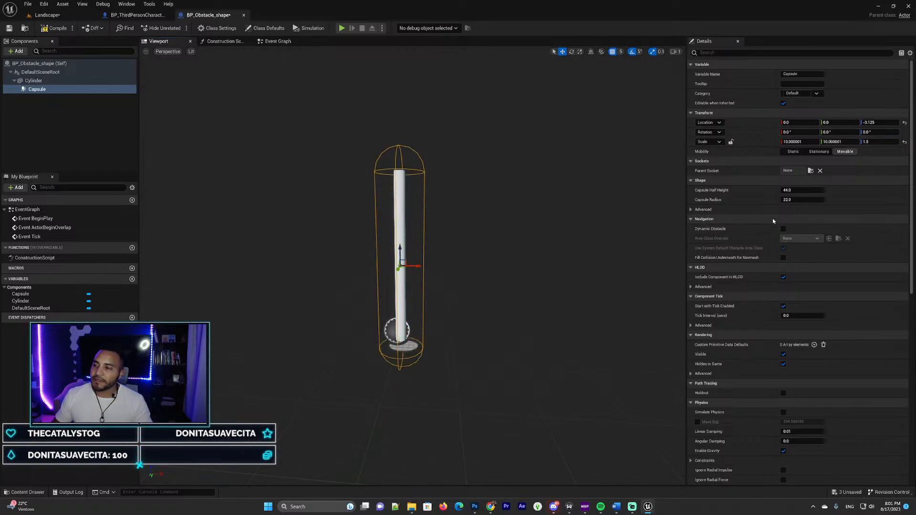
pyautogui.scroll(5, 435, 256)
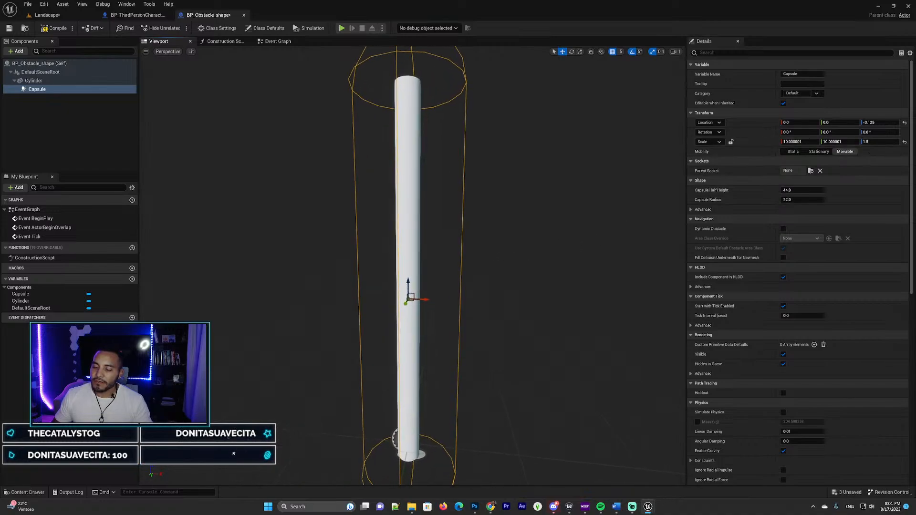
pyautogui.scroll(-3, 454, 294)
pyautogui.moveTo(412, 278); pyautogui.dragTo(422, 244)
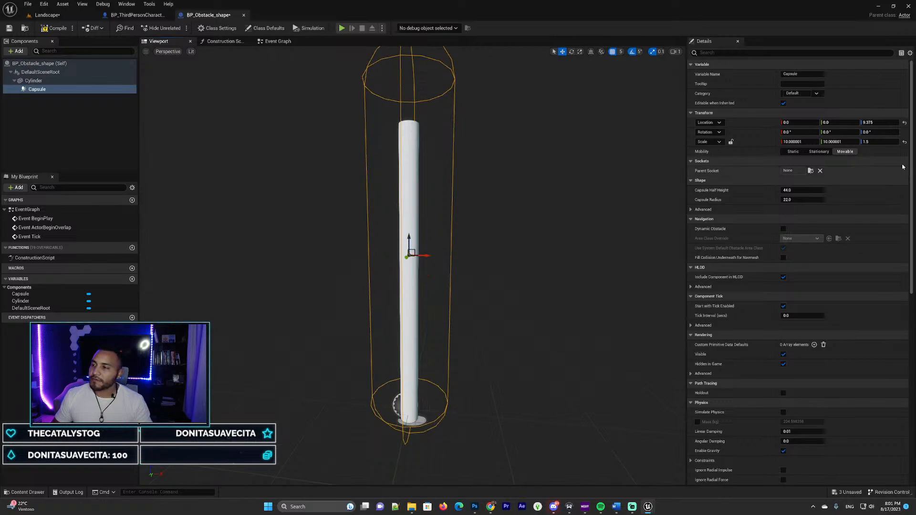
# - Set the capsule's Z scale to 1.3 and lower it to a Z location of -3.125 around the cylinder
pyautogui.click(872, 142)
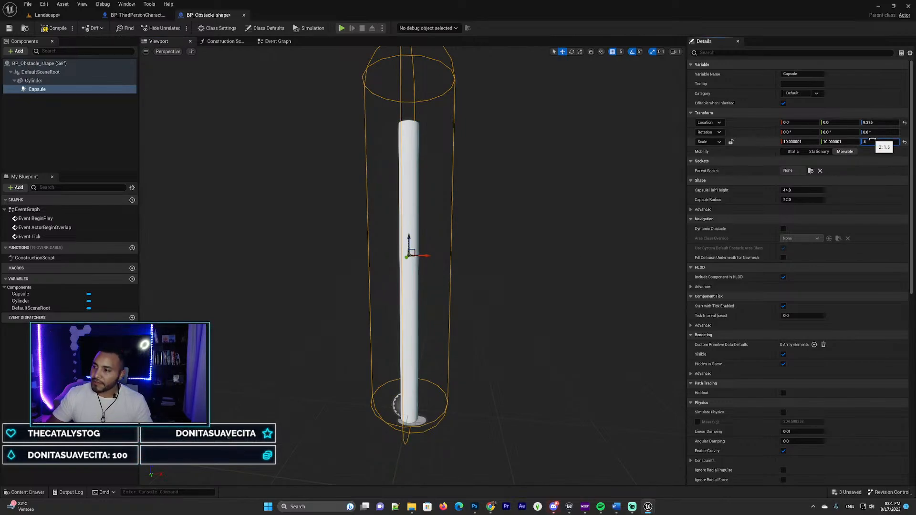
pyautogui.press('BackSpace')
pyautogui.write('1.3')
pyautogui.press('Return')
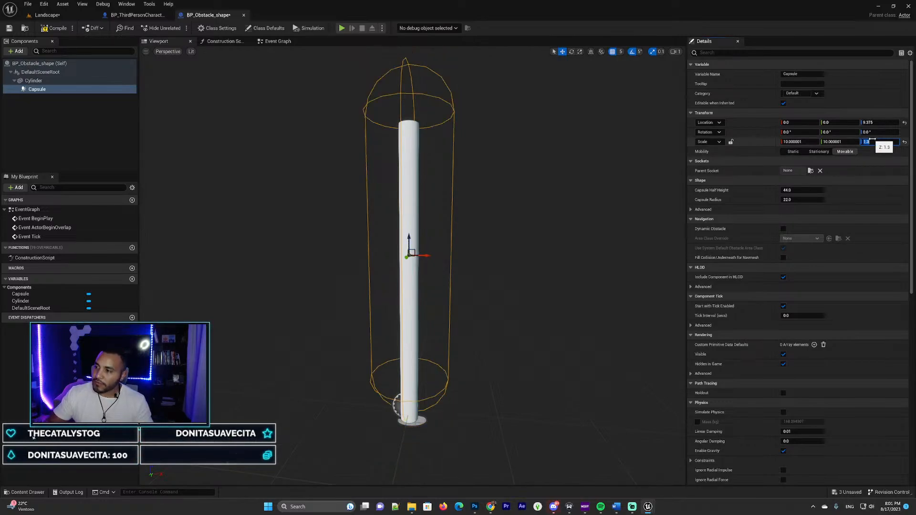
pyautogui.moveTo(406, 243); pyautogui.dragTo(408, 274)
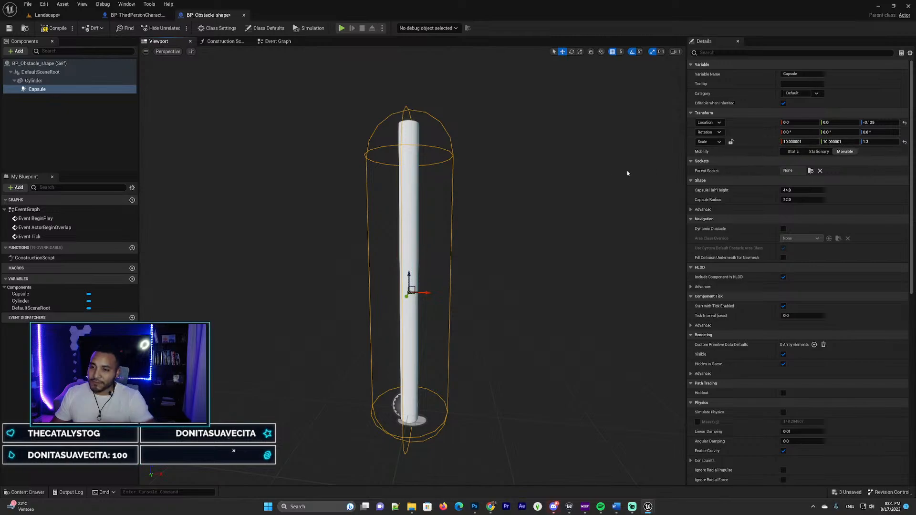
# - Set the capsule's X and Y scale to 5.0
pyautogui.scroll(5, 454, 374)
pyautogui.press('f')
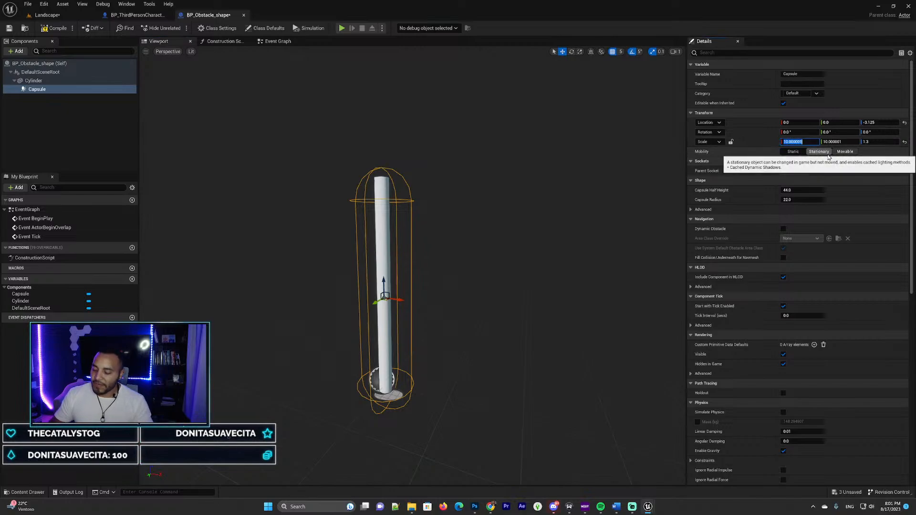
pyautogui.click(845, 151)
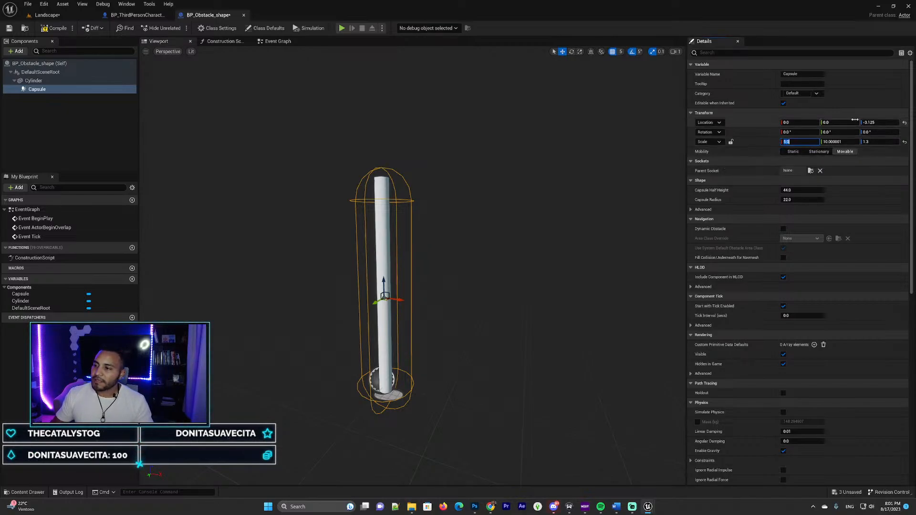
pyautogui.click(840, 141)
pyautogui.write('5')
pyautogui.press('Return')
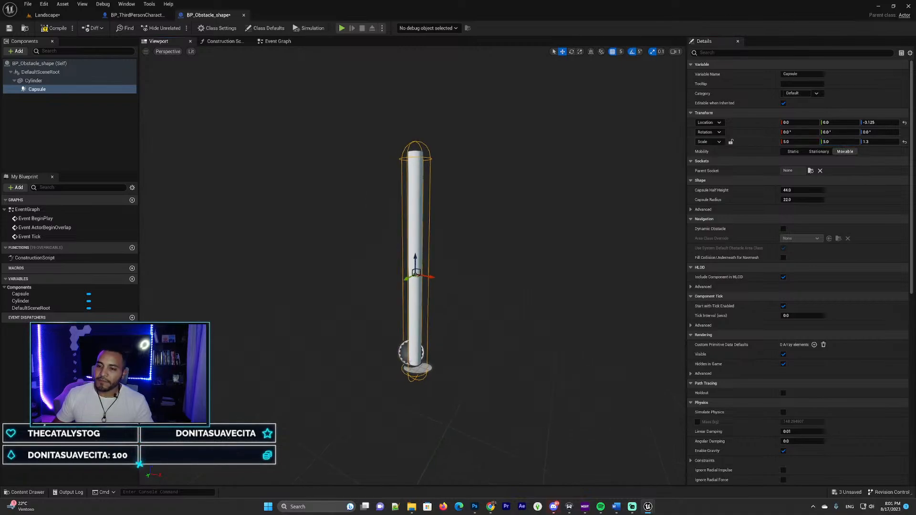
# - Narrow the capsule around the cylinder by setting its X and Y scale to 4.0
pyautogui.moveTo(413, 266); pyautogui.dragTo(494, 193, button='right')
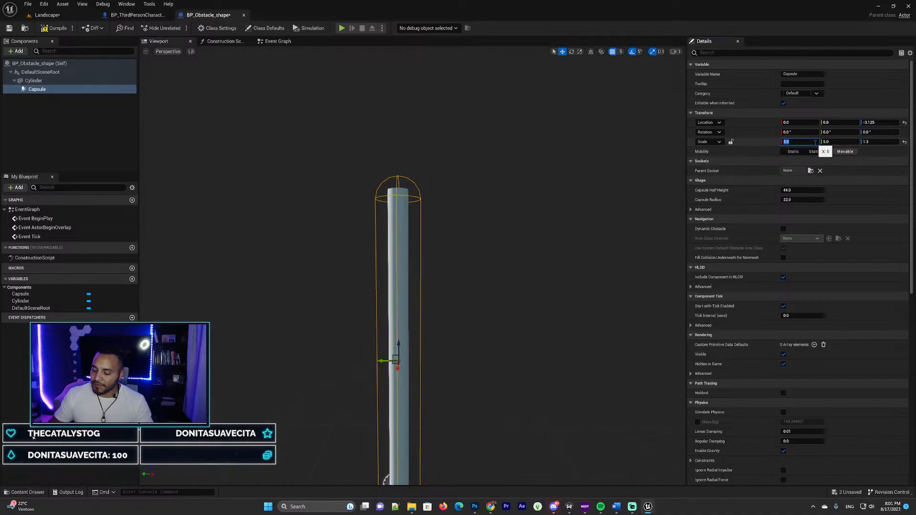
pyautogui.click(851, 141)
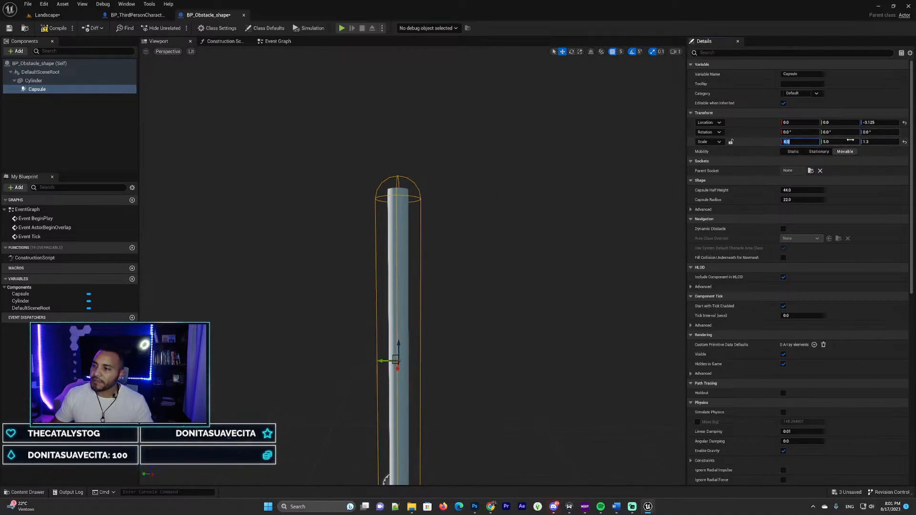
pyautogui.press('Return')
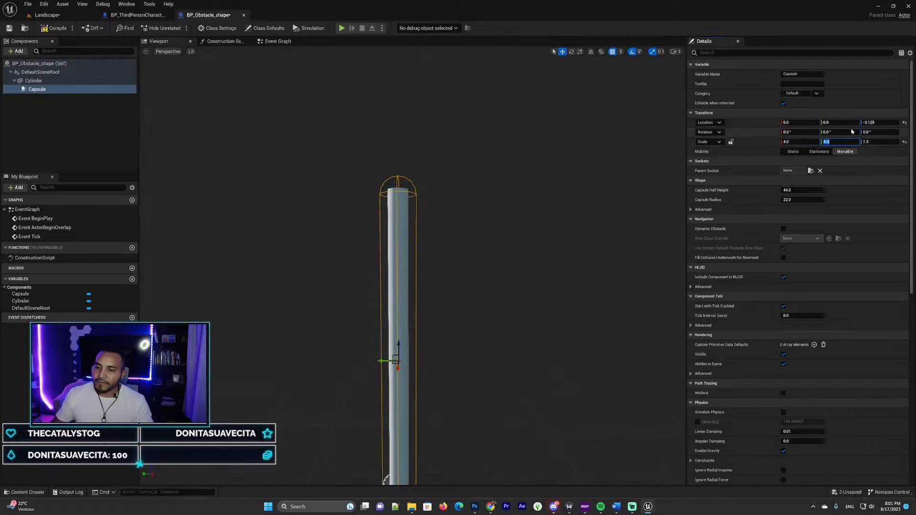
# - Set the capsule's Z scale to 1.2 and raise it to a Z location of 0.0
pyautogui.moveTo(477, 229)
pyautogui.mouseDown(button='right')
pyautogui.moveTo(444, 191)
pyautogui.moveTo(419, 196)
pyautogui.moveTo(458, 234)
pyautogui.moveTo(506, 210)
pyautogui.moveTo(448, 215)
pyautogui.moveTo(477, 229)
pyautogui.moveTo(470, 225)
pyautogui.mouseUp(button='right')
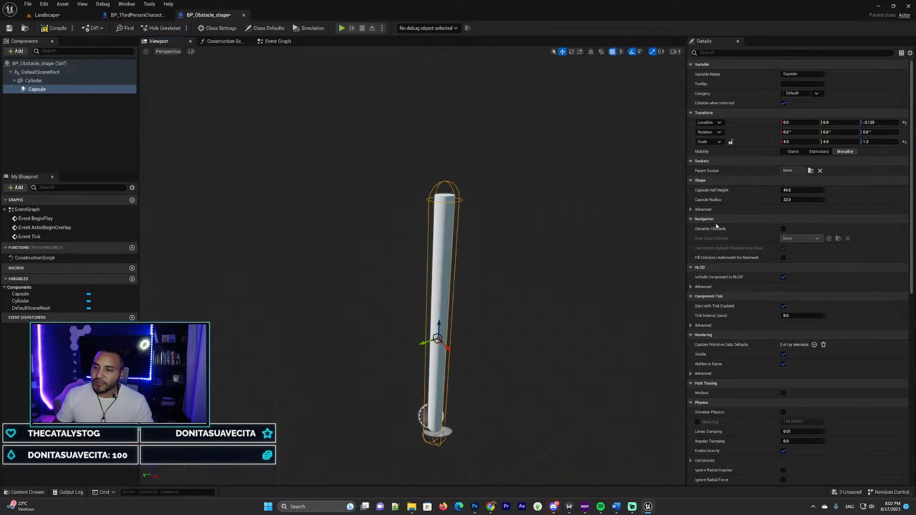
pyautogui.click(873, 143)
pyautogui.write('1')
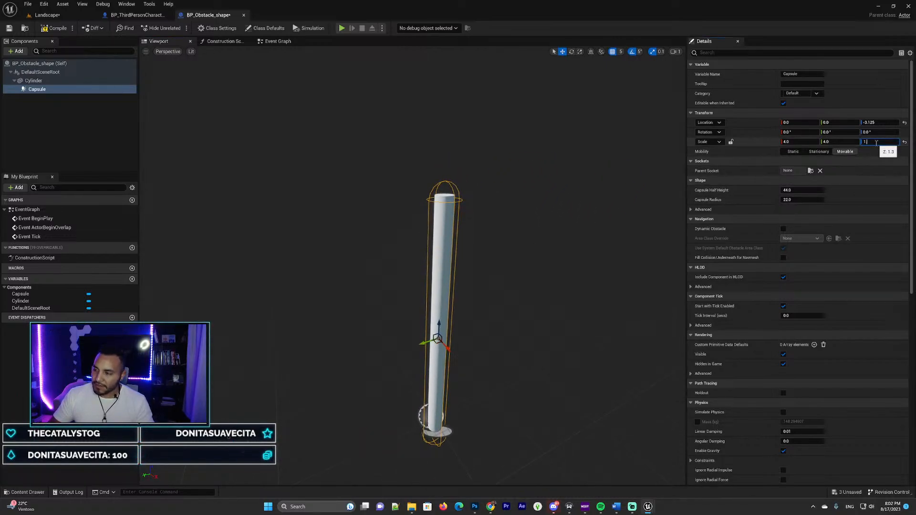
pyautogui.write('.2')
pyautogui.press('Return')
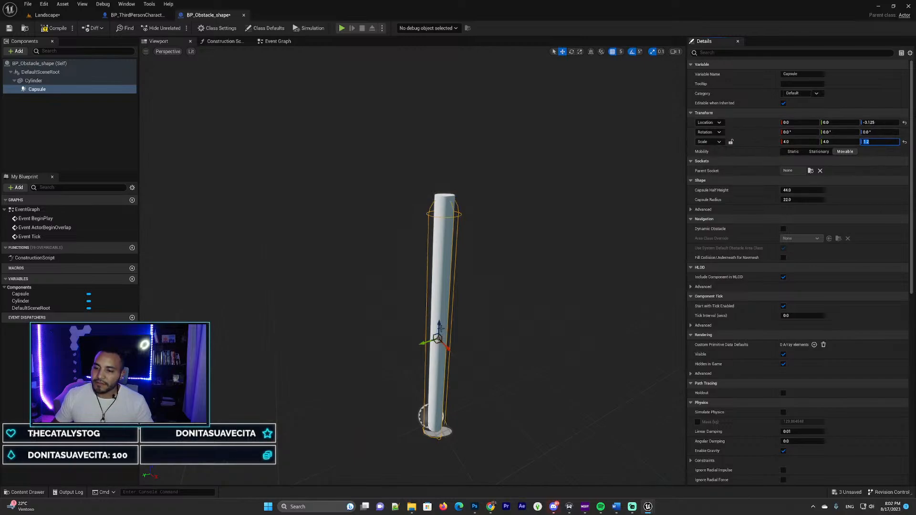
pyautogui.moveTo(439, 328); pyautogui.dragTo(439, 321)
pyautogui.moveTo(440, 321); pyautogui.dragTo(500, 315, button='right')
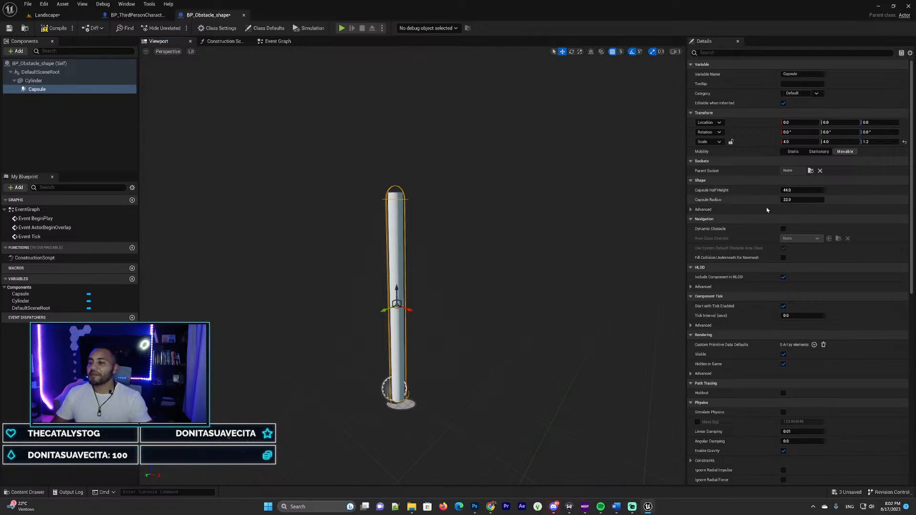
# - Add an On Component Begin Overlap event for the Capsule component of the obstacle blueprint
pyautogui.scroll(-1, 769, 206)
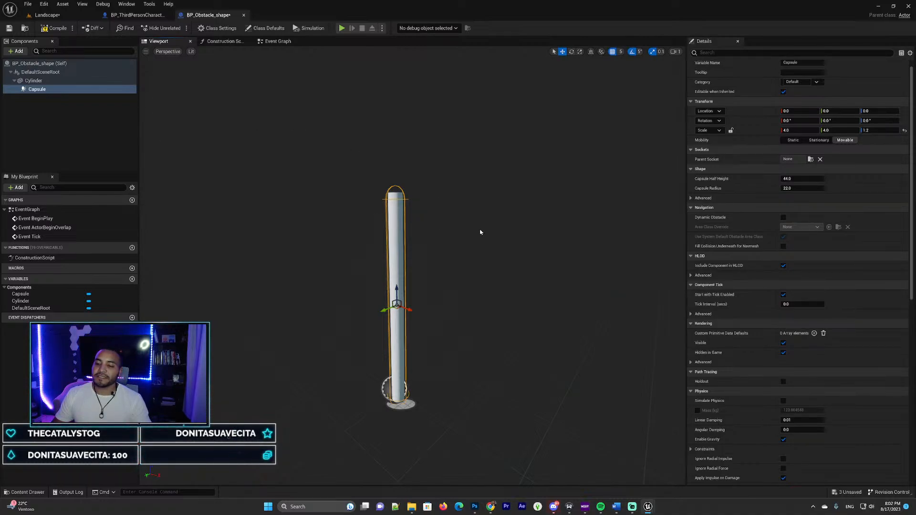
pyautogui.scroll(-3, 728, 258)
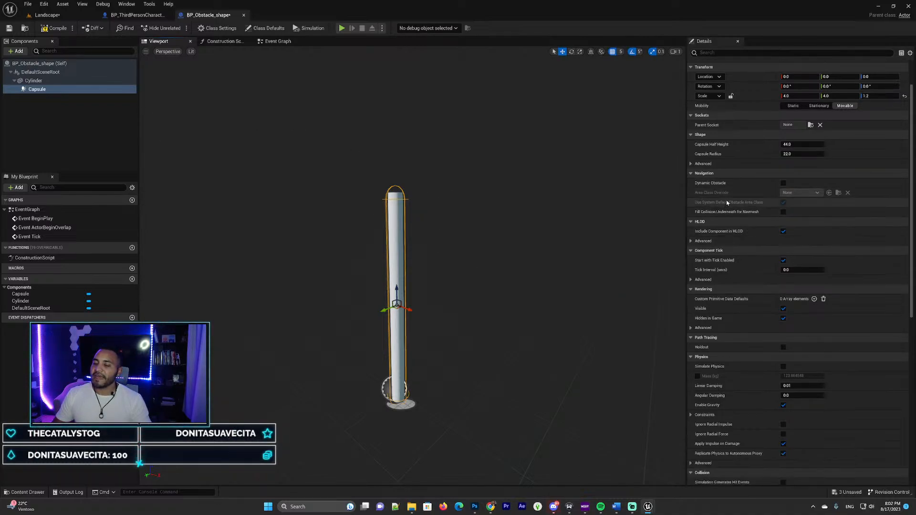
pyautogui.scroll(-20, 734, 210)
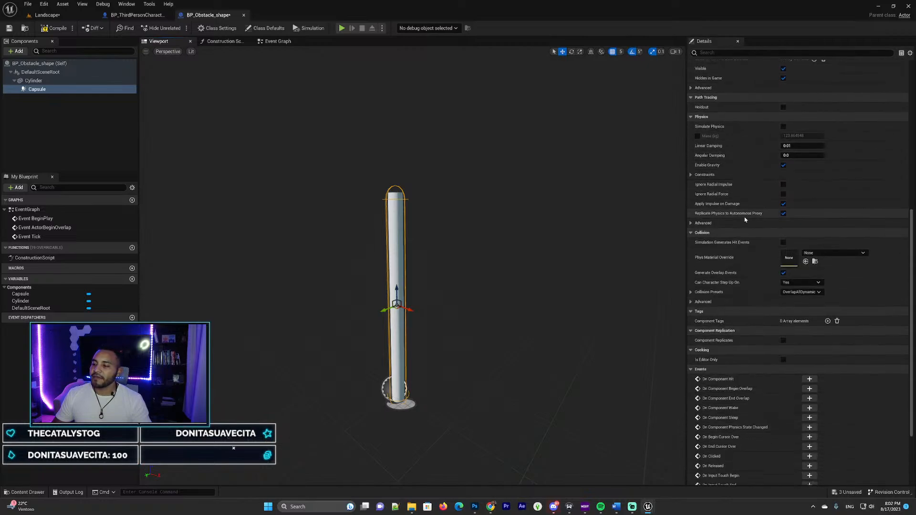
pyautogui.scroll(-8, 745, 219)
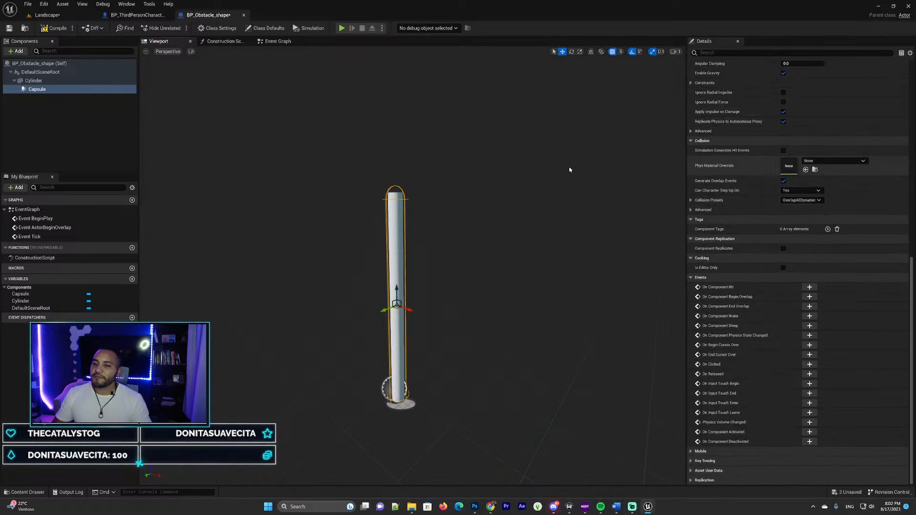
pyautogui.click(49, 91)
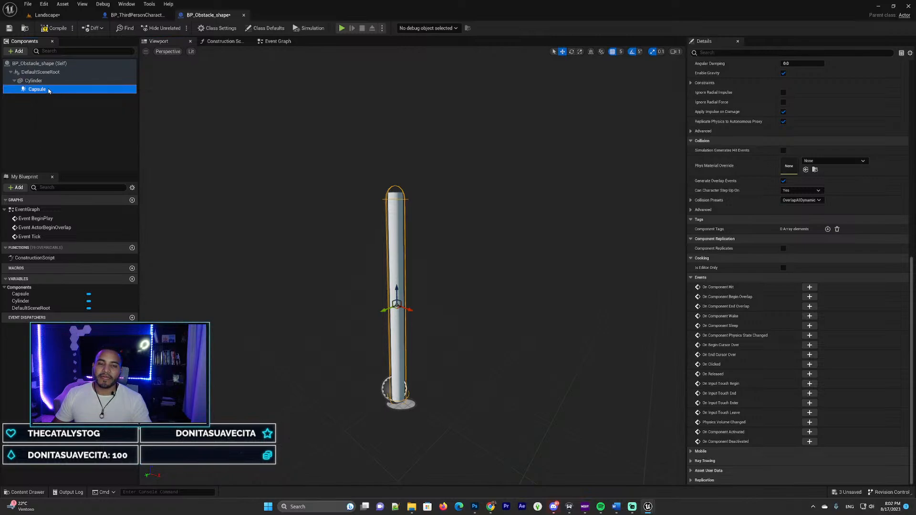
pyautogui.scroll(3, 771, 177)
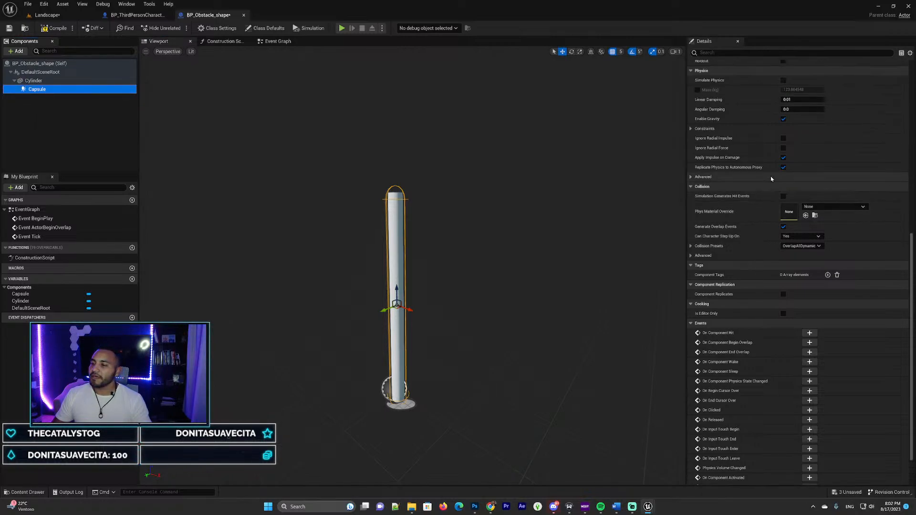
pyautogui.scroll(-3, 771, 177)
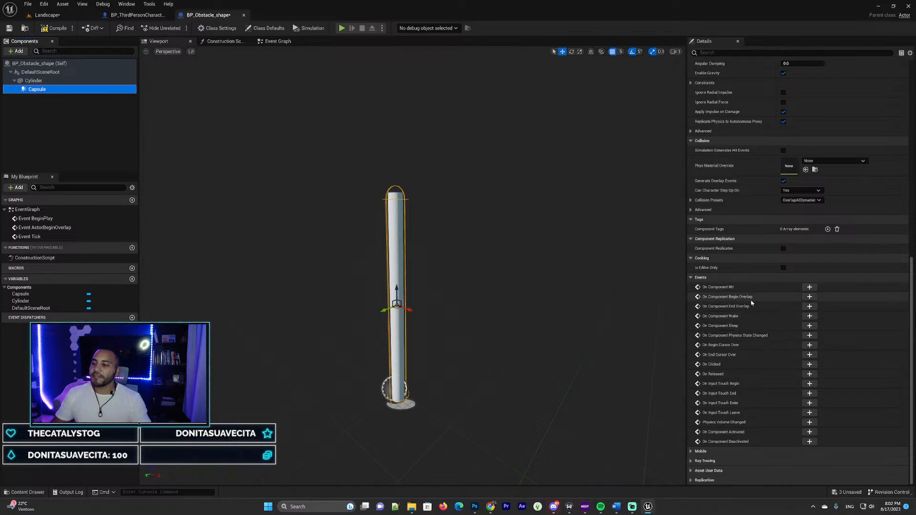
pyautogui.click(810, 297)
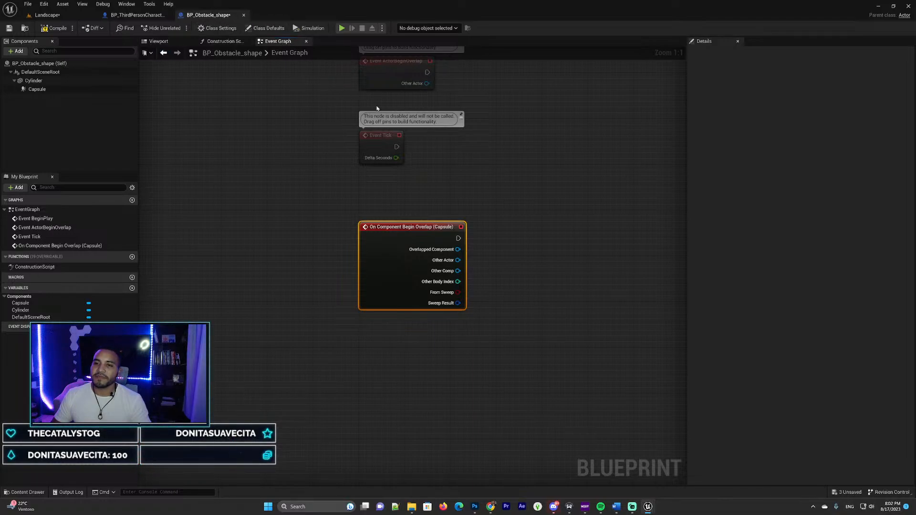
pyautogui.moveTo(532, 214); pyautogui.dragTo(413, 221, button='right')
pyautogui.scroll(-1, 420, 217)
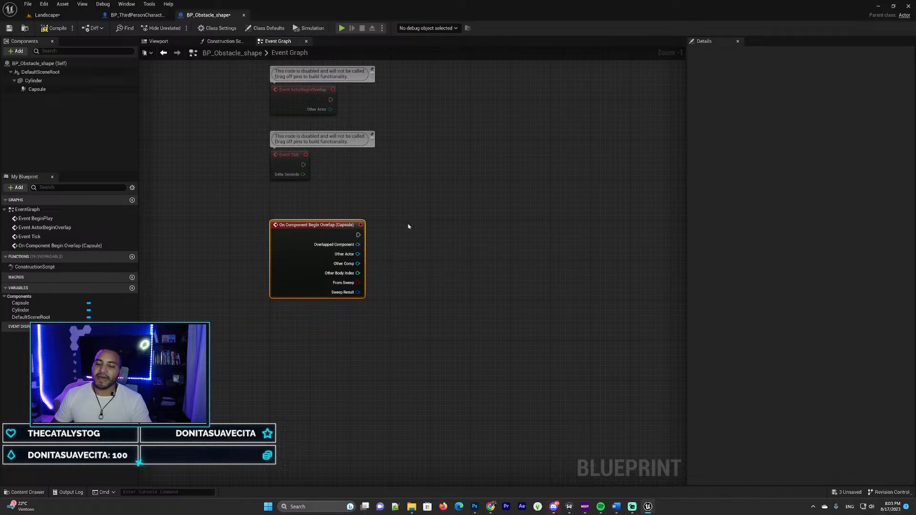
pyautogui.moveTo(412, 220); pyautogui.dragTo(434, 226, button='right')
pyautogui.moveTo(304, 194); pyautogui.dragTo(263, 204, button='right')
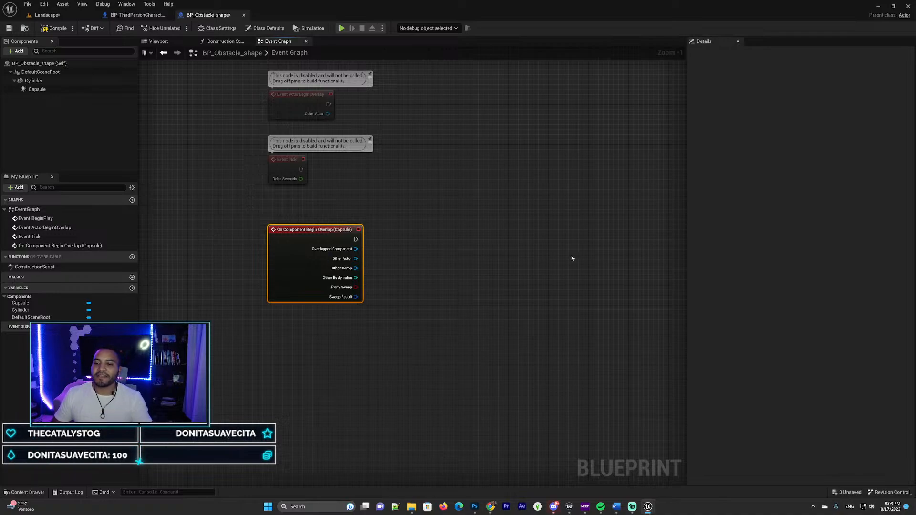
pyautogui.moveTo(571, 257); pyautogui.dragTo(556, 255, button='right')
# - Switch to the BP_ThirdPersonCharacter event graph and move the R key event slightly lower inside the Ragdoll Functionality comment
pyautogui.click(152, 14)
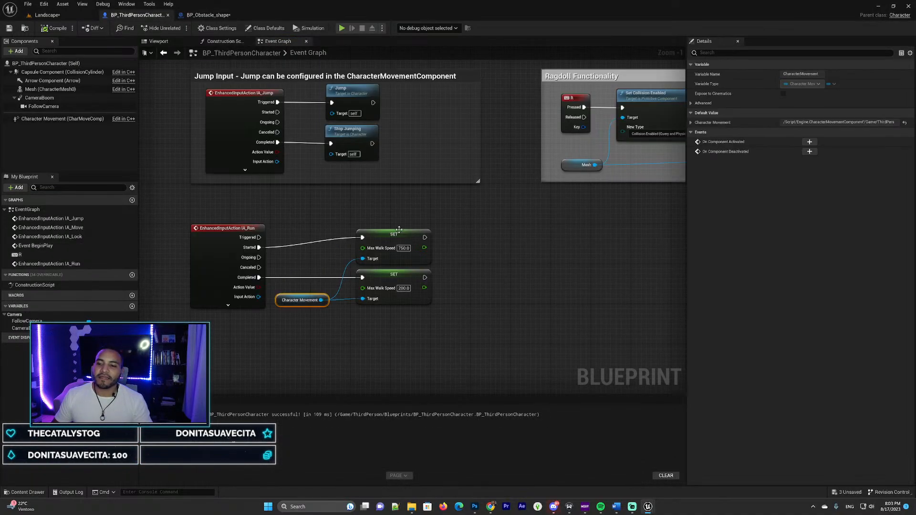
pyautogui.moveTo(376, 215); pyautogui.dragTo(234, 310, button='right')
pyautogui.moveTo(407, 156); pyautogui.dragTo(176, 181, button='right')
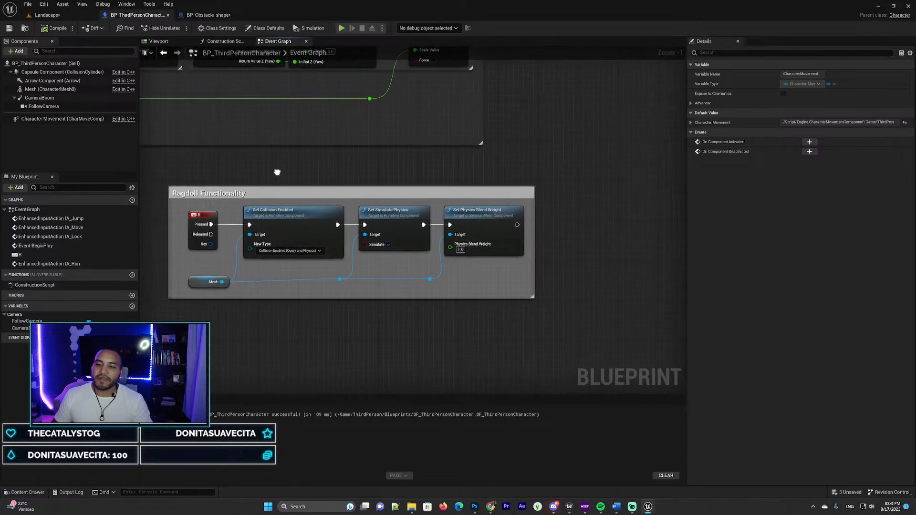
pyautogui.moveTo(277, 172); pyautogui.dragTo(380, 197, button='right')
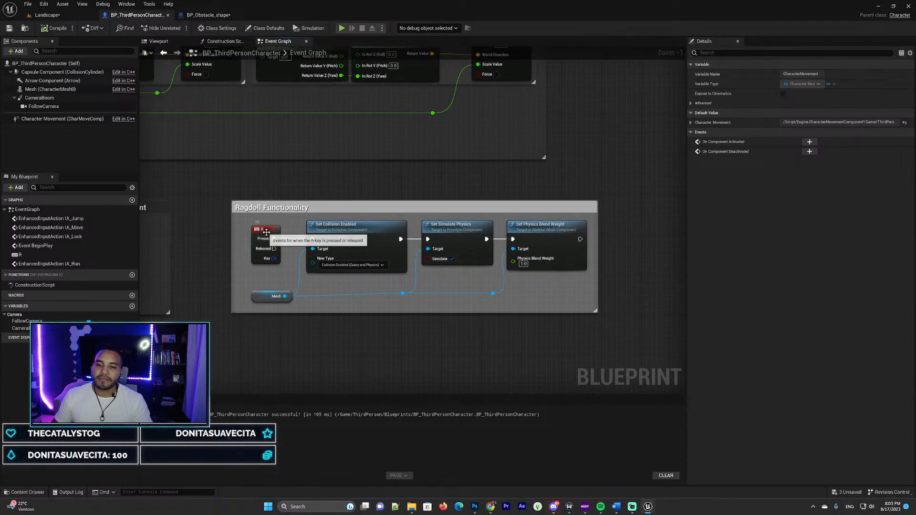
pyautogui.click(267, 234)
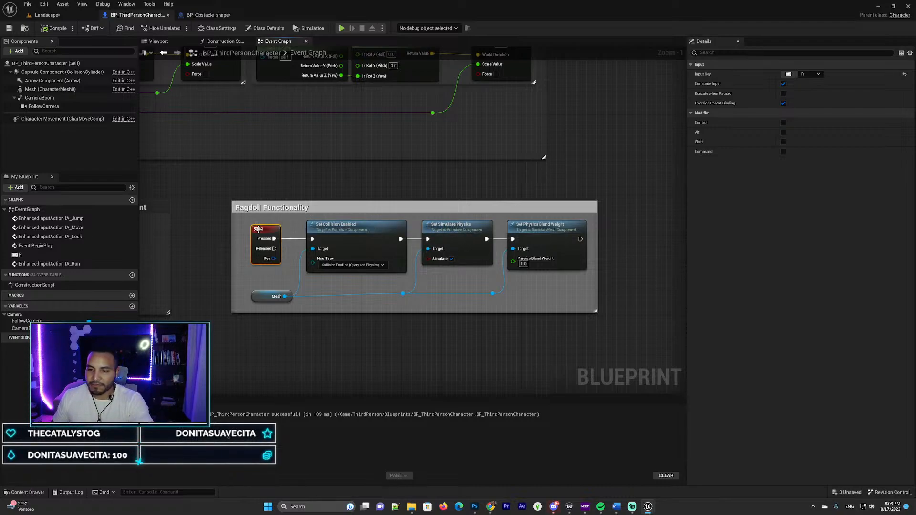
pyautogui.moveTo(259, 229); pyautogui.dragTo(258, 239)
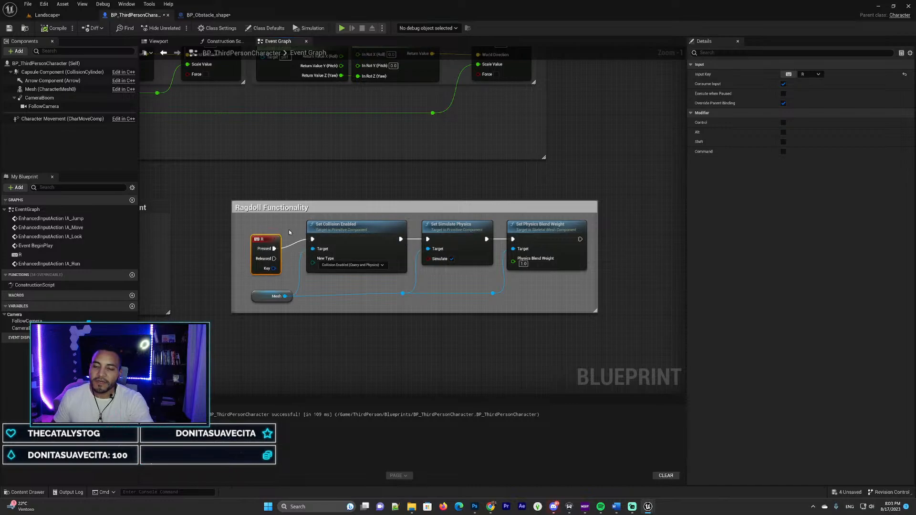
# - Add a custom event named Death just above the Ragdoll Functionality comment in the character's event graph
pyautogui.click(263, 192)
pyautogui.rightClick(269, 186)
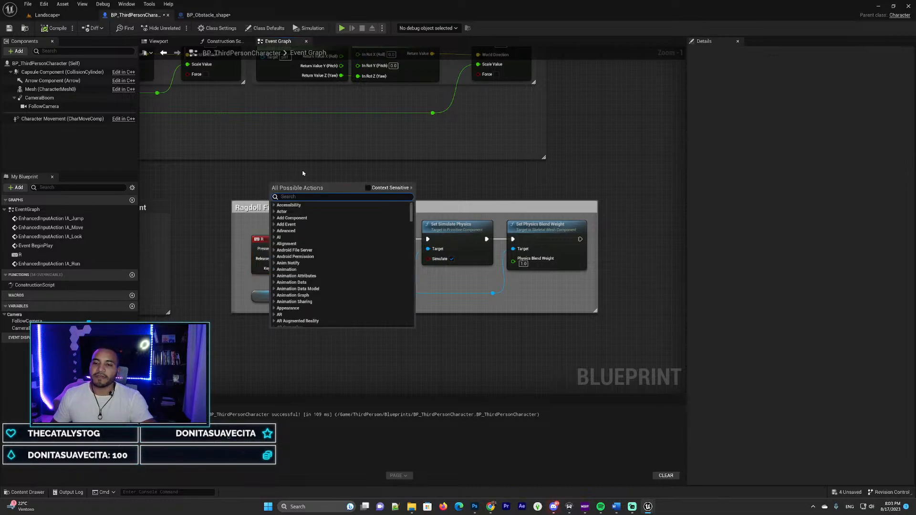
pyautogui.write('custom even')
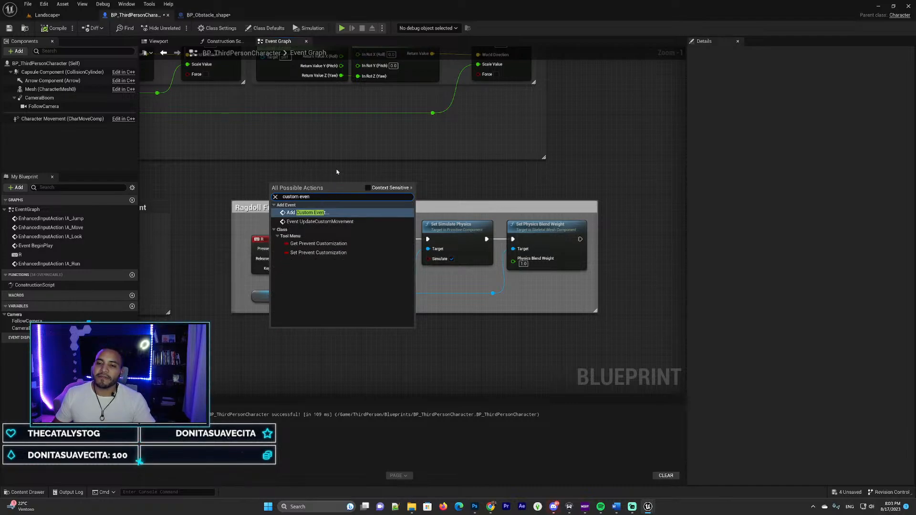
pyautogui.click(308, 214)
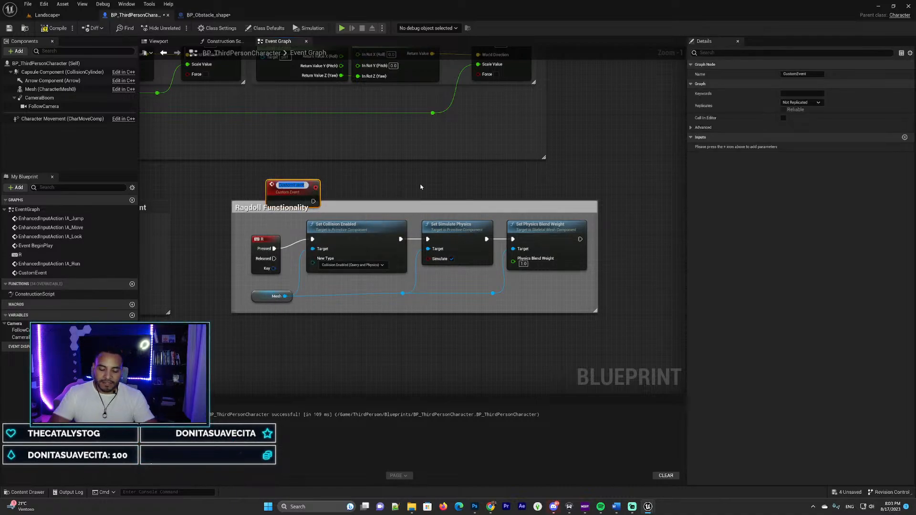
pyautogui.write('R')
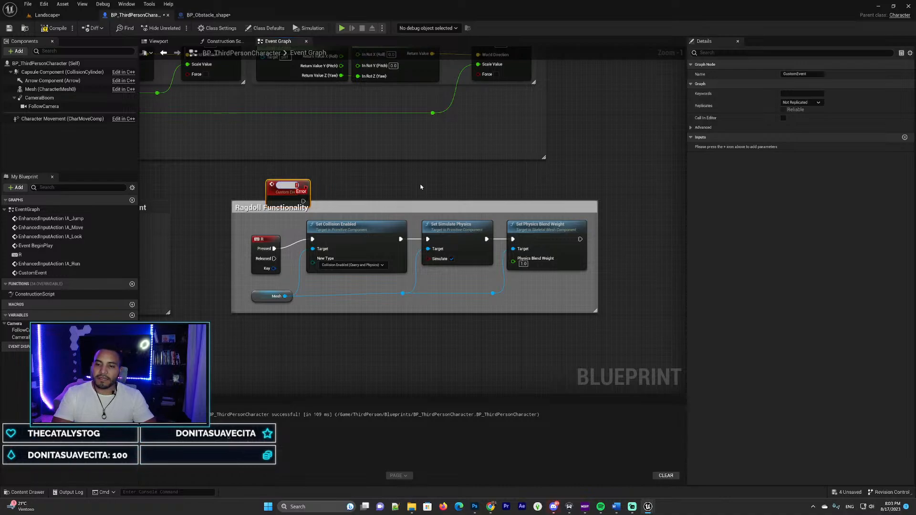
pyautogui.press('Return')
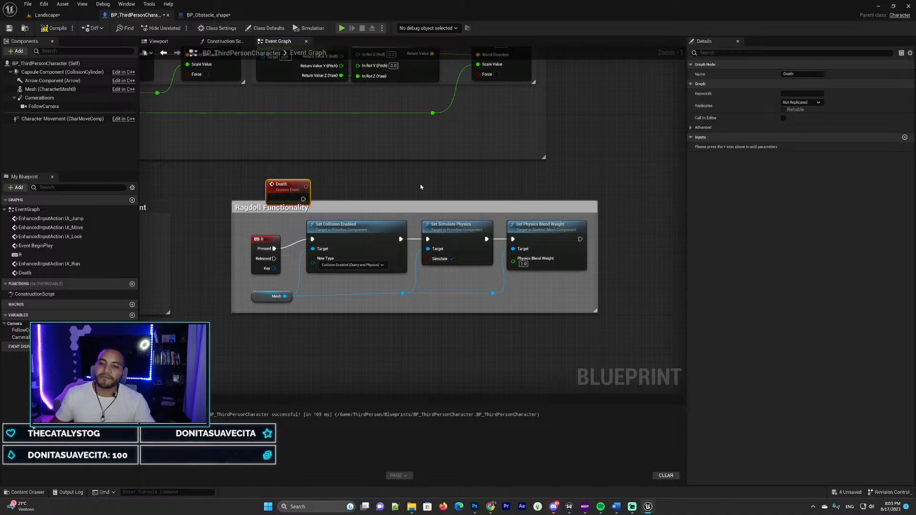
# - Replace the R key event with the Death event as the trigger of Set Collision Enabled, and compile and save the character blueprint
pyautogui.moveTo(288, 187); pyautogui.dragTo(313, 240)
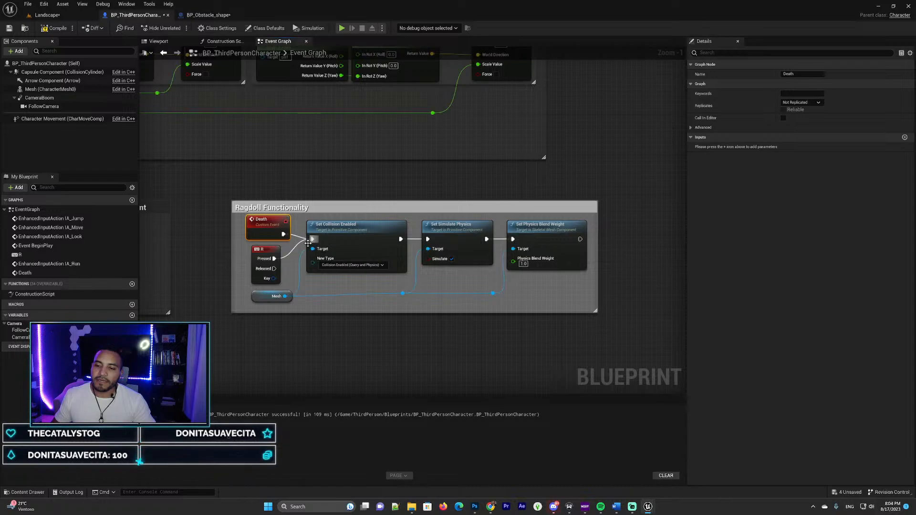
pyautogui.click(269, 251)
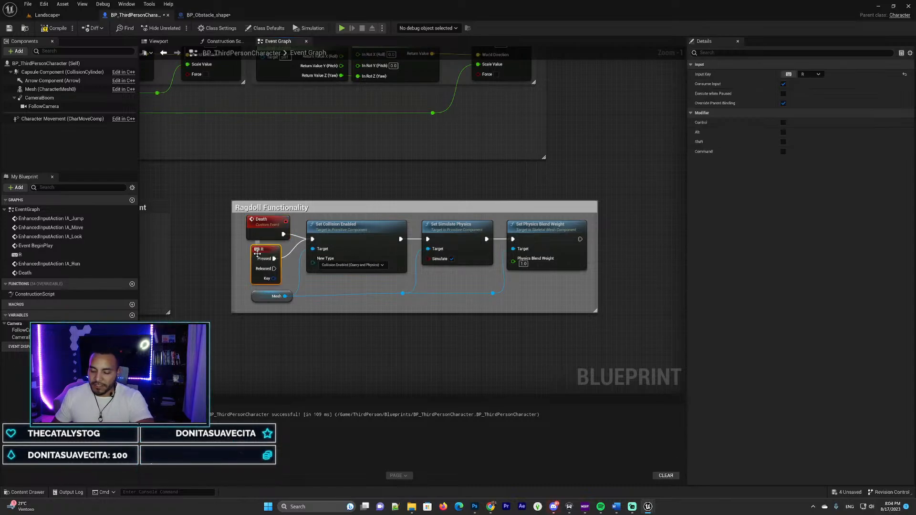
pyautogui.press('Delete')
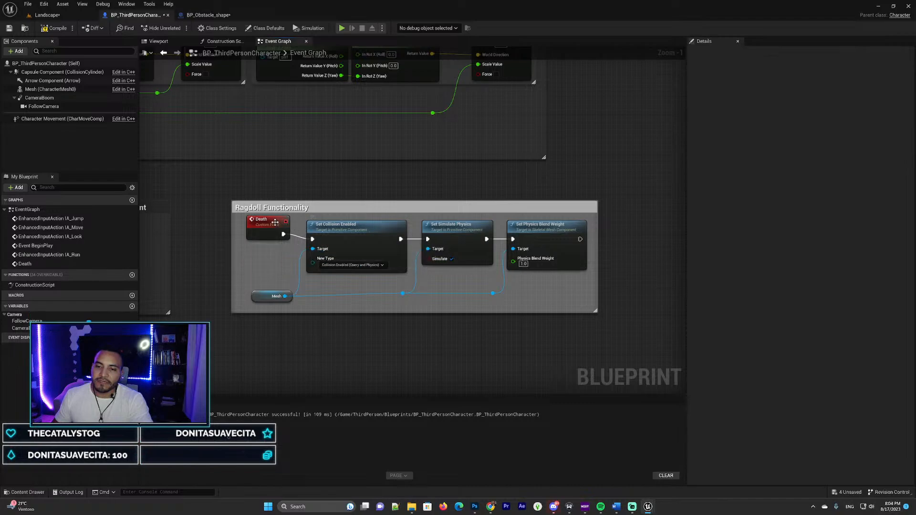
pyautogui.moveTo(282, 229)
pyautogui.mouseDown()
pyautogui.moveTo(281, 239)
pyautogui.moveTo(273, 228)
pyautogui.mouseUp()
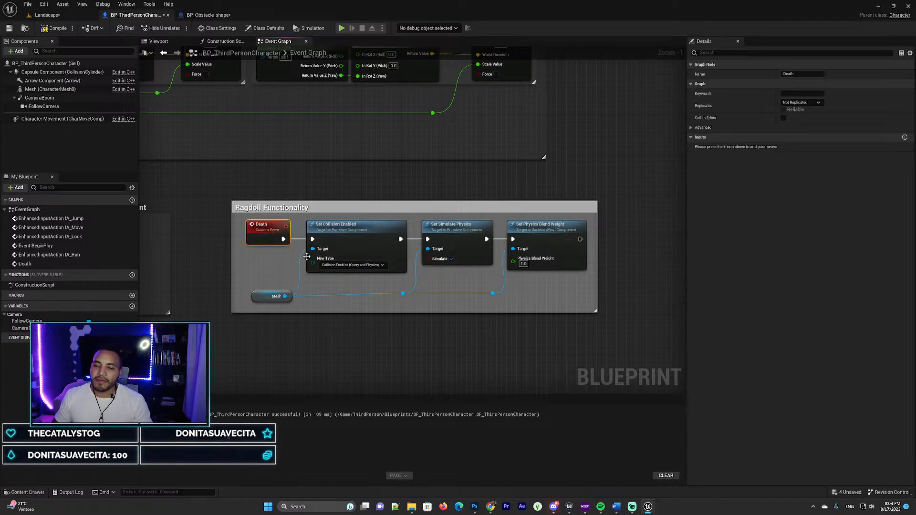
pyautogui.click(280, 259)
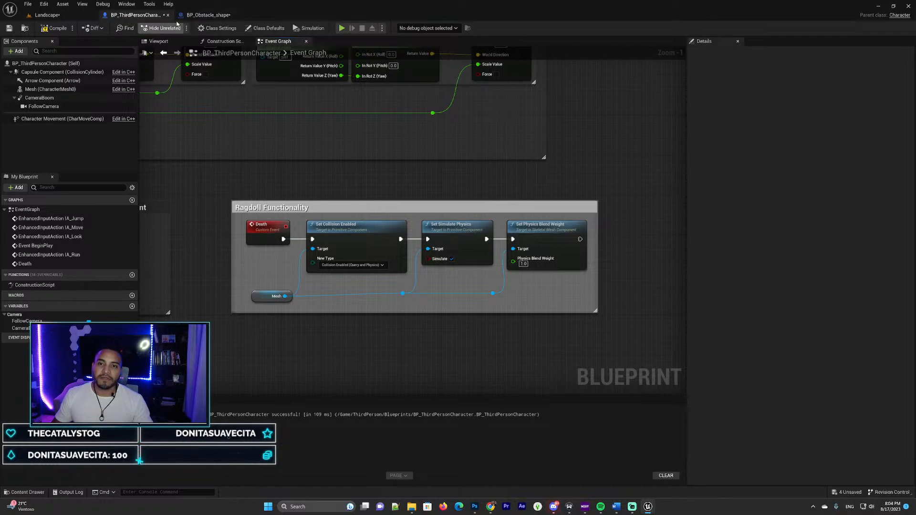
pyautogui.click(58, 29)
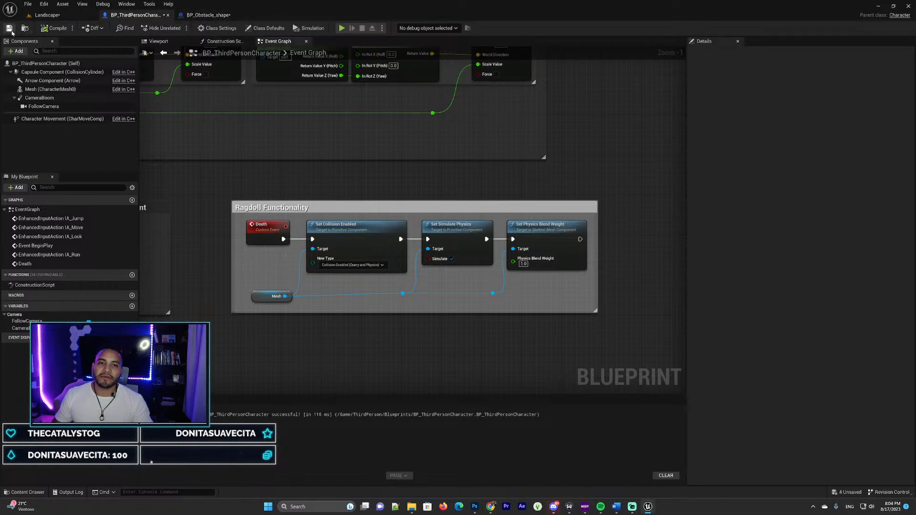
# - Switch to the BP_Obstacle_shape event graph and compile the blueprint
pyautogui.click(192, 14)
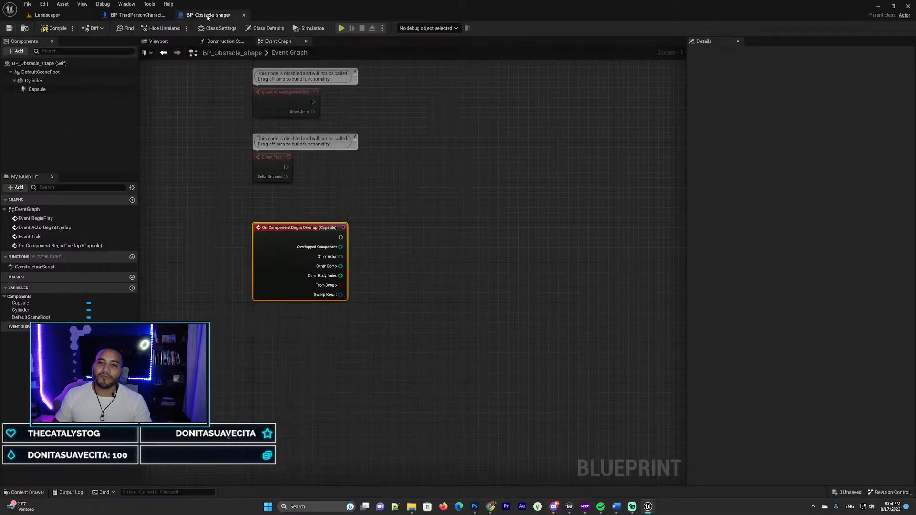
pyautogui.moveTo(411, 213); pyautogui.dragTo(381, 196, button='right')
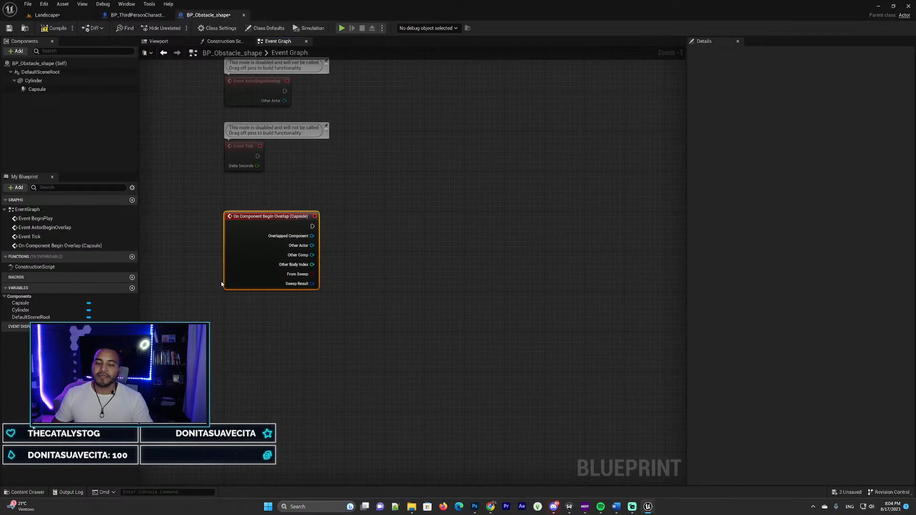
pyautogui.moveTo(208, 256); pyautogui.dragTo(239, 272, button='right')
pyautogui.rightClick(215, 223)
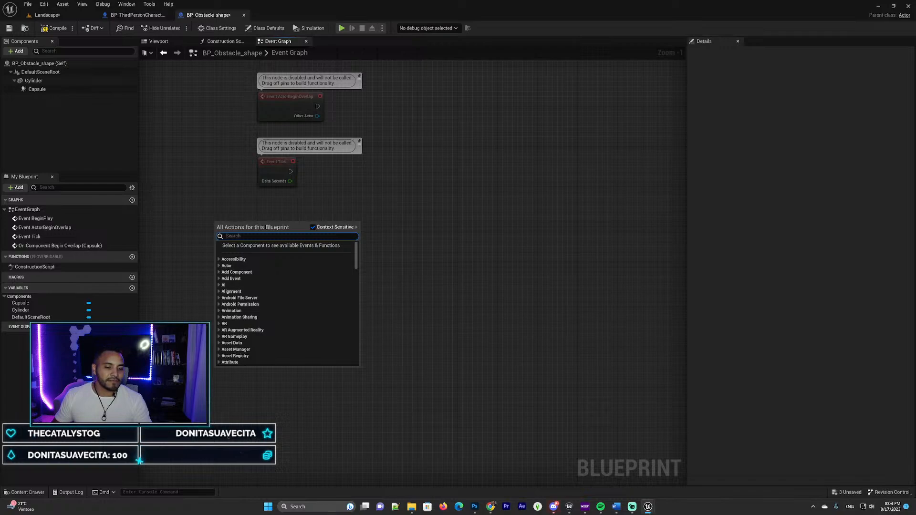
pyautogui.press('Escape')
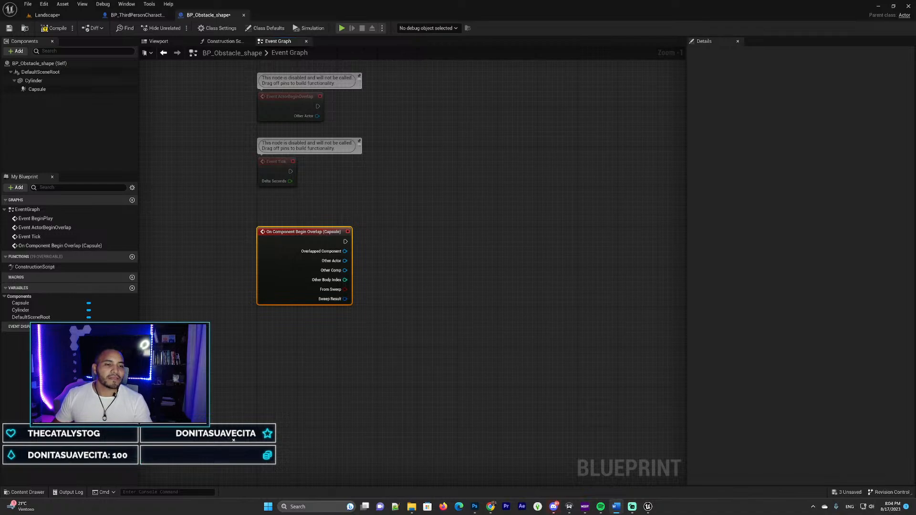
pyautogui.click(419, 245)
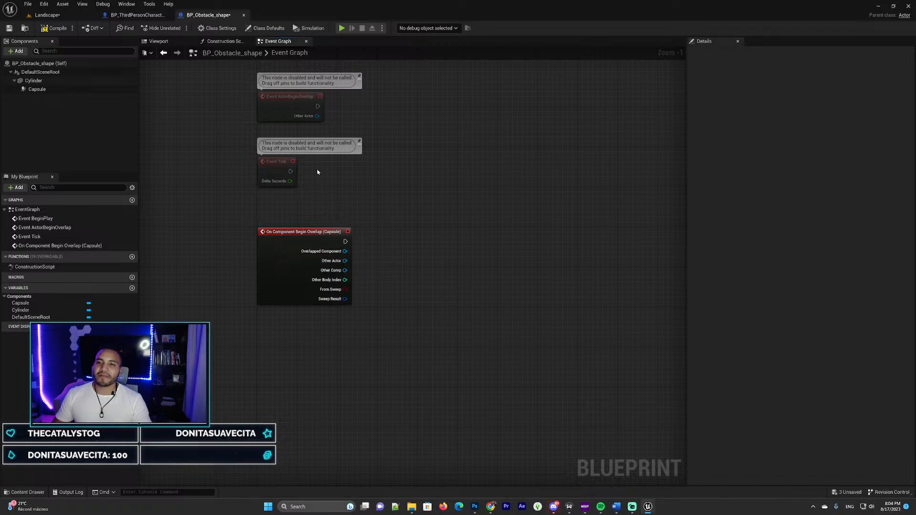
pyautogui.click(306, 237)
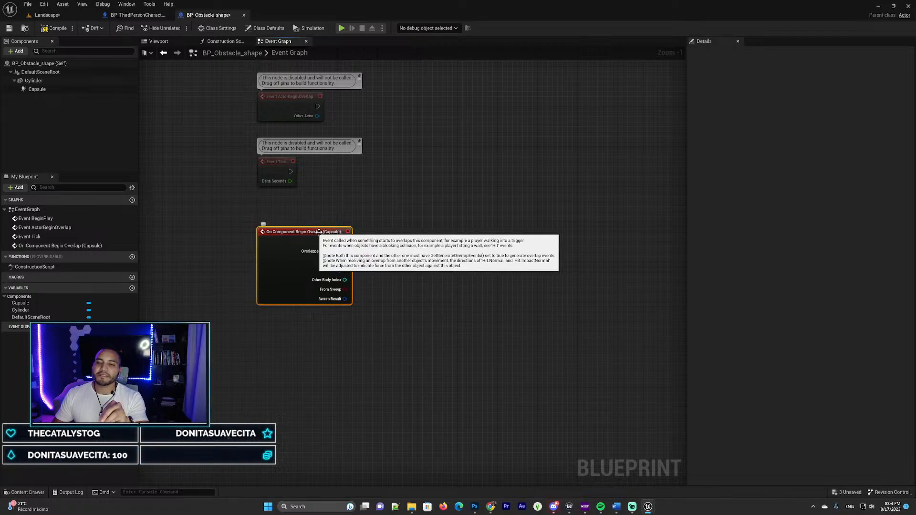
pyautogui.click(53, 28)
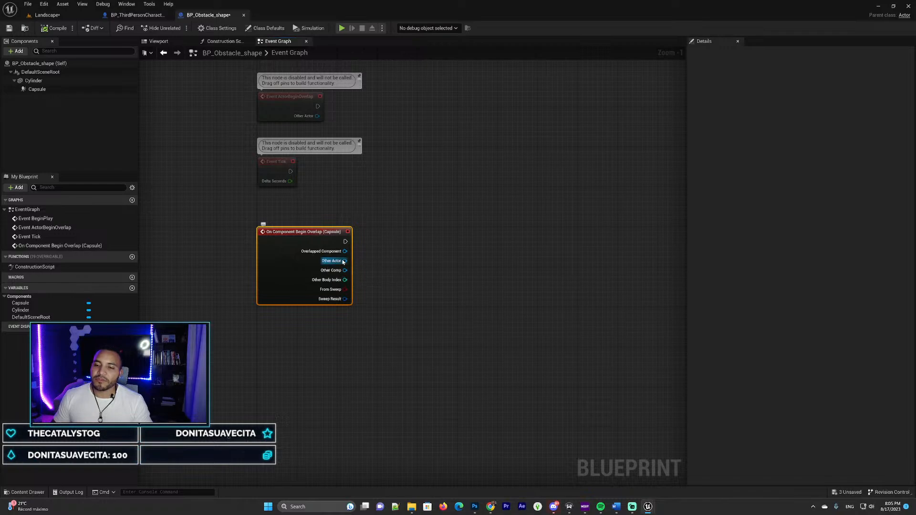
# - Add a Cast To BP_ThirdPersonCharacter node from the overlap event's Other Actor output and line it up beside the event
pyautogui.moveTo(344, 260); pyautogui.dragTo(439, 248)
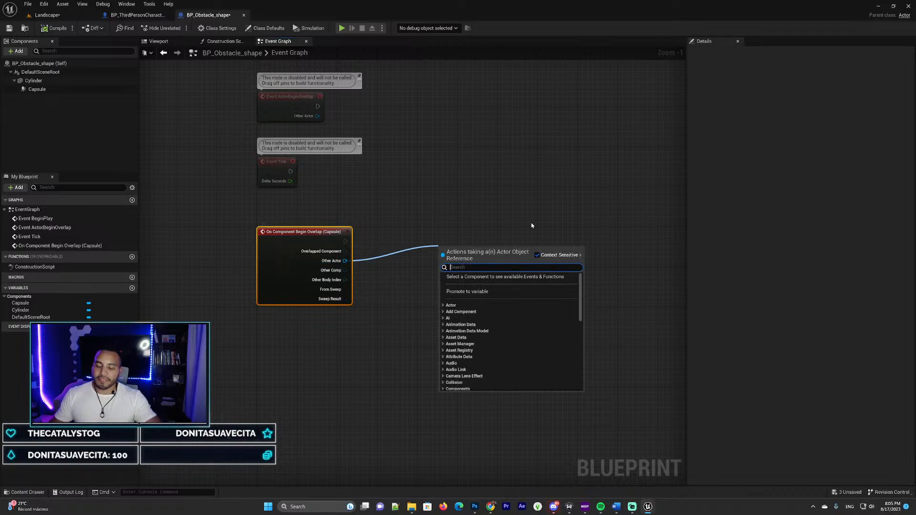
pyautogui.write('cast to')
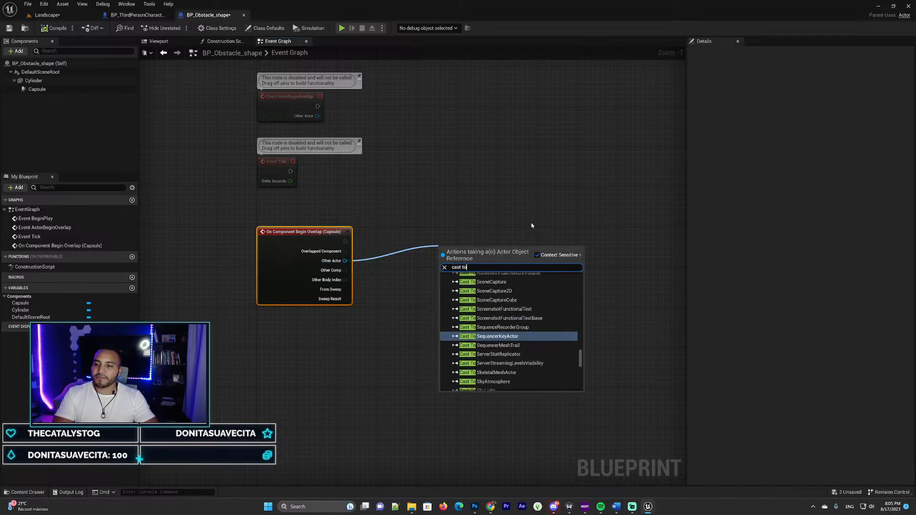
pyautogui.write(' bp')
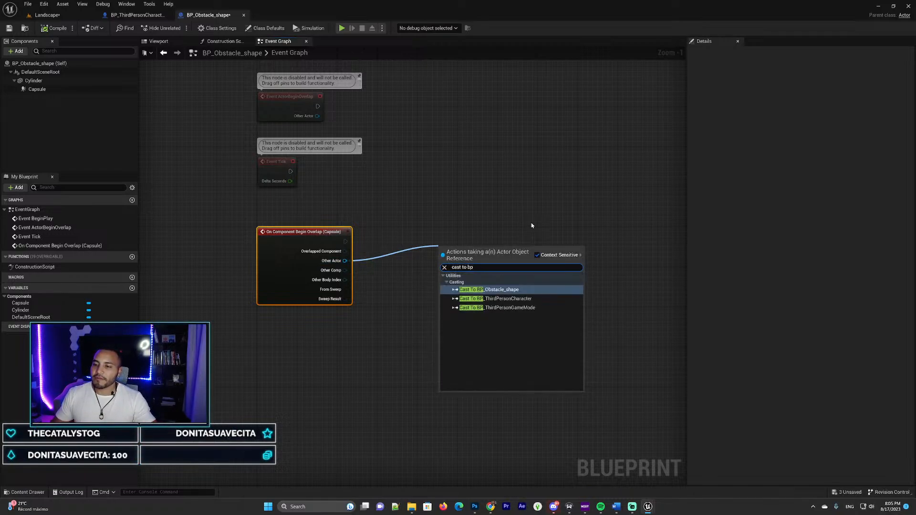
pyautogui.click(506, 298)
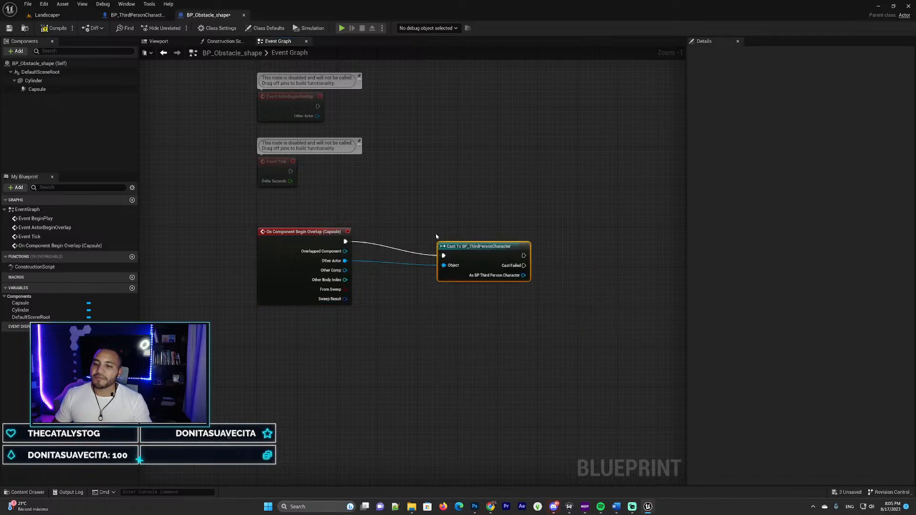
pyautogui.moveTo(471, 245); pyautogui.dragTo(416, 233)
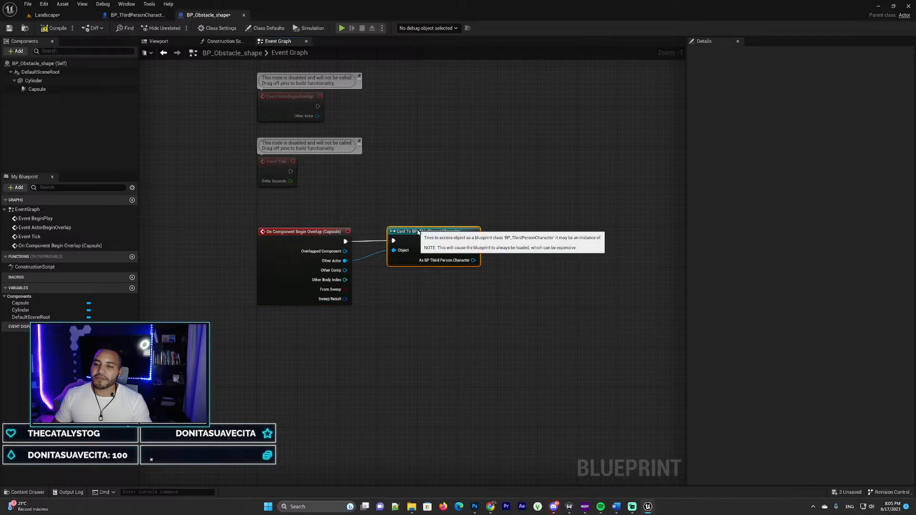
pyautogui.click(296, 234)
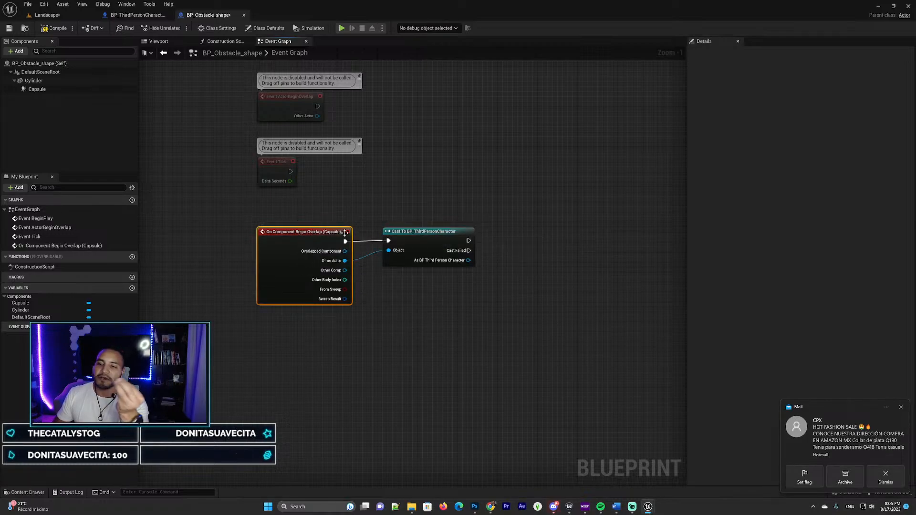
pyautogui.click(407, 229)
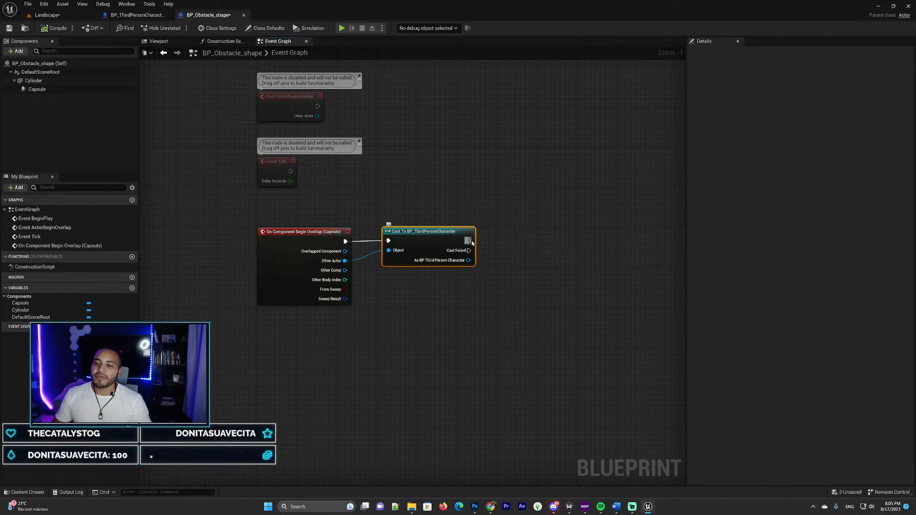
# - Call the character's Death event from the cast's success execution output, place it beside the cast node and compile the obstacle blueprint
pyautogui.moveTo(469, 241); pyautogui.dragTo(528, 236)
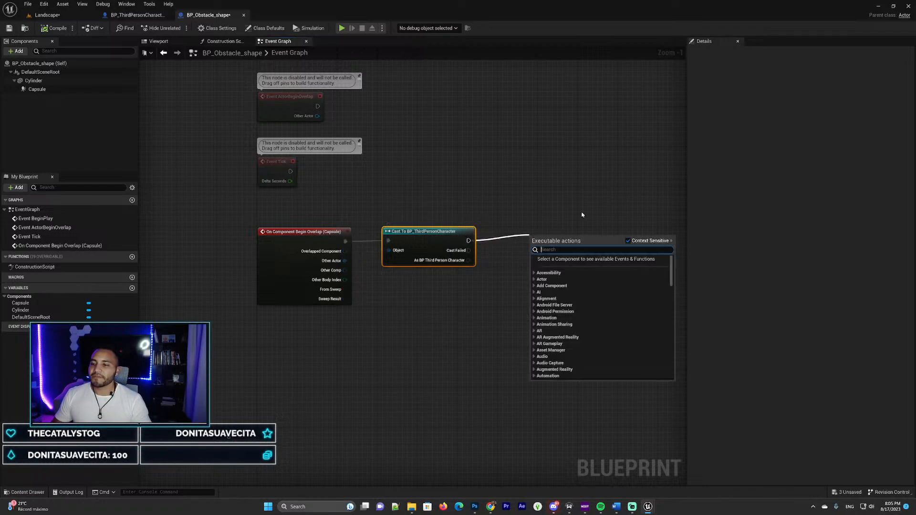
pyautogui.write('death')
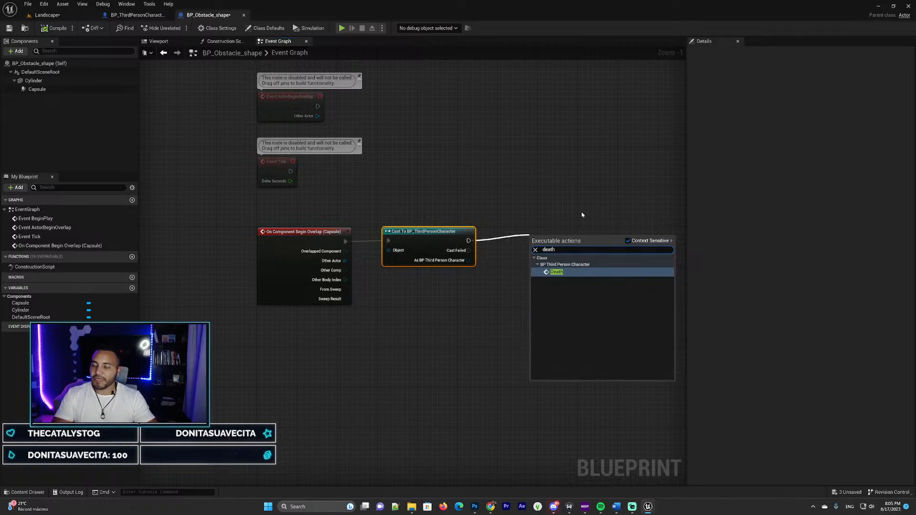
pyautogui.click(557, 272)
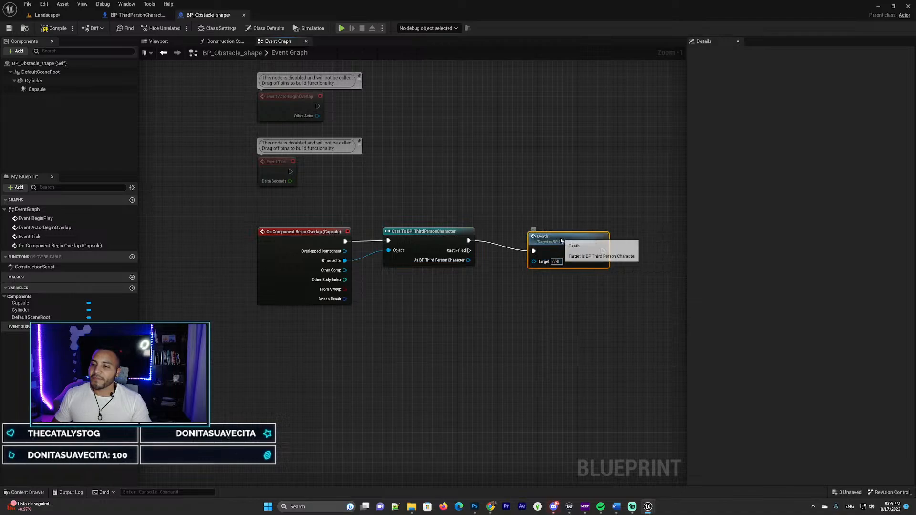
pyautogui.moveTo(560, 241); pyautogui.dragTo(534, 235)
pyautogui.moveTo(607, 203); pyautogui.dragTo(530, 207, button='right')
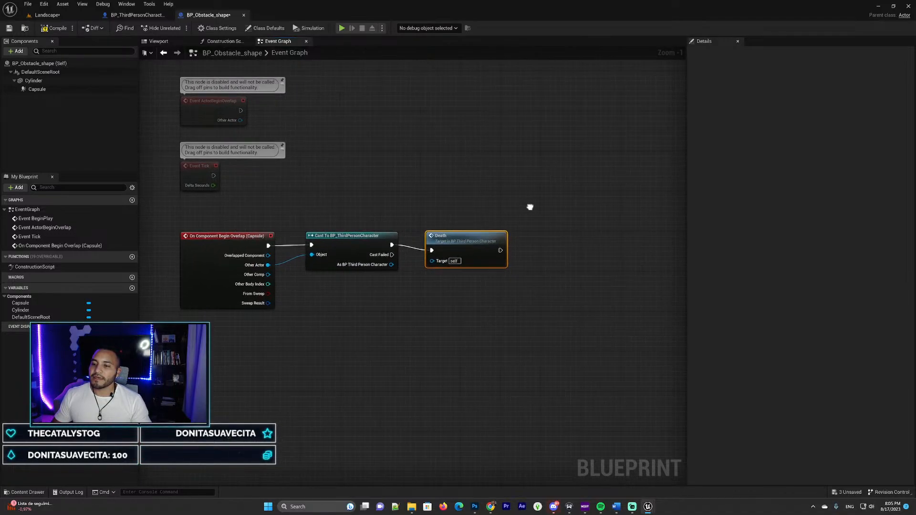
pyautogui.click(54, 27)
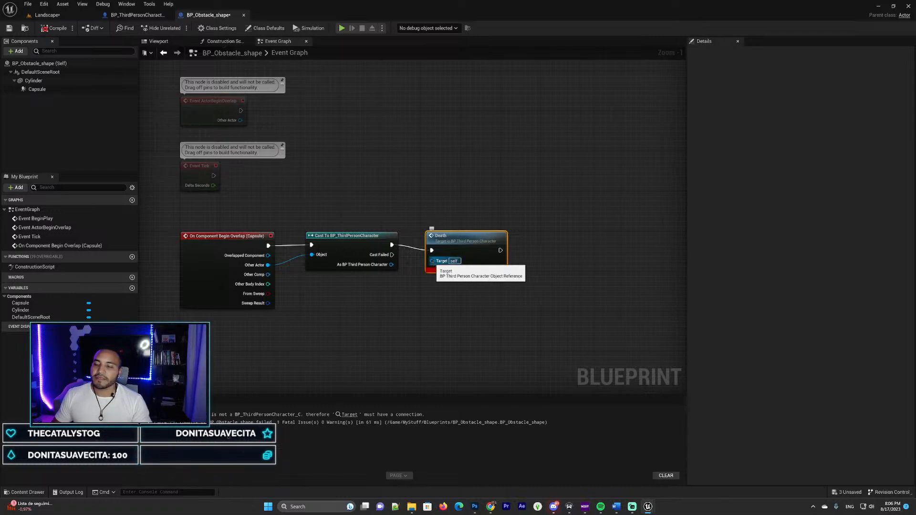
# - Align the Death node, connect As BP Third Person Character to its Target input, and recompile the obstacle blueprint
pyautogui.moveTo(432, 261); pyautogui.dragTo(374, 292)
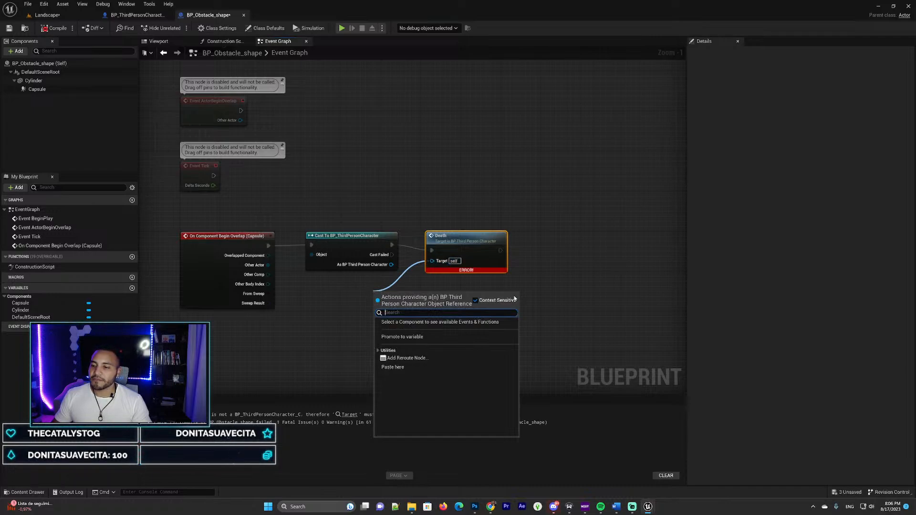
pyautogui.click(329, 300)
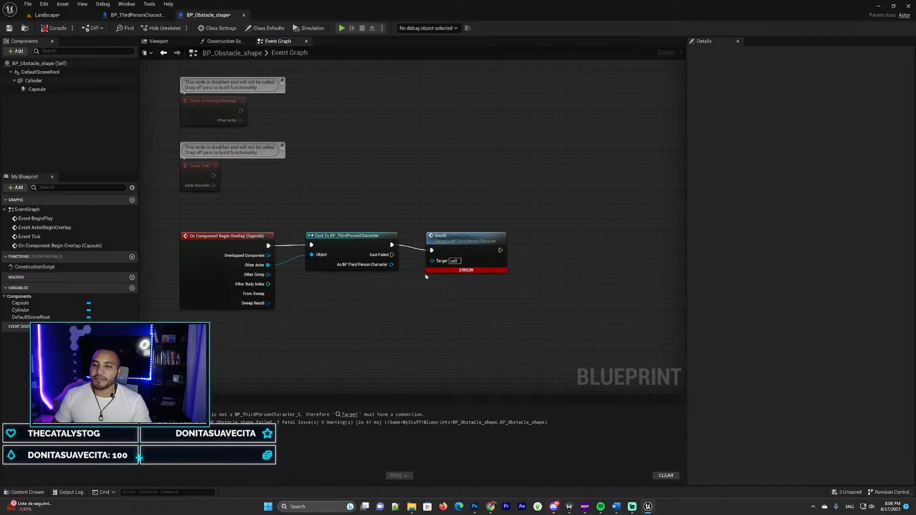
pyautogui.moveTo(443, 240); pyautogui.dragTo(453, 235)
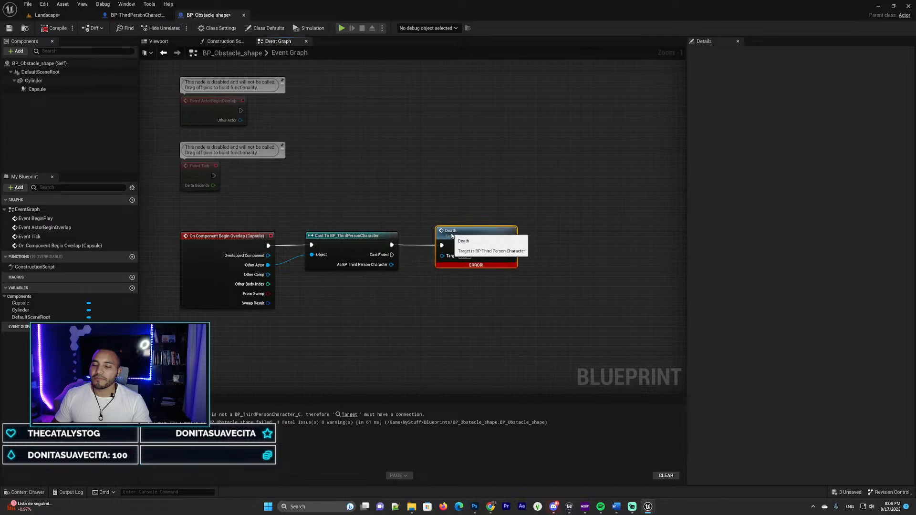
pyautogui.moveTo(391, 264); pyautogui.dragTo(442, 255)
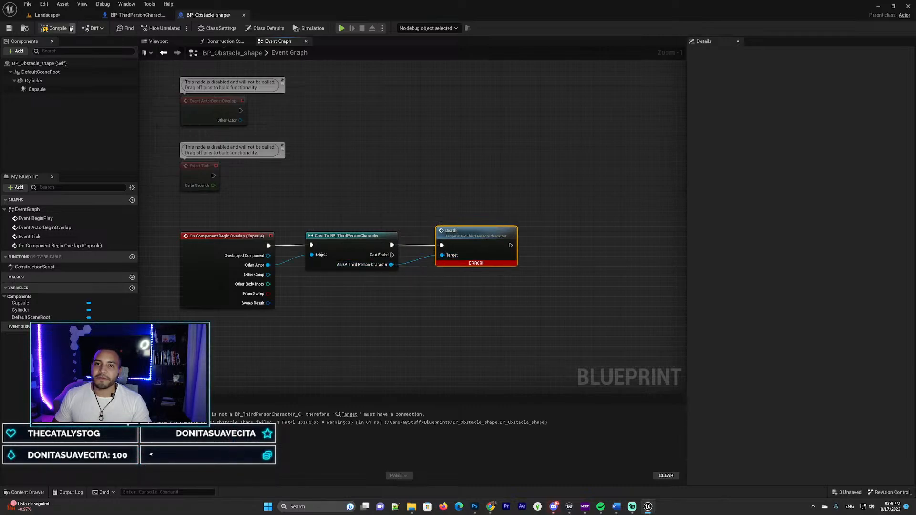
pyautogui.click(54, 28)
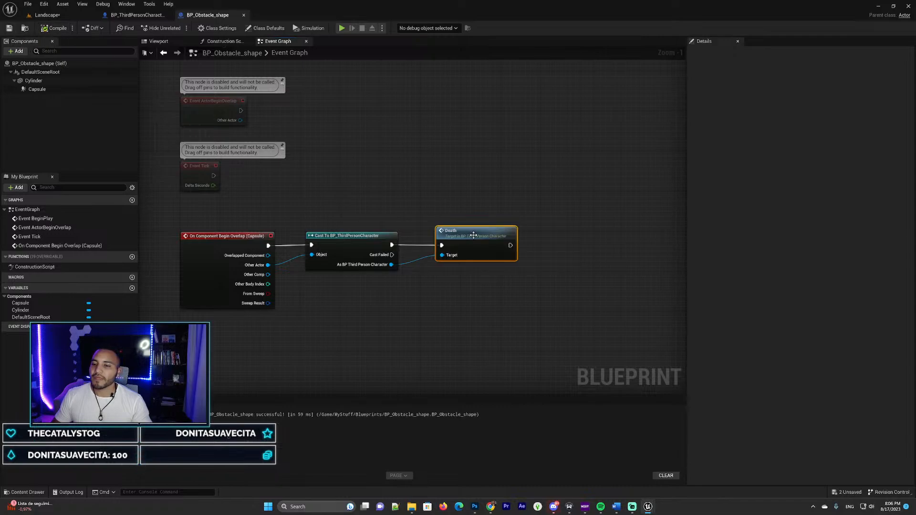
# - Move the Death node closer to the Cast To BP_ThirdPersonCharacter node in the obstacle's event graph
pyautogui.moveTo(473, 234); pyautogui.dragTo(464, 239)
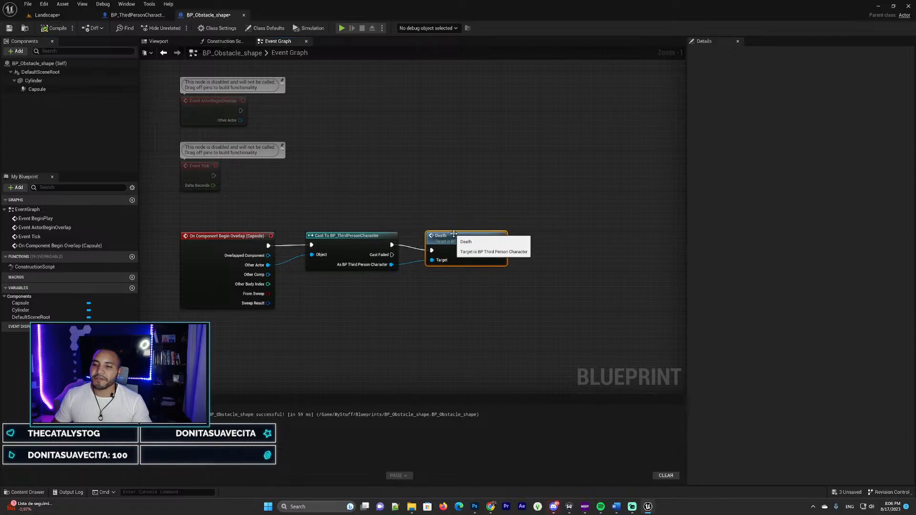
pyautogui.click(327, 192)
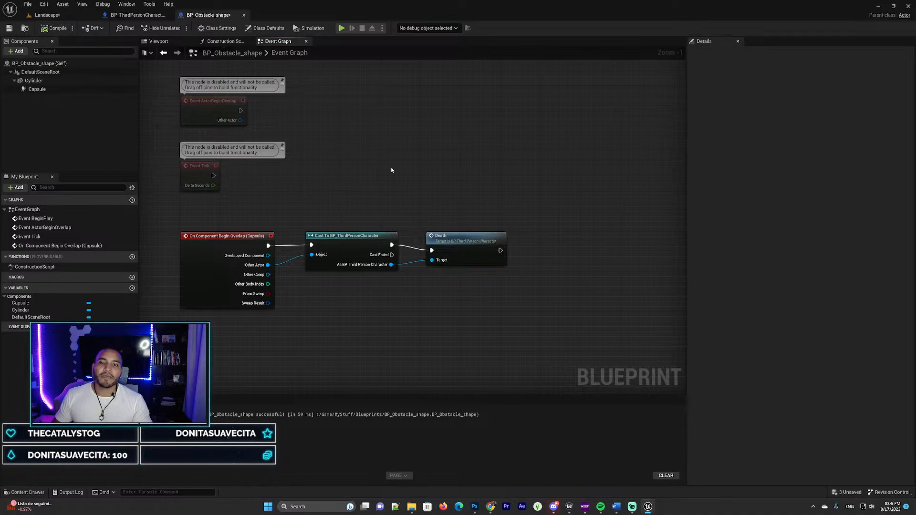
pyautogui.moveTo(391, 170); pyautogui.dragTo(418, 137, button='right')
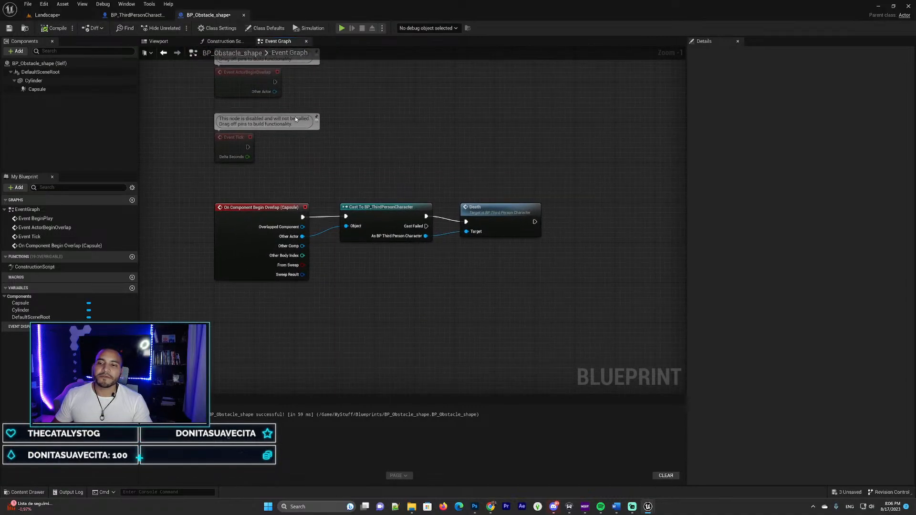
pyautogui.moveTo(294, 116); pyautogui.dragTo(313, 125, button='right')
# - Switch to the Landscape level and place a BP_Obstacle_shape instance on the brown dirt area of the hilltop
pyautogui.click(54, 18)
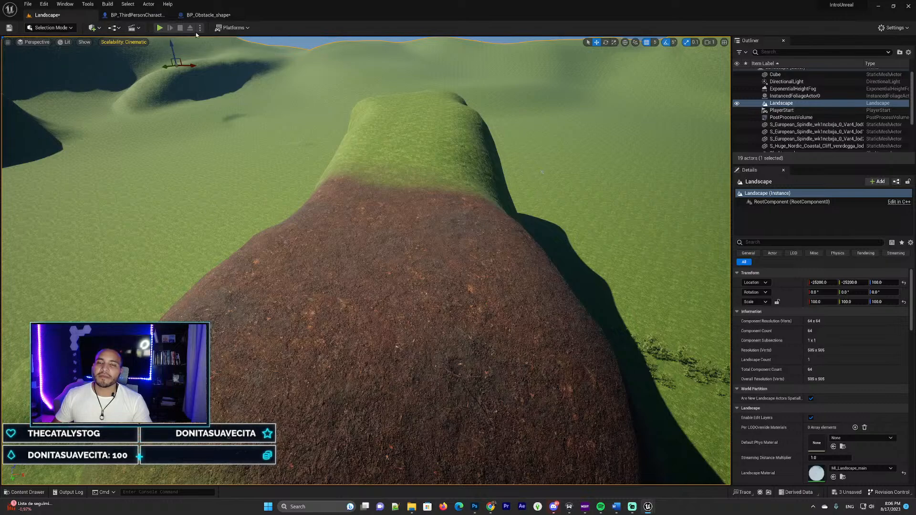
pyautogui.click(28, 493)
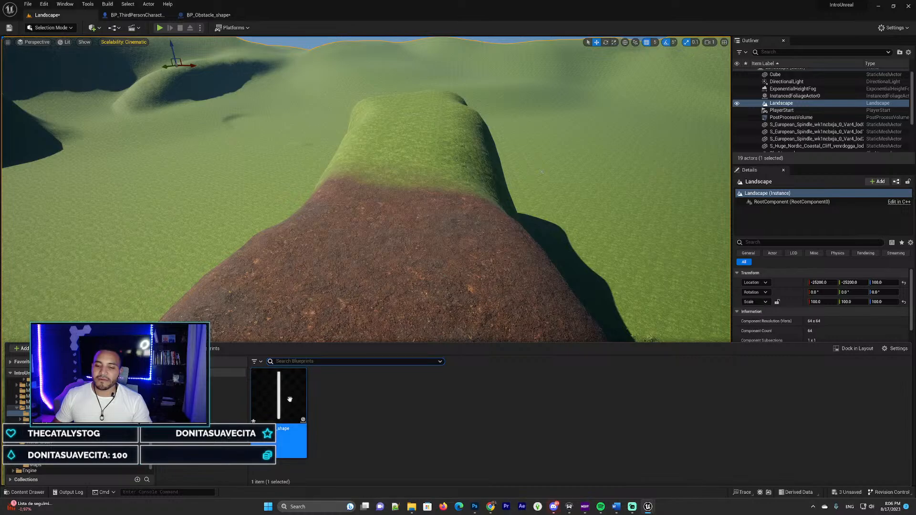
pyautogui.moveTo(306, 249); pyautogui.dragTo(260, 279, button='right')
pyautogui.moveTo(426, 210); pyautogui.dragTo(472, 205, button='right')
pyautogui.click(29, 492)
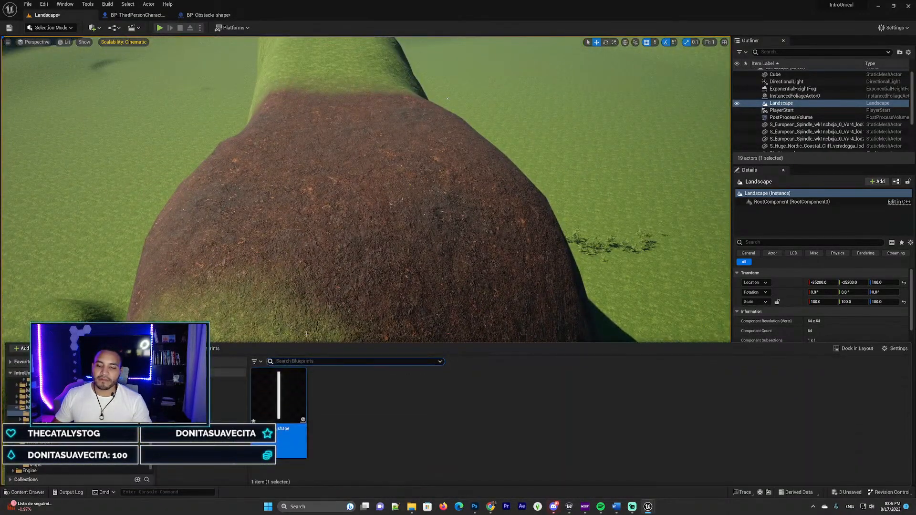
pyautogui.moveTo(278, 409); pyautogui.dragTo(339, 239)
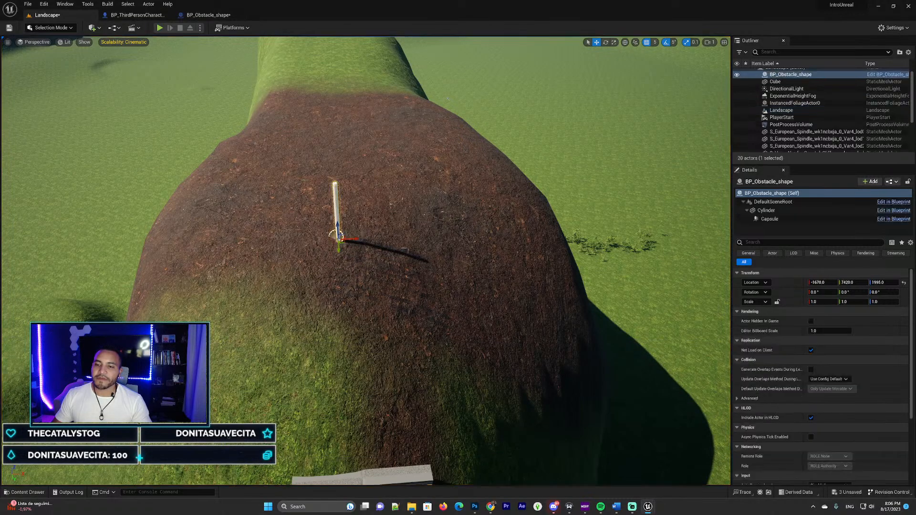
pyautogui.moveTo(339, 240); pyautogui.dragTo(353, 175, button='right')
pyautogui.press('d')
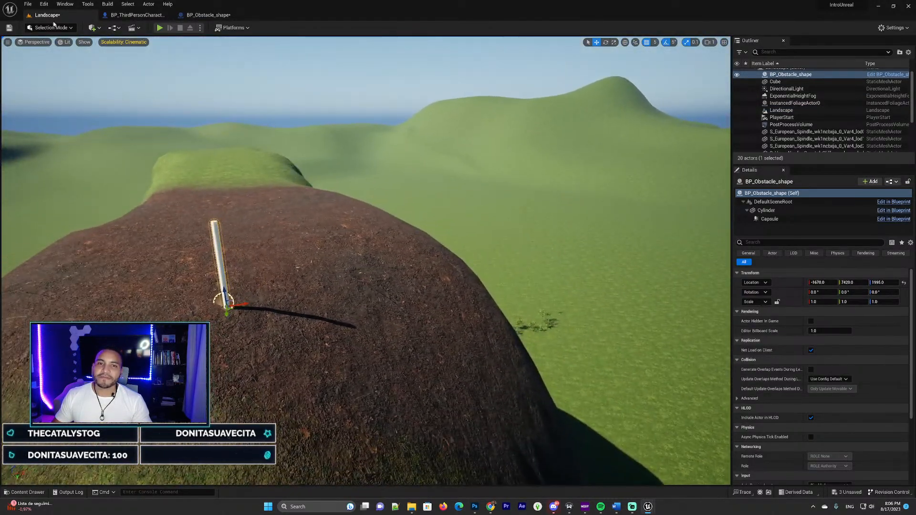
# - Play the level, move the character forward, and end the play session
pyautogui.click(160, 28)
pyautogui.press('w')
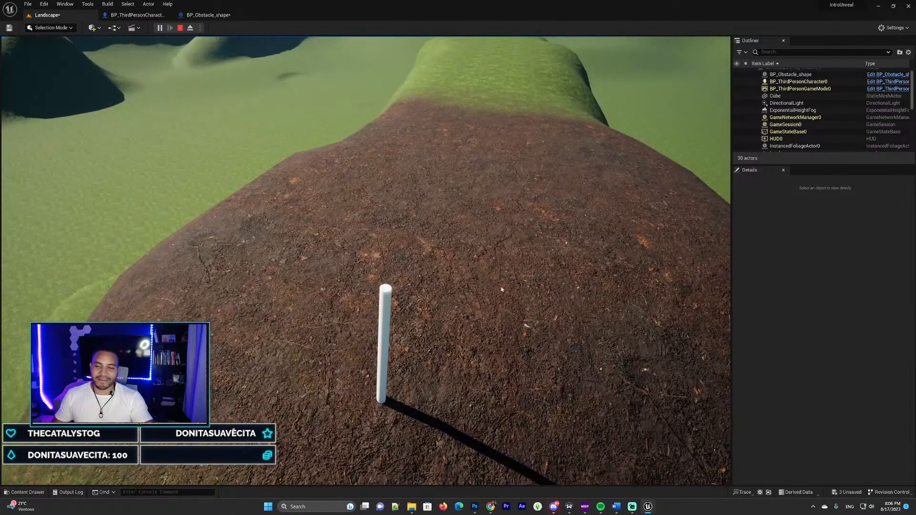
pyautogui.press('Escape')
# - Move the PlayerStart from the field to the hilltop beyond the stairs, at about Y 7895 and Z 1877
pyautogui.moveTo(365, 261)
pyautogui.mouseDown(button='right')
pyautogui.moveTo(334, 306)
pyautogui.moveTo(372, 329)
pyautogui.moveTo(358, 331)
pyautogui.moveTo(355, 262)
pyautogui.mouseUp(button='right')
pyautogui.moveTo(456, 283); pyautogui.dragTo(456, 253, button='right')
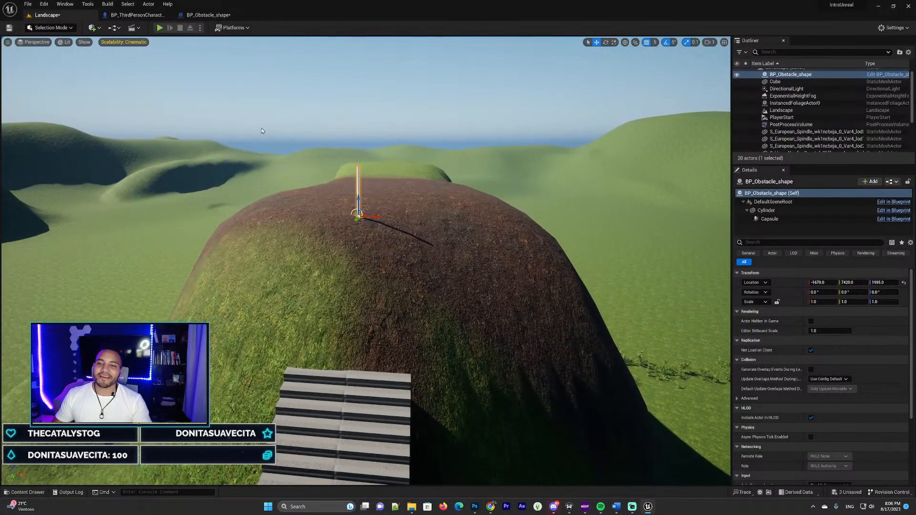
pyautogui.moveTo(262, 130); pyautogui.dragTo(606, 315, button='right')
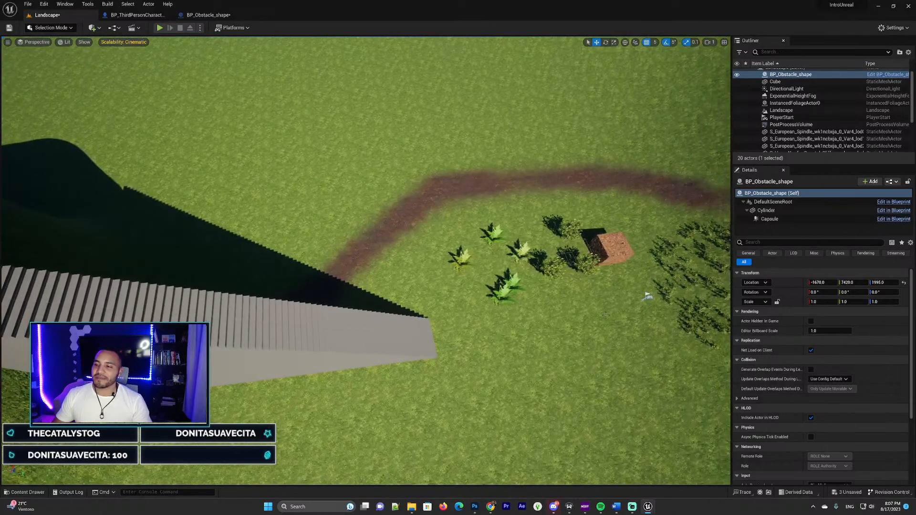
pyautogui.click(648, 298)
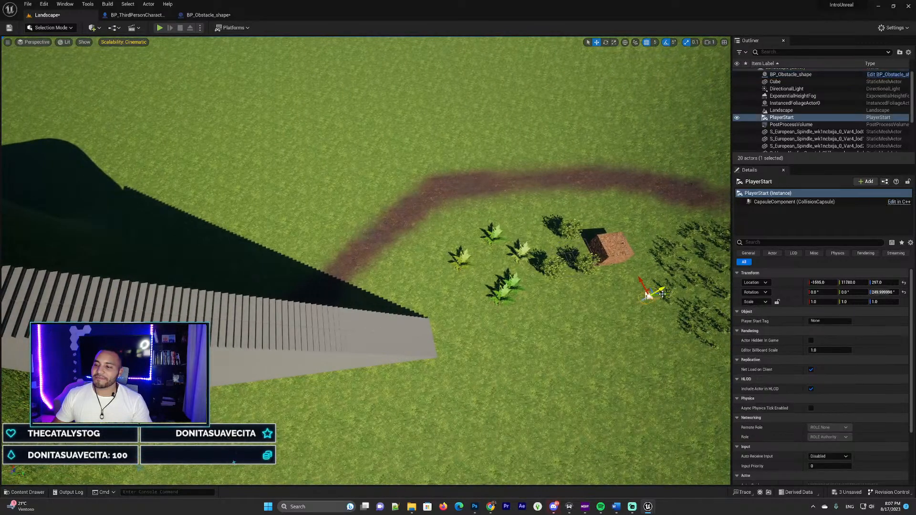
pyautogui.moveTo(665, 295); pyautogui.dragTo(310, 296)
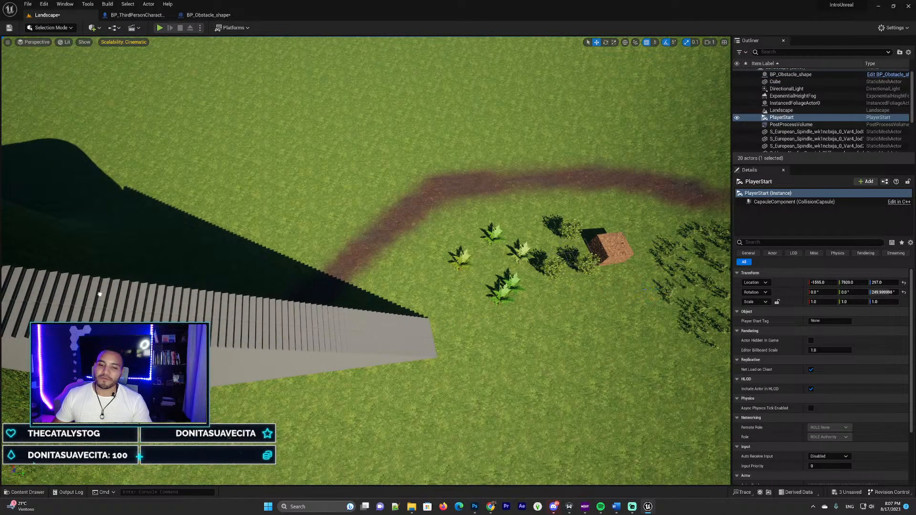
pyautogui.moveTo(100, 294); pyautogui.dragTo(96, 294)
pyautogui.moveTo(232, 274); pyautogui.dragTo(139, 248, button='right')
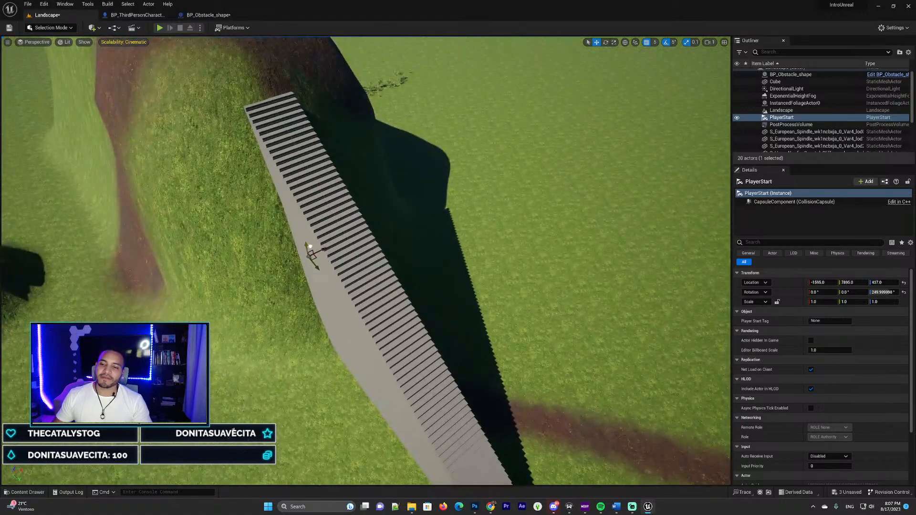
pyautogui.moveTo(311, 248); pyautogui.dragTo(275, 55)
pyautogui.press('f')
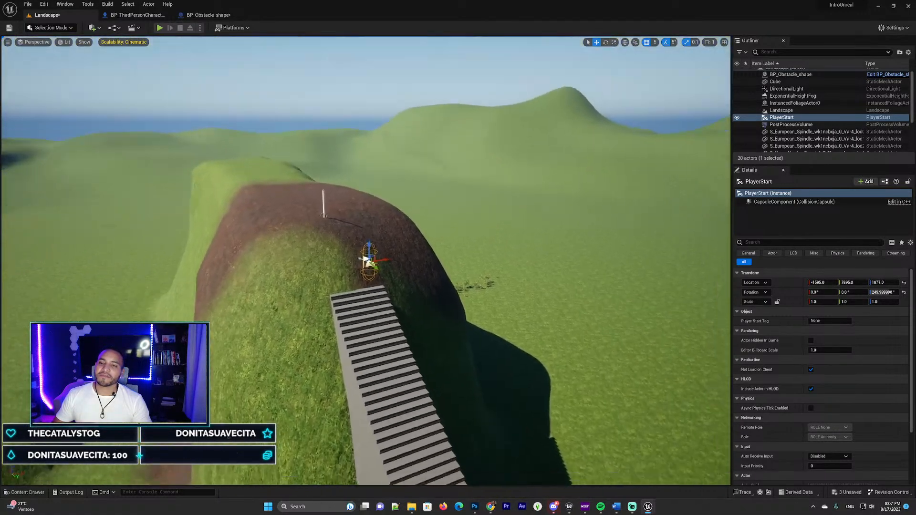
# - Move the PlayerStart beside the placed obstacle and raise it above the ground, at about Y 7500 and Z 2102
pyautogui.moveTo(380, 143); pyautogui.dragTo(429, 126, button='right')
pyautogui.moveTo(409, 278); pyautogui.dragTo(352, 239)
pyautogui.moveTo(342, 224); pyautogui.dragTo(342, 225, button='right')
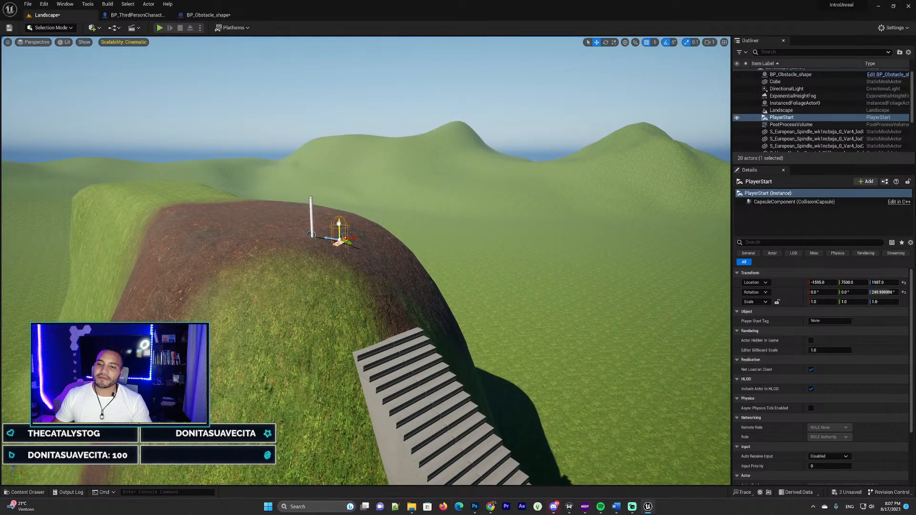
pyautogui.moveTo(339, 222); pyautogui.dragTo(339, 194)
pyautogui.moveTo(352, 210); pyautogui.dragTo(352, 209, button='right')
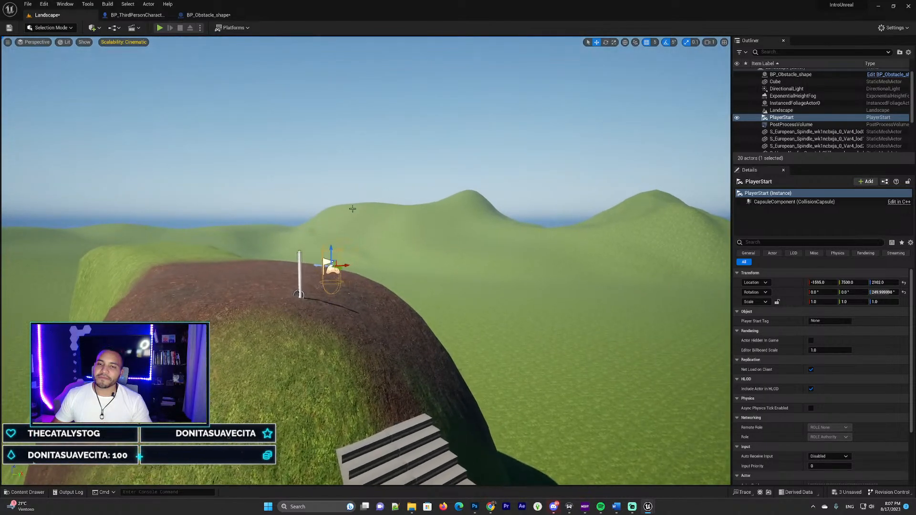
# - Play the level, run the character into the obstacle to test the Death event, and end the session
pyautogui.click(159, 28)
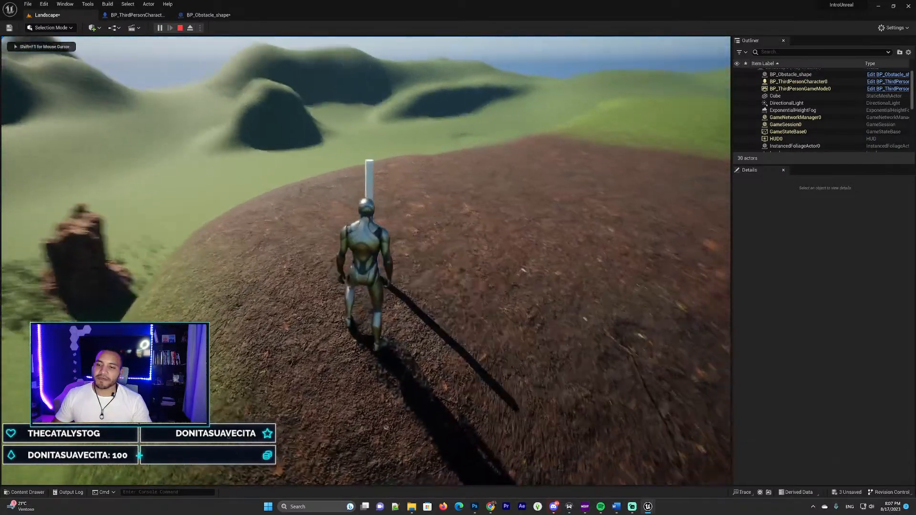
pyautogui.press('w')
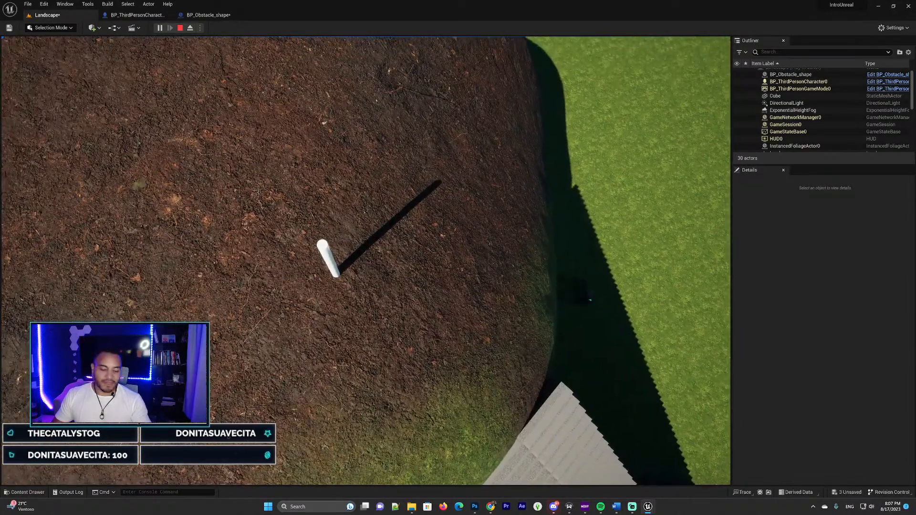
pyautogui.press('Escape')
pyautogui.moveTo(356, 170); pyautogui.dragTo(336, 95, button='right')
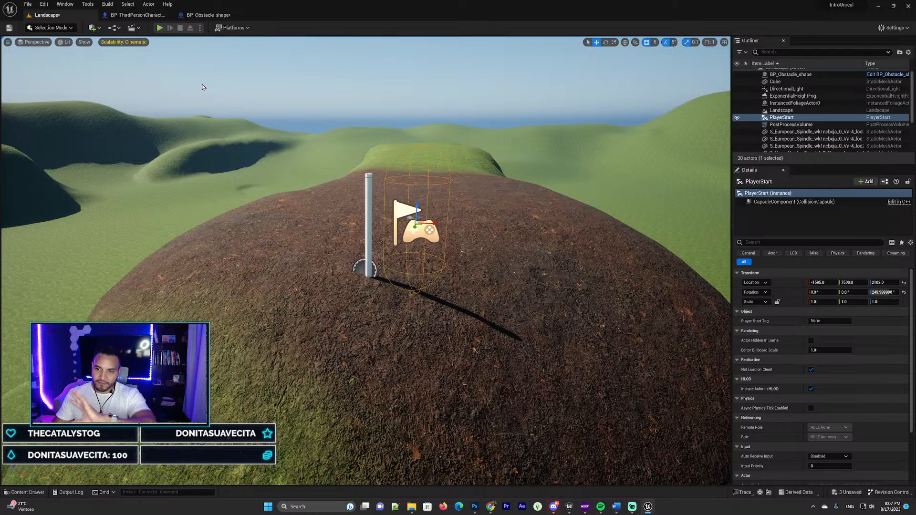
# - In the BP_Obstacle_shape event graph, move the cast and Death nodes together farther from the overlap event to make room between them
pyautogui.click(195, 18)
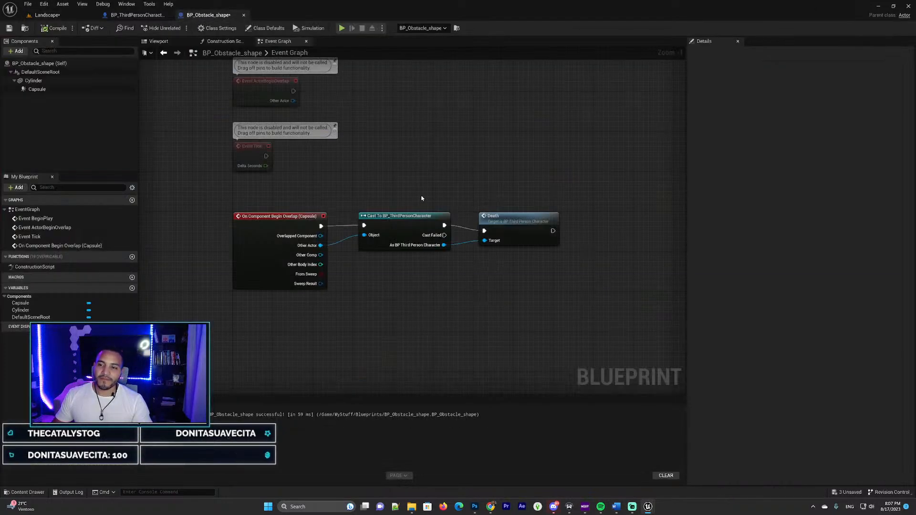
pyautogui.moveTo(423, 199); pyautogui.dragTo(293, 162, button='right')
pyautogui.moveTo(397, 197); pyautogui.dragTo(388, 195, button='right')
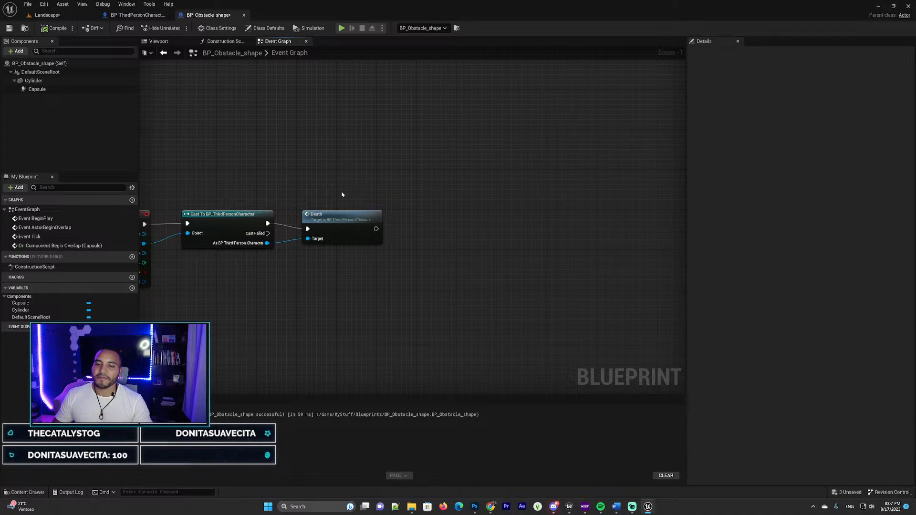
pyautogui.moveTo(264, 191); pyautogui.dragTo(361, 188, button='right')
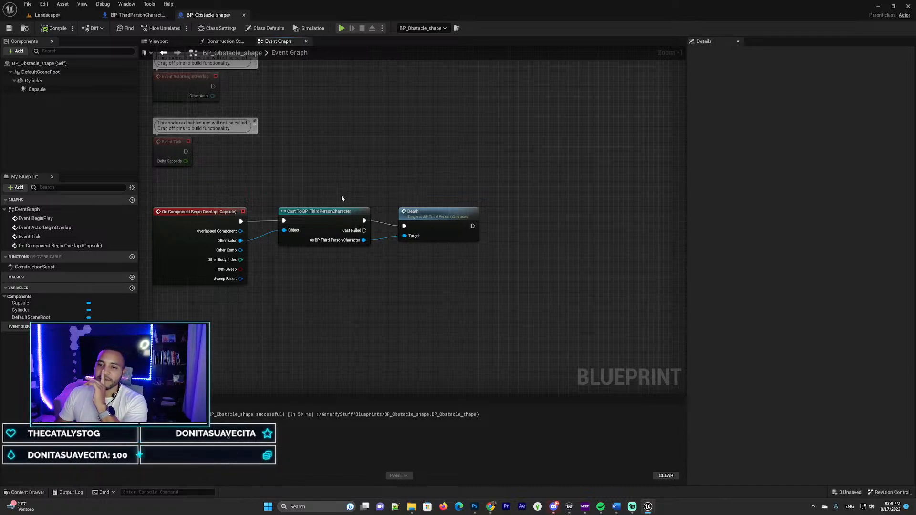
pyautogui.moveTo(300, 150); pyautogui.dragTo(480, 306)
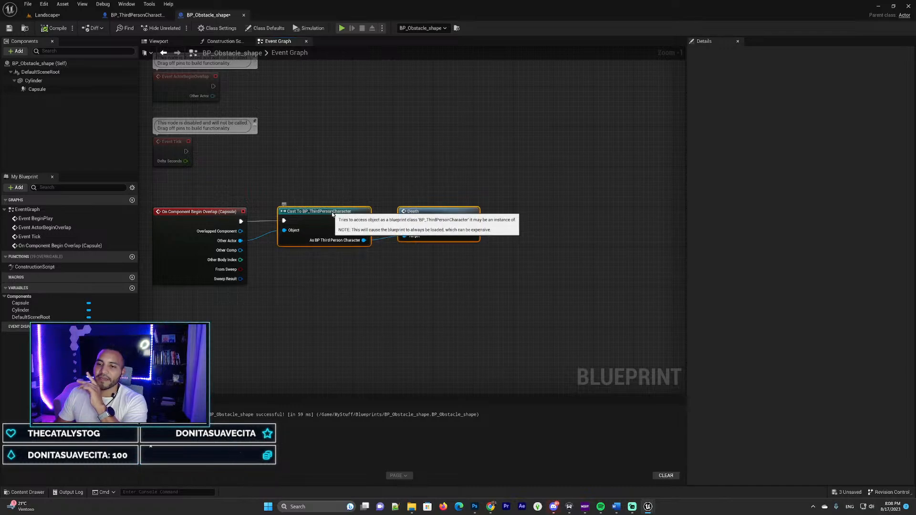
pyautogui.moveTo(331, 212); pyautogui.dragTo(478, 213)
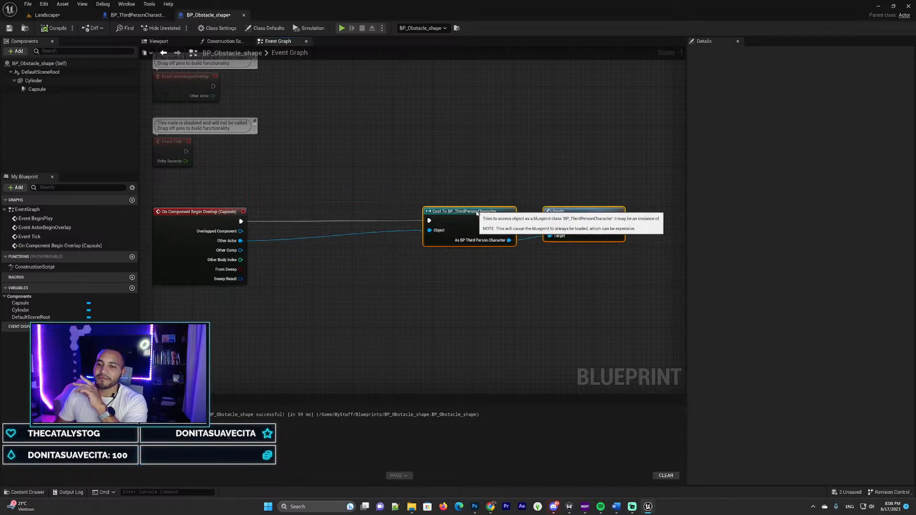
pyautogui.click(298, 204)
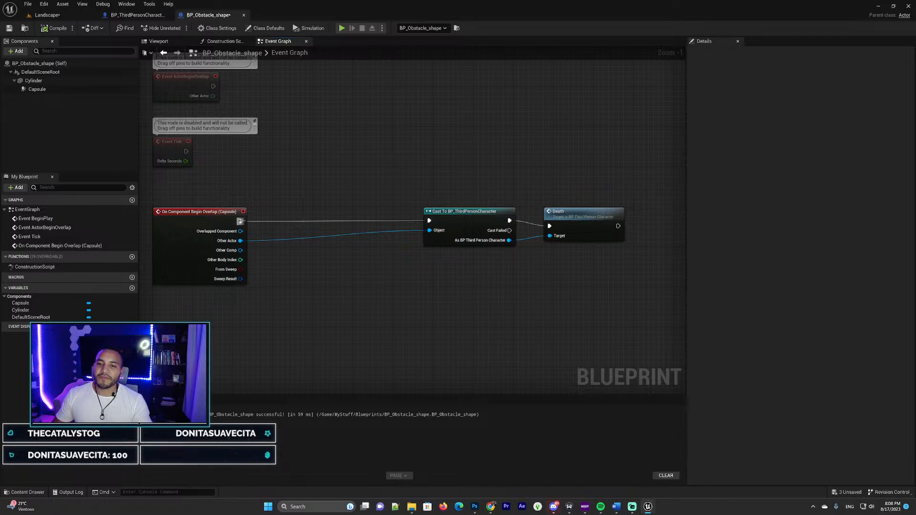
pyautogui.moveTo(241, 222); pyautogui.dragTo(325, 220)
pyautogui.write('print')
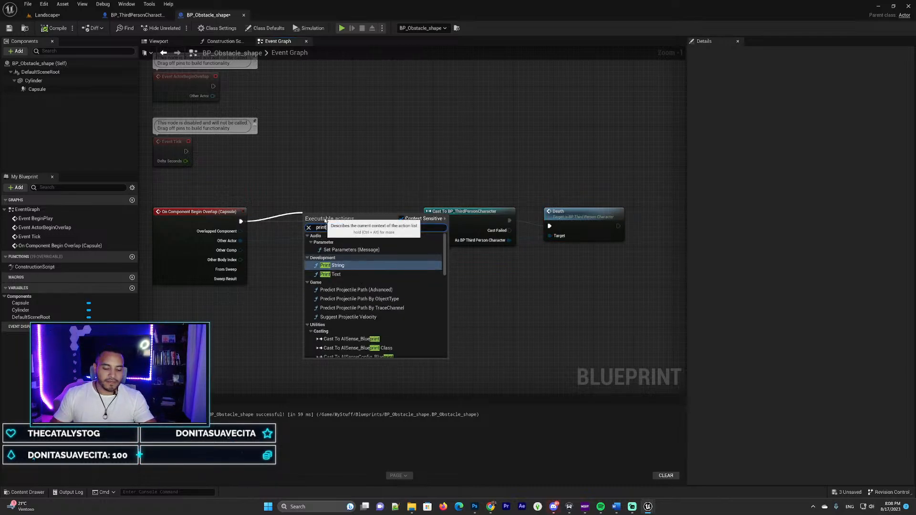
pyautogui.press('Escape')
# - Save the obstacle blueprint
pyautogui.moveTo(328, 206)
pyautogui.mouseDown(button='right')
pyautogui.moveTo(364, 196)
pyautogui.moveTo(347, 190)
pyautogui.moveTo(334, 206)
pyautogui.mouseUp(button='right')
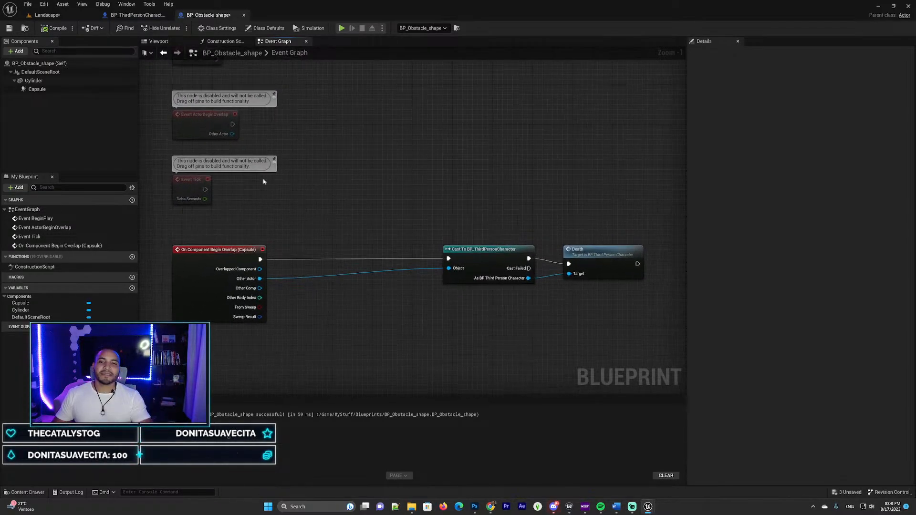
pyautogui.moveTo(263, 181); pyautogui.dragTo(354, 193, button='right')
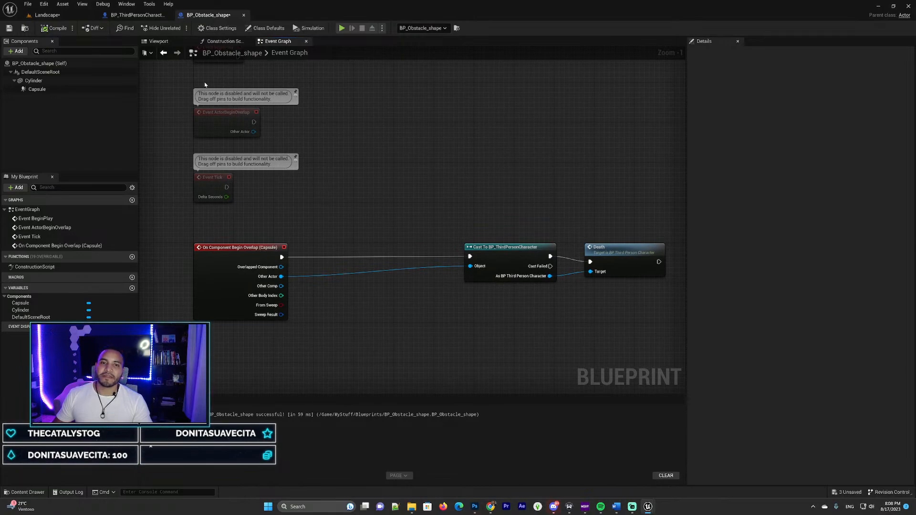
pyautogui.moveTo(275, 201); pyautogui.dragTo(346, 220, button='right')
pyautogui.moveTo(294, 206); pyautogui.dragTo(320, 207, button='right')
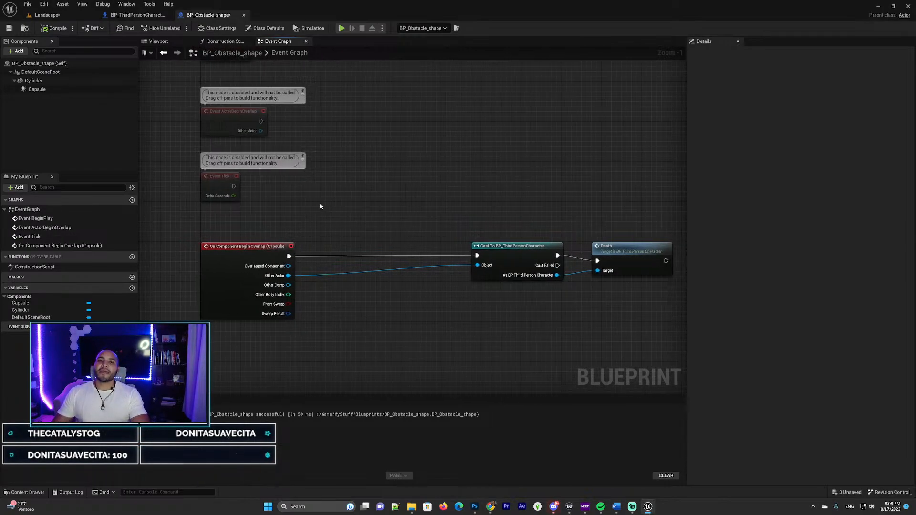
pyautogui.hotkey('ctrl', 's')
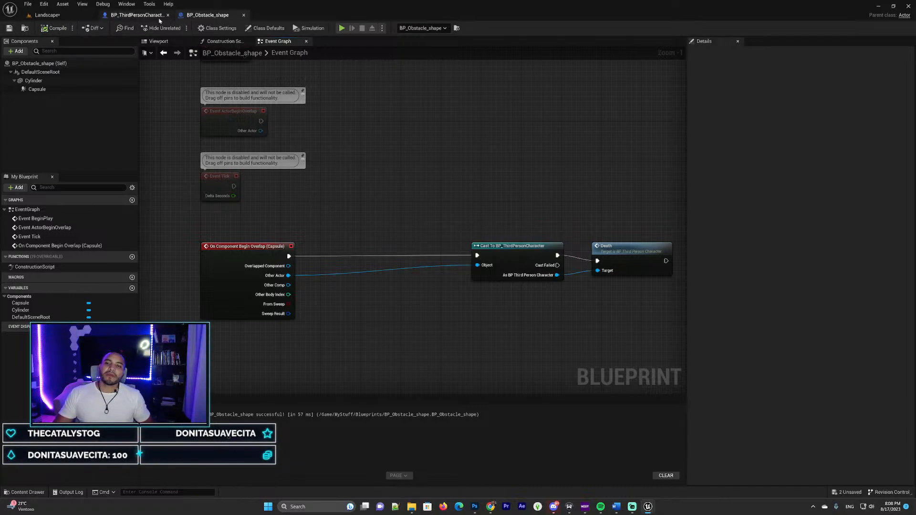
# - Insert a Print String node between the capsule's overlap event and the Cast To BP_ThirdPersonCharacter node
pyautogui.click(67, 14)
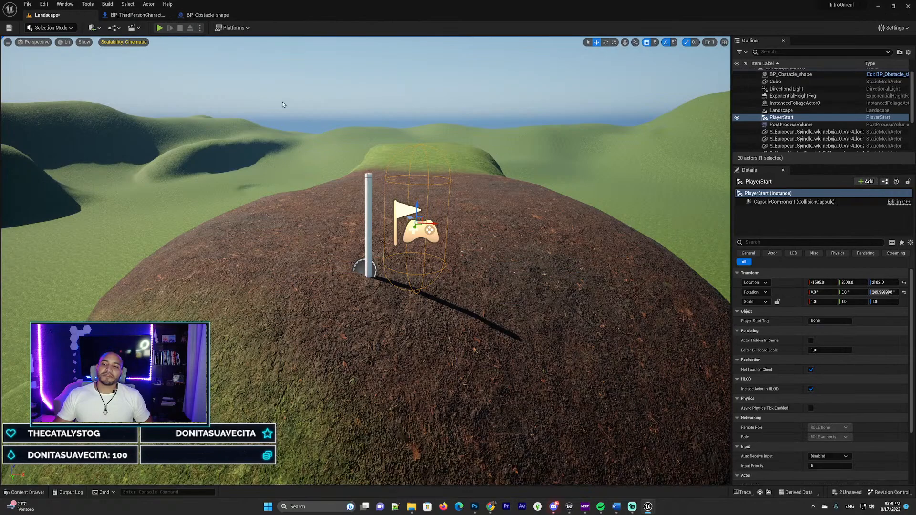
pyautogui.click(207, 14)
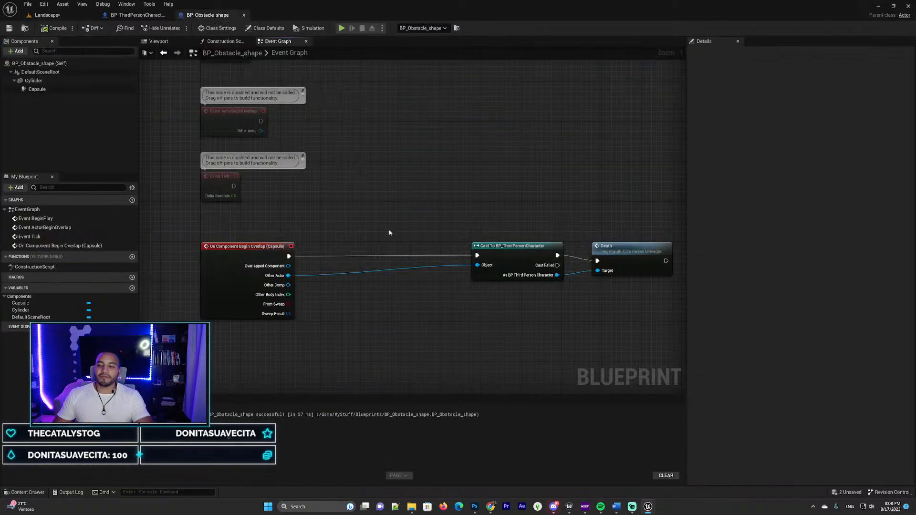
pyautogui.moveTo(288, 257); pyautogui.dragTo(385, 260)
pyautogui.write('print')
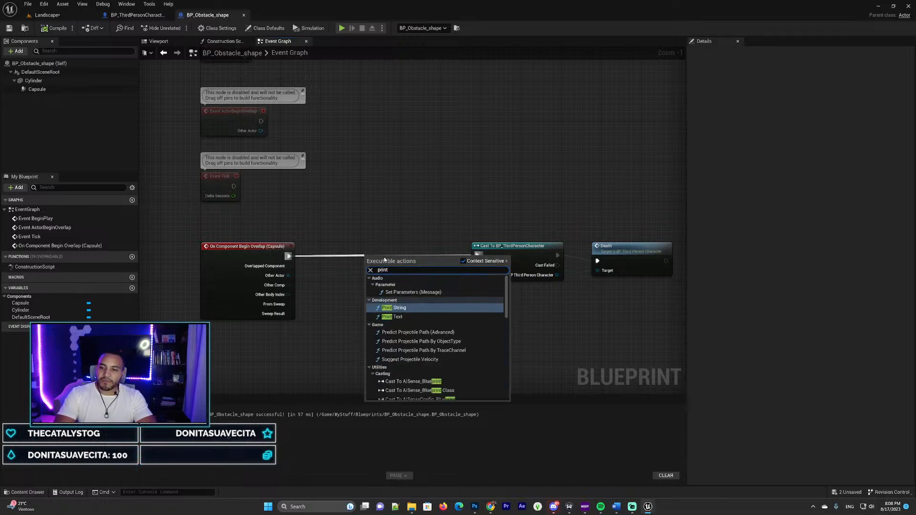
pyautogui.press('Return')
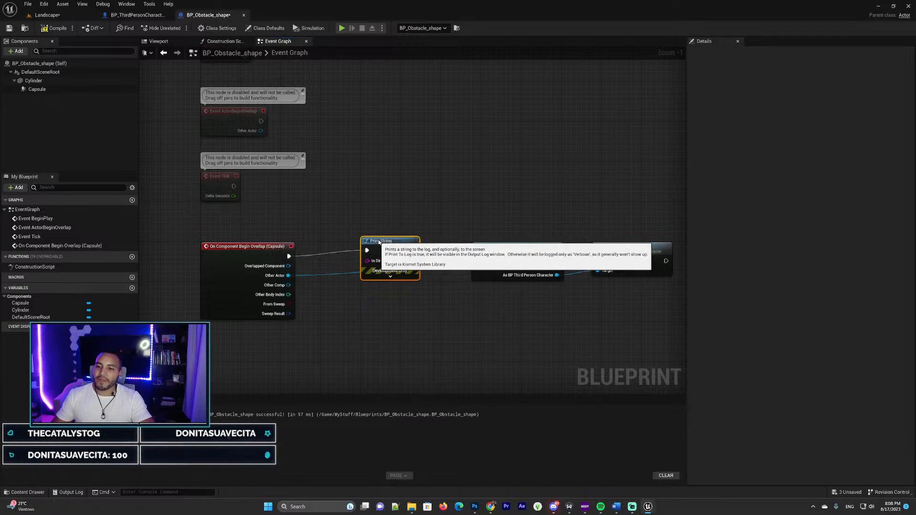
# - Reposition the Print String node slightly above the execution line, between the capsule overlap event and the Cast To BP_ThirdPersonCharacter node
pyautogui.moveTo(367, 259); pyautogui.dragTo(350, 251)
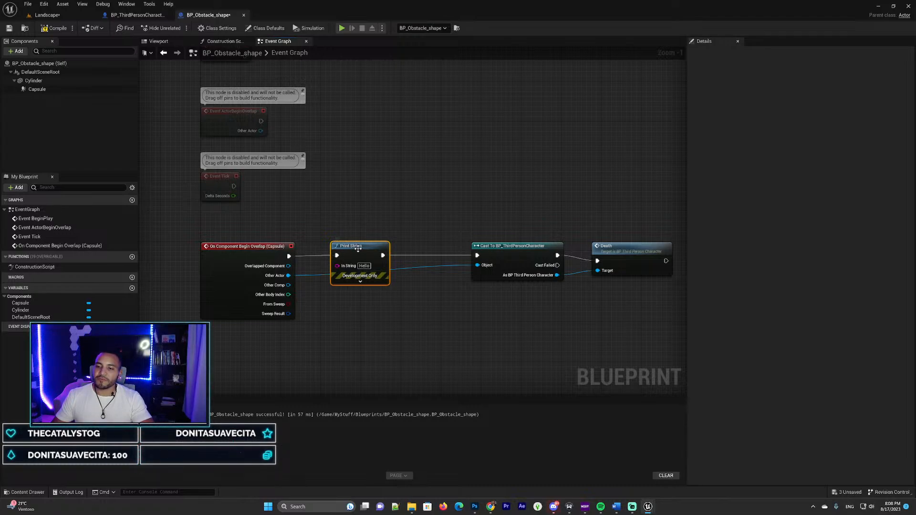
pyautogui.moveTo(362, 258)
pyautogui.mouseDown()
pyautogui.moveTo(377, 269)
pyautogui.moveTo(373, 226)
pyautogui.moveTo(378, 249)
pyautogui.mouseUp()
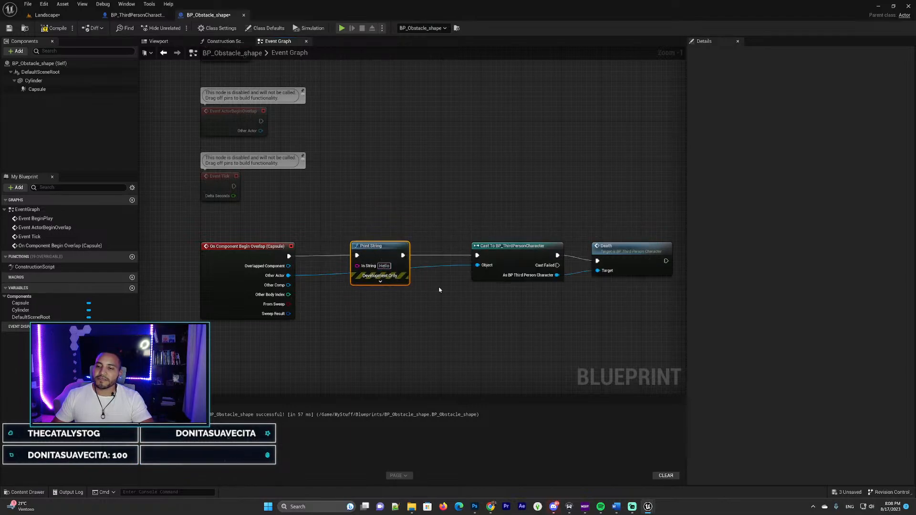
pyautogui.moveTo(378, 241); pyautogui.dragTo(378, 221)
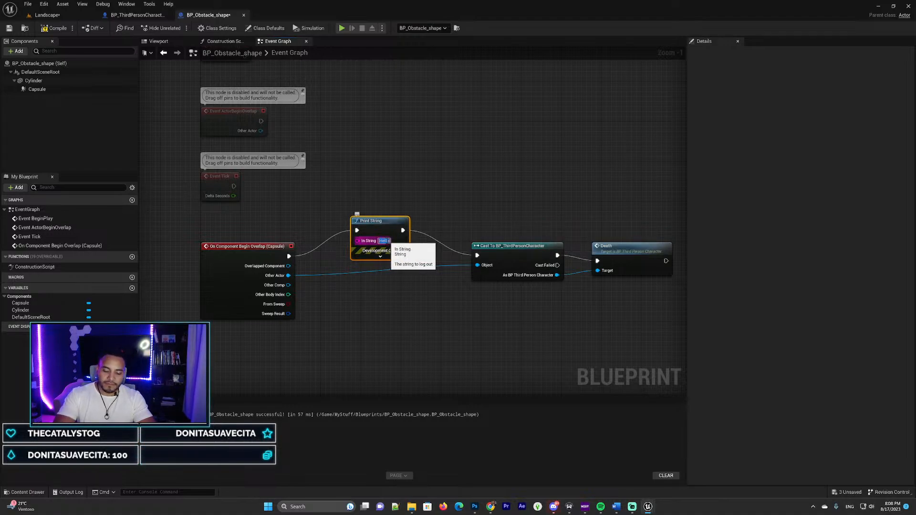
# - Set the Print String node's In String text to WASTED, and compile and save the obstacle blueprint
pyautogui.write('Wat')
pyautogui.press('BackSpace')
pyautogui.press('BackSpace')
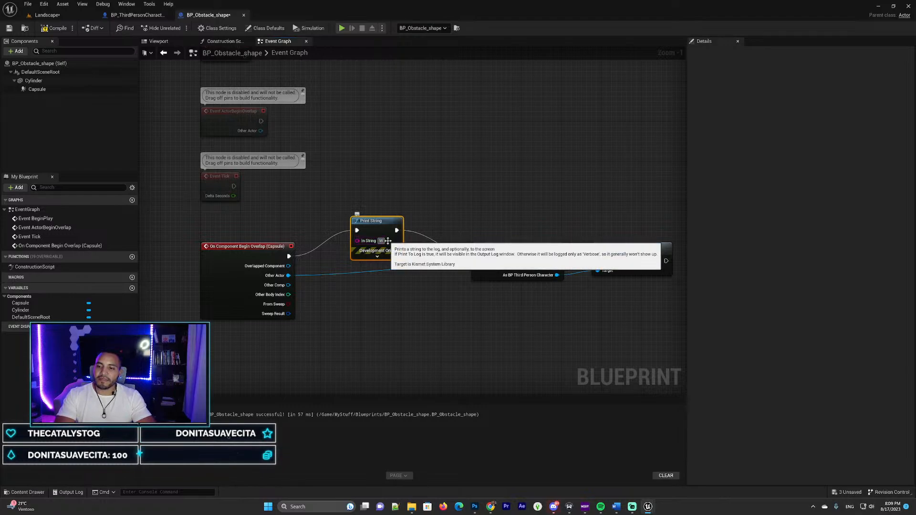
pyautogui.write('ASTED')
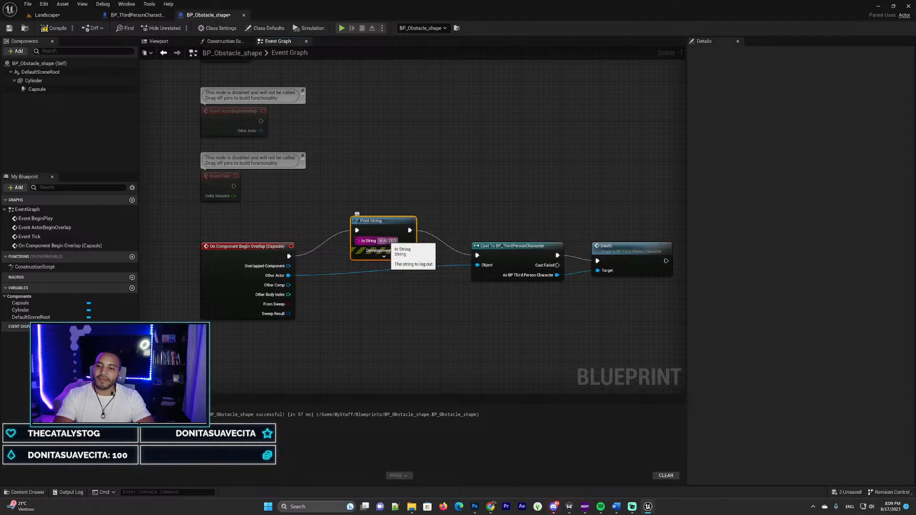
pyautogui.click(407, 212)
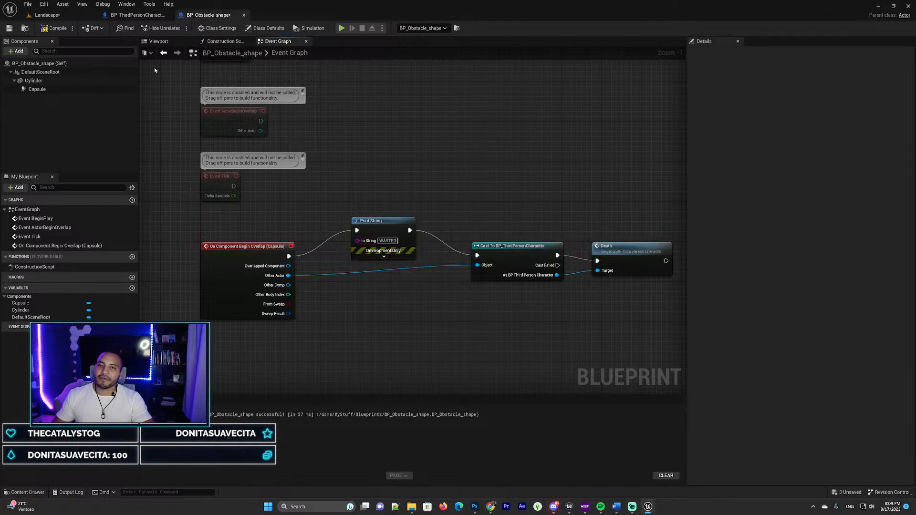
pyautogui.click(54, 28)
pyautogui.click(10, 27)
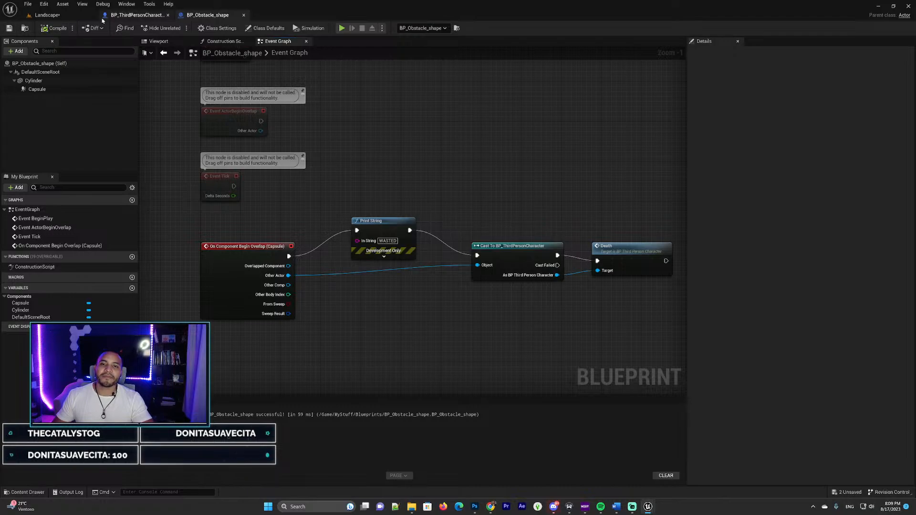
# - Play the Landscape level, run the character toward the obstacle to test the overlap, and end the session
pyautogui.click(83, 14)
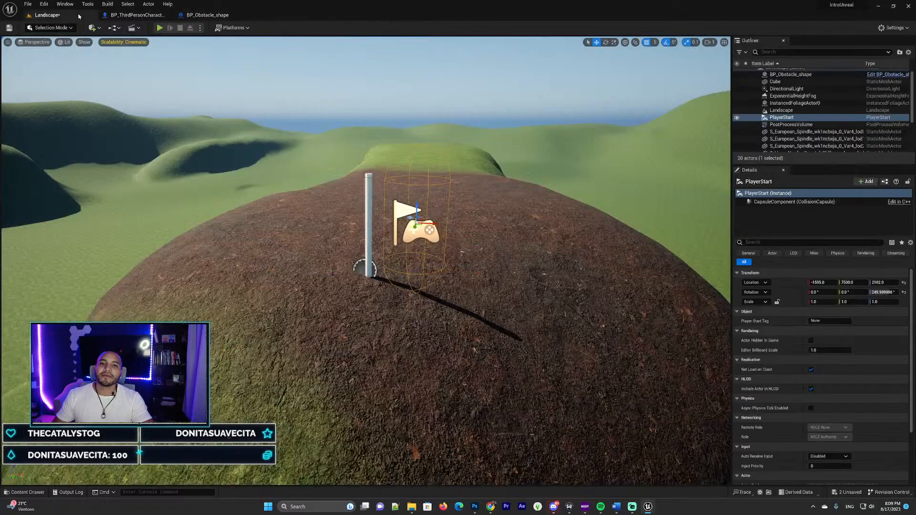
pyautogui.click(160, 28)
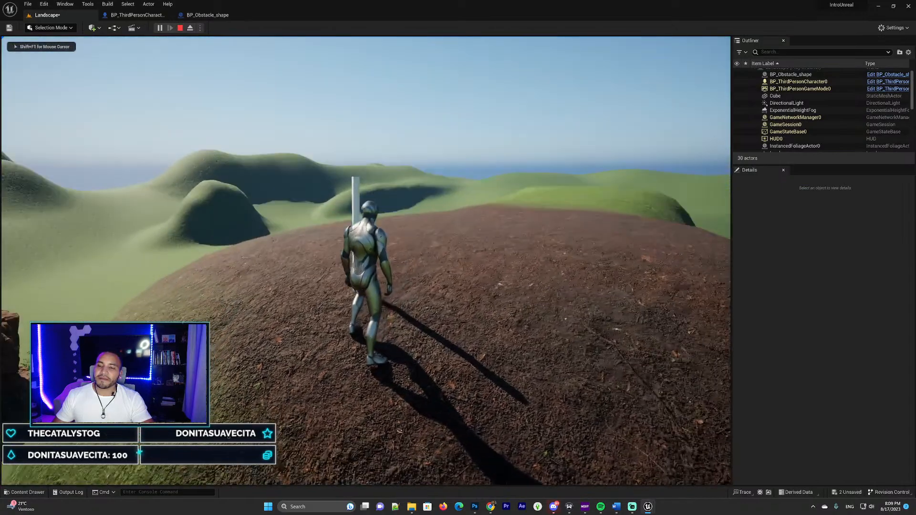
pyautogui.press('w')
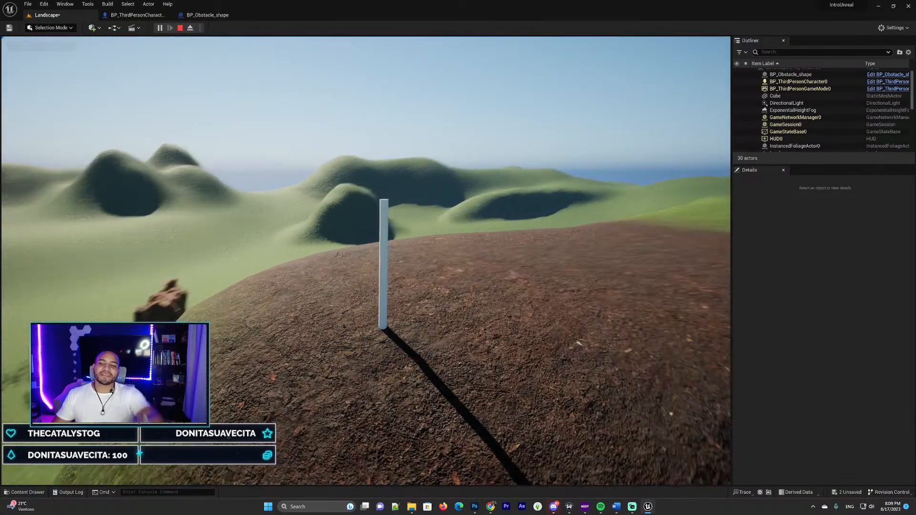
pyautogui.press('Escape')
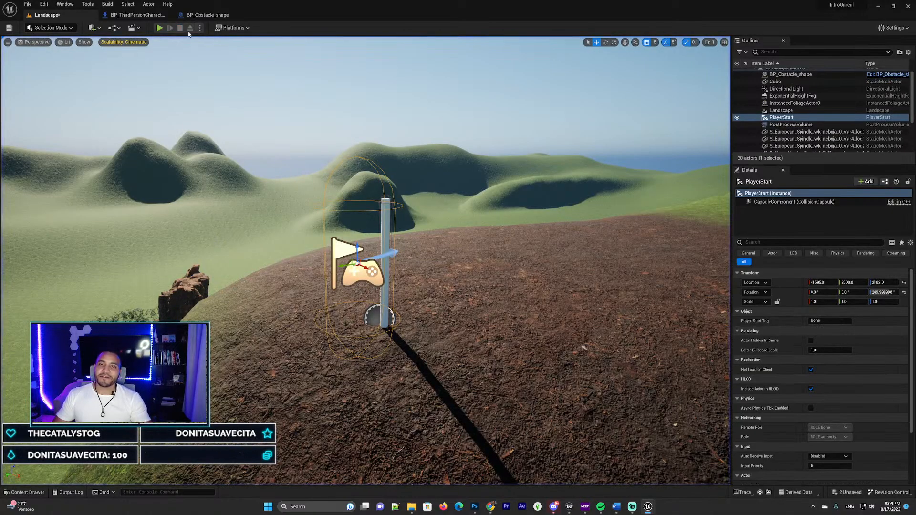
# - Look over the character blueprint's Ragdoll Functionality group and return to the Print String node in the obstacle's event graph
pyautogui.click(141, 15)
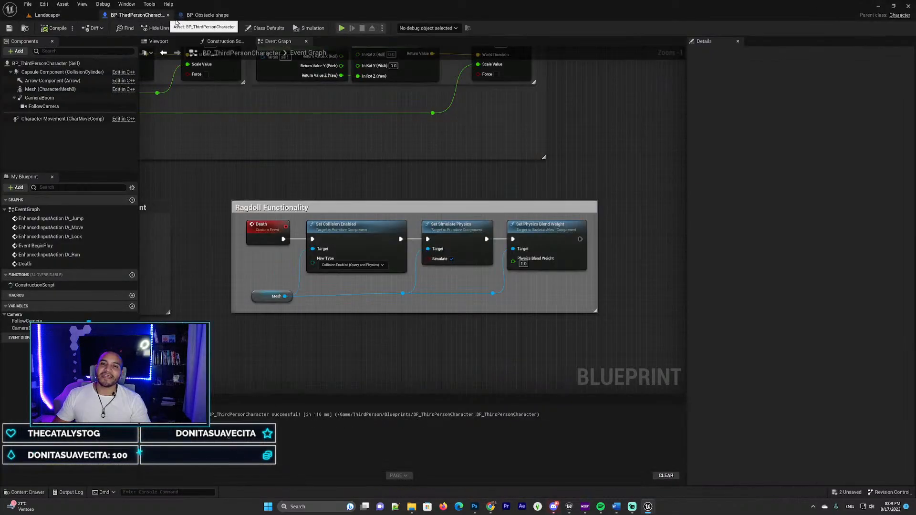
pyautogui.click(207, 15)
pyautogui.moveTo(413, 206); pyautogui.dragTo(406, 173, button='right')
pyautogui.click(392, 194)
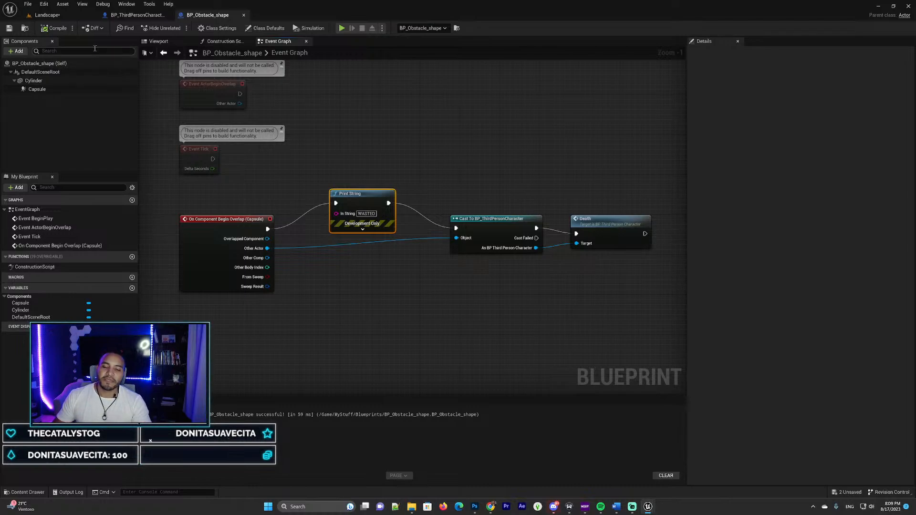
# - Create a Widget Blueprint with User Widget as its parent class in the MyStuff/Blueprints folder
pyautogui.click(36, 493)
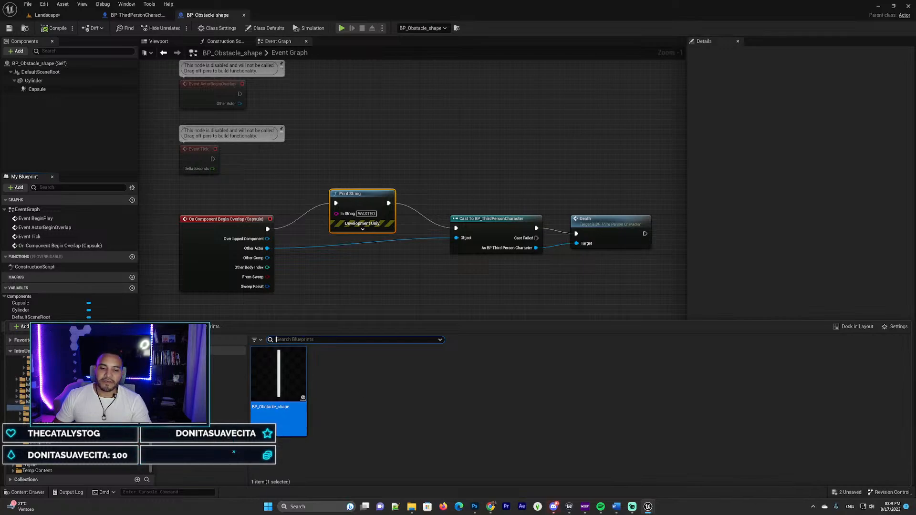
pyautogui.click(38, 402)
pyautogui.click(40, 408)
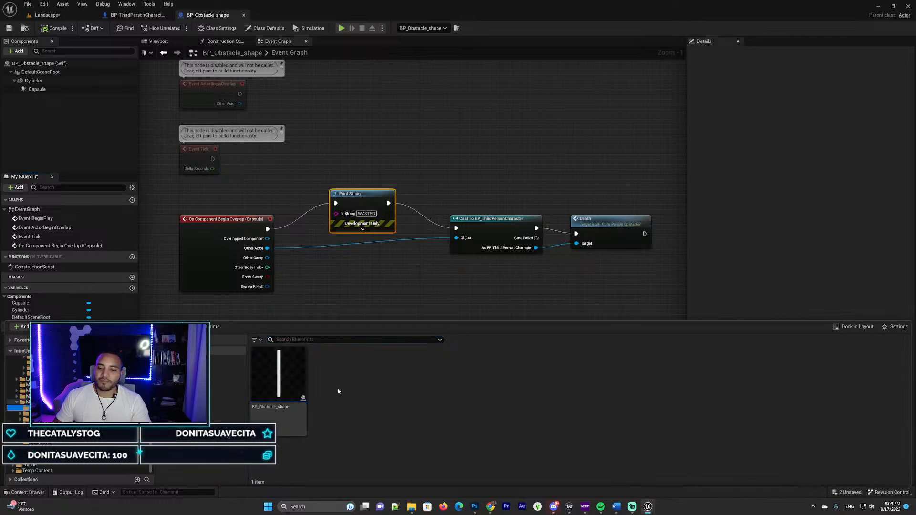
pyautogui.rightClick(345, 362)
pyautogui.moveTo(347, 292)
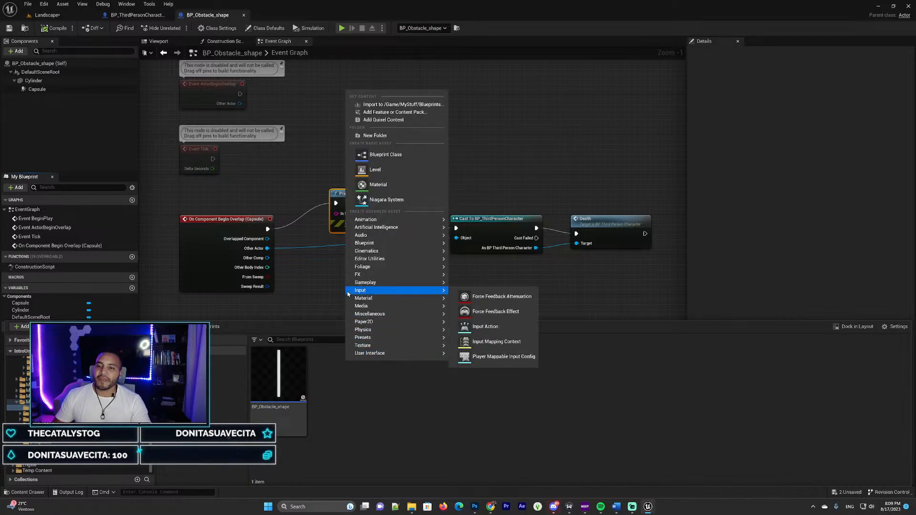
pyautogui.moveTo(392, 278)
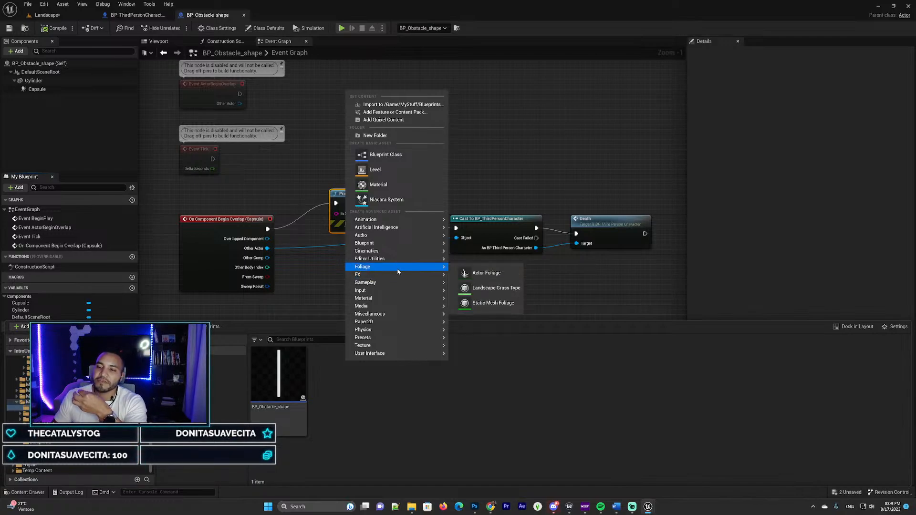
pyautogui.moveTo(394, 354)
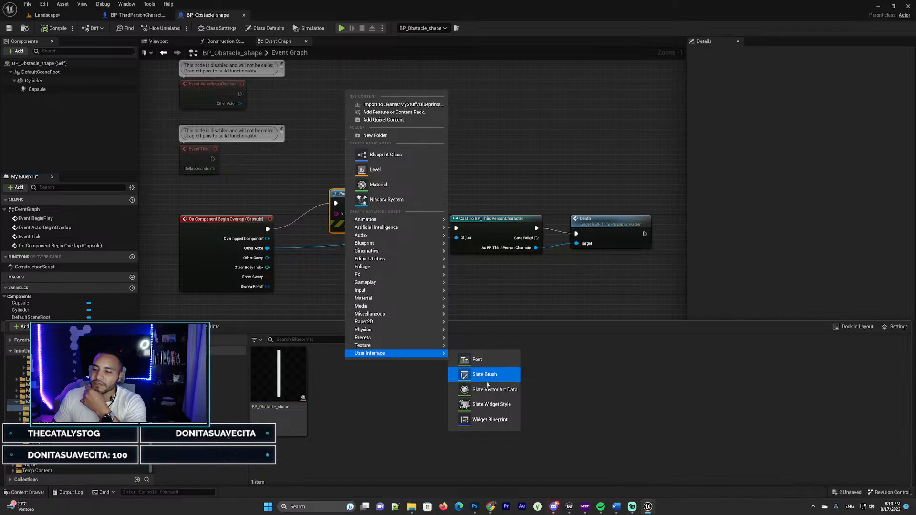
pyautogui.click(490, 419)
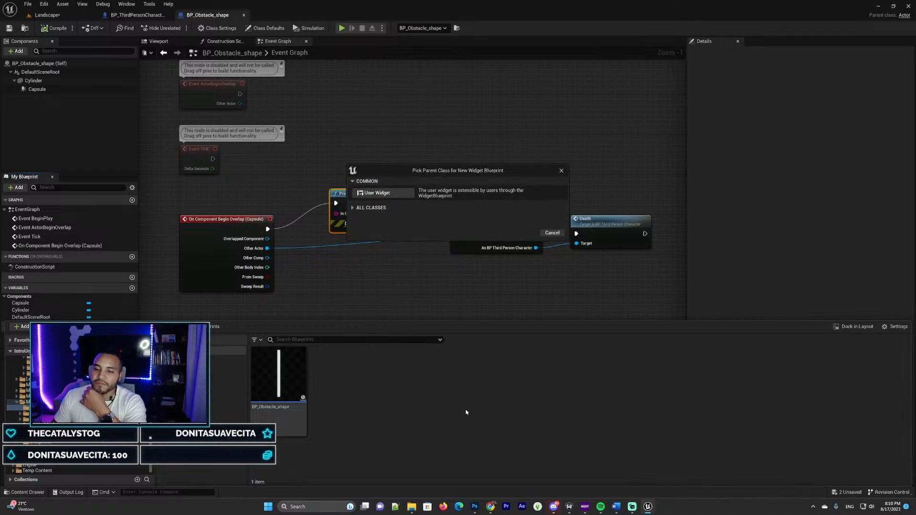
pyautogui.click(405, 194)
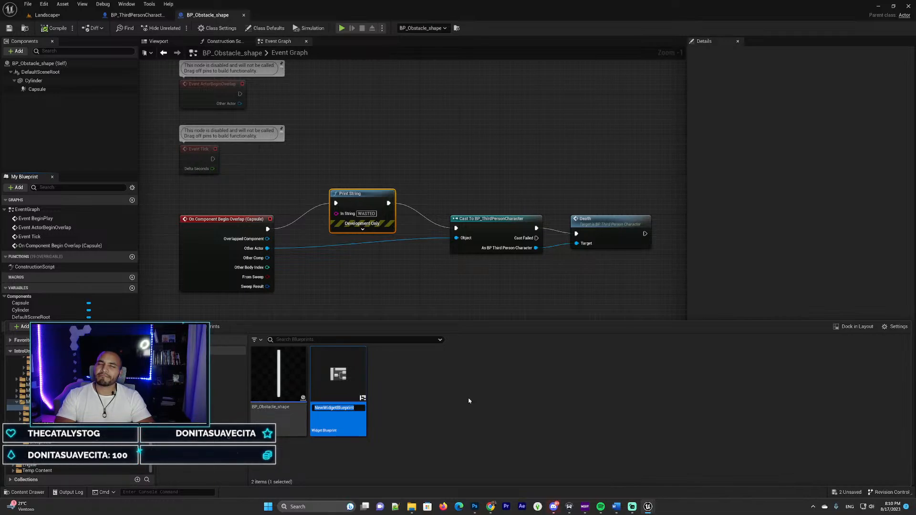
# - Name the new widget blueprint WBP_Lose
pyautogui.write('UI')
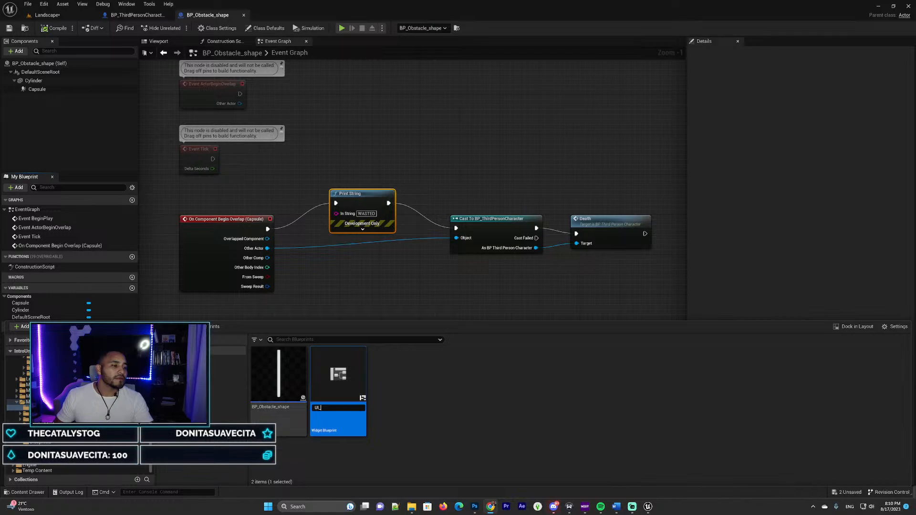
pyautogui.write('_')
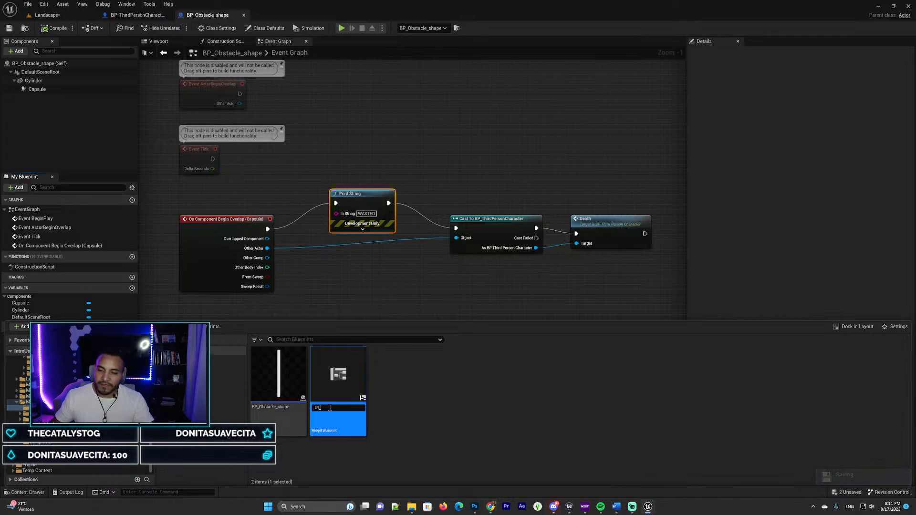
pyautogui.press('BackSpace')
pyautogui.press('BackSpace')
pyautogui.press('BackSpace')
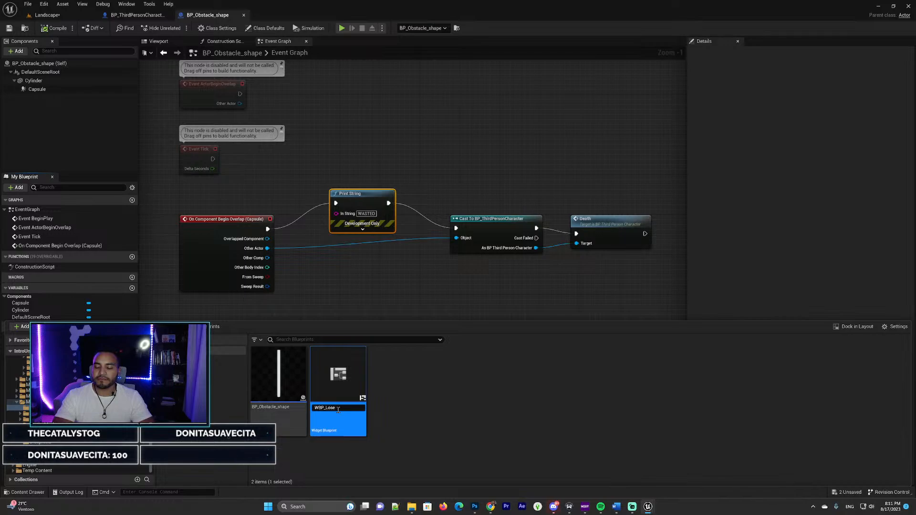
pyautogui.press('Return')
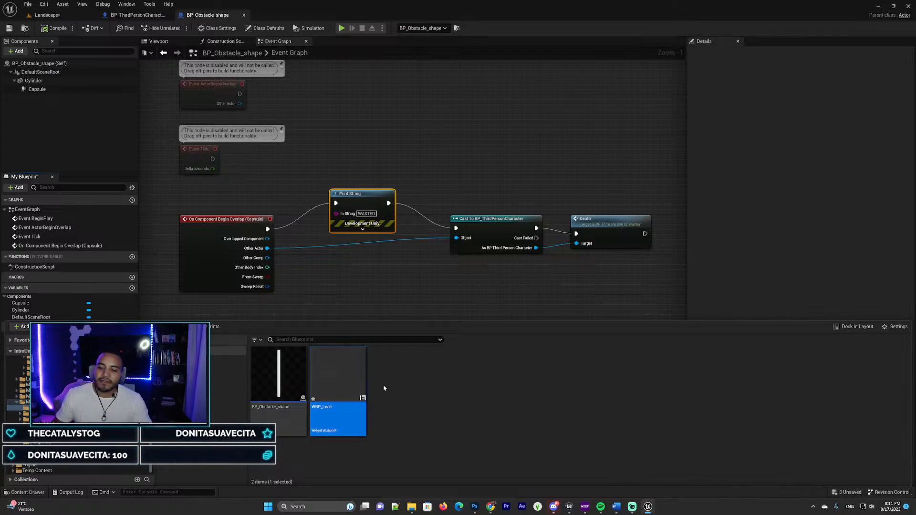
# - Open WBP_Lose in the widget designer and add a Canvas Panel as its root element
pyautogui.doubleClick(343, 372)
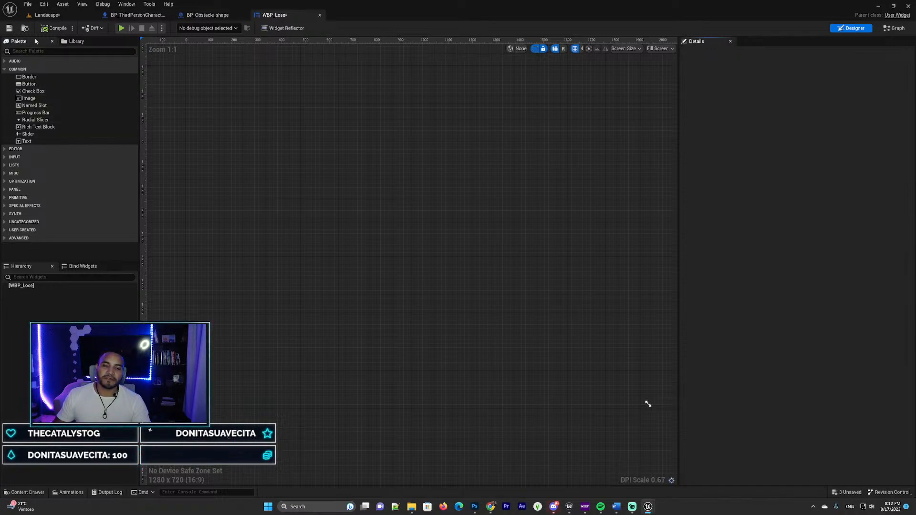
pyautogui.click(34, 51)
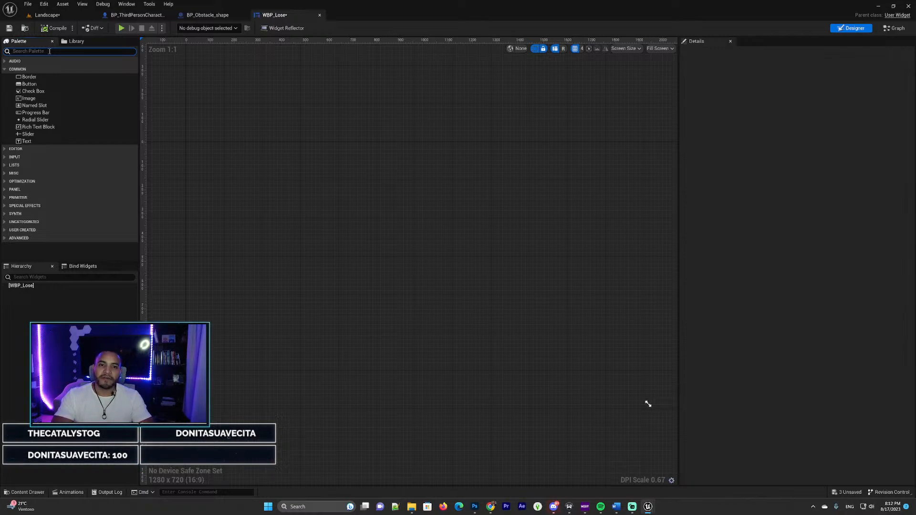
pyautogui.write('v')
pyautogui.write('va')
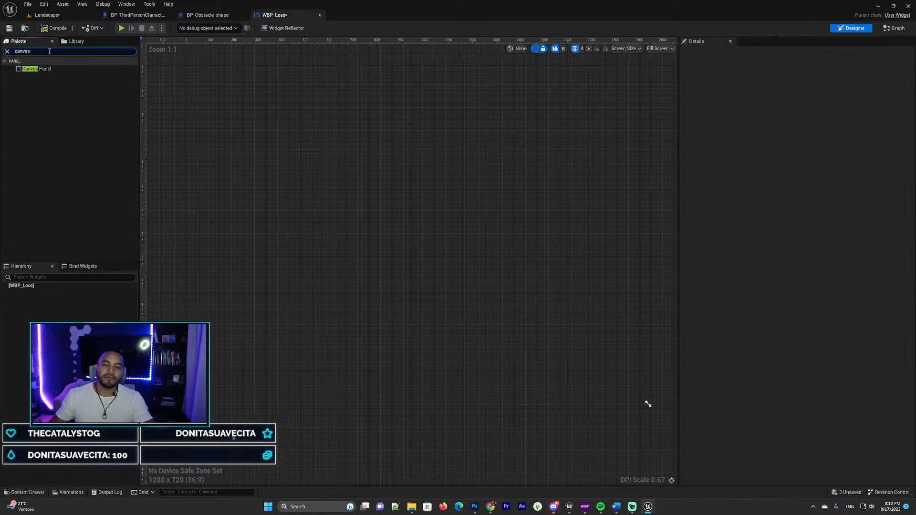
pyautogui.moveTo(35, 69); pyautogui.dragTo(372, 253)
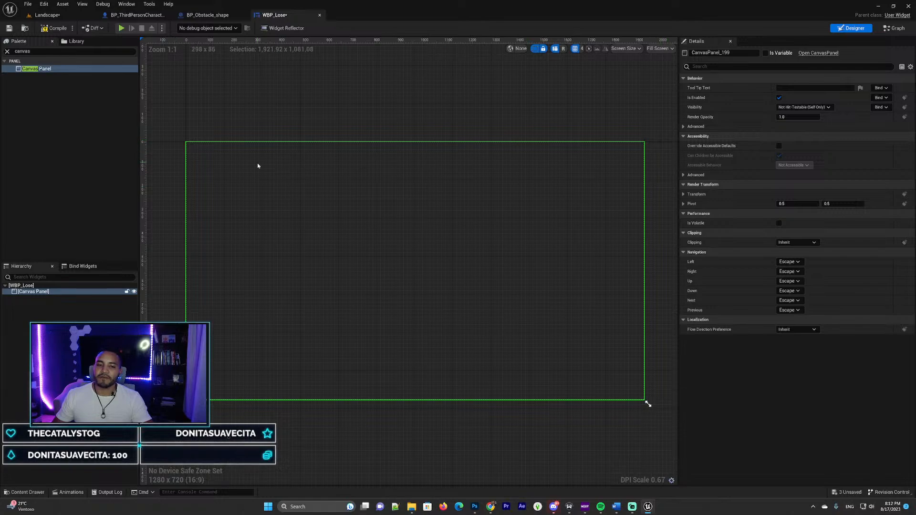
# - Place a Text widget on the canvas at about X 784, Y 436 and set its justification to centre
pyautogui.click(7, 51)
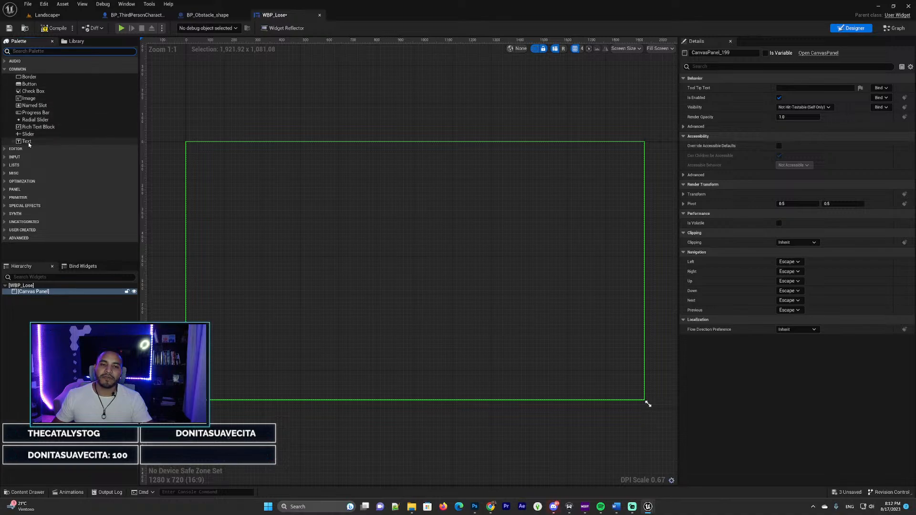
pyautogui.moveTo(29, 143); pyautogui.dragTo(379, 252)
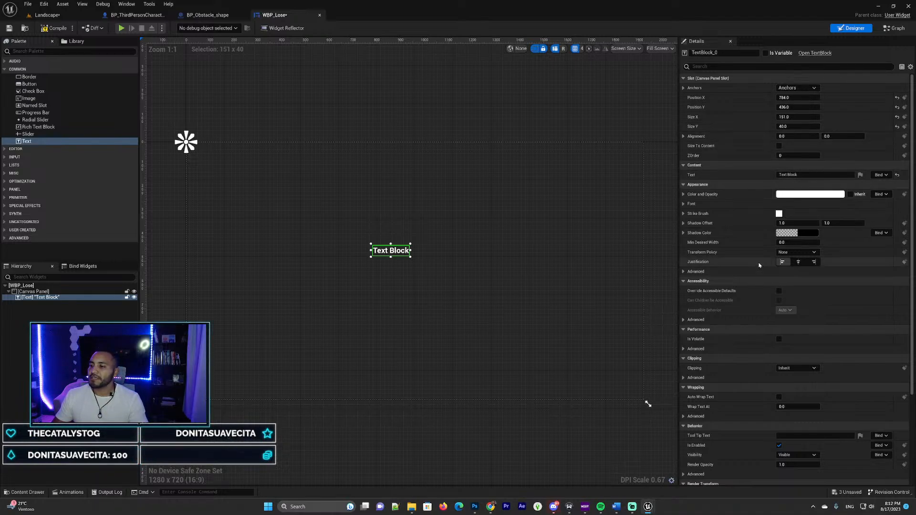
pyautogui.click(798, 263)
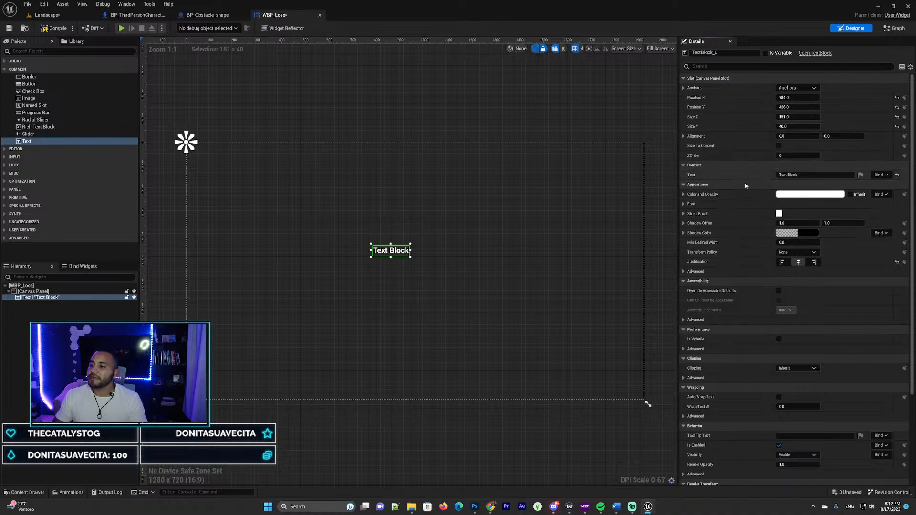
# - Set the text block's colour to dark grey, hex sRGB 444444FF
pyautogui.click(684, 204)
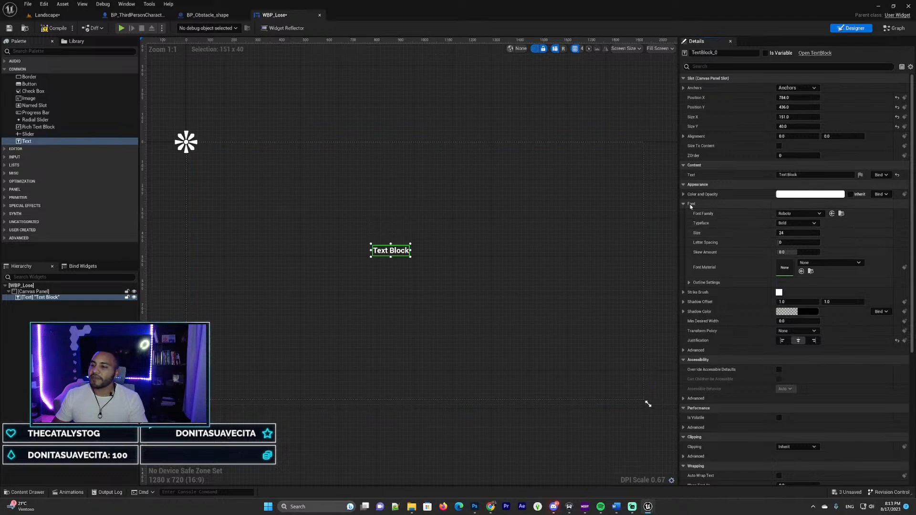
pyautogui.click(684, 204)
pyautogui.click(788, 195)
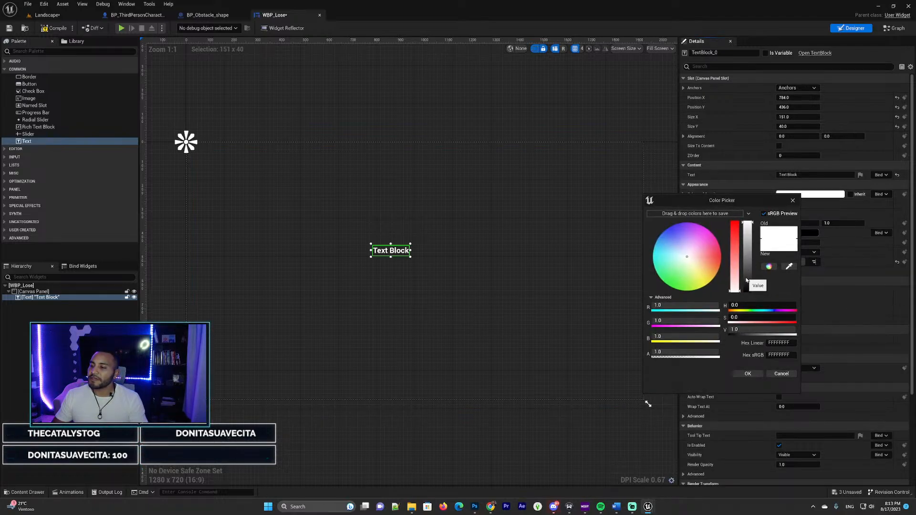
pyautogui.moveTo(750, 281); pyautogui.dragTo(747, 275)
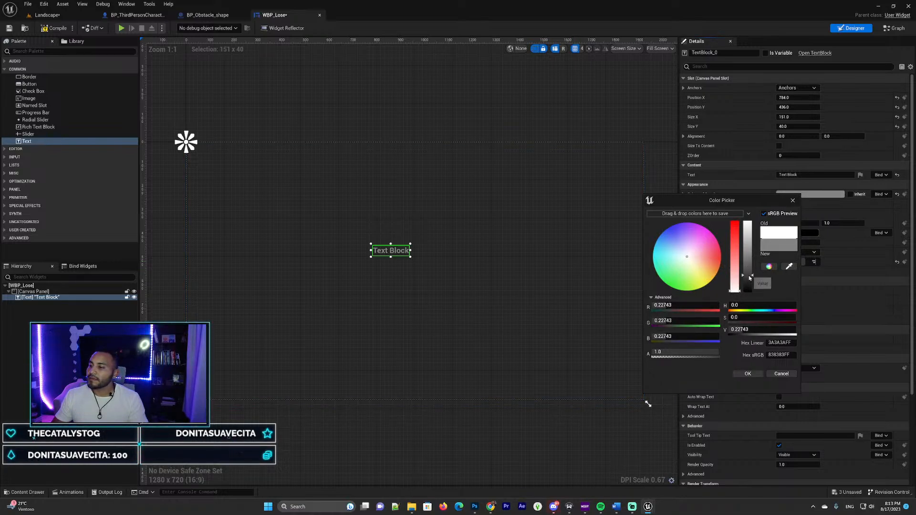
pyautogui.moveTo(750, 277); pyautogui.dragTo(750, 271)
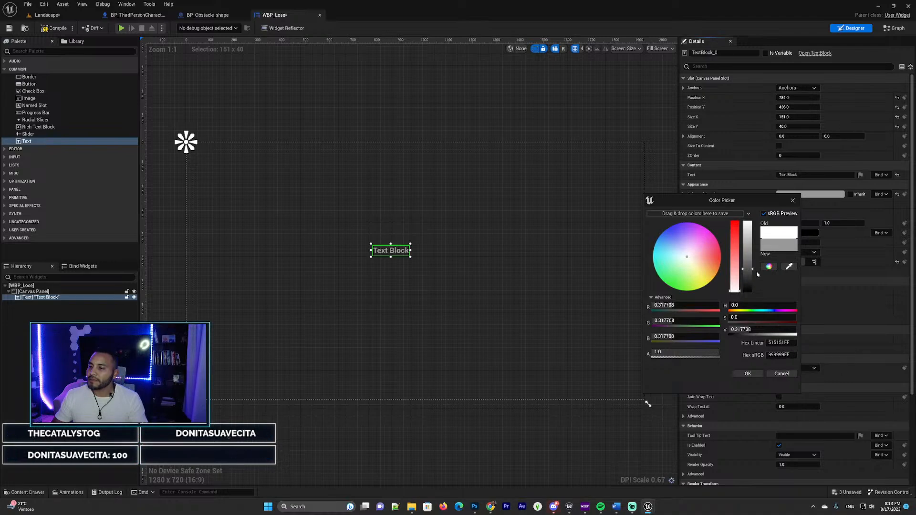
pyautogui.moveTo(752, 269); pyautogui.dragTo(740, 290)
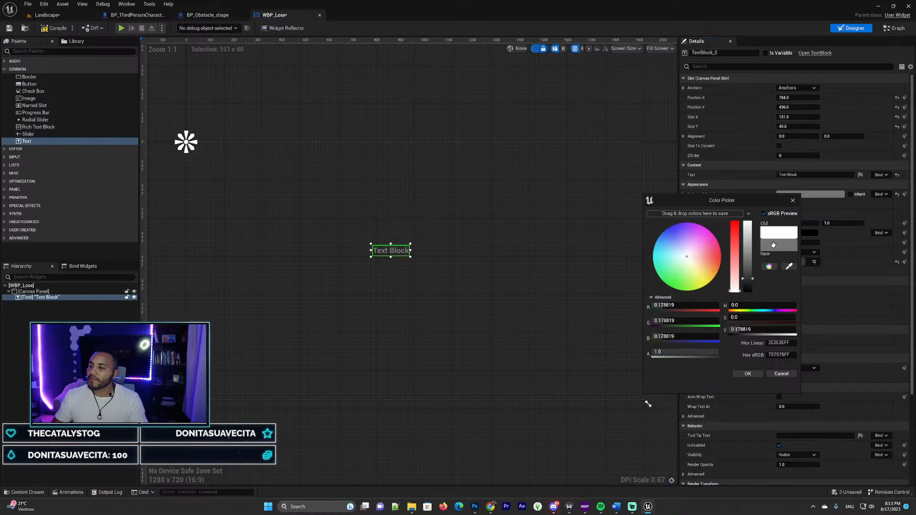
pyautogui.moveTo(752, 278); pyautogui.dragTo(751, 286)
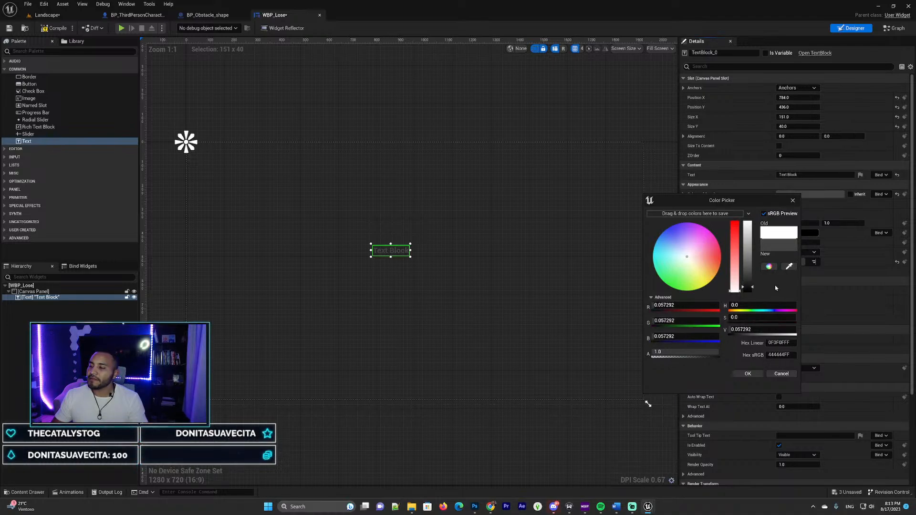
pyautogui.click(748, 373)
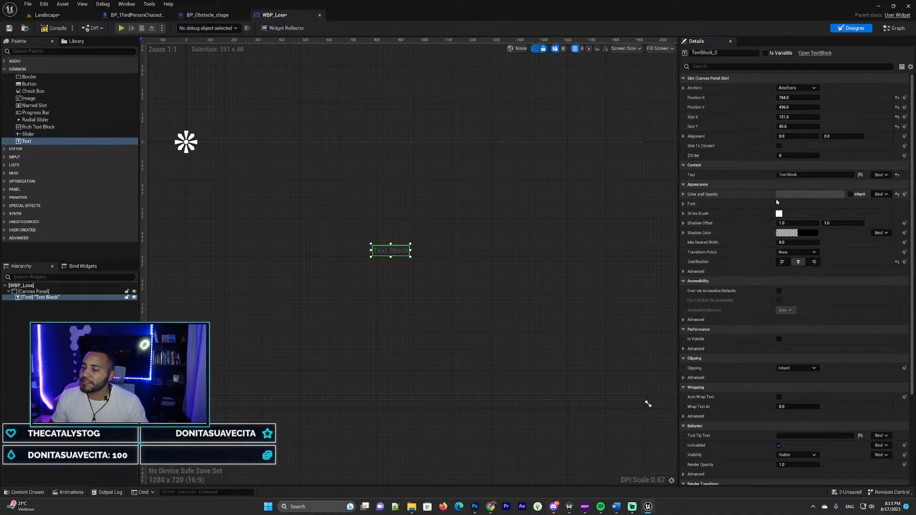
# - Set the text block's font size to 42
pyautogui.click(683, 204)
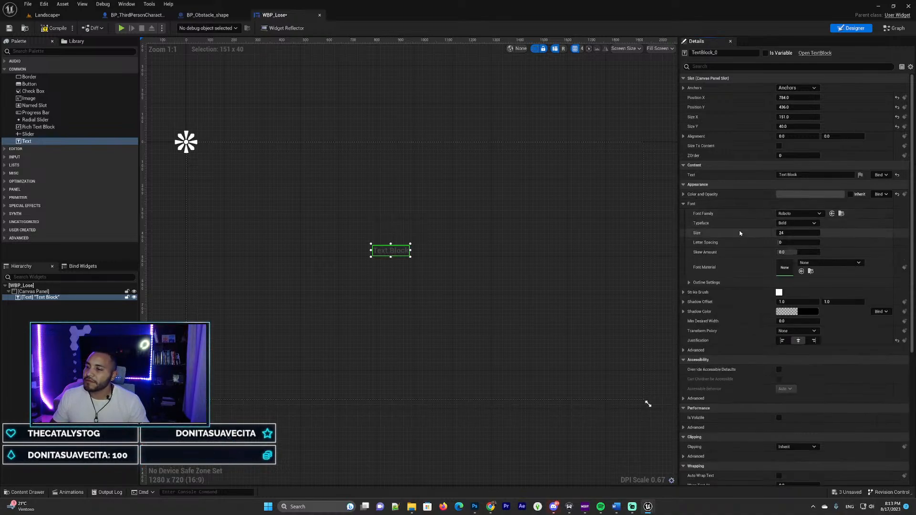
pyautogui.click(779, 233)
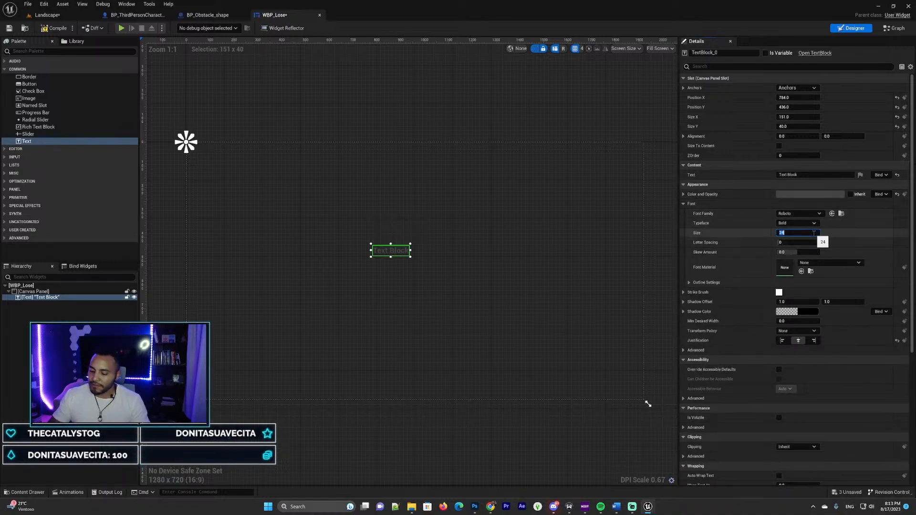
pyautogui.write('42')
pyautogui.press('Return')
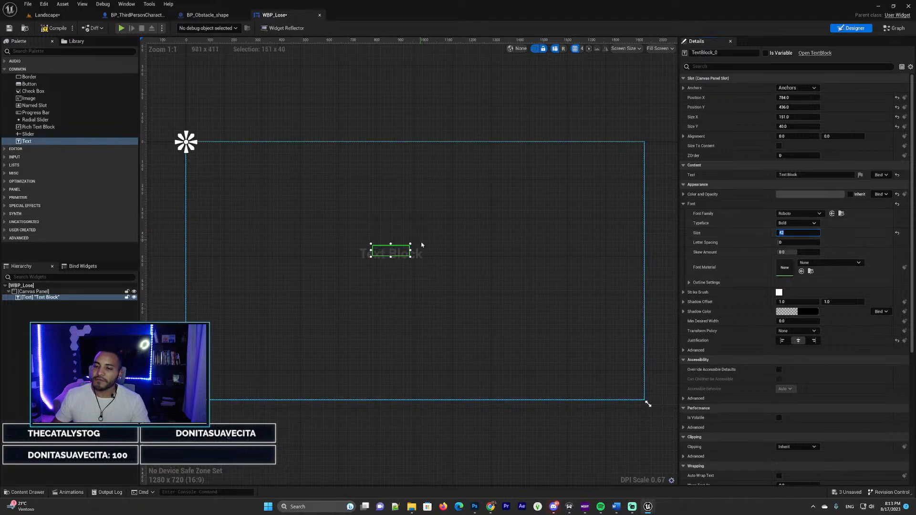
# - Enlarge the text block to about 464 by 98 and move it to about X 720, Y 440 near the canvas centre
pyautogui.click(401, 260)
pyautogui.click(393, 256)
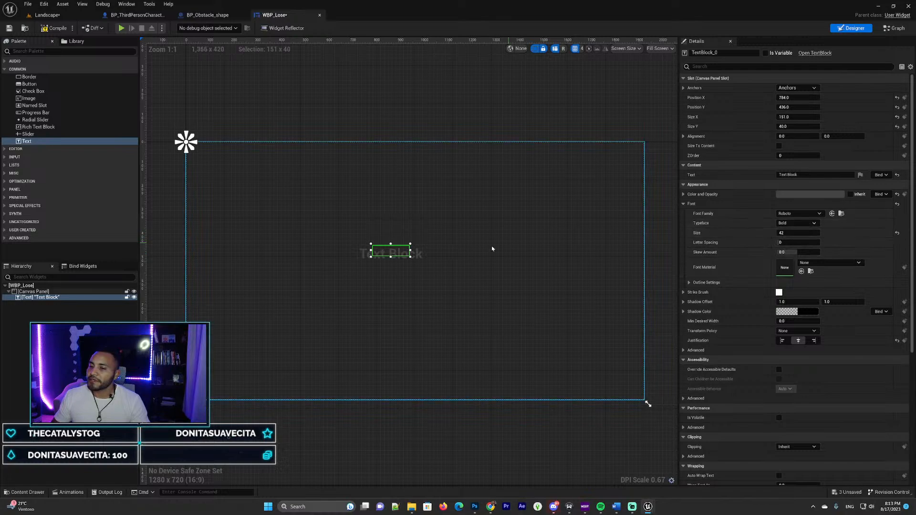
pyautogui.click(411, 259)
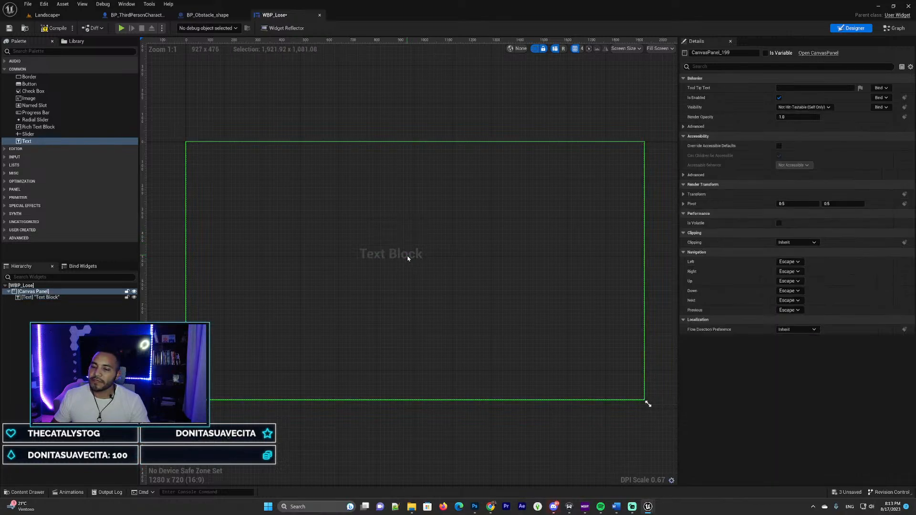
pyautogui.click(407, 258)
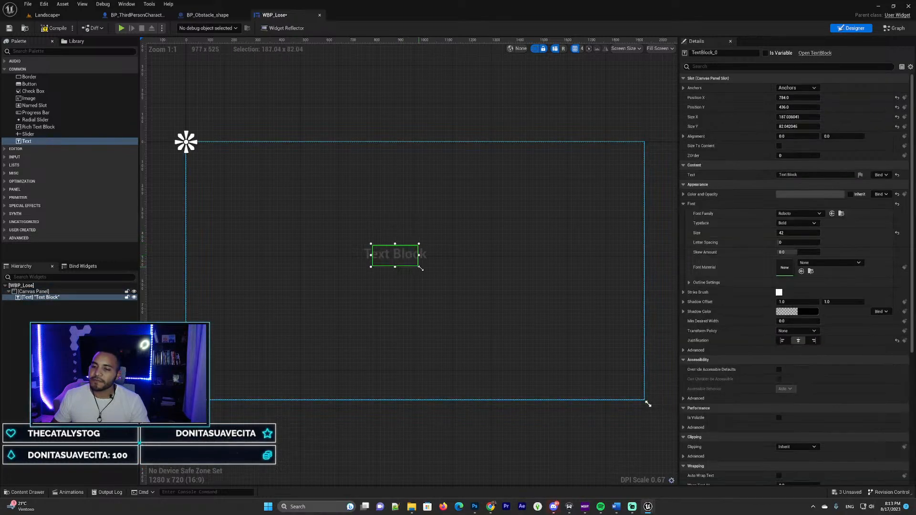
pyautogui.moveTo(420, 269); pyautogui.dragTo(441, 270)
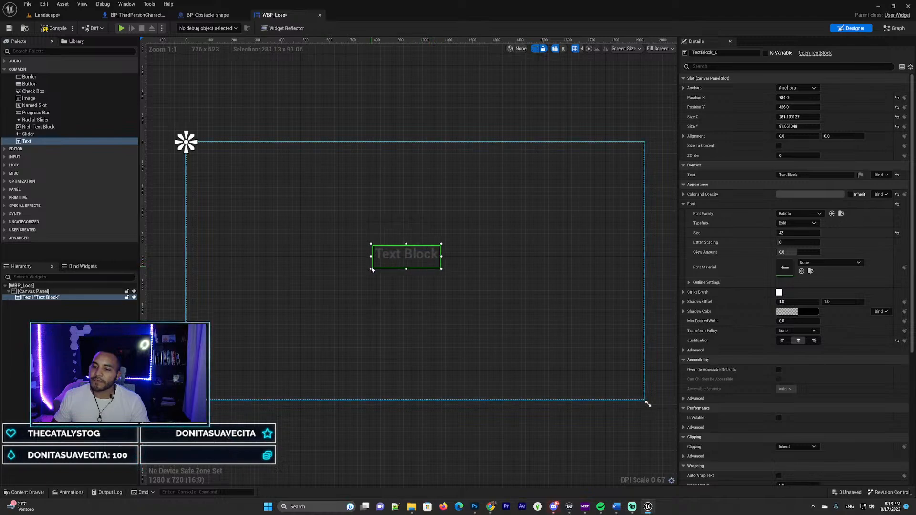
pyautogui.moveTo(371, 268); pyautogui.dragTo(339, 265)
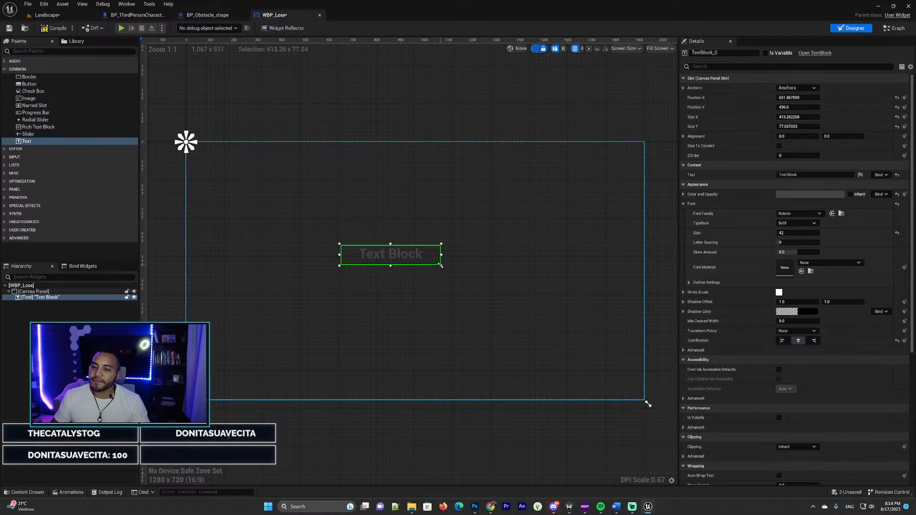
pyautogui.moveTo(441, 266); pyautogui.dragTo(454, 270)
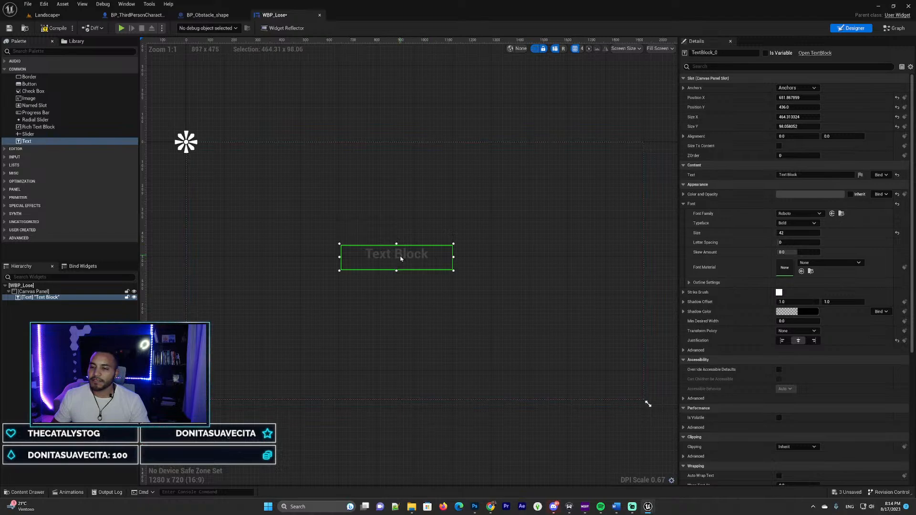
pyautogui.moveTo(404, 258); pyautogui.dragTo(419, 259)
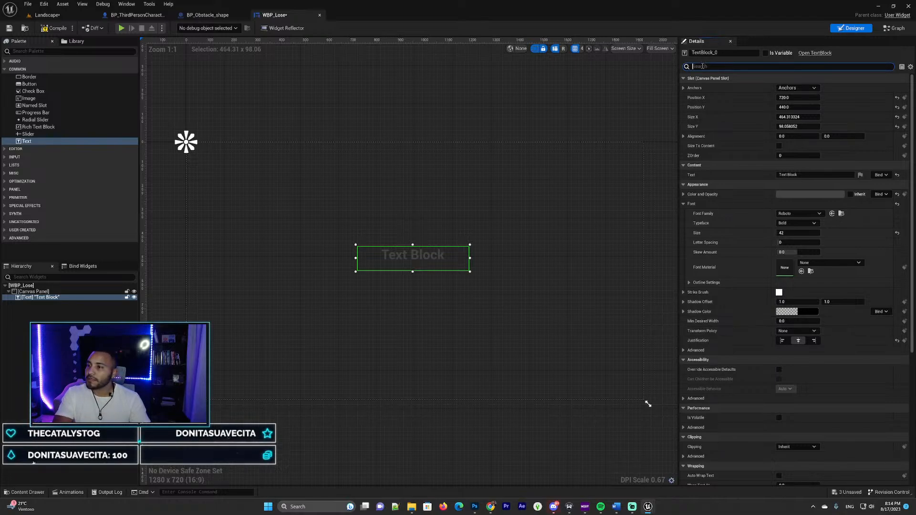
# - Search the text block's properties for alignment options and examine its slot alignment and appearance settings
pyautogui.write('align')
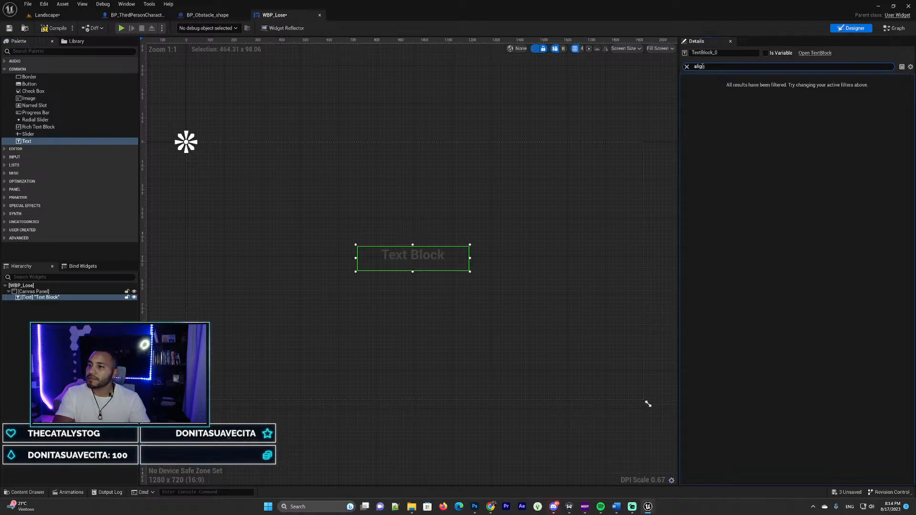
pyautogui.press('BackSpace')
pyautogui.press('BackSpace')
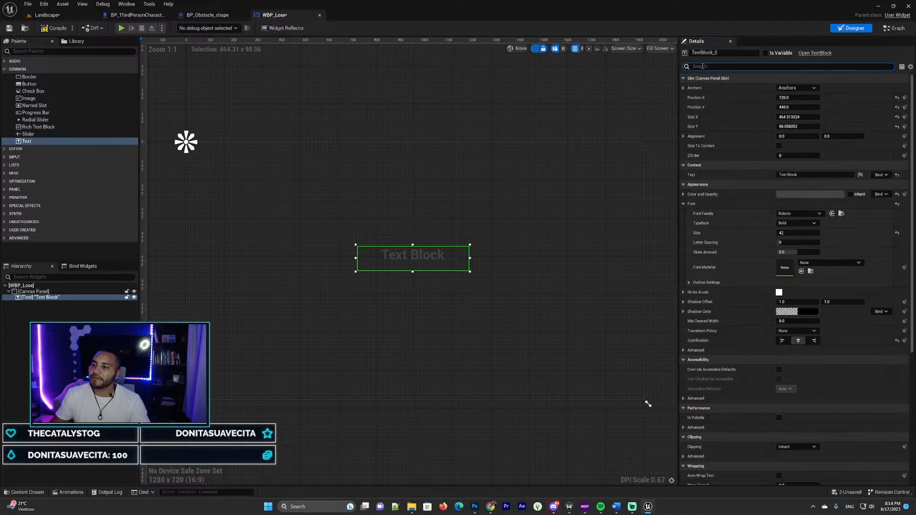
pyautogui.click(684, 137)
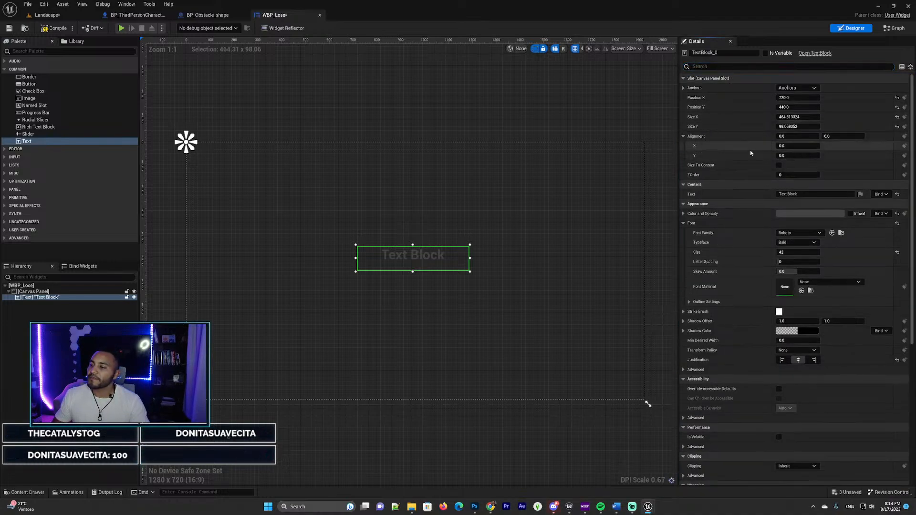
pyautogui.click(684, 136)
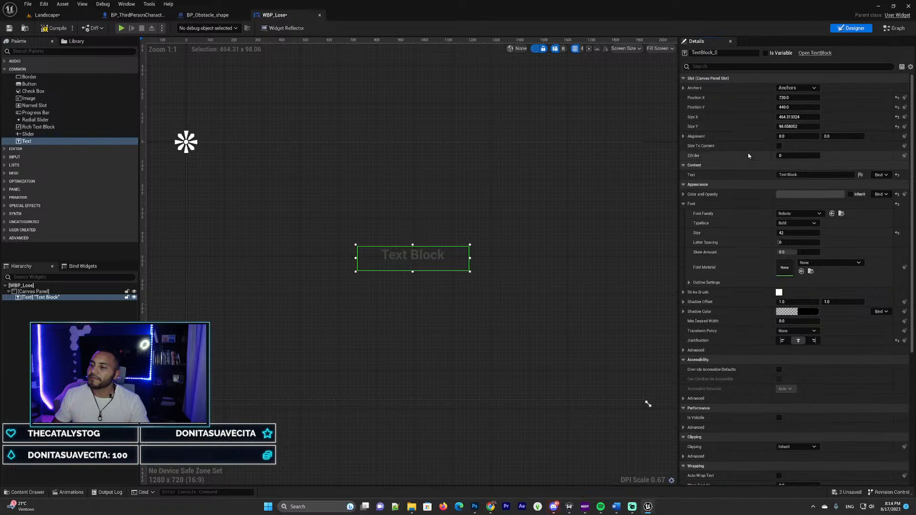
pyautogui.scroll(-2, 746, 233)
pyautogui.scroll(-1, 746, 233)
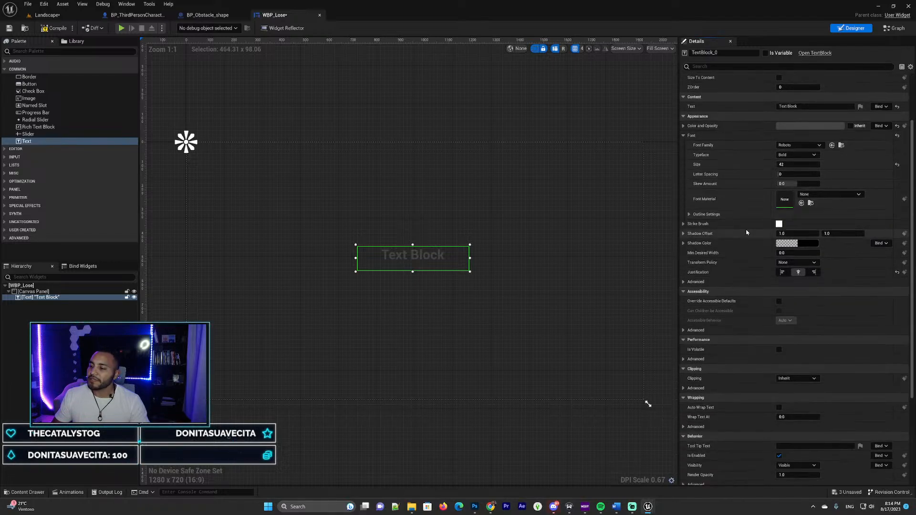
pyautogui.scroll(3, 747, 233)
# - Move the text block's anchor from the canvas's upper-left corner to the centre of the canvas
pyautogui.click(315, 196)
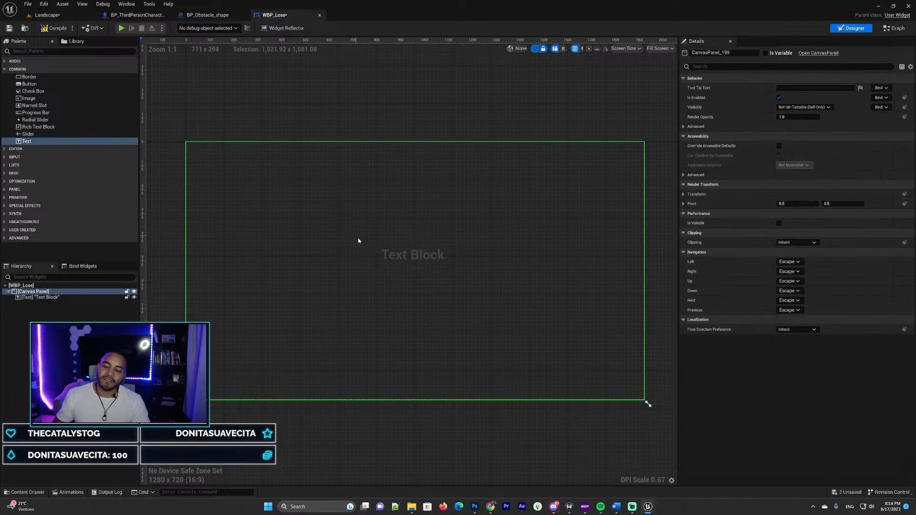
pyautogui.click(381, 246)
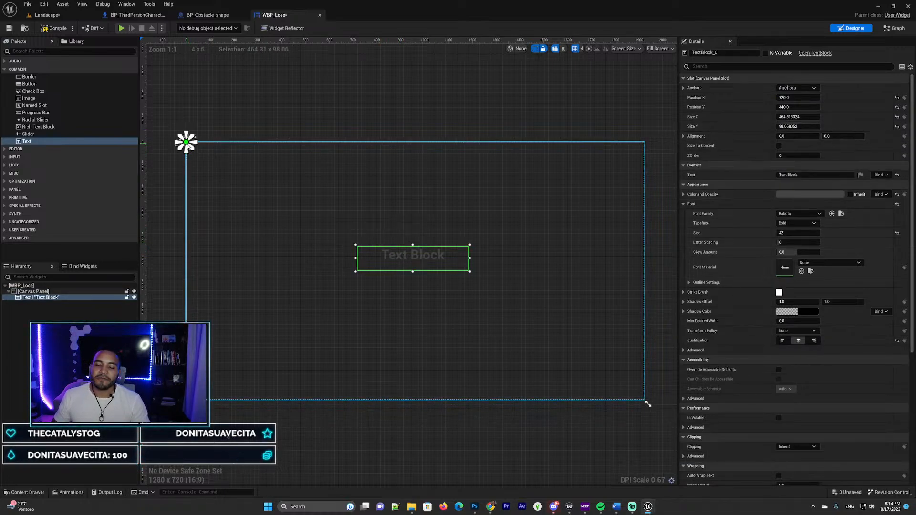
pyautogui.moveTo(189, 145); pyautogui.dragTo(415, 257)
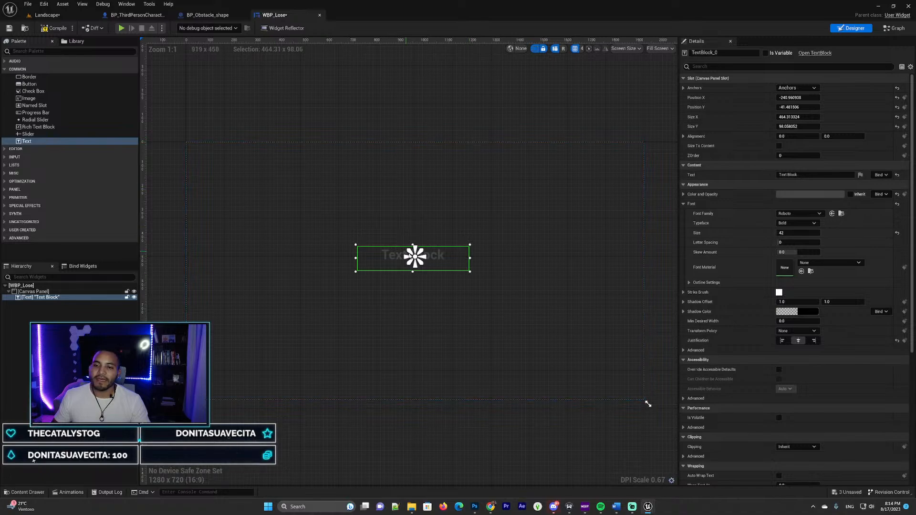
# - Change the text block's content to WASTED, and compile and save the widget blueprint
pyautogui.click(813, 175)
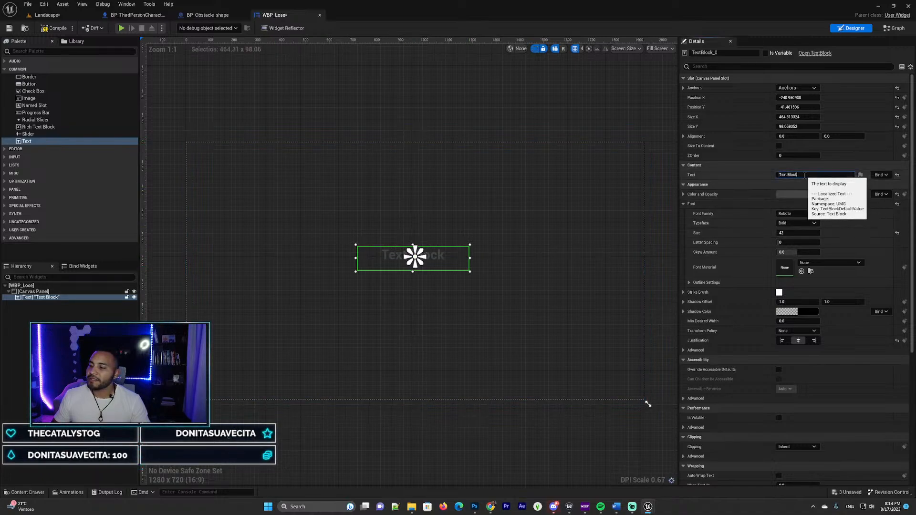
pyautogui.hotkey('ctrl', 'a')
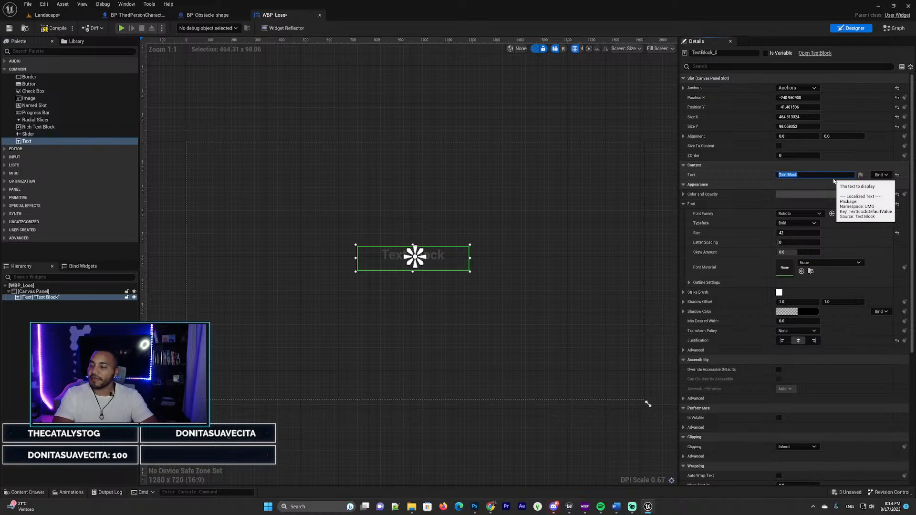
pyautogui.write('WASTED')
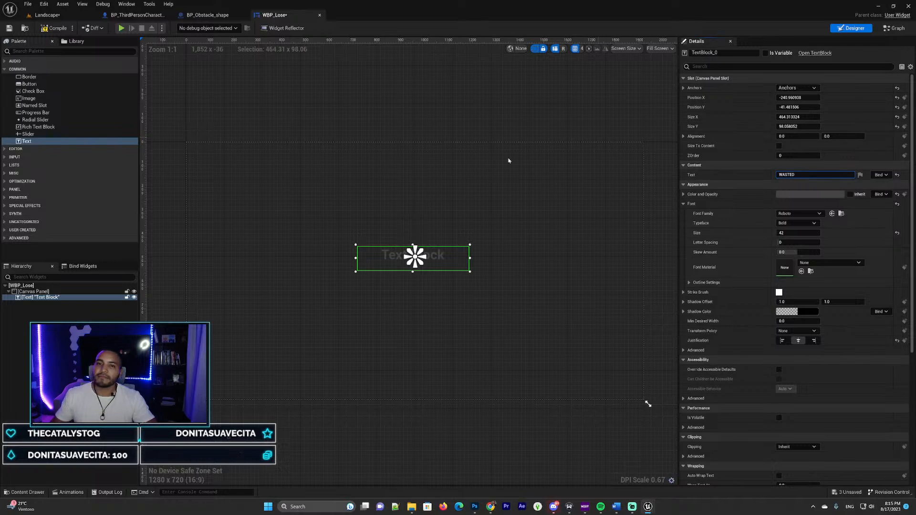
pyautogui.click(342, 204)
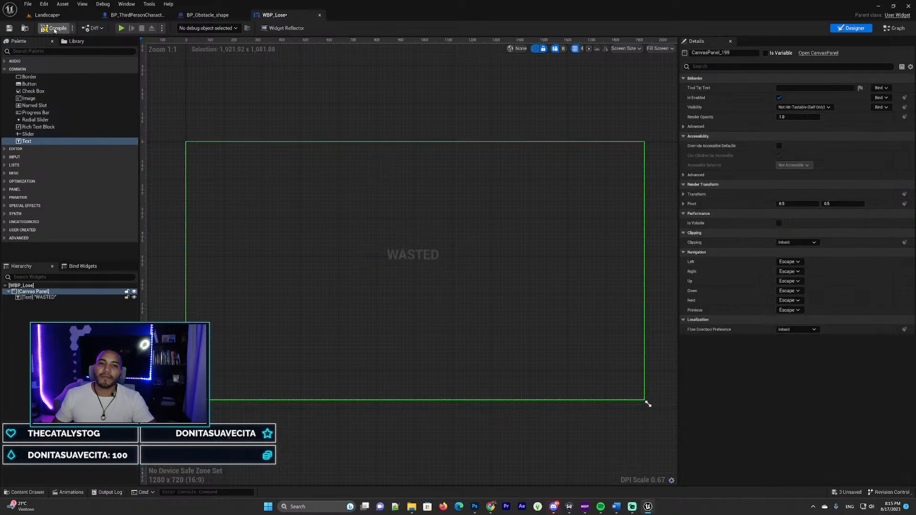
pyautogui.click(9, 28)
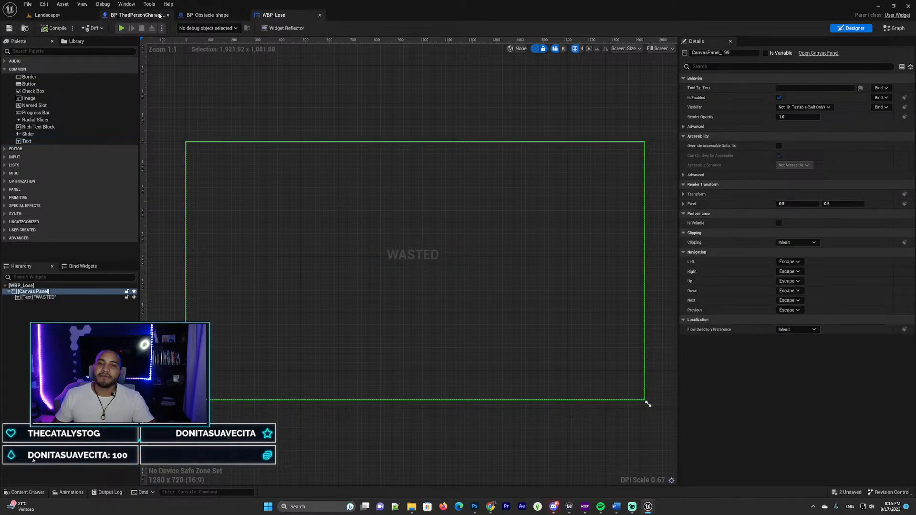
# - Open the BP_Obstacle_shape event graph and review the capsule overlap logic around the Print String node
pyautogui.click(208, 15)
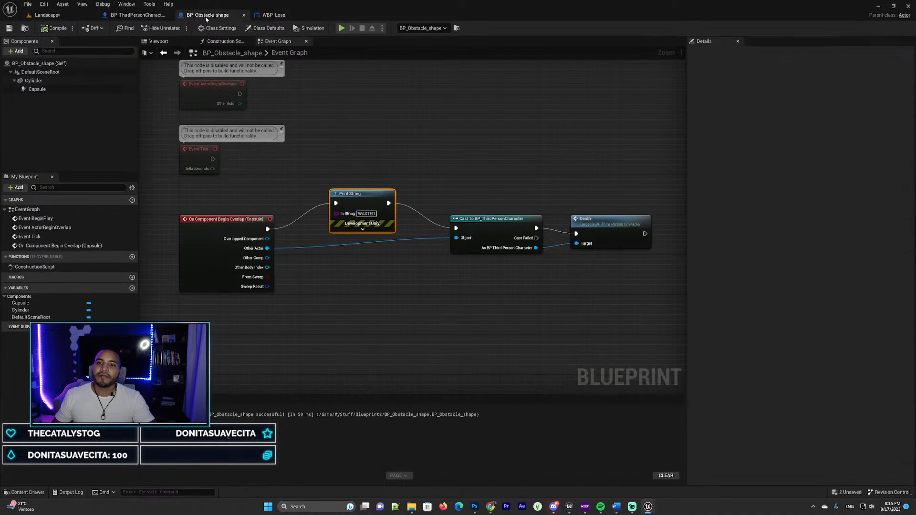
pyautogui.moveTo(435, 170); pyautogui.dragTo(424, 186, button='right')
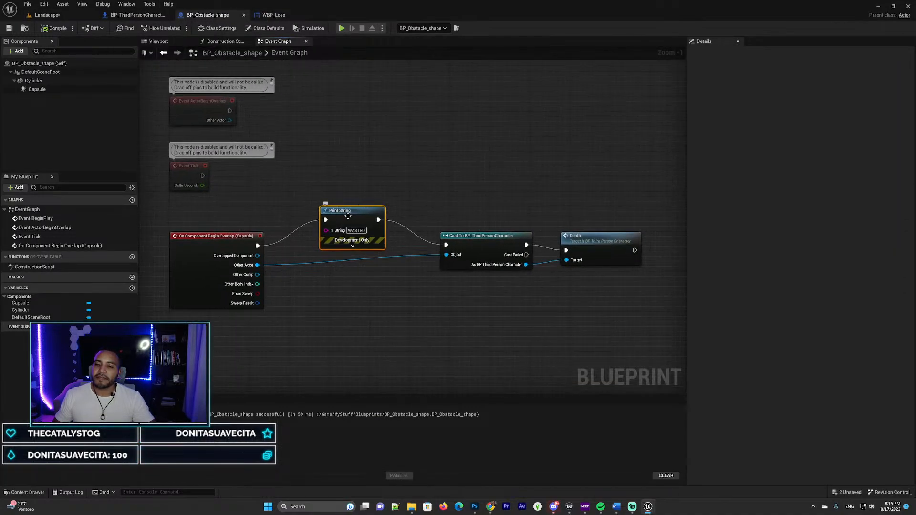
pyautogui.moveTo(348, 216); pyautogui.dragTo(319, 214, button='right')
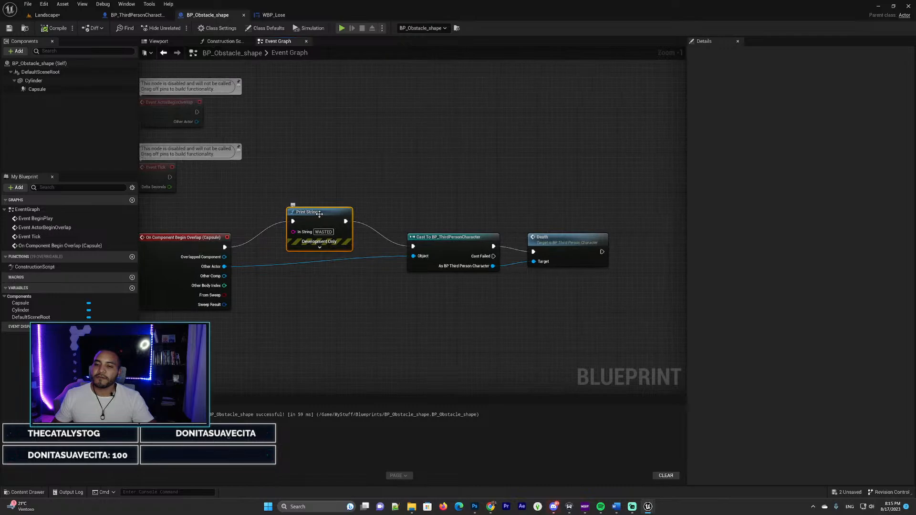
pyautogui.moveTo(351, 167); pyautogui.dragTo(410, 170, button='right')
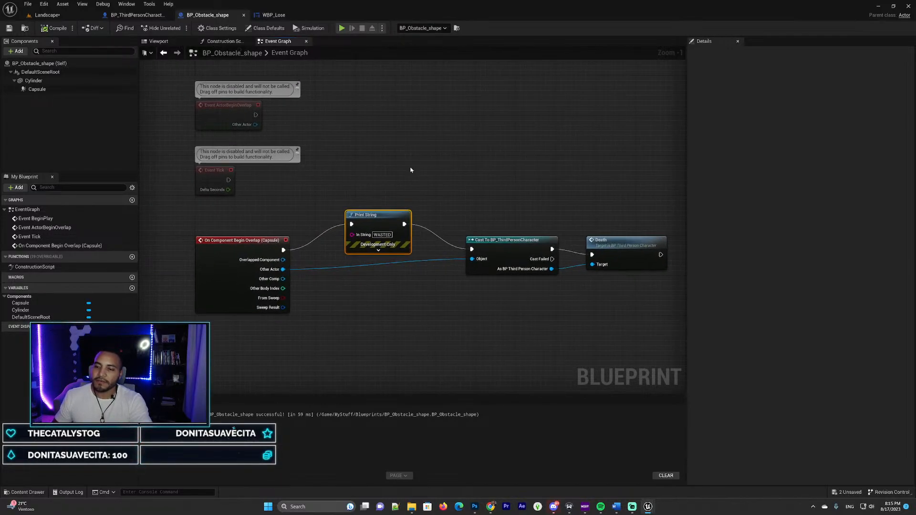
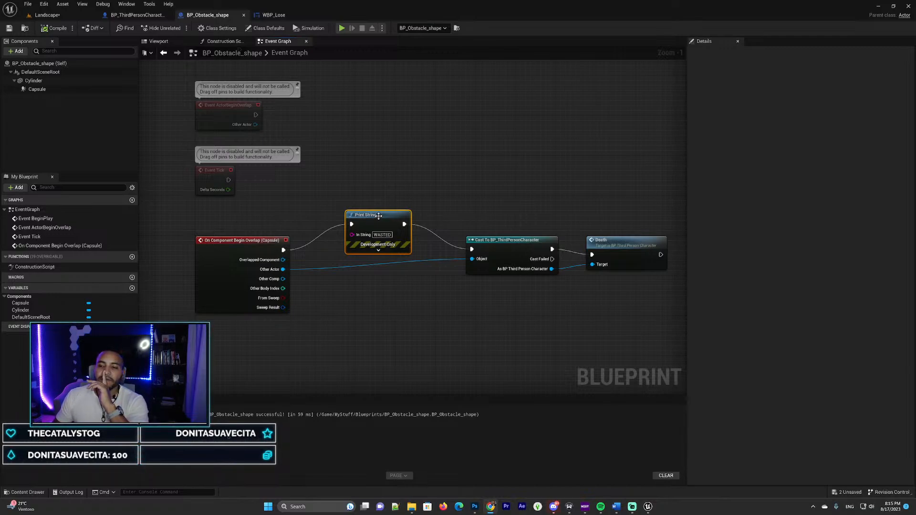
# - Move the Cast To BP_ThirdPersonCharacter and Death nodes farther from Print String to make room in the overlap chain
pyautogui.moveTo(378, 216); pyautogui.dragTo(383, 221)
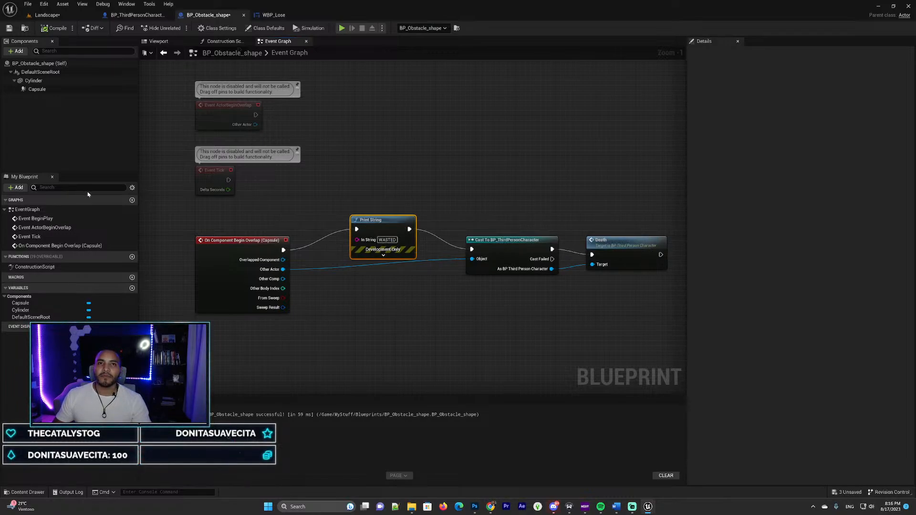
pyautogui.moveTo(457, 126); pyautogui.dragTo(606, 269)
pyautogui.moveTo(487, 187); pyautogui.dragTo(609, 308)
pyautogui.moveTo(608, 308); pyautogui.dragTo(453, 305, button='right')
pyautogui.moveTo(358, 225); pyautogui.dragTo(521, 242)
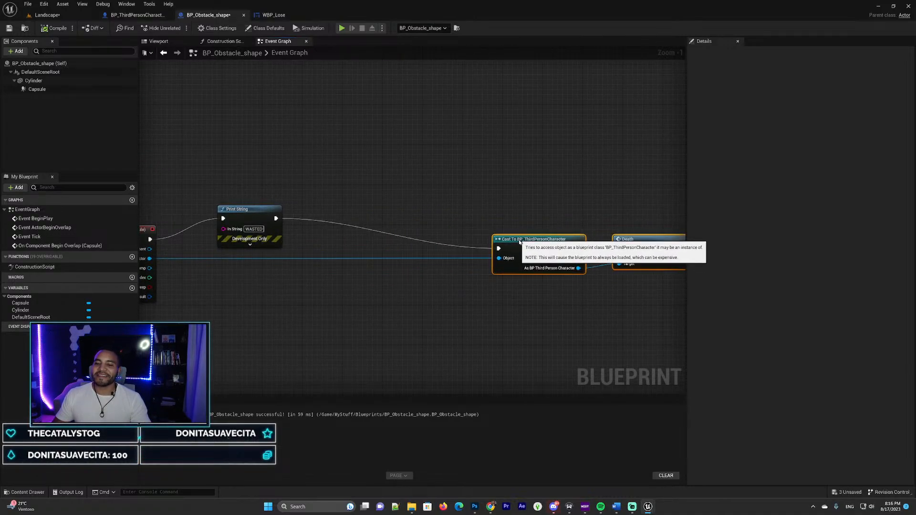
pyautogui.moveTo(403, 219); pyautogui.dragTo(458, 219, button='right')
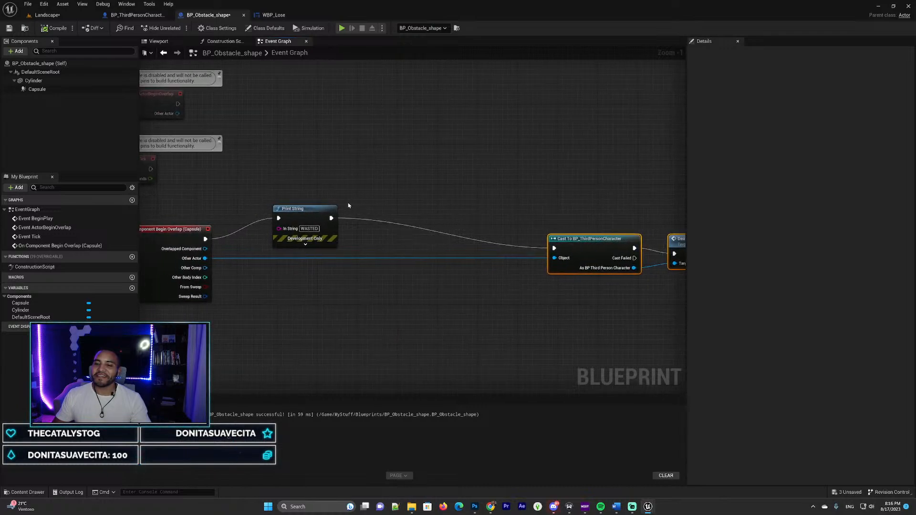
# - Insert a Set Global Time Dilation node between Print String and the cast node, with a time dilation of 0.3
pyautogui.moveTo(337, 217); pyautogui.dragTo(419, 219)
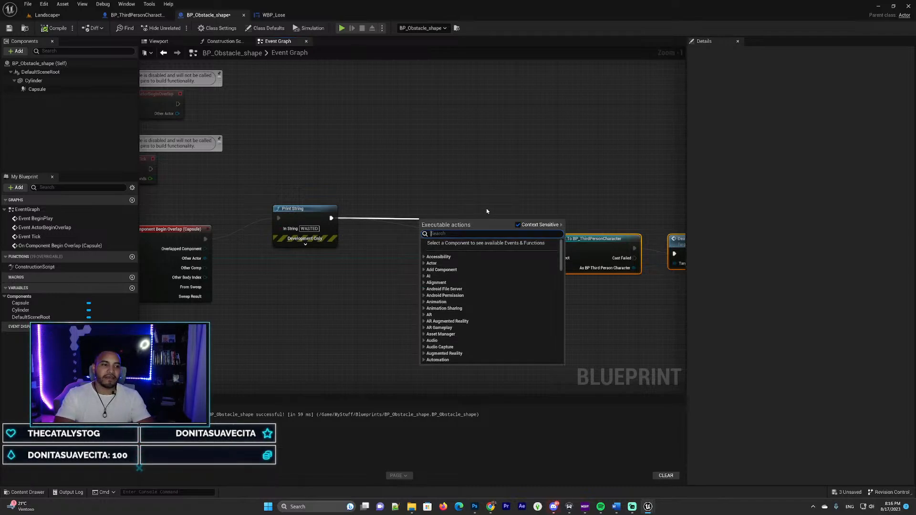
pyautogui.write('set global time')
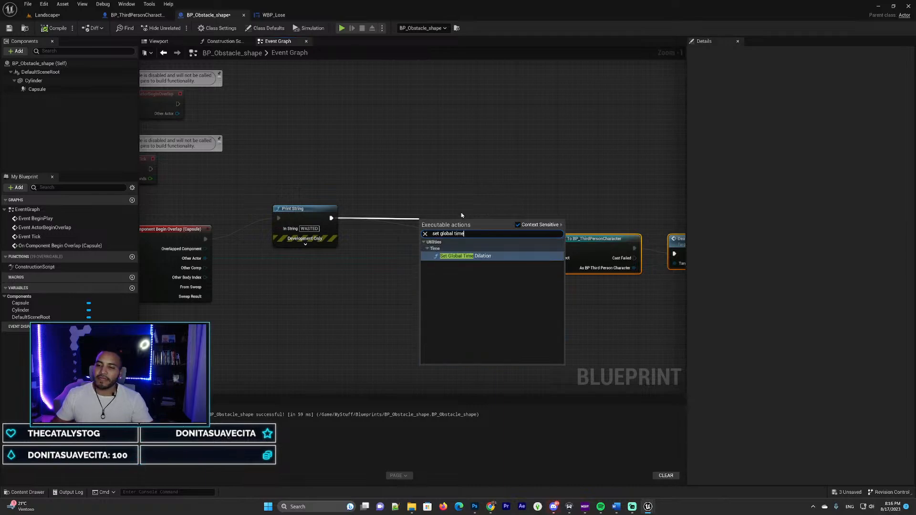
pyautogui.click(474, 256)
pyautogui.moveTo(452, 215); pyautogui.dragTo(437, 210)
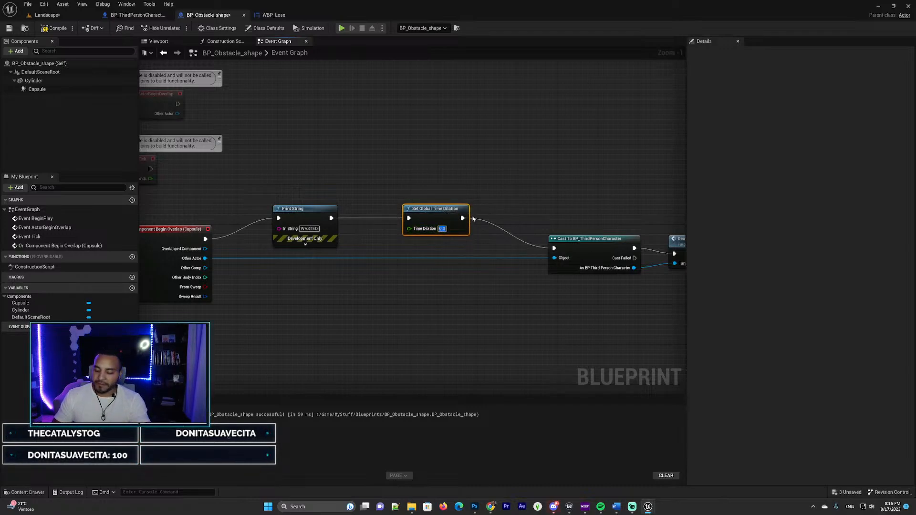
pyautogui.write('.3')
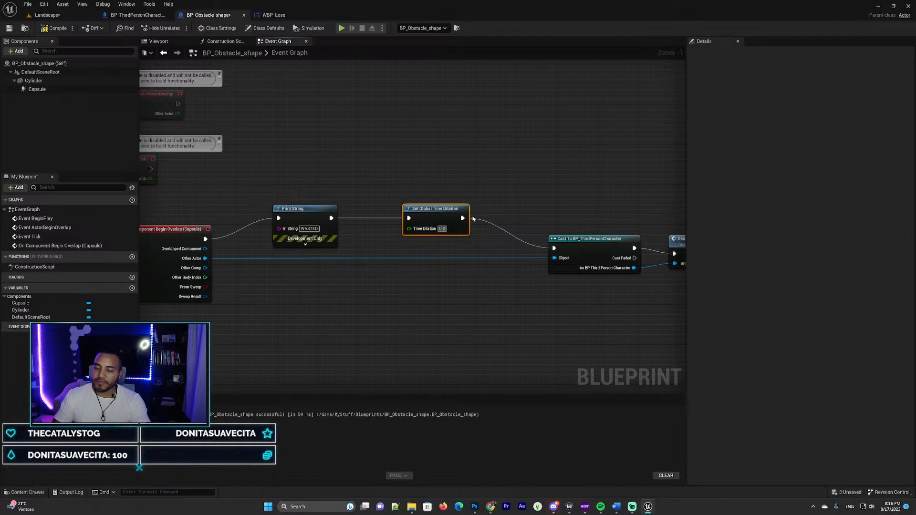
pyautogui.hotkey('ctrl', 'a')
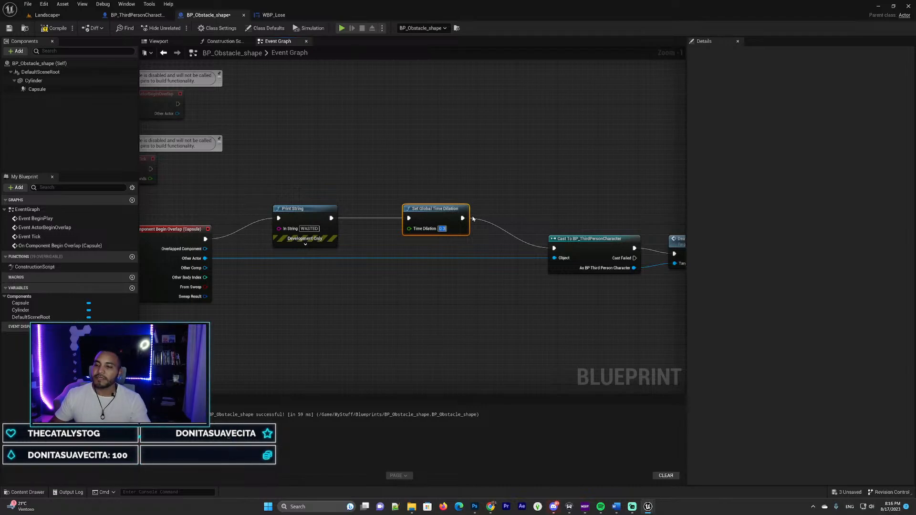
pyautogui.moveTo(548, 207); pyautogui.dragTo(448, 198, button='right')
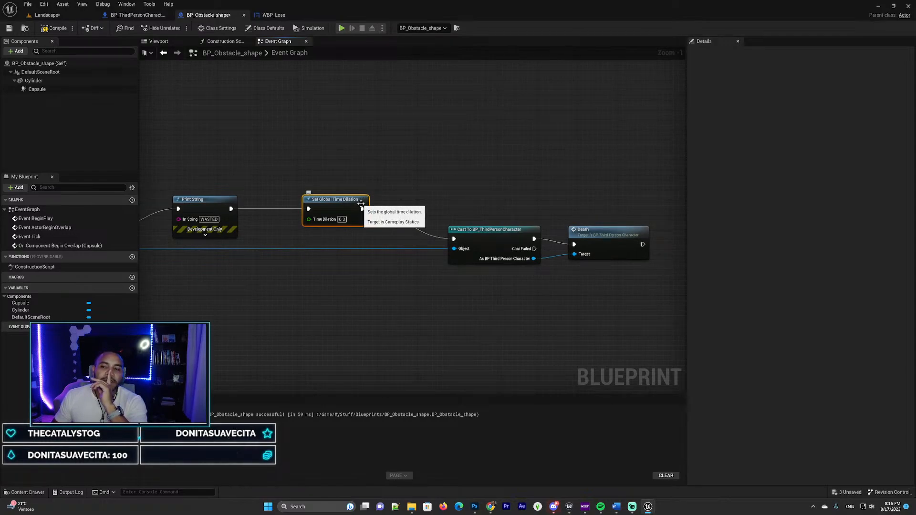
# - Add a Delay node connected to the Death call's execution output and align it with the chain
pyautogui.moveTo(474, 164); pyautogui.dragTo(632, 272)
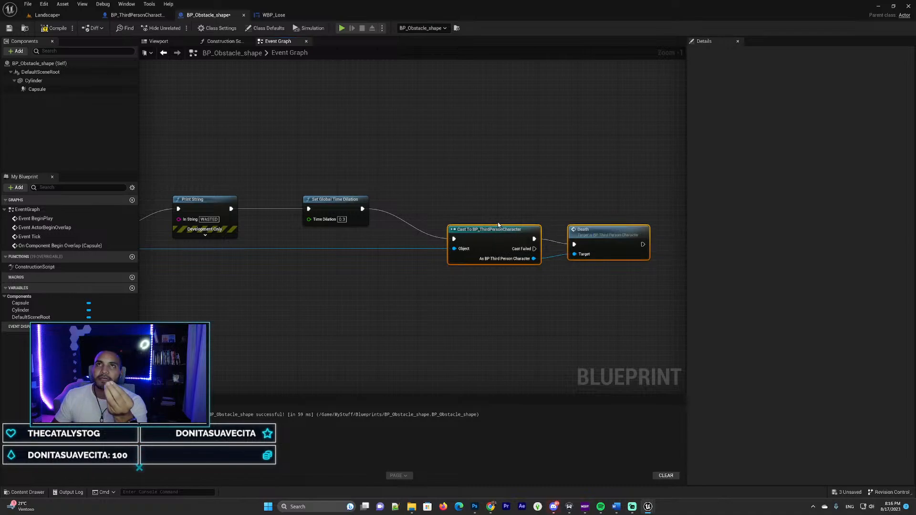
pyautogui.moveTo(442, 219); pyautogui.dragTo(426, 187, button='right')
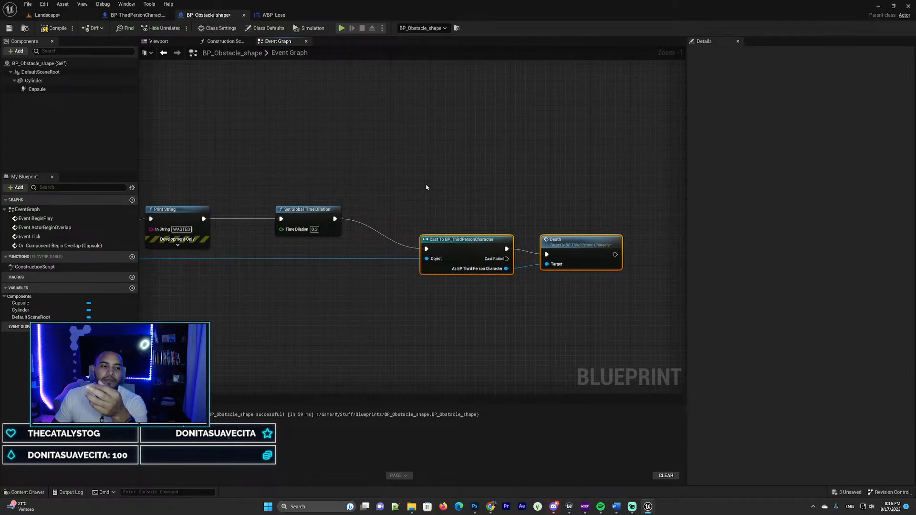
pyautogui.moveTo(435, 191); pyautogui.dragTo(401, 187, button='right')
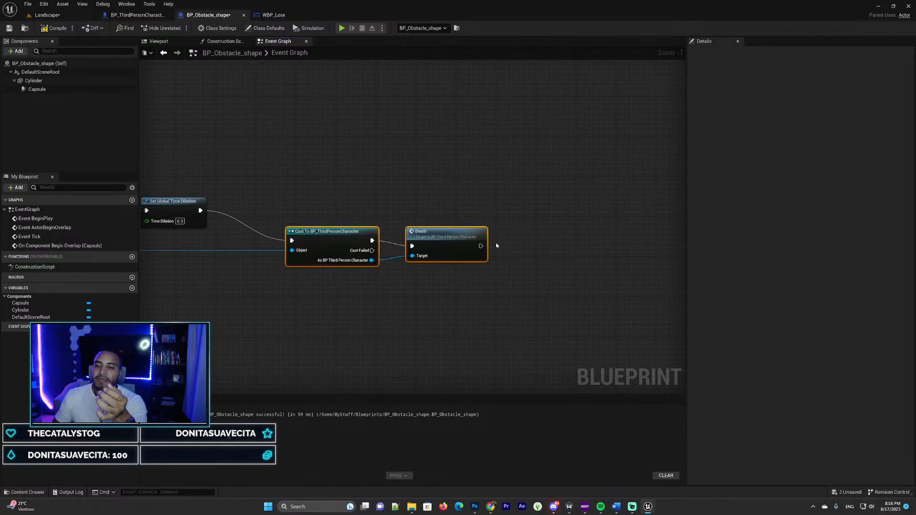
pyautogui.moveTo(481, 245); pyautogui.dragTo(554, 233)
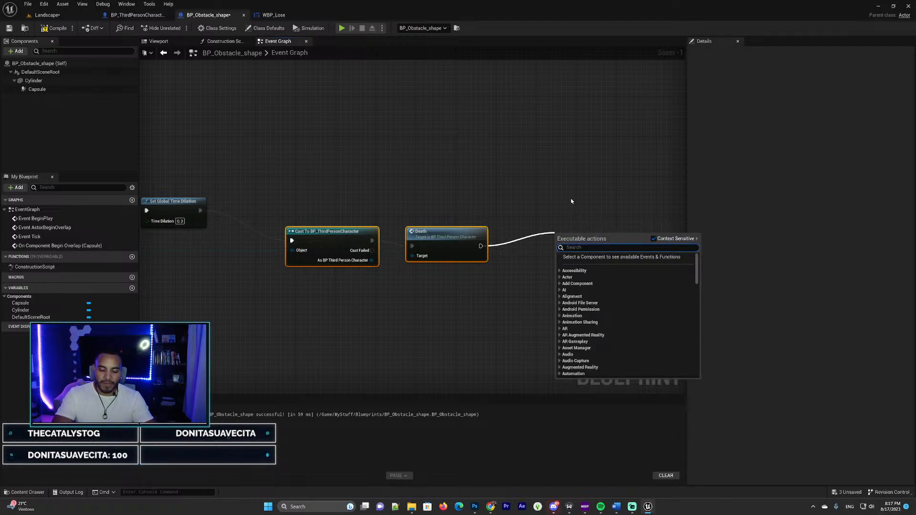
pyautogui.write('delay')
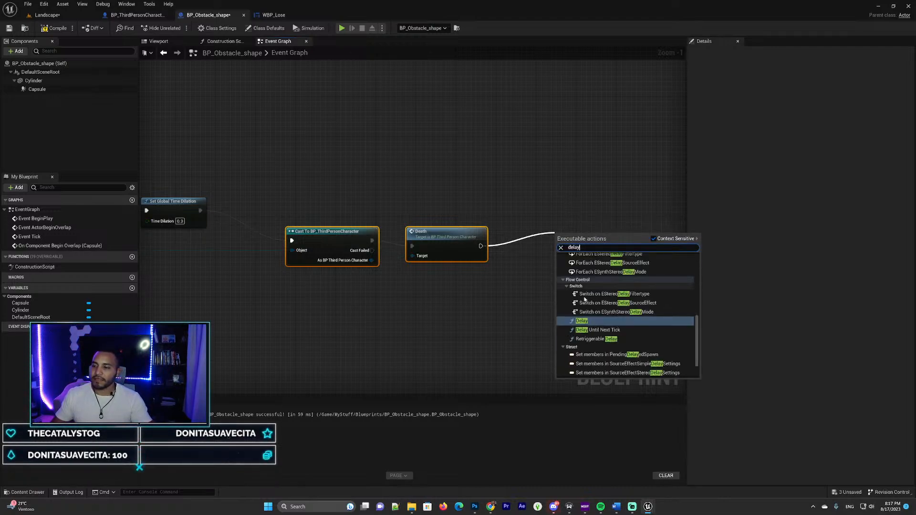
pyautogui.click(585, 321)
pyautogui.moveTo(580, 236); pyautogui.dragTo(555, 231)
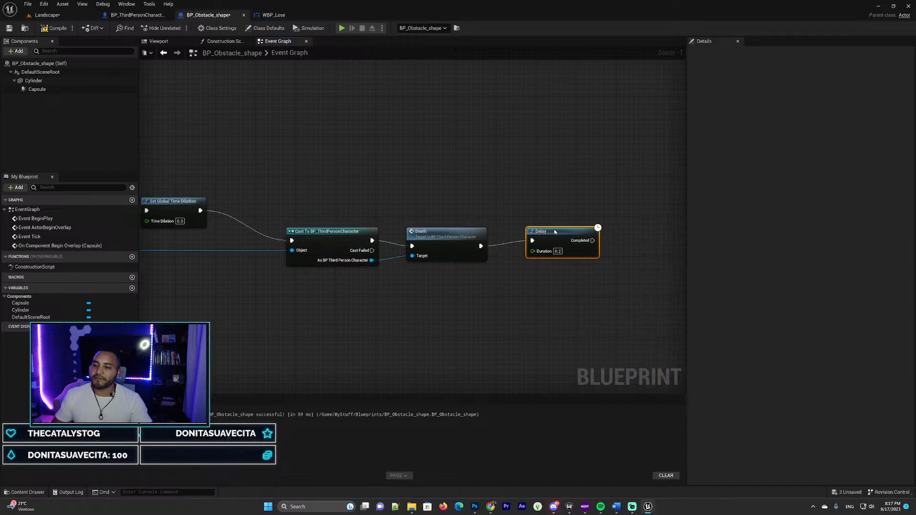
# - Set the Delay node's duration to 4.0
pyautogui.click(557, 251)
pyautogui.write('0')
pyautogui.press('BackSpace')
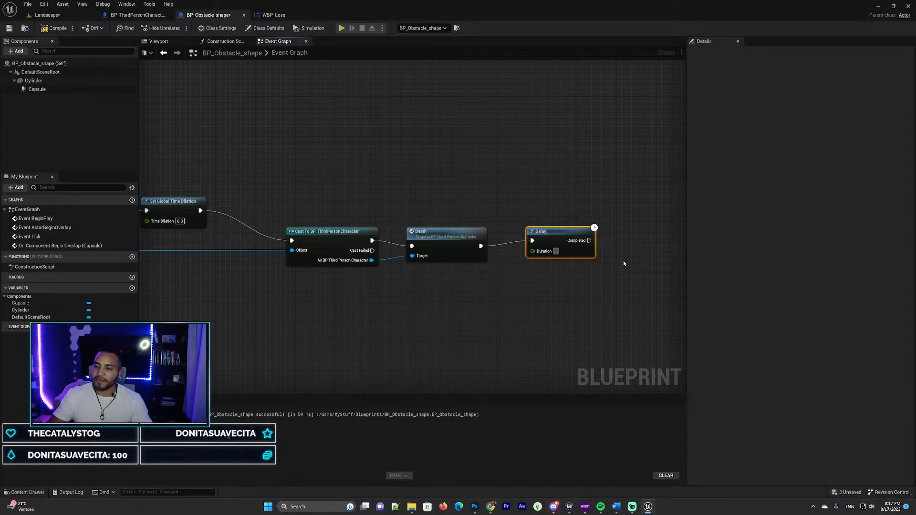
pyautogui.write('4')
pyautogui.click(623, 261)
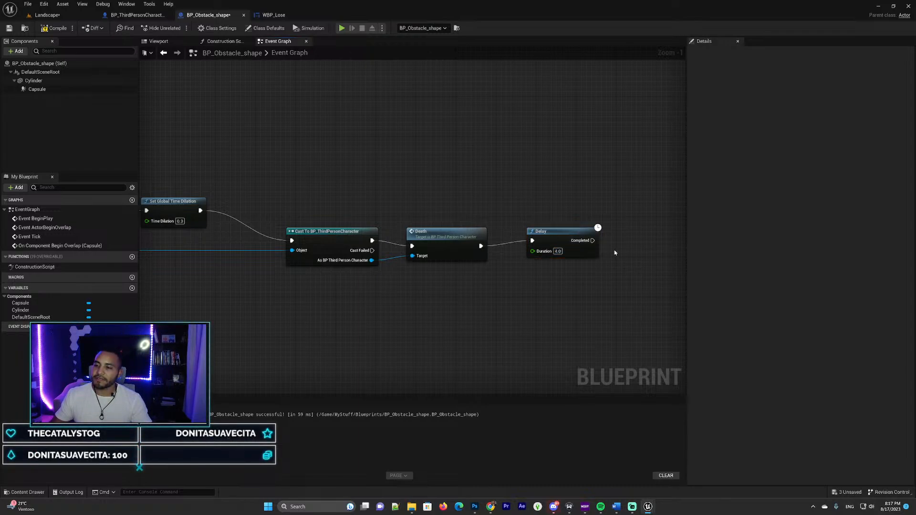
# - Add an Open Level (by Object Reference) node to the Delay's Completed output and line it up with the chain
pyautogui.moveTo(623, 260); pyautogui.dragTo(399, 241, button='right')
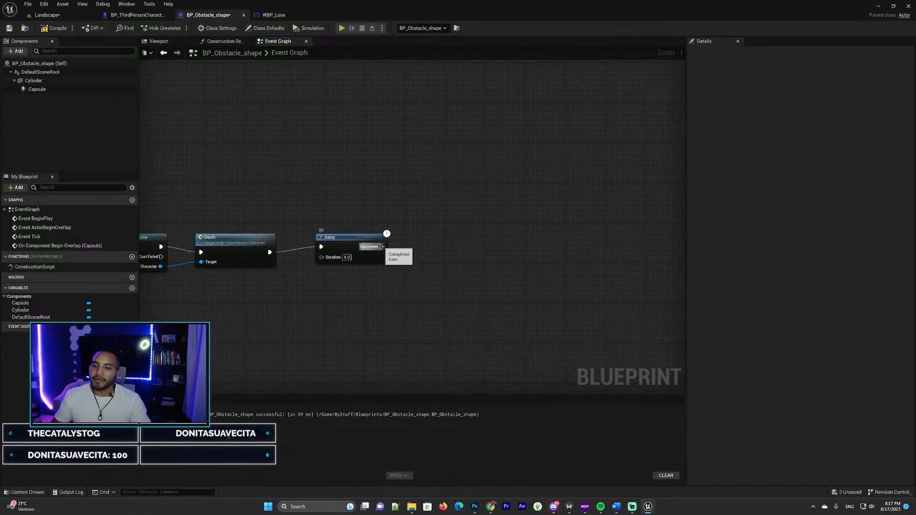
pyautogui.moveTo(381, 247); pyautogui.dragTo(451, 241)
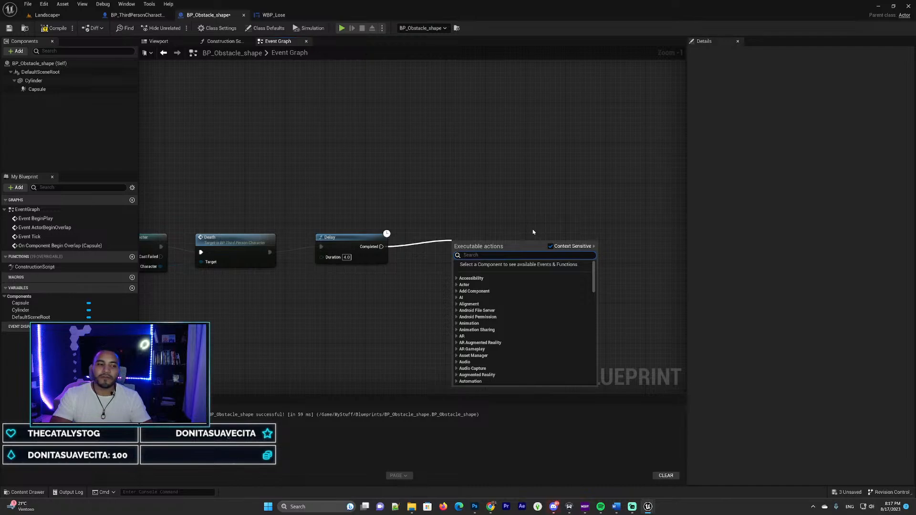
pyautogui.write('open level')
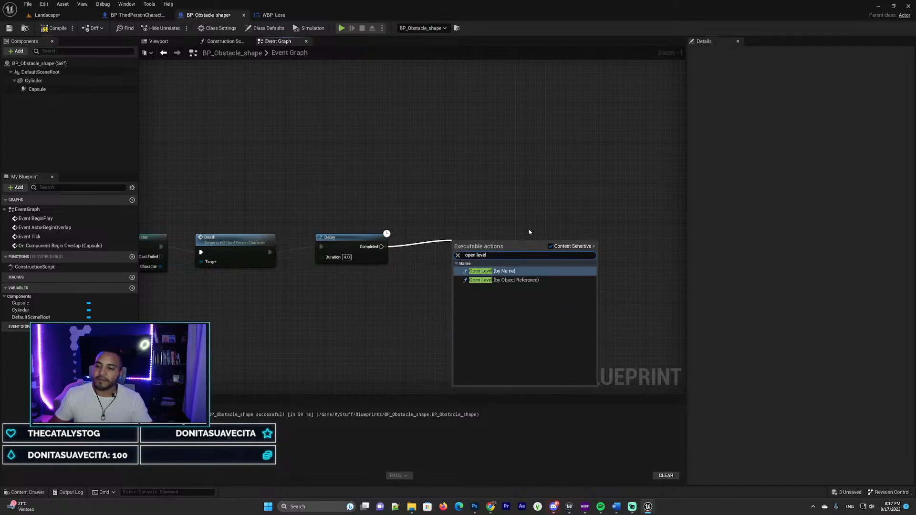
pyautogui.click(504, 280)
pyautogui.moveTo(482, 246); pyautogui.dragTo(459, 241)
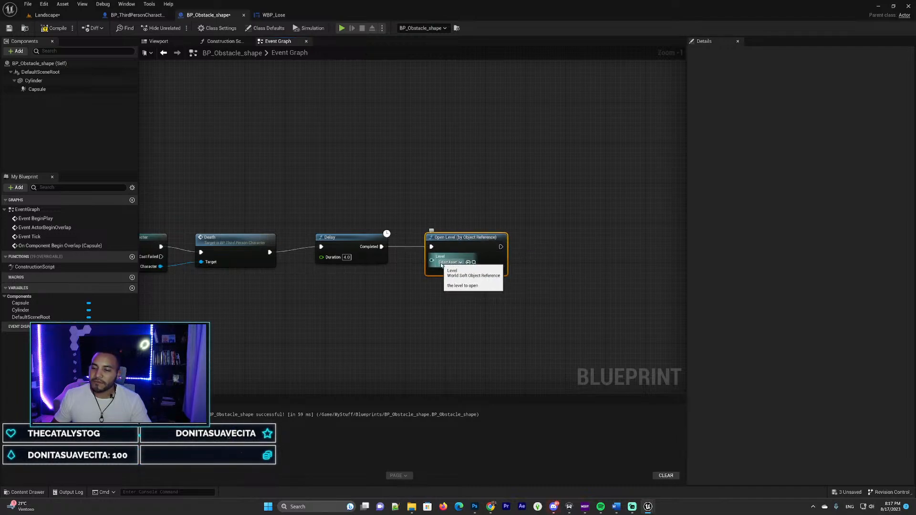
# - Choose Landscape as the level for the Open Level node and adjust the node's spacing from the Delay
pyautogui.click(459, 263)
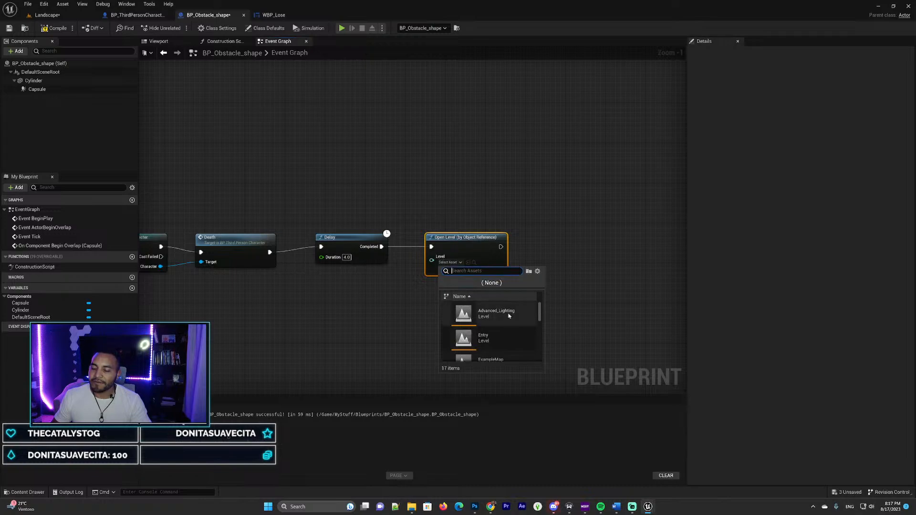
pyautogui.scroll(-2, 508, 326)
pyautogui.scroll(-2, 507, 331)
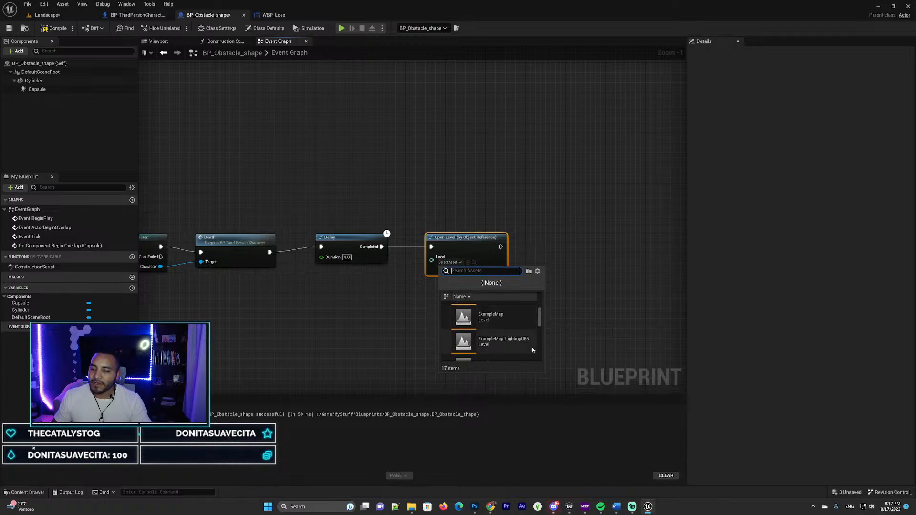
pyautogui.scroll(1, 508, 335)
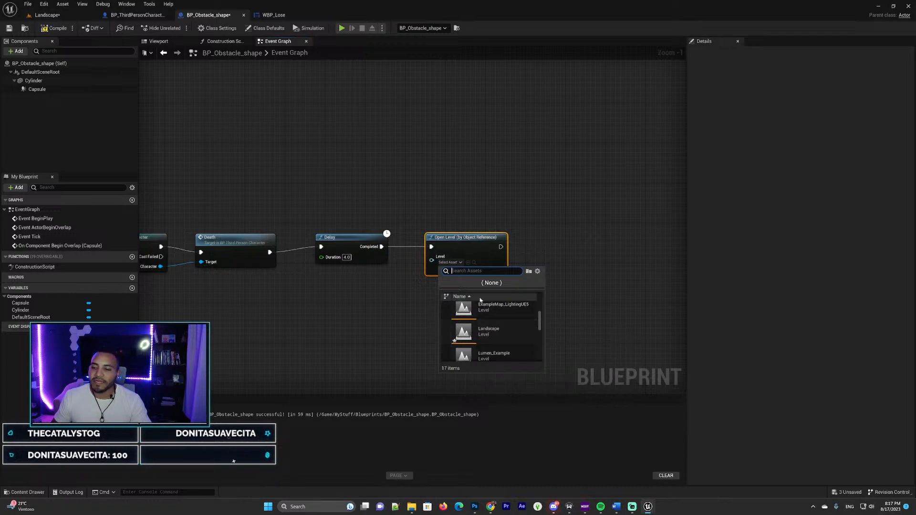
pyautogui.click(496, 329)
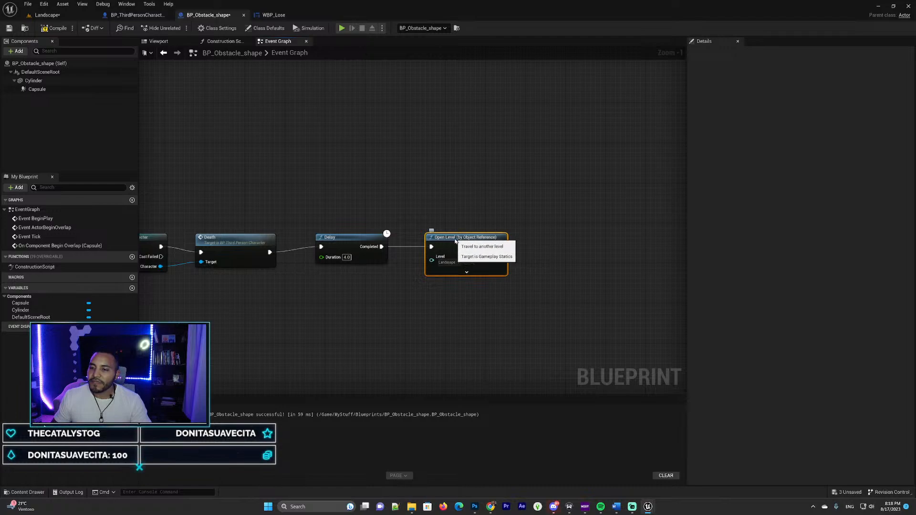
pyautogui.moveTo(461, 241)
pyautogui.mouseDown()
pyautogui.moveTo(452, 241)
pyautogui.moveTo(460, 242)
pyautogui.mouseUp()
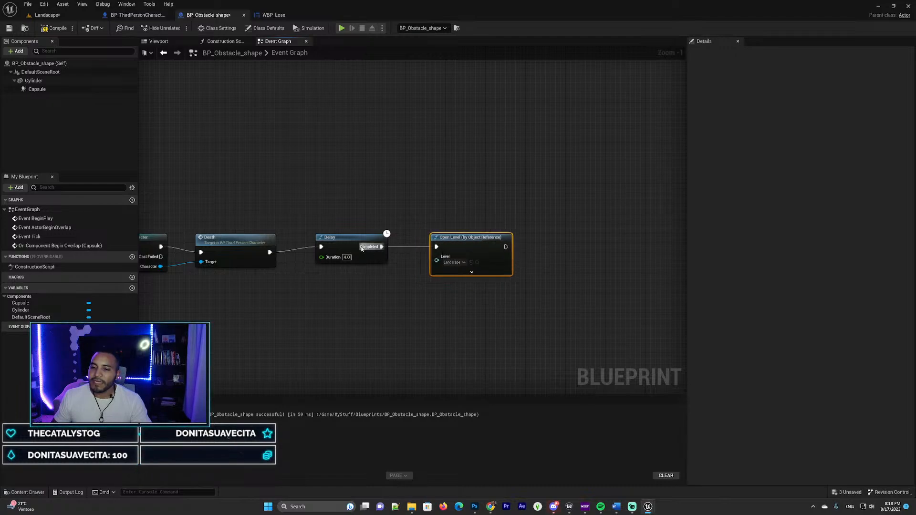
# - Review the full overlap chain from the capsule's begin-overlap event through time dilation, Death and Delay to Open Level
pyautogui.moveTo(460, 242); pyautogui.dragTo(384, 144, button='right')
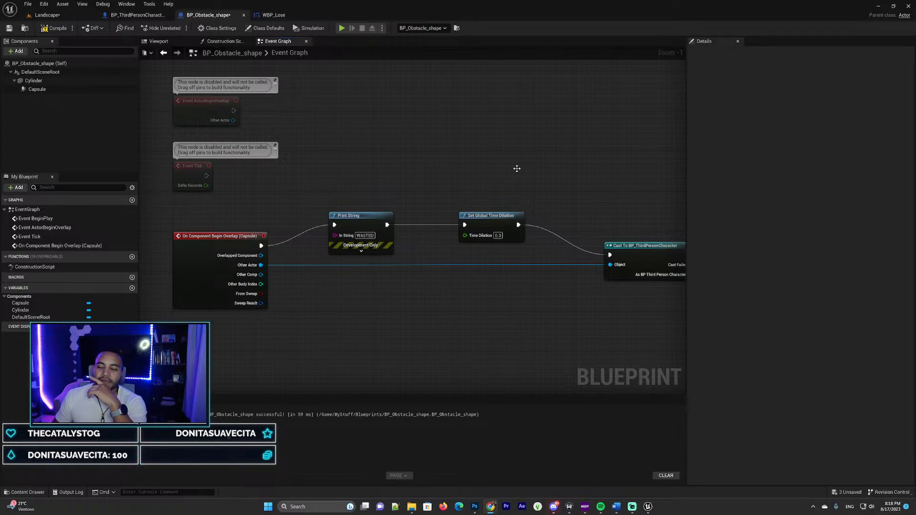
pyautogui.moveTo(515, 167); pyautogui.dragTo(303, 156, button='right')
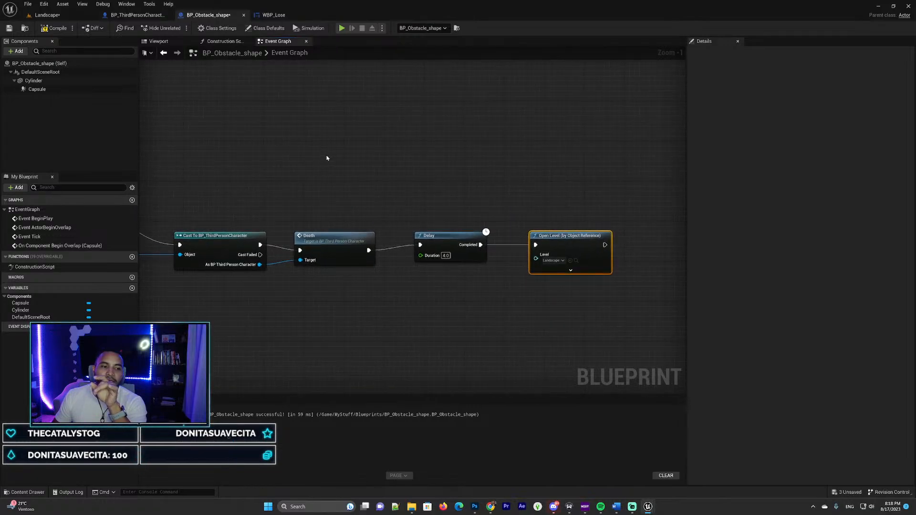
pyautogui.moveTo(336, 154); pyautogui.dragTo(423, 153, button='right')
pyautogui.moveTo(363, 153); pyautogui.dragTo(488, 158, button='right')
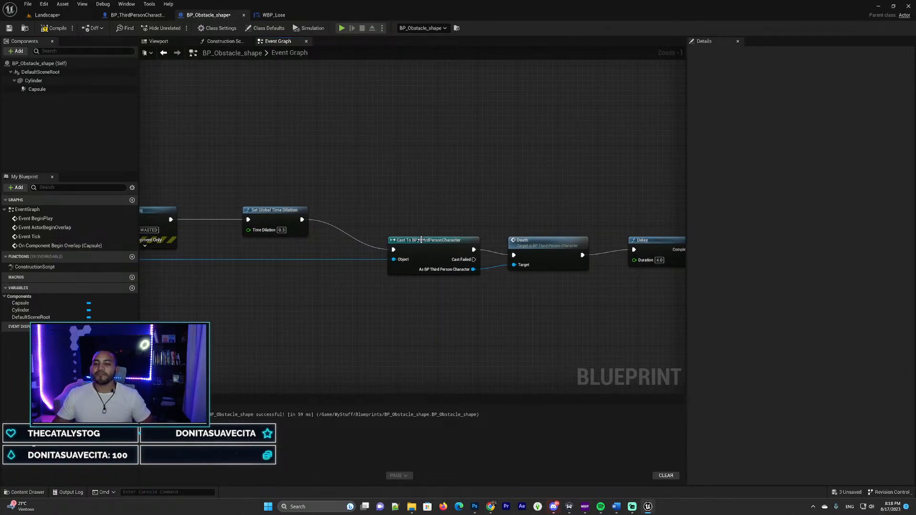
pyautogui.moveTo(497, 219); pyautogui.dragTo(551, 206, button='right')
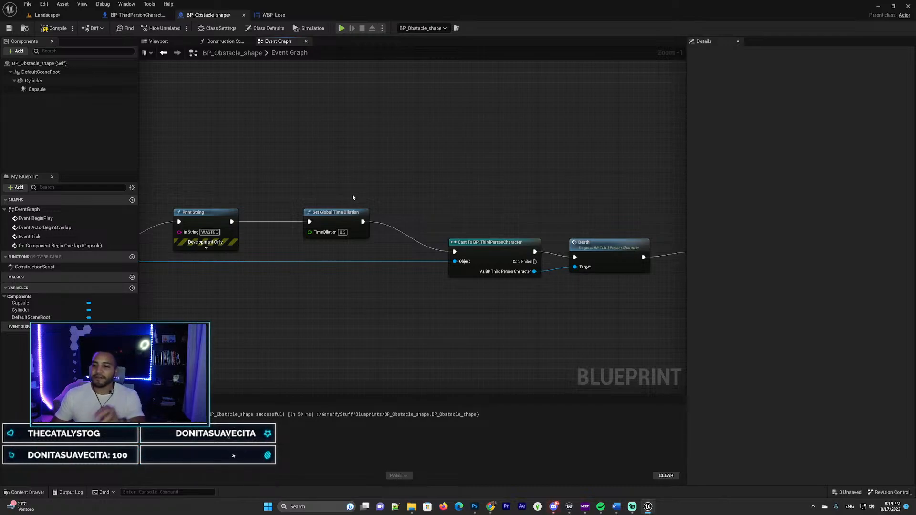
pyautogui.moveTo(501, 196); pyautogui.dragTo(286, 198, button='right')
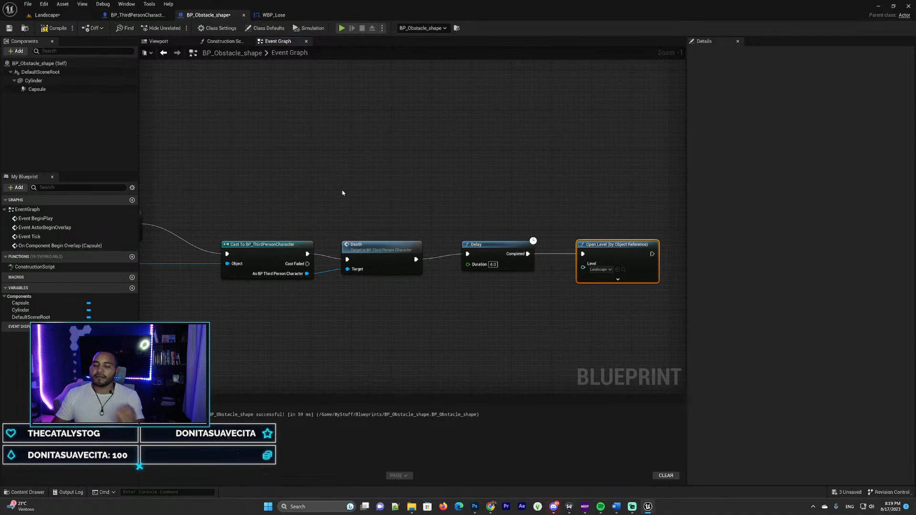
pyautogui.moveTo(394, 225); pyautogui.dragTo(301, 214, button='right')
pyautogui.moveTo(218, 246); pyautogui.dragTo(497, 236, button='right')
pyautogui.moveTo(301, 199); pyautogui.dragTo(374, 195, button='right')
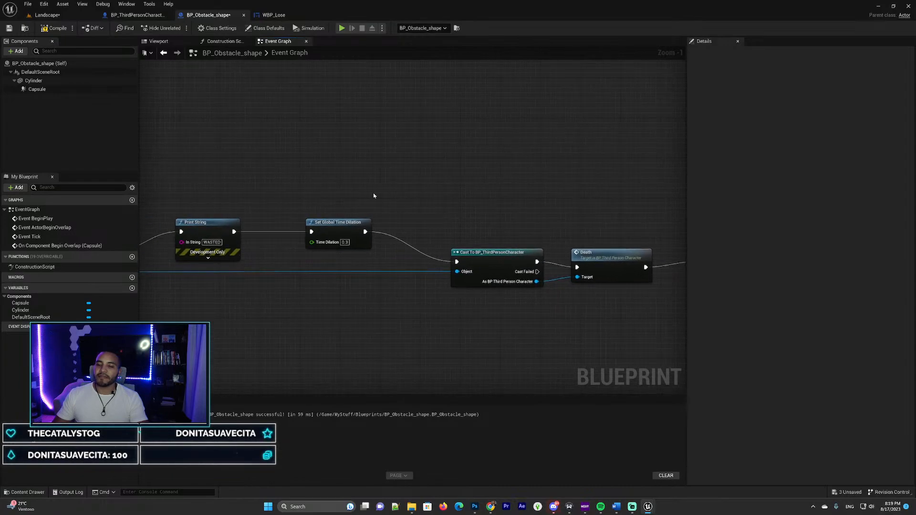
# - Select the Set Global Time Dilation node and compile the BP_Obstacle_shape blueprint
pyautogui.click(367, 221)
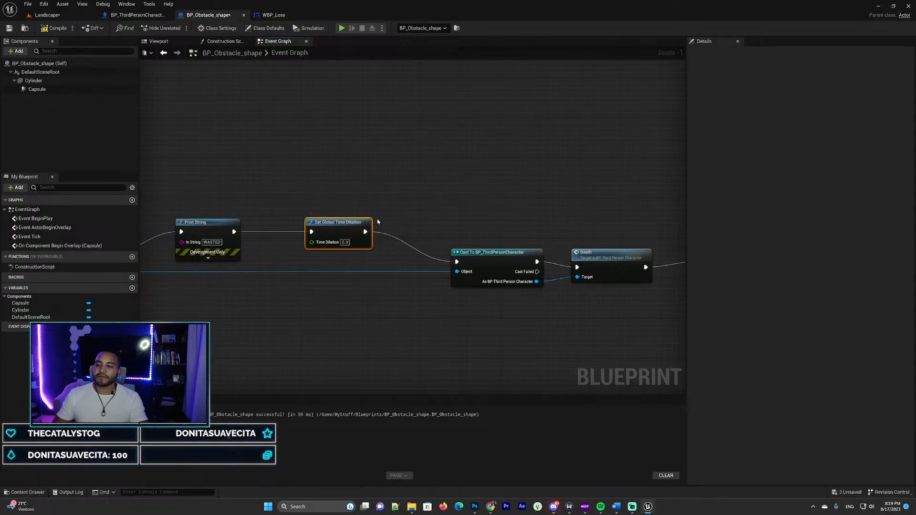
pyautogui.moveTo(522, 243); pyautogui.dragTo(460, 245, button='right')
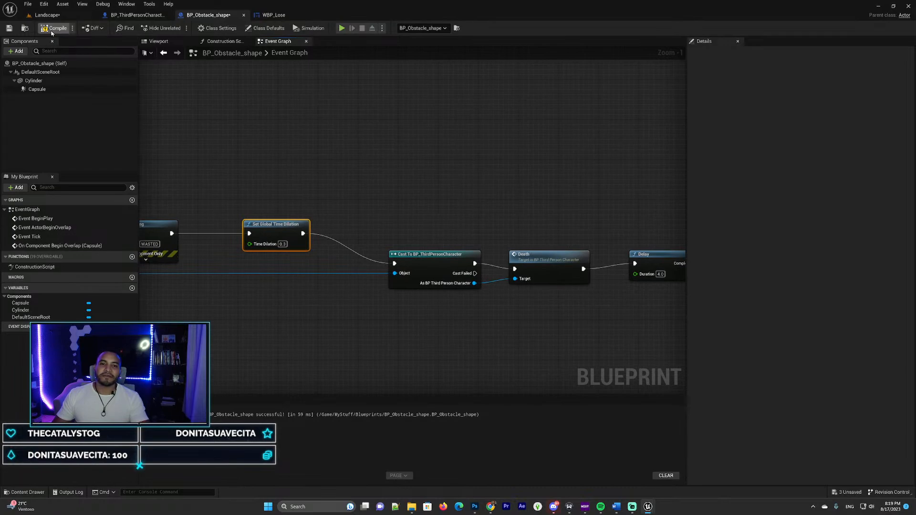
pyautogui.moveTo(540, 145); pyautogui.dragTo(278, 137, button='right')
pyautogui.moveTo(340, 149); pyautogui.dragTo(540, 170, button='right')
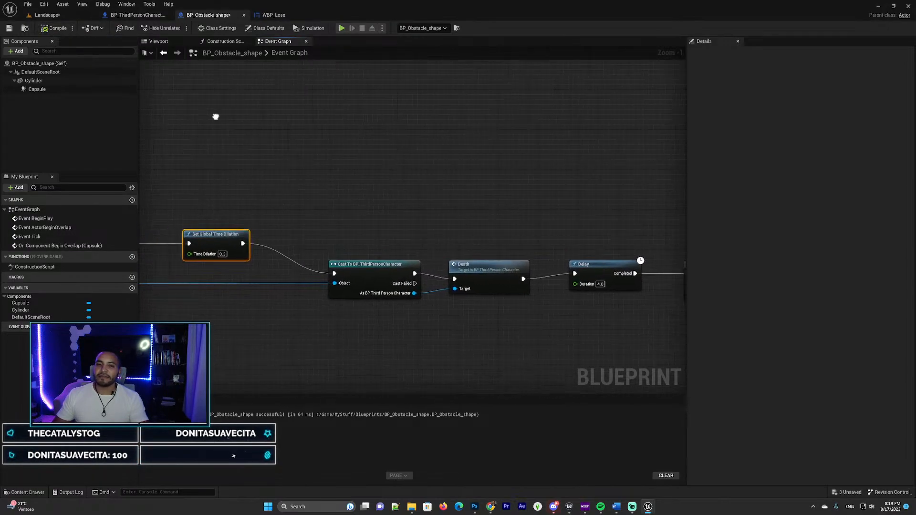
# - Save BP_Obstacle_shape, play-test the Landscape level by moving the character toward the obstacle, and end the play session
pyautogui.moveTo(215, 117); pyautogui.dragTo(302, 124, button='right')
pyautogui.click(8, 29)
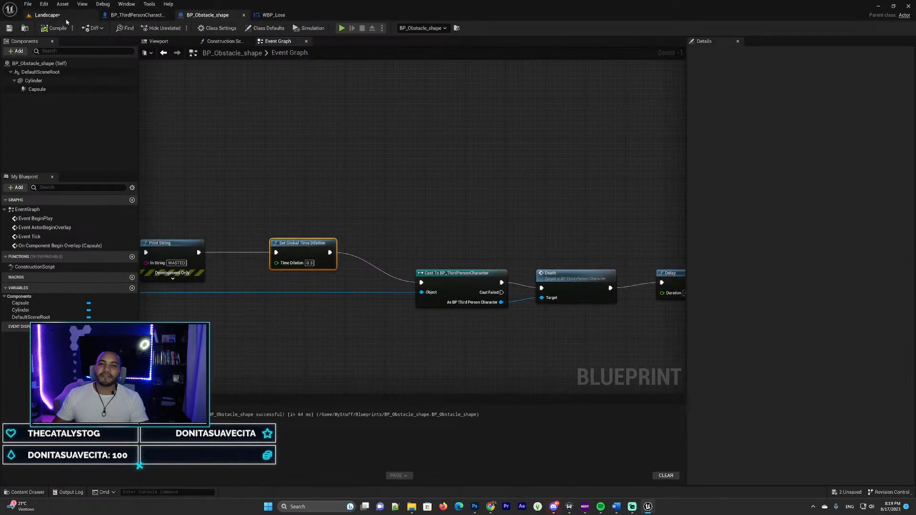
pyautogui.click(46, 15)
pyautogui.click(164, 28)
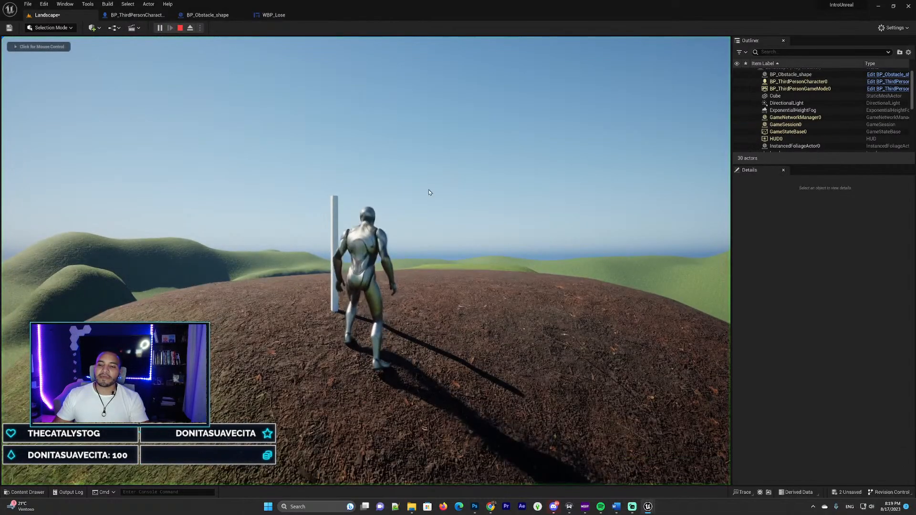
pyautogui.press('w')
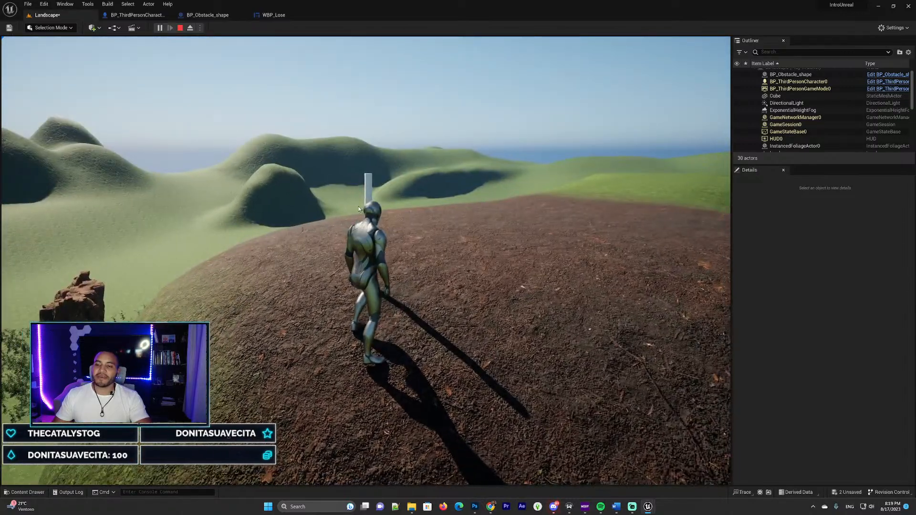
pyautogui.press('Escape')
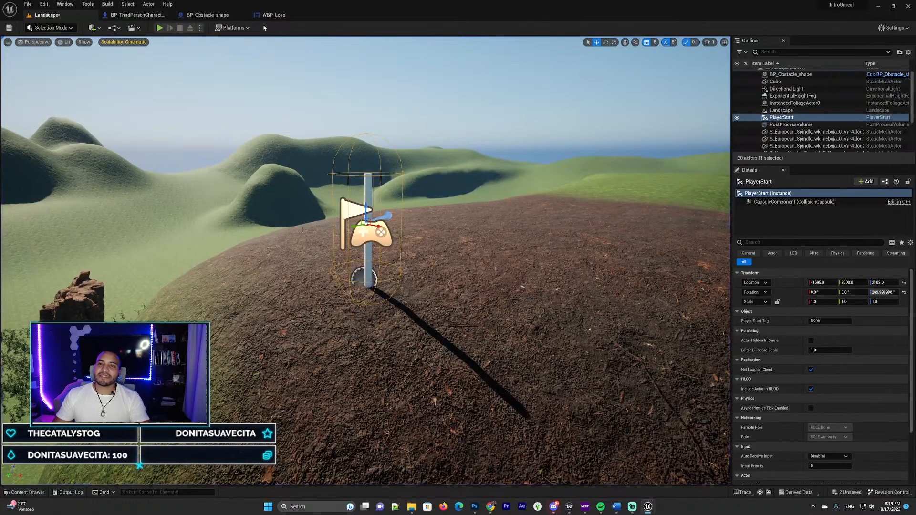
# - In the BP_Obstacle_shape event graph, shift the Delay and Open Level nodes away from Death to make room for another node
pyautogui.click(140, 14)
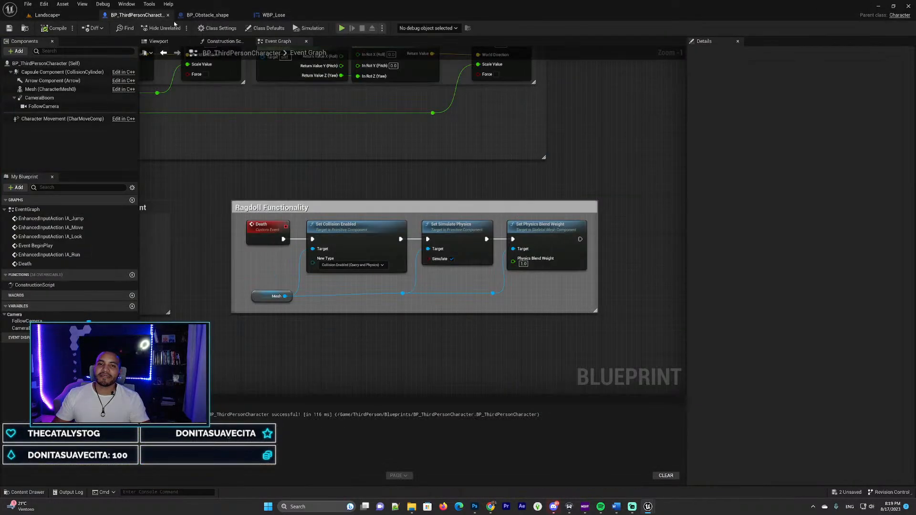
pyautogui.click(208, 15)
pyautogui.moveTo(436, 165); pyautogui.dragTo(313, 180, button='right')
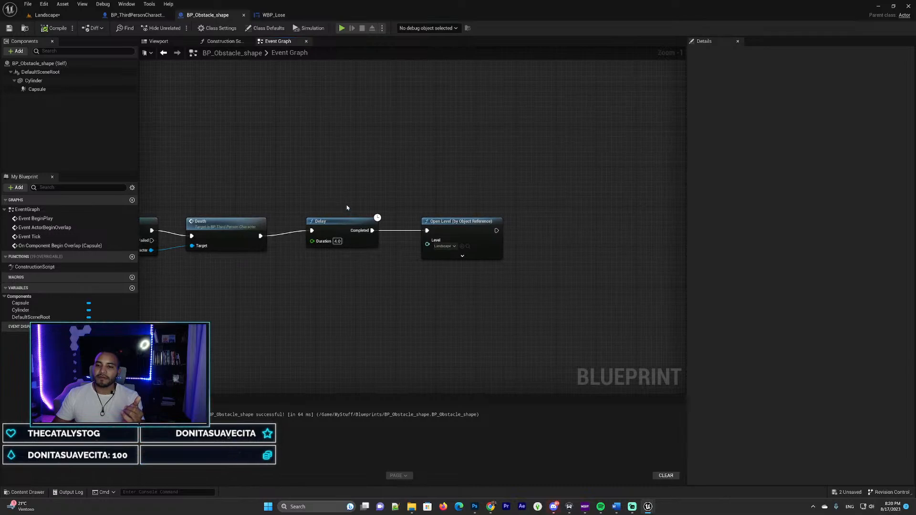
pyautogui.moveTo(311, 162); pyautogui.dragTo(523, 282)
pyautogui.moveTo(362, 224); pyautogui.dragTo(510, 227)
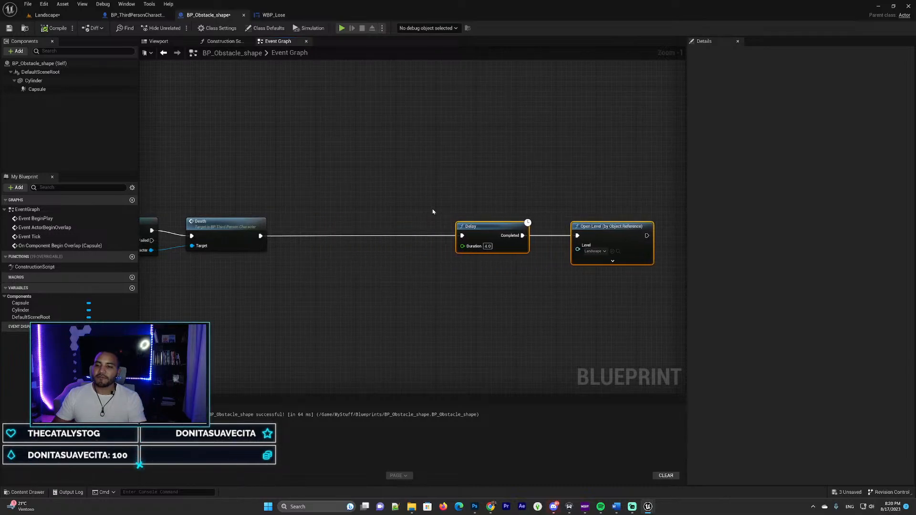
pyautogui.moveTo(361, 201); pyautogui.dragTo(409, 198, button='right')
pyautogui.moveTo(339, 191); pyautogui.dragTo(354, 189, button='right')
pyautogui.click(333, 182)
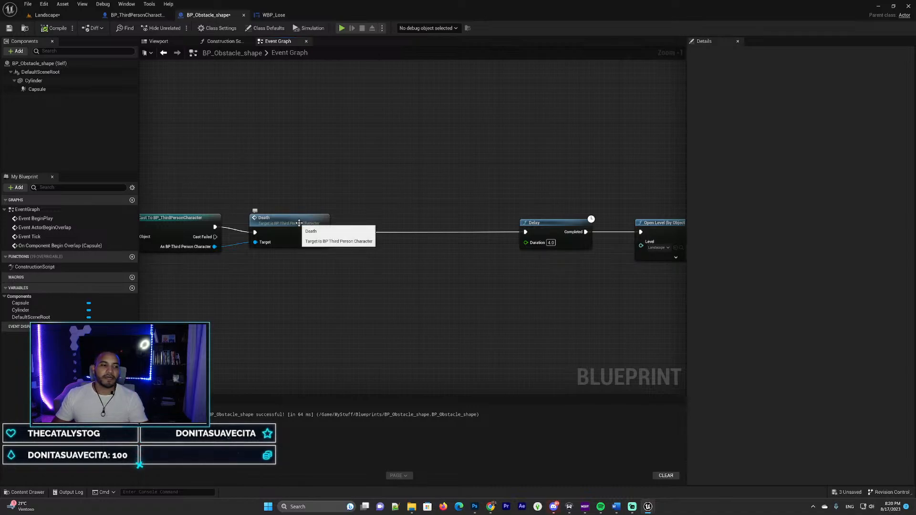
# - Add a Create Widget node after Death, set its class to WBP_Lose, and position it in the chain
pyautogui.moveTo(323, 233); pyautogui.dragTo(385, 209)
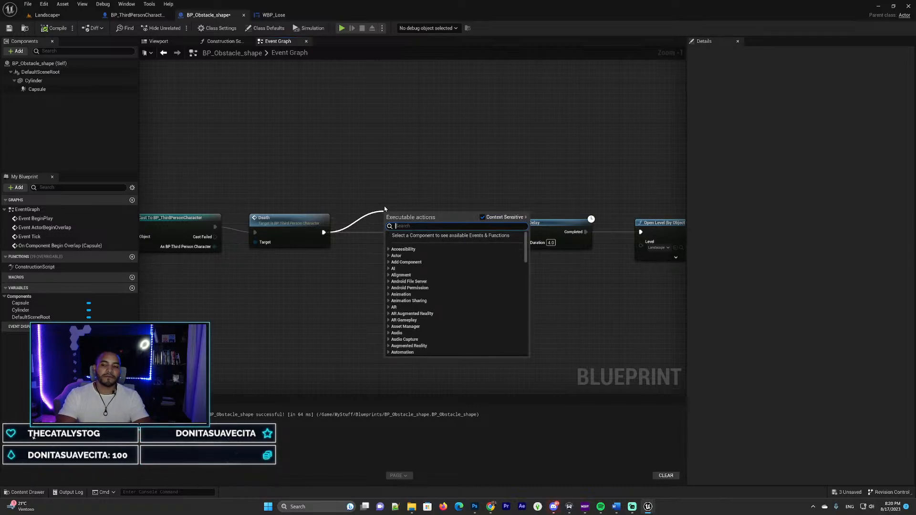
pyautogui.write('create wid')
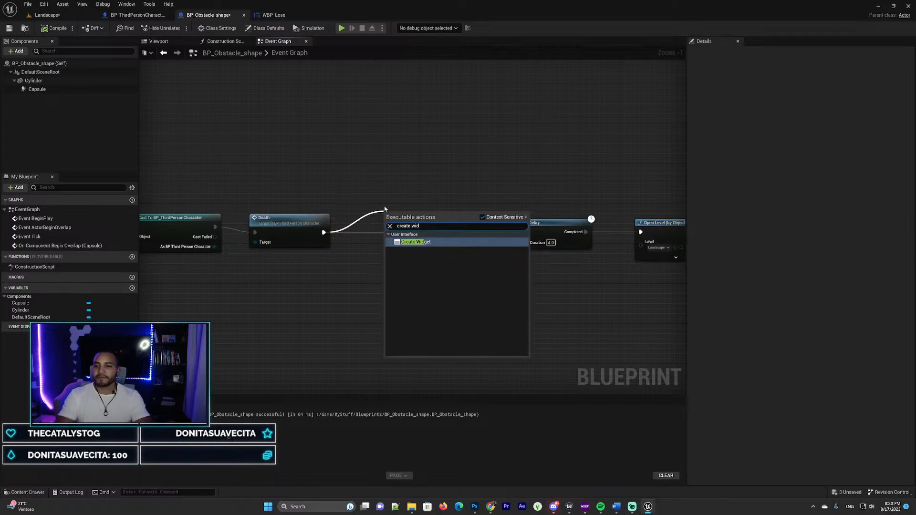
pyautogui.press('Return')
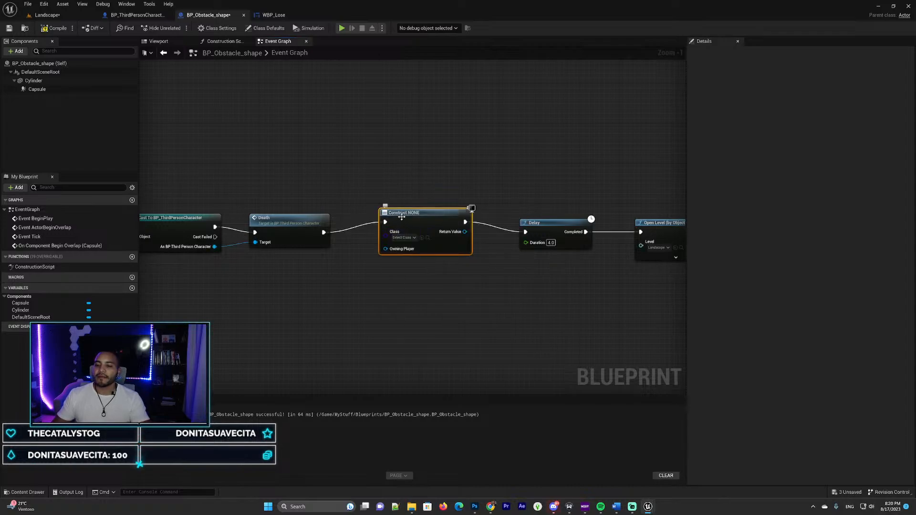
pyautogui.click(413, 239)
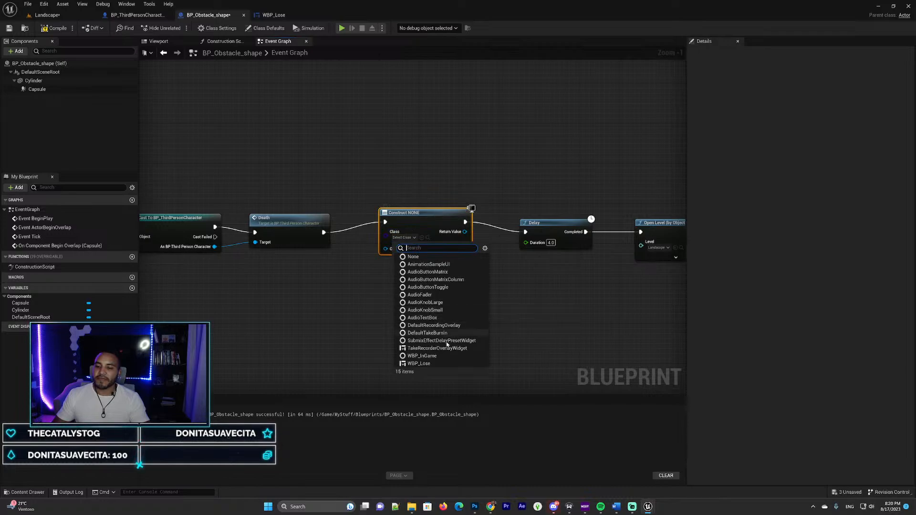
pyautogui.click(429, 364)
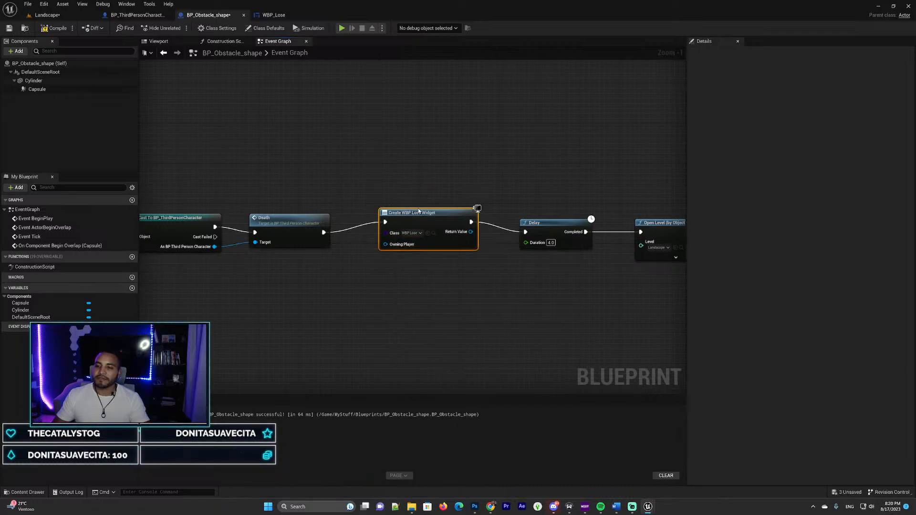
pyautogui.moveTo(416, 213); pyautogui.dragTo(406, 218)
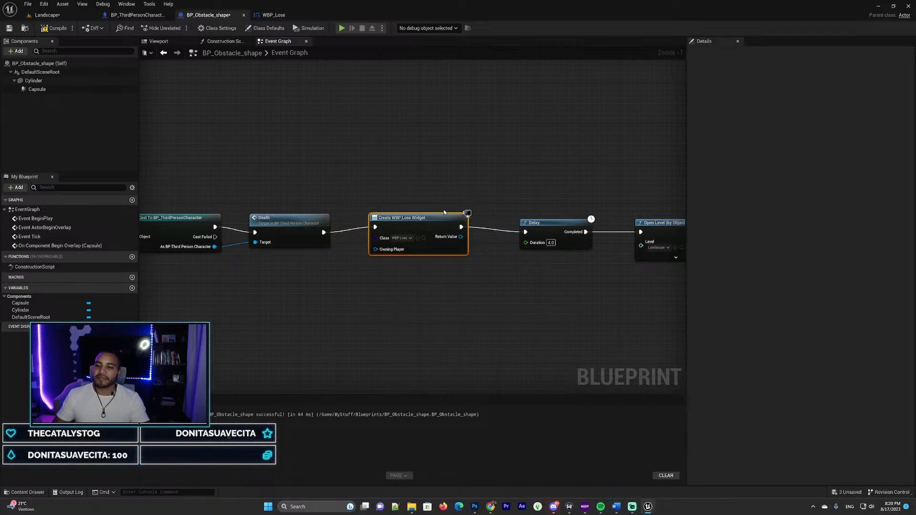
# - Move the Delay and Open Level nodes farther from the Create WBP Lose Widget node
pyautogui.moveTo(406, 218); pyautogui.dragTo(416, 188, button='right')
pyautogui.moveTo(403, 148); pyautogui.dragTo(534, 252)
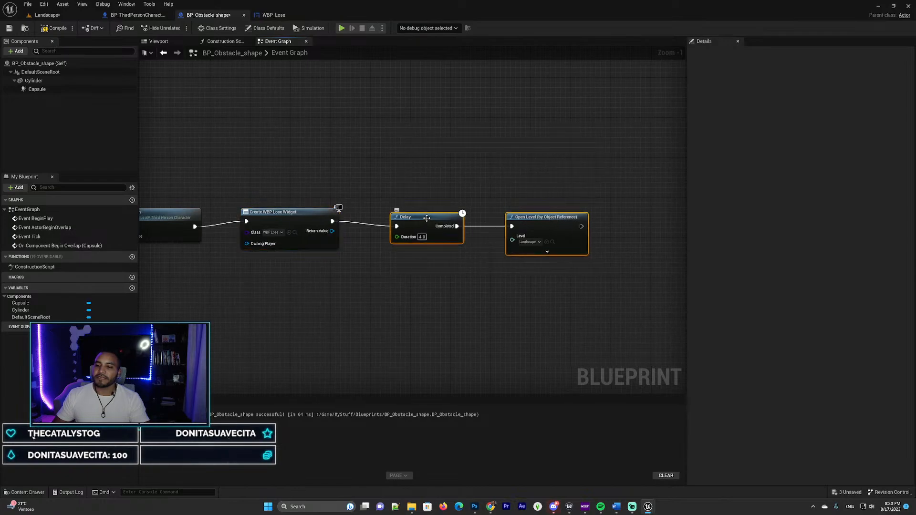
pyautogui.moveTo(427, 218); pyautogui.dragTo(492, 213)
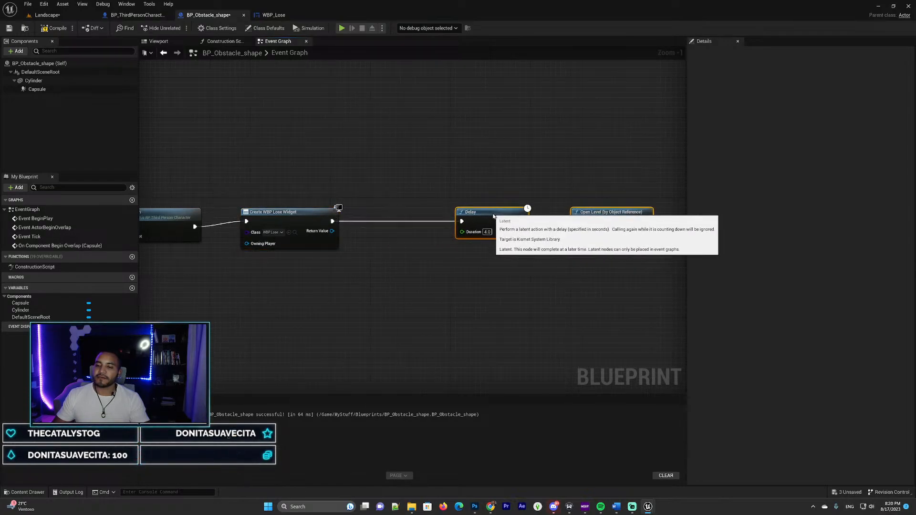
# - Insert an Add to Viewport node between Create WBP Lose Widget and Delay in the execution chain
pyautogui.moveTo(331, 174); pyautogui.dragTo(364, 169, button='right')
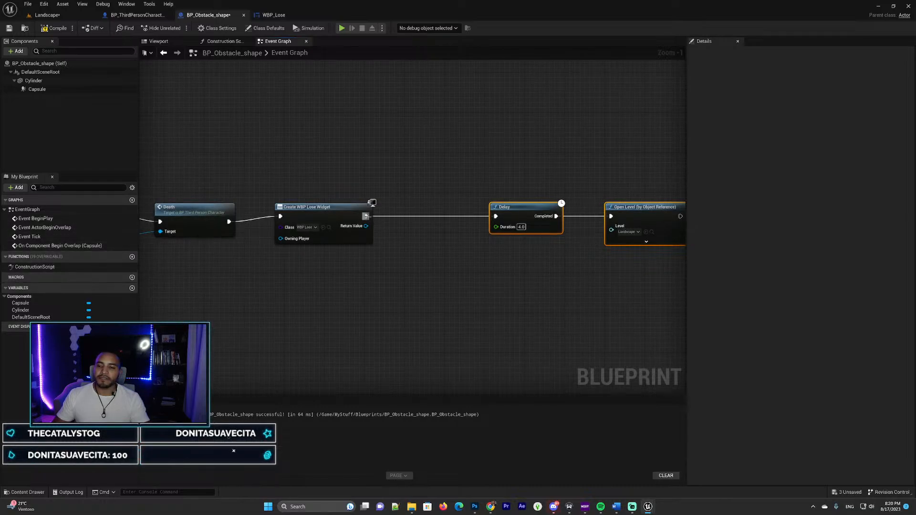
pyautogui.moveTo(366, 217); pyautogui.dragTo(417, 218)
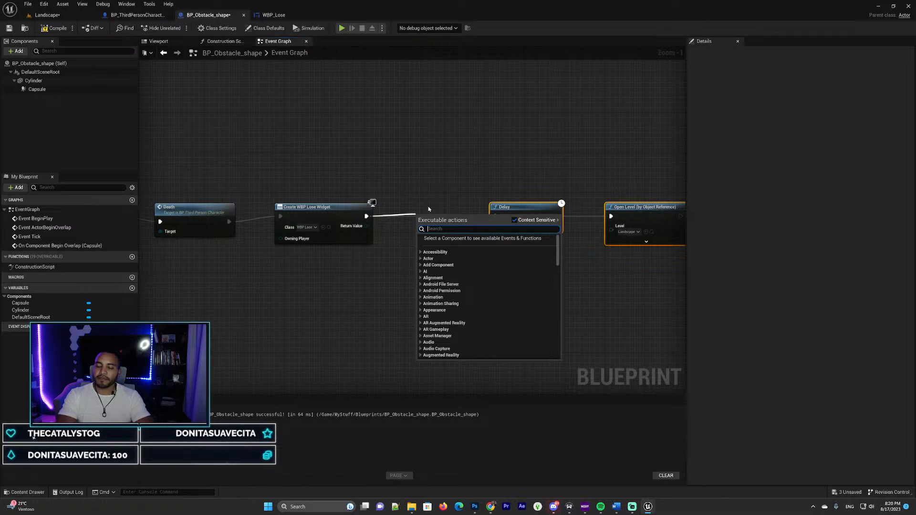
pyautogui.write('add t')
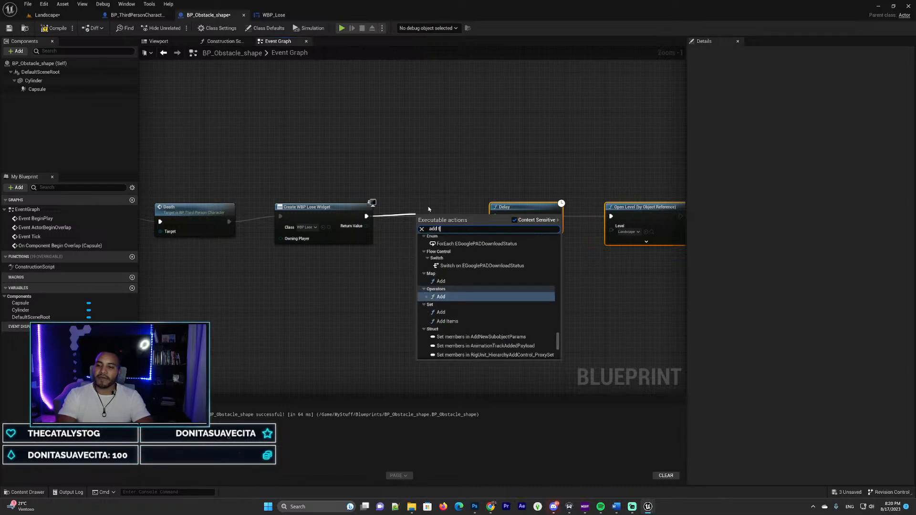
pyautogui.write('o view')
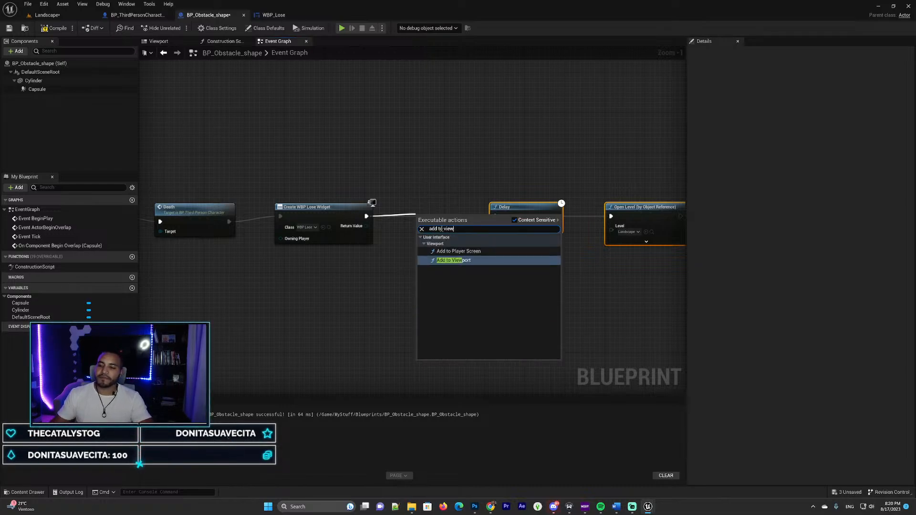
pyautogui.click(454, 260)
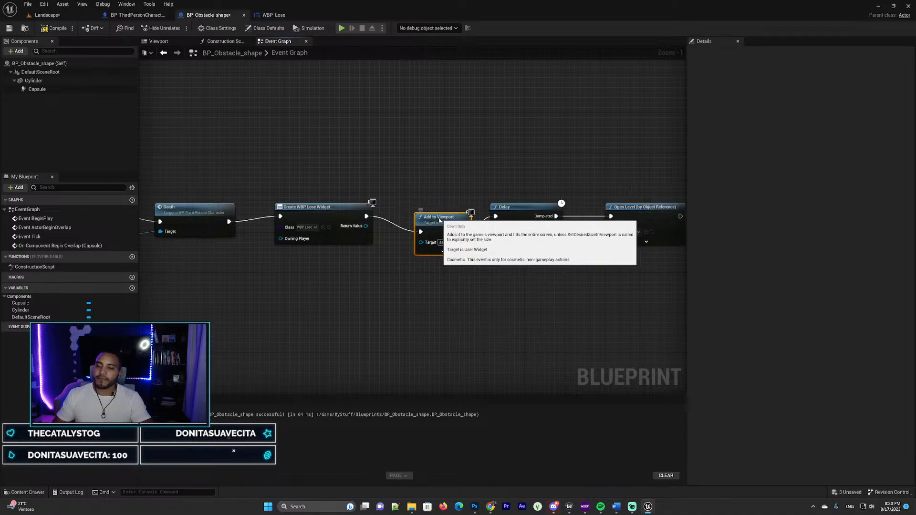
pyautogui.moveTo(426, 211); pyautogui.dragTo(421, 210)
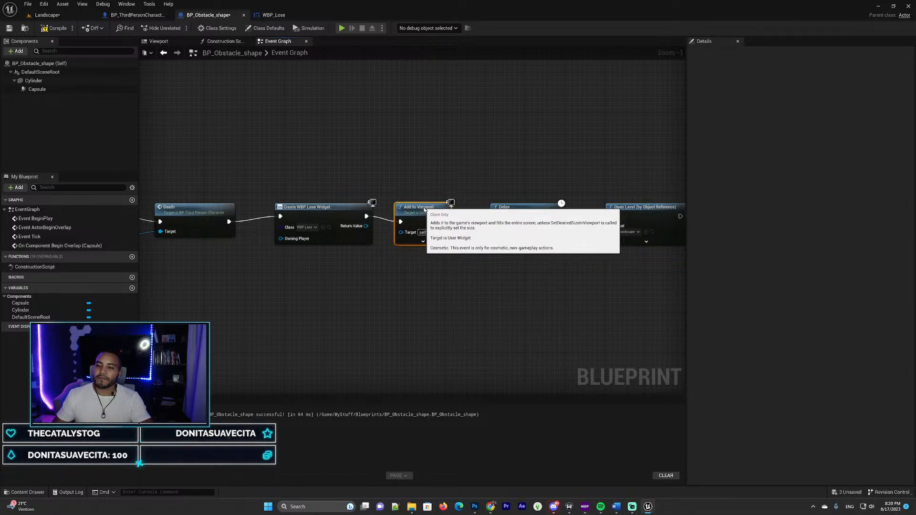
# - Straighten the Add to Viewport node's execution wires and even out the Delay node's spacing
pyautogui.moveTo(432, 163); pyautogui.dragTo(434, 176, button='right')
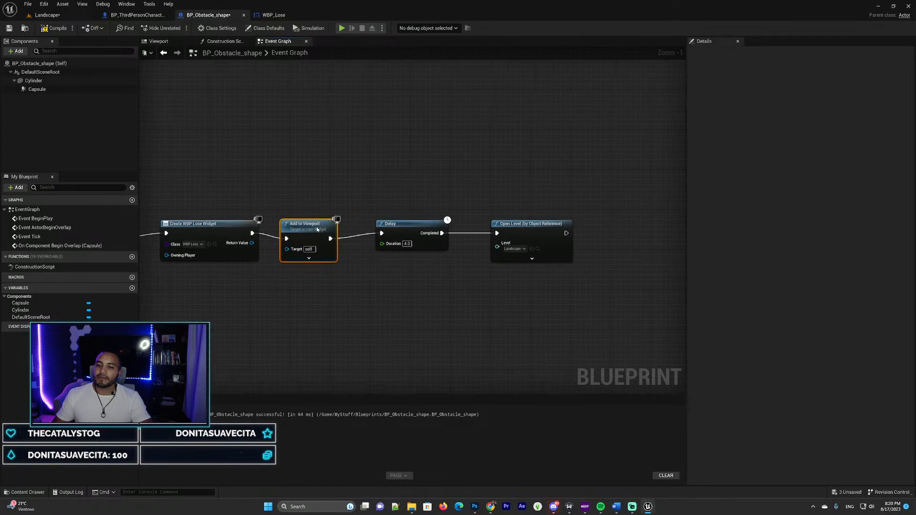
pyautogui.moveTo(316, 229); pyautogui.dragTo(320, 223)
pyautogui.moveTo(477, 206); pyautogui.dragTo(460, 198, button='right')
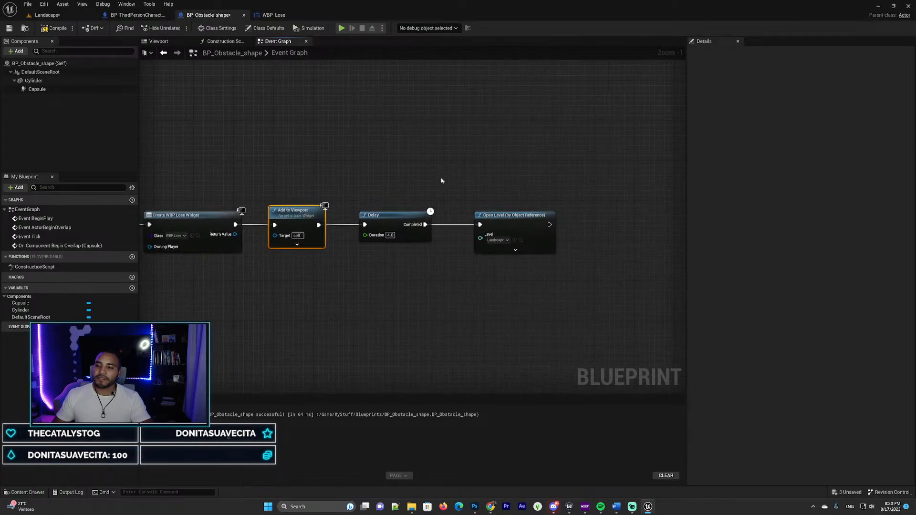
pyautogui.moveTo(389, 214); pyautogui.dragTo(393, 214)
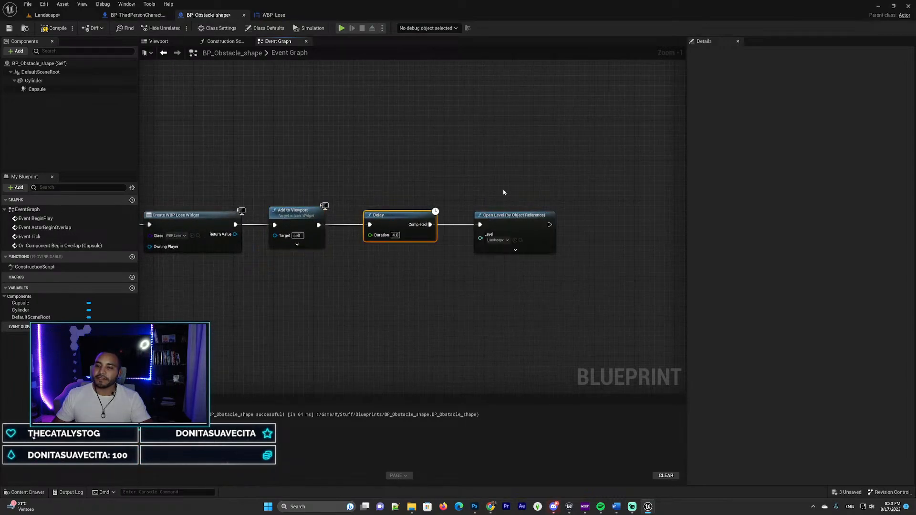
# - Review the start of the overlap chain and the obstacle's capsule, from the begin-overlap event to the cast to BP_ThirdPersonCharacter
pyautogui.moveTo(298, 175); pyautogui.dragTo(512, 174, button='right')
pyautogui.moveTo(330, 176); pyautogui.dragTo(516, 188, button='right')
pyautogui.moveTo(389, 183); pyautogui.dragTo(520, 191, button='right')
pyautogui.moveTo(394, 175); pyautogui.dragTo(582, 189, button='right')
pyautogui.moveTo(368, 185)
pyautogui.mouseDown(button='right')
pyautogui.moveTo(425, 178)
pyautogui.moveTo(379, 172)
pyautogui.mouseUp(button='right')
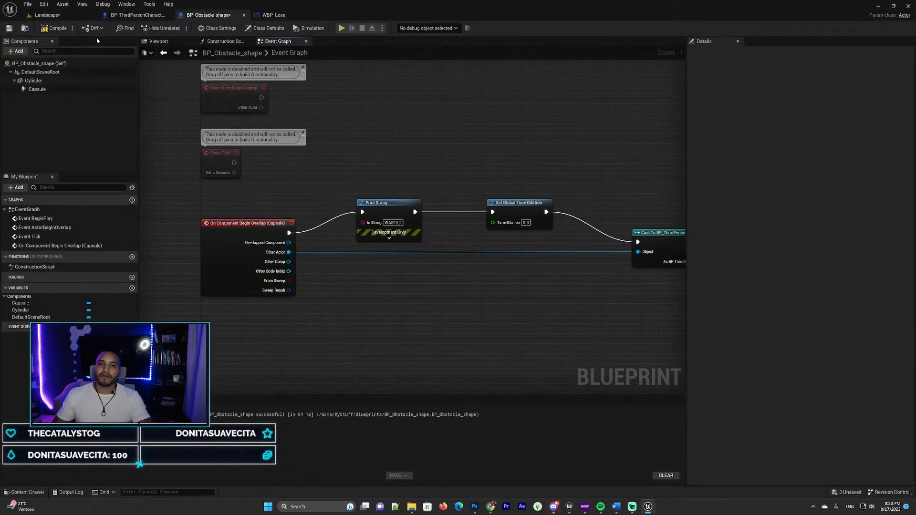
pyautogui.click(157, 41)
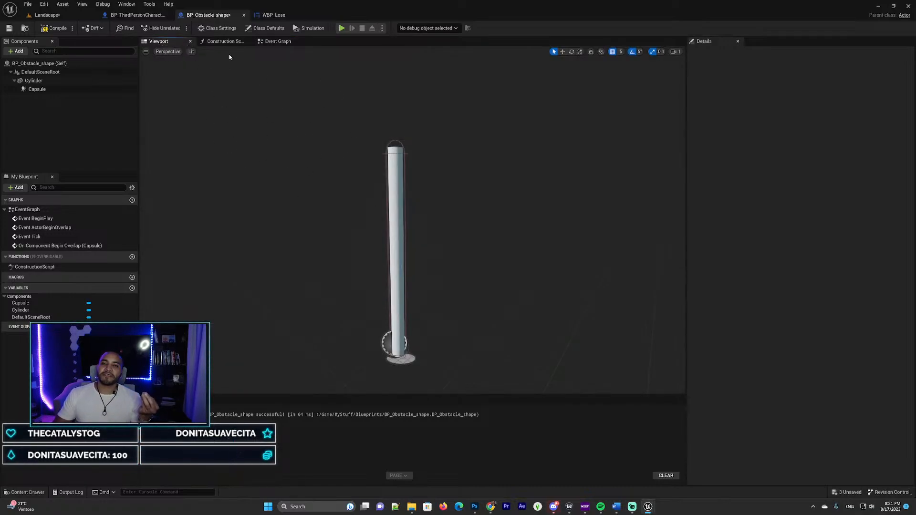
pyautogui.click(270, 42)
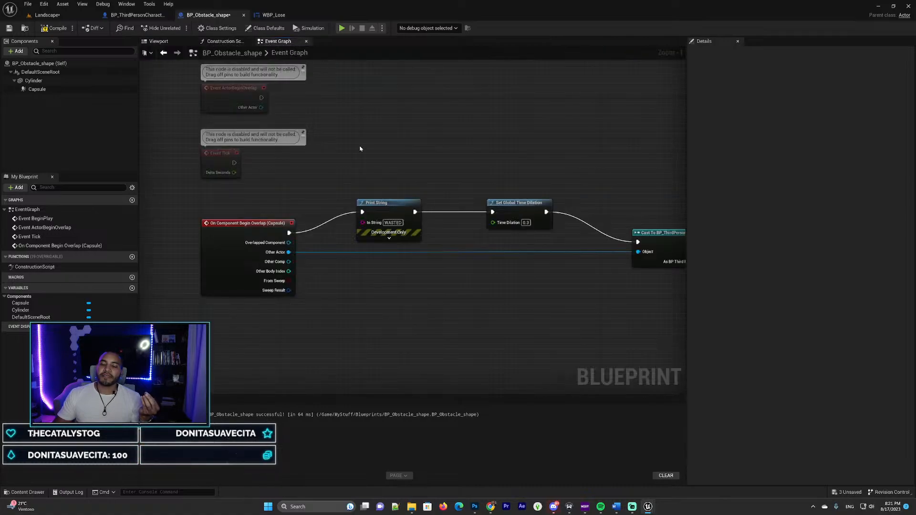
pyautogui.moveTo(430, 150); pyautogui.dragTo(402, 138, button='right')
pyautogui.click(207, 214)
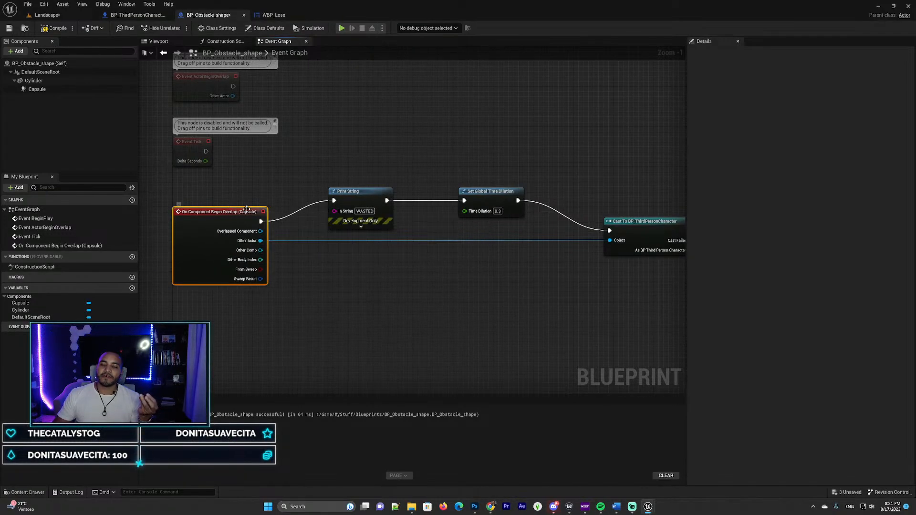
pyautogui.moveTo(266, 194); pyautogui.dragTo(239, 196, button='right')
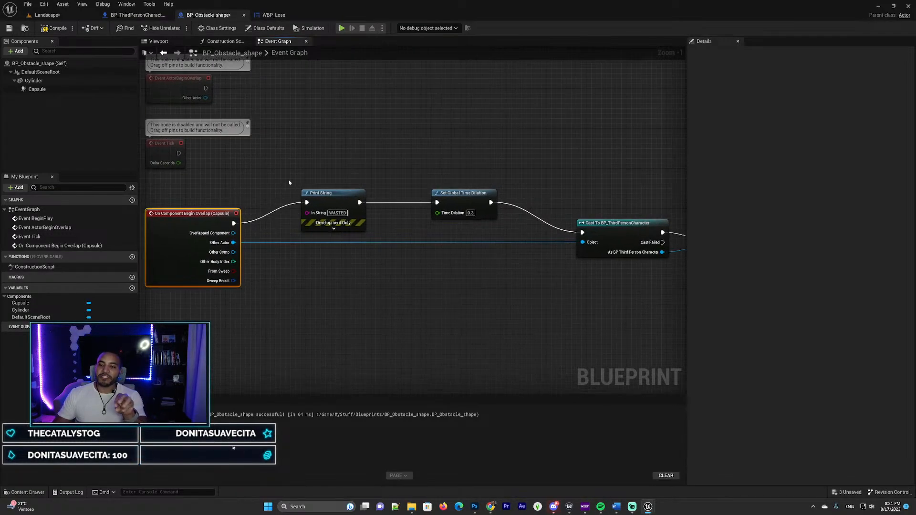
pyautogui.moveTo(317, 183); pyautogui.dragTo(300, 187, button='right')
# - Delete the WASTED Print String node and line up Set Global Time Dilation with the capsule's begin-overlap event
pyautogui.moveTo(360, 172)
pyautogui.mouseDown(button='right')
pyautogui.moveTo(345, 173)
pyautogui.moveTo(393, 166)
pyautogui.moveTo(351, 170)
pyautogui.moveTo(360, 184)
pyautogui.mouseUp(button='right')
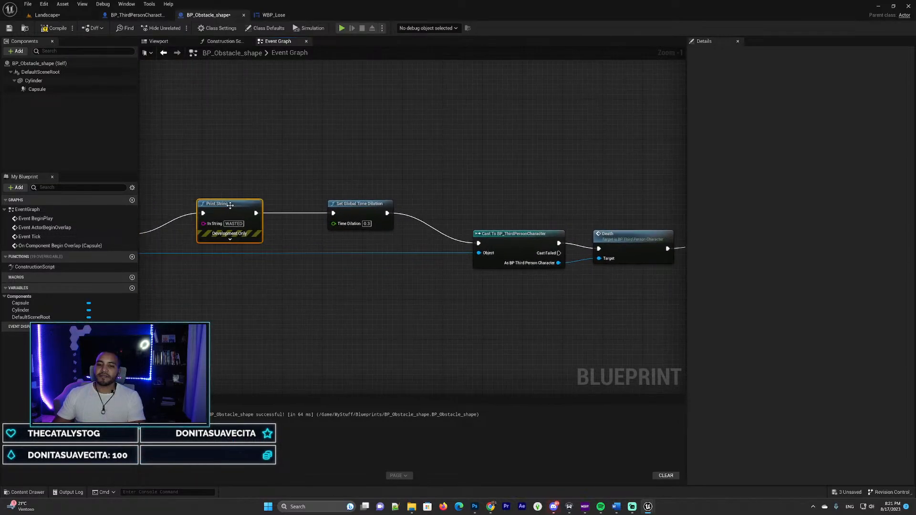
pyautogui.press('Delete')
pyautogui.moveTo(143, 249); pyautogui.dragTo(220, 262, button='right')
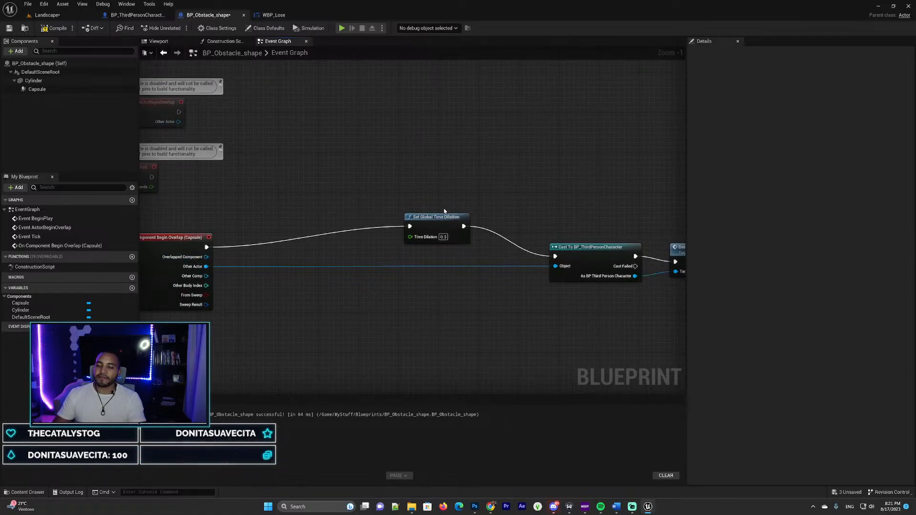
pyautogui.moveTo(438, 221); pyautogui.dragTo(397, 241)
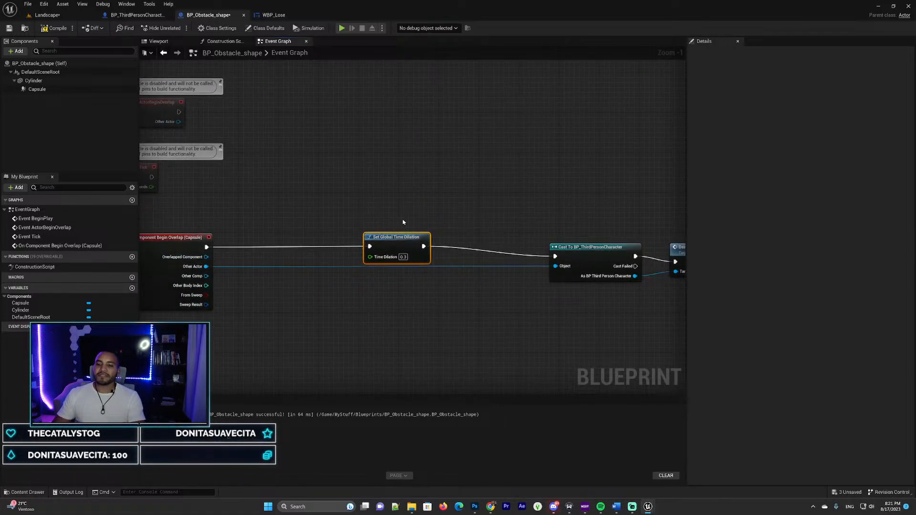
# - Line up the Create WBP Lose Widget and Add to Viewport nodes with the Death node's execution wire
pyautogui.moveTo(394, 219); pyautogui.dragTo(282, 221, button='right')
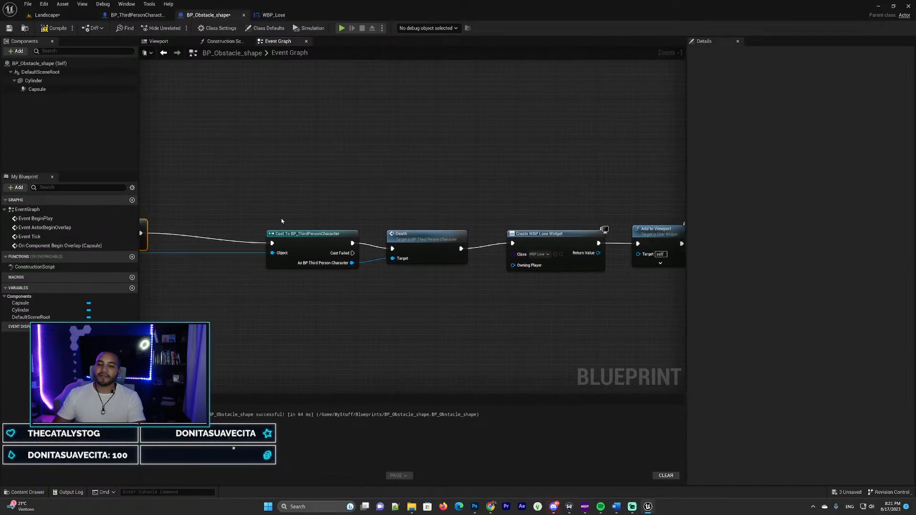
pyautogui.click(319, 234)
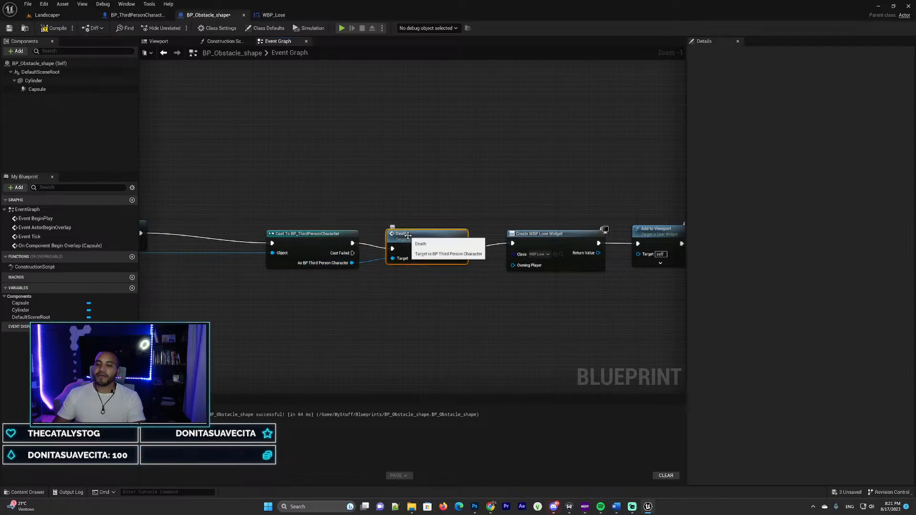
pyautogui.moveTo(396, 234); pyautogui.dragTo(356, 239, button='right')
pyautogui.moveTo(464, 204); pyautogui.dragTo(338, 237, button='right')
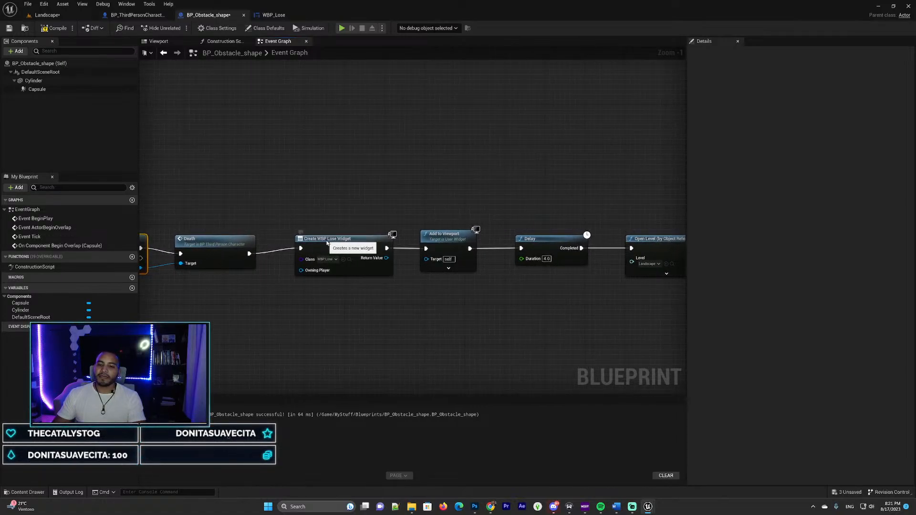
pyautogui.moveTo(327, 243); pyautogui.dragTo(329, 249)
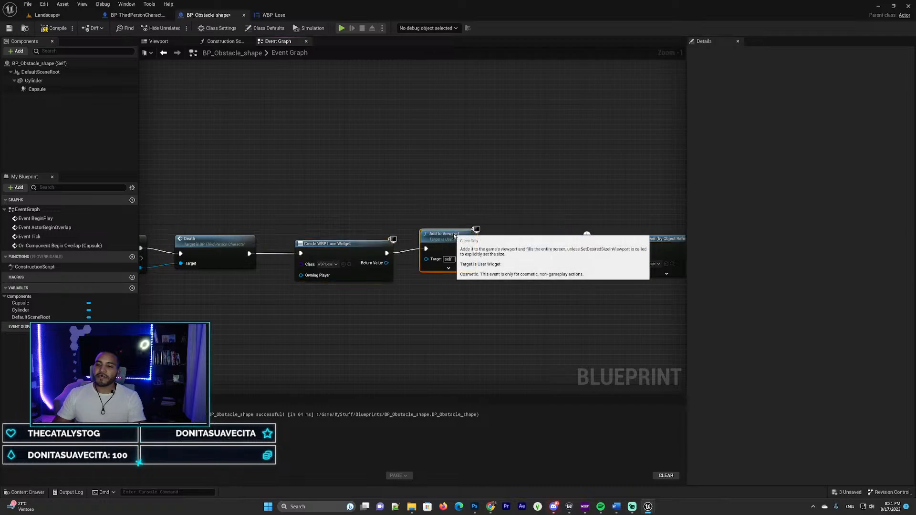
pyautogui.moveTo(452, 230); pyautogui.dragTo(452, 236)
# - Straighten the end of the execution chain by lining up the Delay and Open Level nodes with Add to Viewport
pyautogui.moveTo(347, 227); pyautogui.dragTo(243, 220, button='right')
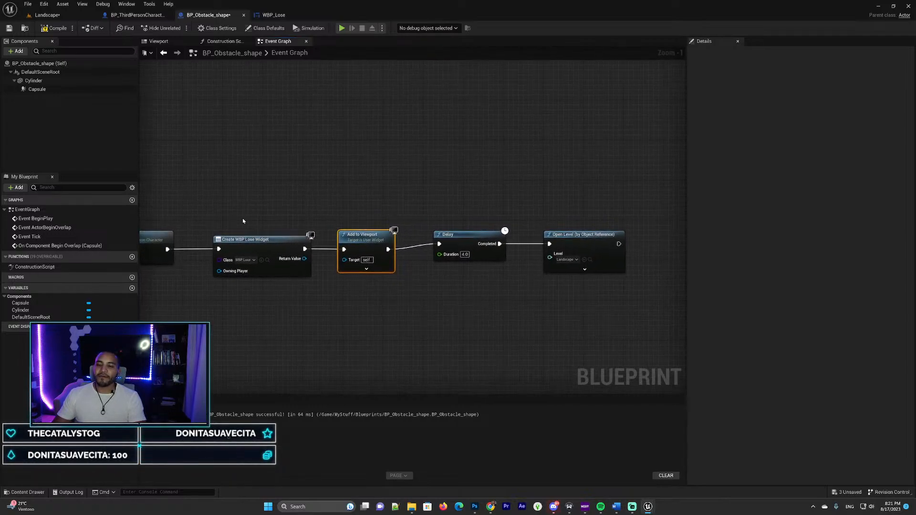
pyautogui.click(255, 245)
pyautogui.moveTo(339, 218); pyautogui.dragTo(361, 230, button='right')
pyautogui.moveTo(365, 235); pyautogui.dragTo(365, 240)
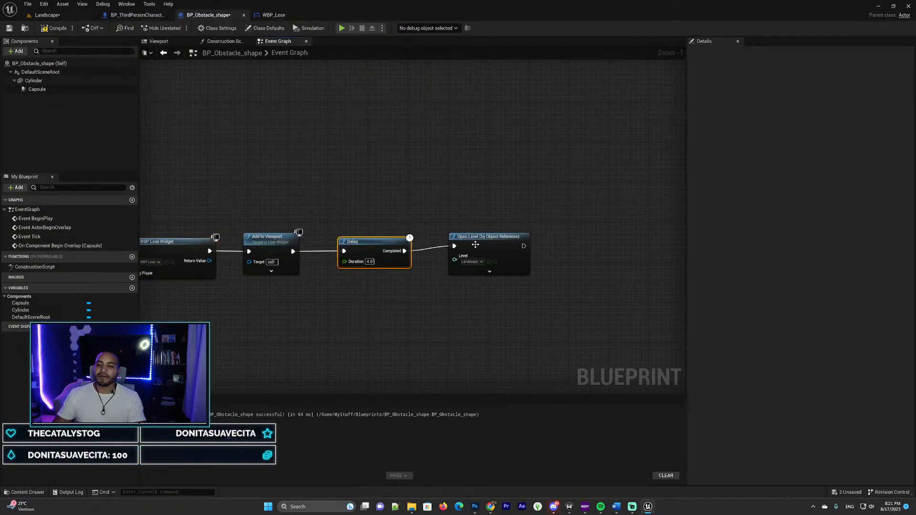
pyautogui.moveTo(489, 243); pyautogui.dragTo(489, 248)
pyautogui.moveTo(163, 250); pyautogui.dragTo(237, 254, button='right')
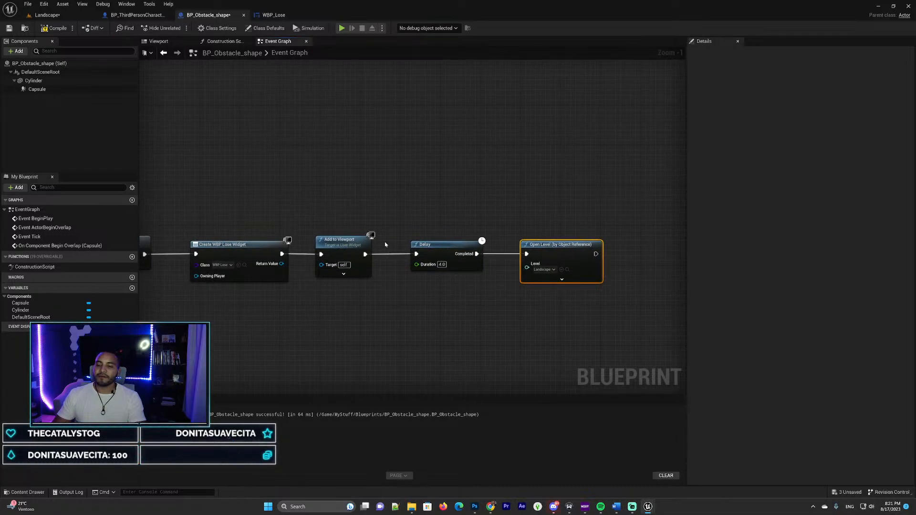
# - Connect Create WBP Lose Widget's Return Value to Add to Viewport's Target, then compile and save the obstacle blueprint
pyautogui.moveTo(414, 240); pyautogui.dragTo(334, 261, button='right')
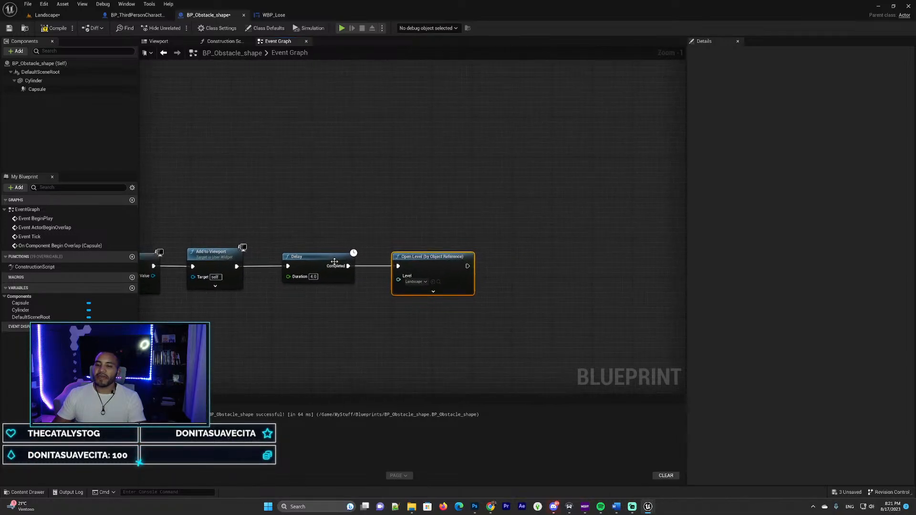
pyautogui.moveTo(345, 198); pyautogui.dragTo(374, 269, button='right')
pyautogui.click(54, 31)
pyautogui.moveTo(364, 259); pyautogui.dragTo(379, 259)
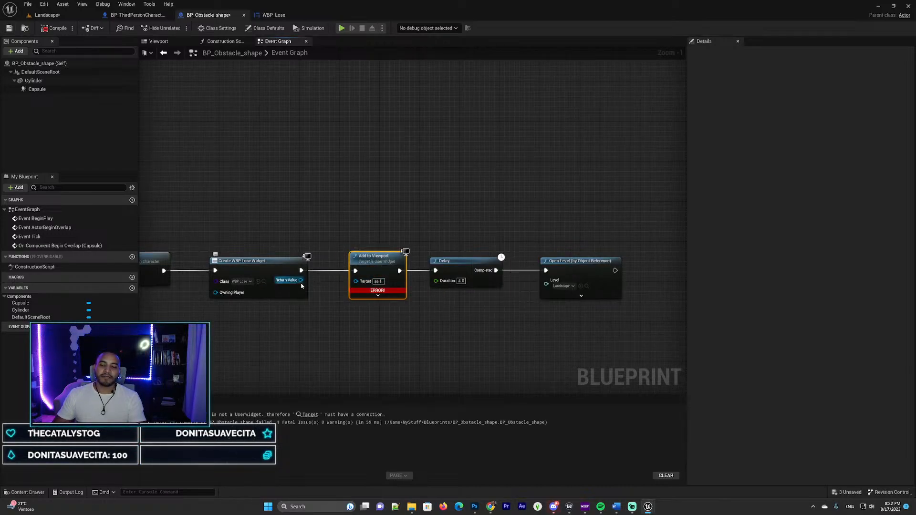
pyautogui.moveTo(302, 285); pyautogui.dragTo(356, 282)
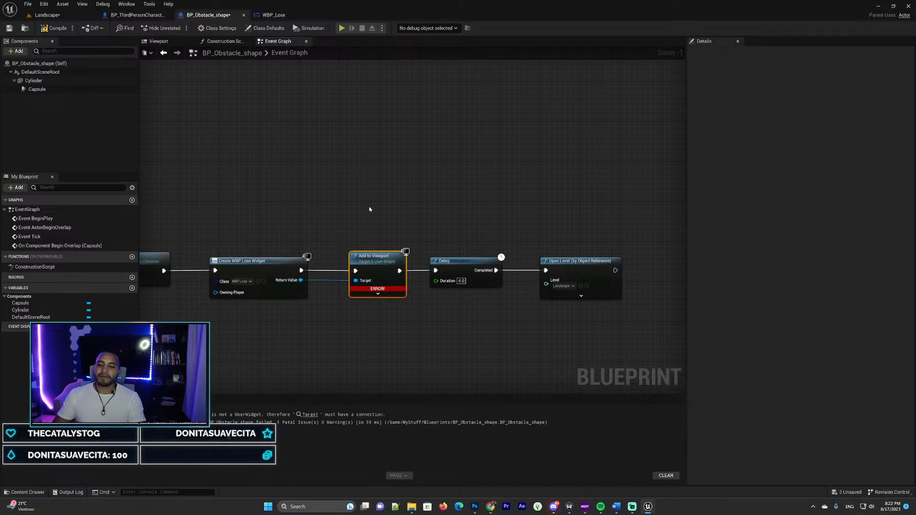
pyautogui.moveTo(266, 165); pyautogui.dragTo(269, 163, button='right')
pyautogui.click(54, 28)
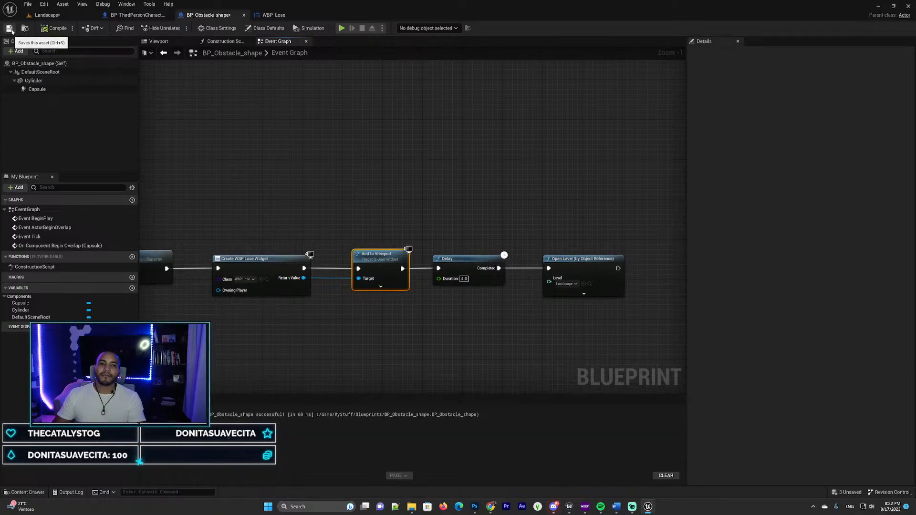
# - Play-test the Landscape level by running the character into the obstacle before and after the level restart, then stop the session
pyautogui.click(48, 15)
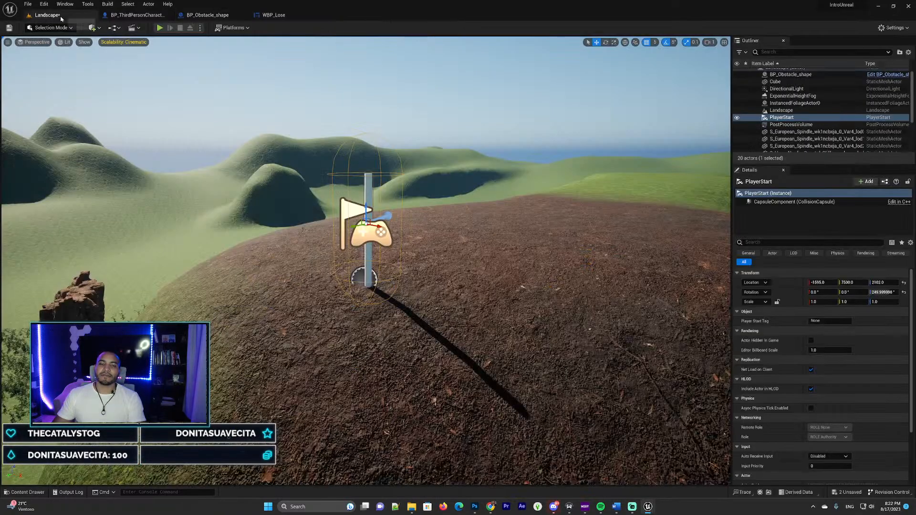
pyautogui.click(160, 28)
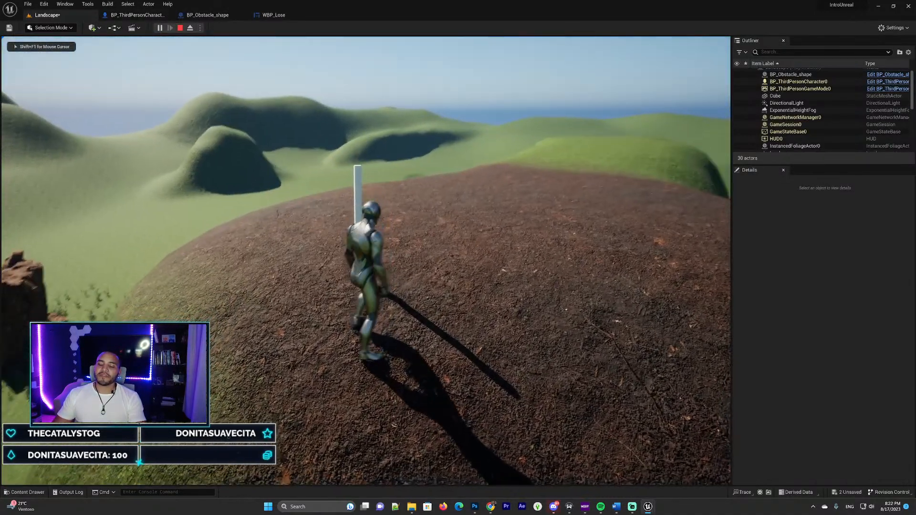
pyautogui.press('w')
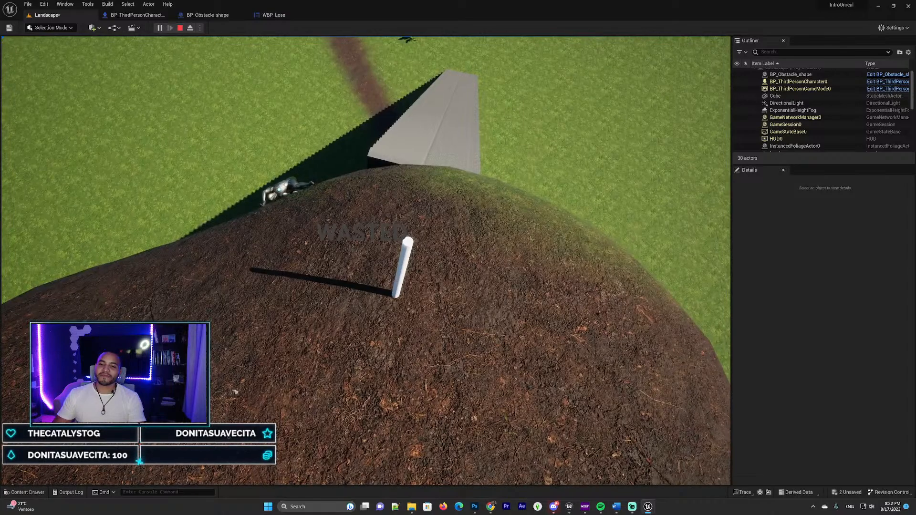
pyautogui.press('w')
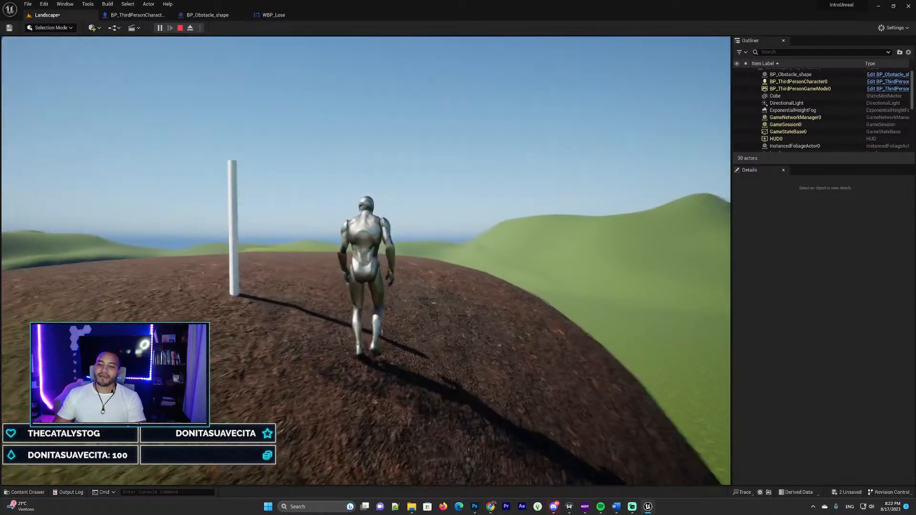
pyautogui.press('w')
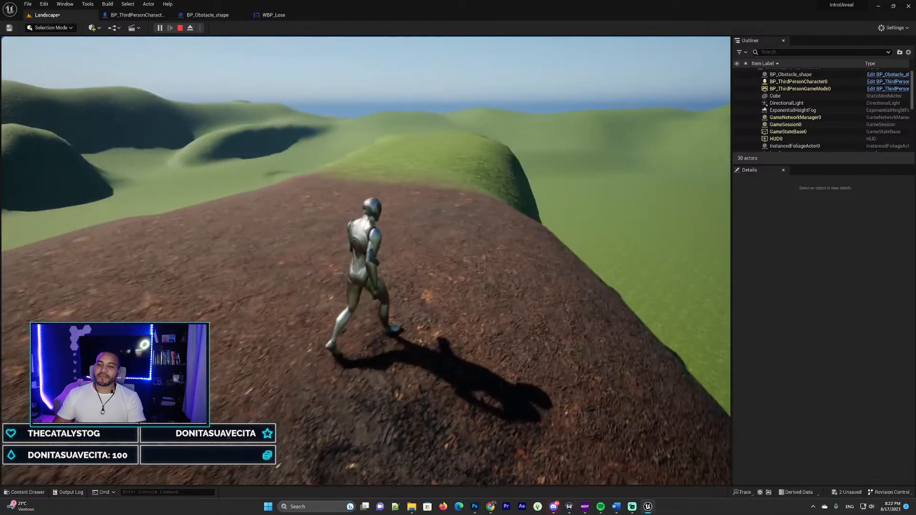
pyautogui.press('s')
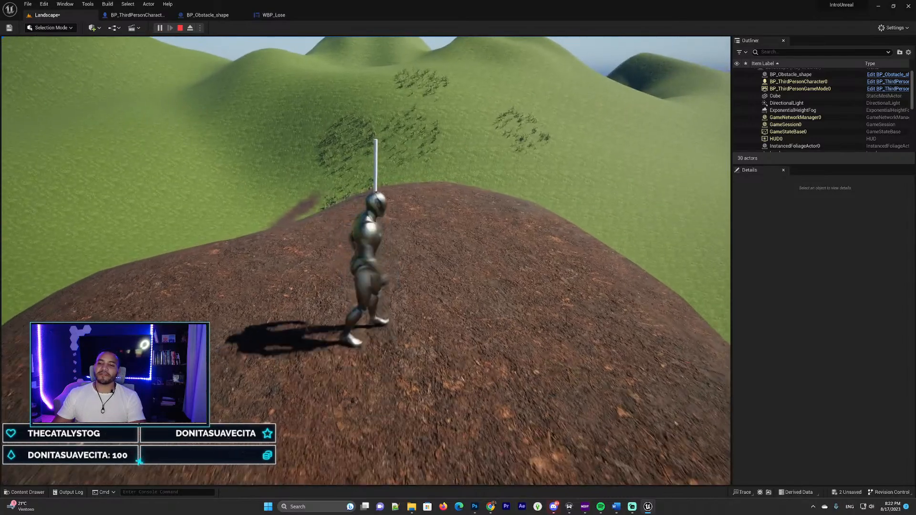
pyautogui.press('w')
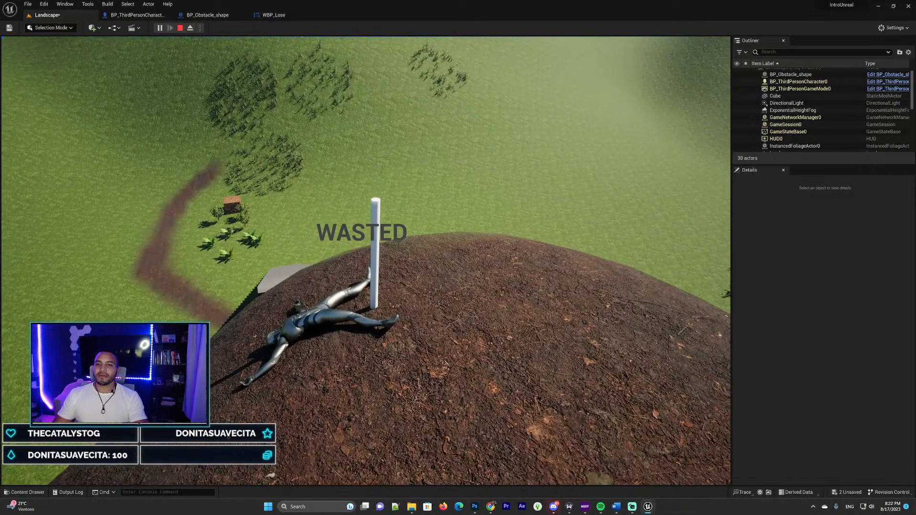
pyautogui.press('Escape')
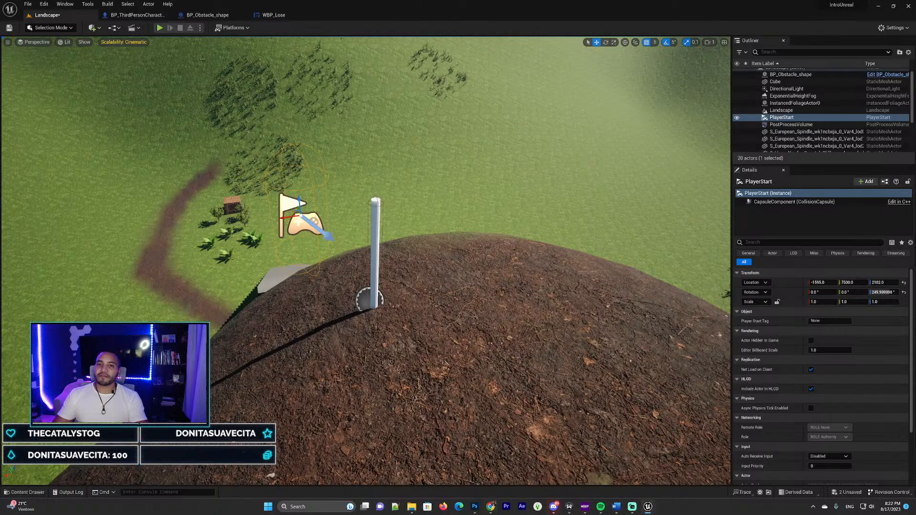
# - Play the Landscape level again, running the character around the obstacle and jumping off the hill
pyautogui.click(160, 28)
pyautogui.click(417, 170)
pyautogui.press('w')
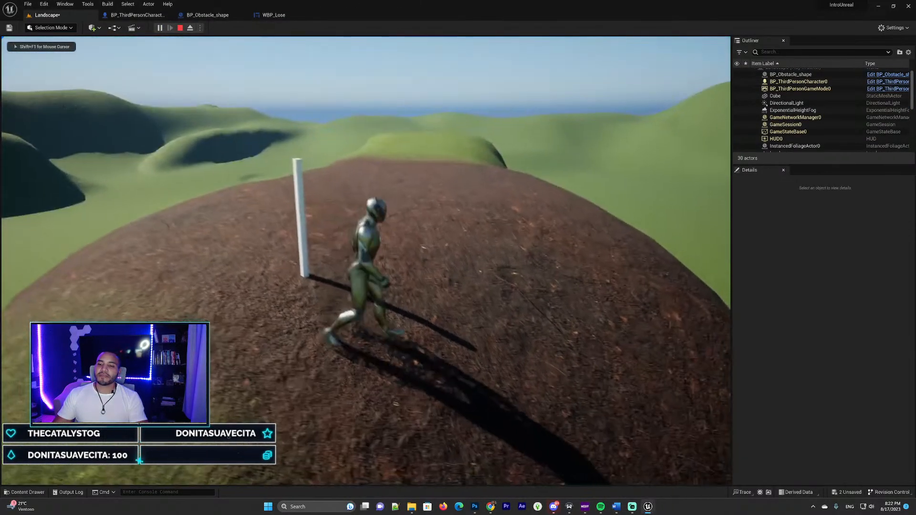
pyautogui.press('w')
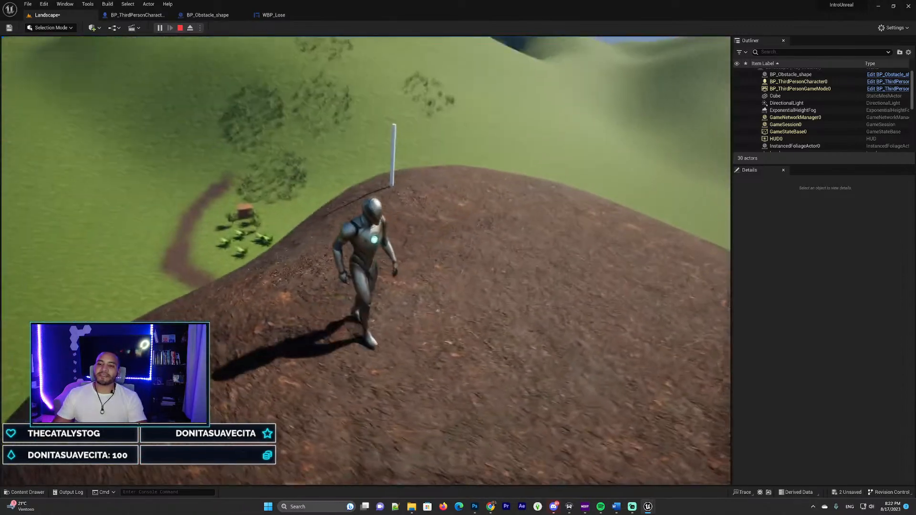
pyautogui.press('d')
pyautogui.press('w')
pyautogui.press('w')
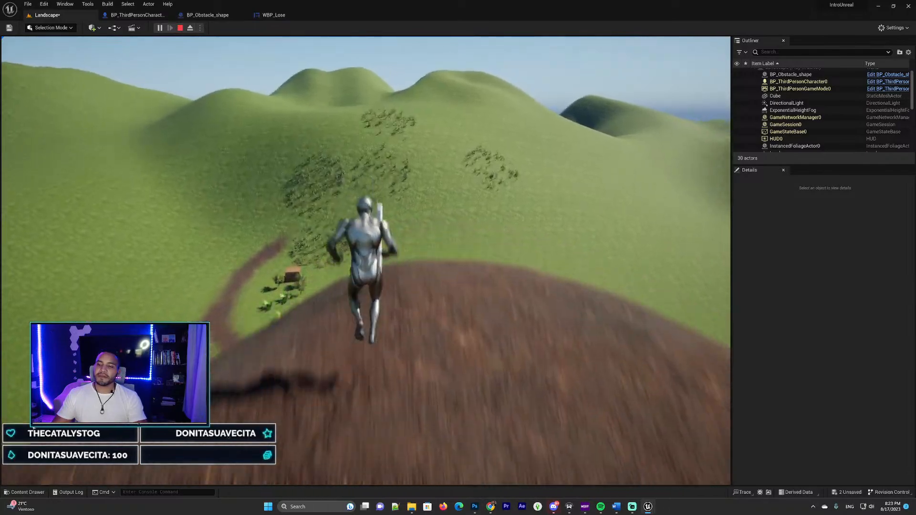
pyautogui.press('space')
pyautogui.press('w')
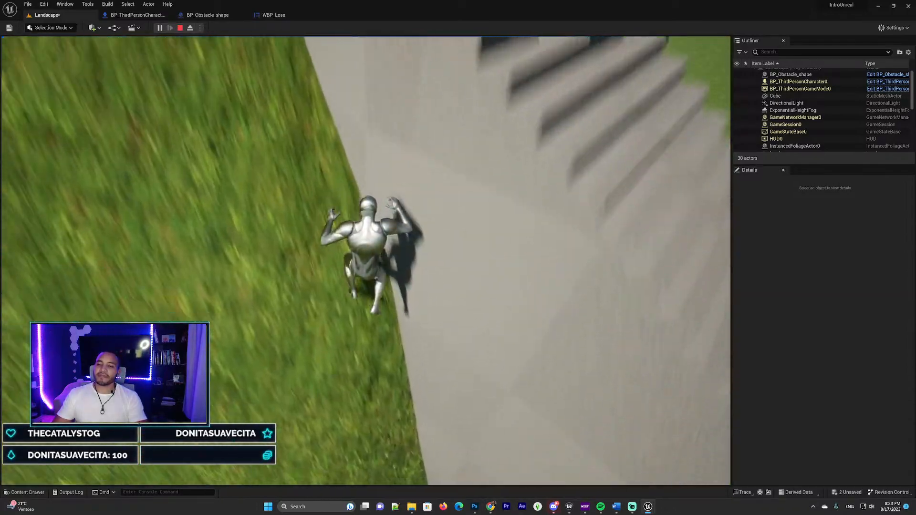
# - Run the character up the hill's staircase and around its base to test movement, then end the play session
pyautogui.press('w')
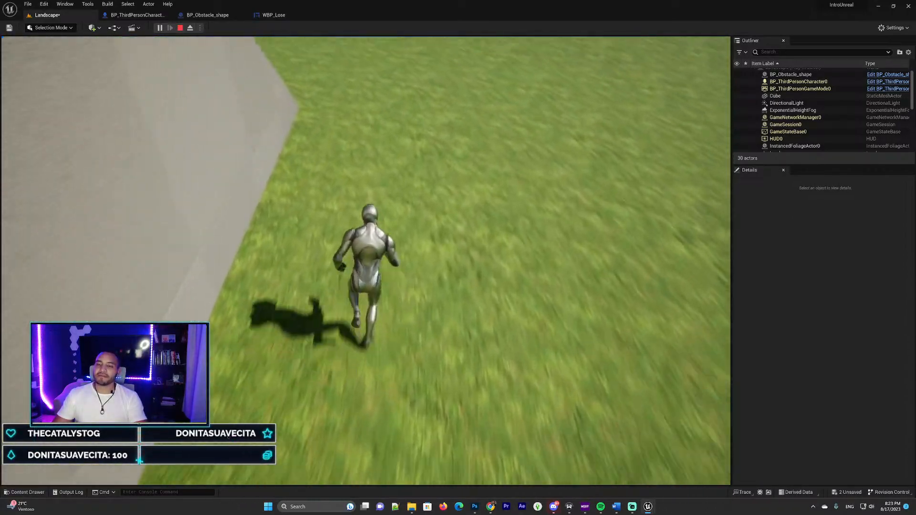
pyautogui.press('w')
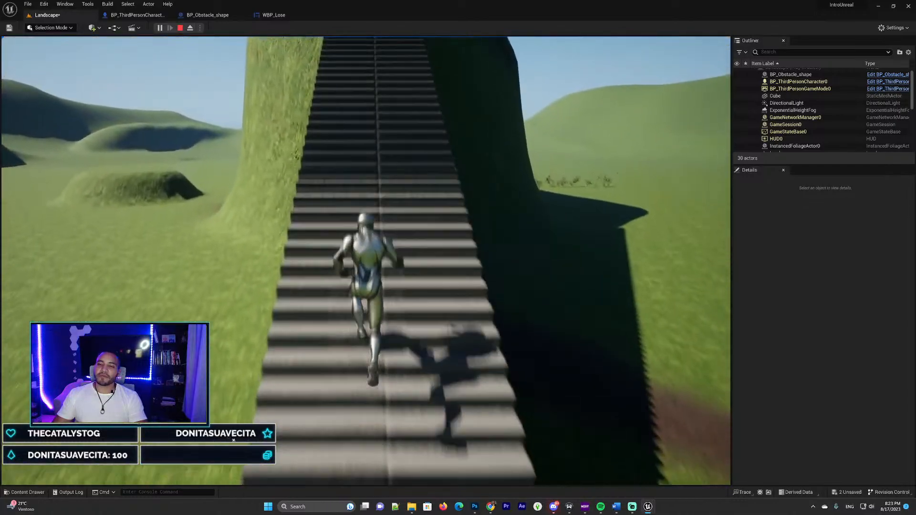
pyautogui.press('w')
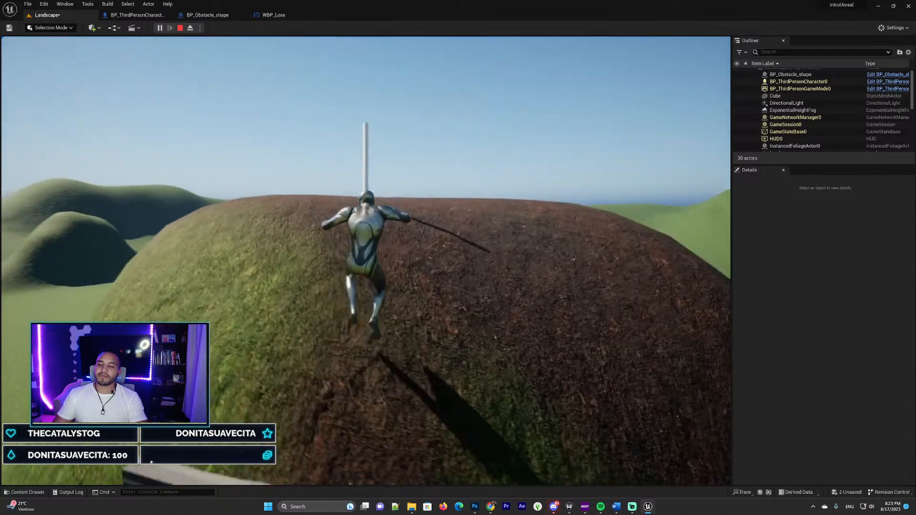
pyautogui.press('w')
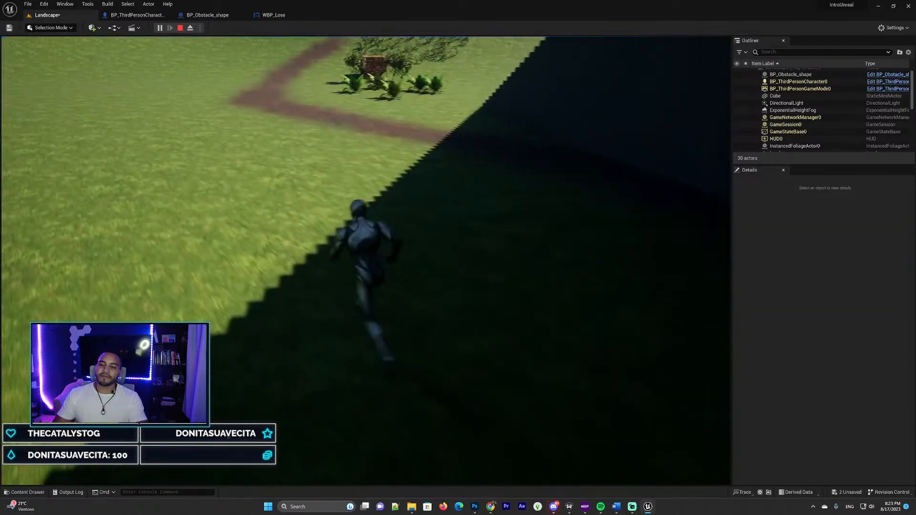
pyautogui.press('w')
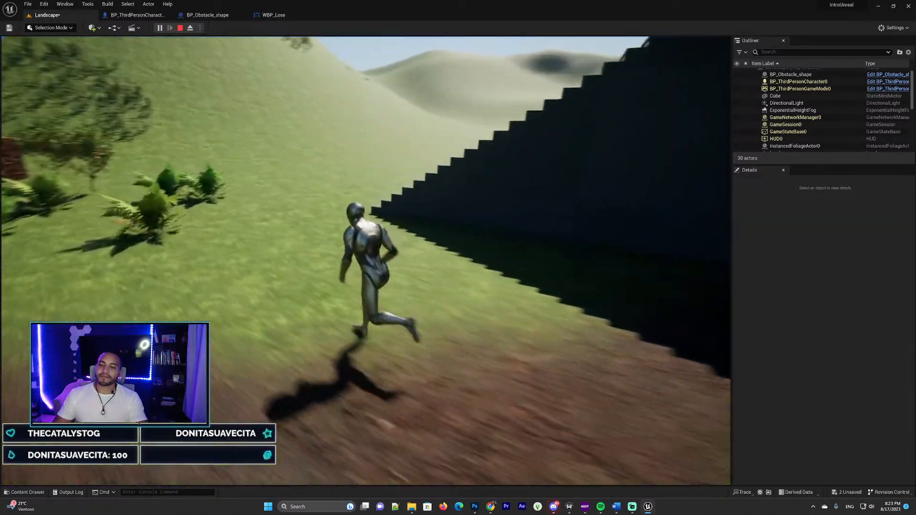
pyautogui.press('w')
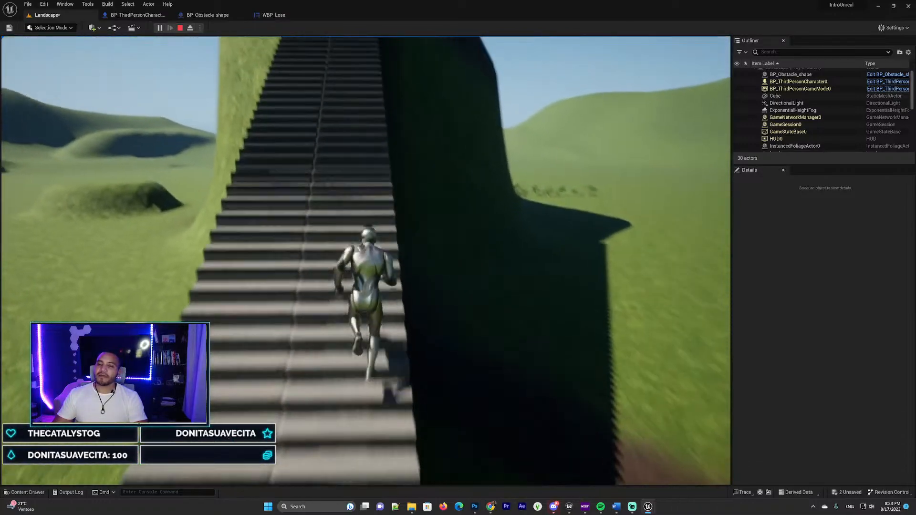
pyautogui.press('w')
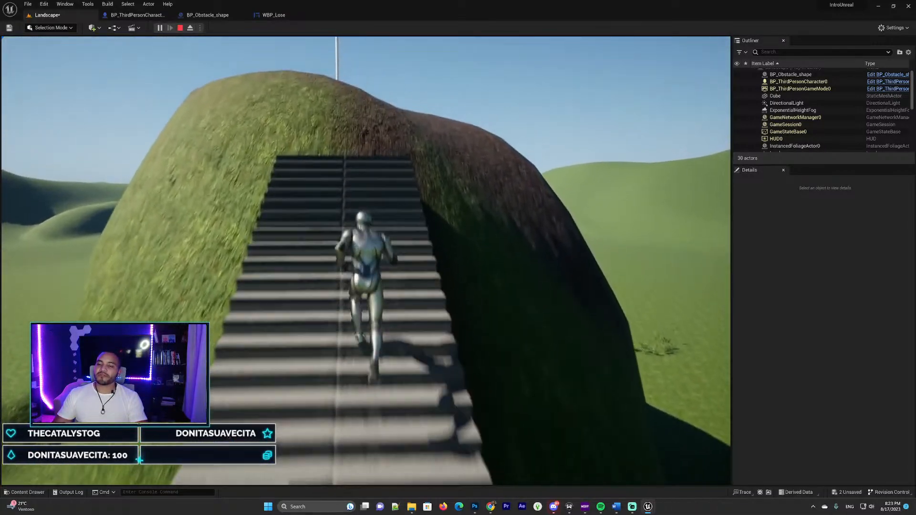
pyautogui.press('w')
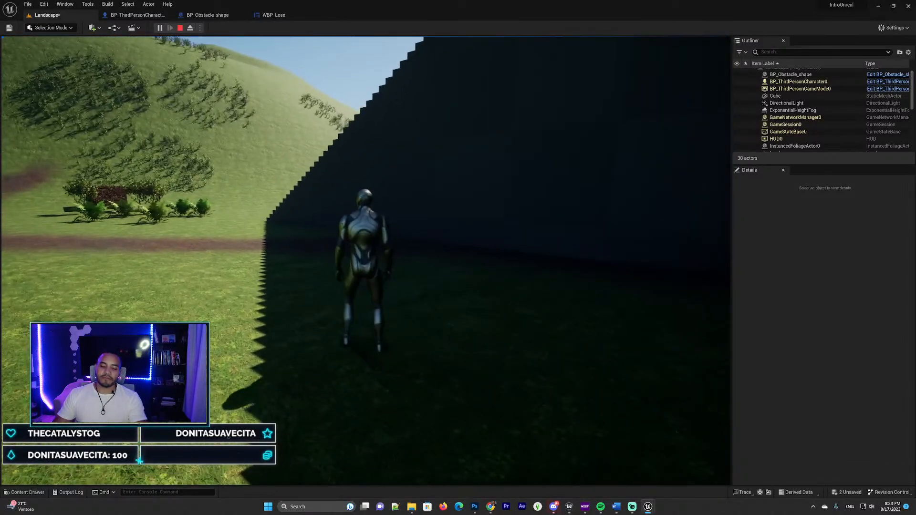
pyautogui.press('Escape')
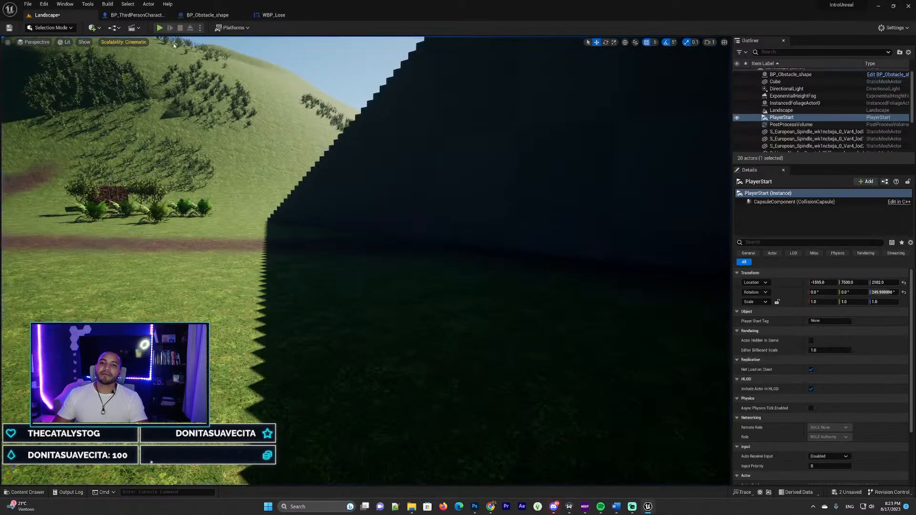
# - Play-test the Landscape level, moving and jumping the character on the hilltop near the obstacle, then end the session
pyautogui.click(160, 28)
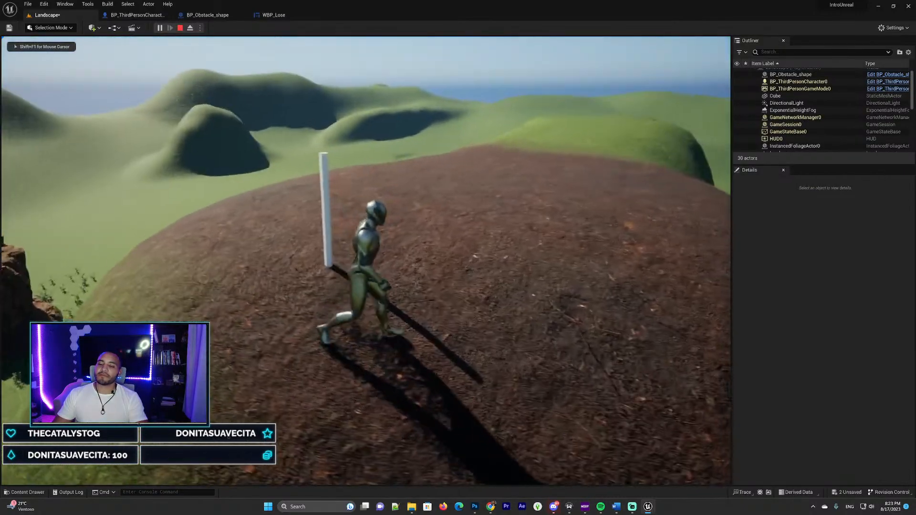
pyautogui.press('w')
pyautogui.press('space')
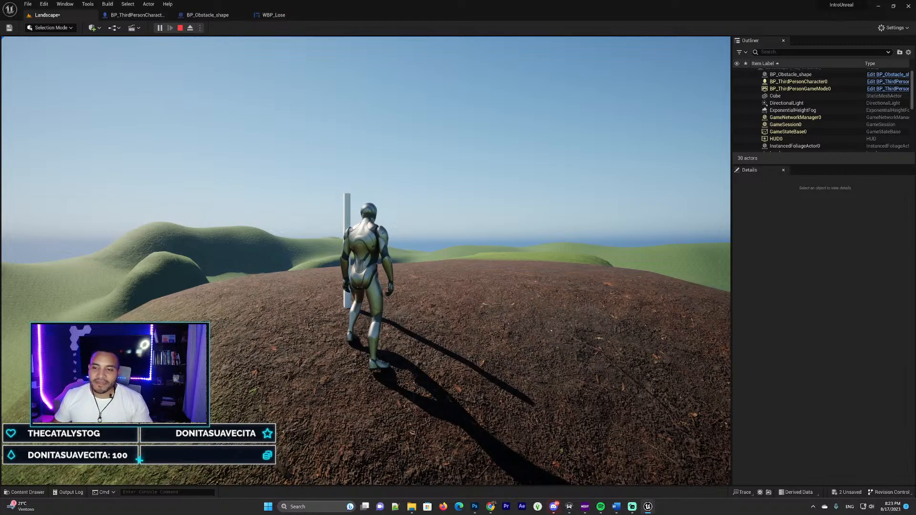
pyautogui.press('d')
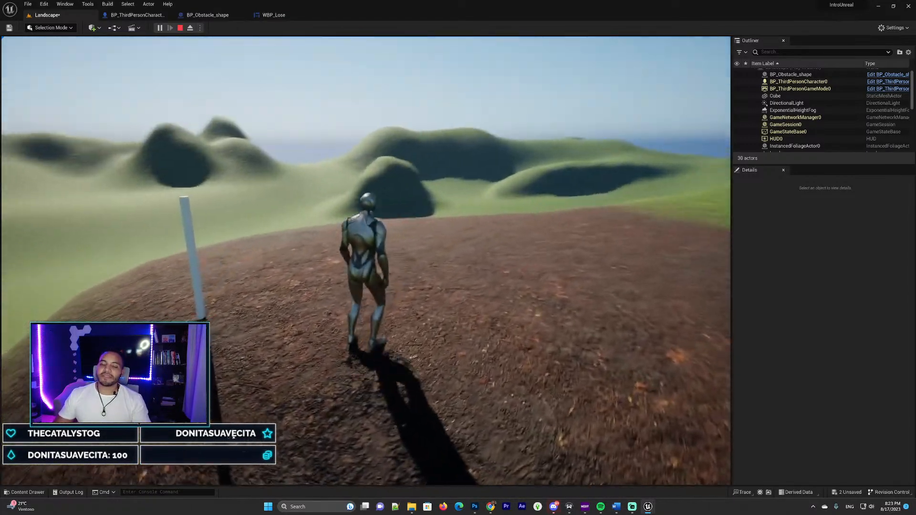
pyautogui.press('Escape')
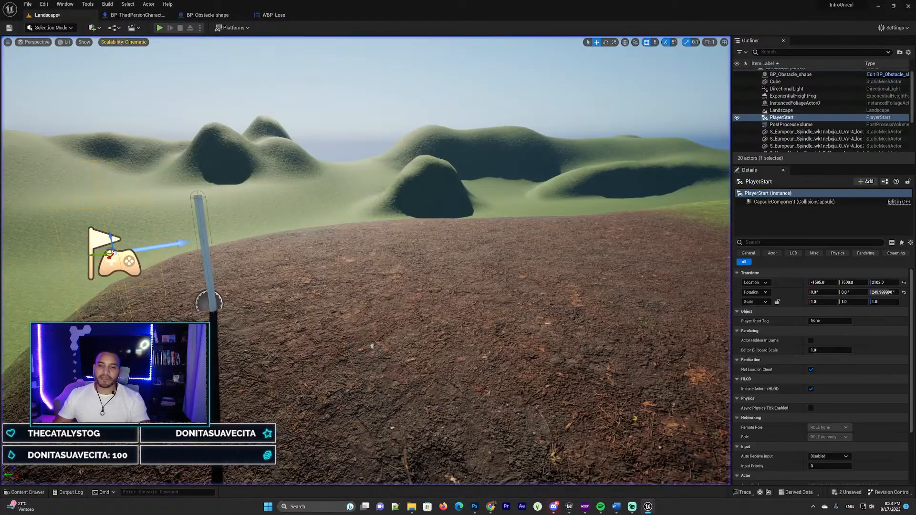
# - Review the third-person character's event graph, examining the Jump input and the IA_Run nodes that set Max Walk Speed
pyautogui.click(138, 15)
pyautogui.moveTo(335, 163); pyautogui.dragTo(409, 47, button='right')
pyautogui.moveTo(409, 130); pyautogui.dragTo(405, 237, button='right')
pyautogui.moveTo(378, 299); pyautogui.dragTo(492, 196, button='right')
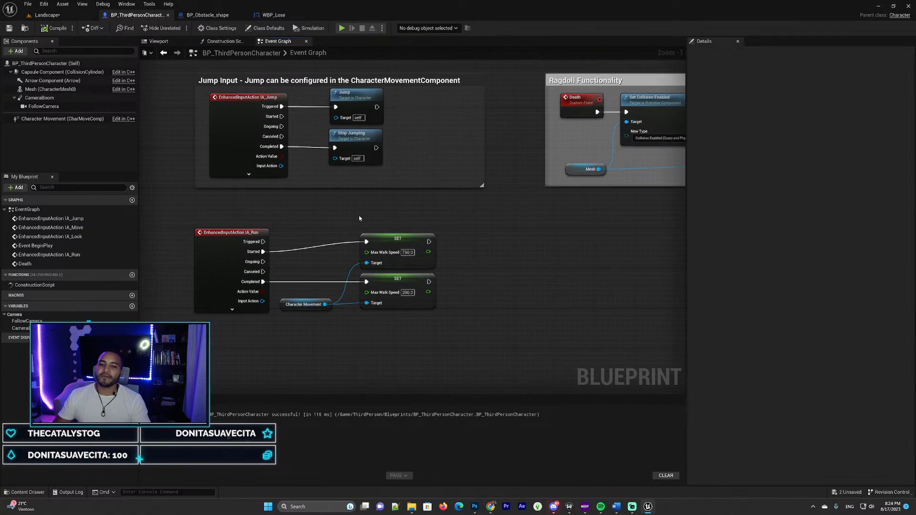
pyautogui.moveTo(331, 217); pyautogui.dragTo(342, 163, button='right')
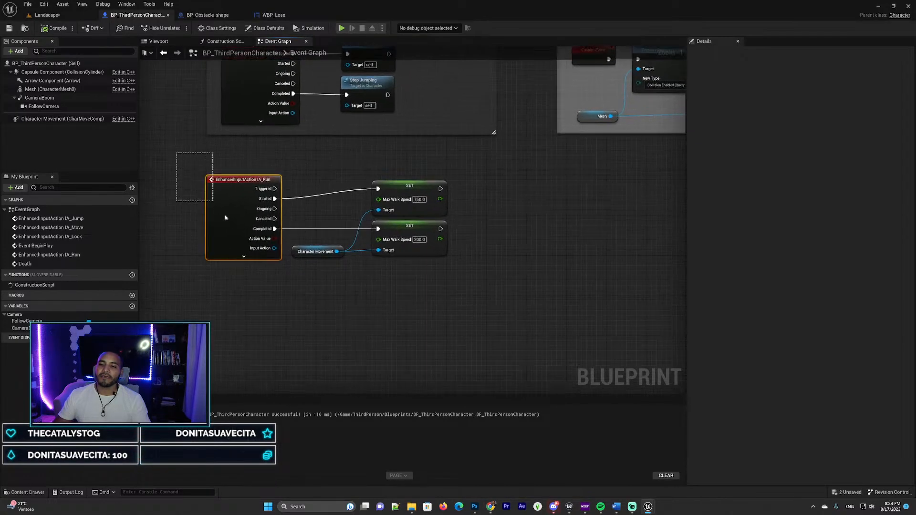
pyautogui.moveTo(225, 216); pyautogui.dragTo(455, 296)
pyautogui.moveTo(511, 236); pyautogui.dragTo(480, 256, button='right')
pyautogui.click(462, 231)
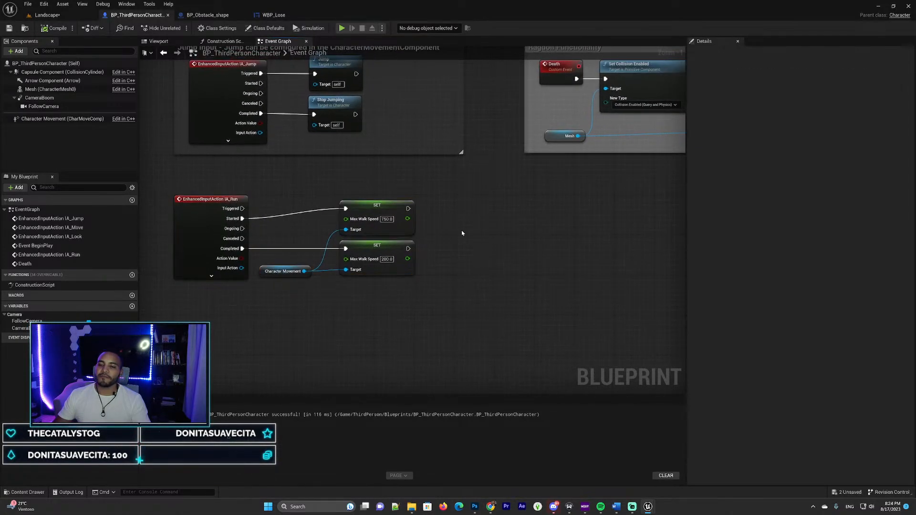
pyautogui.moveTo(427, 195); pyautogui.dragTo(470, 199, button='right')
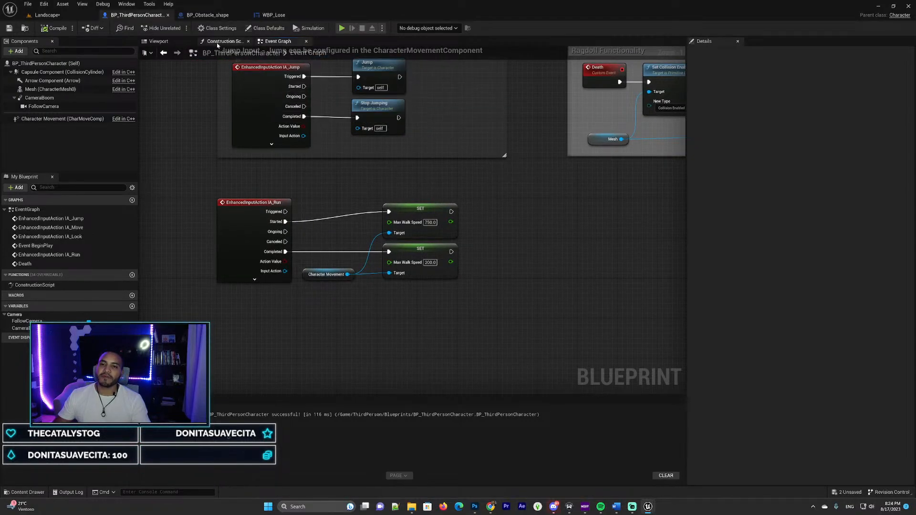
pyautogui.moveTo(221, 78); pyautogui.dragTo(235, 255, button='right')
# - Inspect the Cylinder and Capsule components of the BP_Obstacle_shape blueprint in its 3D preview
pyautogui.click(203, 16)
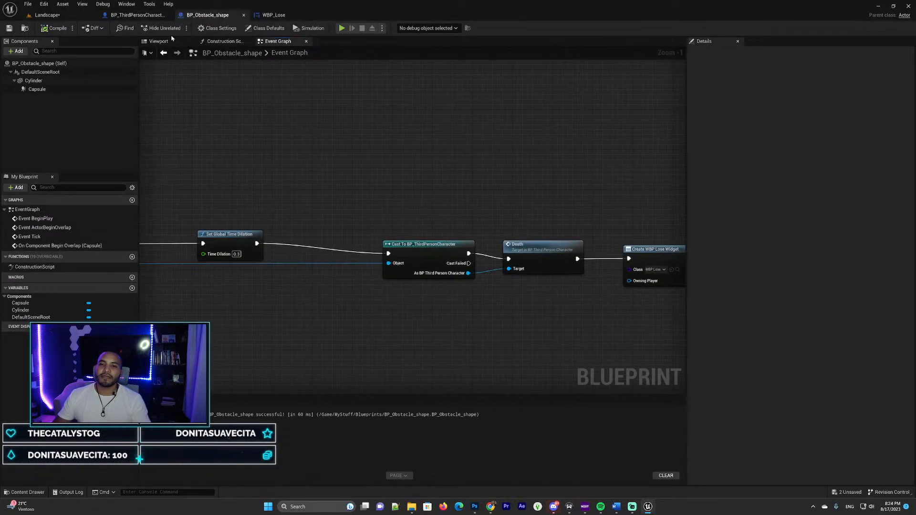
pyautogui.click(158, 41)
pyautogui.click(34, 80)
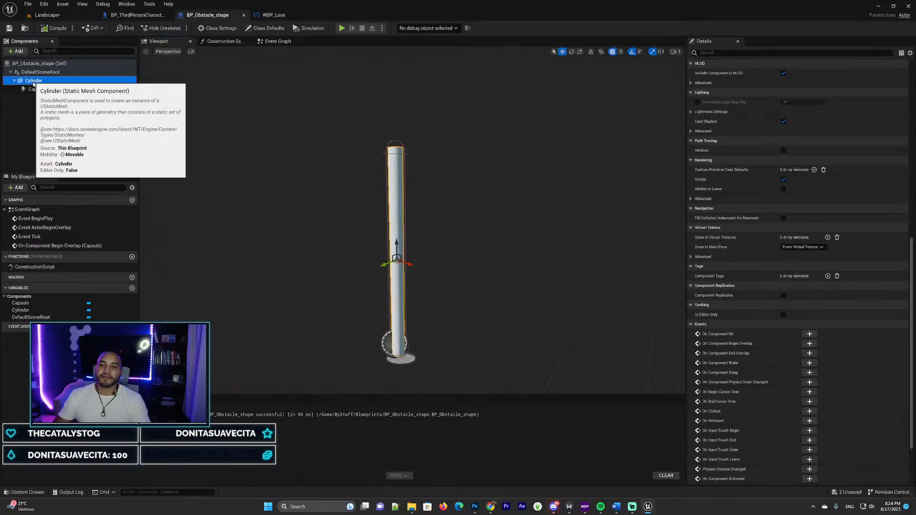
pyautogui.click(53, 90)
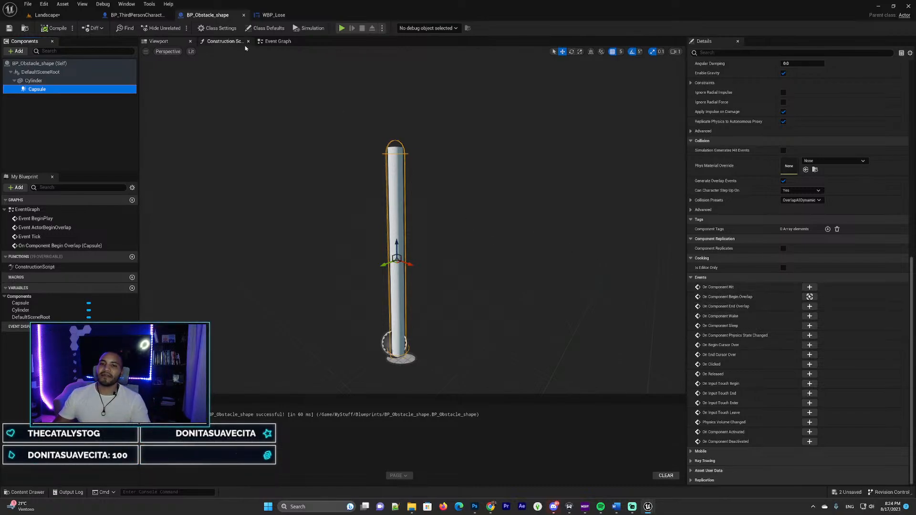
# - Examine the obstacle's event graph from On Component Begin Overlap through Set Global Time Dilation and the character cast to the Death call
pyautogui.click(280, 42)
pyautogui.moveTo(265, 164); pyautogui.dragTo(567, 167, button='right')
pyautogui.moveTo(446, 181); pyautogui.dragTo(259, 141, button='right')
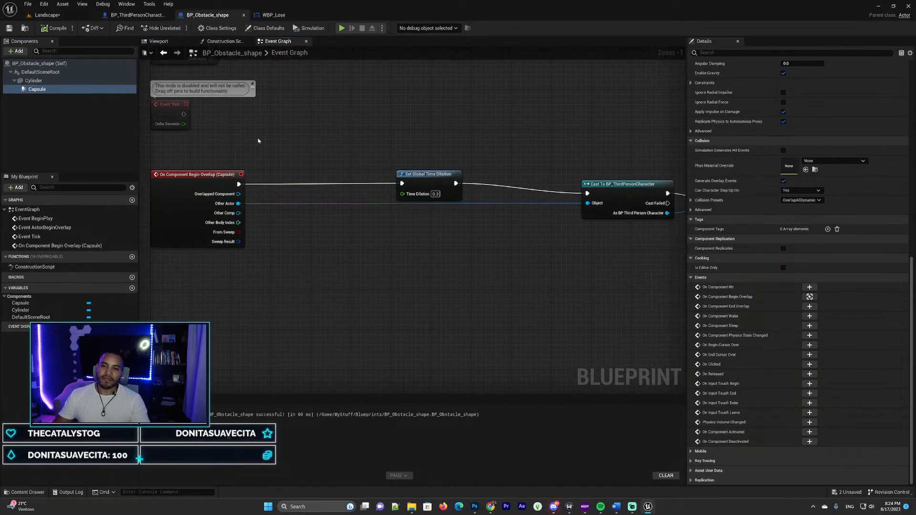
pyautogui.click(199, 173)
pyautogui.moveTo(305, 169); pyautogui.dragTo(315, 168, button='right')
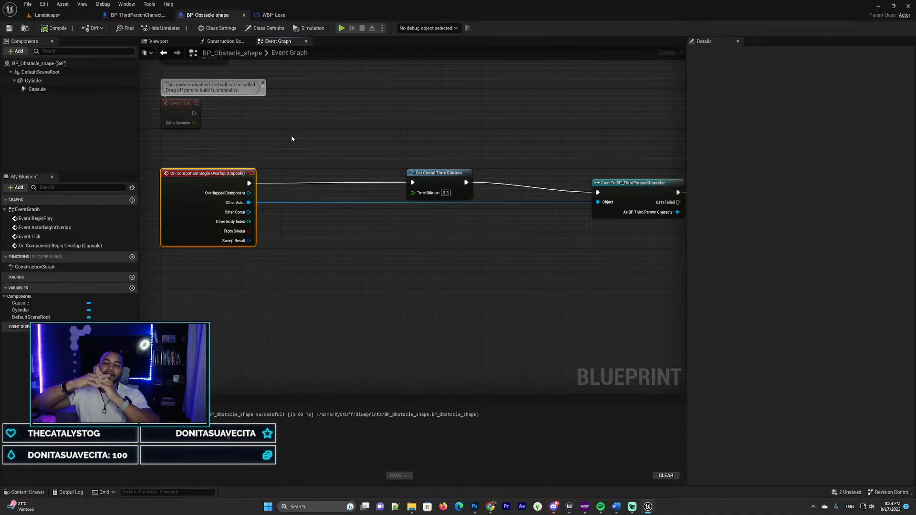
pyautogui.moveTo(398, 221); pyautogui.dragTo(215, 162, button='right')
pyautogui.click(417, 172)
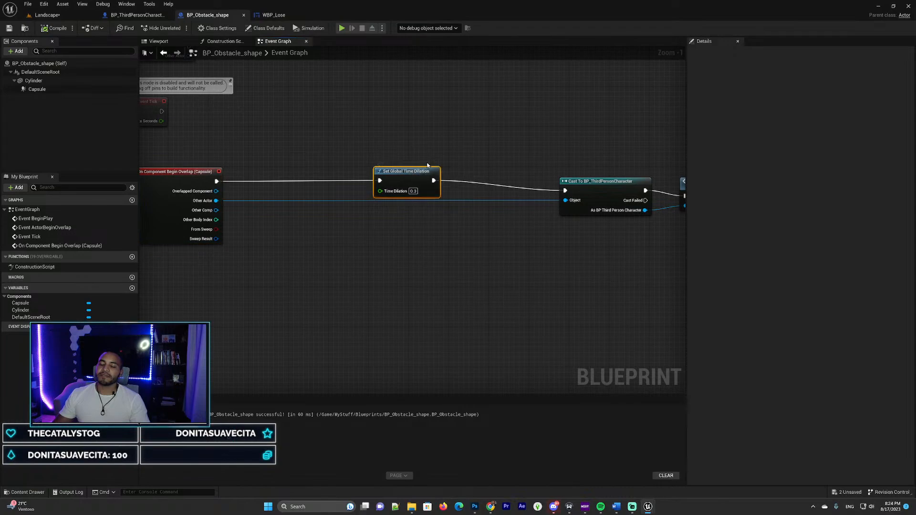
pyautogui.moveTo(473, 148); pyautogui.dragTo(279, 178, button='right')
pyautogui.moveTo(390, 148); pyautogui.dragTo(285, 231)
pyautogui.moveTo(391, 159); pyautogui.dragTo(445, 144, button='right')
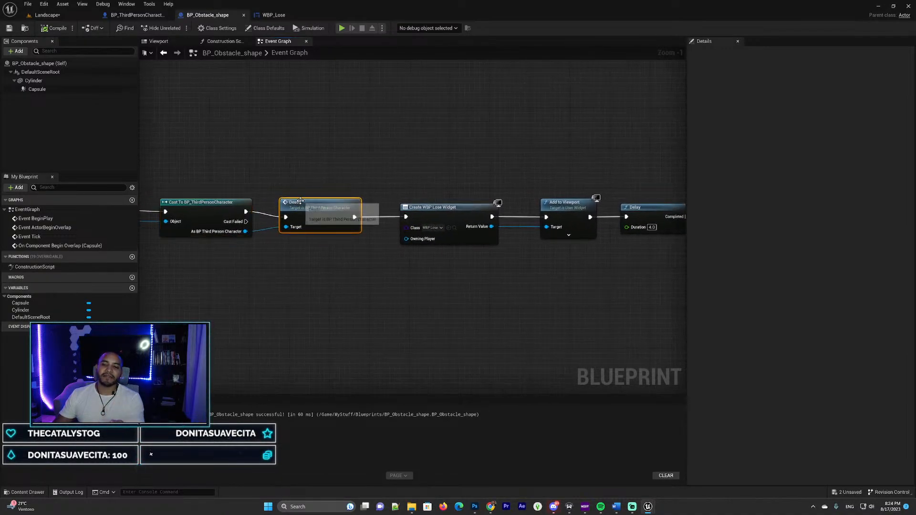
# - Recheck the obstacle's shape and inspect the Death custom event in the character blueprint's Ragdoll Functionality group
pyautogui.click(220, 41)
pyautogui.click(158, 41)
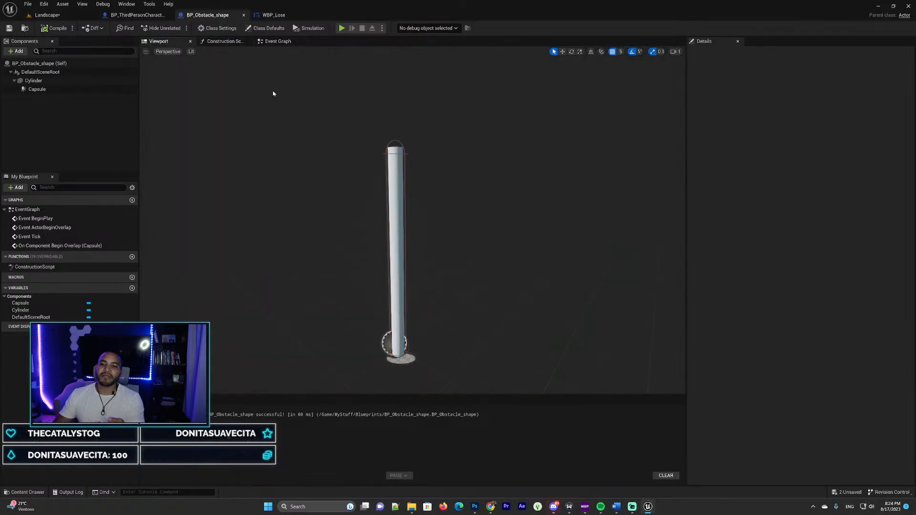
pyautogui.click(273, 42)
pyautogui.click(143, 15)
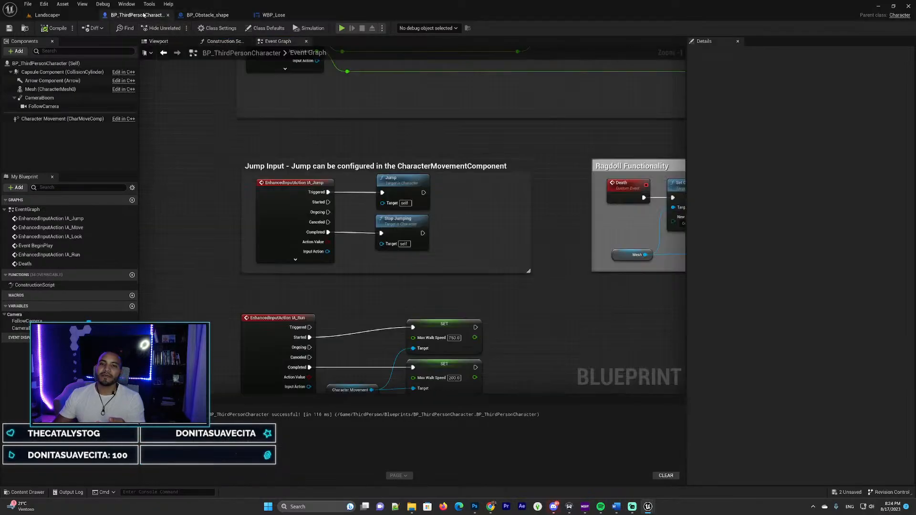
pyautogui.moveTo(538, 189); pyautogui.dragTo(266, 178, button='right')
pyautogui.click(365, 175)
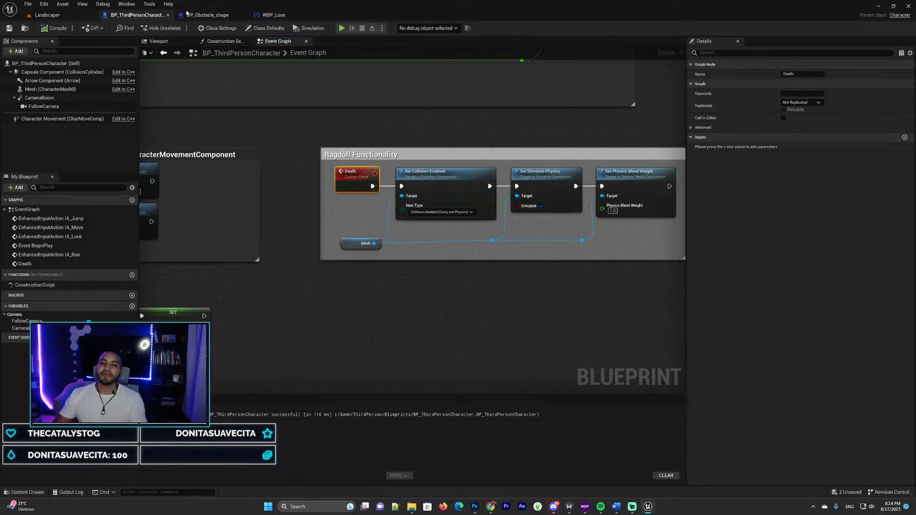
# - Review the obstacle graph's Cast To BP_ThirdPersonCharacter, Death and Create WBP Lose Widget nodes
pyautogui.click(208, 14)
pyautogui.moveTo(313, 190); pyautogui.dragTo(369, 180, button='right')
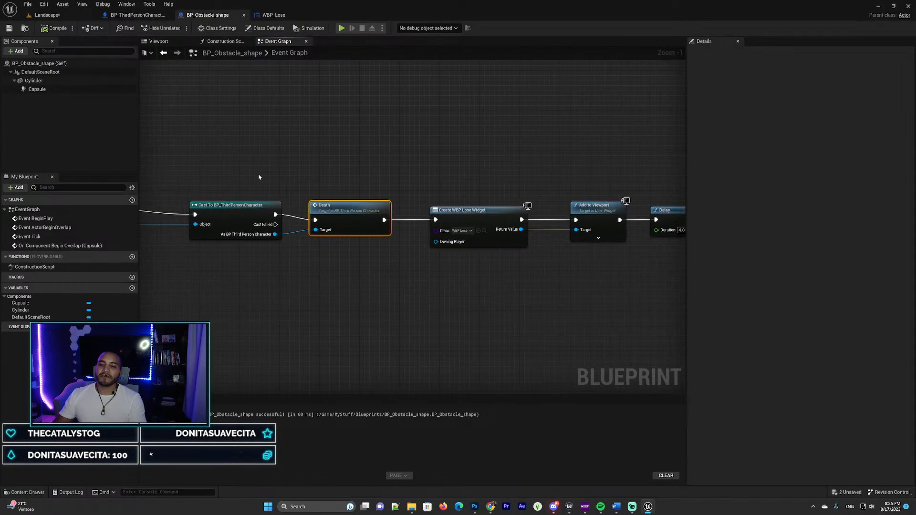
pyautogui.moveTo(225, 169); pyautogui.dragTo(381, 274)
pyautogui.moveTo(477, 176); pyautogui.dragTo(258, 178, button='right')
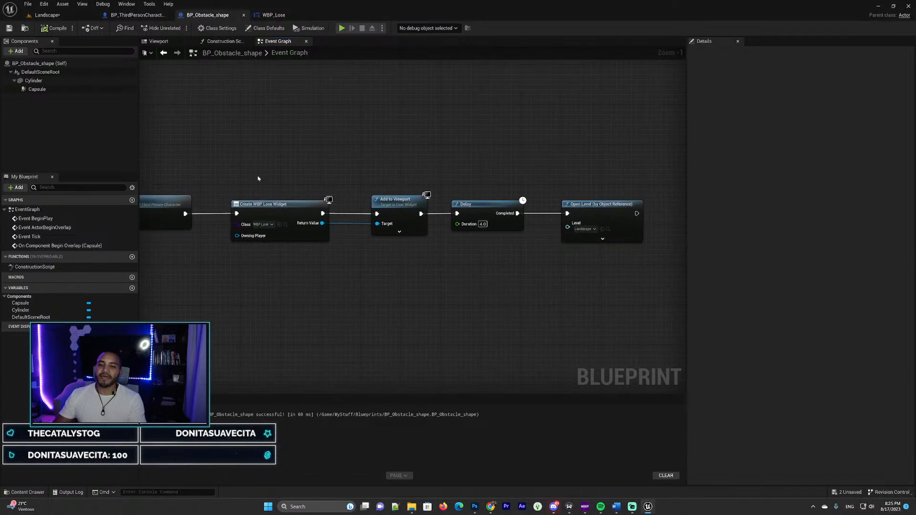
pyautogui.moveTo(241, 172); pyautogui.dragTo(317, 261)
pyautogui.moveTo(298, 153); pyautogui.dragTo(241, 147, button='right')
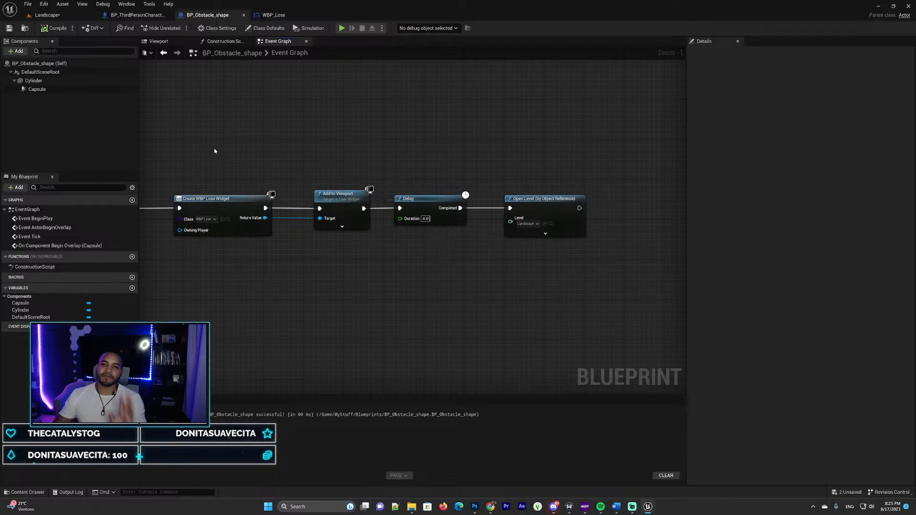
# - Change the WASTED text in WBP_Lose to white (R, G and B at 1.0) and save the widget
pyautogui.click(273, 15)
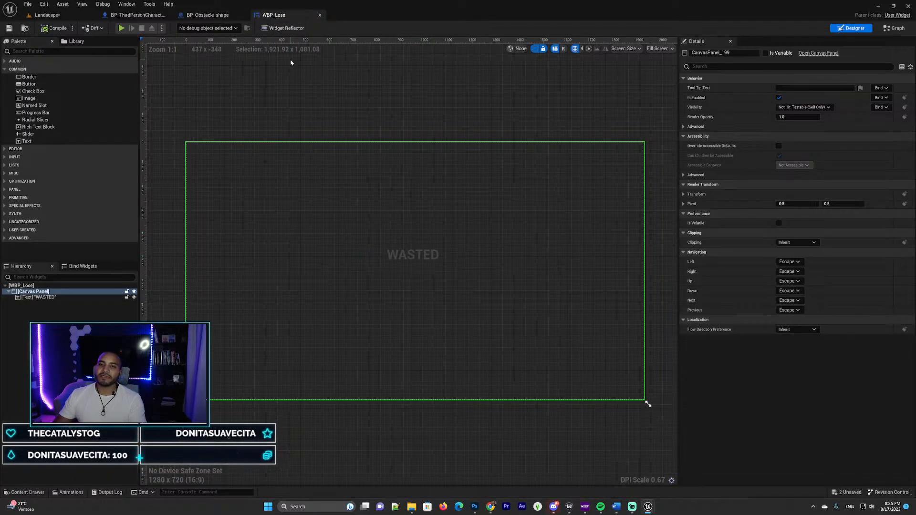
pyautogui.click(424, 251)
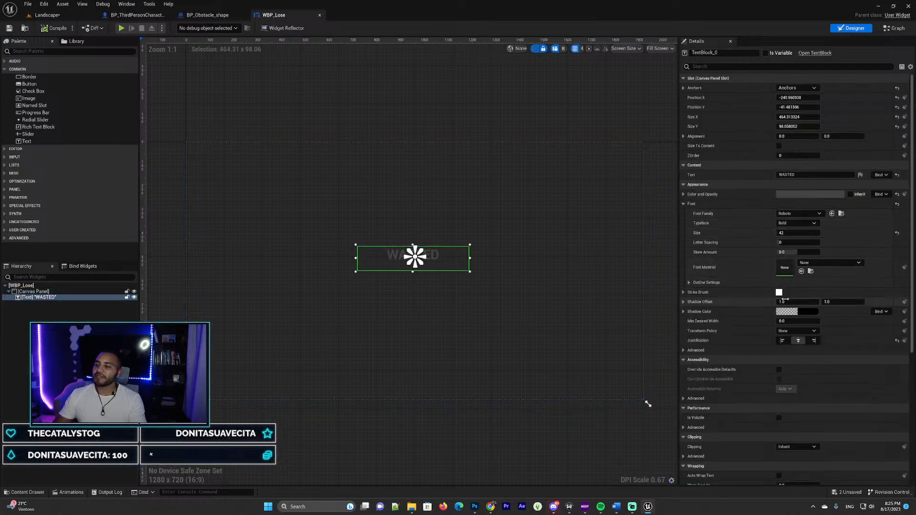
pyautogui.click(787, 194)
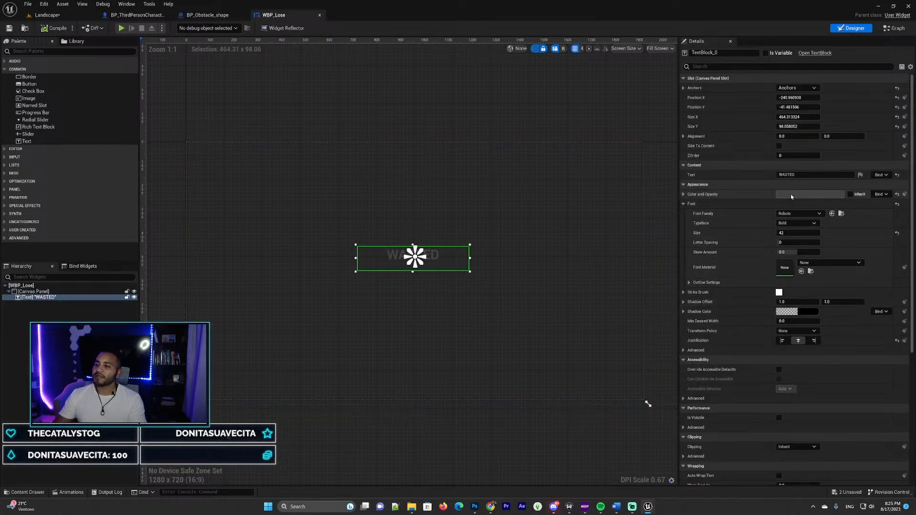
pyautogui.moveTo(743, 287); pyautogui.dragTo(749, 229)
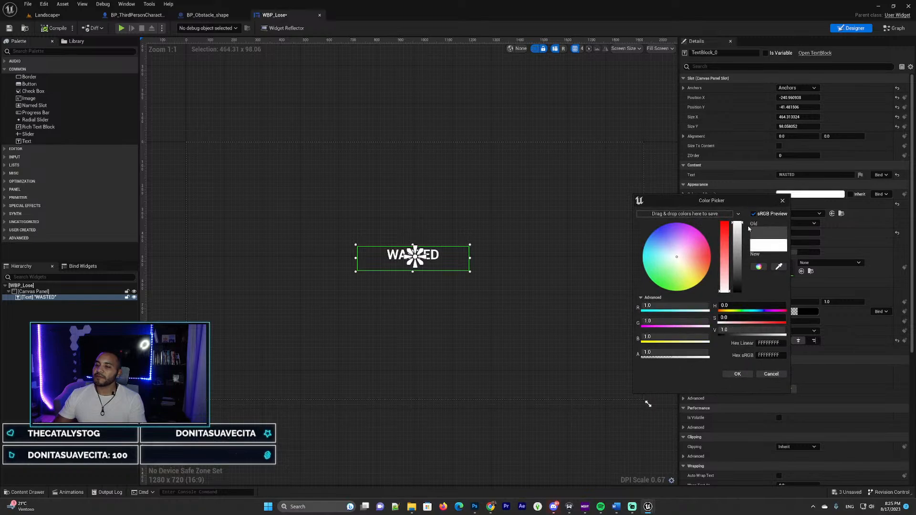
pyautogui.click(738, 374)
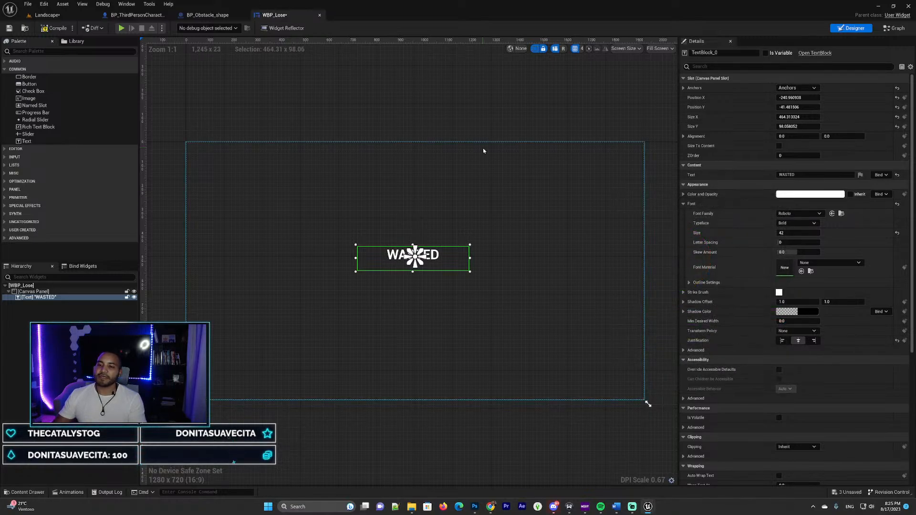
pyautogui.click(9, 29)
# - Examine the obstacle graph's closing sequence: Create WBP Lose Widget, Add to Viewport, Delay and Open Level
pyautogui.click(191, 15)
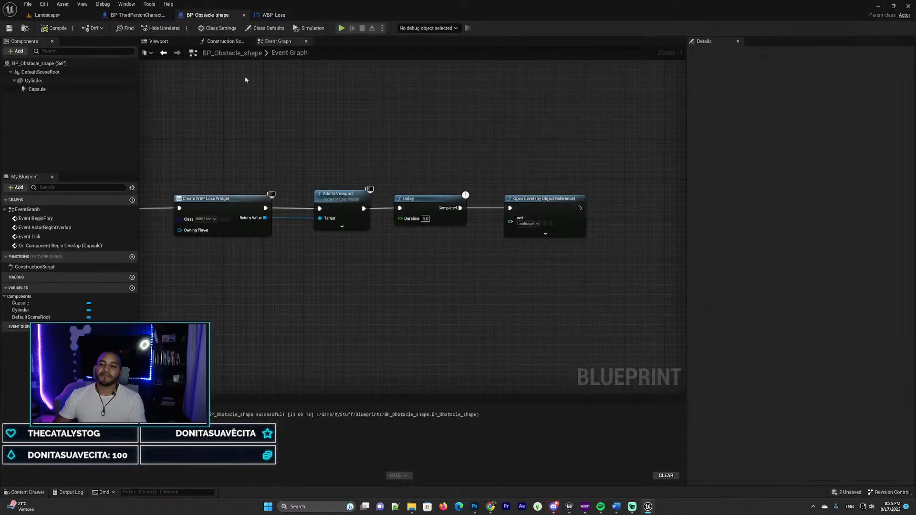
pyautogui.moveTo(398, 162); pyautogui.dragTo(447, 173, button='right')
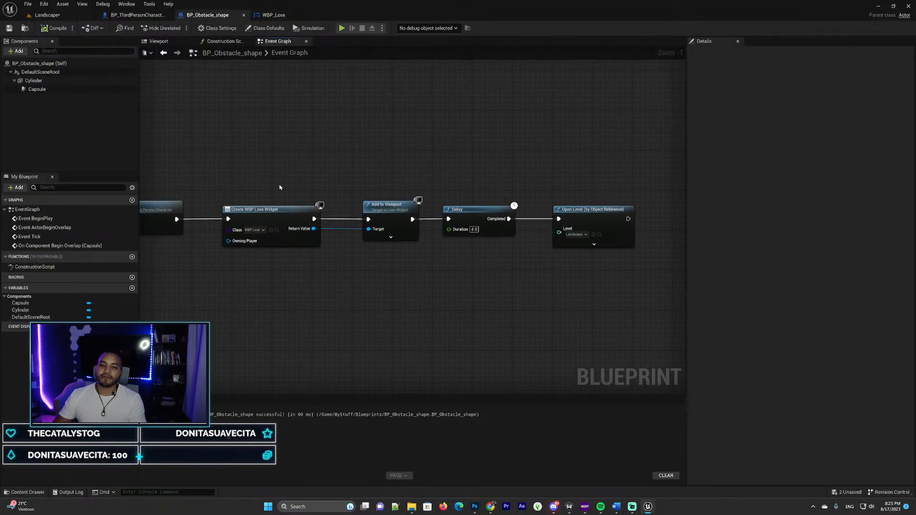
pyautogui.click(273, 219)
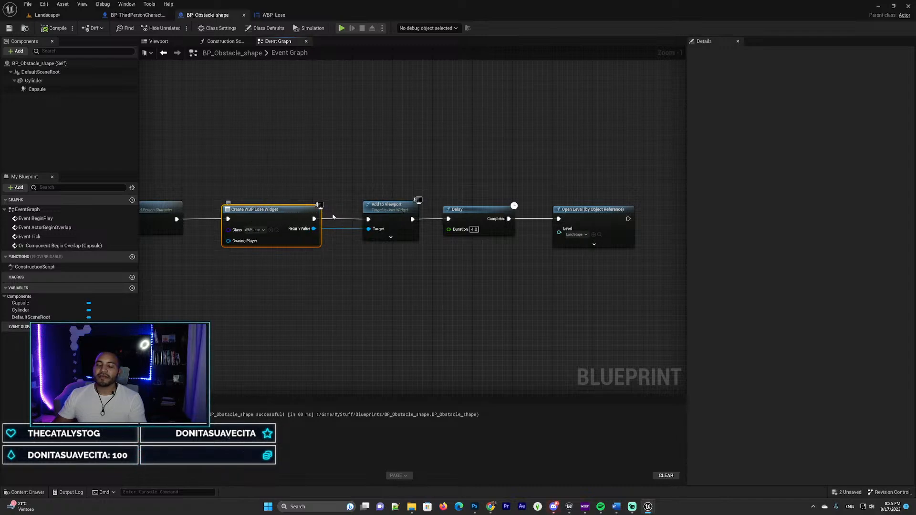
pyautogui.moveTo(382, 183); pyautogui.dragTo(374, 179, button='right')
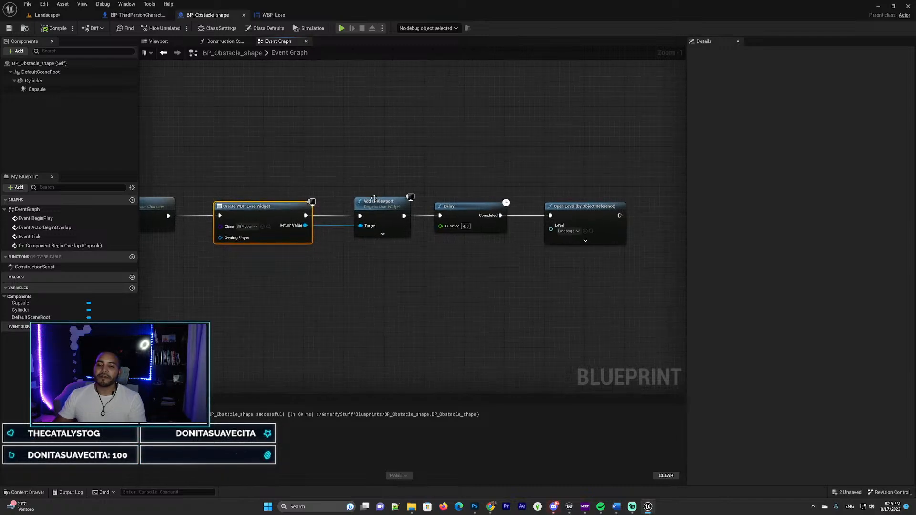
pyautogui.click(374, 201)
pyautogui.moveTo(505, 171); pyautogui.dragTo(443, 173, button='right')
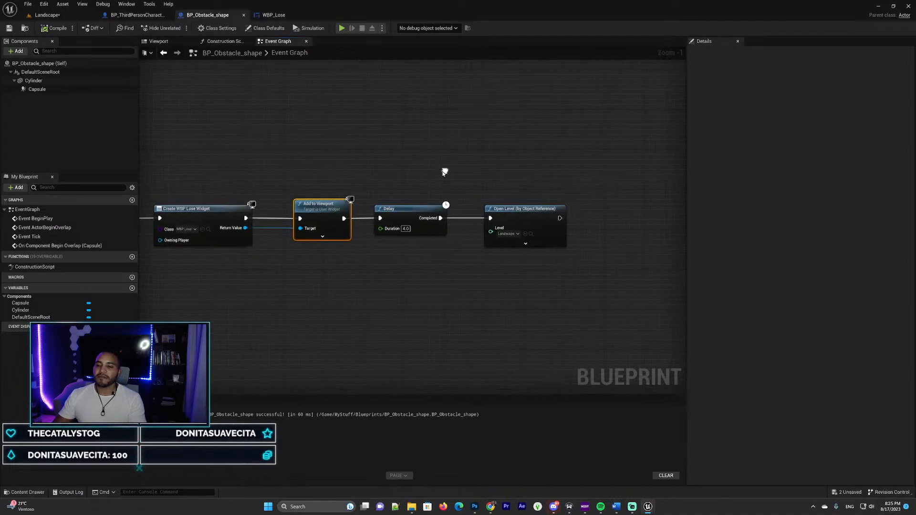
pyautogui.click(393, 211)
pyautogui.moveTo(493, 191); pyautogui.dragTo(406, 188, button='right')
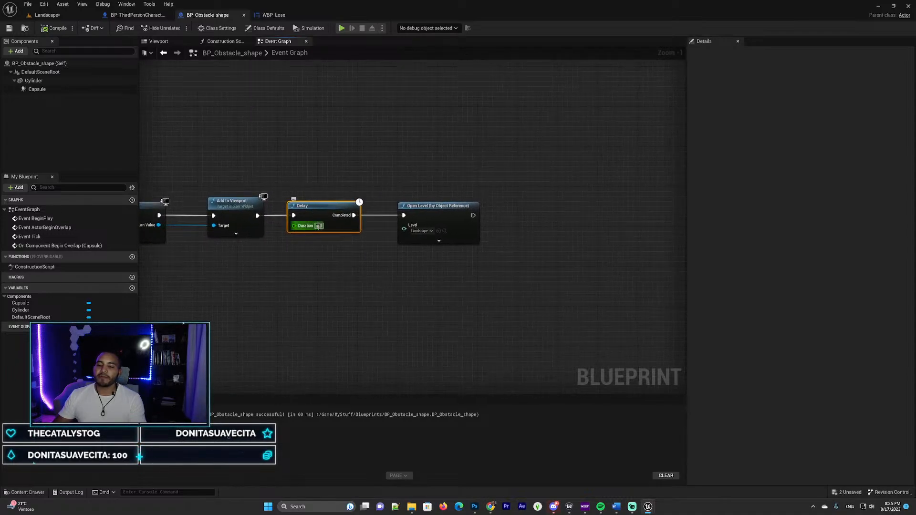
pyautogui.click(445, 209)
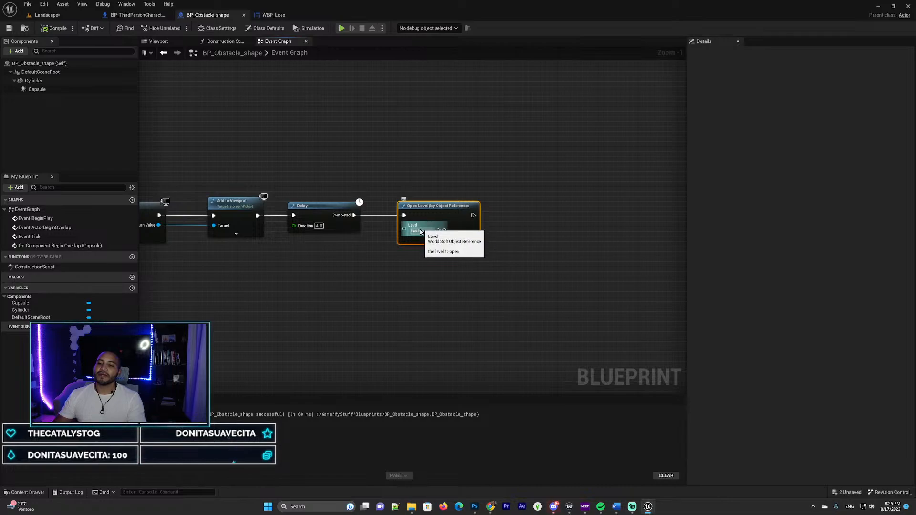
pyautogui.moveTo(428, 175); pyautogui.dragTo(398, 161, button='right')
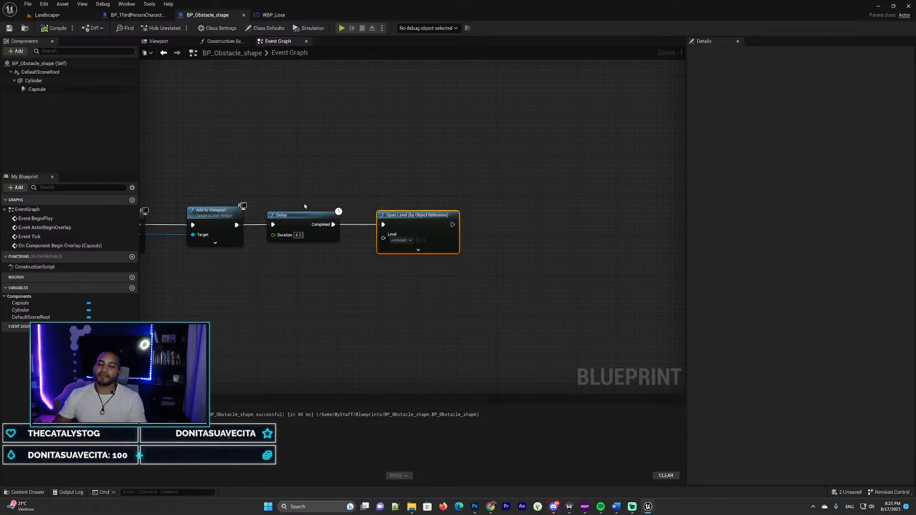
pyautogui.moveTo(304, 206); pyautogui.dragTo(367, 134, button='right')
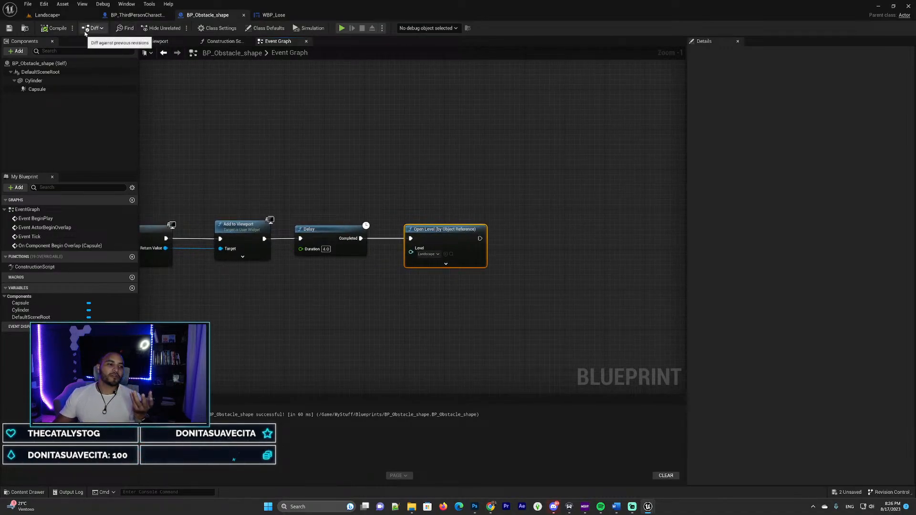
# - Review the obstacle's whole Event Graph, from the capsule overlap event and Set Global Time Dilation through Death to Delay and Open Level
pyautogui.moveTo(444, 155); pyautogui.dragTo(471, 159, button='right')
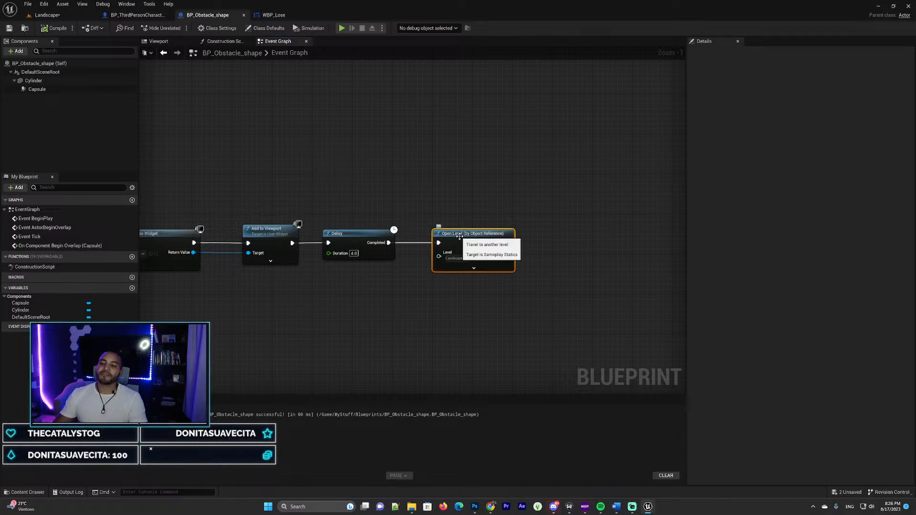
pyautogui.moveTo(362, 192); pyautogui.dragTo(597, 200, button='right')
pyautogui.moveTo(317, 190); pyautogui.dragTo(632, 181, button='right')
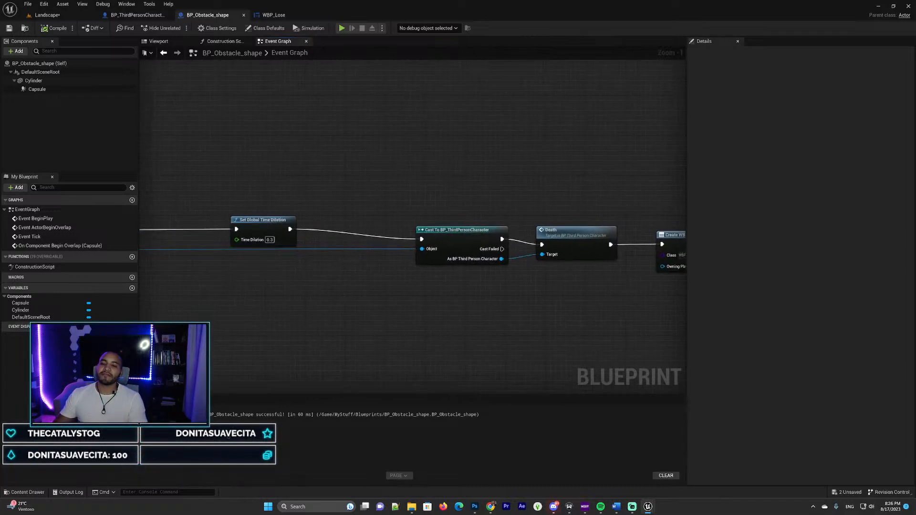
pyautogui.moveTo(146, 182); pyautogui.dragTo(375, 175, button='right')
pyautogui.click(297, 214)
pyautogui.moveTo(610, 118); pyautogui.dragTo(305, 132, button='right')
pyautogui.moveTo(587, 120); pyautogui.dragTo(216, 134, button='right')
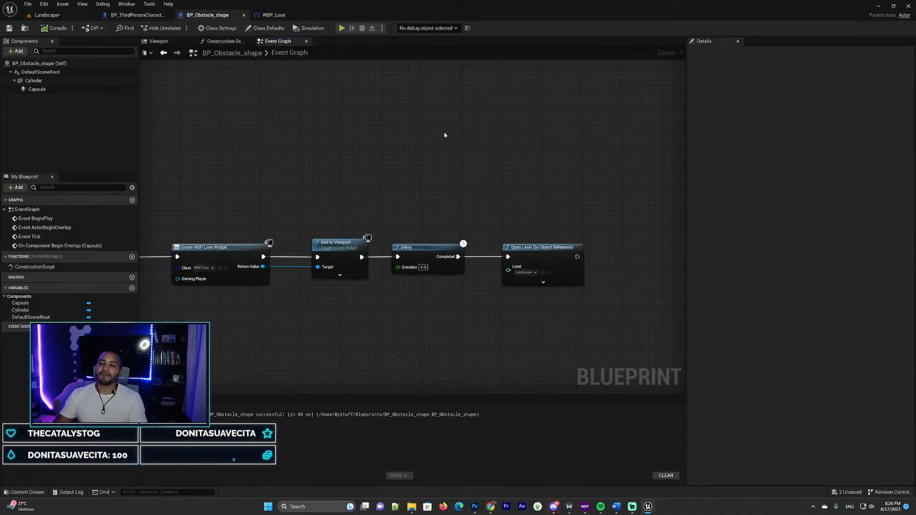
pyautogui.moveTo(444, 135); pyautogui.dragTo(392, 146, button='right')
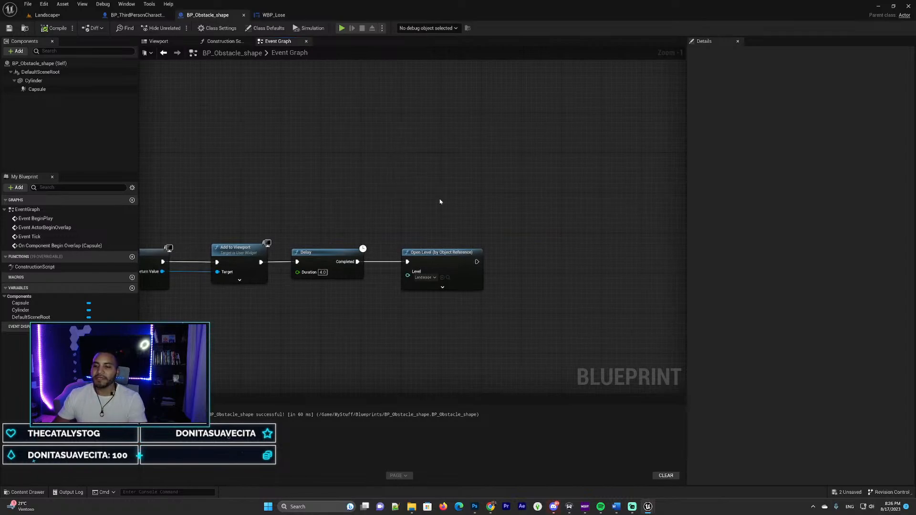
pyautogui.click(447, 249)
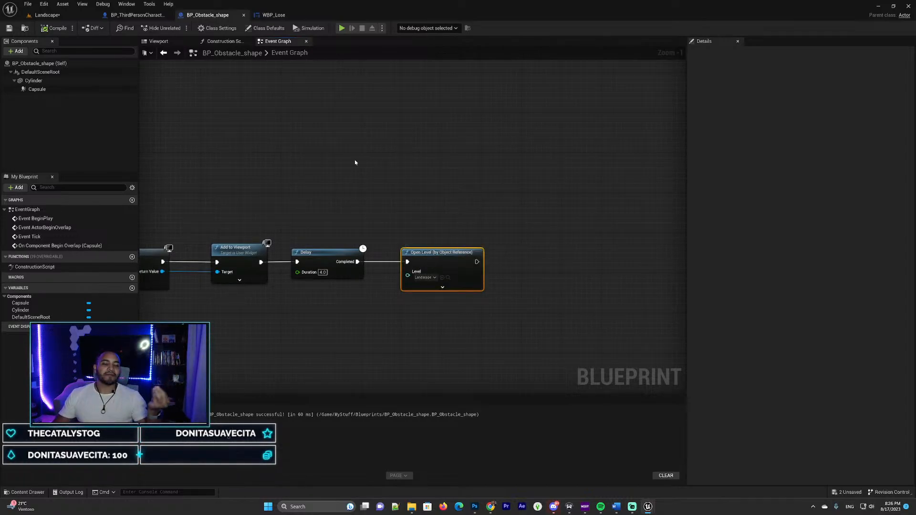
pyautogui.moveTo(356, 161); pyautogui.dragTo(422, 175, button='right')
pyautogui.scroll(-2, 424, 189)
pyautogui.moveTo(315, 178); pyautogui.dragTo(482, 189, button='right')
pyautogui.moveTo(301, 162); pyautogui.dragTo(382, 145, button='right')
pyautogui.moveTo(266, 141); pyautogui.dragTo(363, 120, button='right')
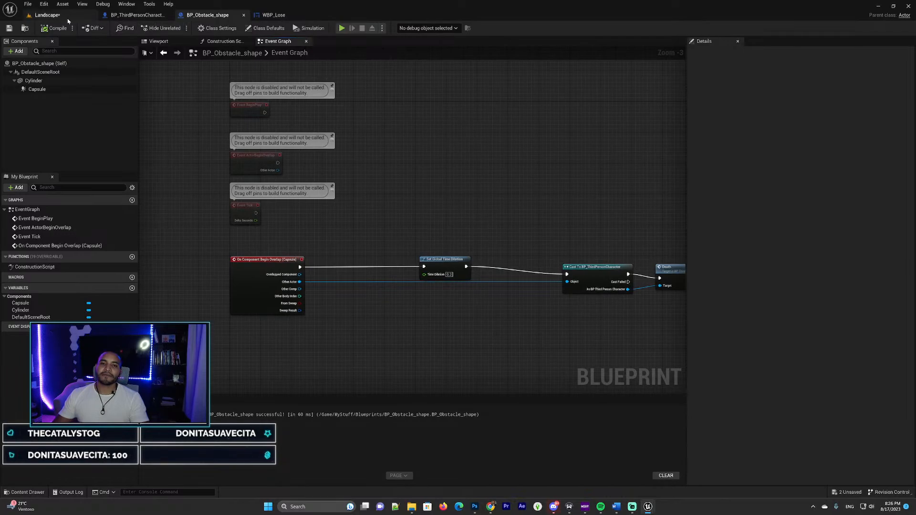
# - Return to the Landscape level, bring the PlayerStart and obstacle on the brown hilltop into view, and save the level
pyautogui.click(48, 15)
pyautogui.moveTo(365, 260); pyautogui.dragTo(468, 281, button='right')
pyautogui.press('s')
pyautogui.press('a')
pyautogui.press('w')
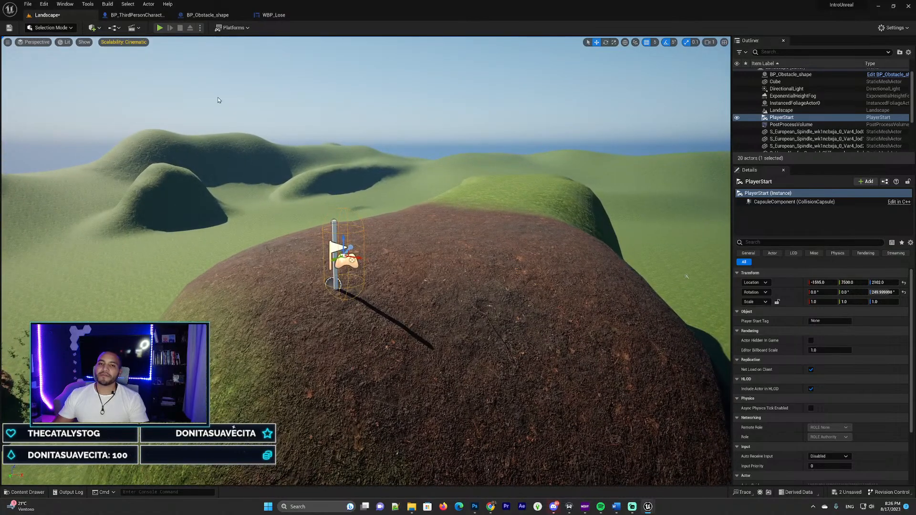
pyautogui.click(10, 28)
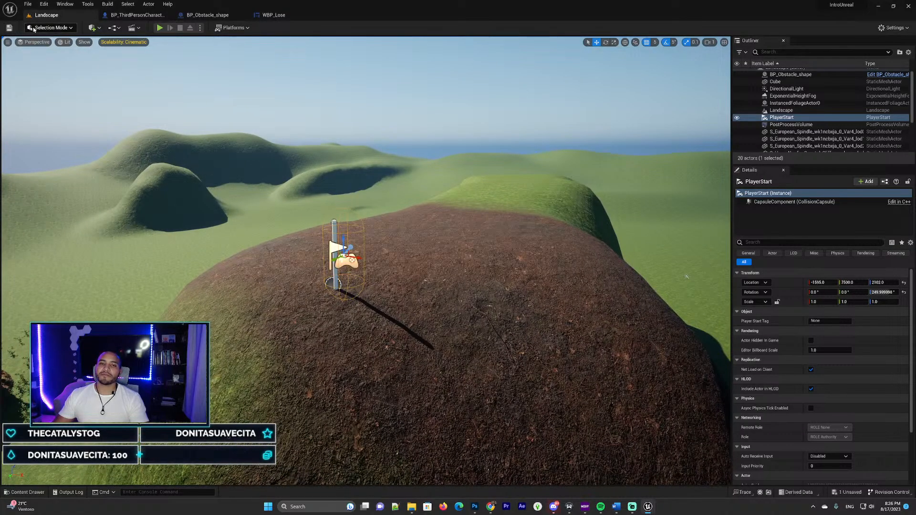
# - Survey the terrain around the PlayerStart and obstacle, including the grassy ridge extending from the brown hilltop
pyautogui.moveTo(450, 123)
pyautogui.mouseDown(button='right')
pyautogui.moveTo(480, 122)
pyautogui.moveTo(466, 131)
pyautogui.mouseUp(button='right')
pyautogui.press('w')
pyautogui.press('s')
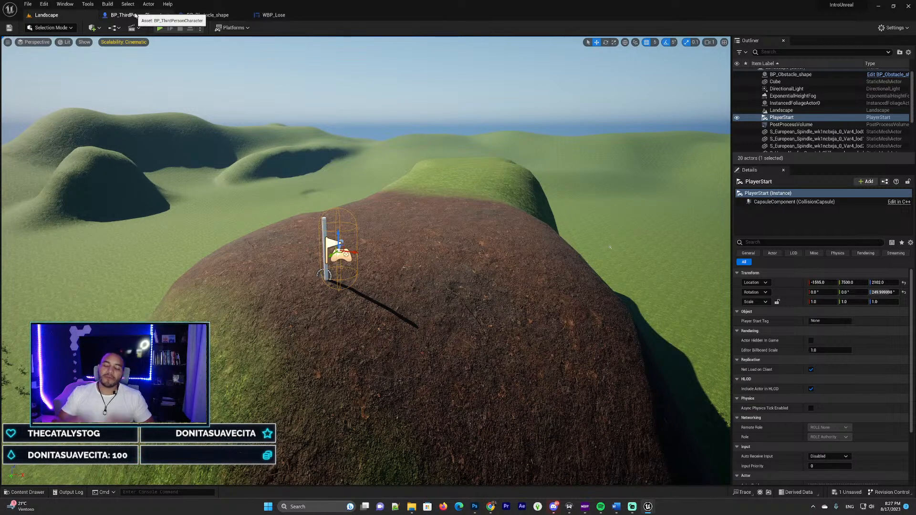
pyautogui.moveTo(201, 98); pyautogui.dragTo(247, 63, button='right')
pyautogui.press('w')
pyautogui.press('s')
pyautogui.press('w')
pyautogui.moveTo(246, 63); pyautogui.dragTo(247, 63)
pyautogui.press('w')
pyautogui.moveTo(247, 63); pyautogui.dragTo(394, 206, button='right')
pyautogui.press('s')
pyautogui.press('w')
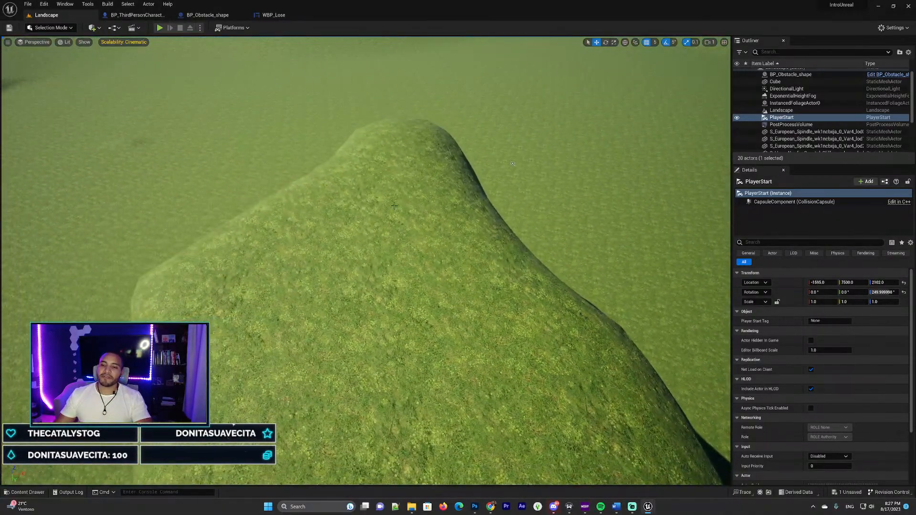
pyautogui.moveTo(512, 163); pyautogui.dragTo(494, 195, button='right')
pyautogui.moveTo(418, 167); pyautogui.dragTo(298, 165, button='right')
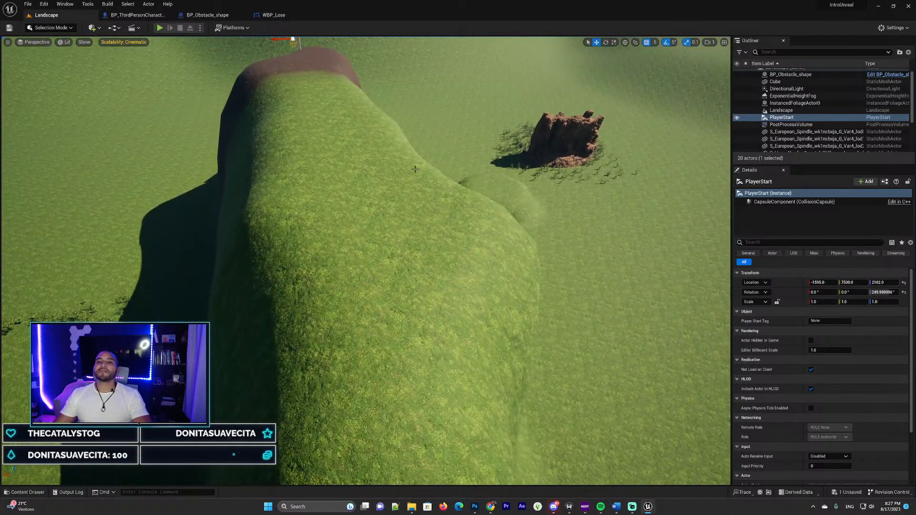
pyautogui.press('w')
pyautogui.moveTo(366, 261); pyautogui.dragTo(522, 224, button='right')
pyautogui.press('s')
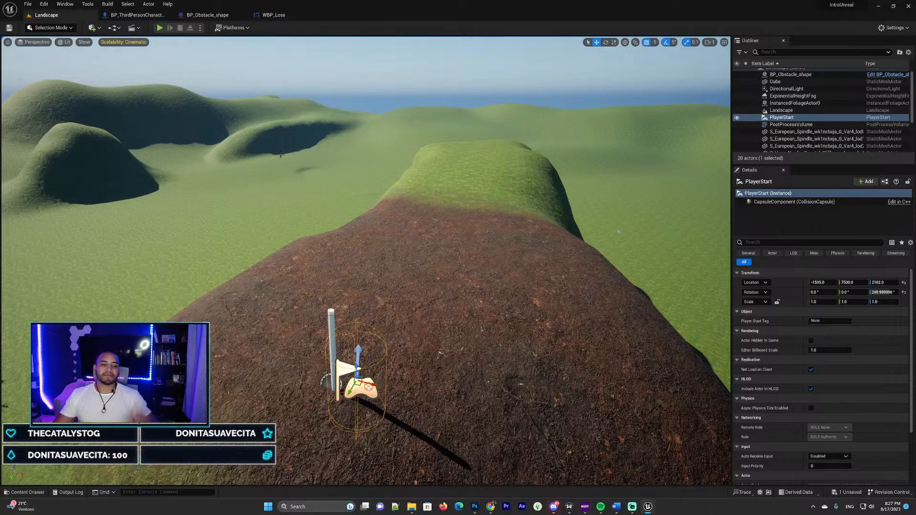
pyautogui.moveTo(344, 168); pyautogui.dragTo(320, 185, button='right')
pyautogui.press('w')
pyautogui.press('s')
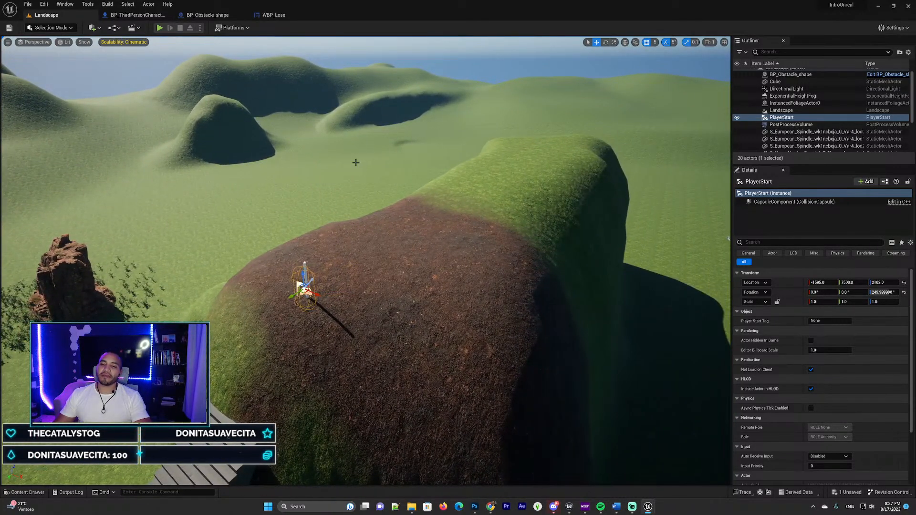